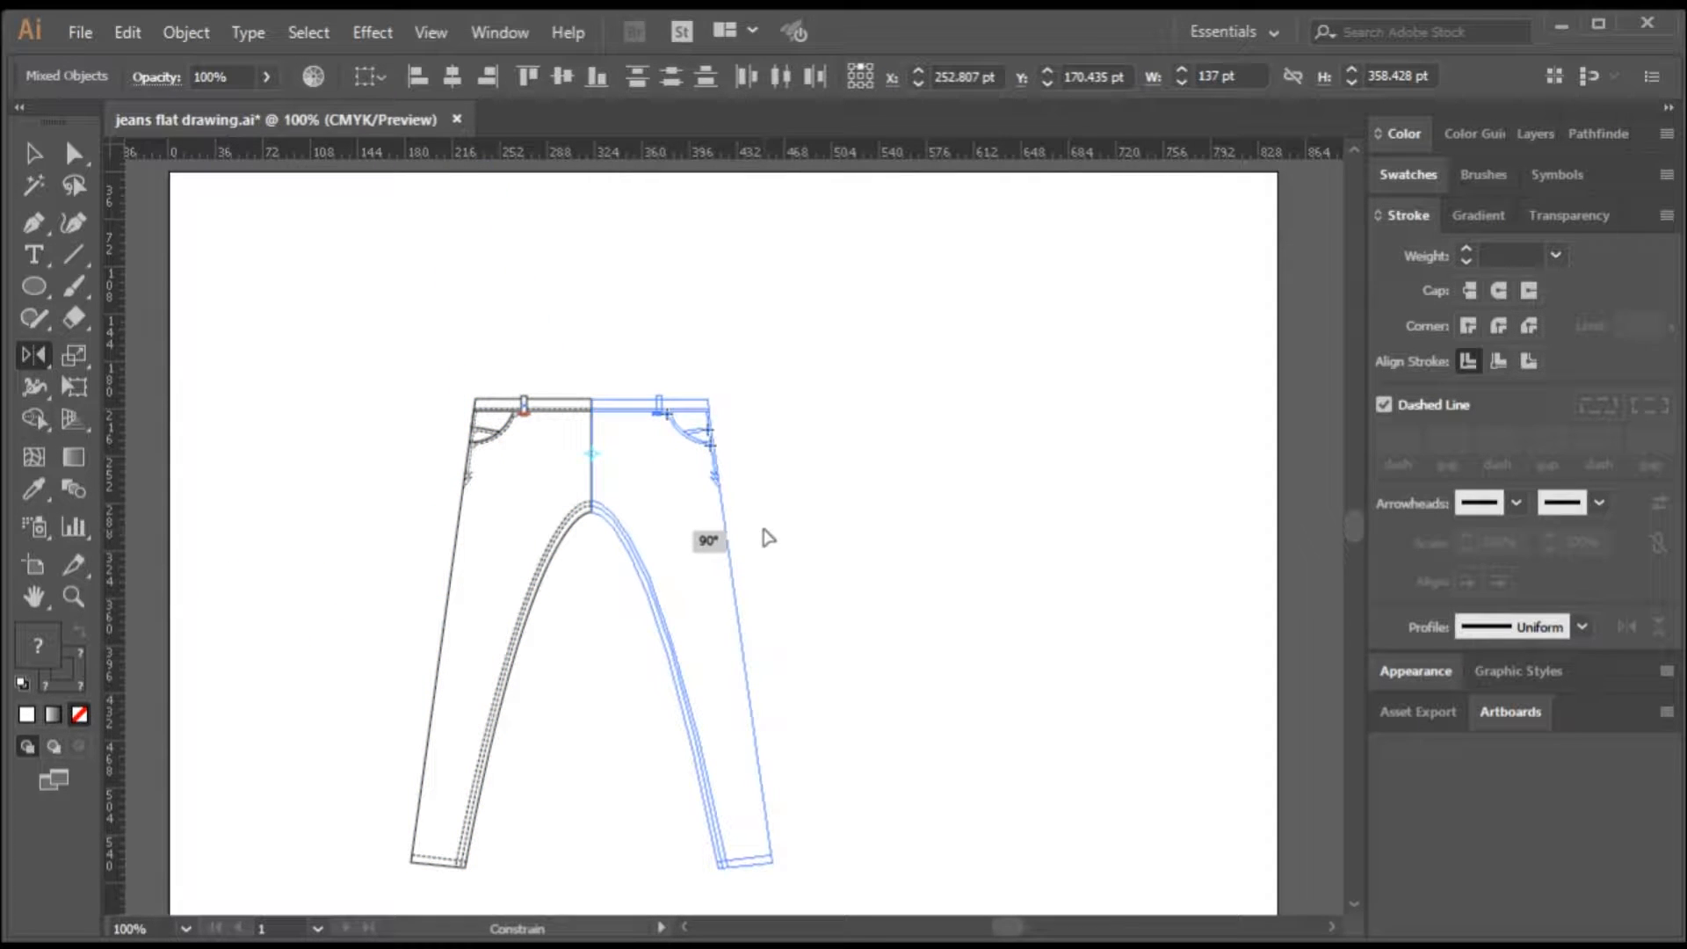
drag(781, 533, 838, 437)
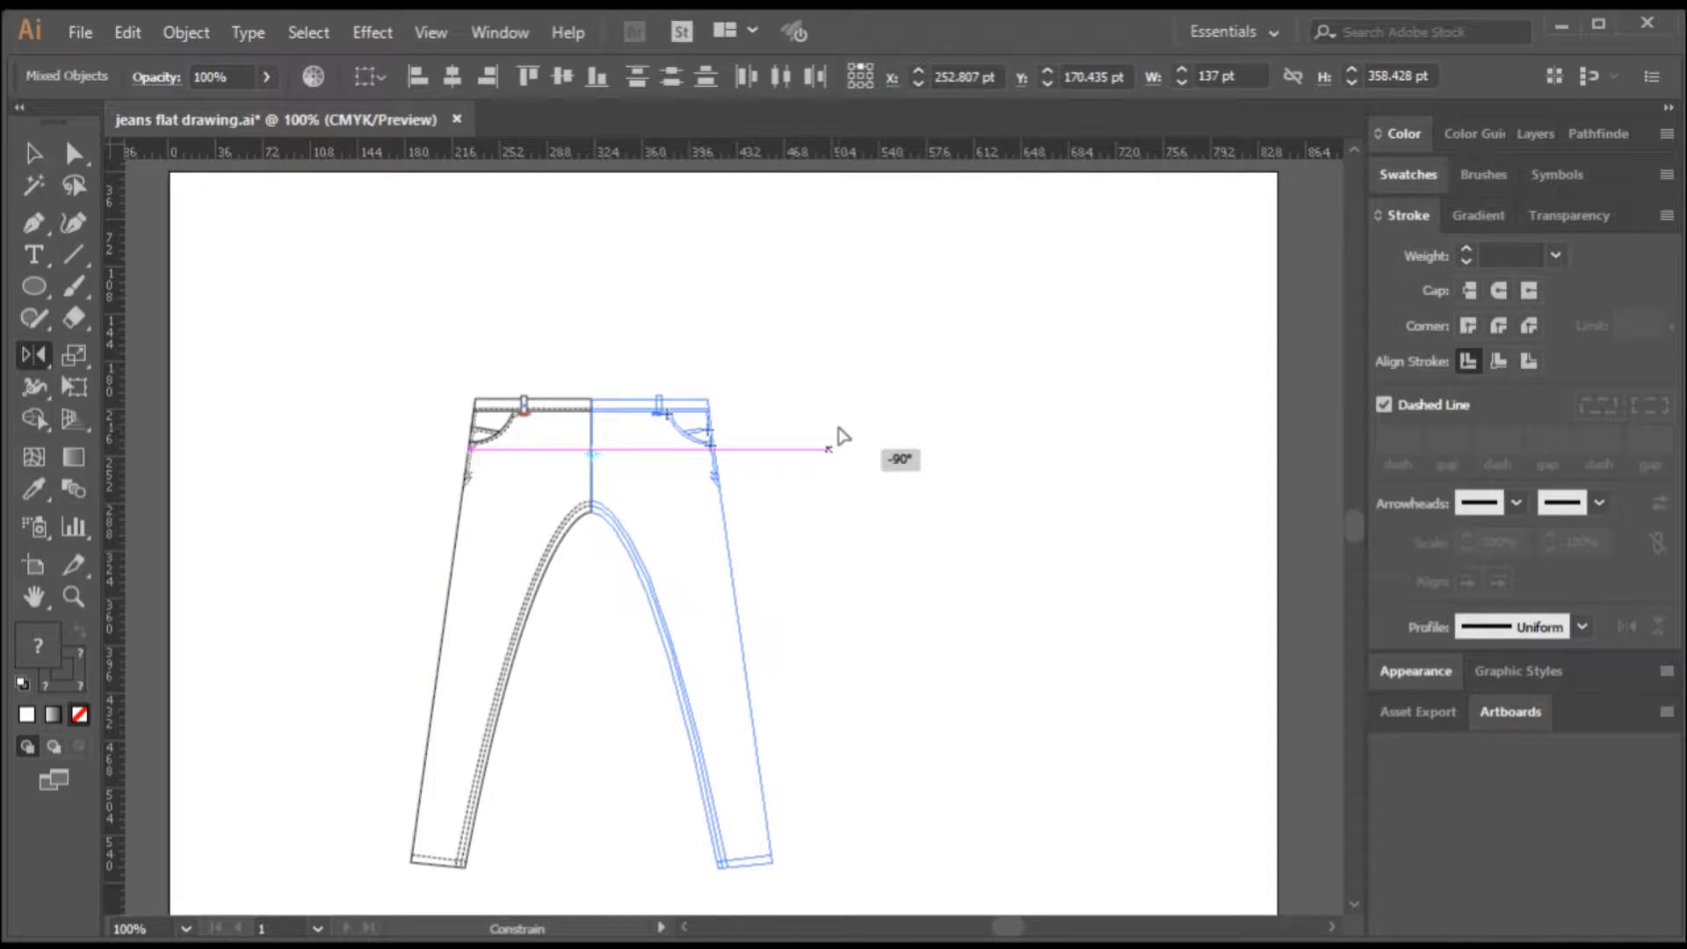
drag(839, 429, 772, 570)
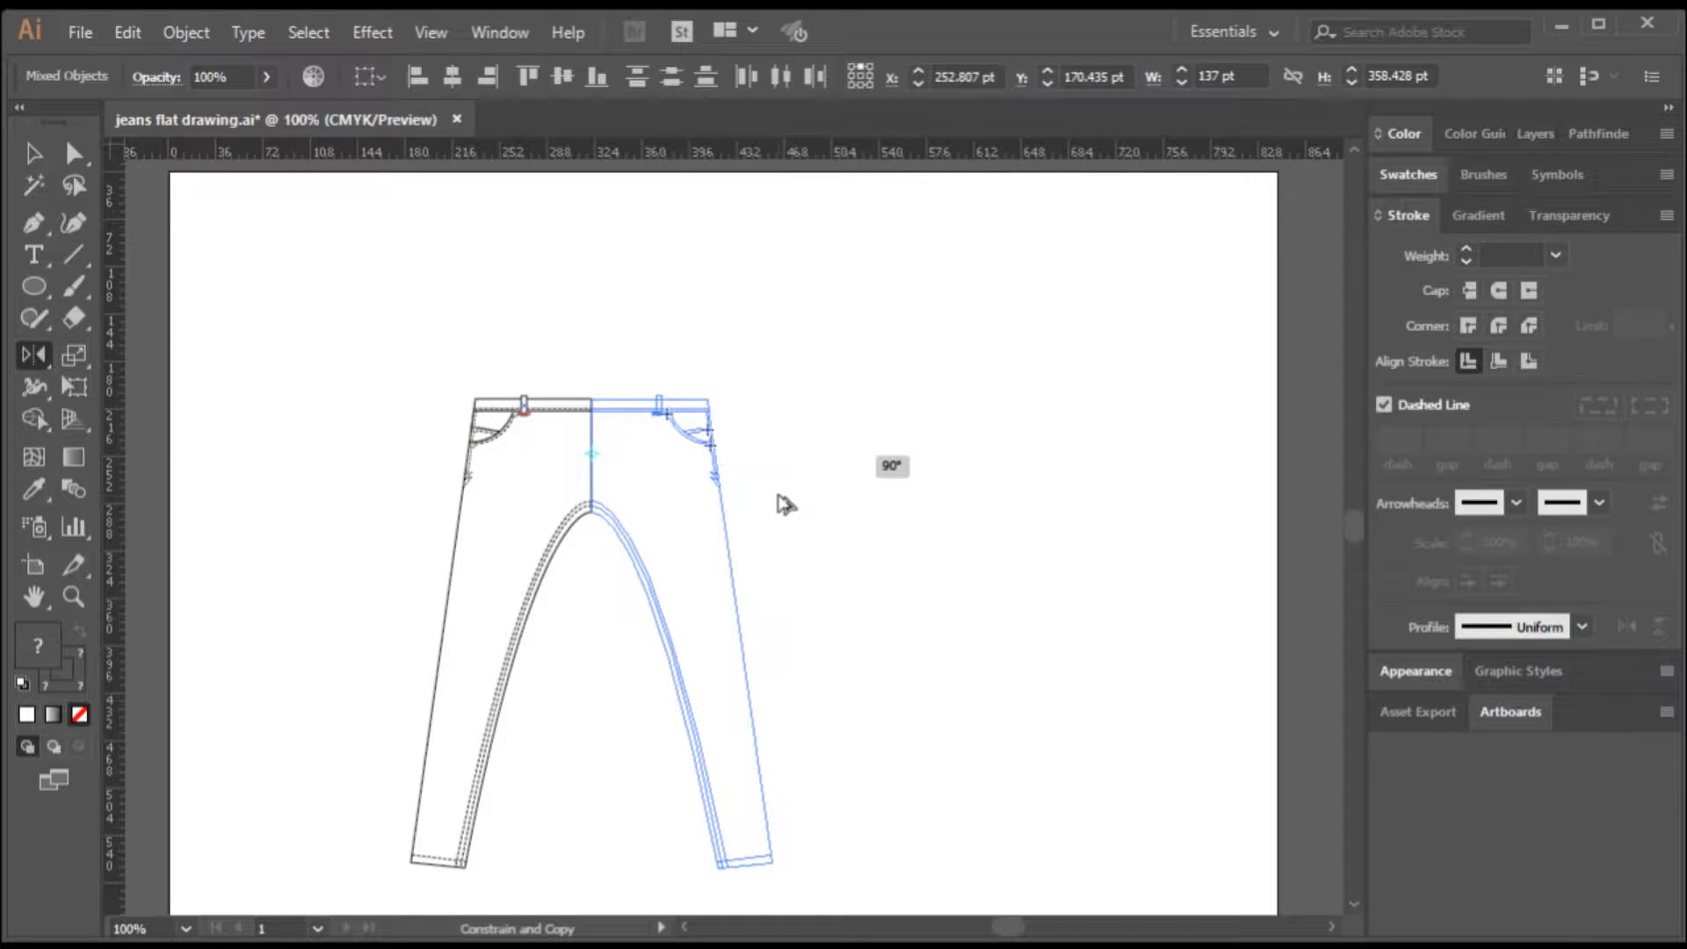
drag(785, 503, 794, 464)
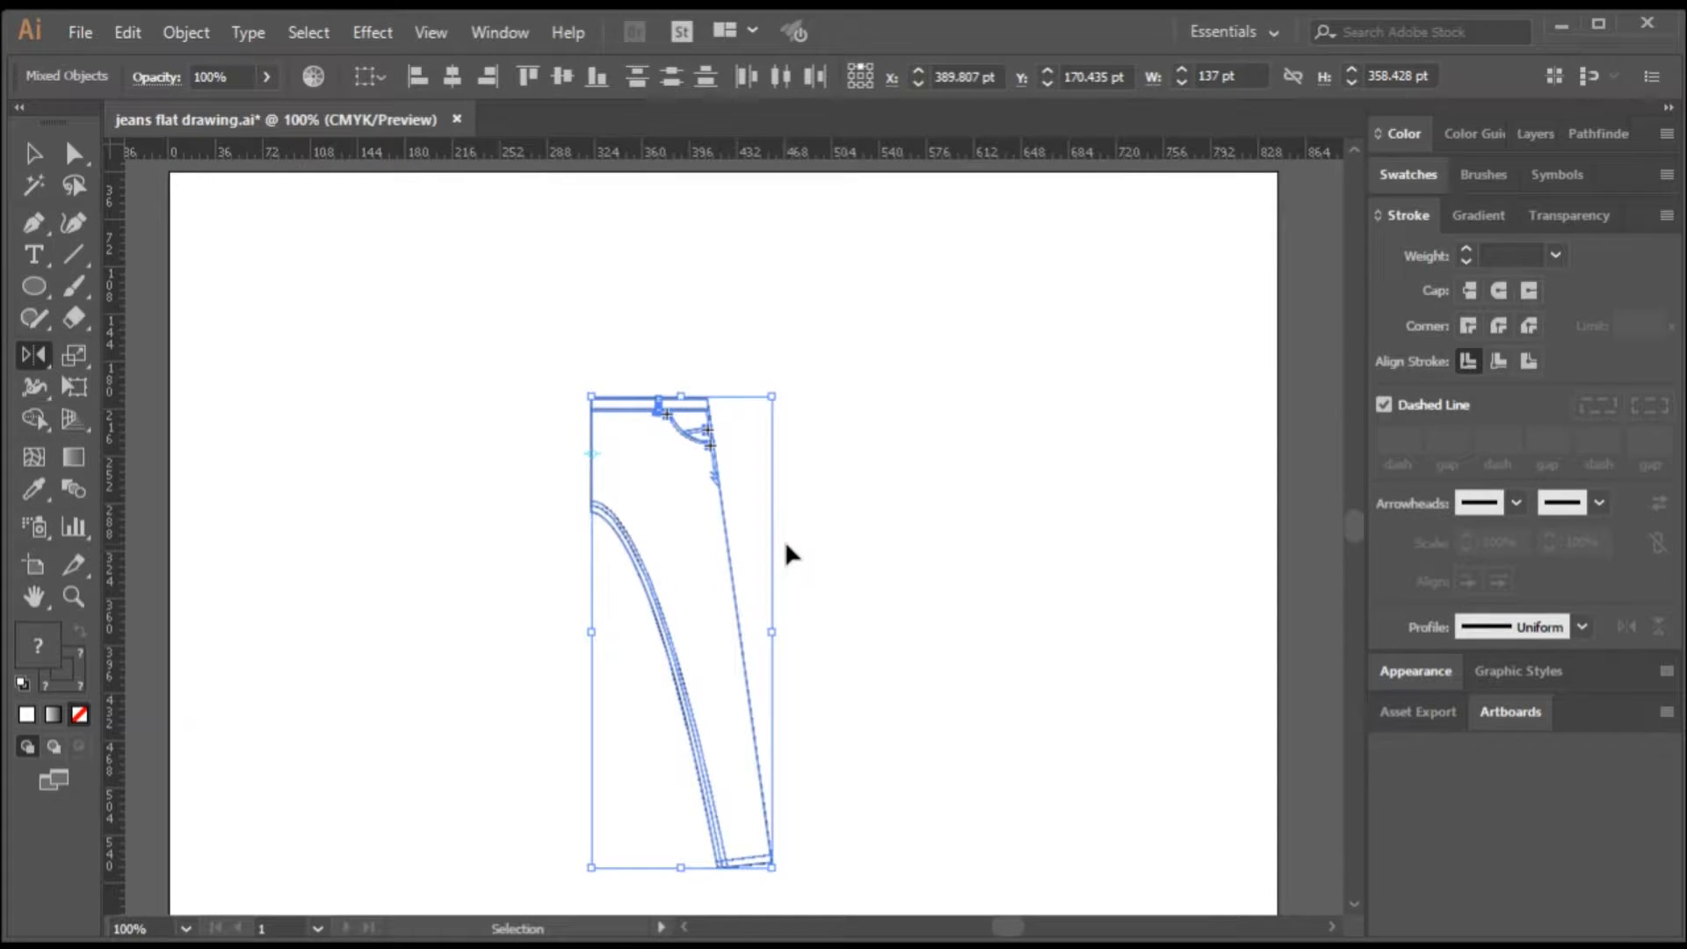
key(ctrl+z)
- Reflect a copy of the half jeans drawing across the vertical centre front line to complete the front
drag(340, 510, 743, 492)
key(alt)
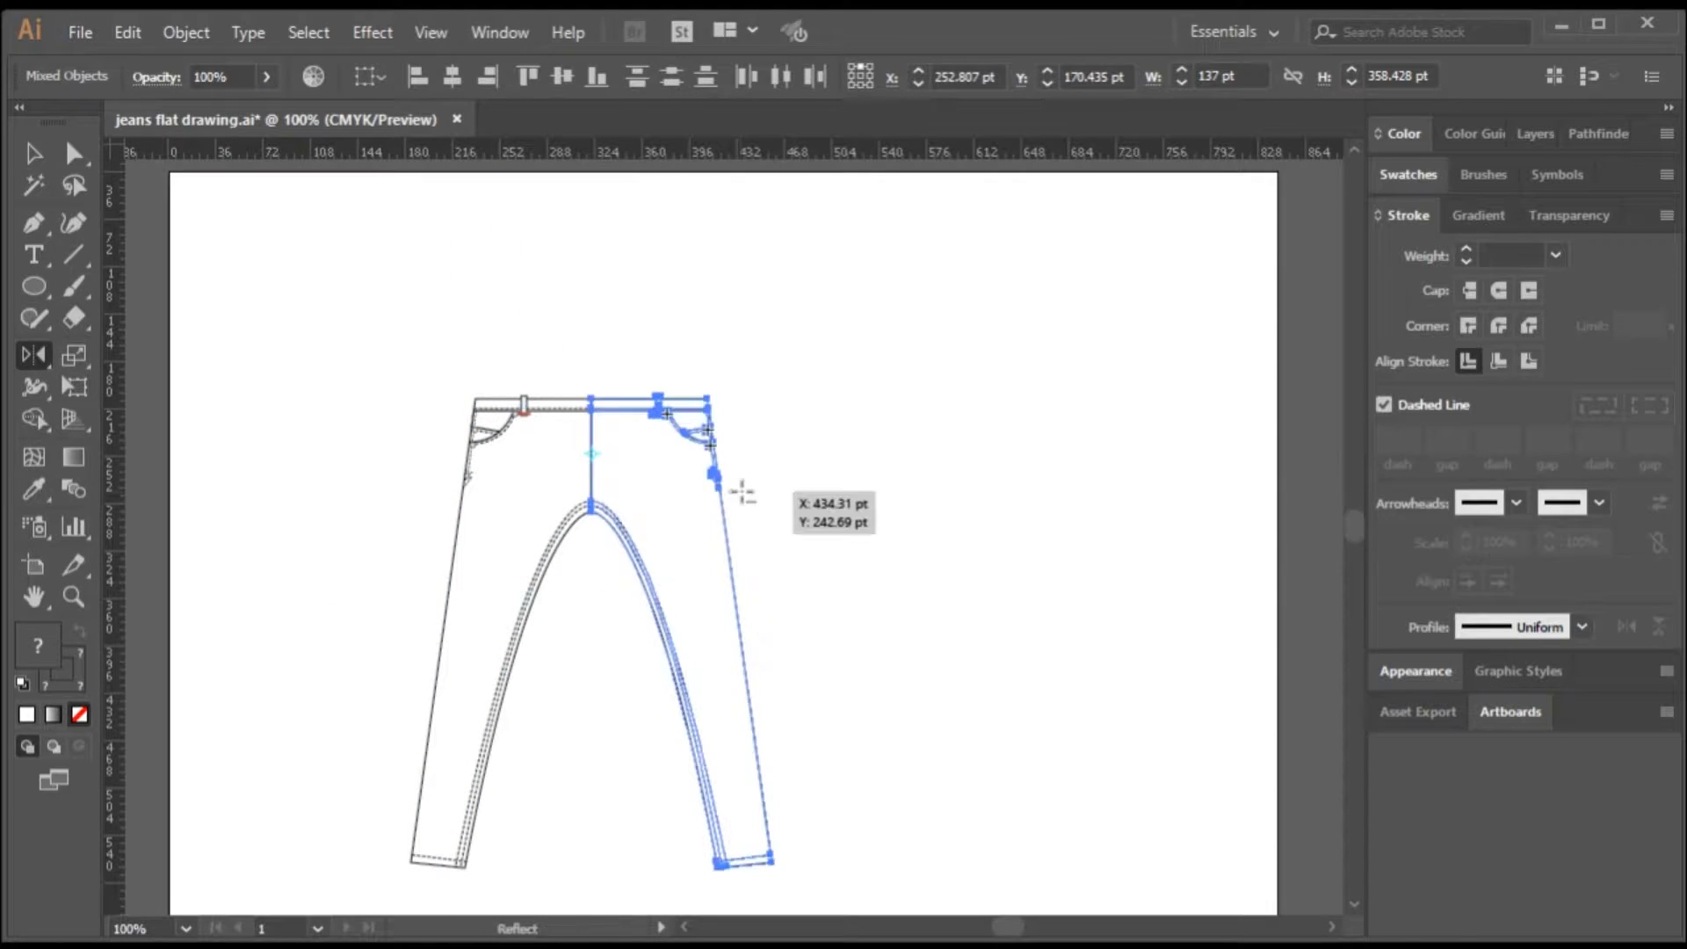
key(v)
click(277, 429)
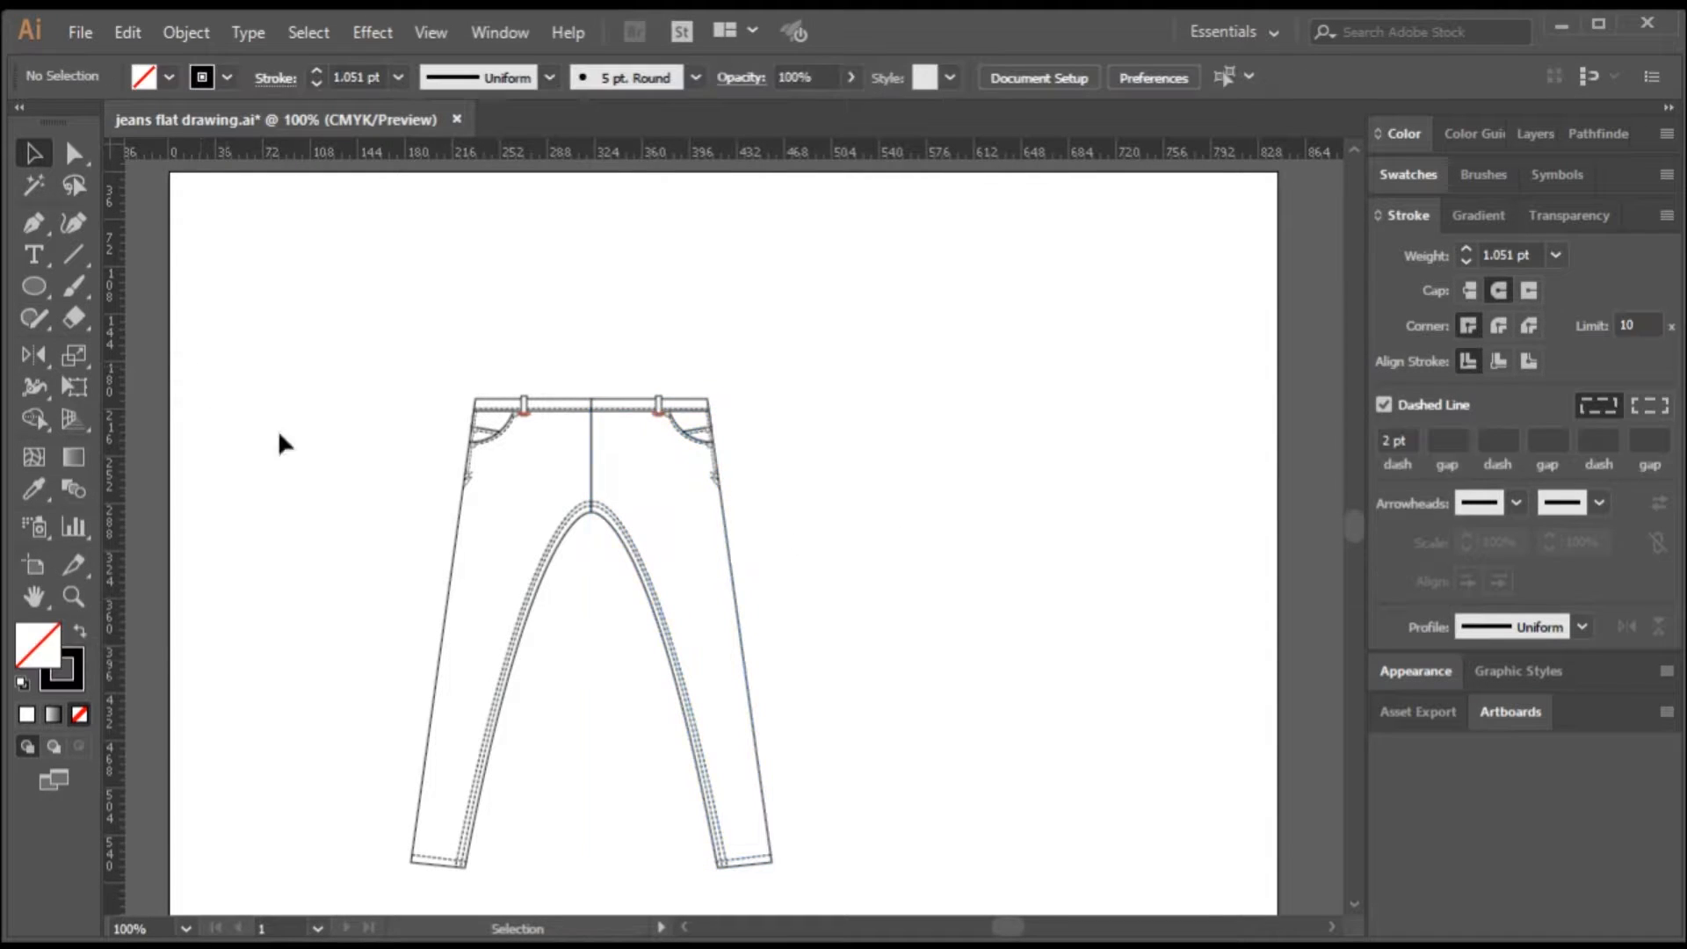
- Delete the rivet and the dashed stitching line from the coin pocket on the mirrored half of the jeans
scroll(633, 409, up, 3)
scroll(723, 403, up, 1)
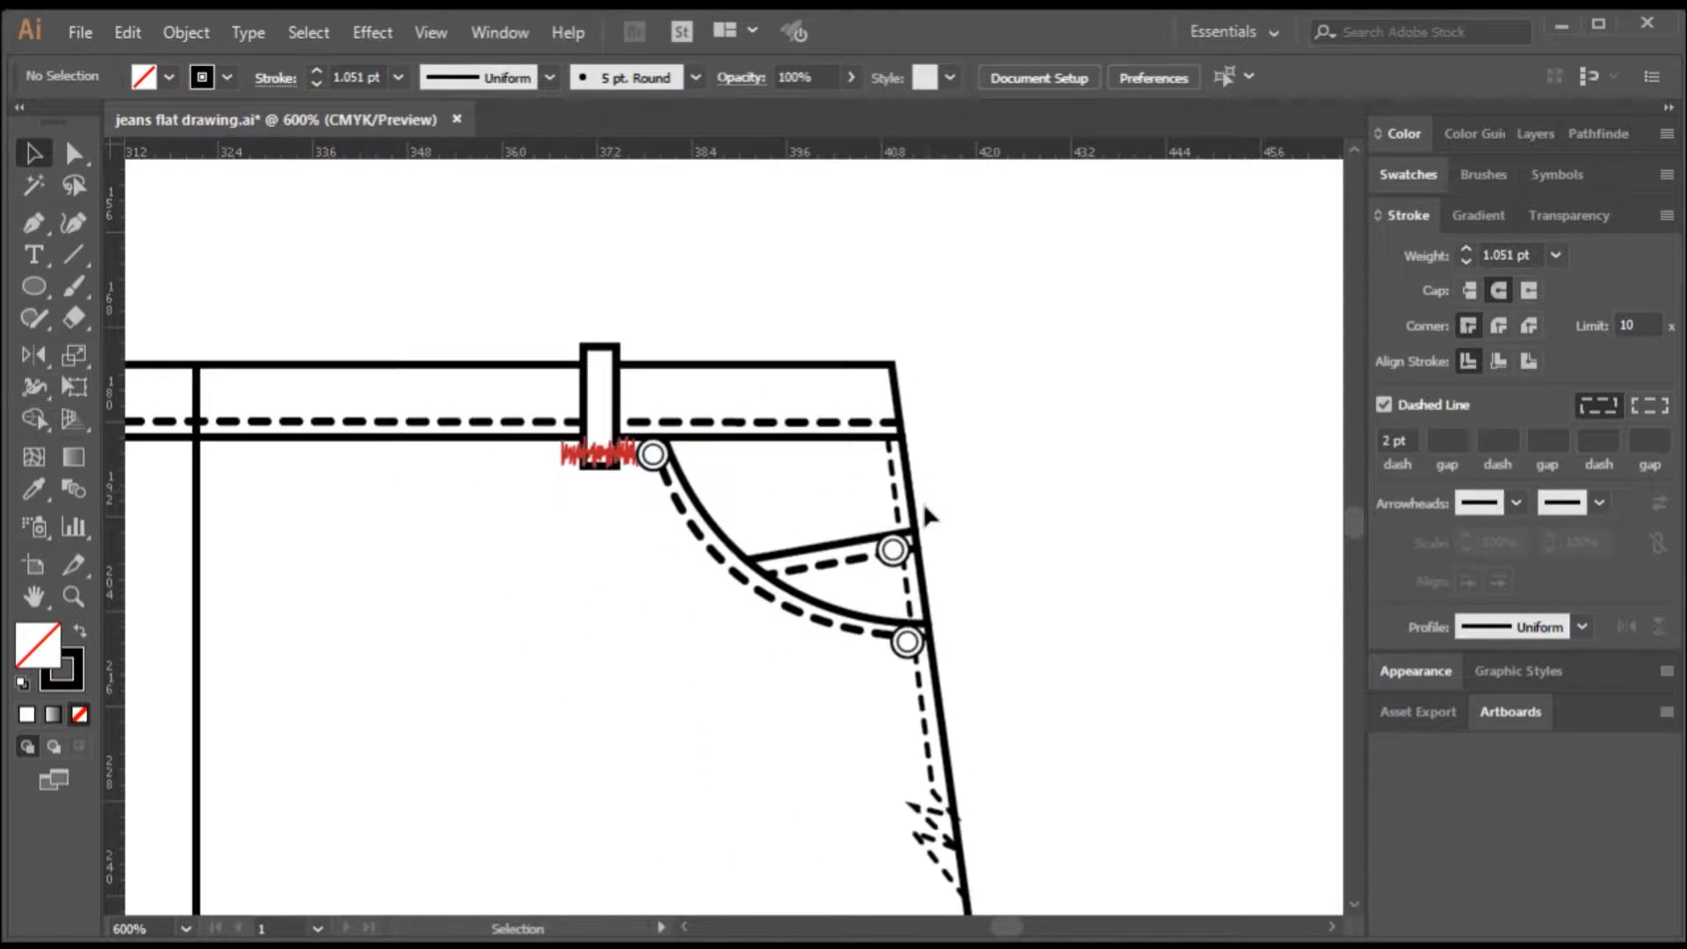
scroll(893, 543, up, 1)
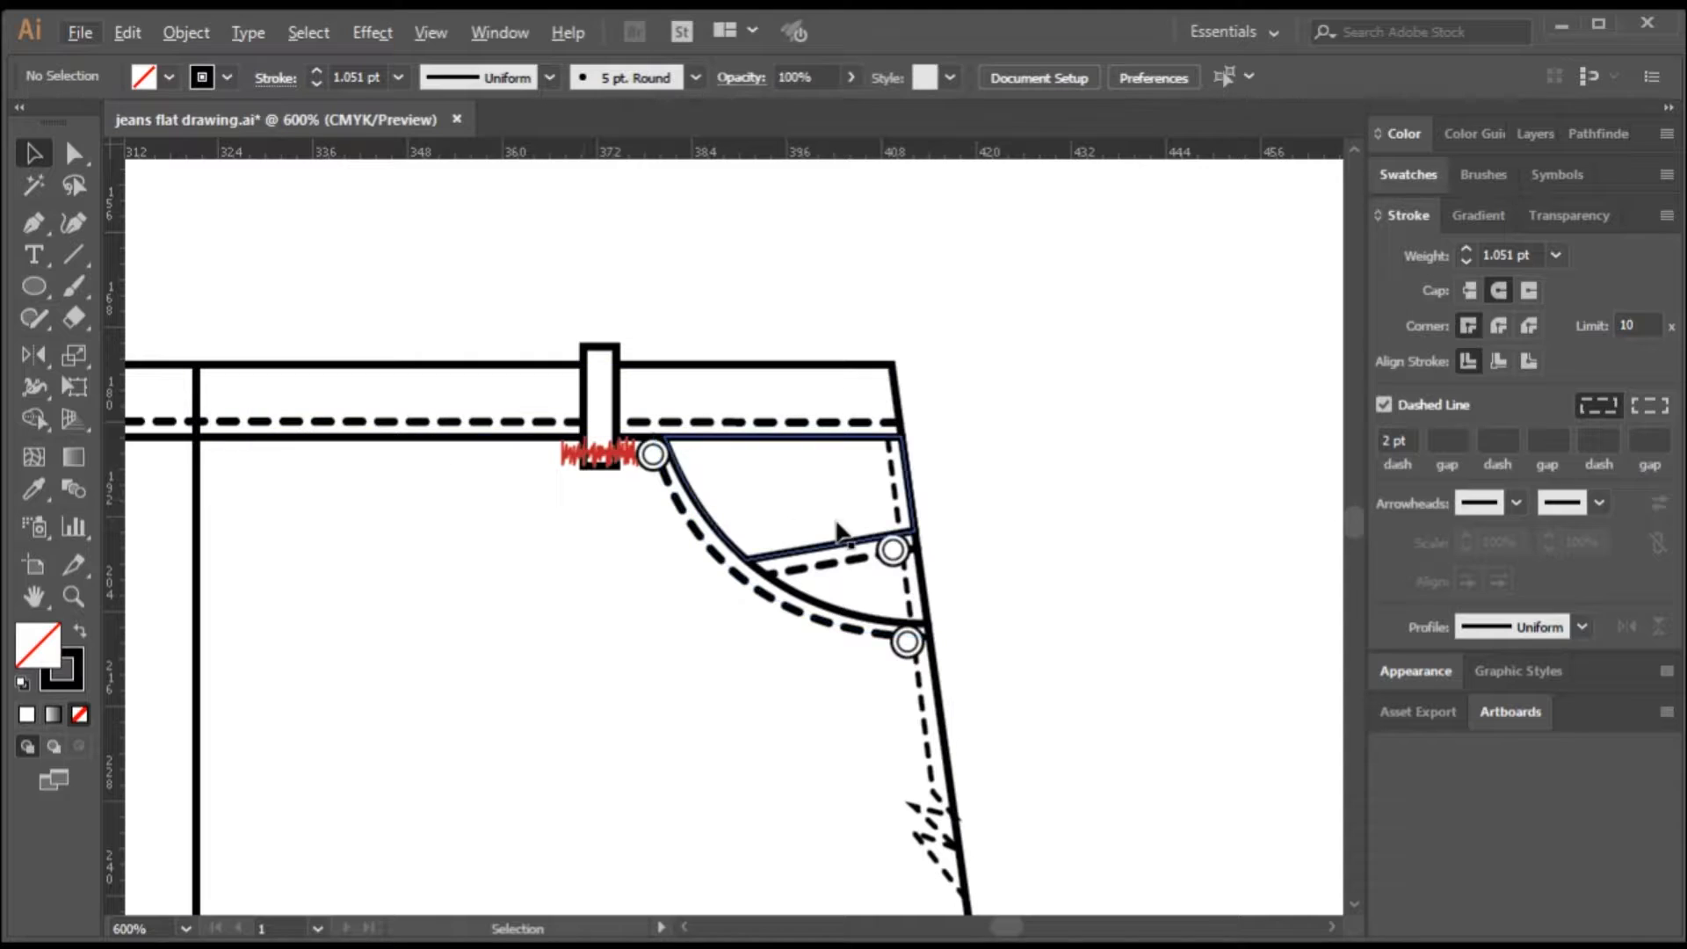
click(831, 562)
click(831, 563)
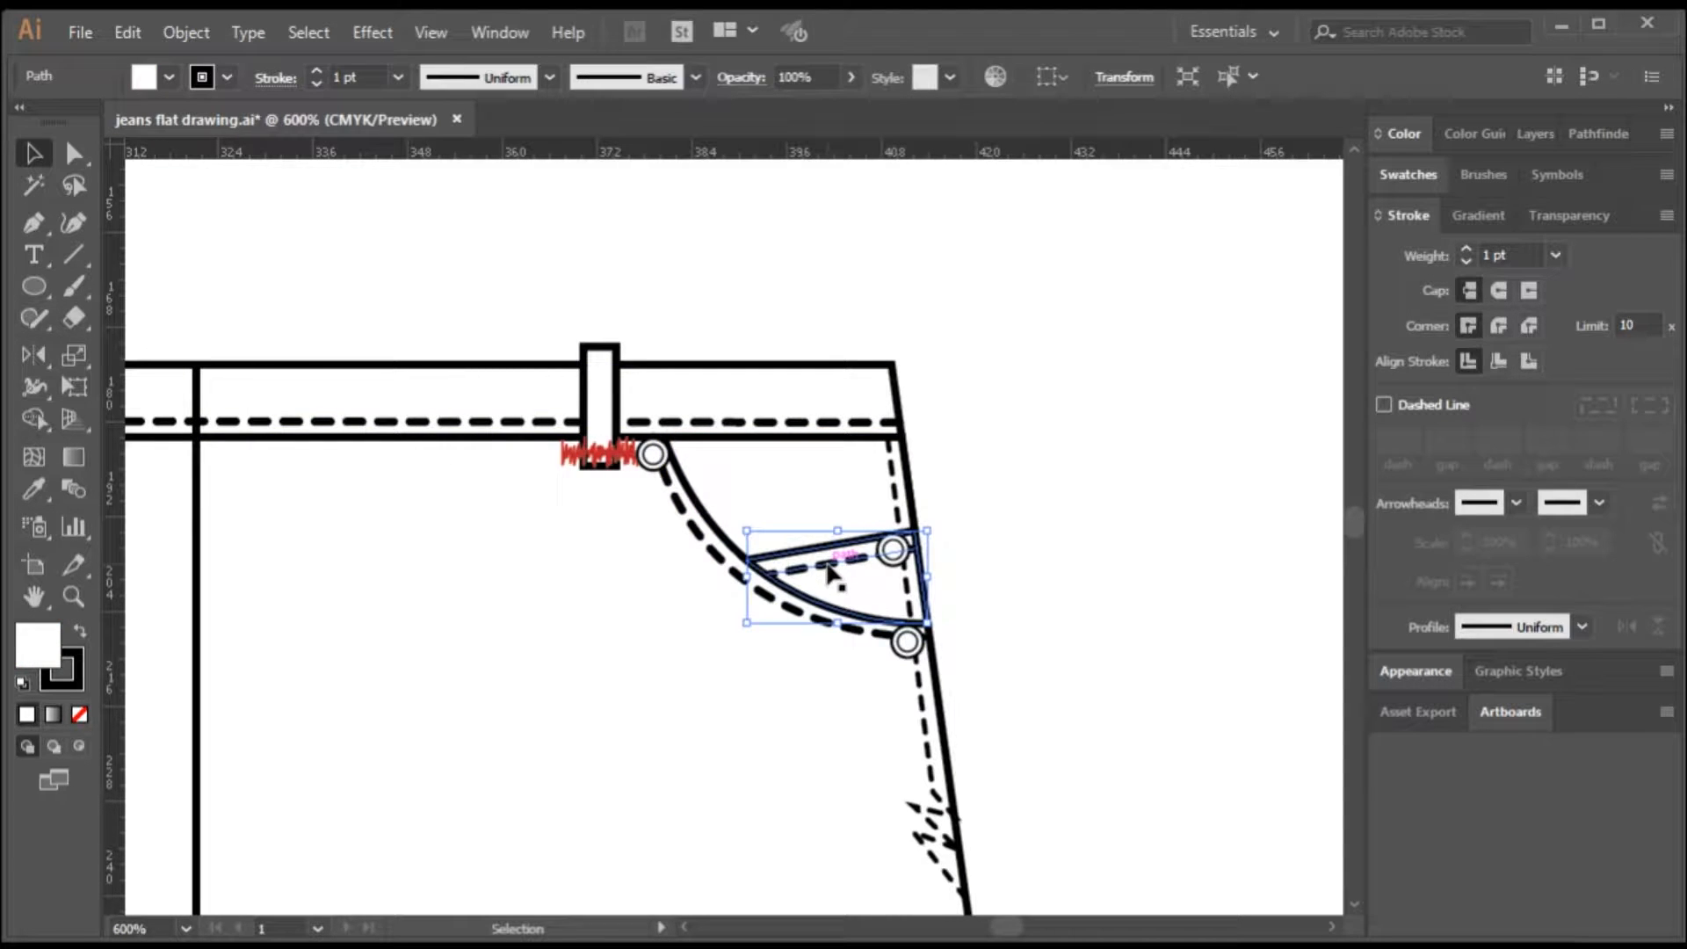
click(893, 551)
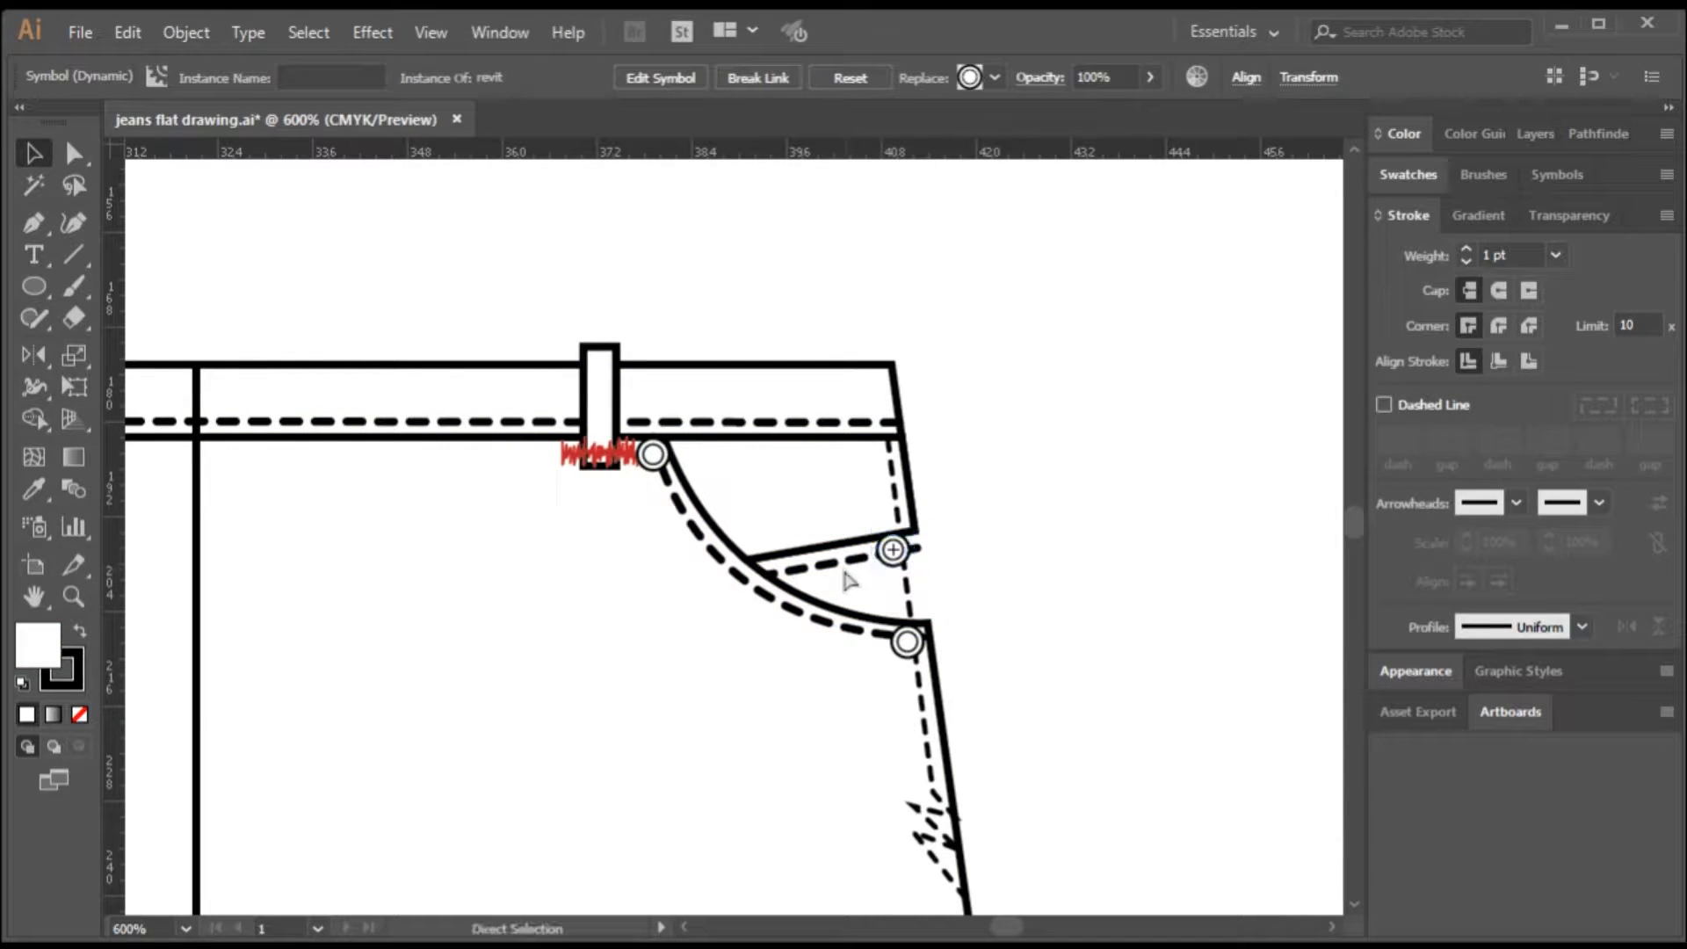
click(852, 568)
click(968, 561)
scroll(968, 561, up, 2)
scroll(944, 563, up, 1)
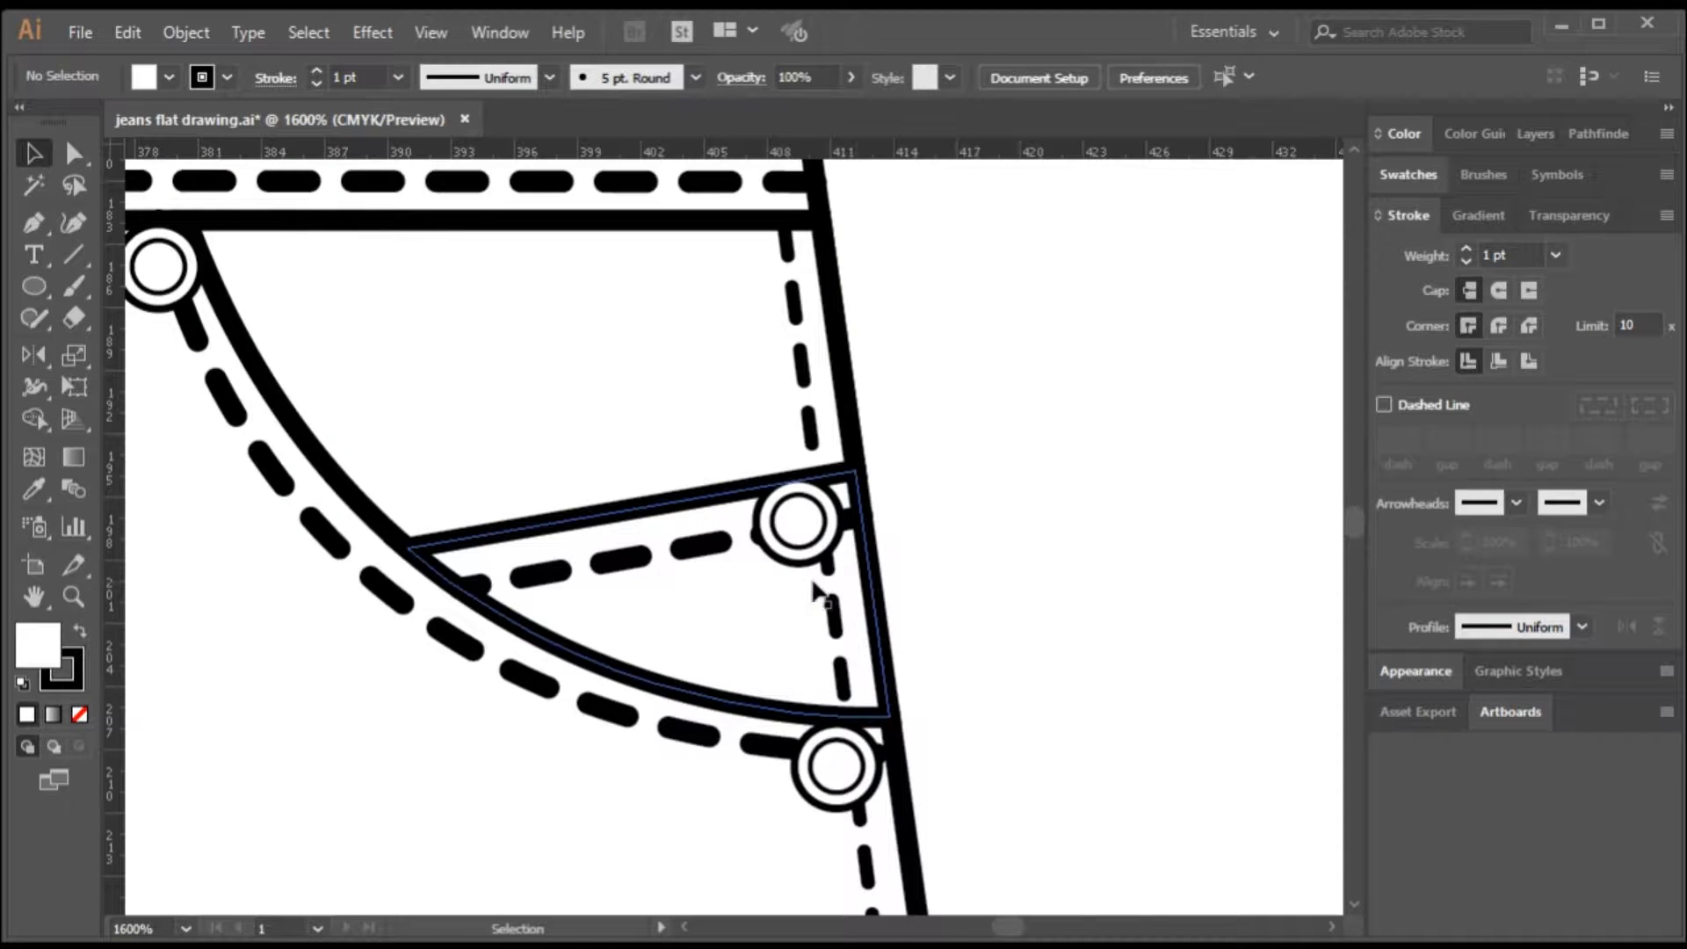
click(777, 554)
key(Delete)
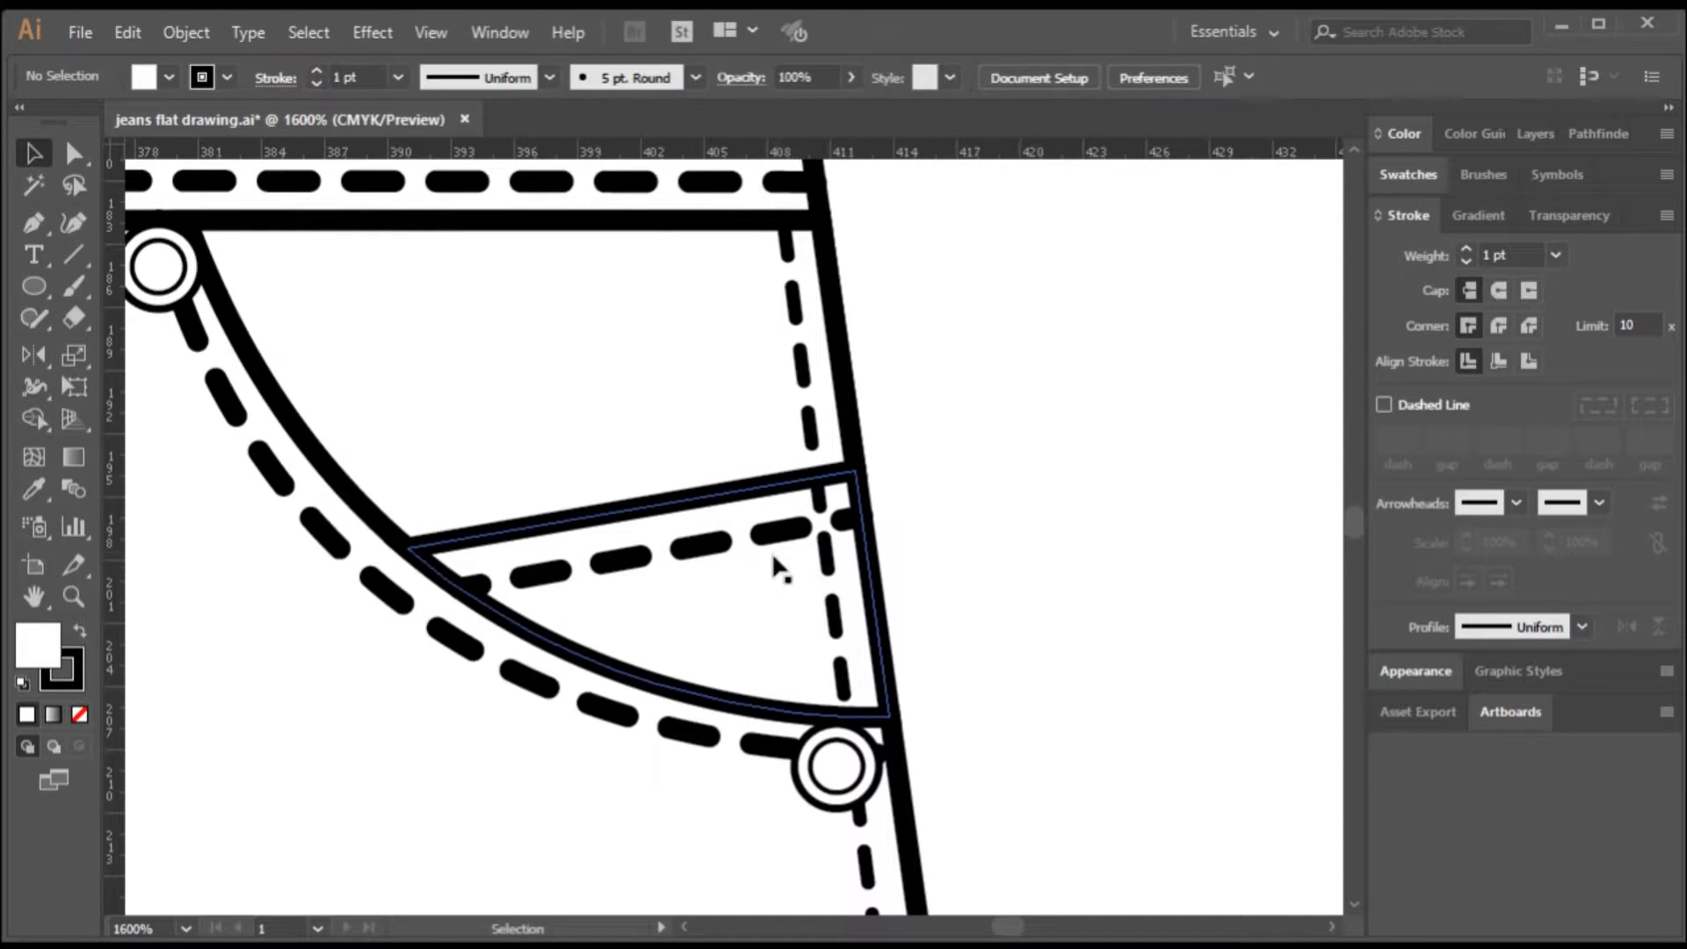
click(714, 546)
key(Delete)
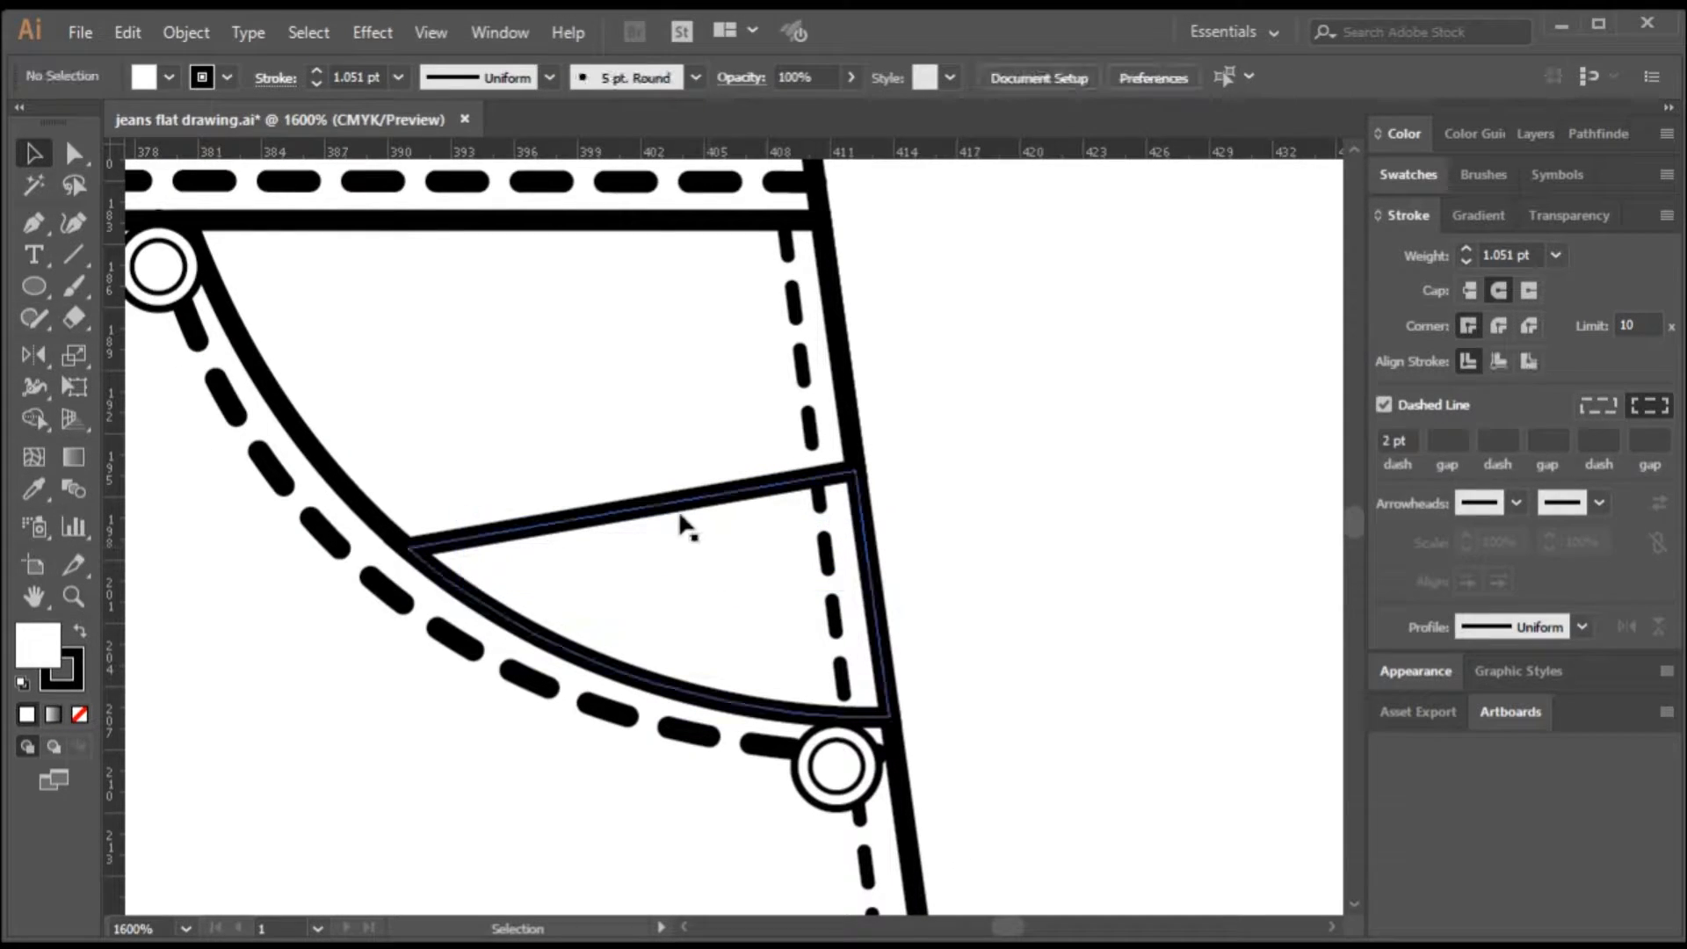
click(684, 510)
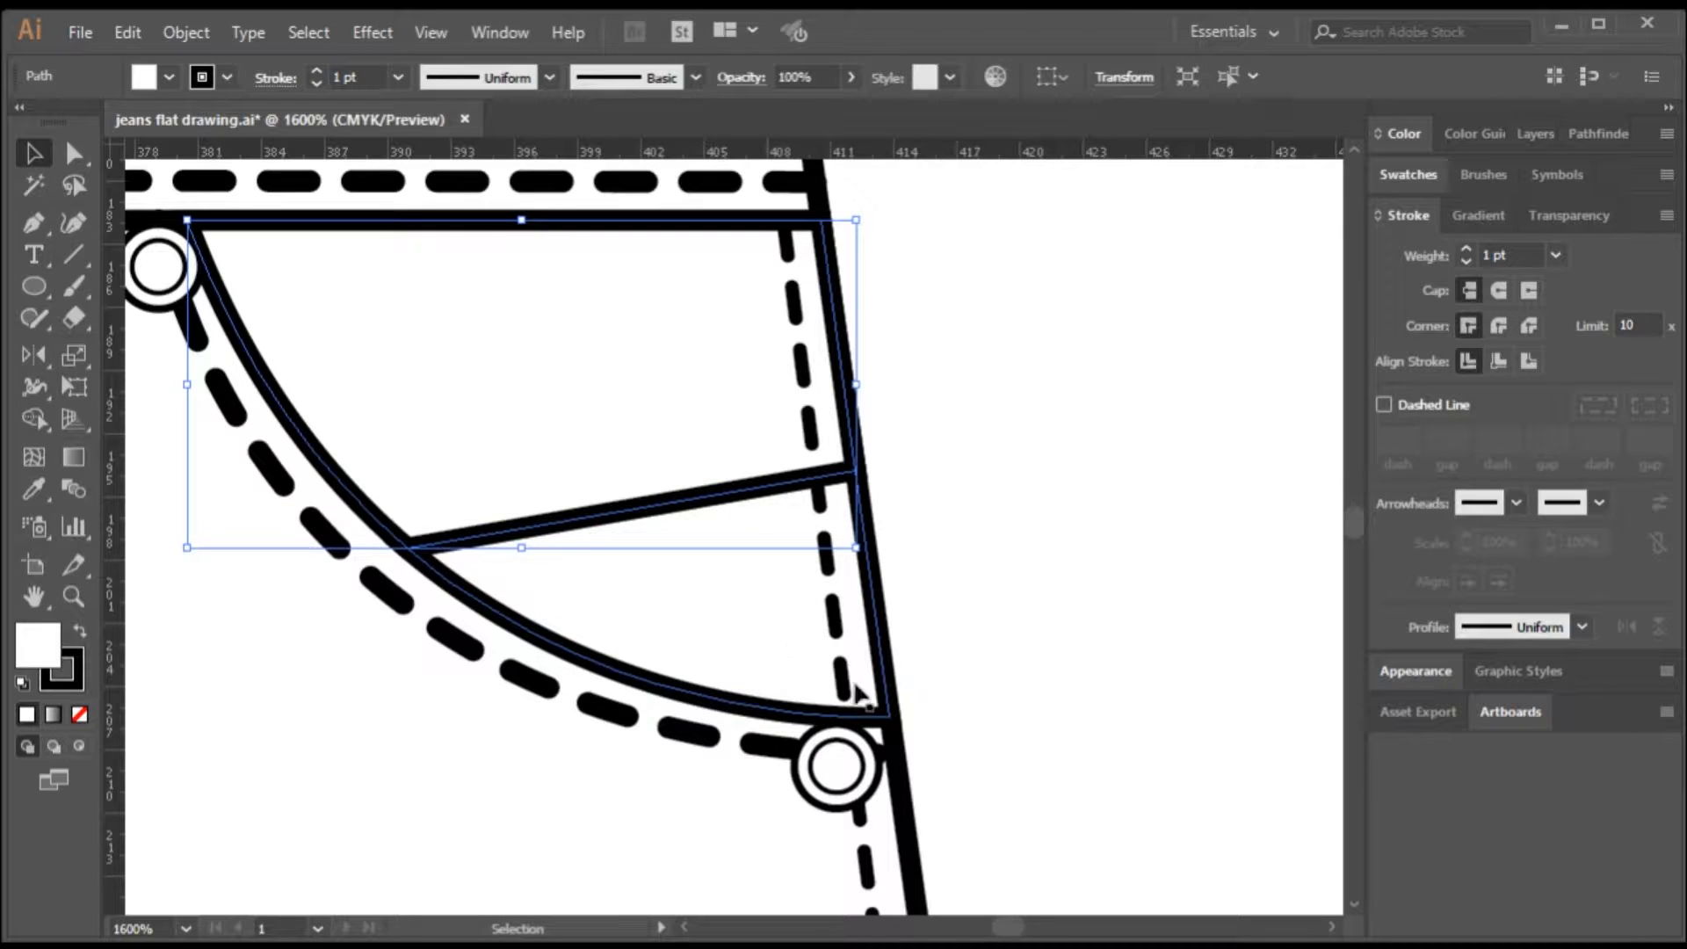
click(891, 694)
key(Delete)
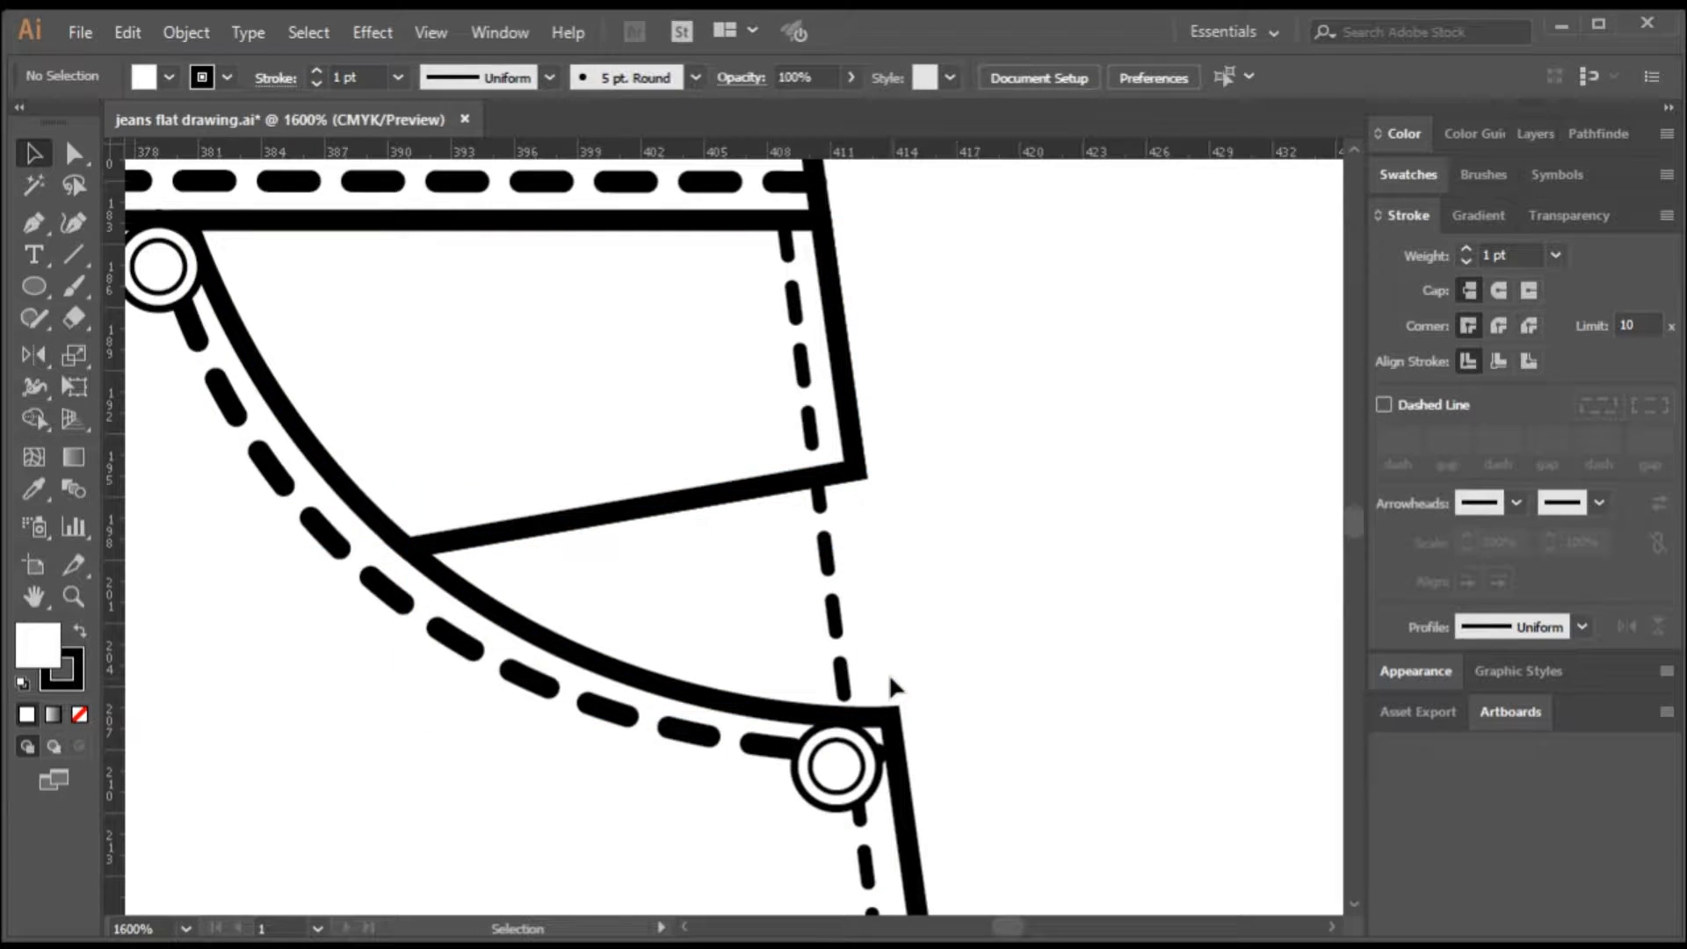
click(716, 500)
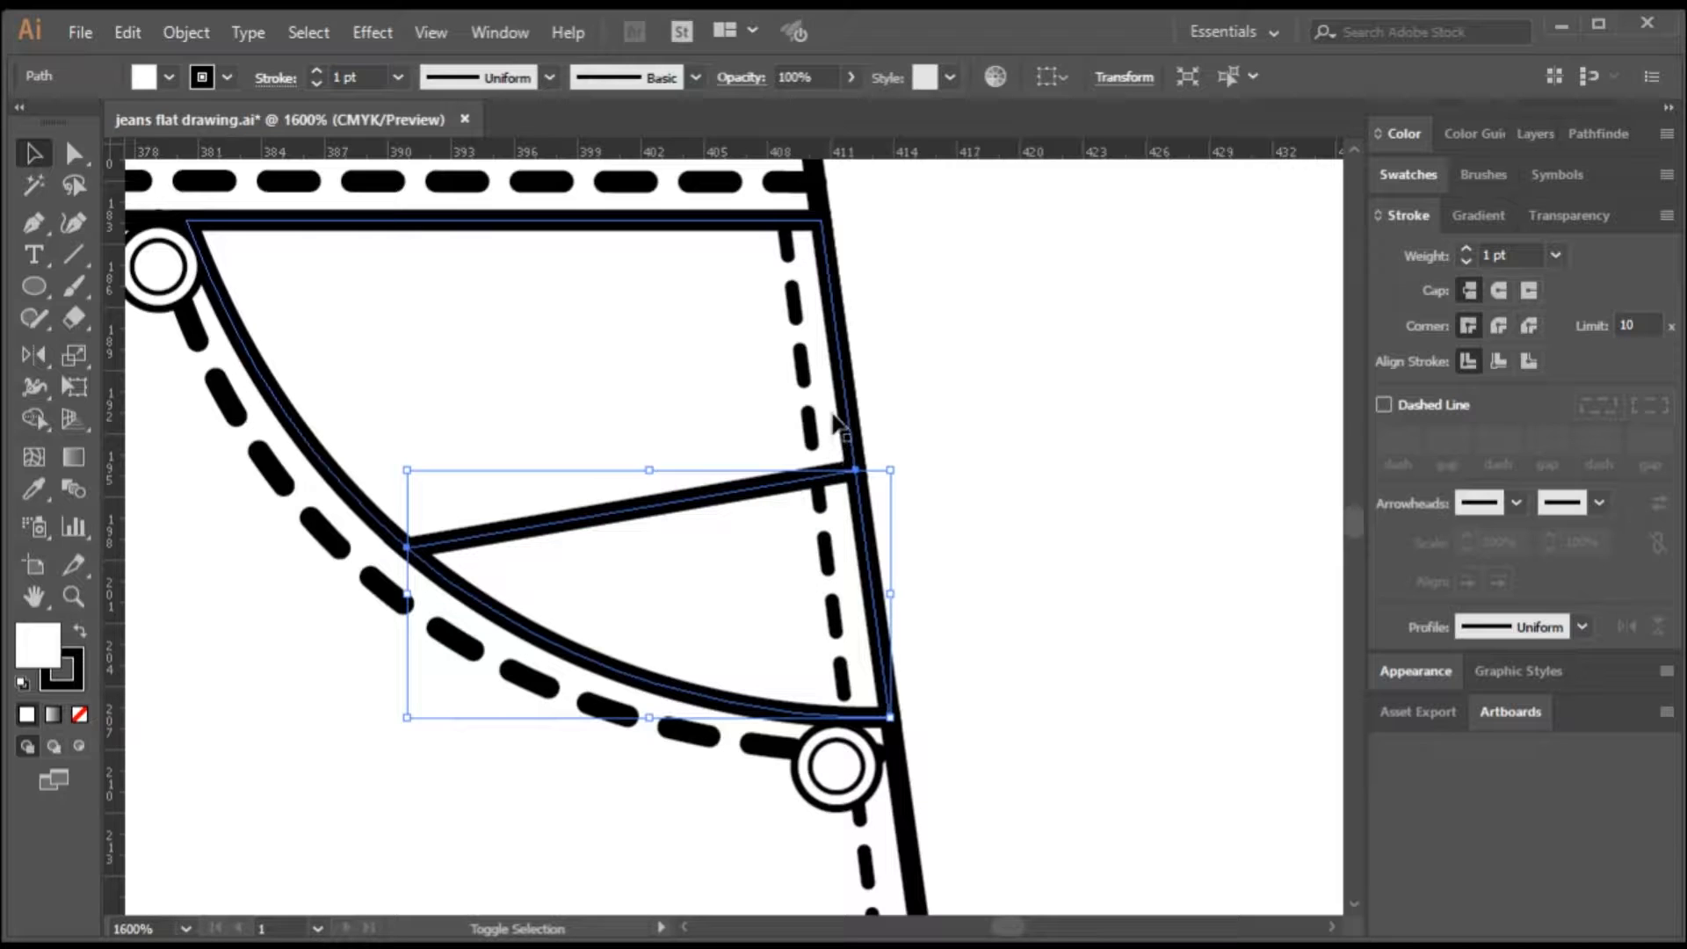
scroll(985, 571, up, 2)
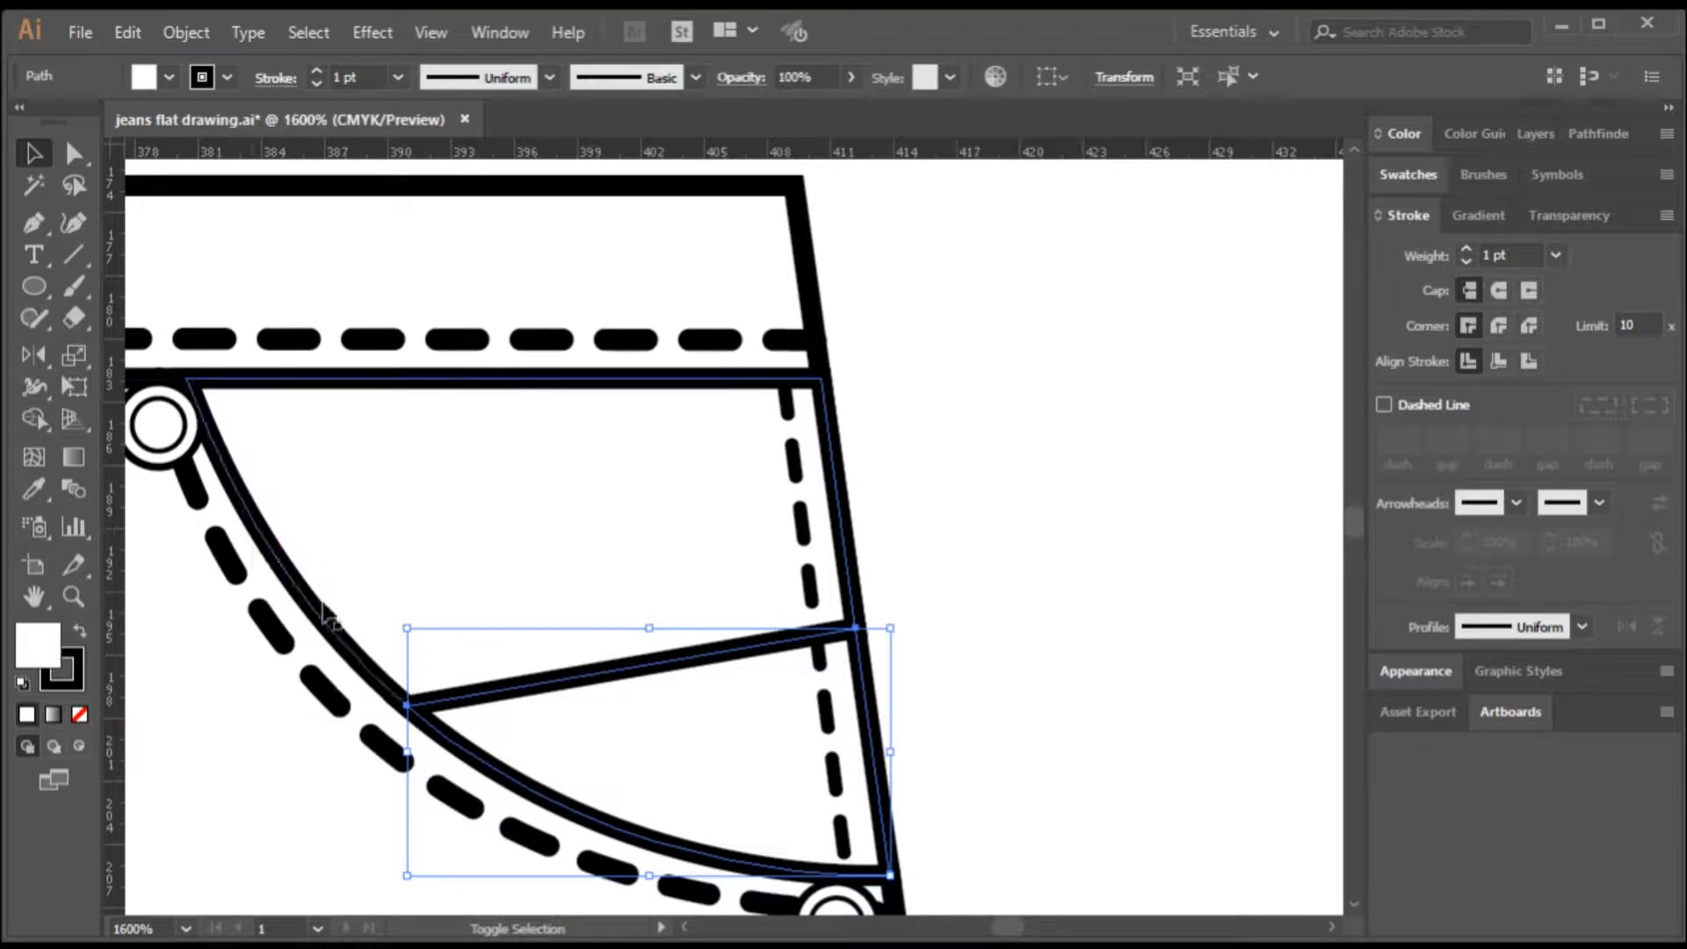
key(ctrl+shift+a)
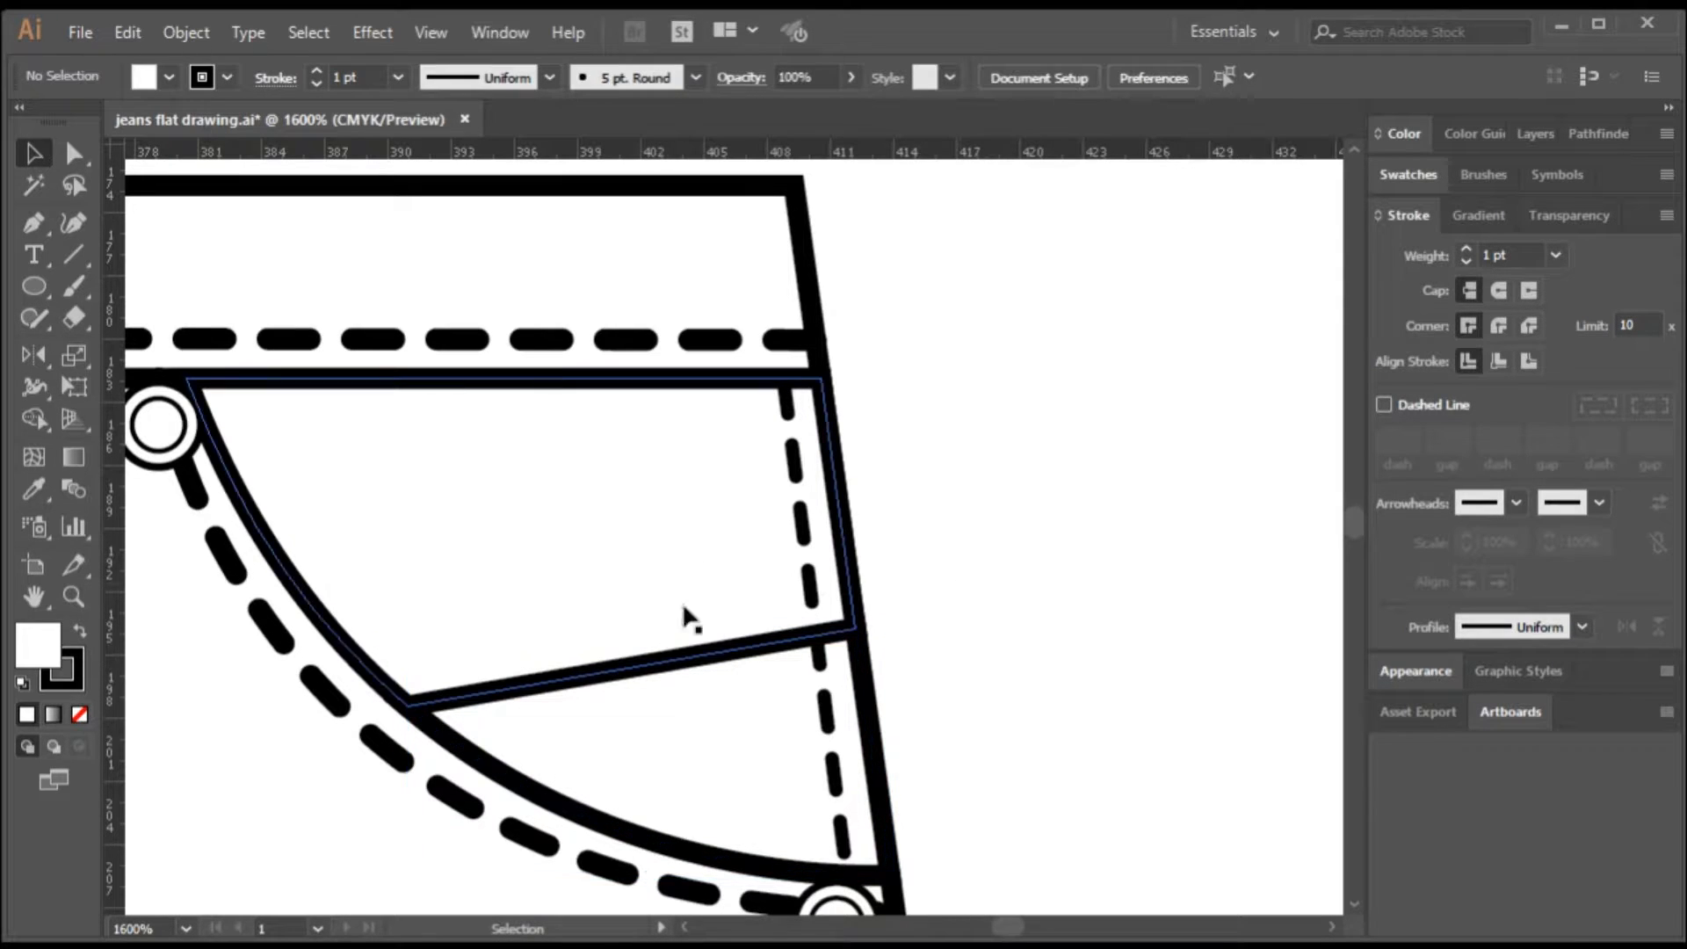
- Unite the upper pocket piece and the coin pocket piece of the mirrored half into one shape with Pathfinder
click(665, 659)
shift+click(883, 817)
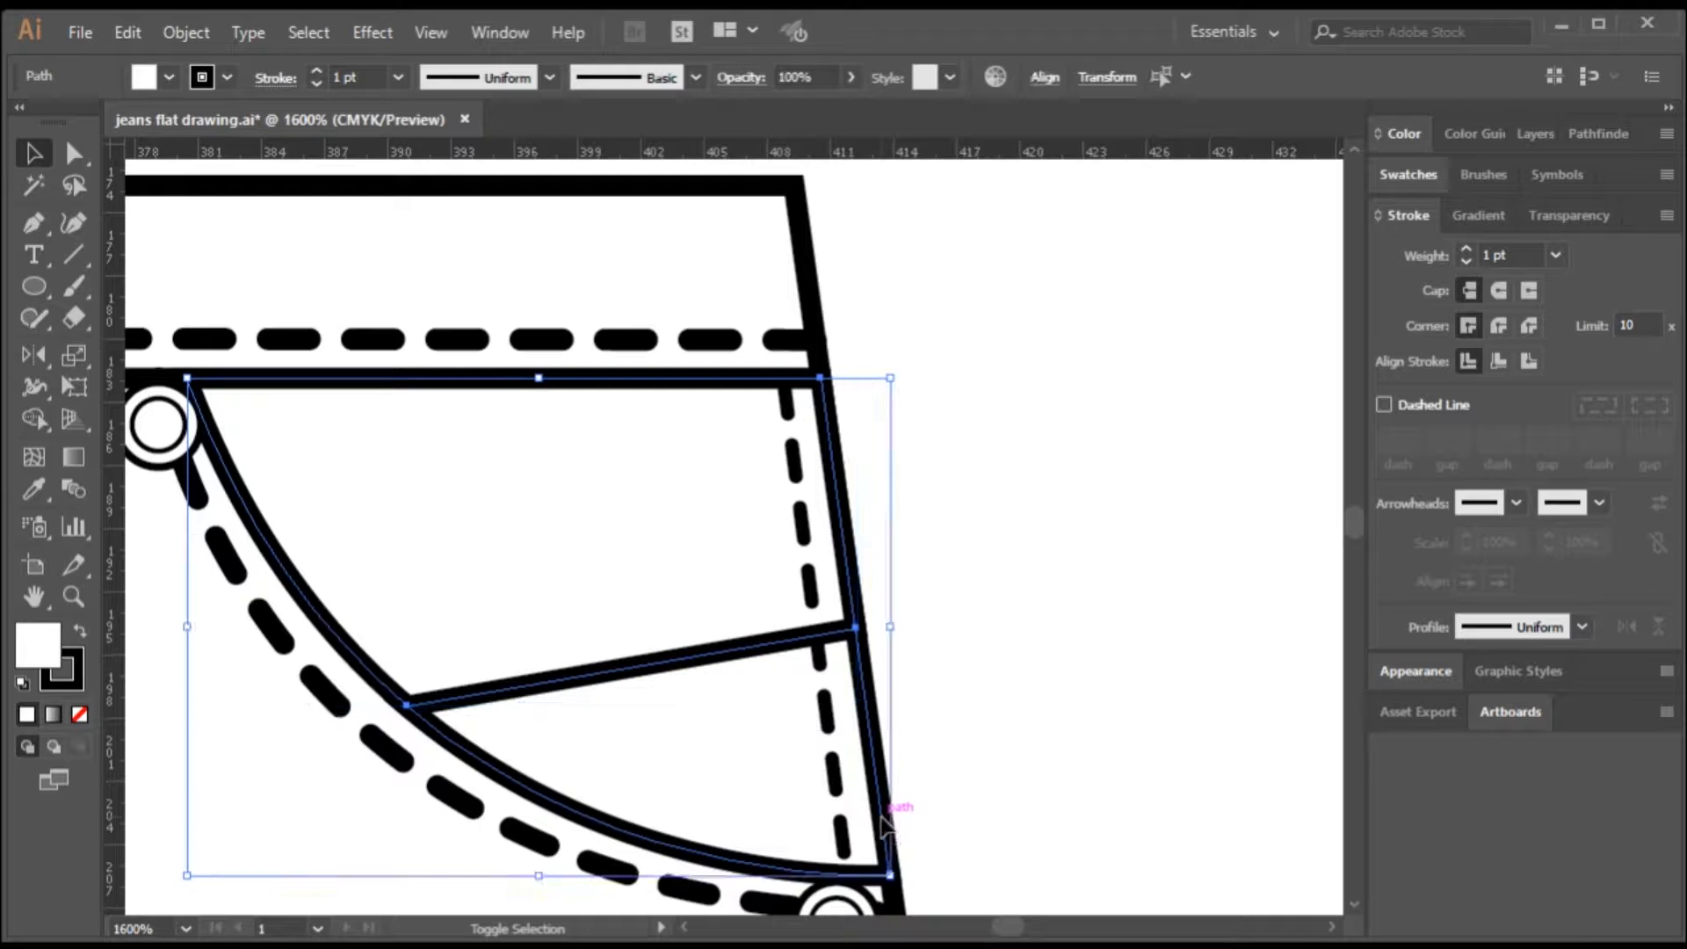
drag(770, 642, 1160, 587)
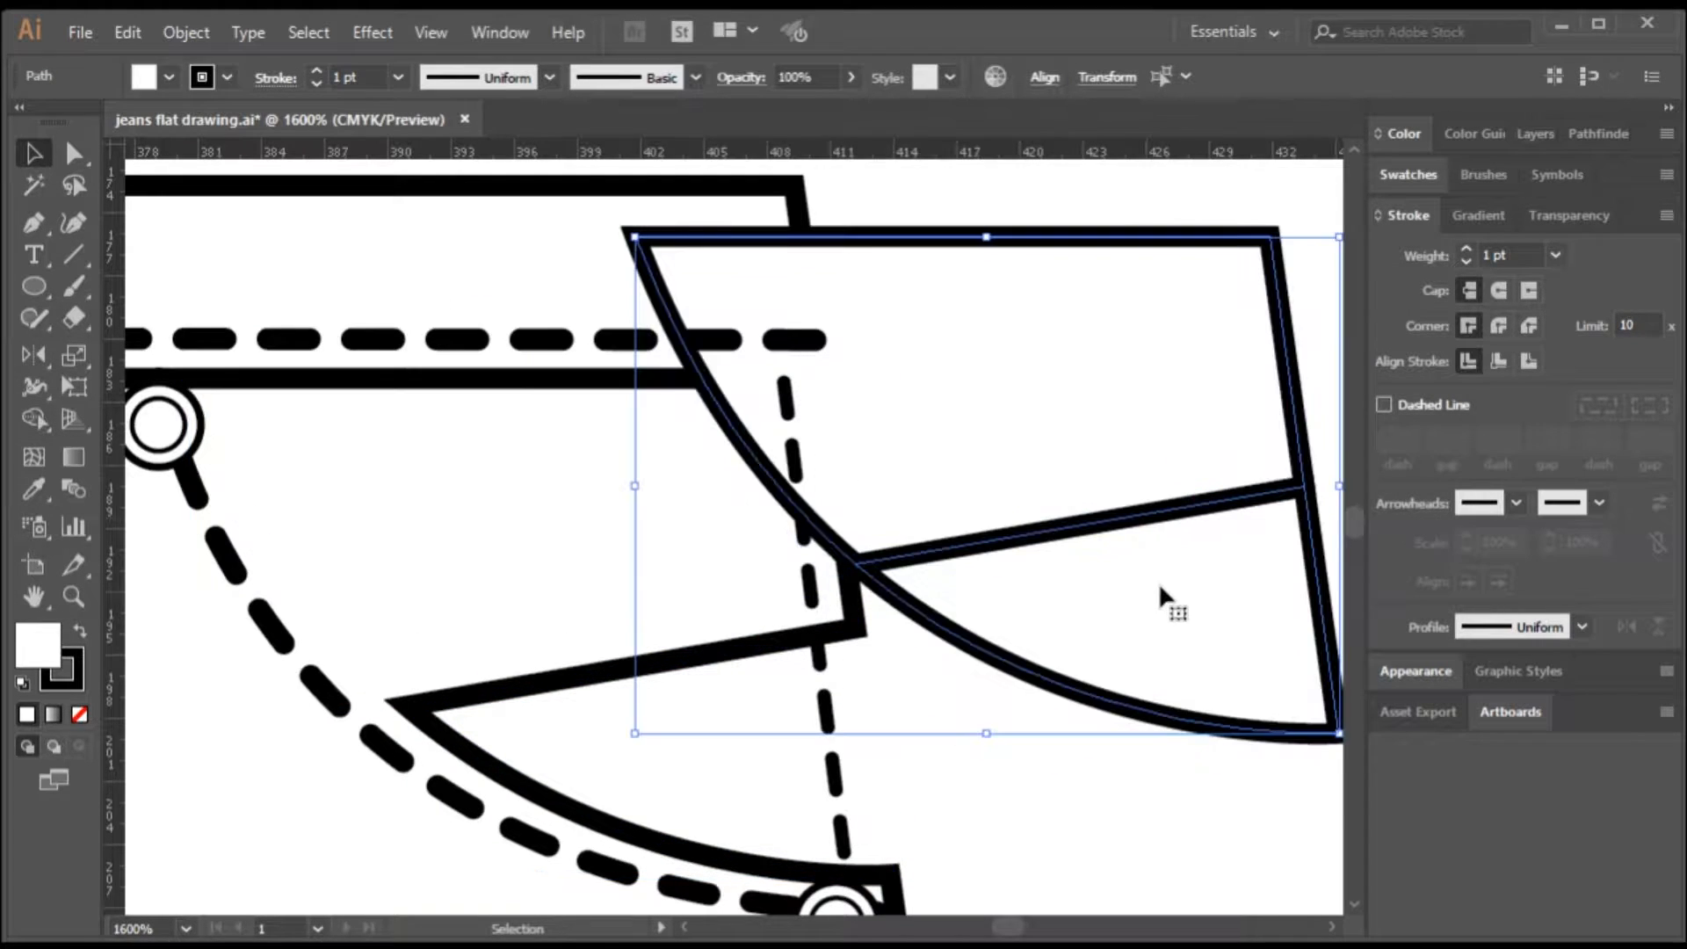
key(ctrl+z)
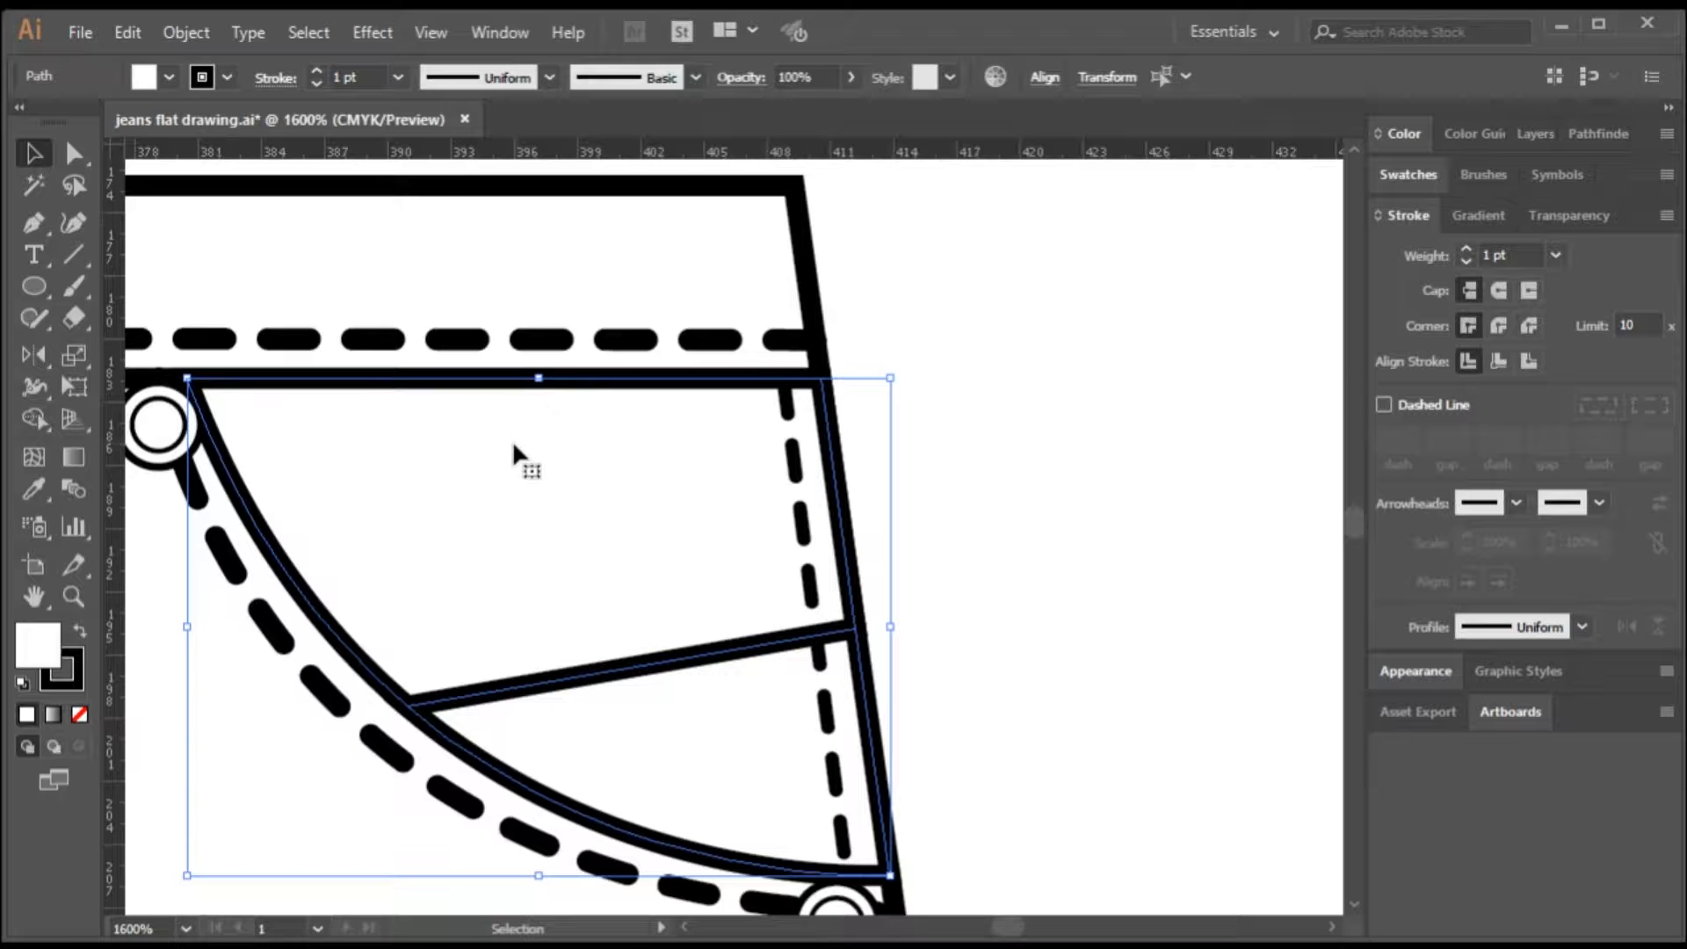
click(435, 33)
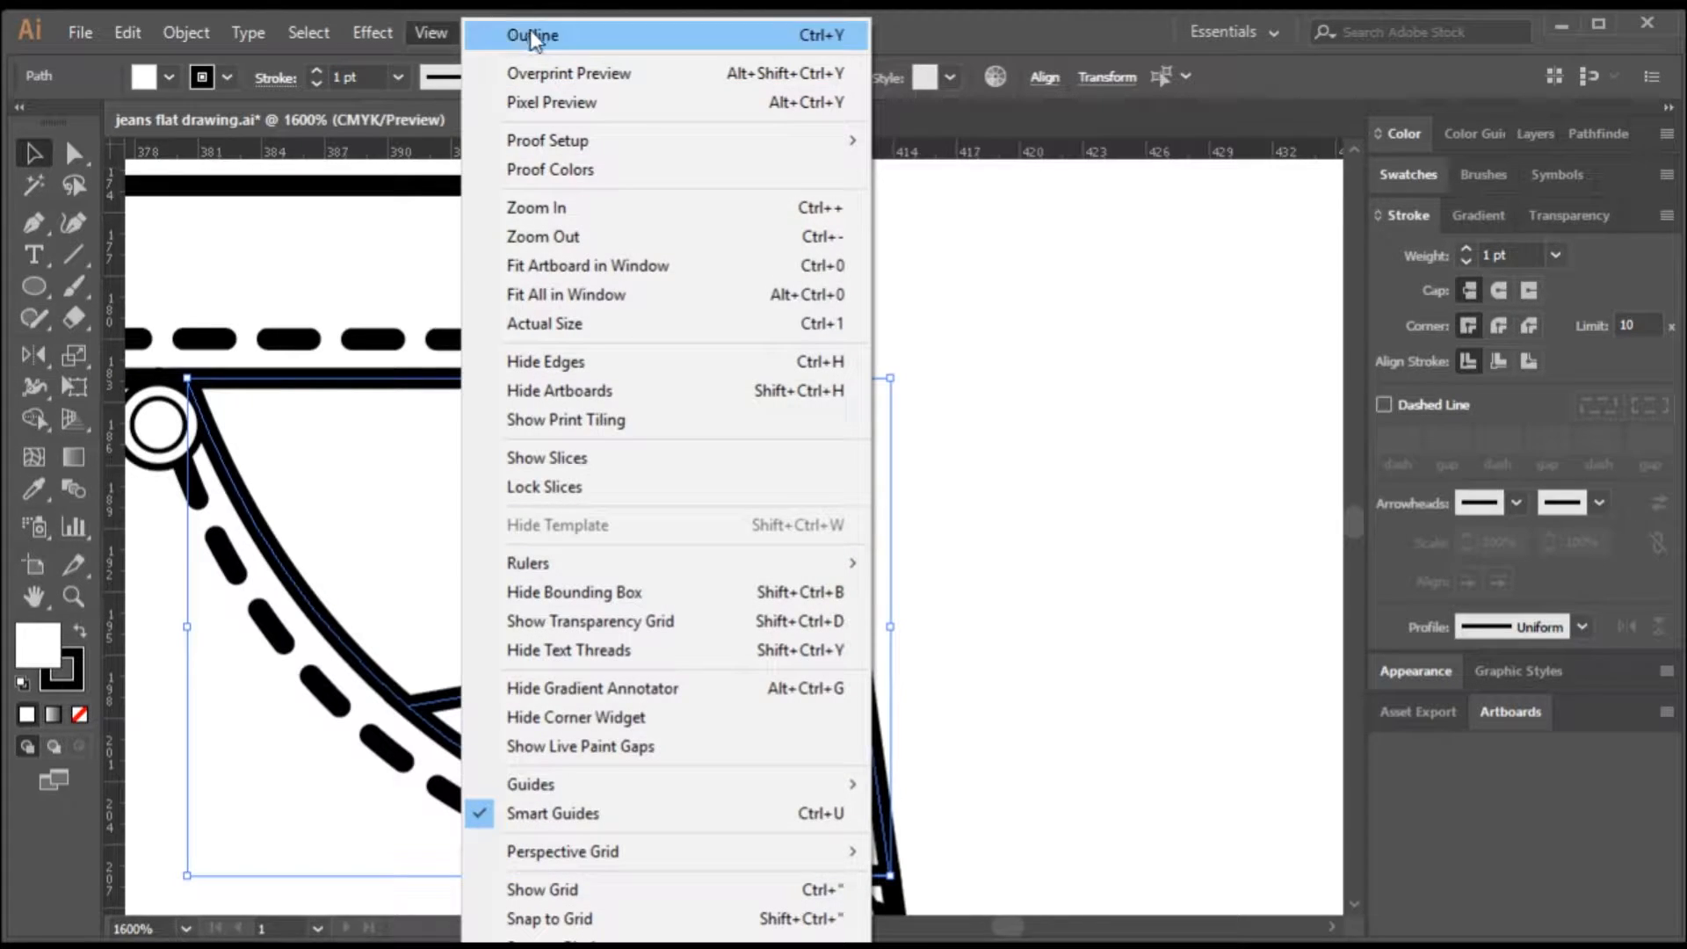
click(432, 33)
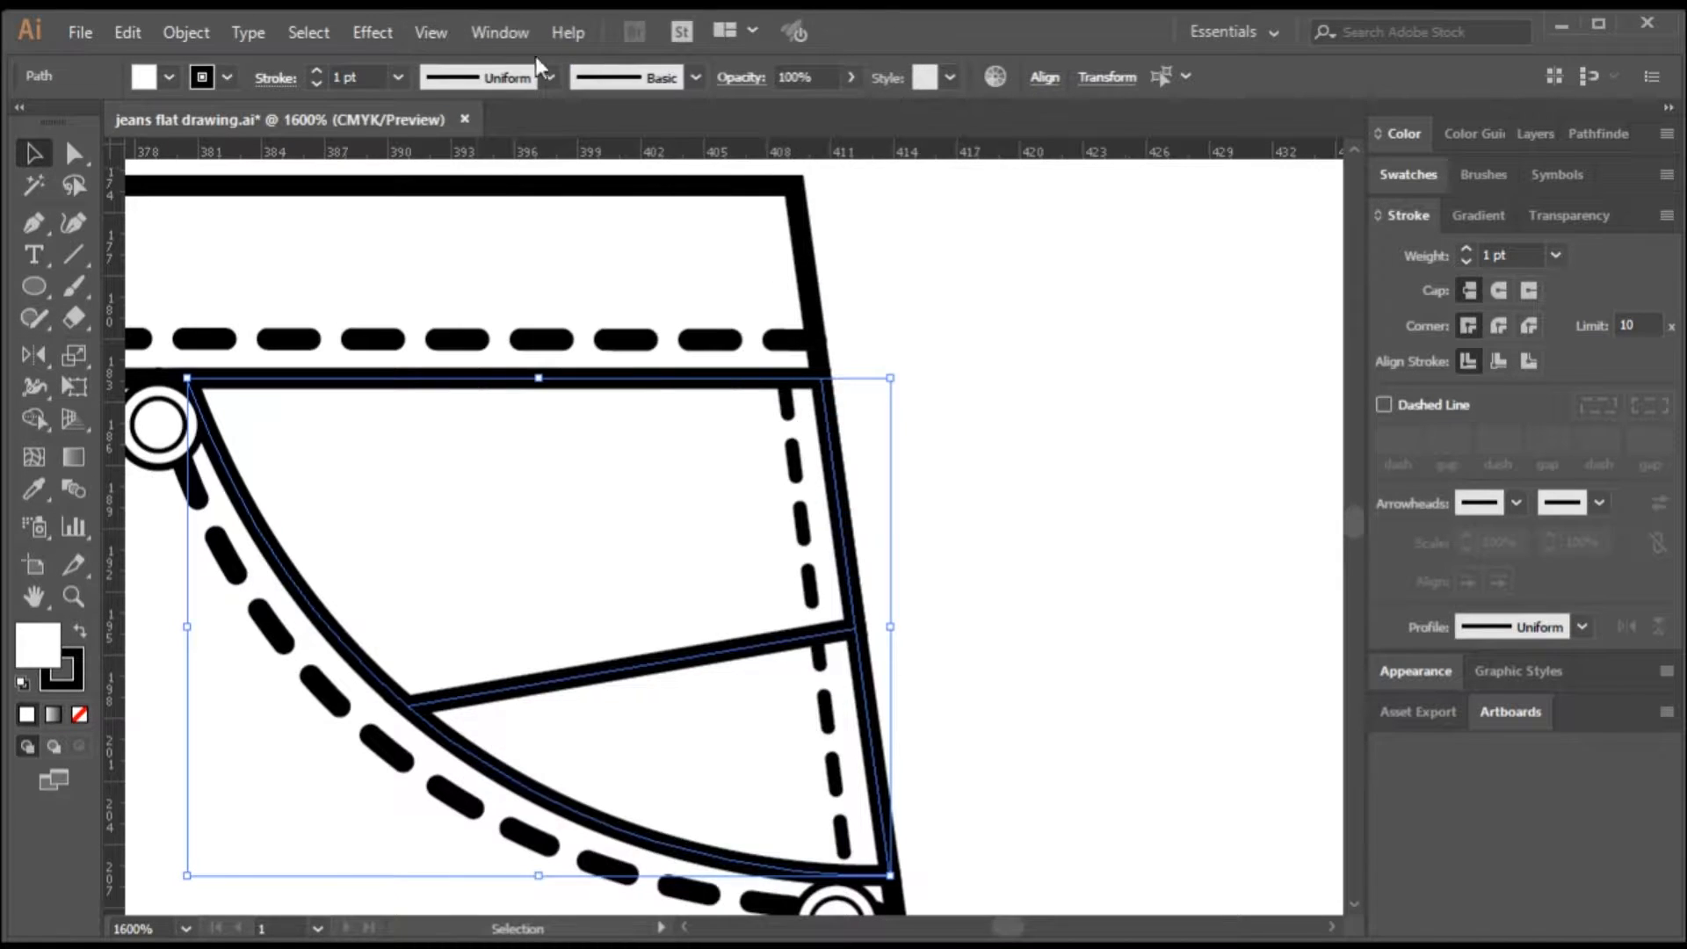
click(490, 30)
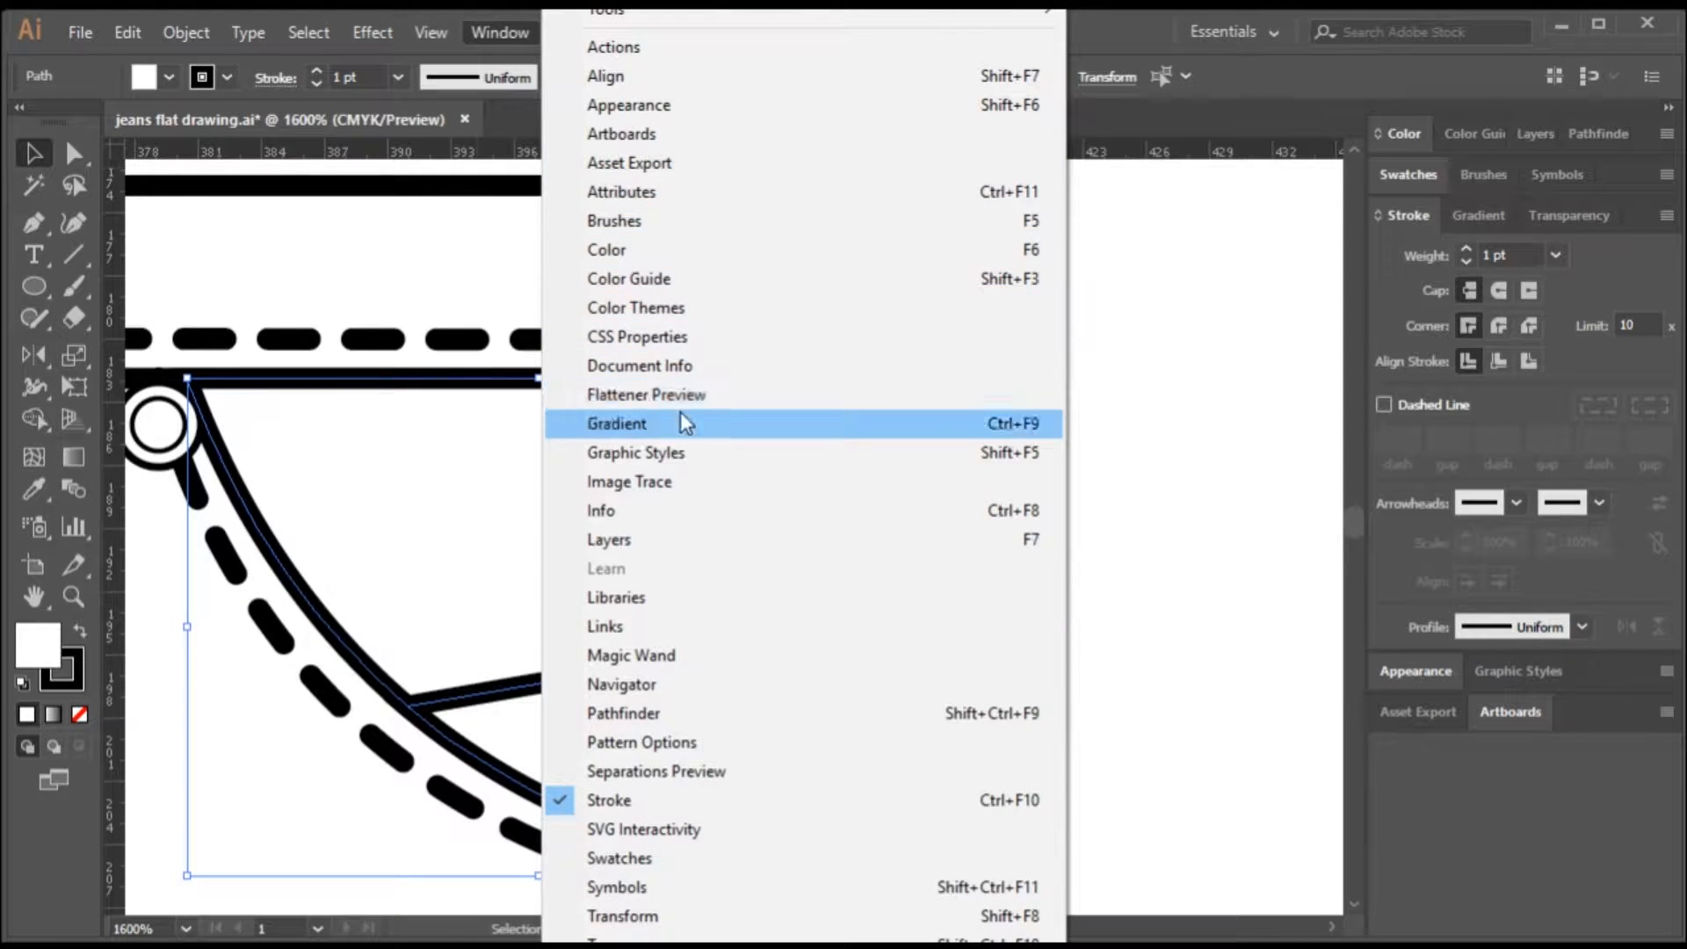
click(1591, 134)
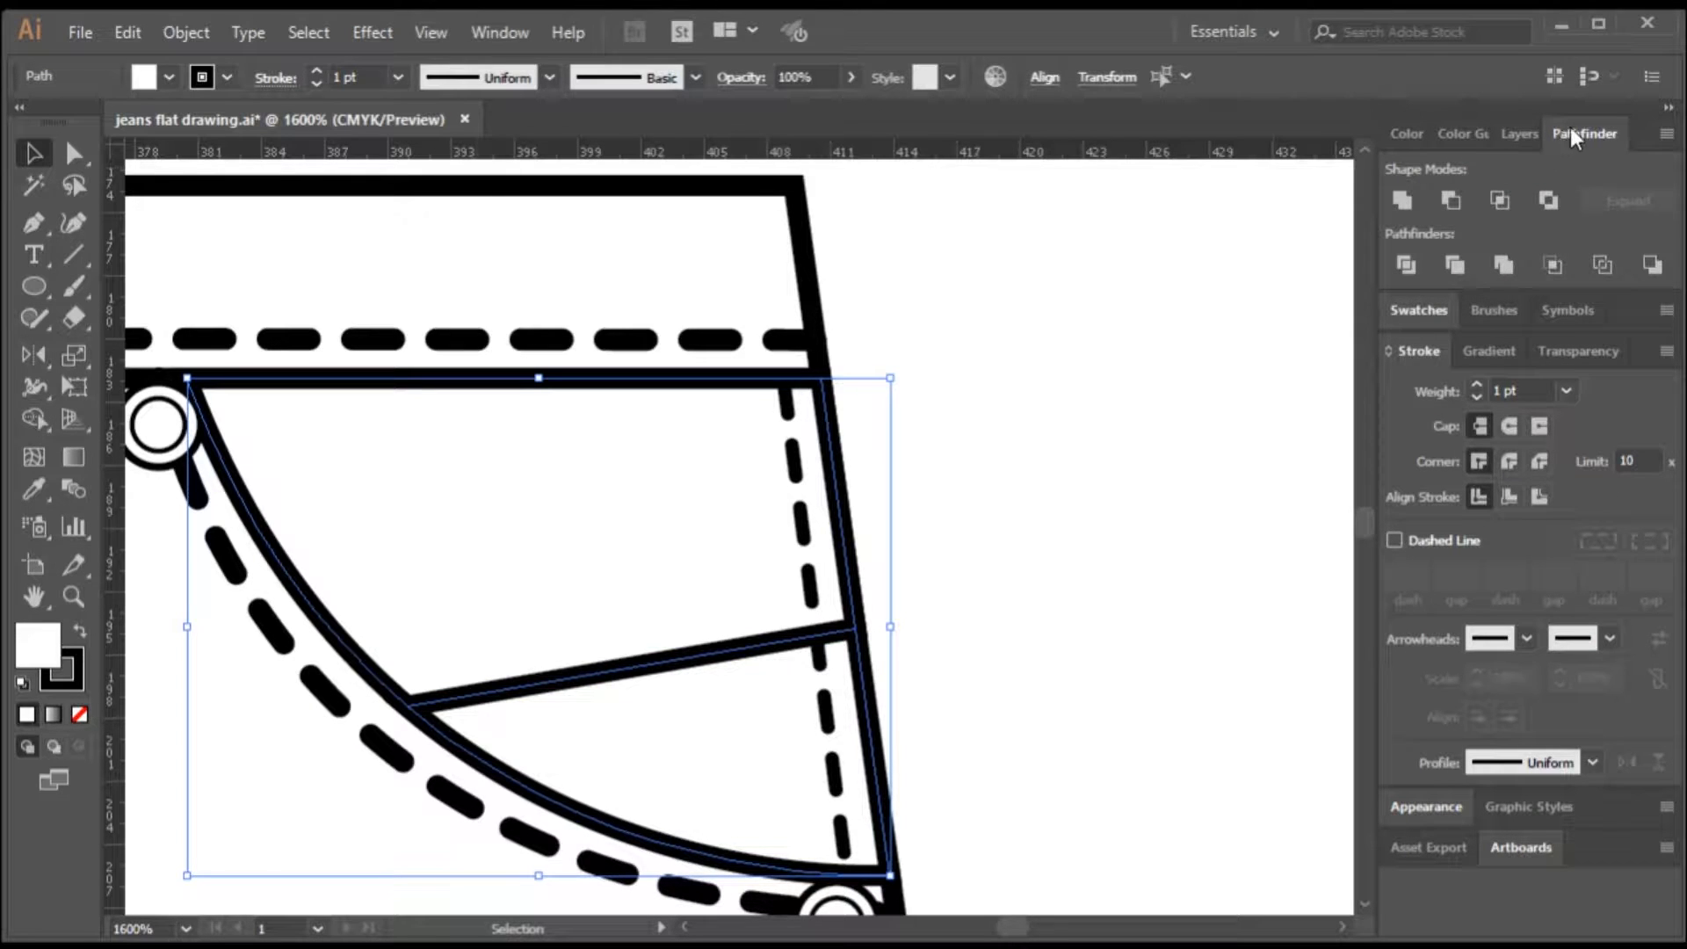
click(1403, 200)
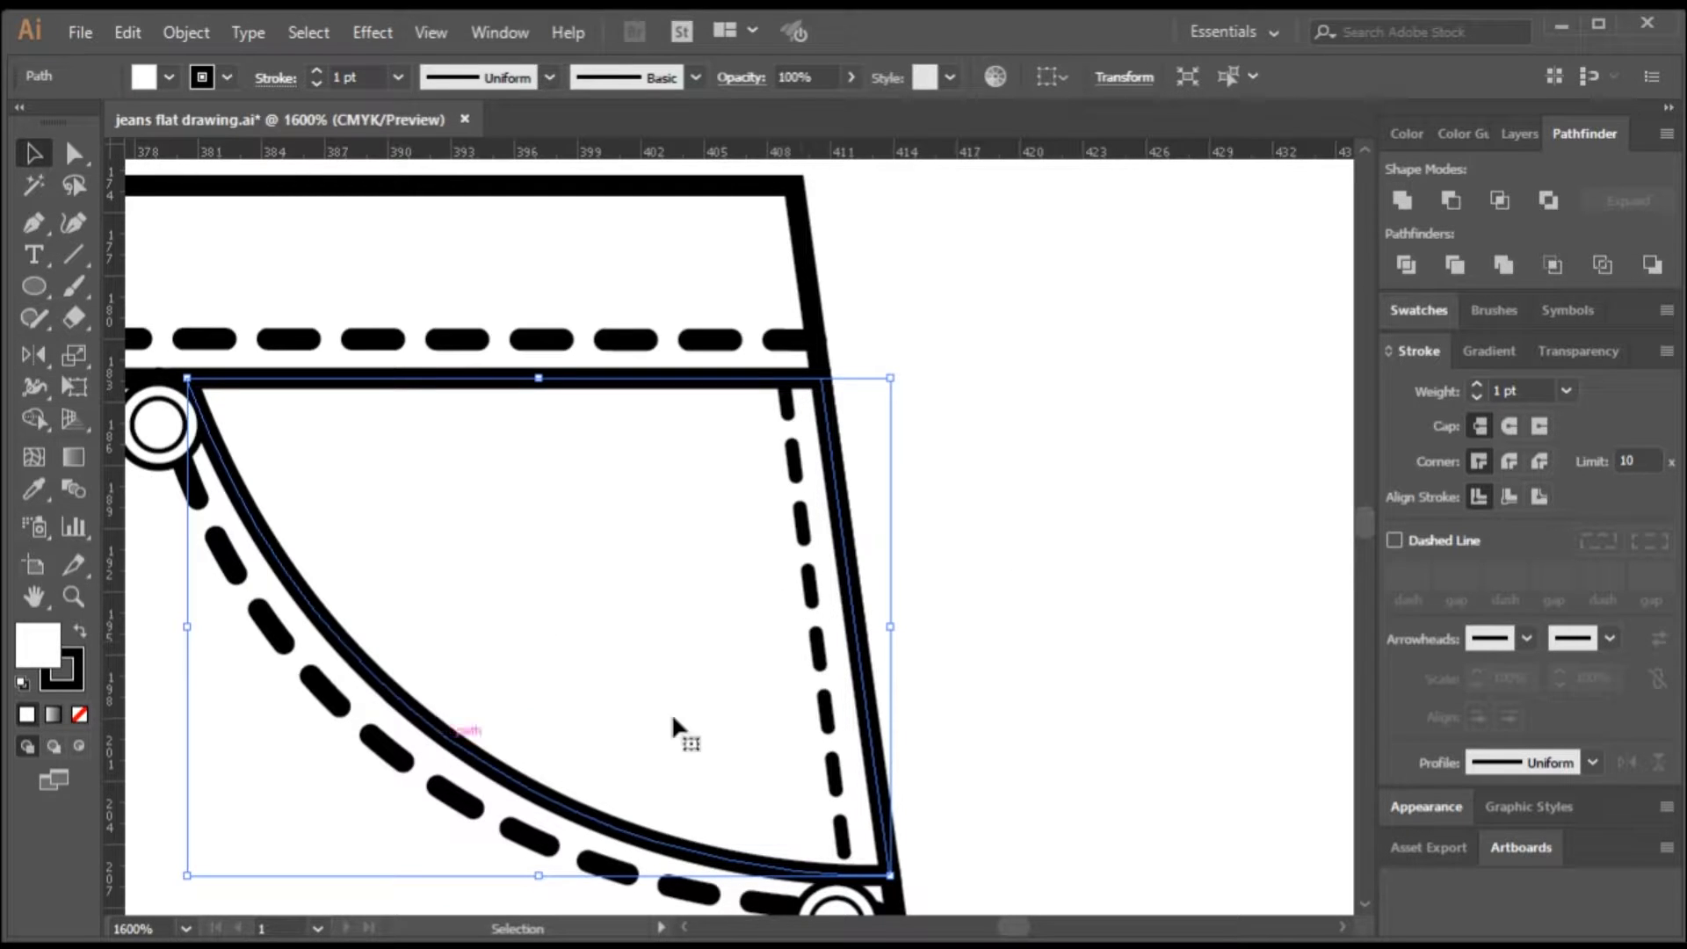
click(904, 740)
- Draw a fly outline with the Pen tool, running straight down from the waistband's top edge and curving into the centre front seam
scroll(1044, 629, down, 7)
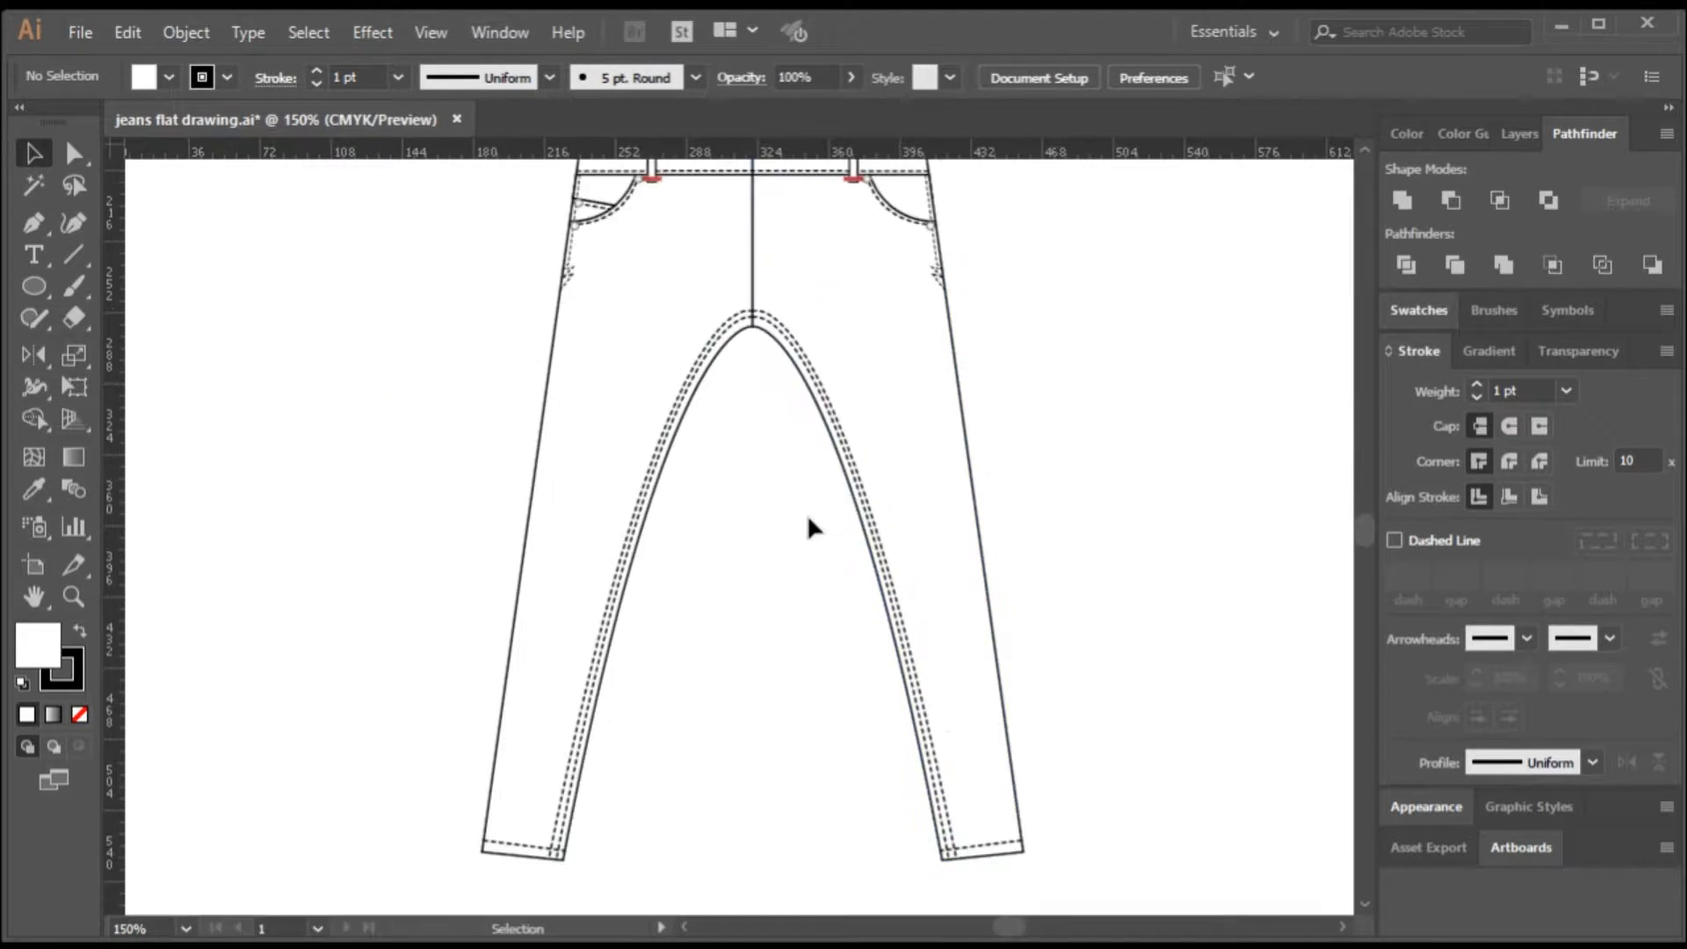
scroll(850, 366, up, 3)
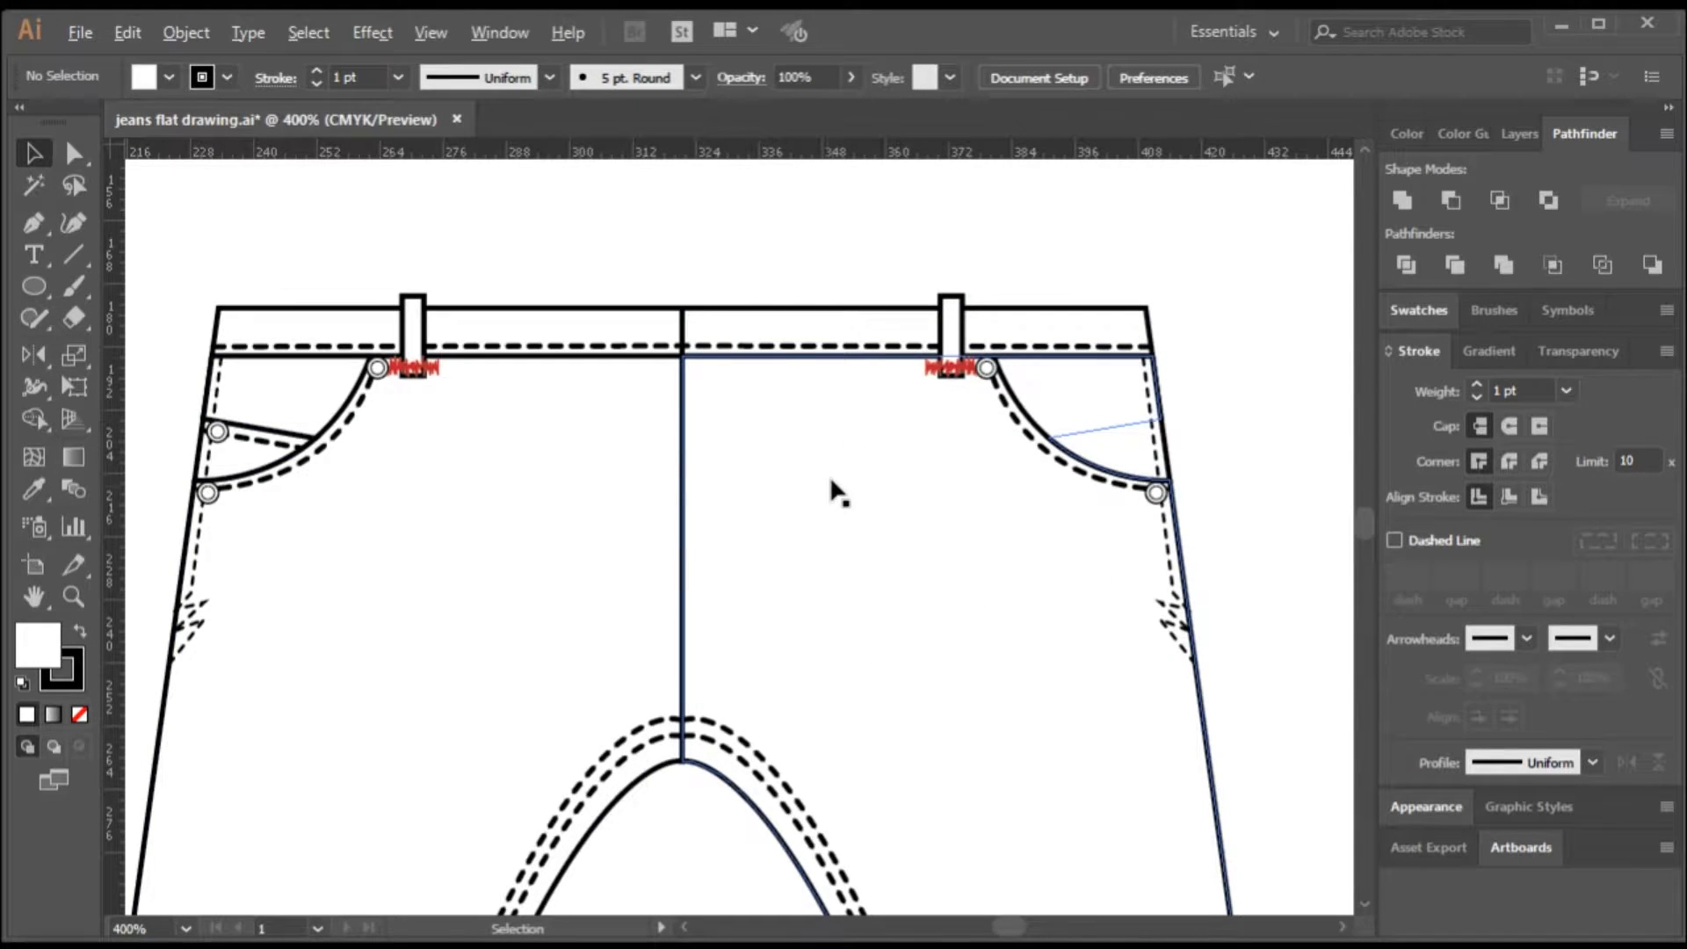
scroll(813, 420, up, 3)
scroll(819, 422, down, 3)
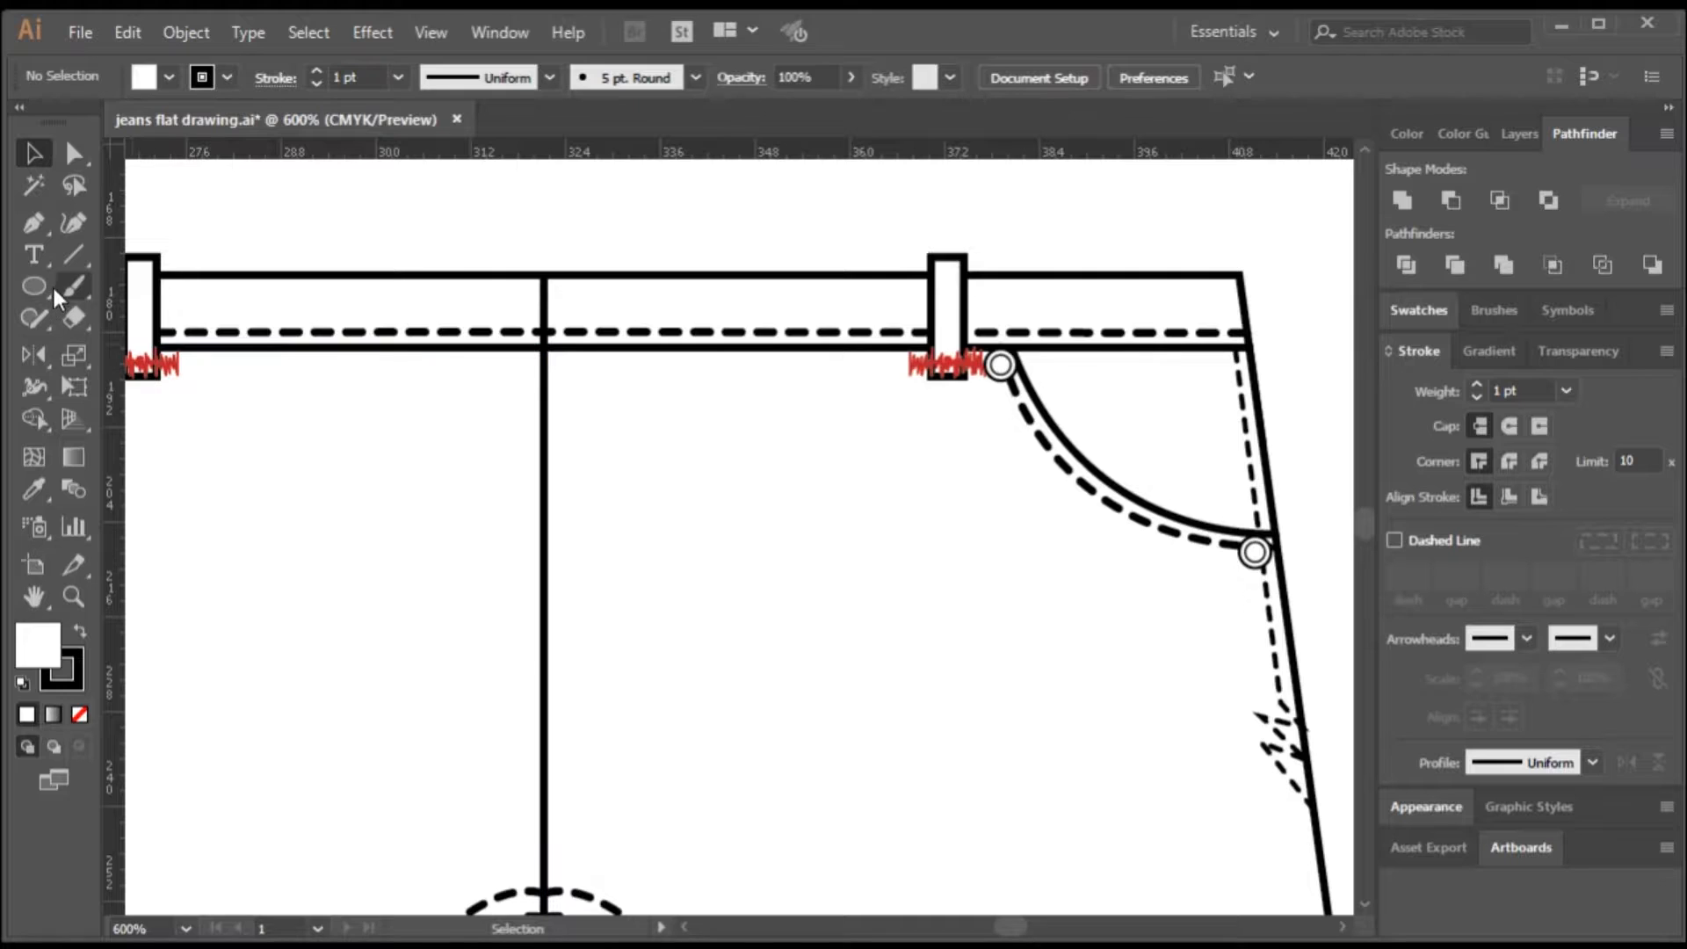
click(34, 223)
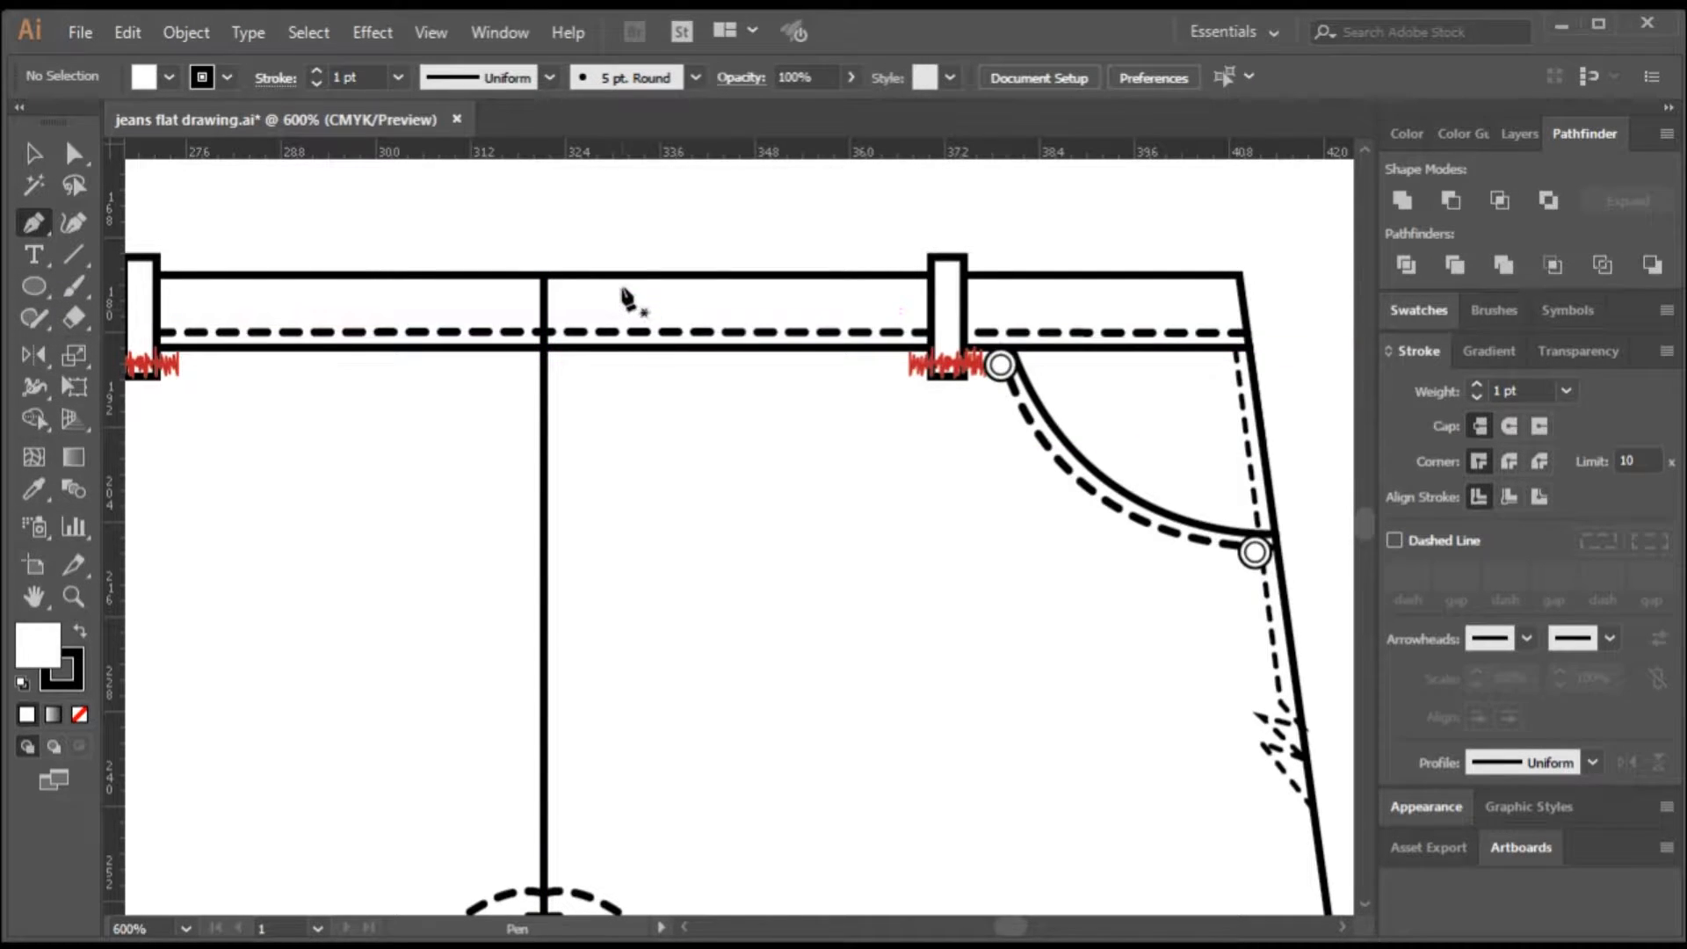
click(622, 276)
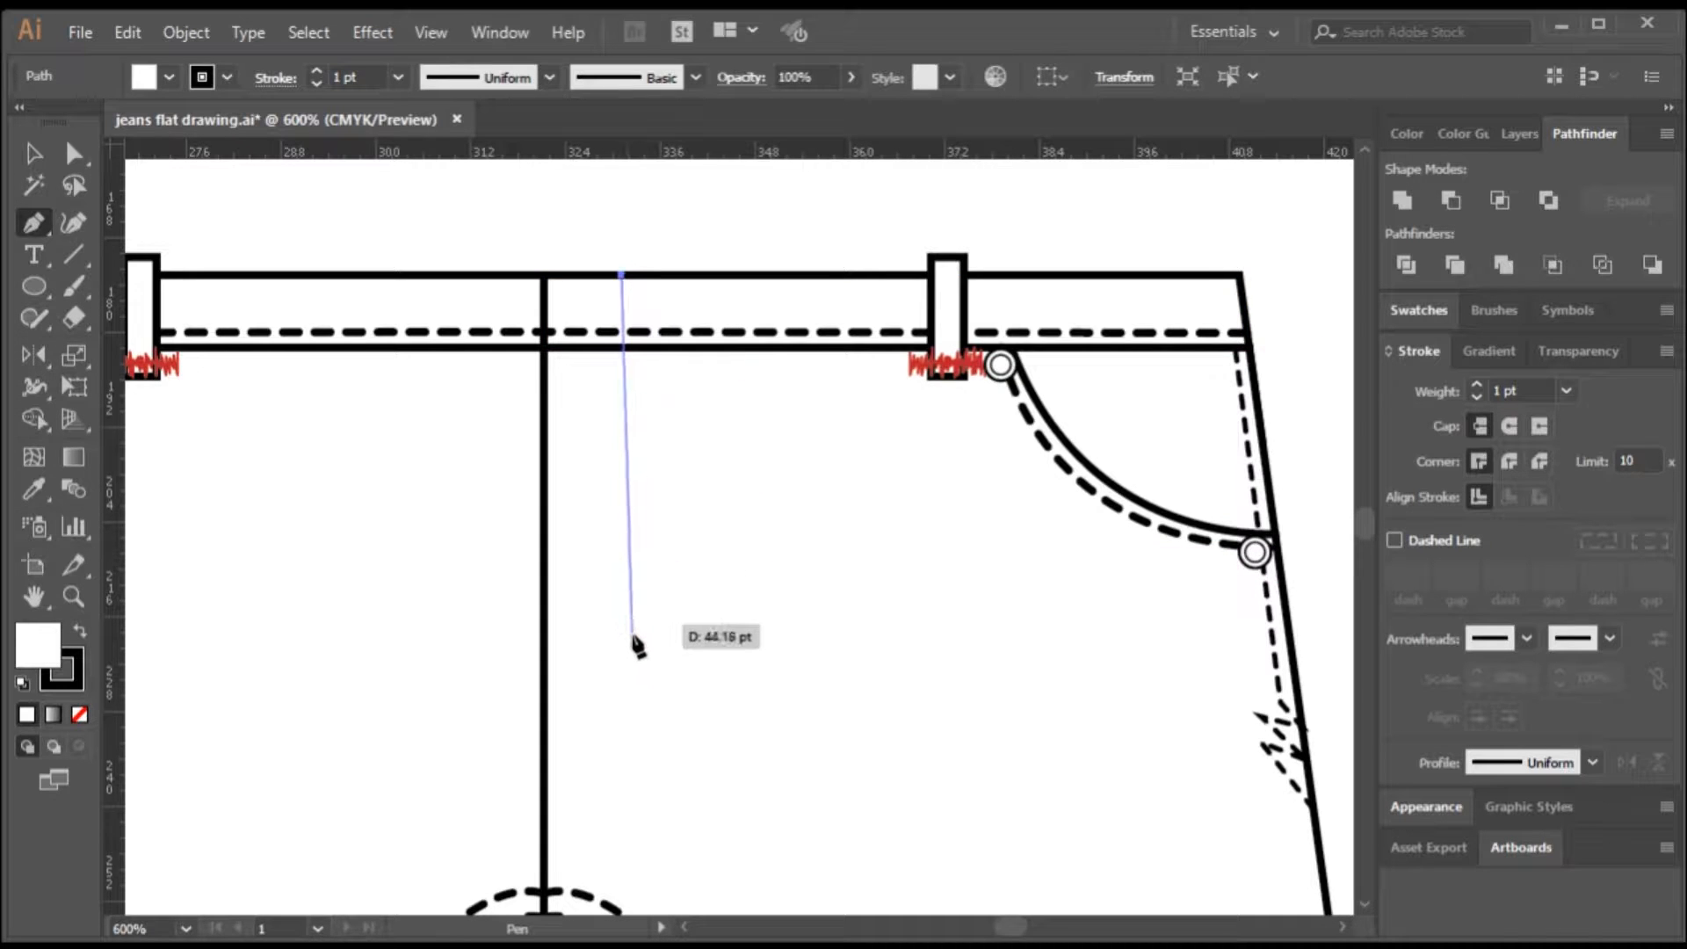
click(622, 586)
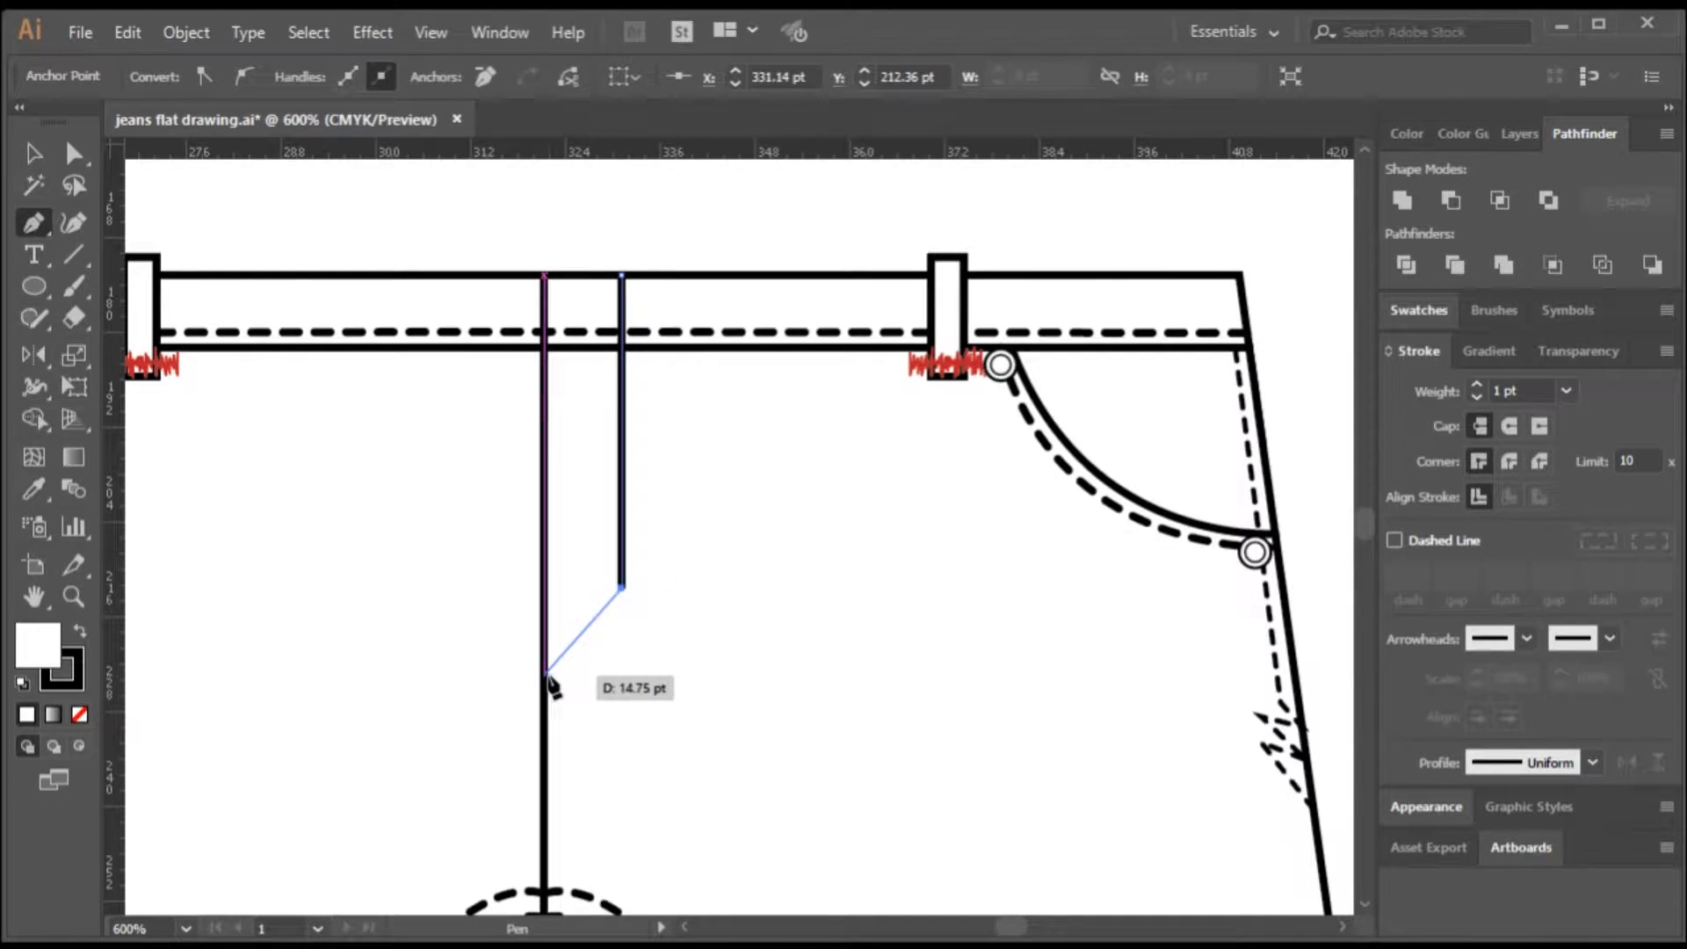
drag(545, 675, 458, 696)
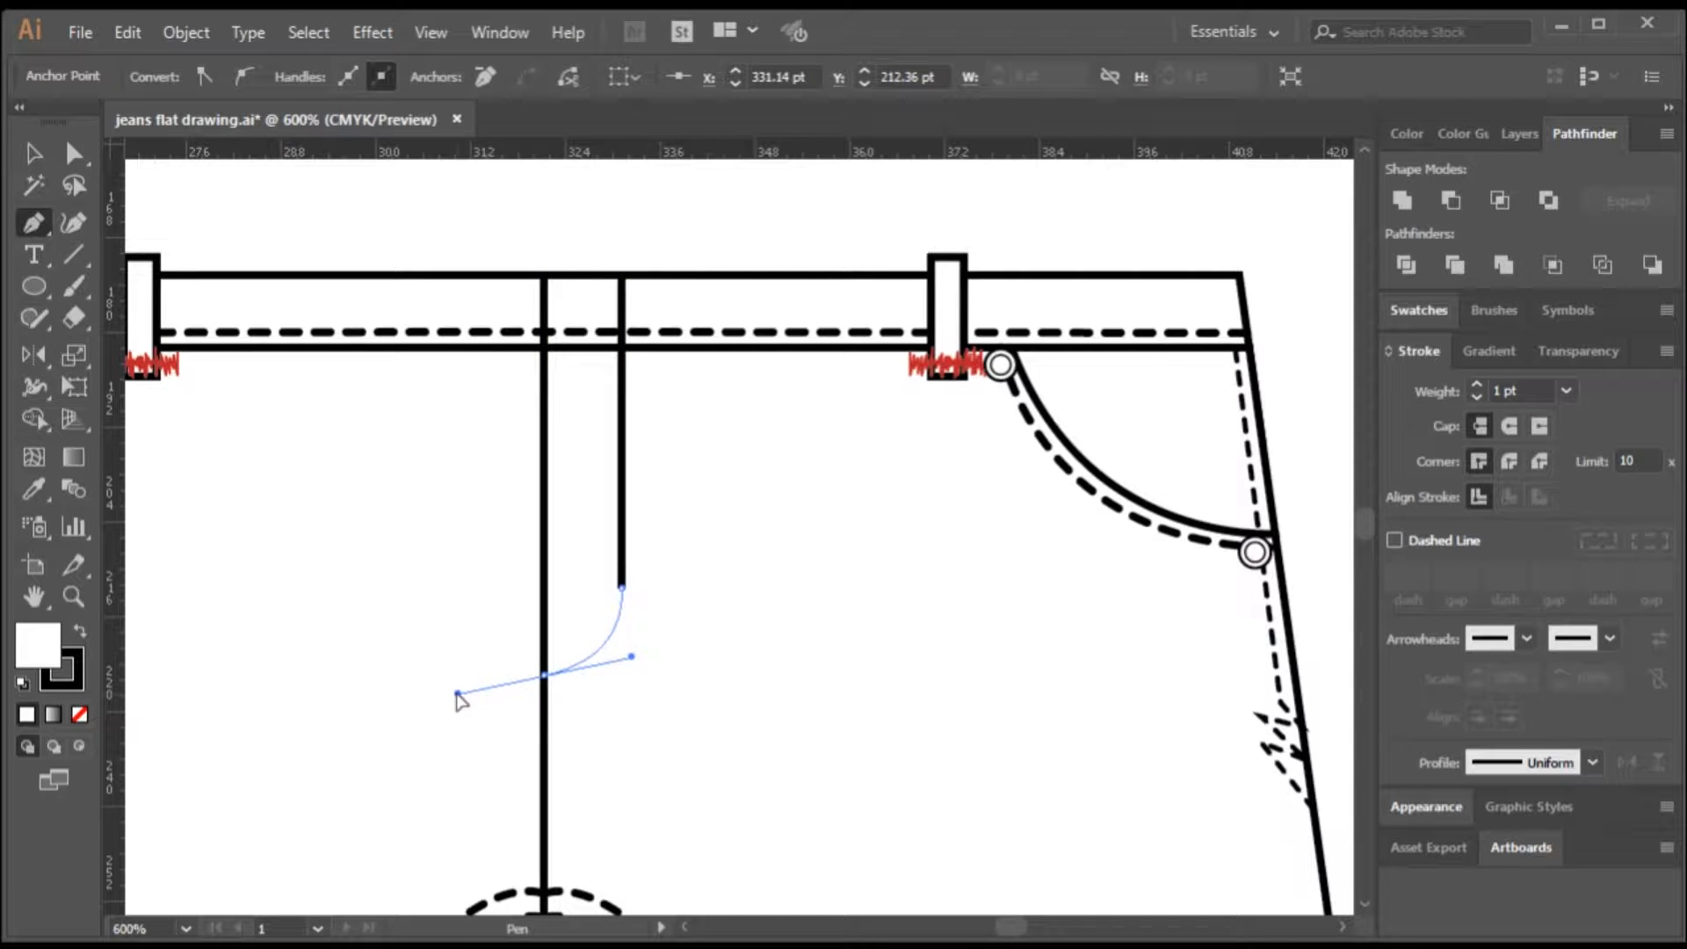
click(35, 154)
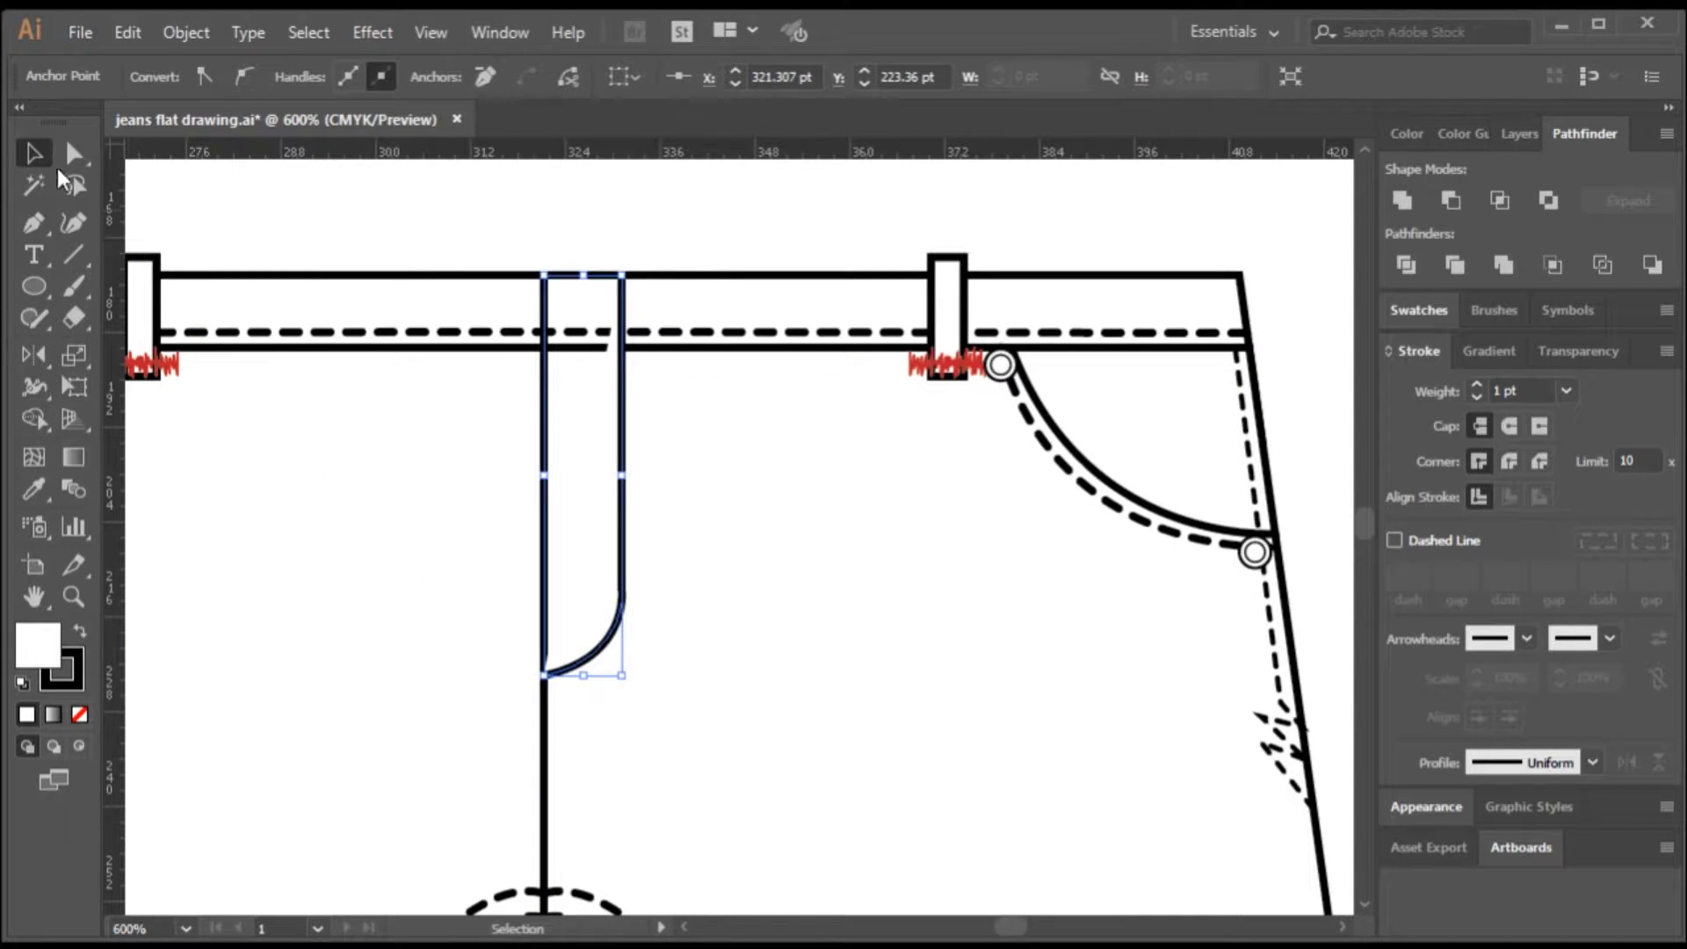
click(362, 190)
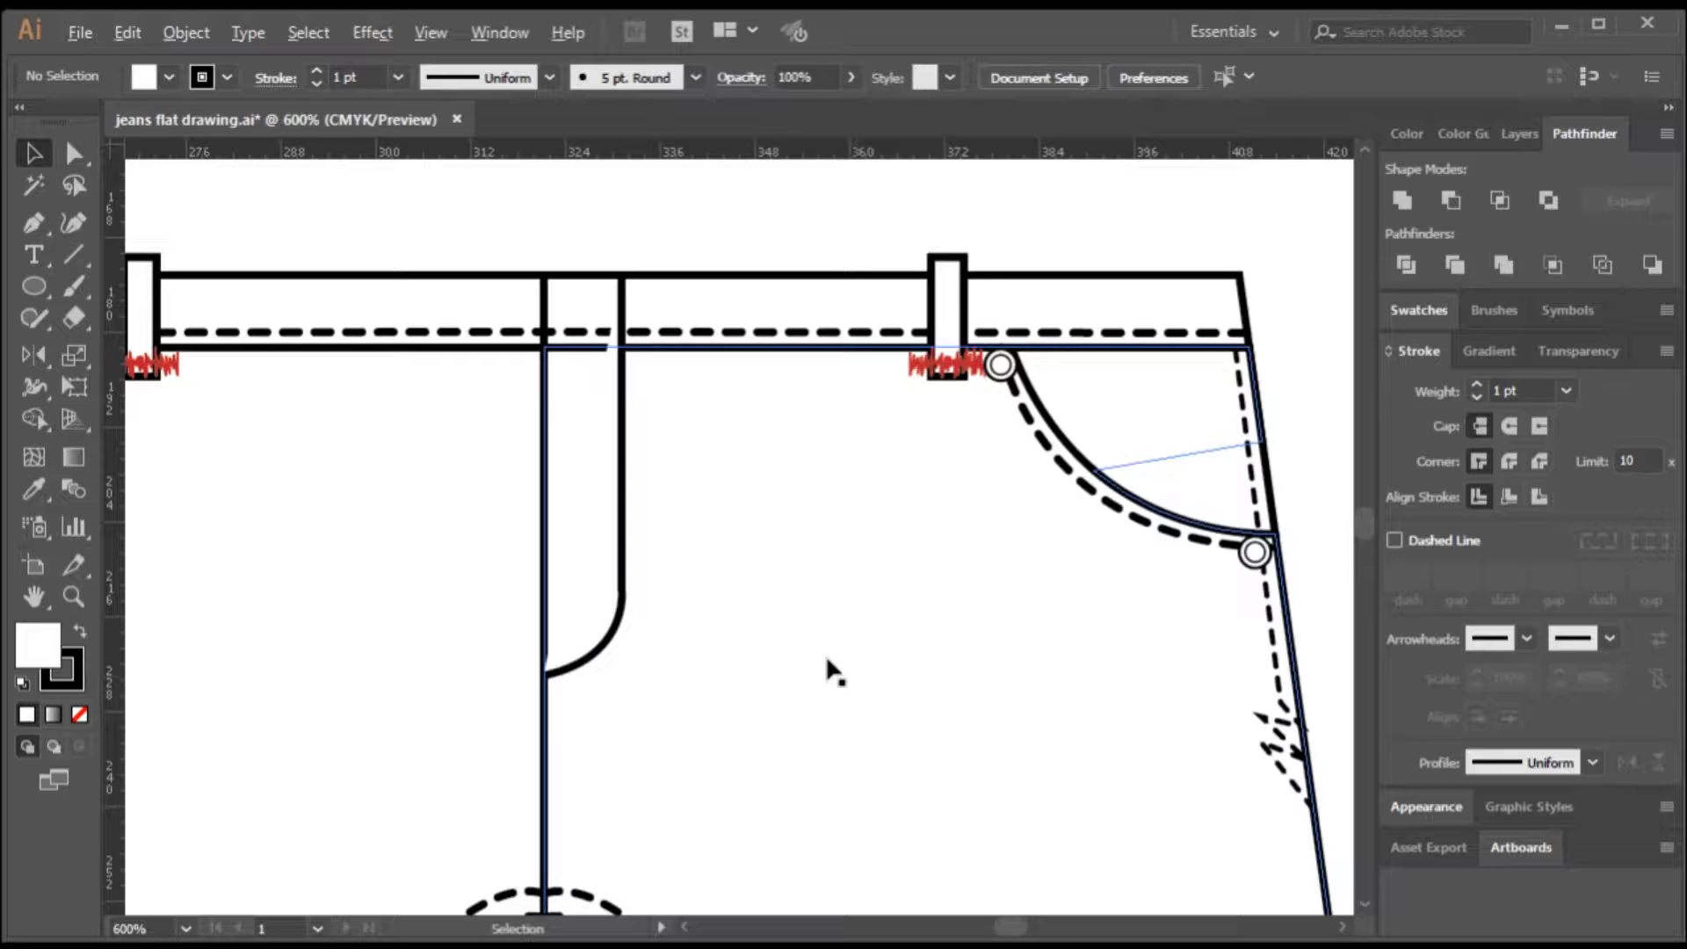
scroll(829, 671, down, 2)
scroll(726, 509, up, 7)
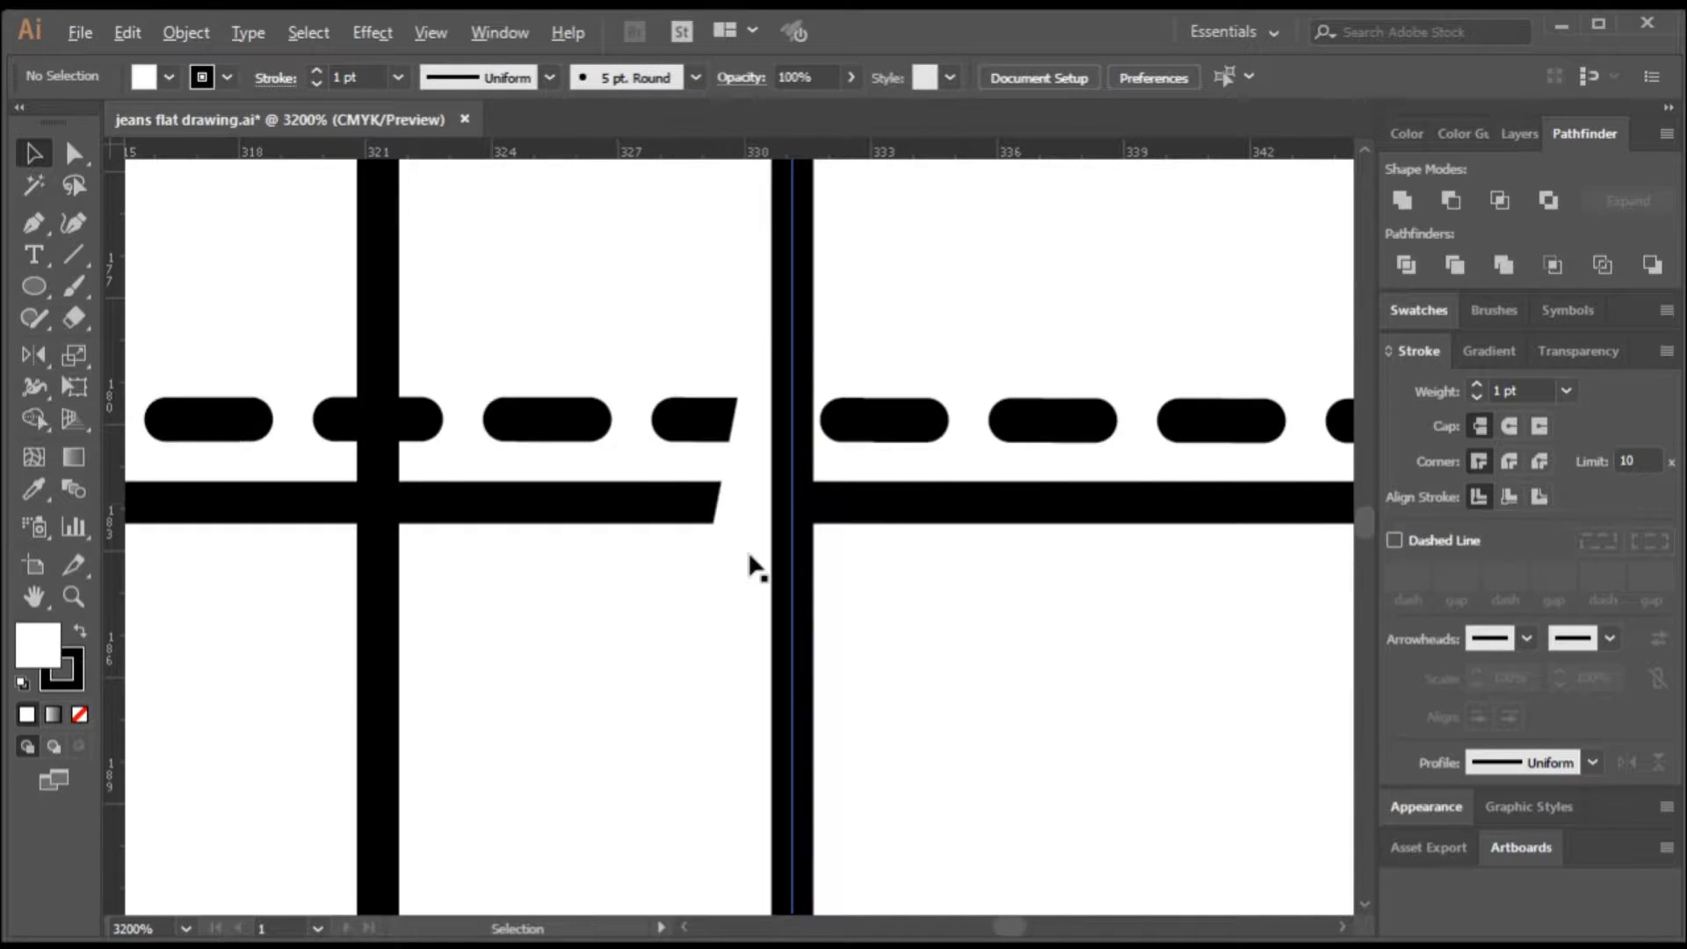
scroll(752, 565, down, 2)
click(860, 523)
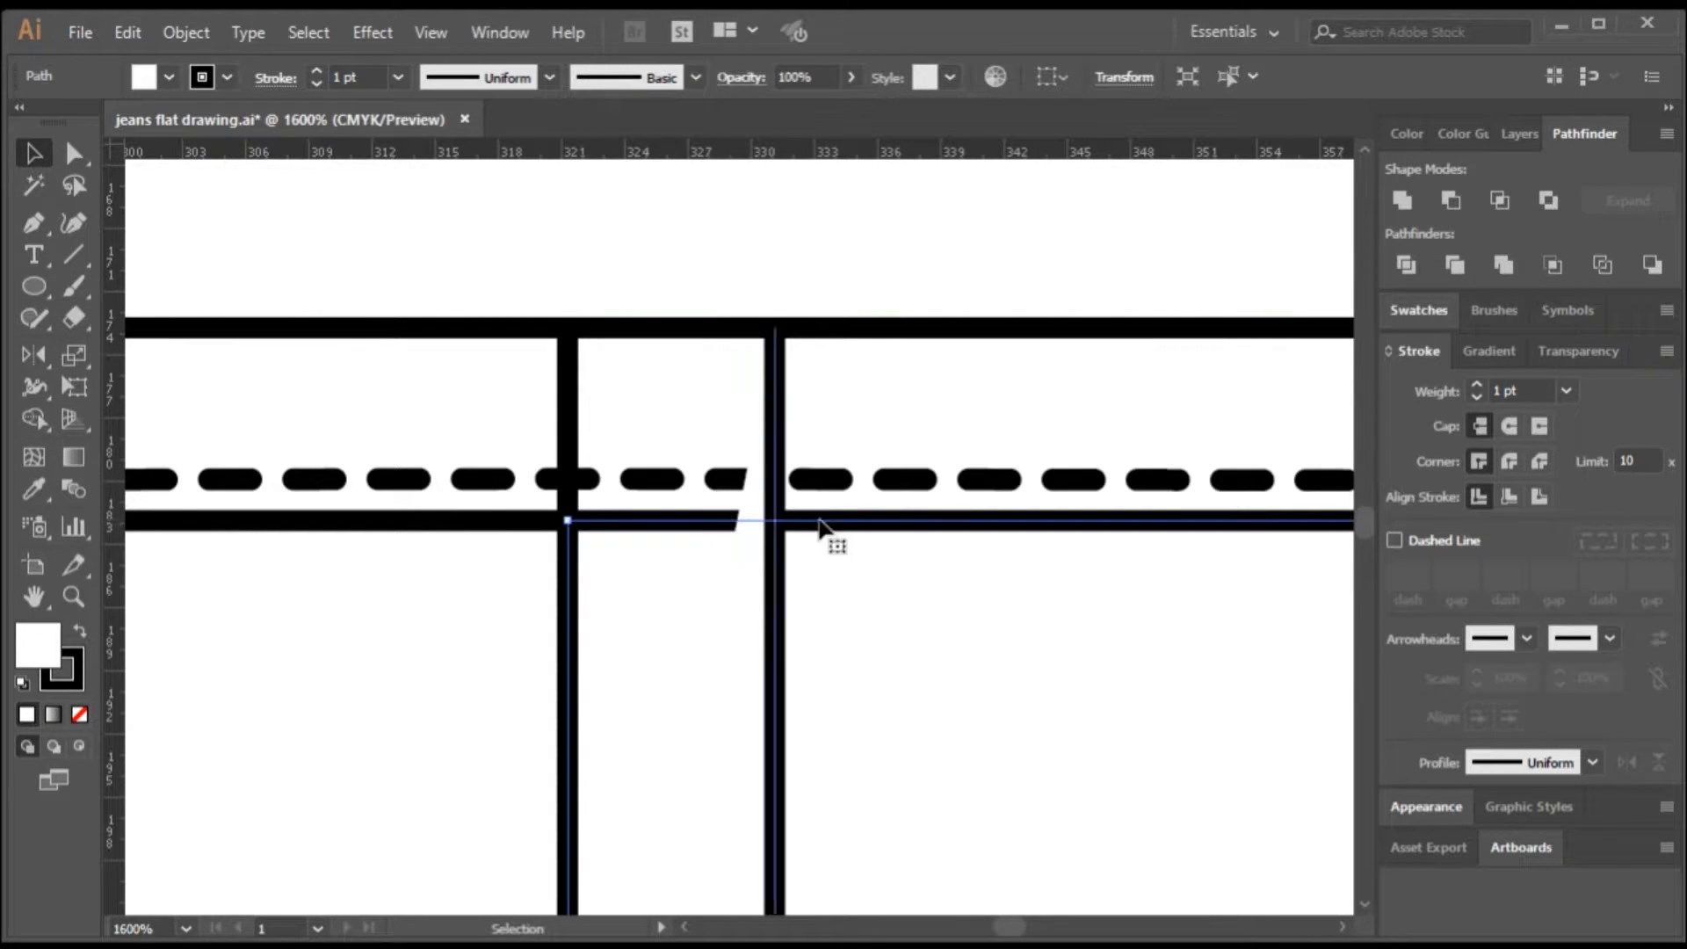
drag(839, 525, 953, 333)
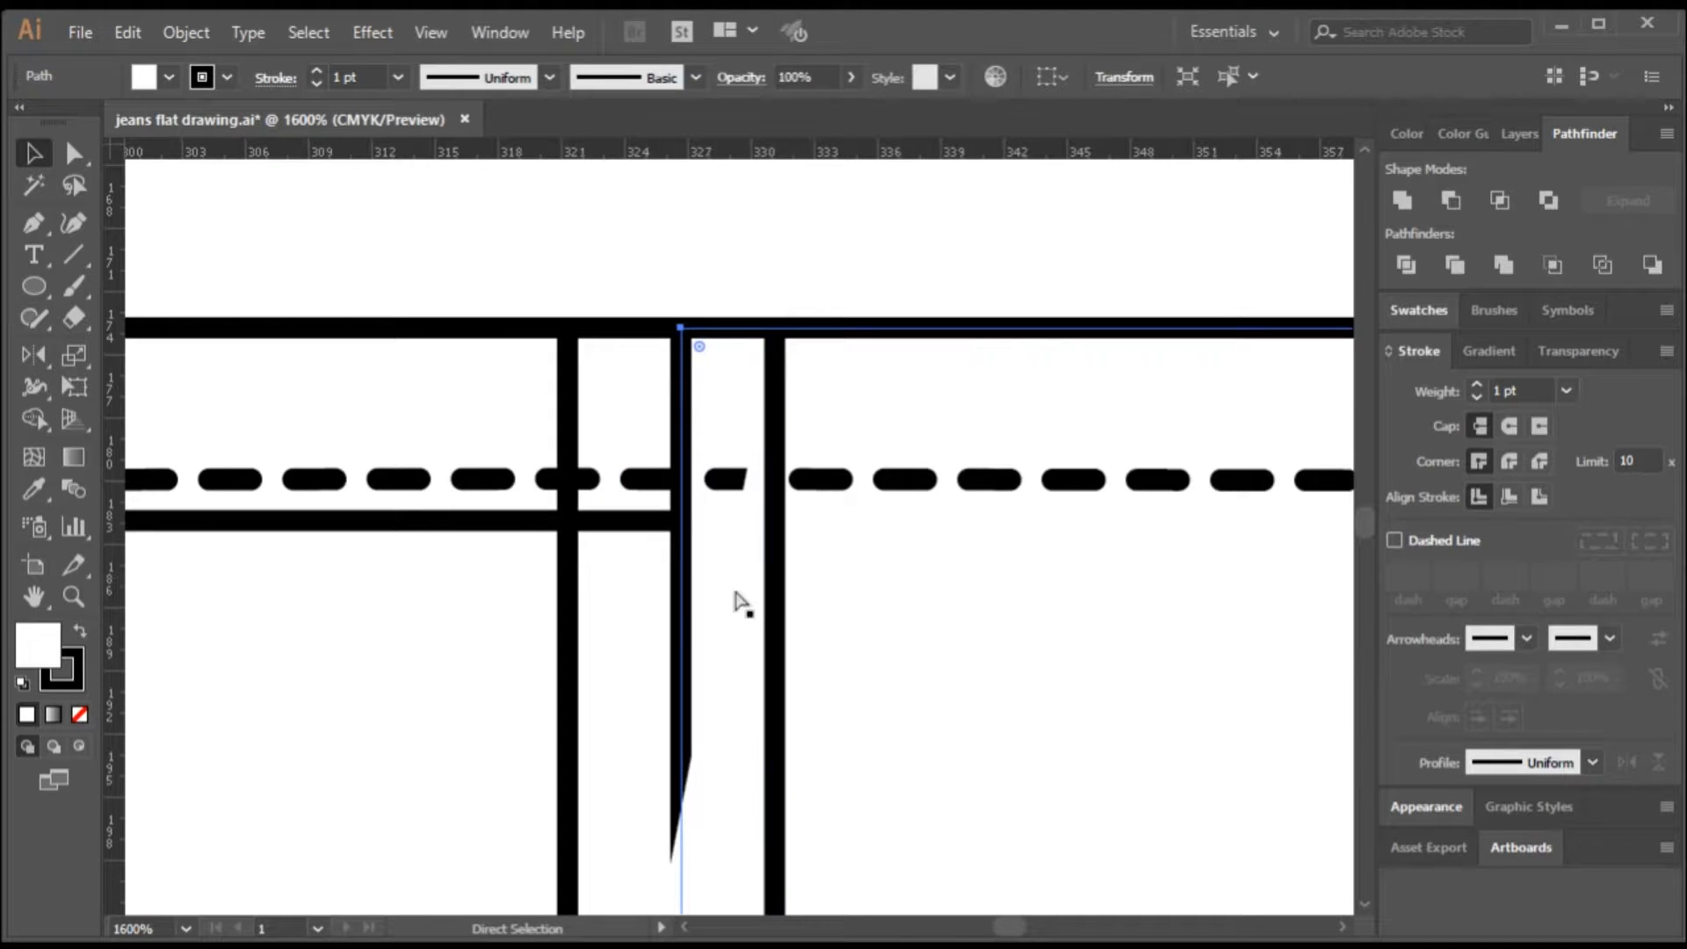
key(ctrl+z)
scroll(765, 571, down, 3)
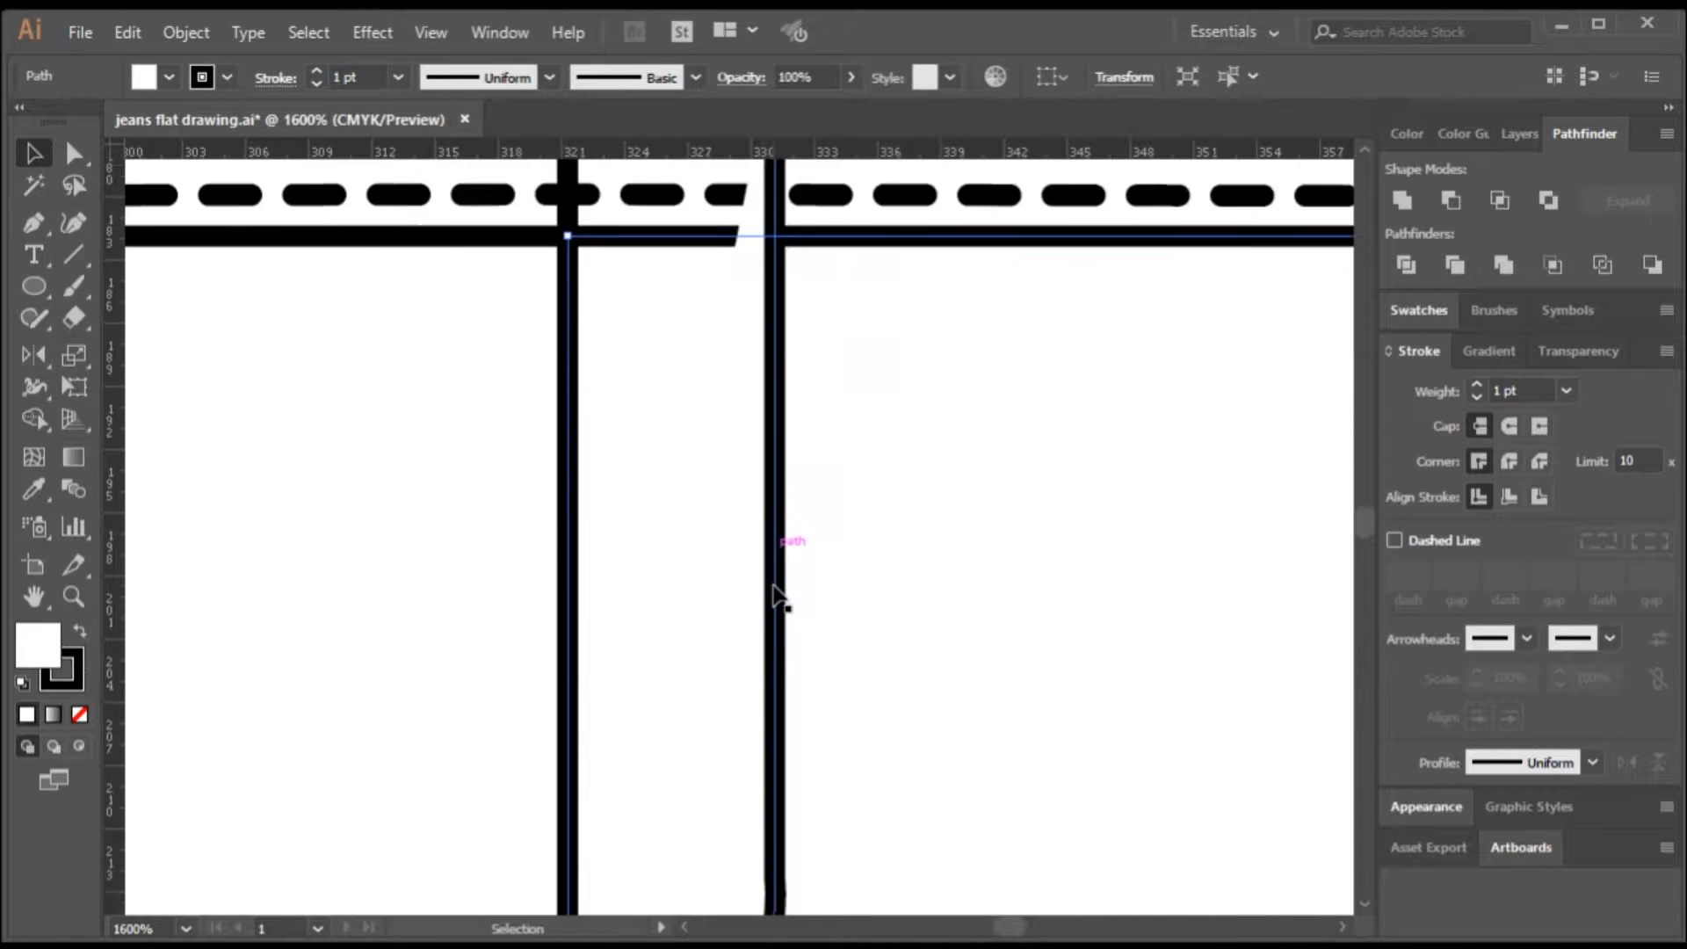
- Remove the white fill from the fly outline, keeping its black stroke
scroll(772, 603, down, 2)
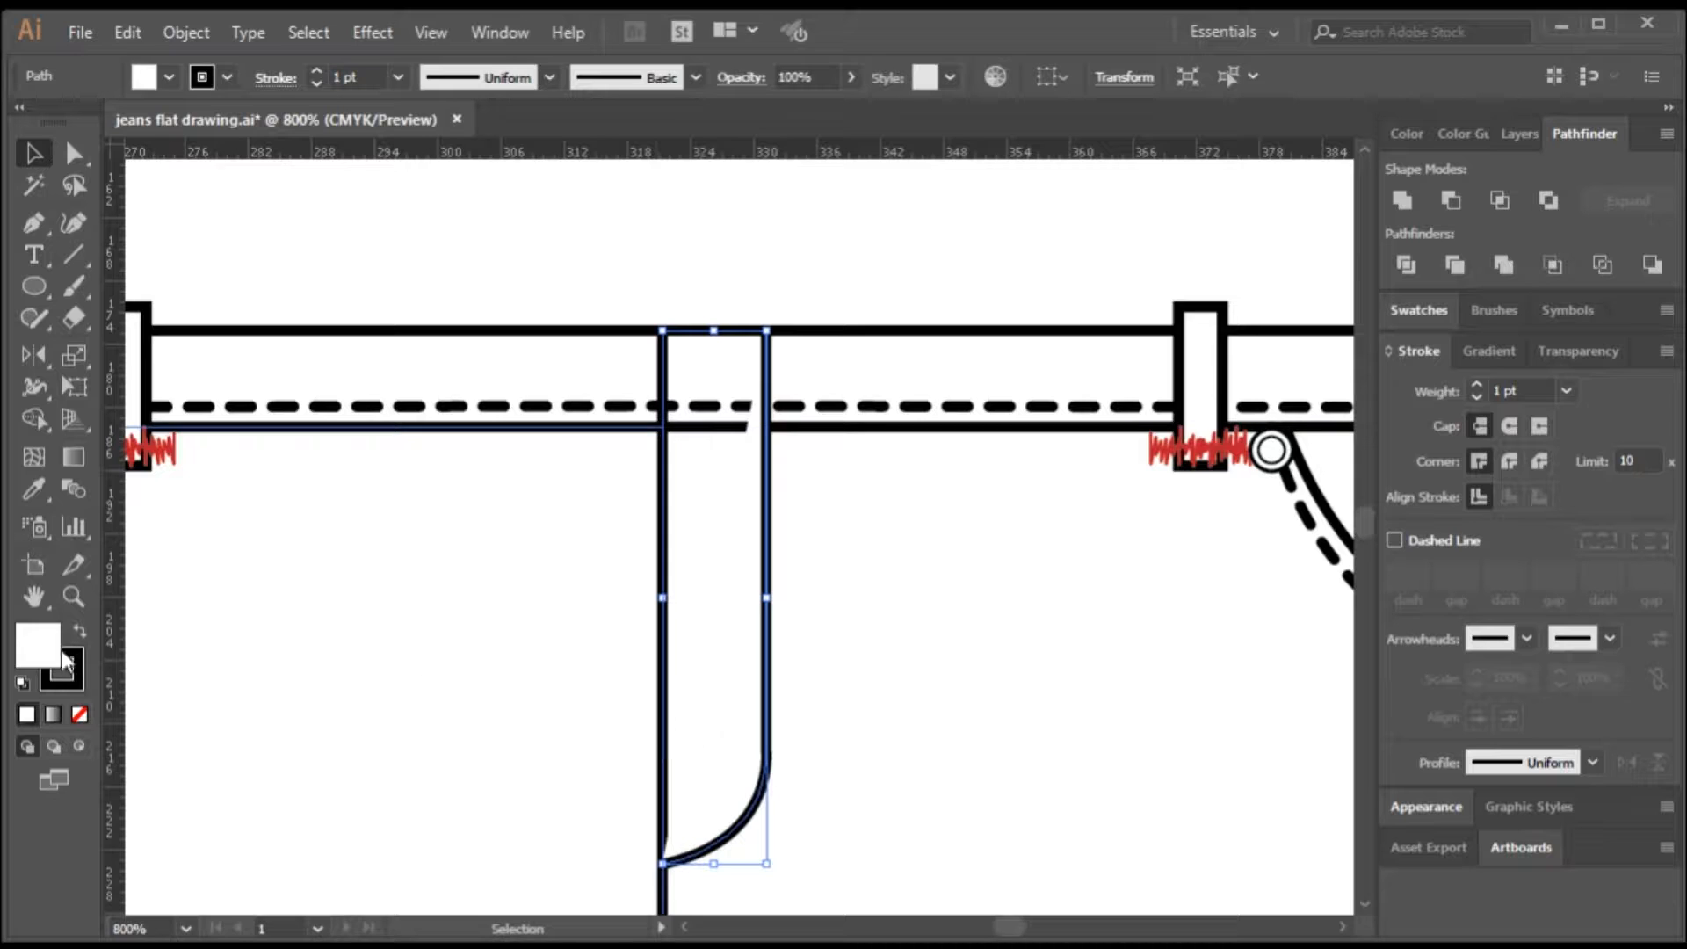
click(79, 715)
click(753, 387)
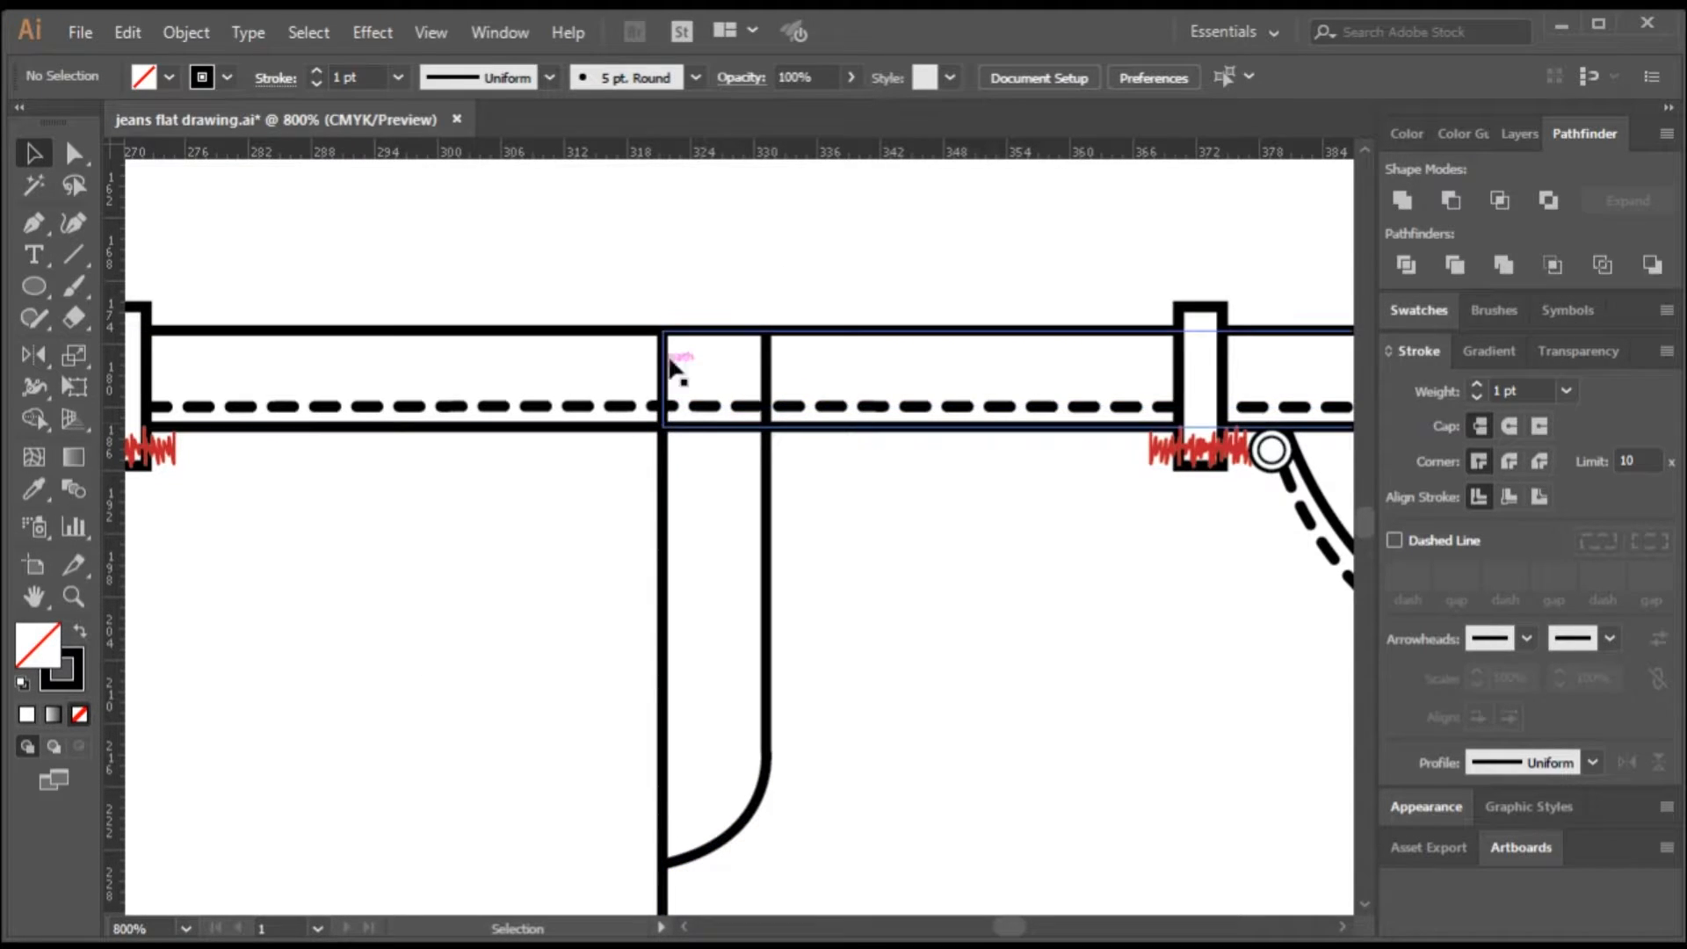
- Try to shorten the fly outline by scaling its top edge down to the waistband's lower edge
scroll(826, 361, up, 2)
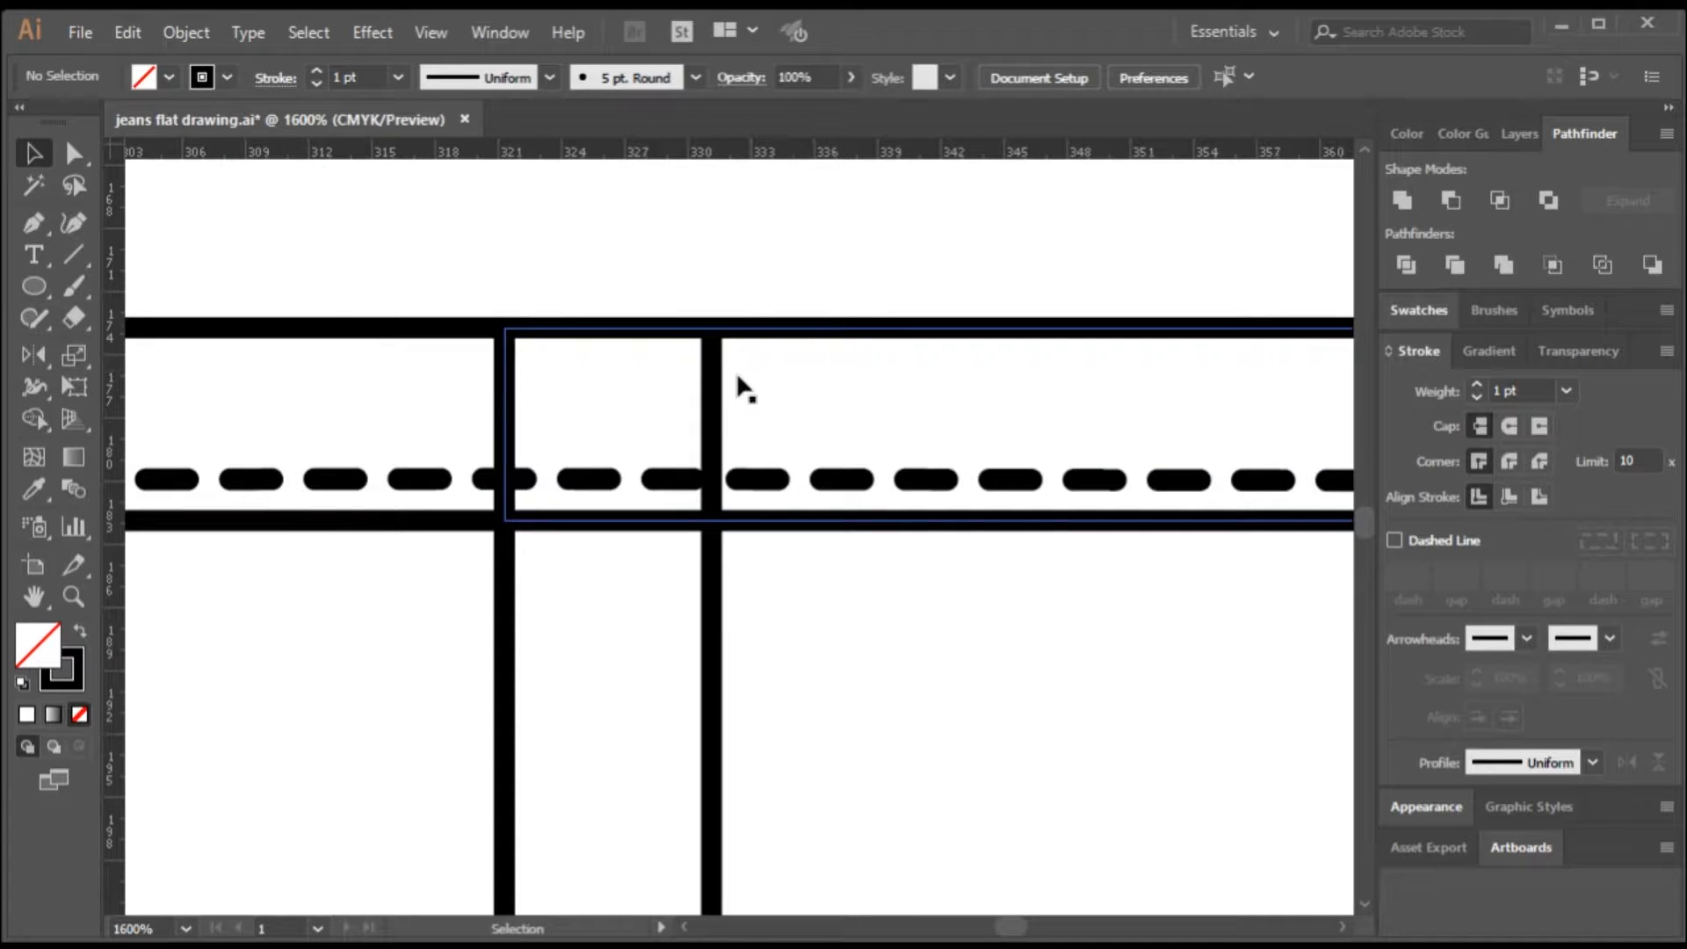
click(710, 475)
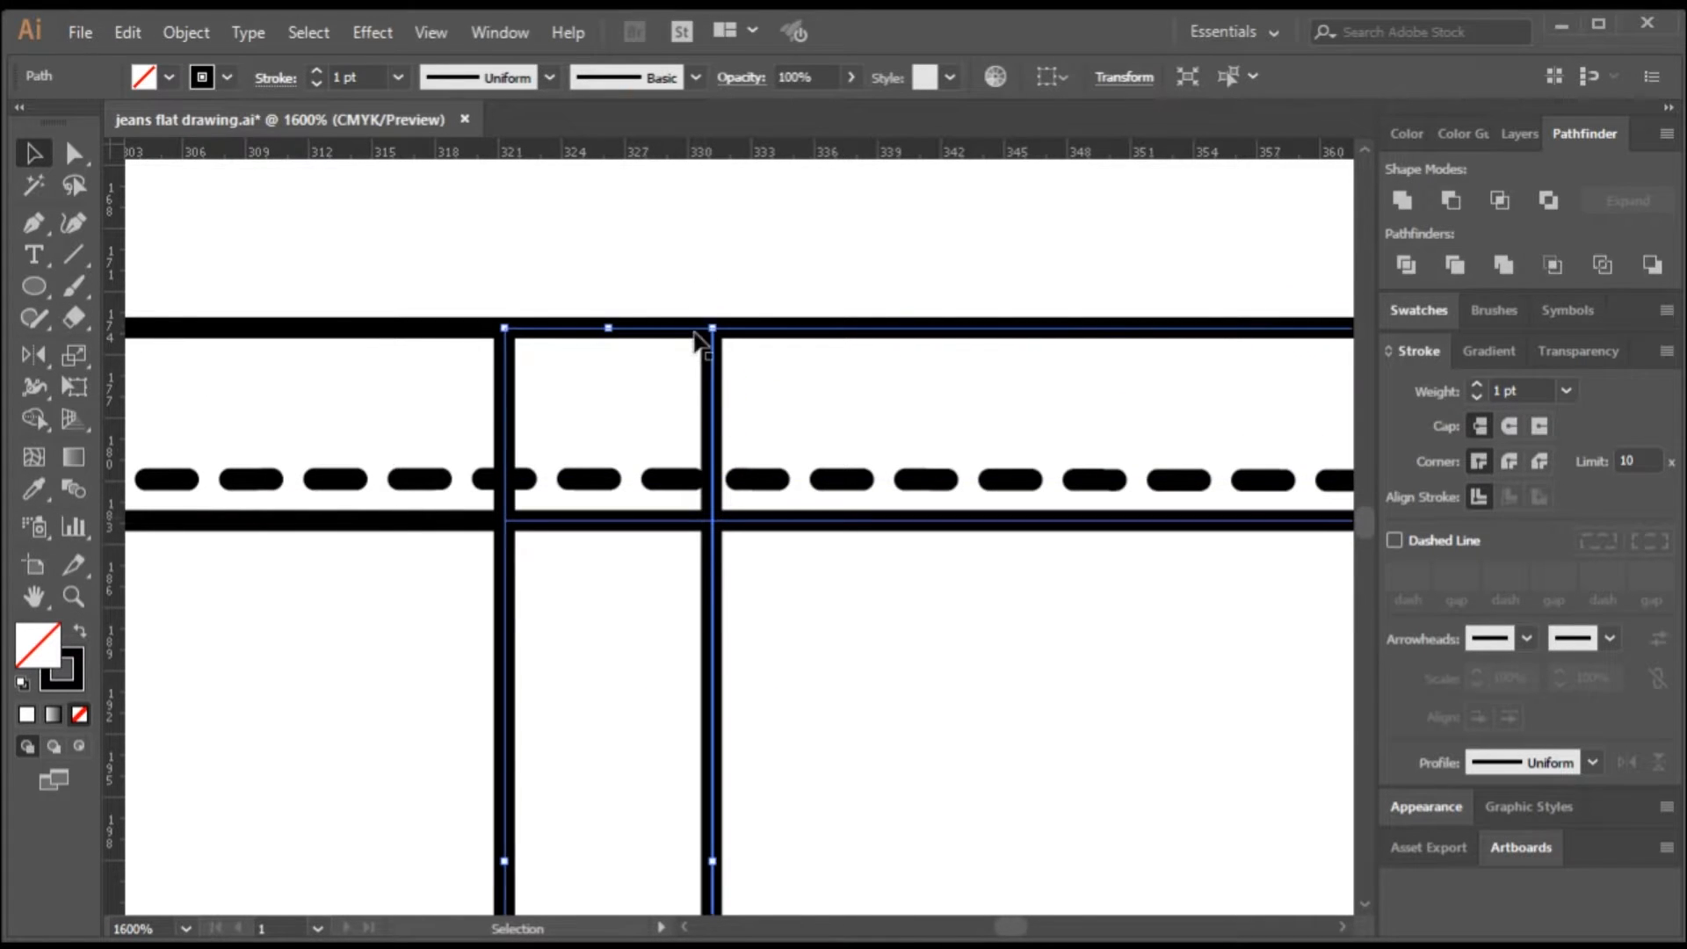
drag(609, 329, 609, 520)
scroll(691, 440, down, 5)
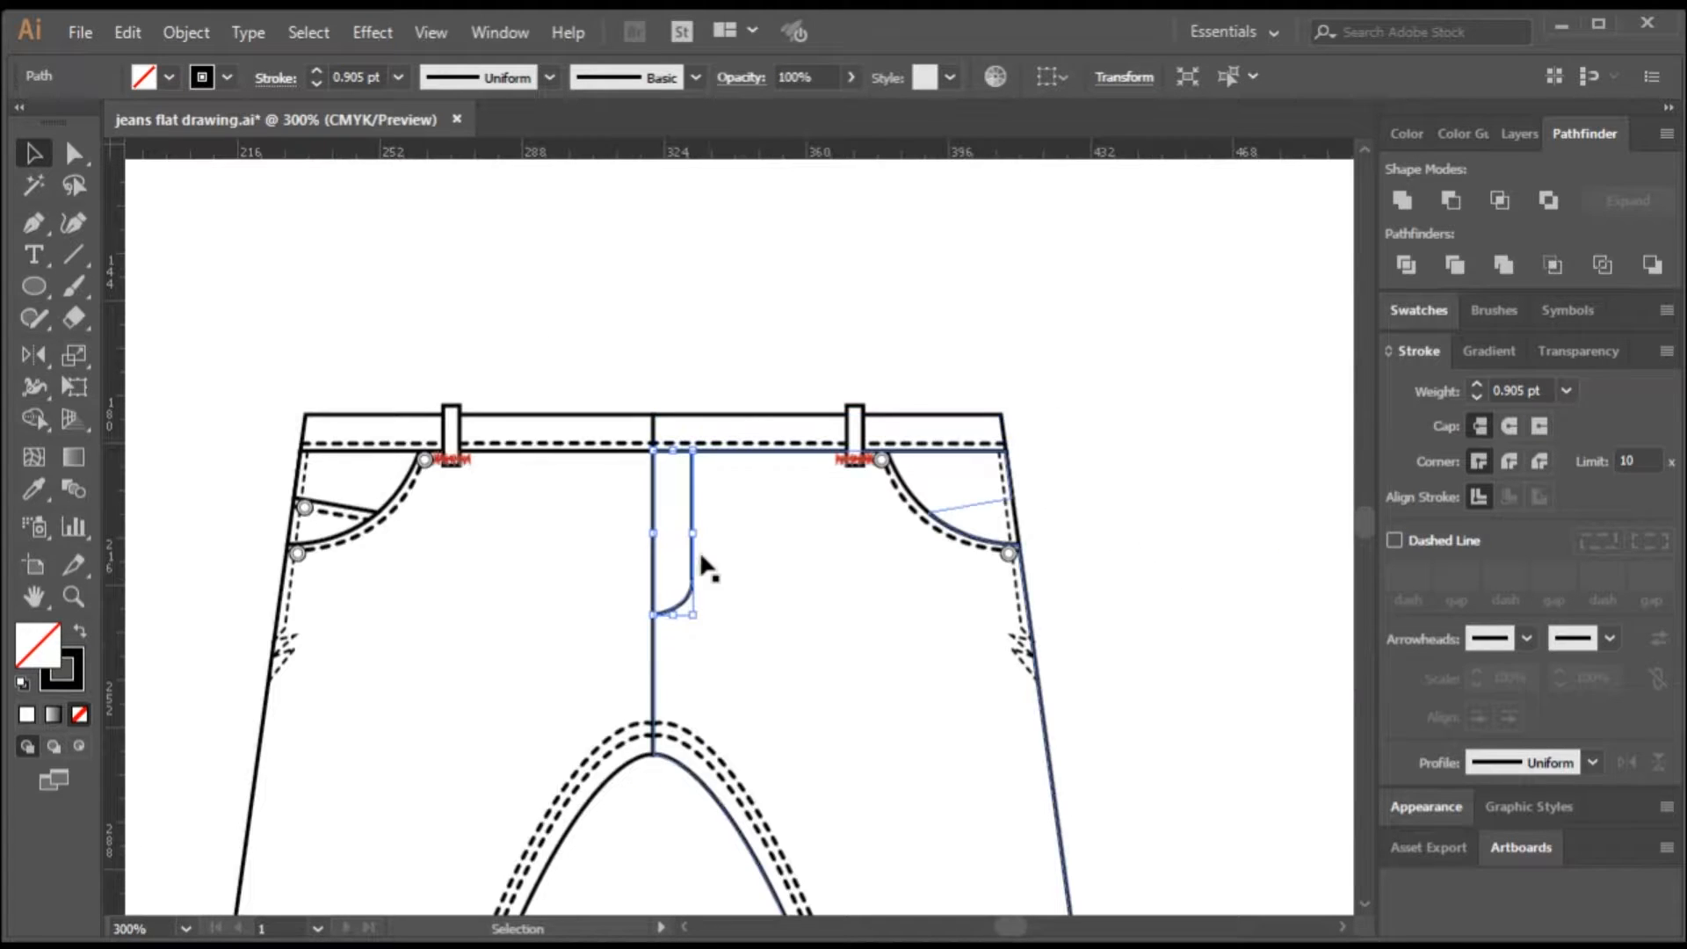
scroll(700, 565, up, 3)
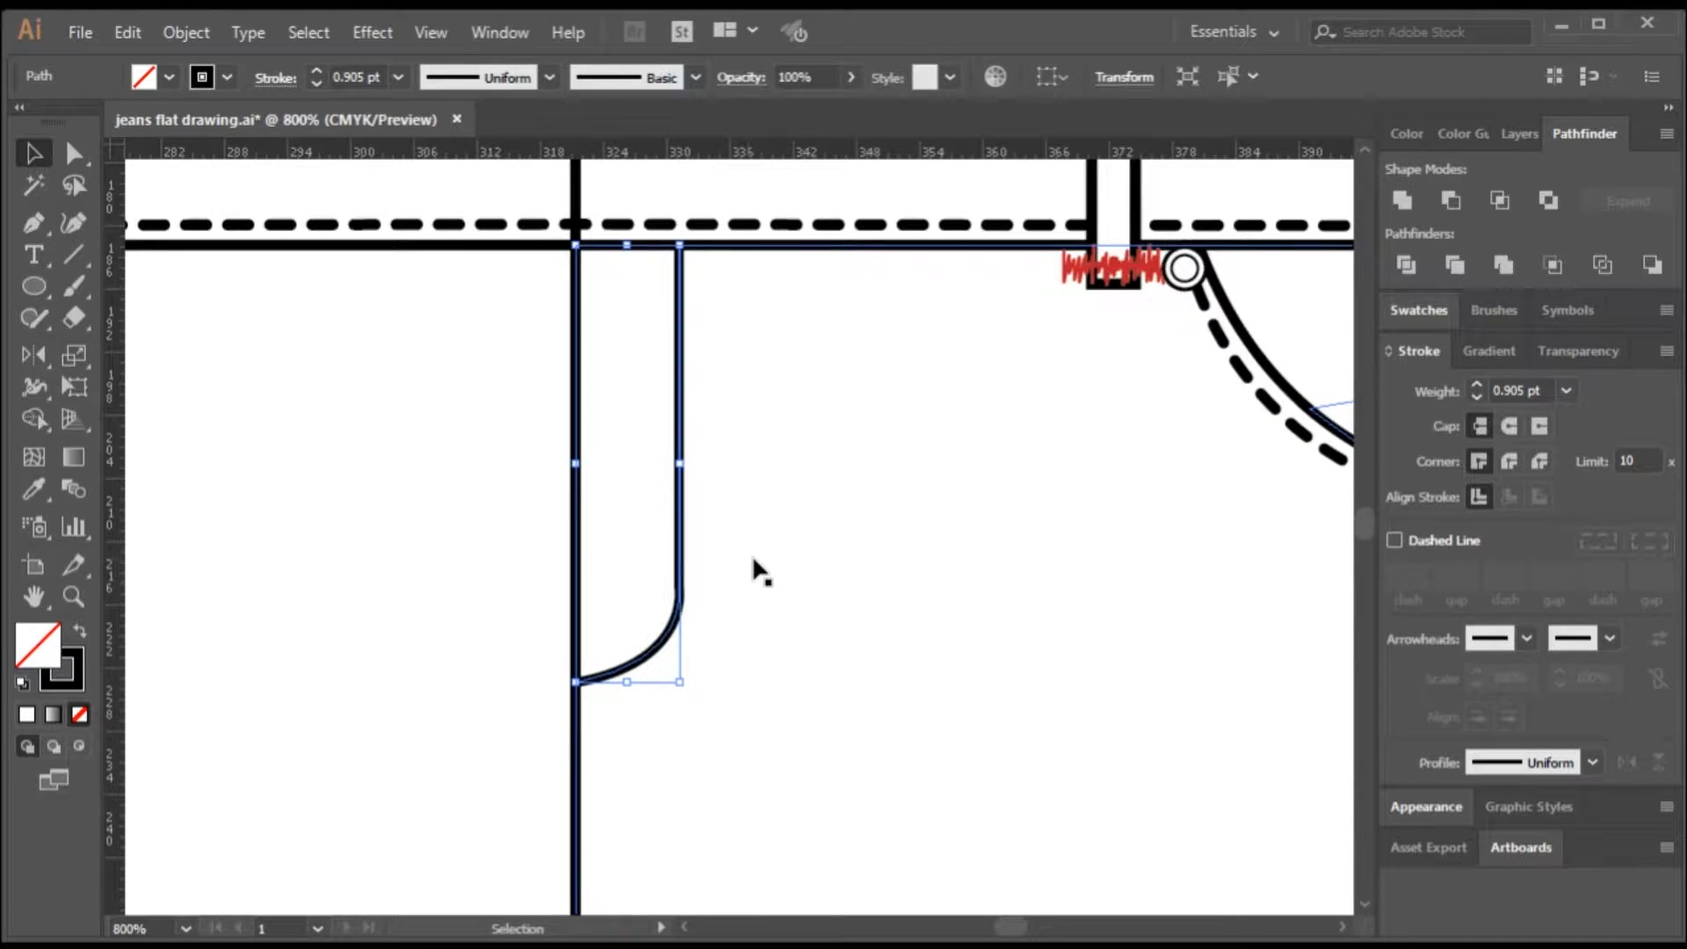
key(ctrl+z)
scroll(747, 537, up, 2)
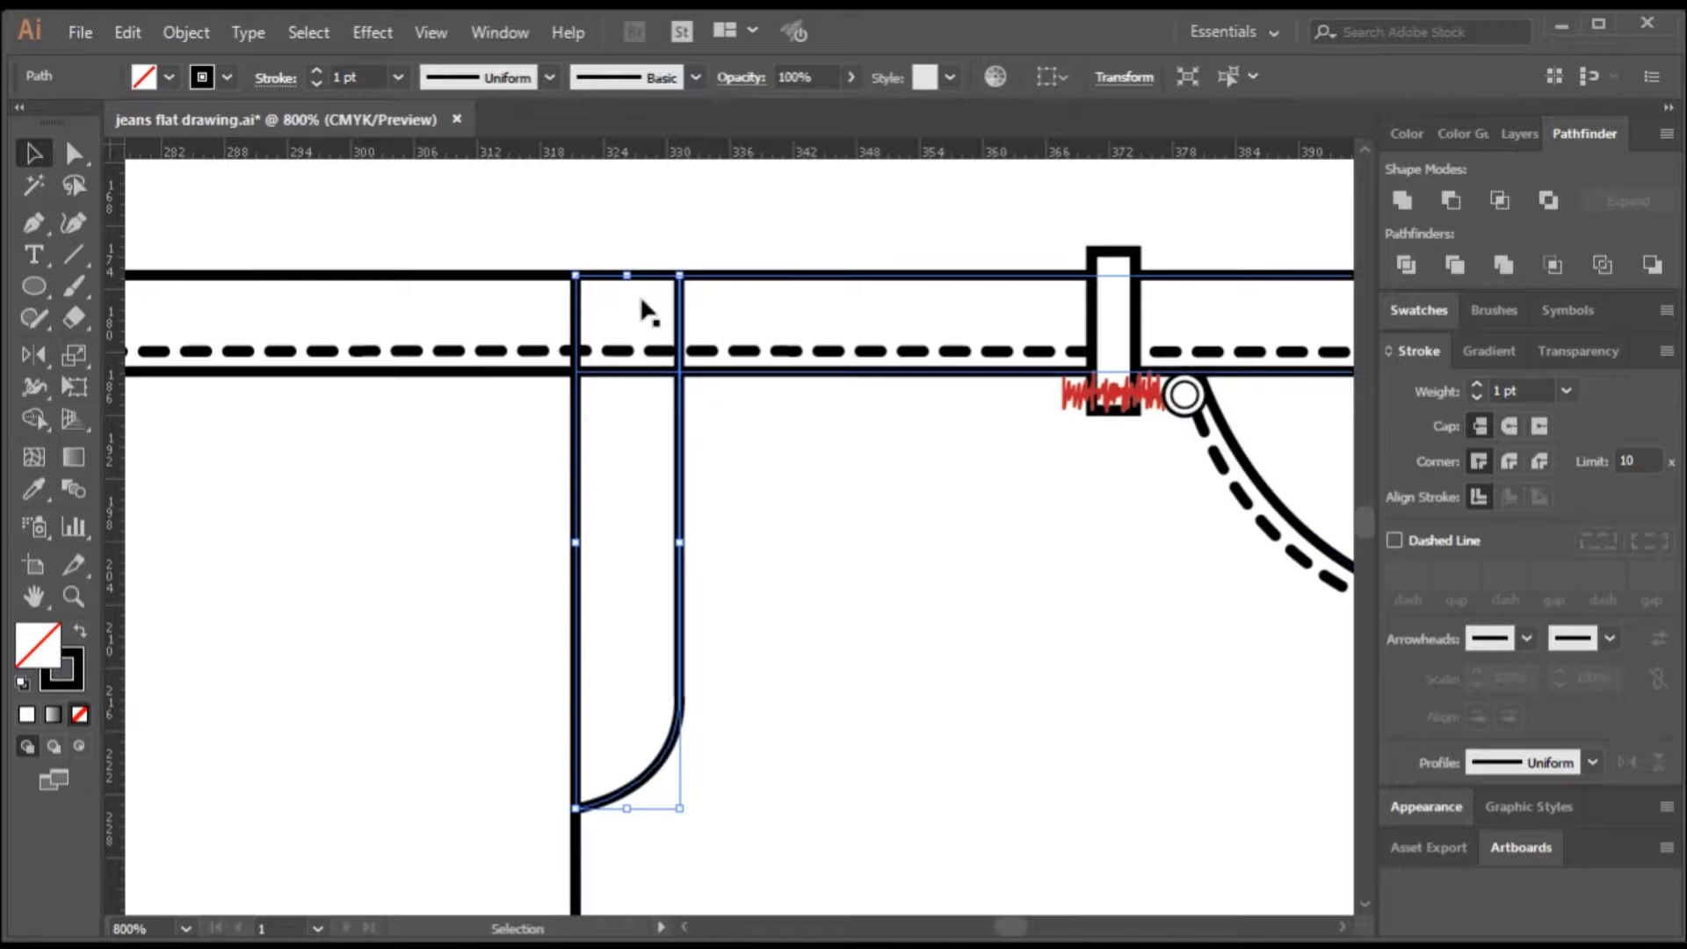
drag(626, 279, 629, 373)
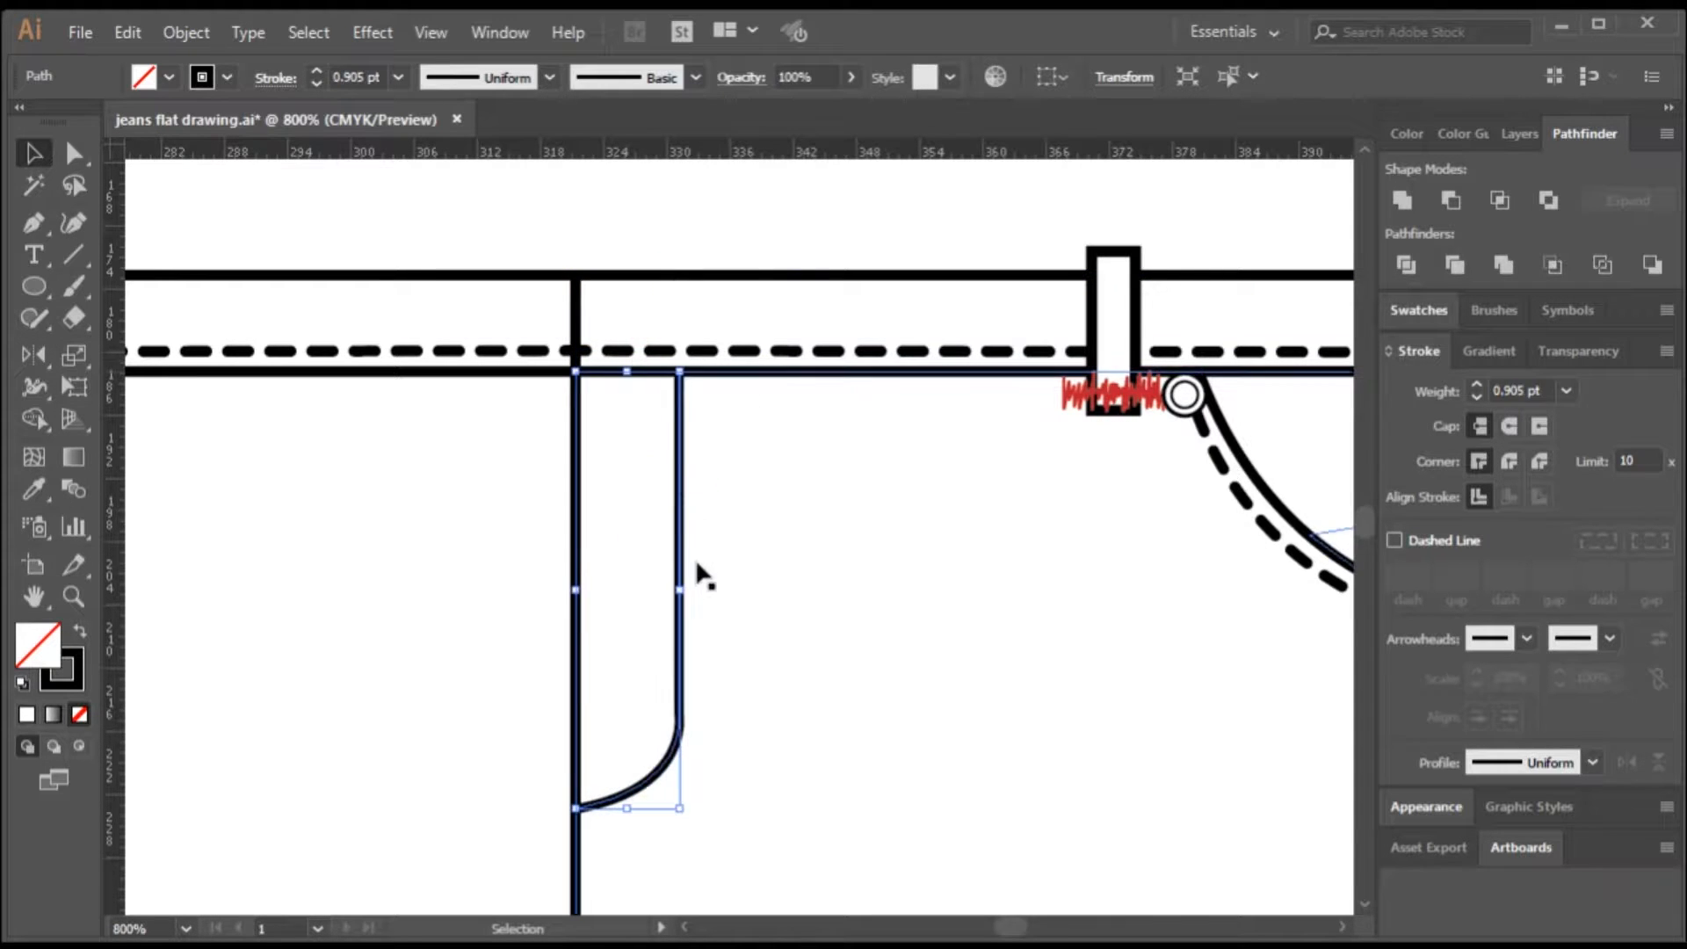
key(a)
key(ctrl+z)
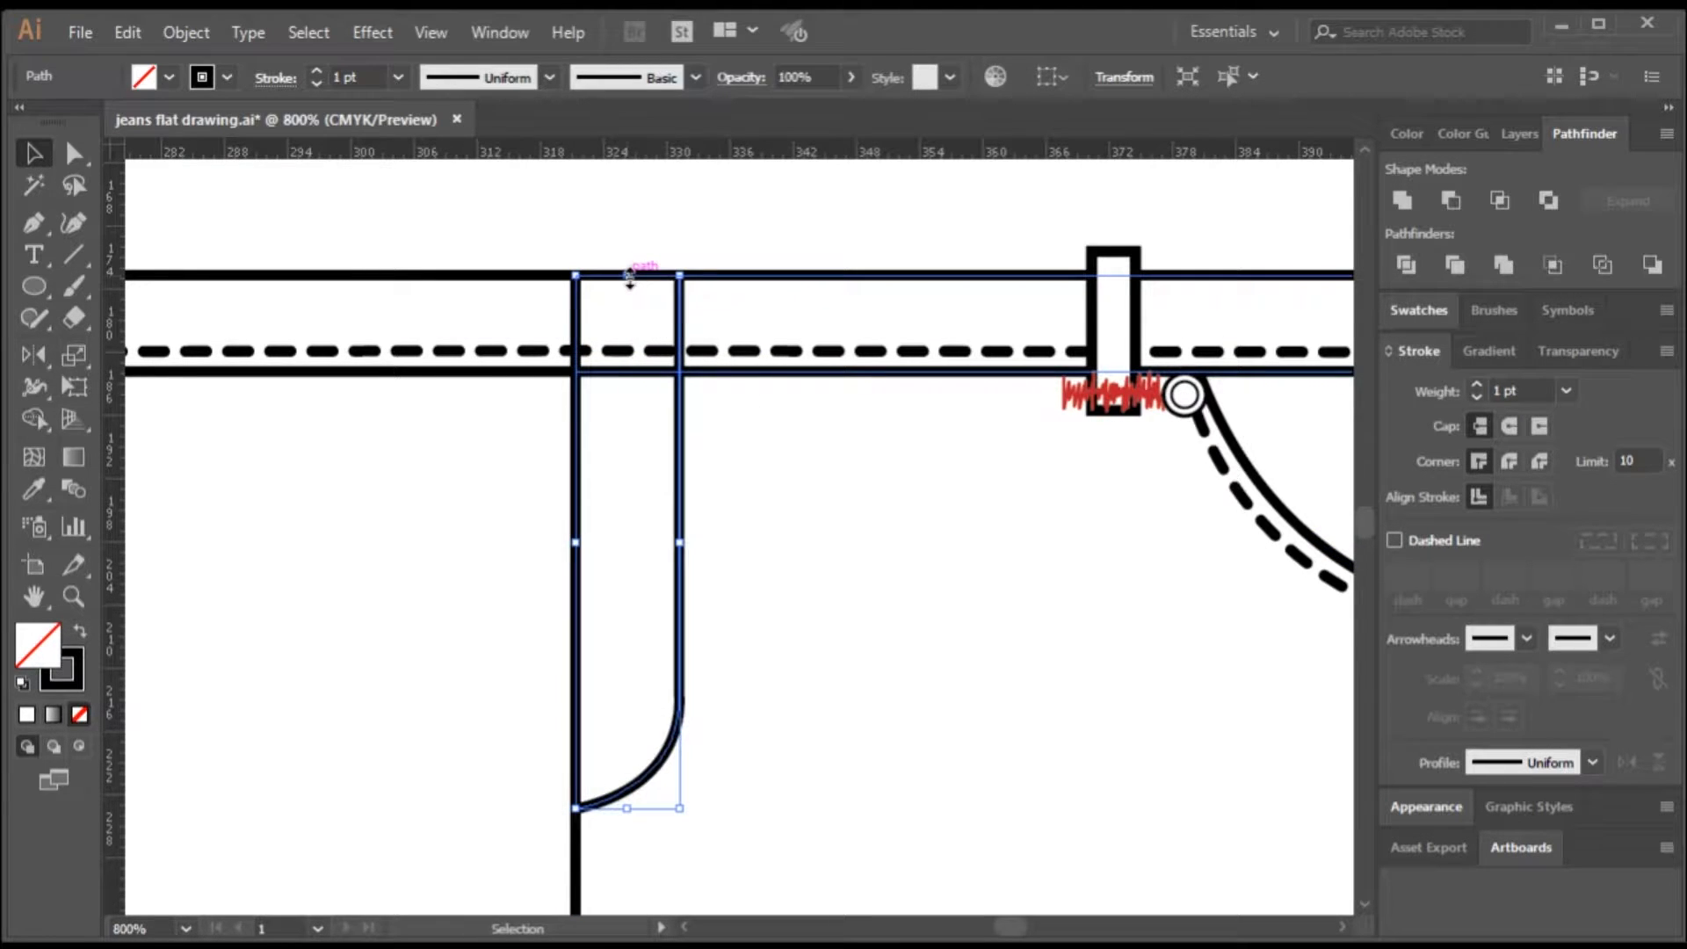
drag(629, 280, 640, 370)
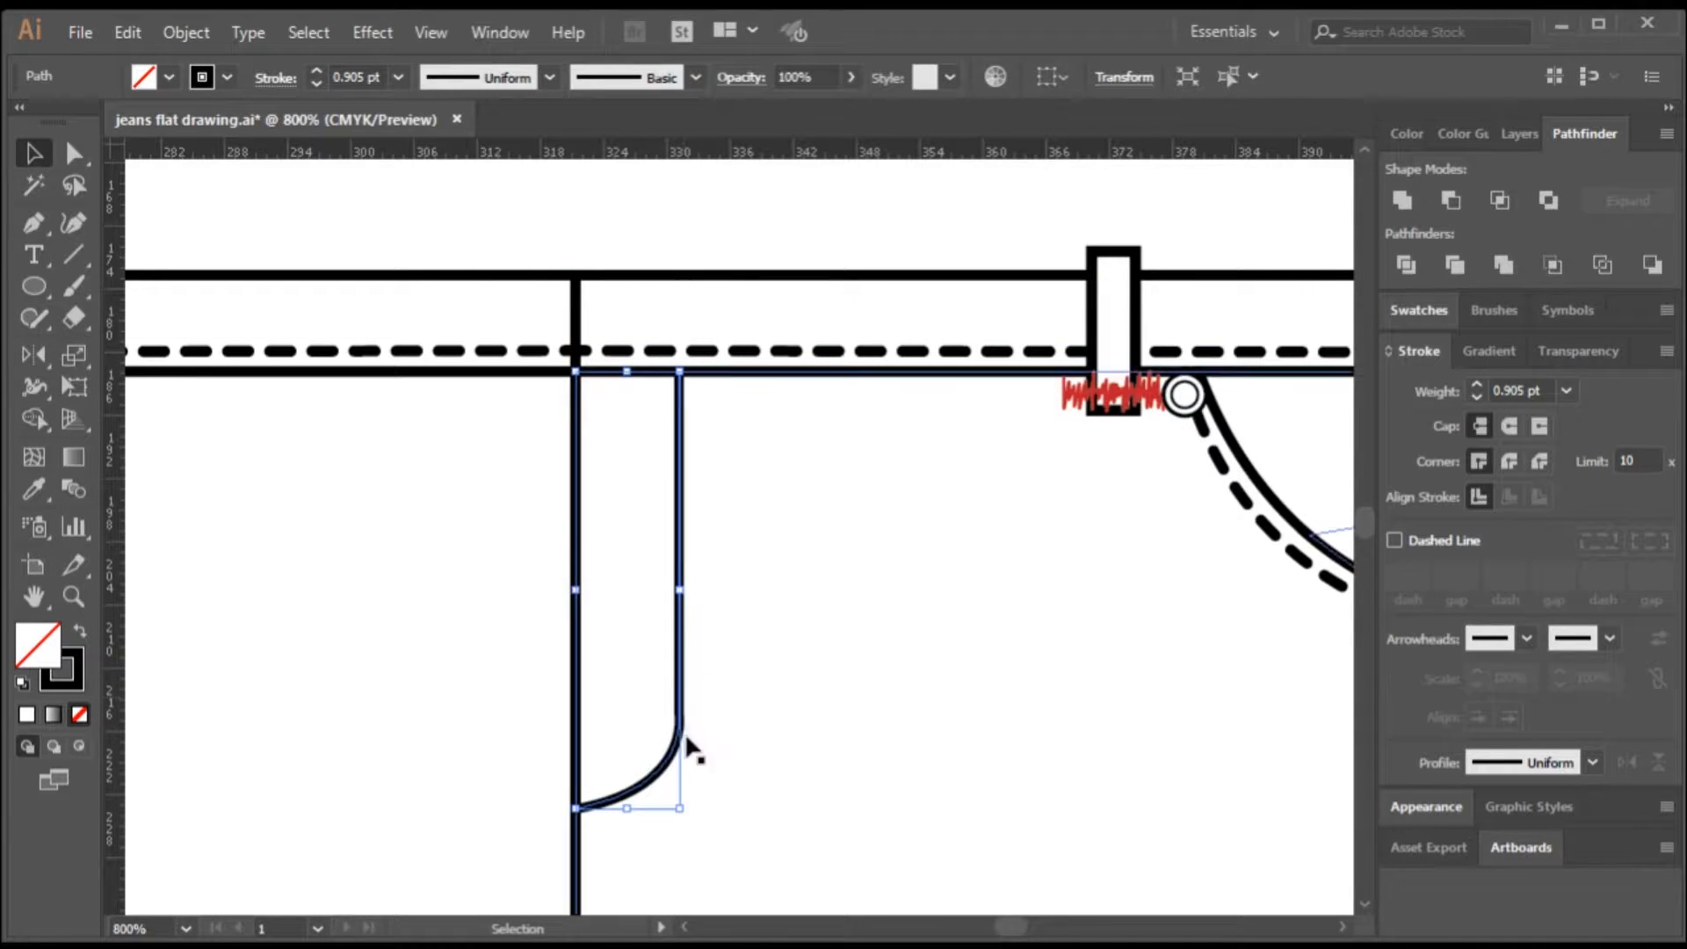
key(ctrl+z)
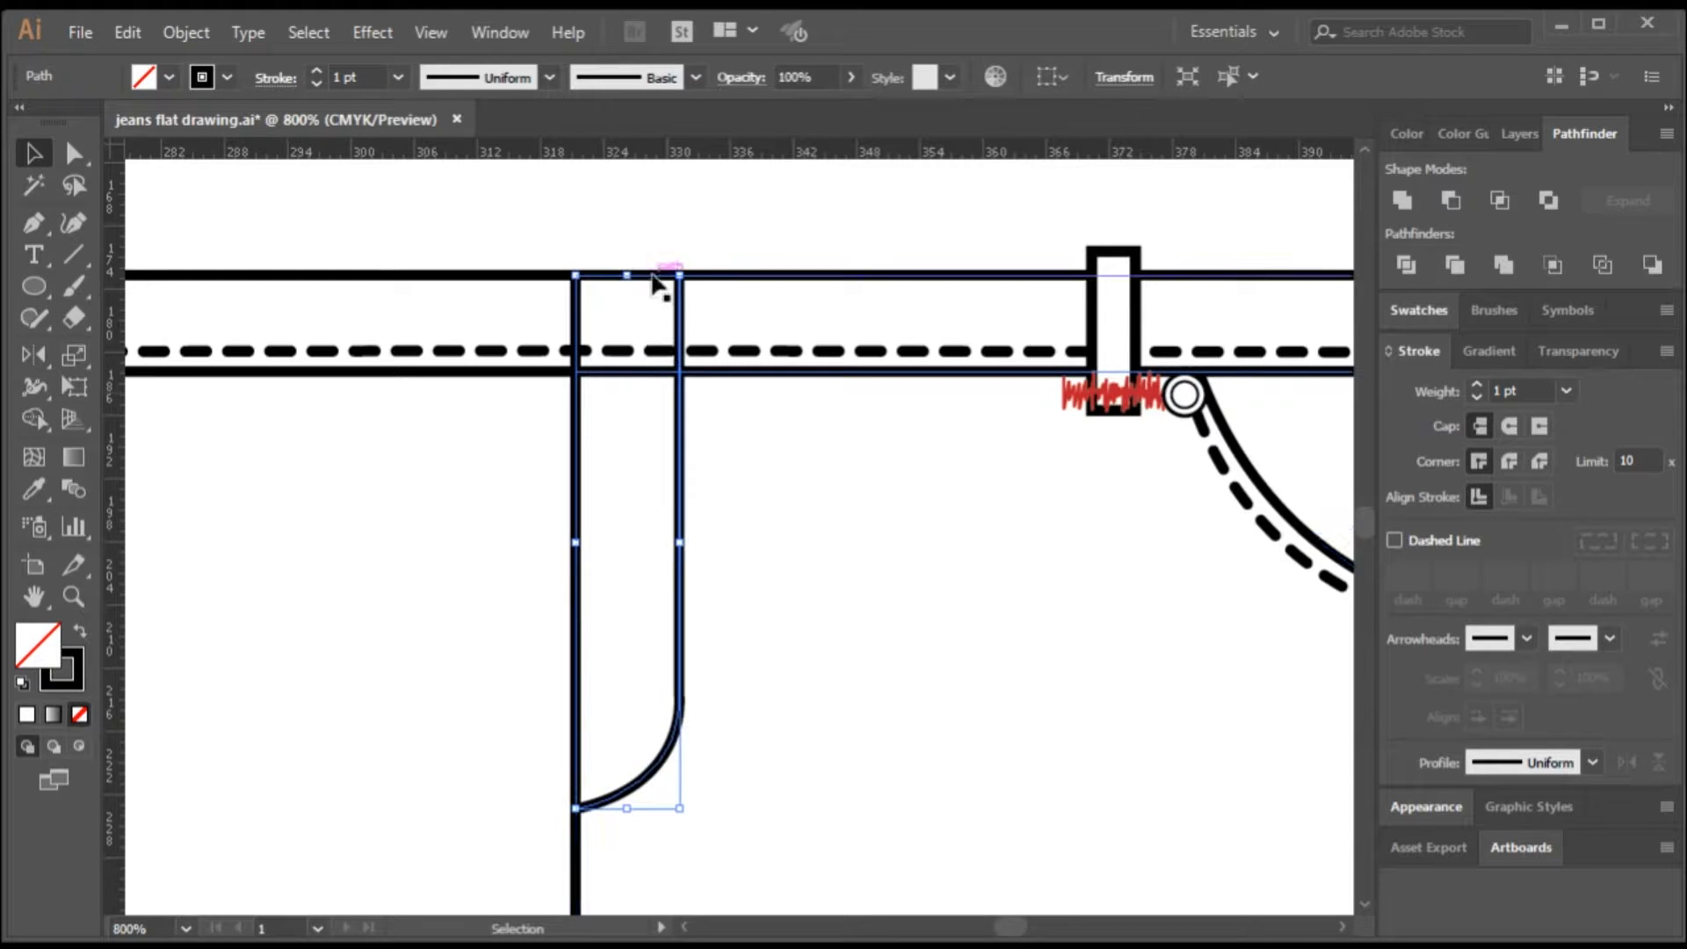
- Move only the fly's top anchor point straight down onto the waistband's lower edge with the Direct Selection tool
scroll(654, 255, up, 3)
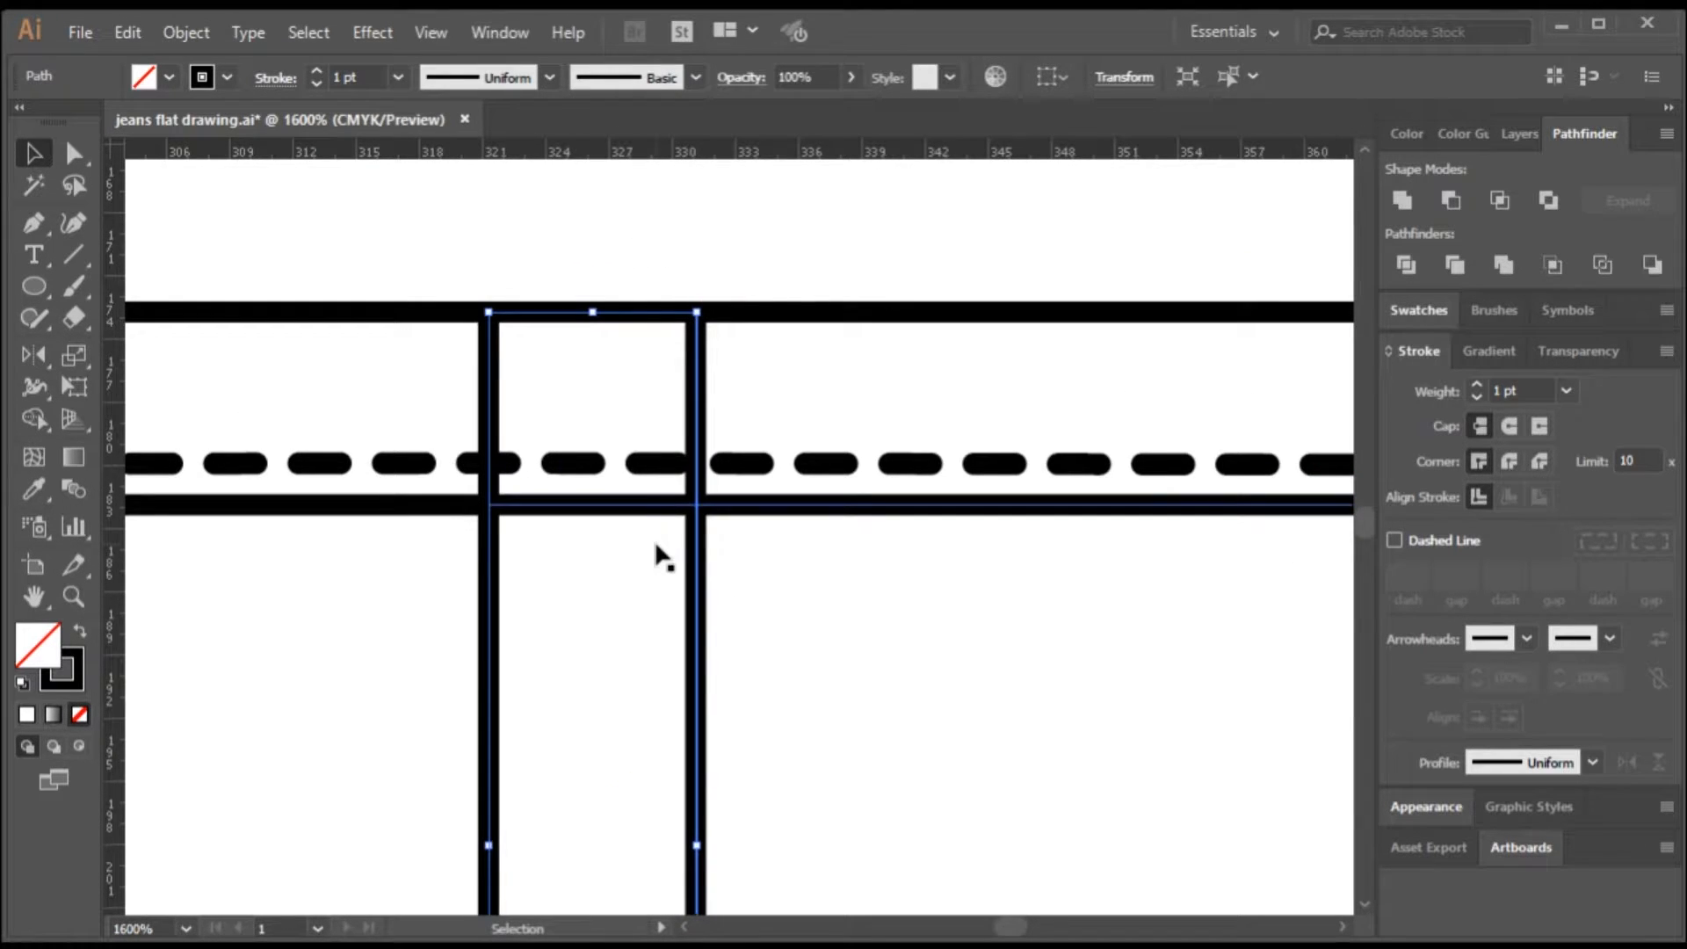
click(554, 244)
click(699, 380)
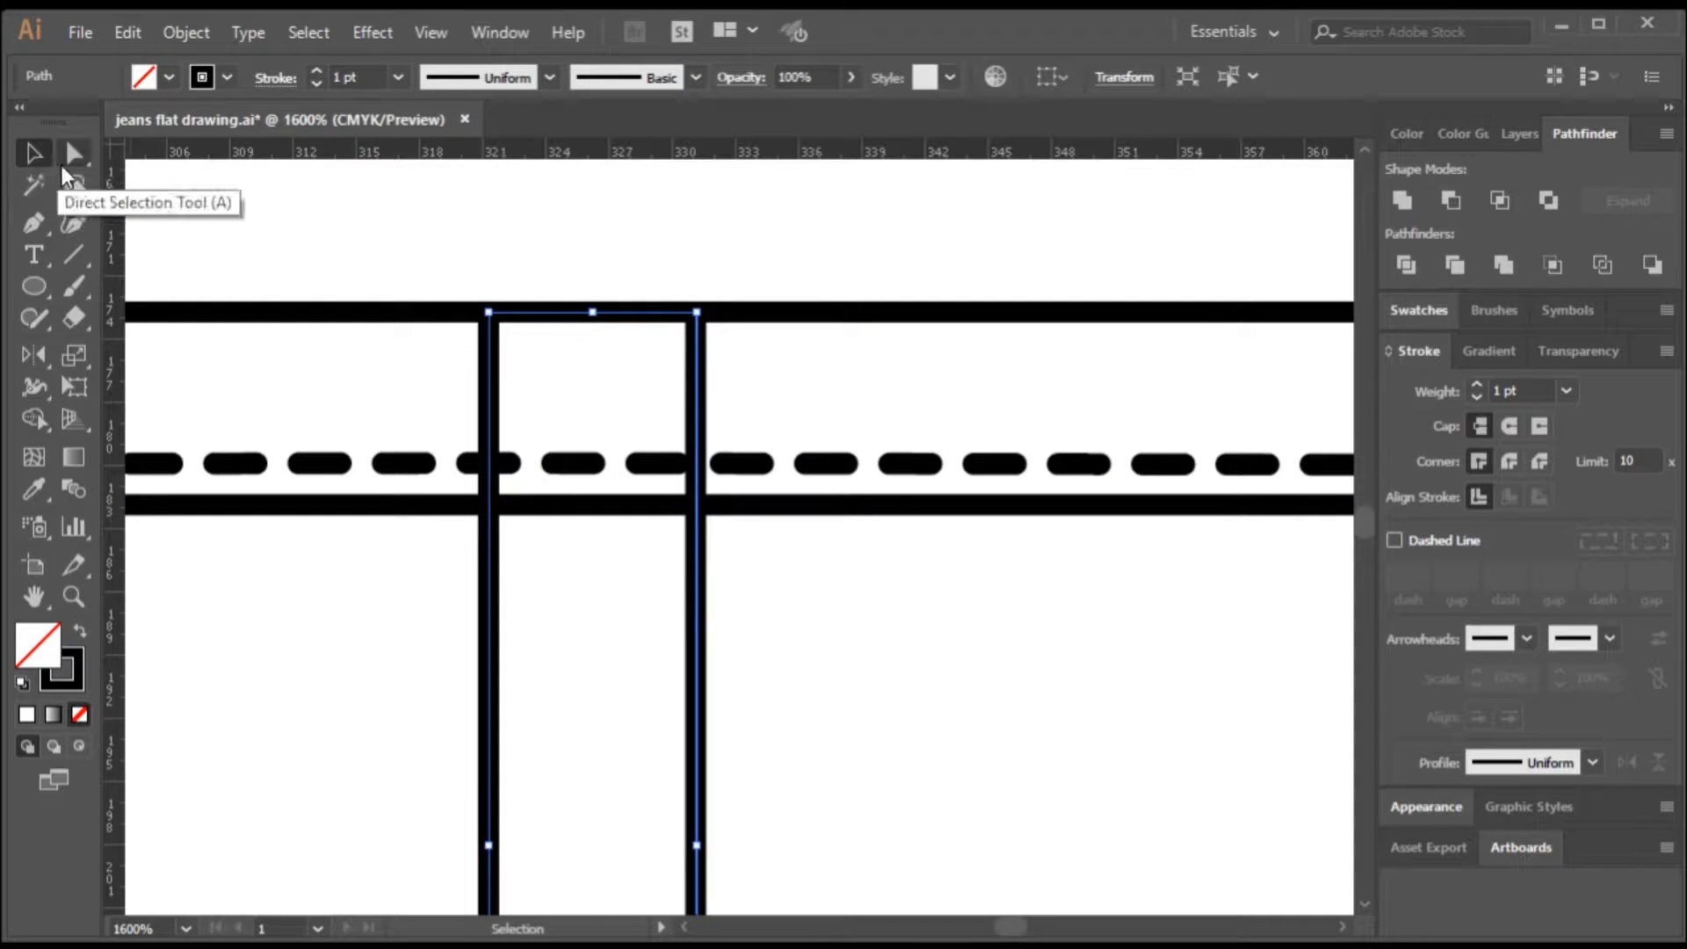
click(71, 154)
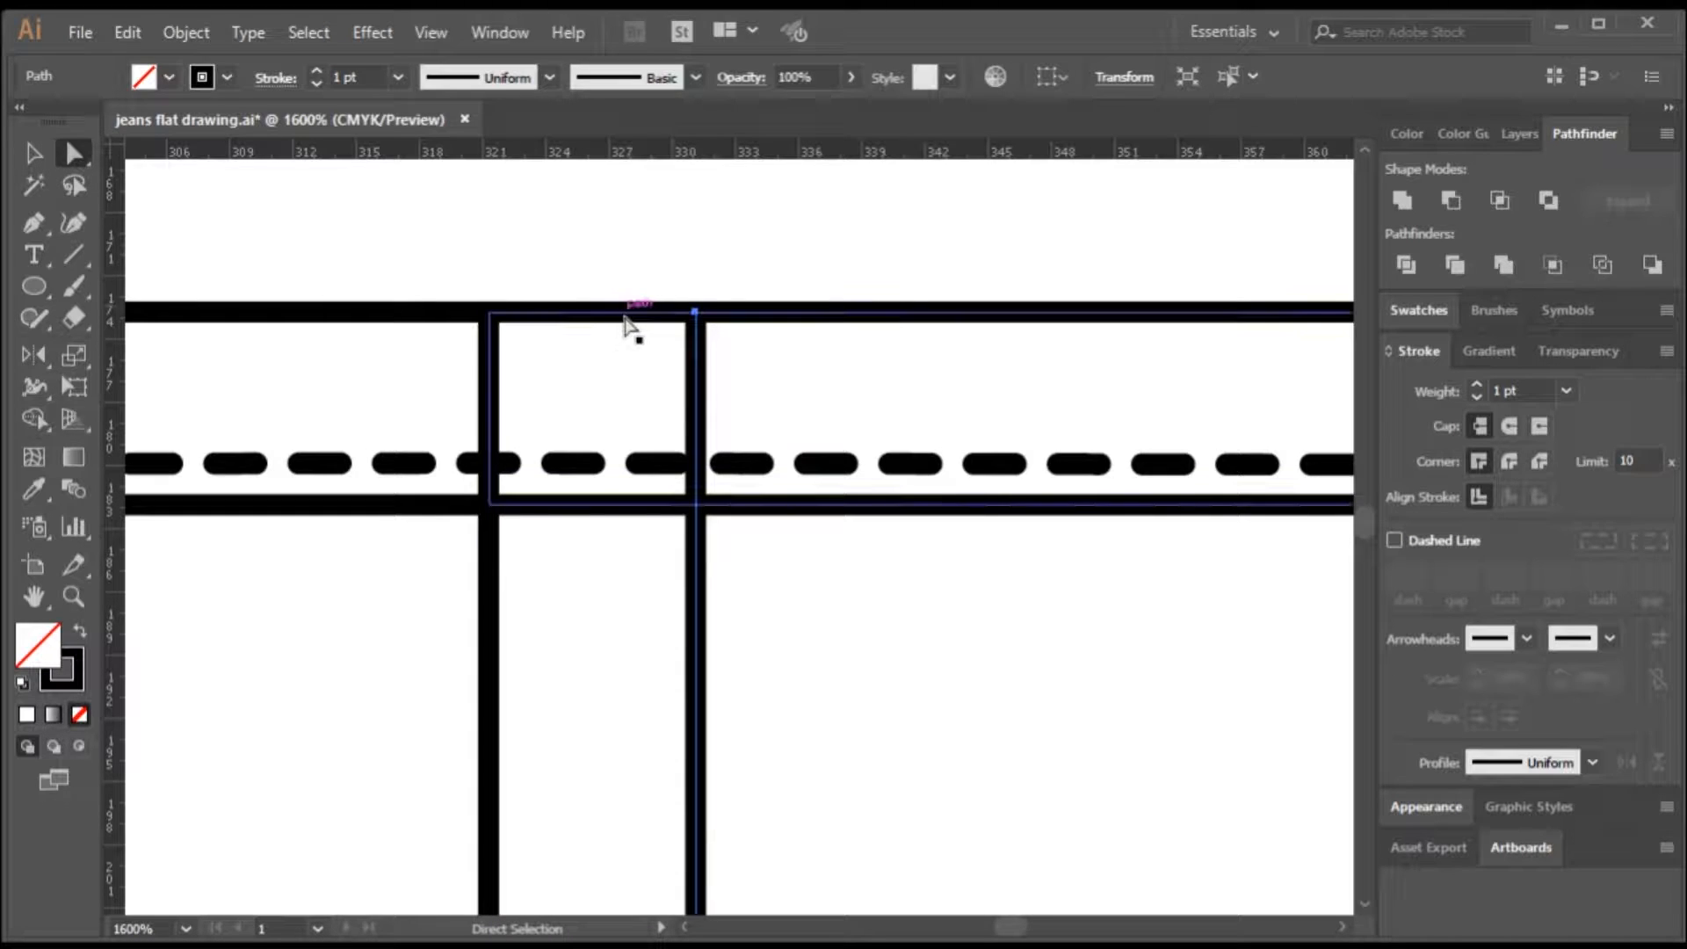
click(696, 313)
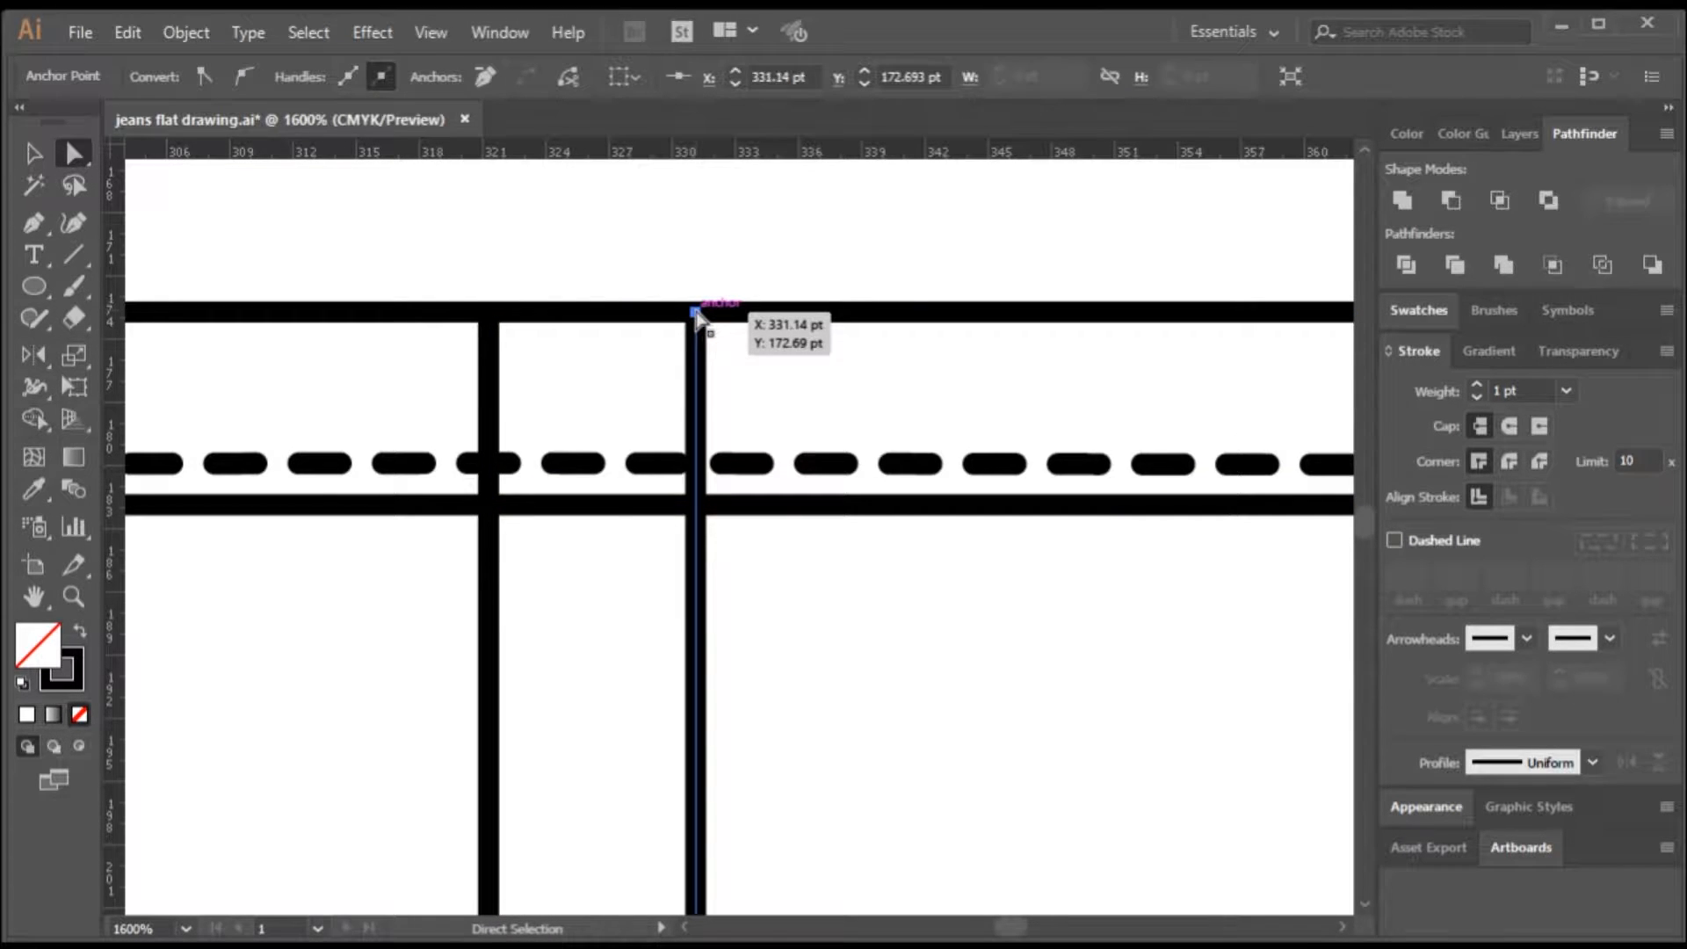
scroll(724, 407, down, 8)
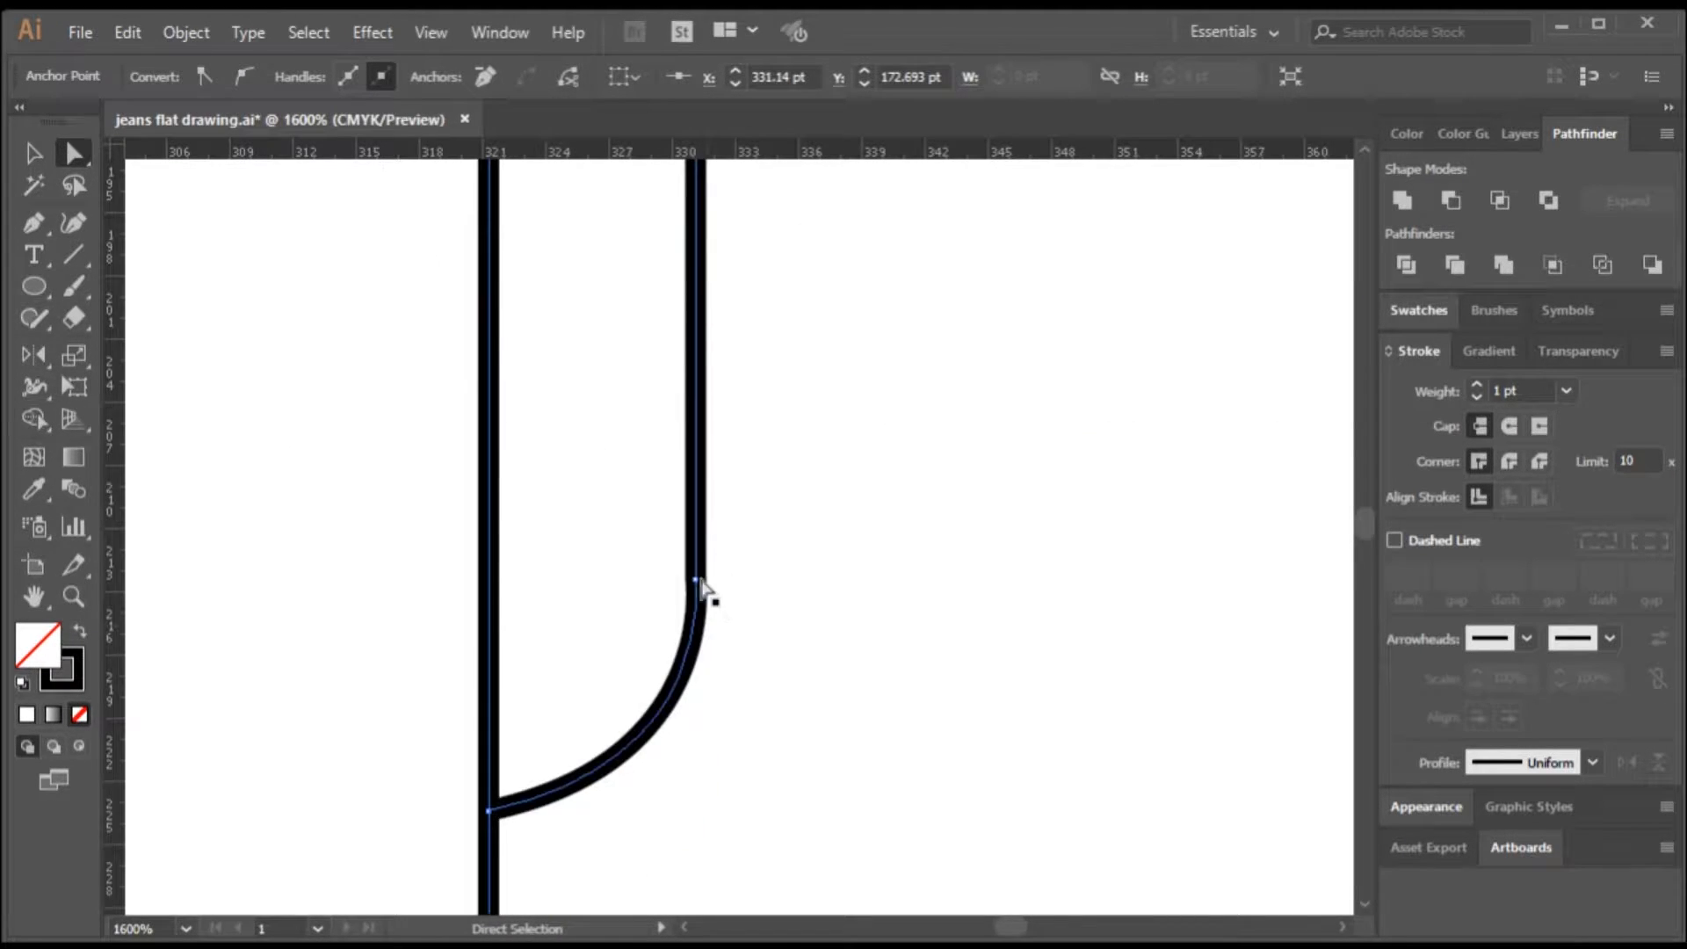
scroll(681, 660, up, 6)
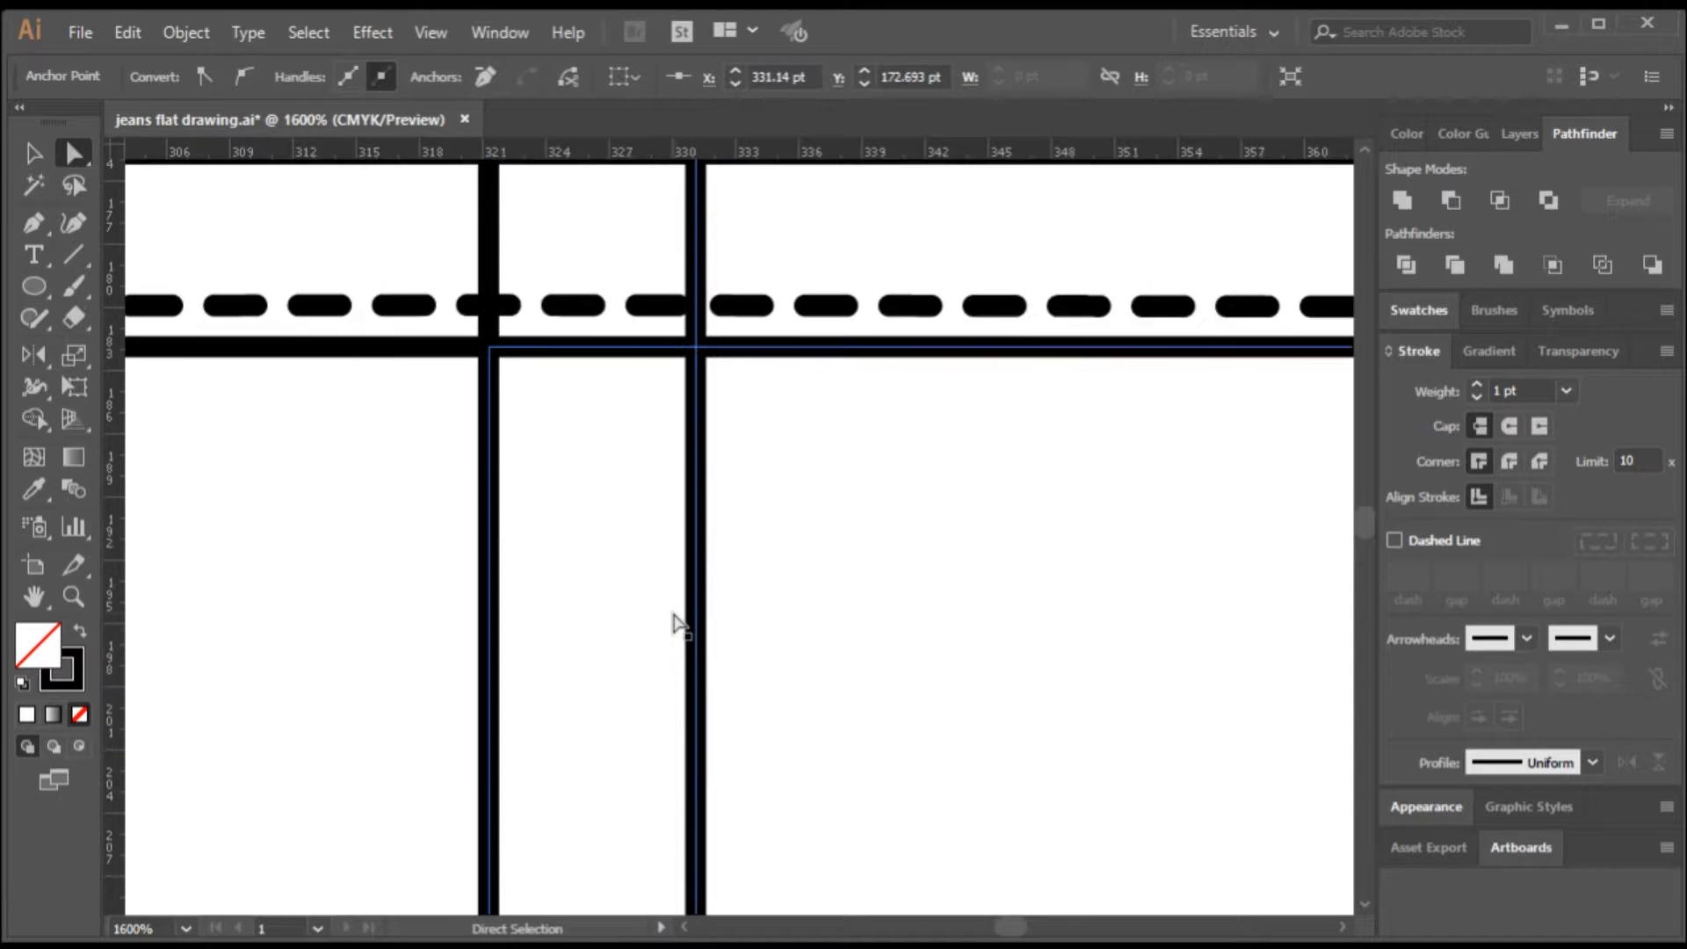
scroll(676, 624, up, 2)
drag(697, 280, 697, 479)
scroll(737, 571, down, 3)
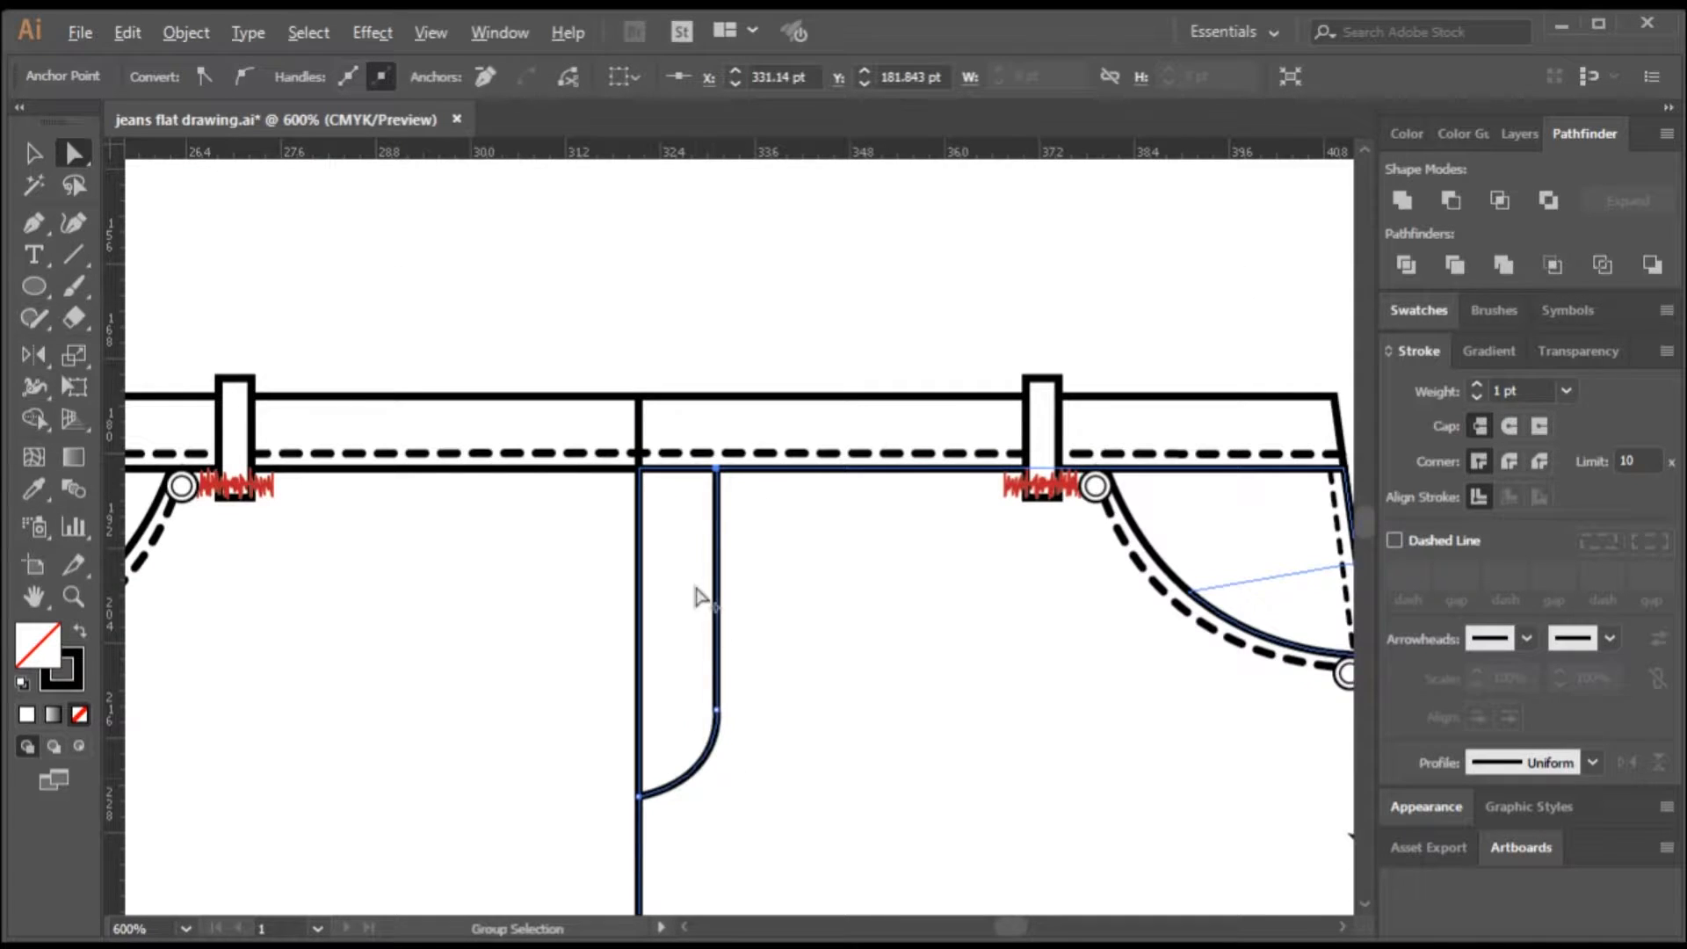
scroll(698, 589, up, 2)
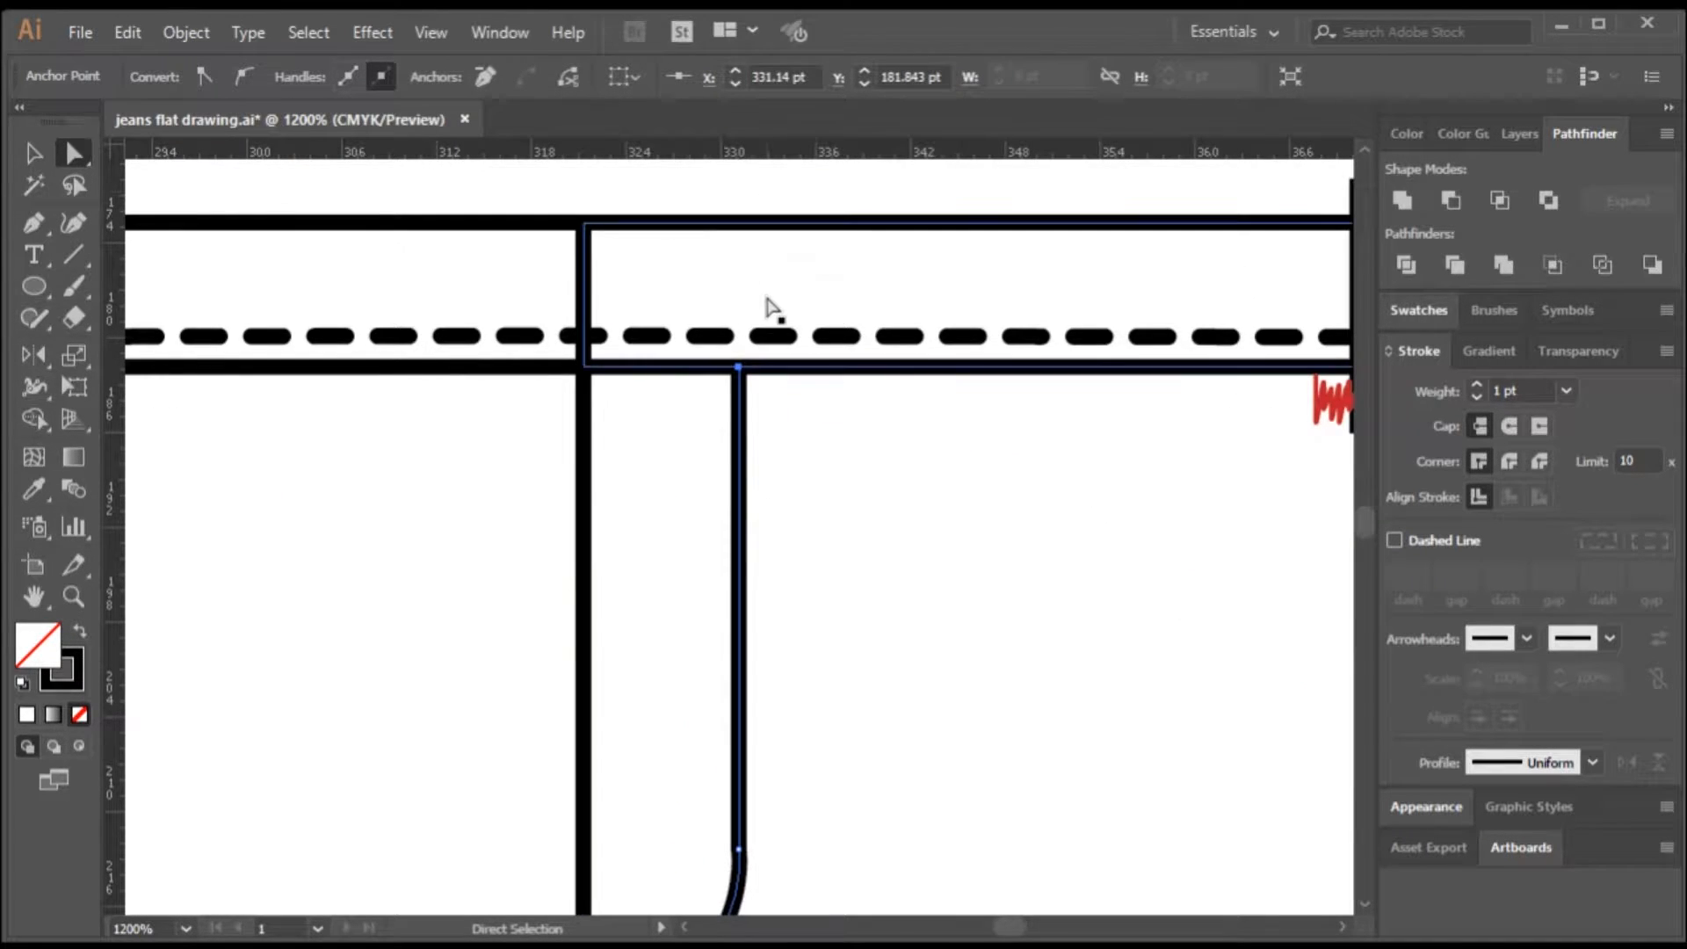
scroll(742, 426, down, 2)
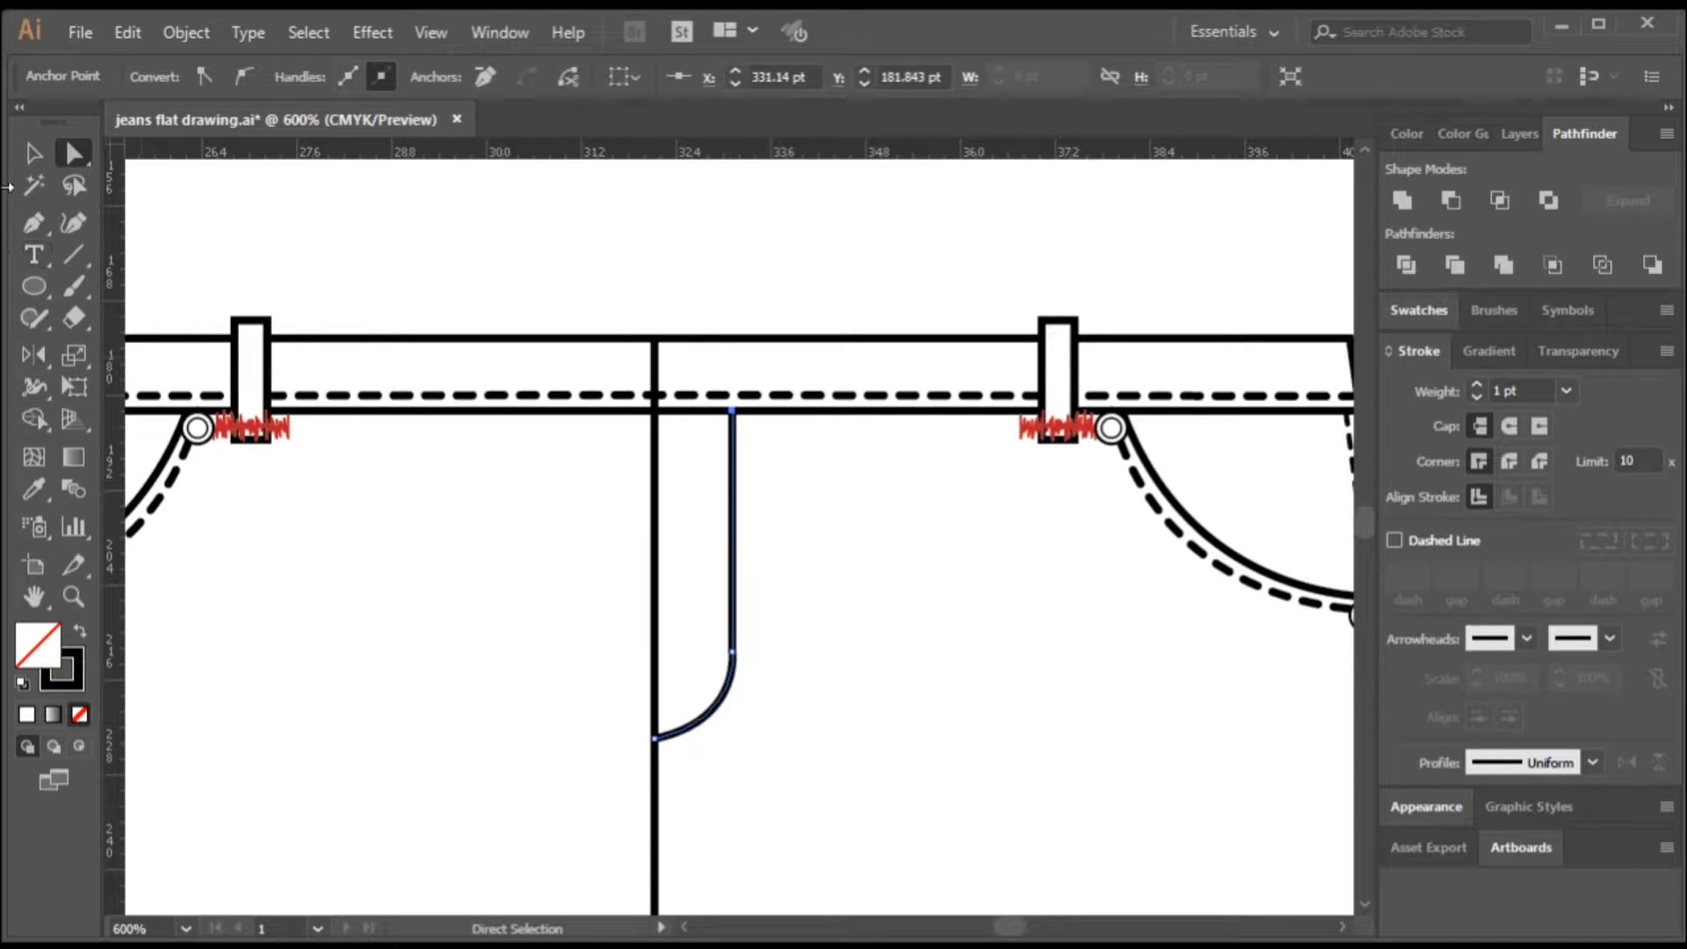
- Lengthen the fly by moving both anchor points of its lower curve straight down along the centre front by about 9 pt
scroll(765, 648, down, 2)
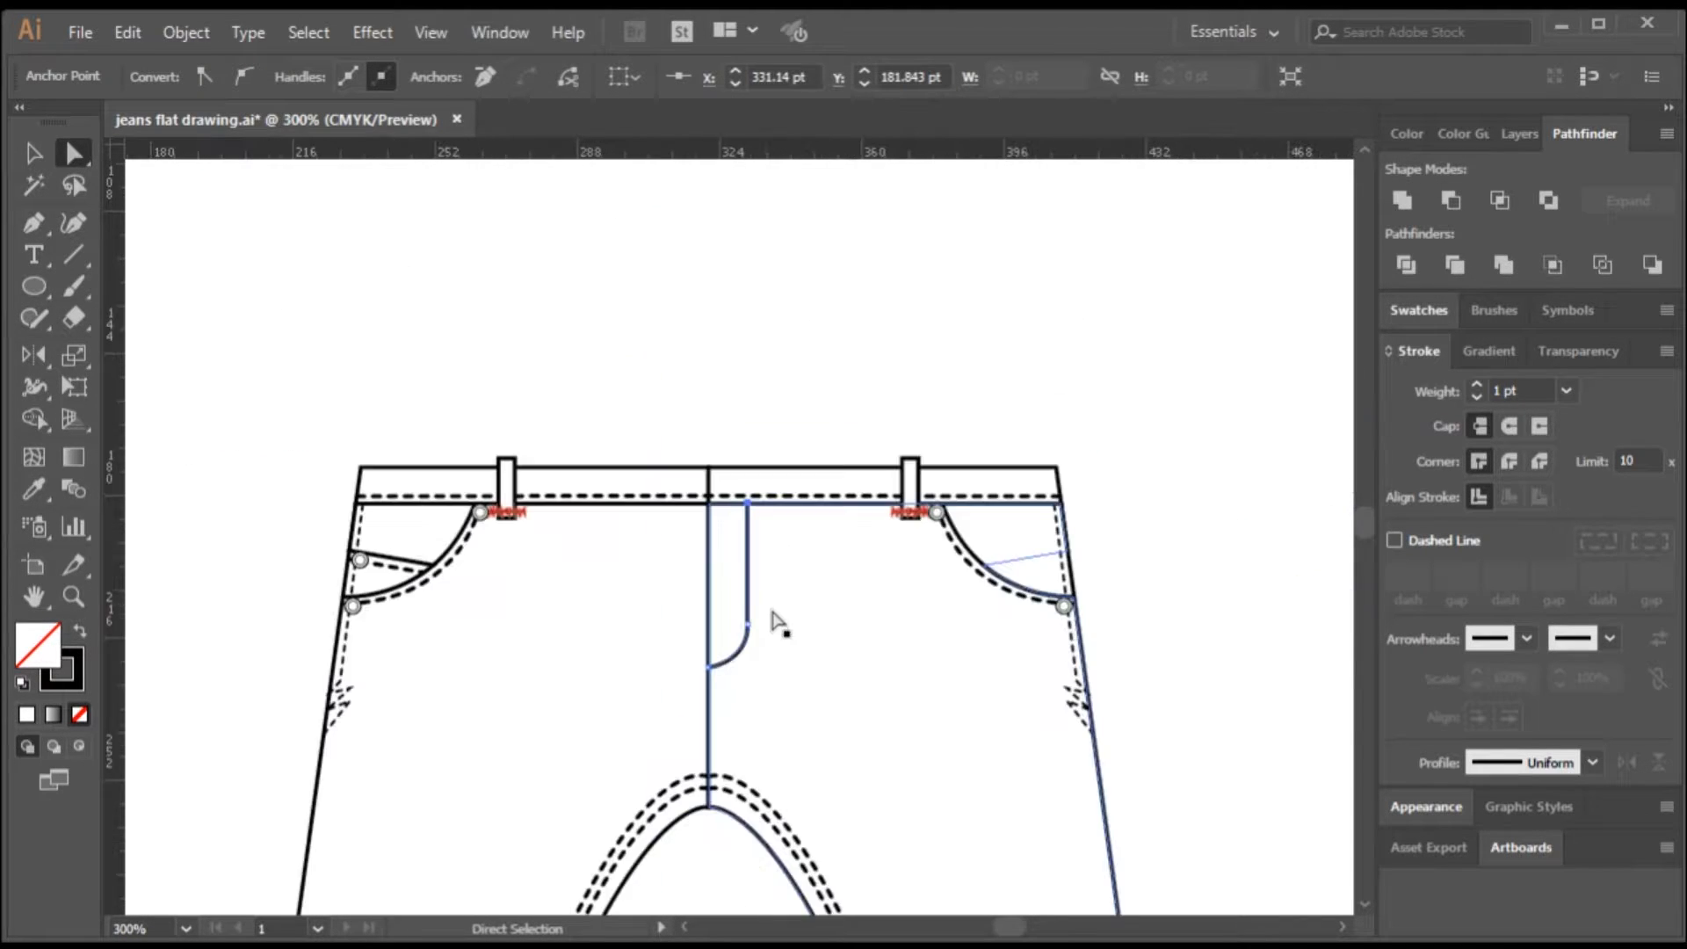
scroll(776, 622, down, 3)
scroll(802, 445, up, 3)
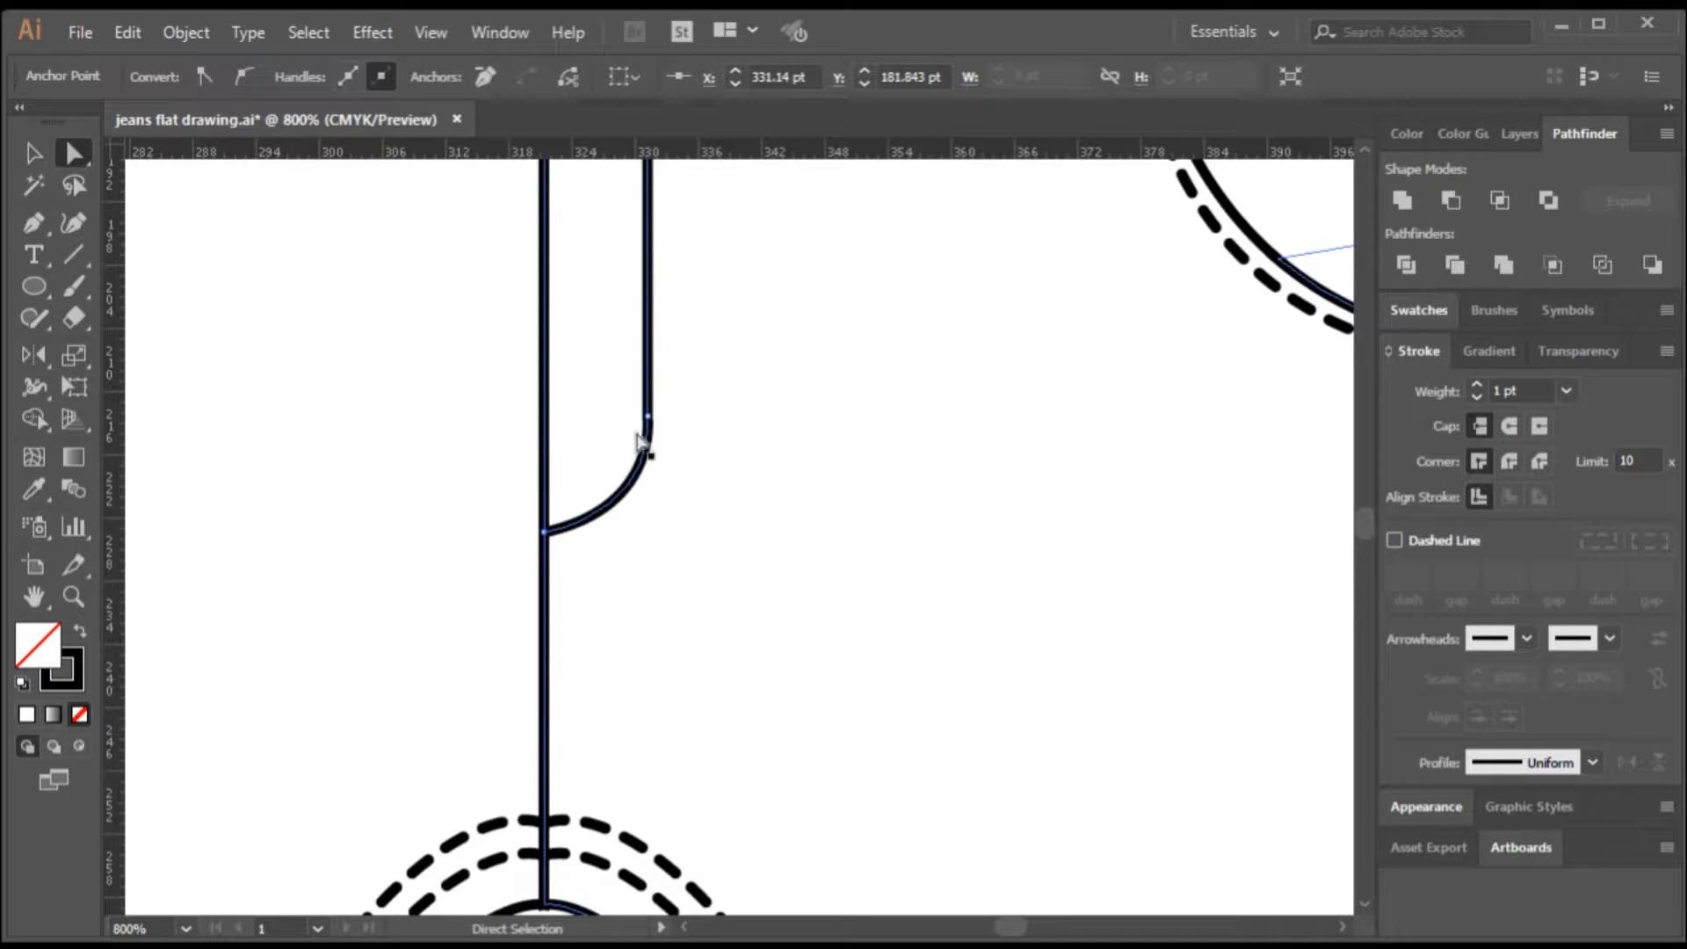
click(650, 416)
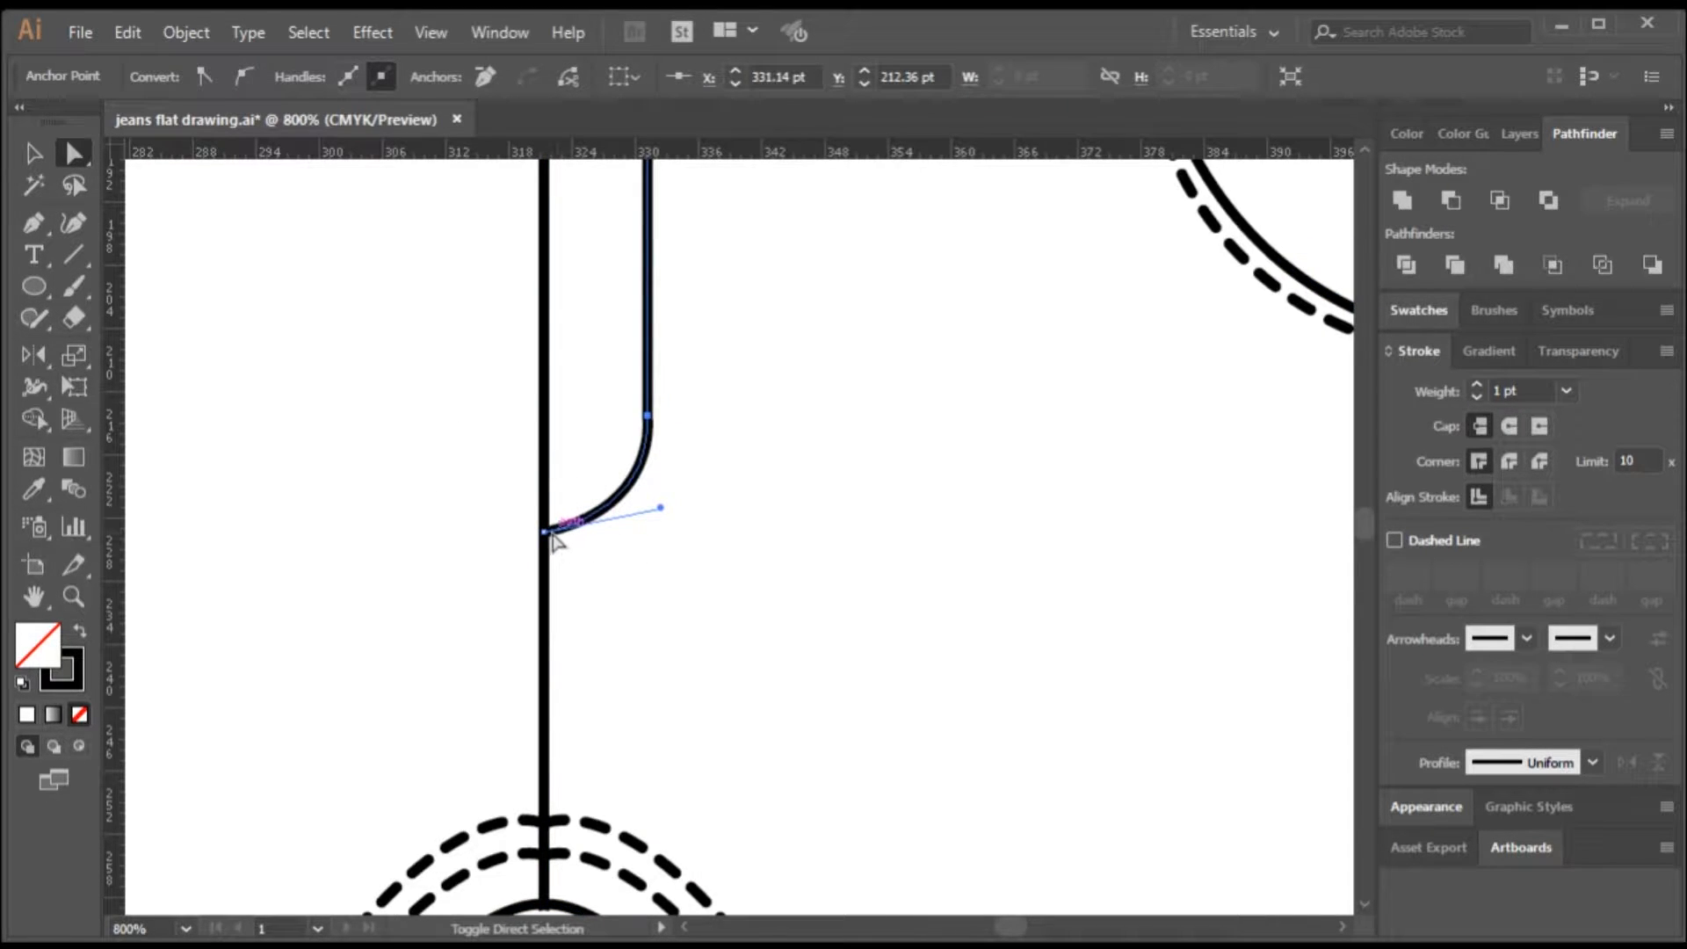
drag(546, 534, 546, 642)
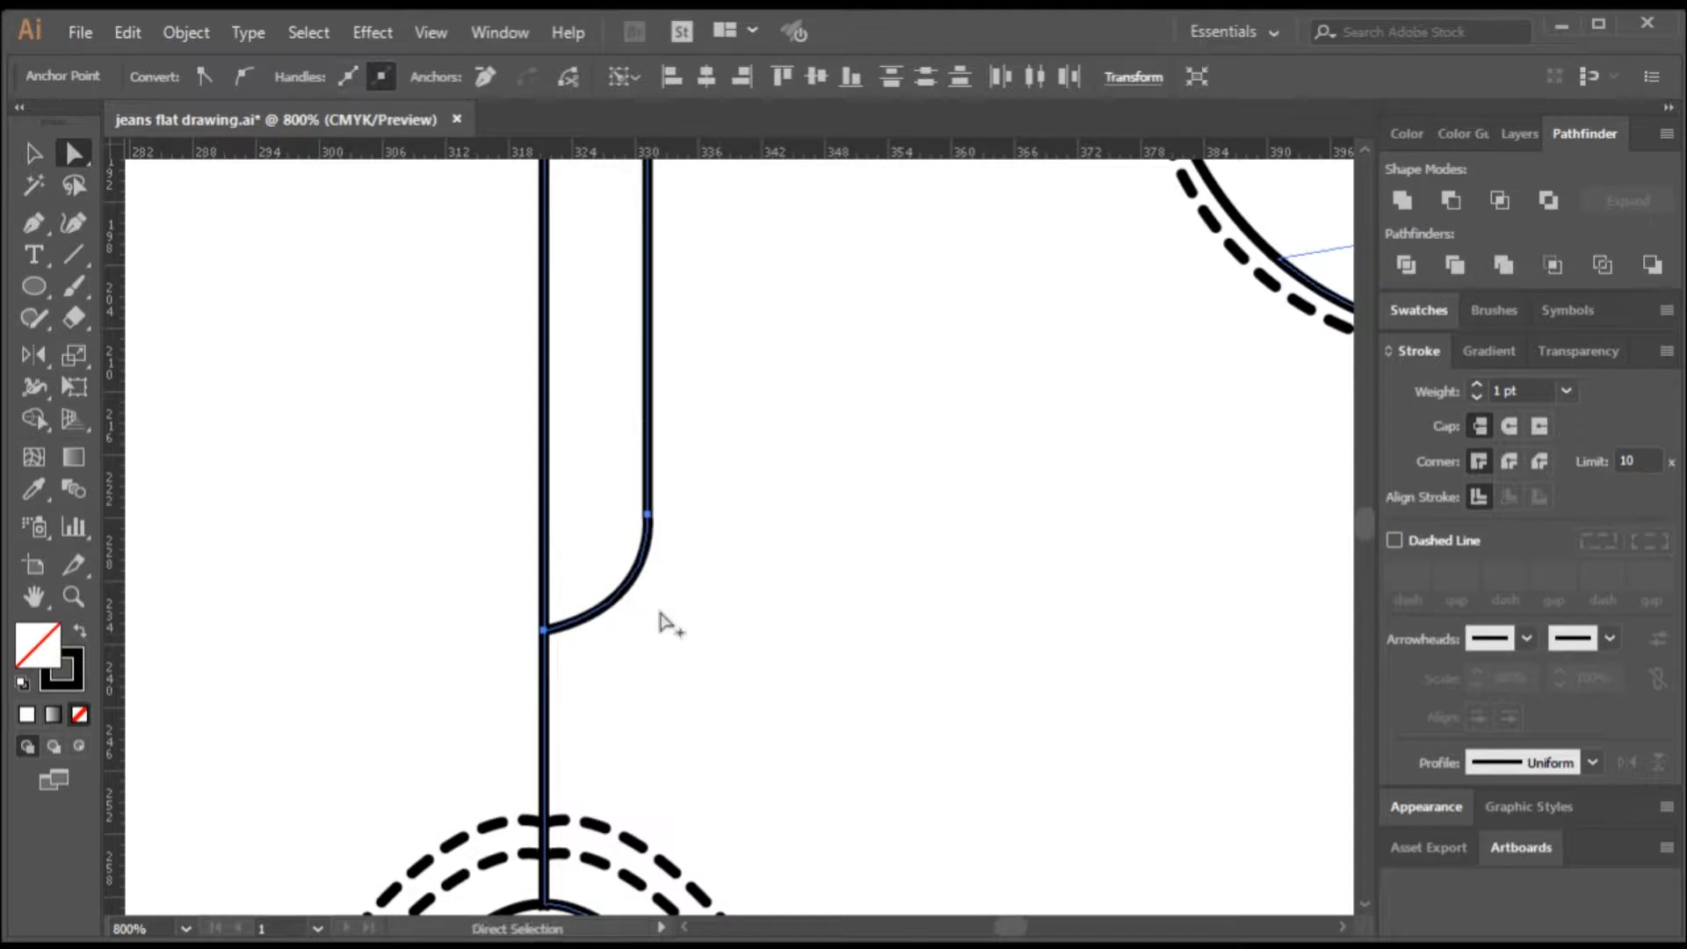
scroll(646, 664, down, 2)
scroll(659, 538, up, 2)
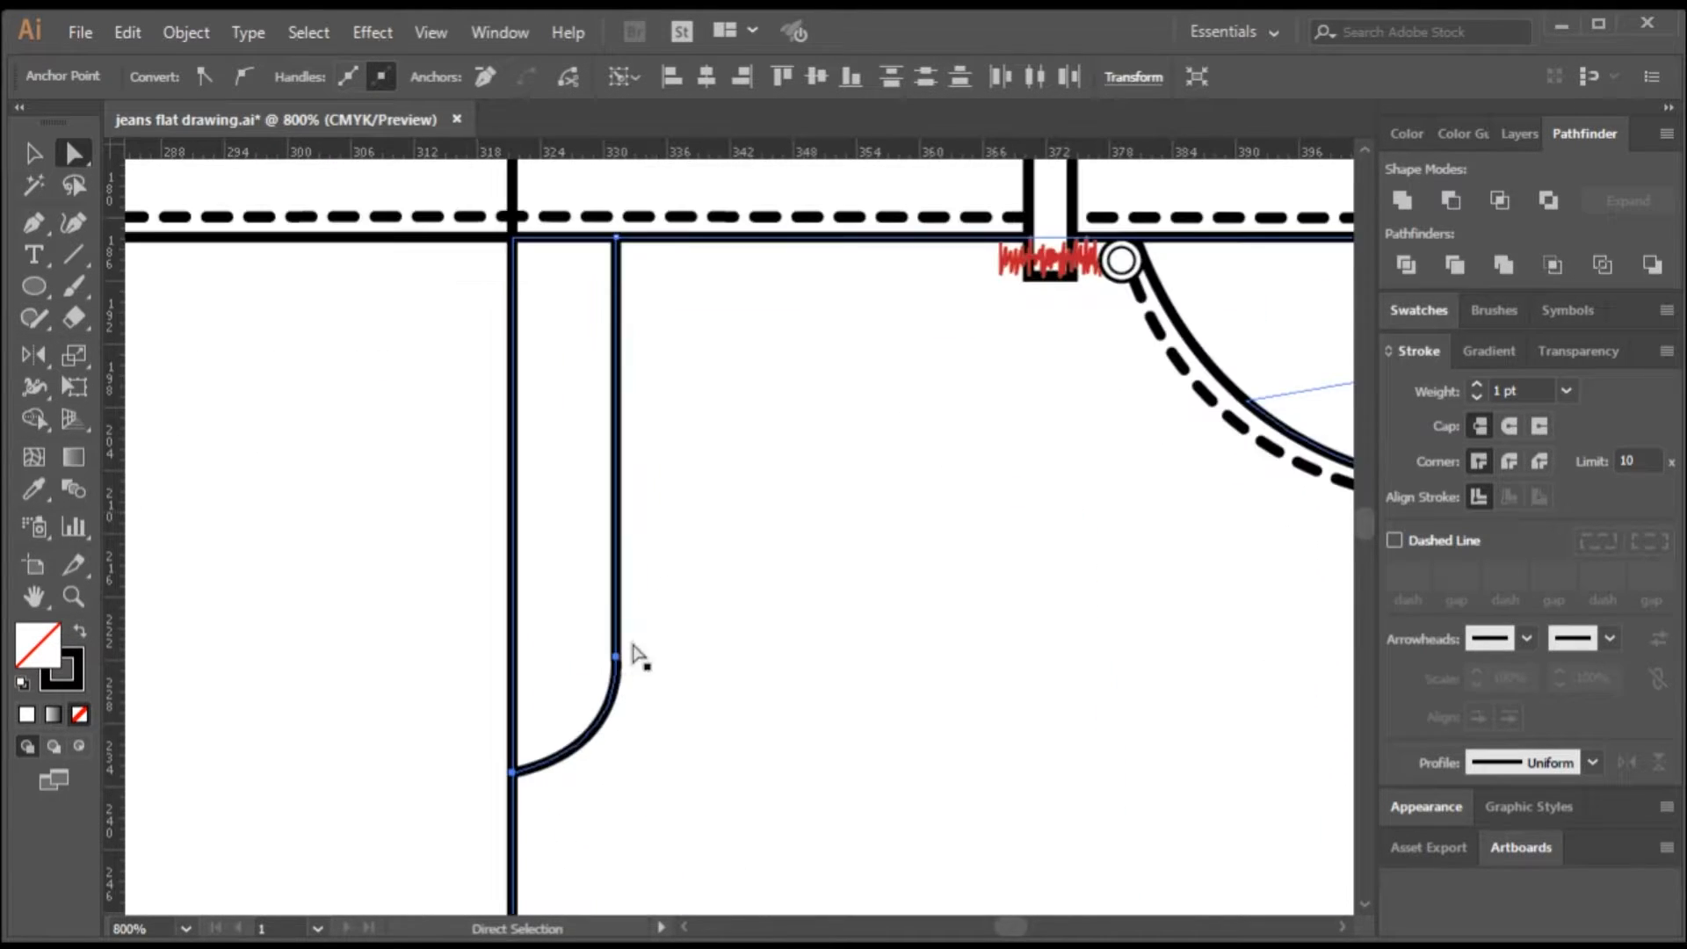
- Pull the direction handle of the fly's bottom anchor downward and slightly inward to round the lower curve
click(617, 656)
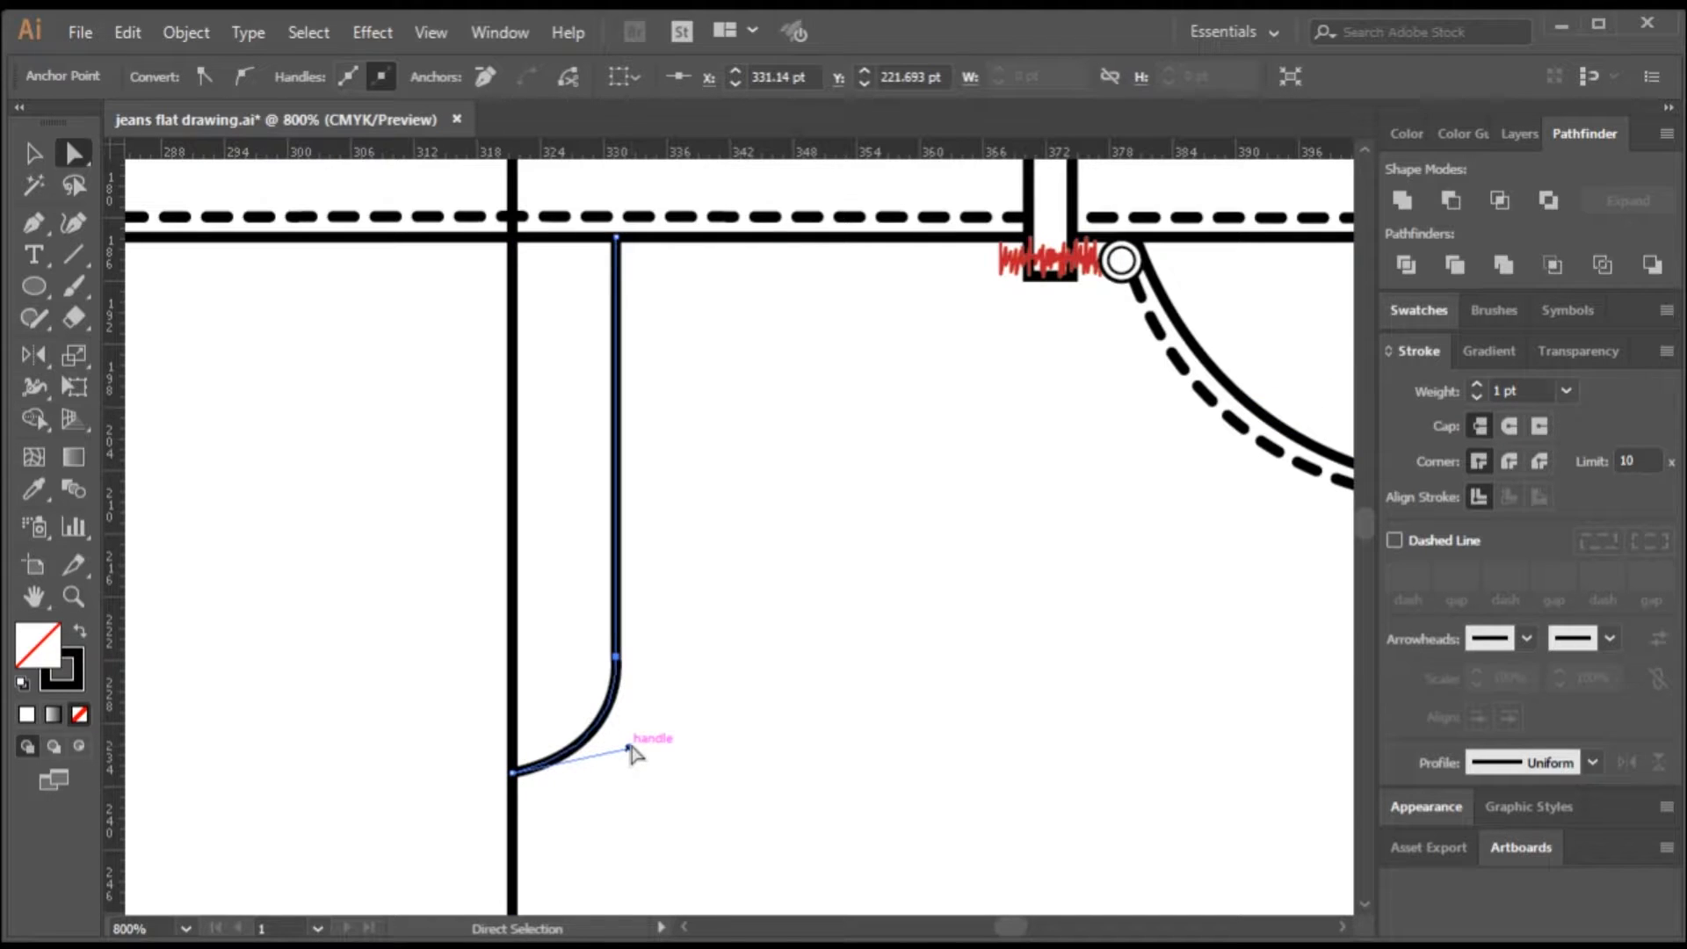
drag(633, 753, 618, 768)
drag(616, 766, 617, 762)
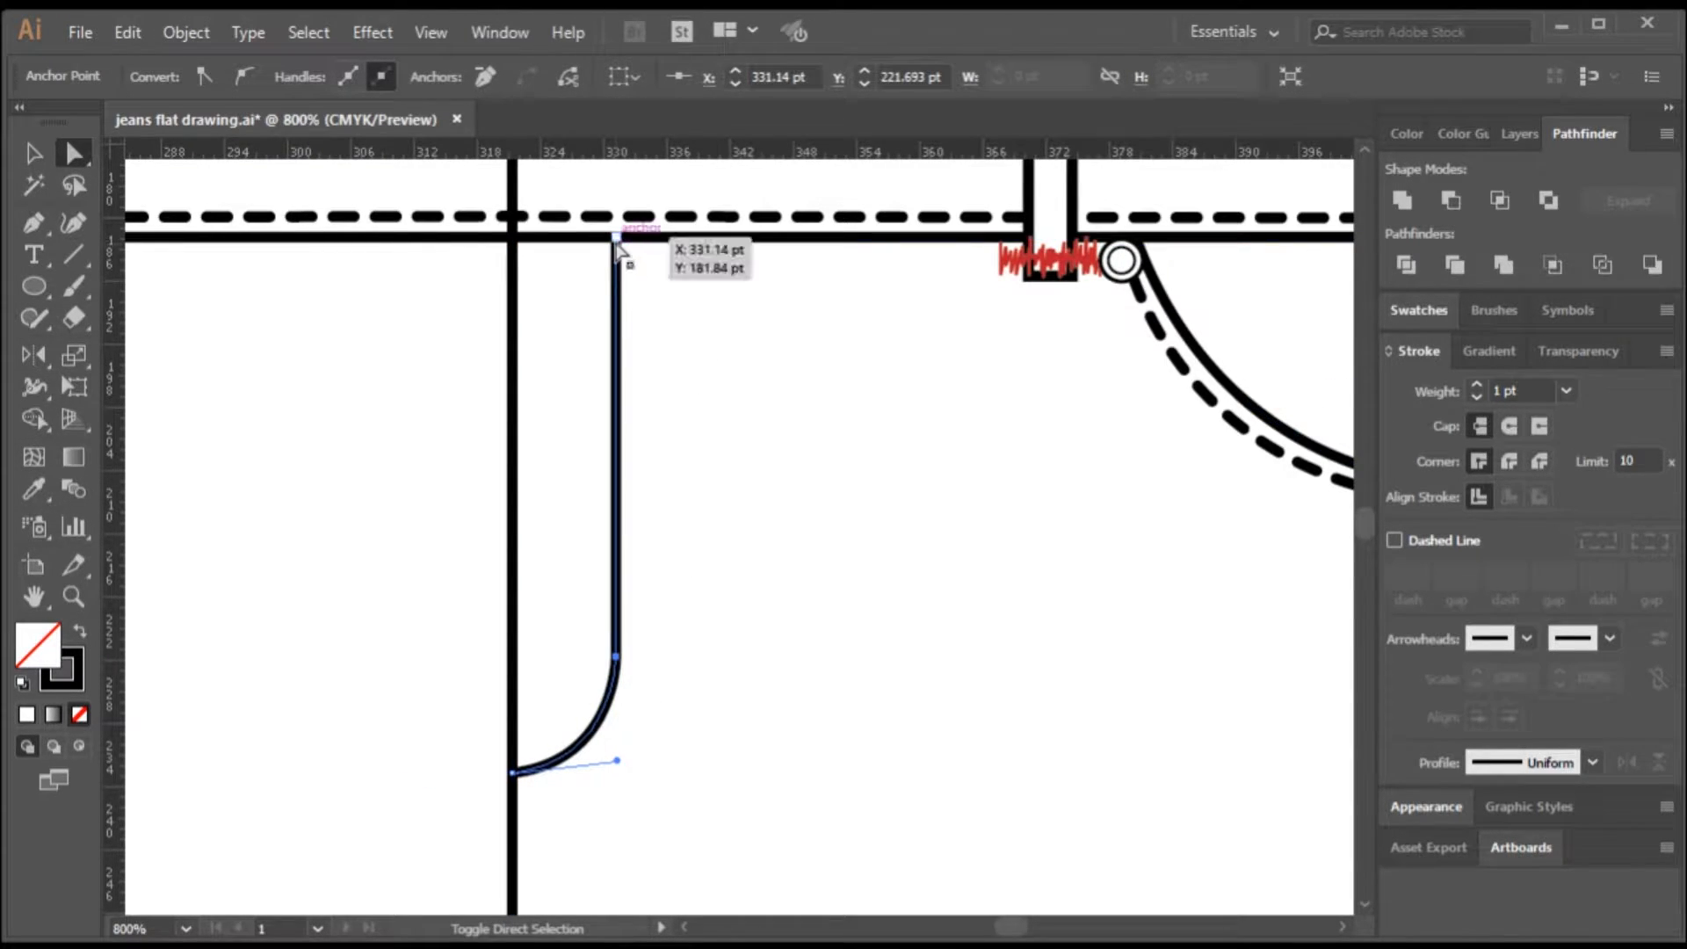
- Widen the fly by moving its straight stitch edge away from centre front, and extend the bottom handle to smooth the curve
shift+click(617, 239)
drag(616, 239, 633, 244)
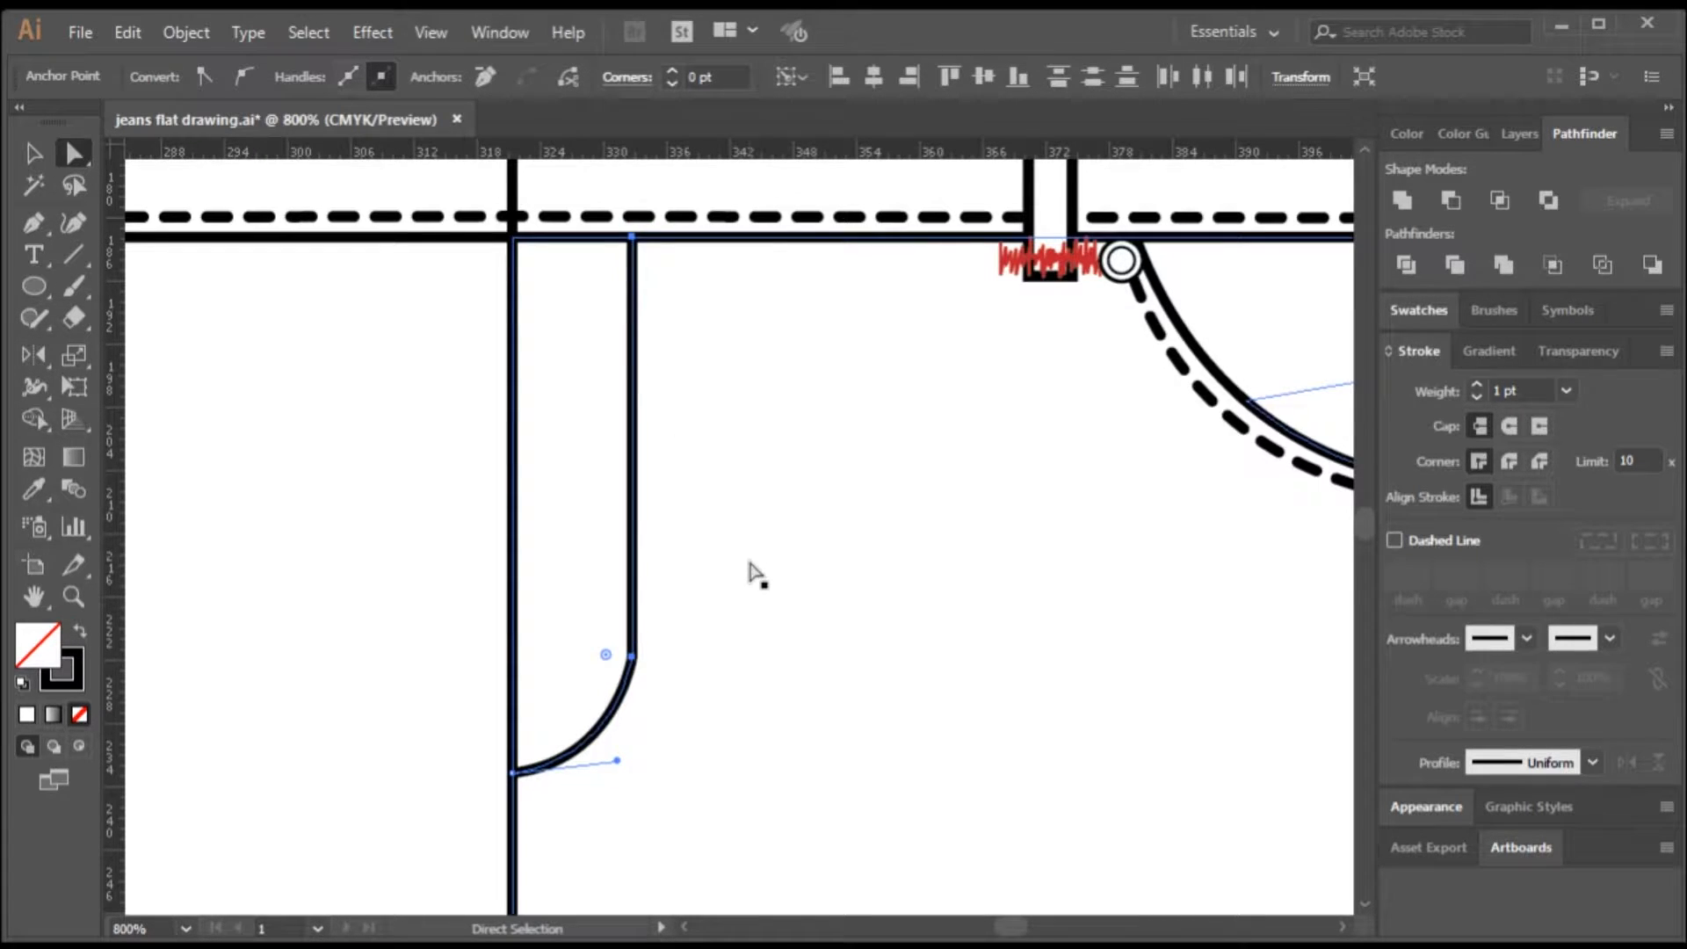
mouse_move(617, 761)
mouse_down()
mouse_move(632, 789)
mouse_move(659, 780)
mouse_move(641, 780)
mouse_up()
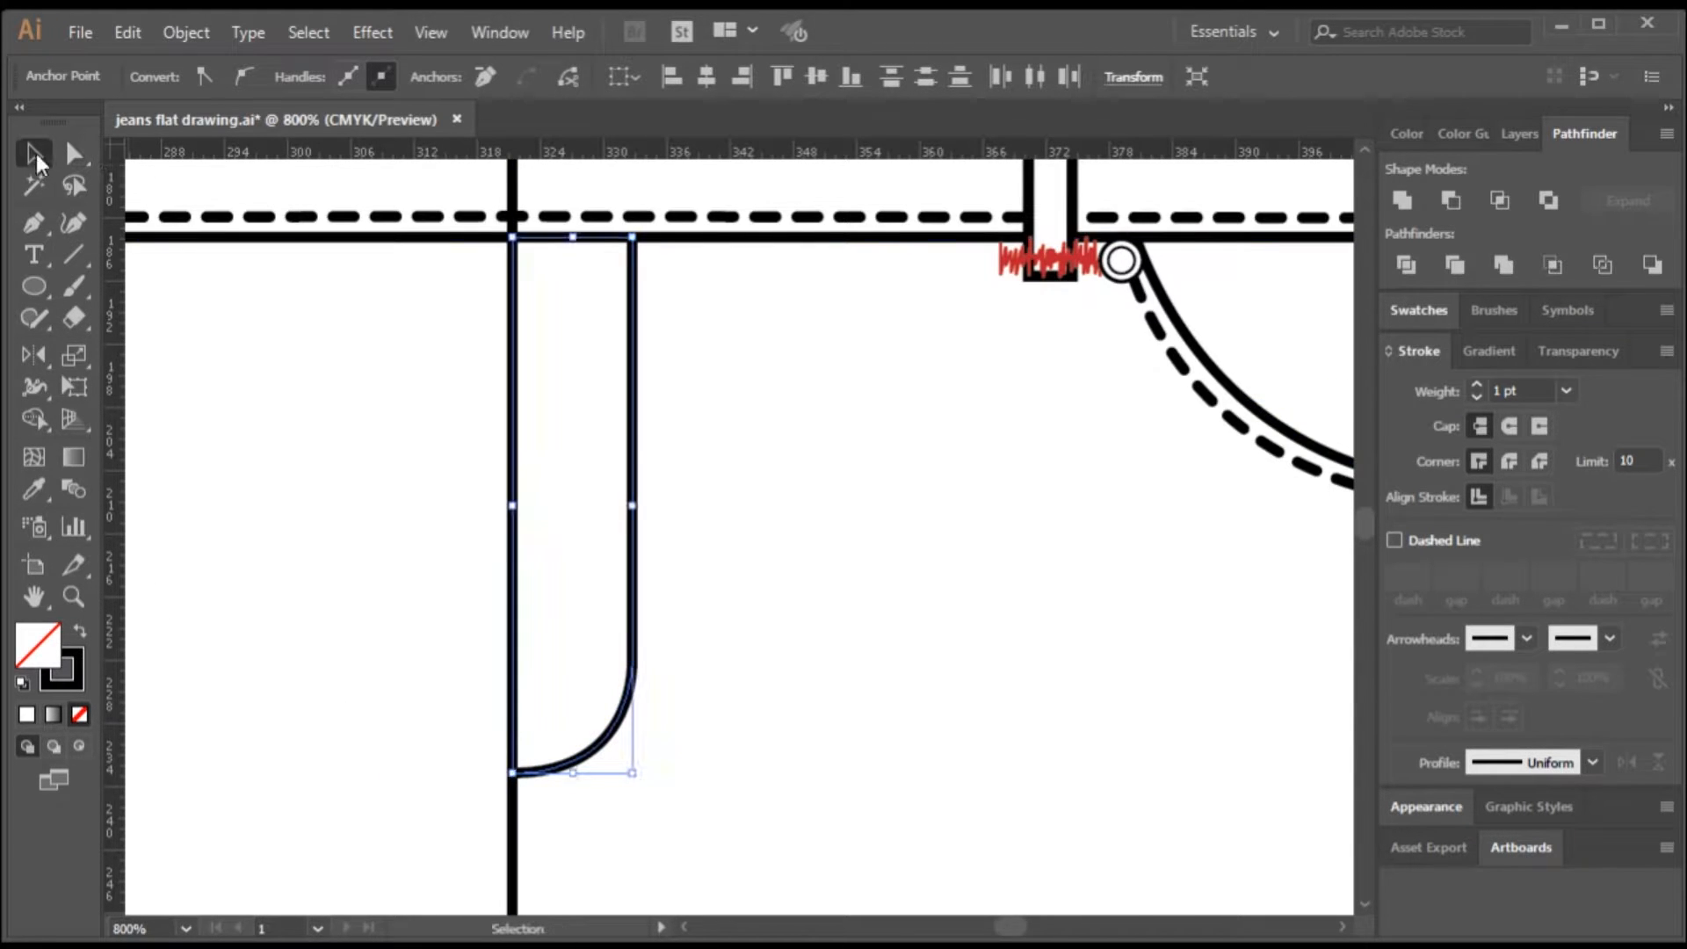
key(ctrl+minus)
click(655, 290)
key(ctrl+plus)
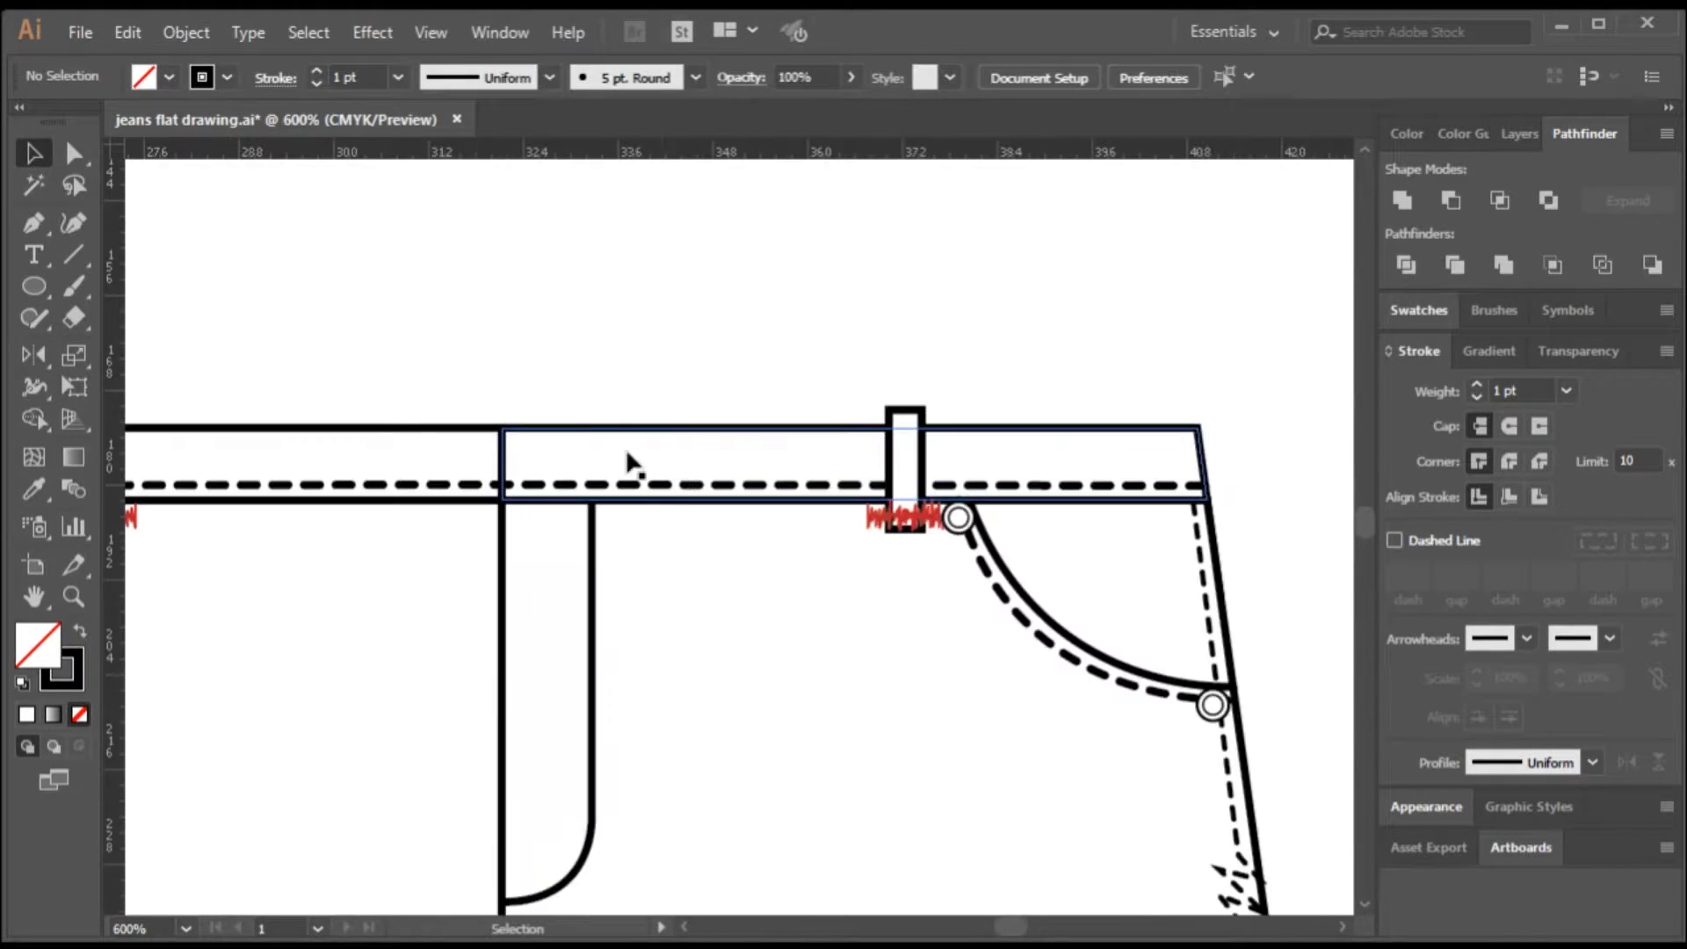
scroll(634, 527, down, 2)
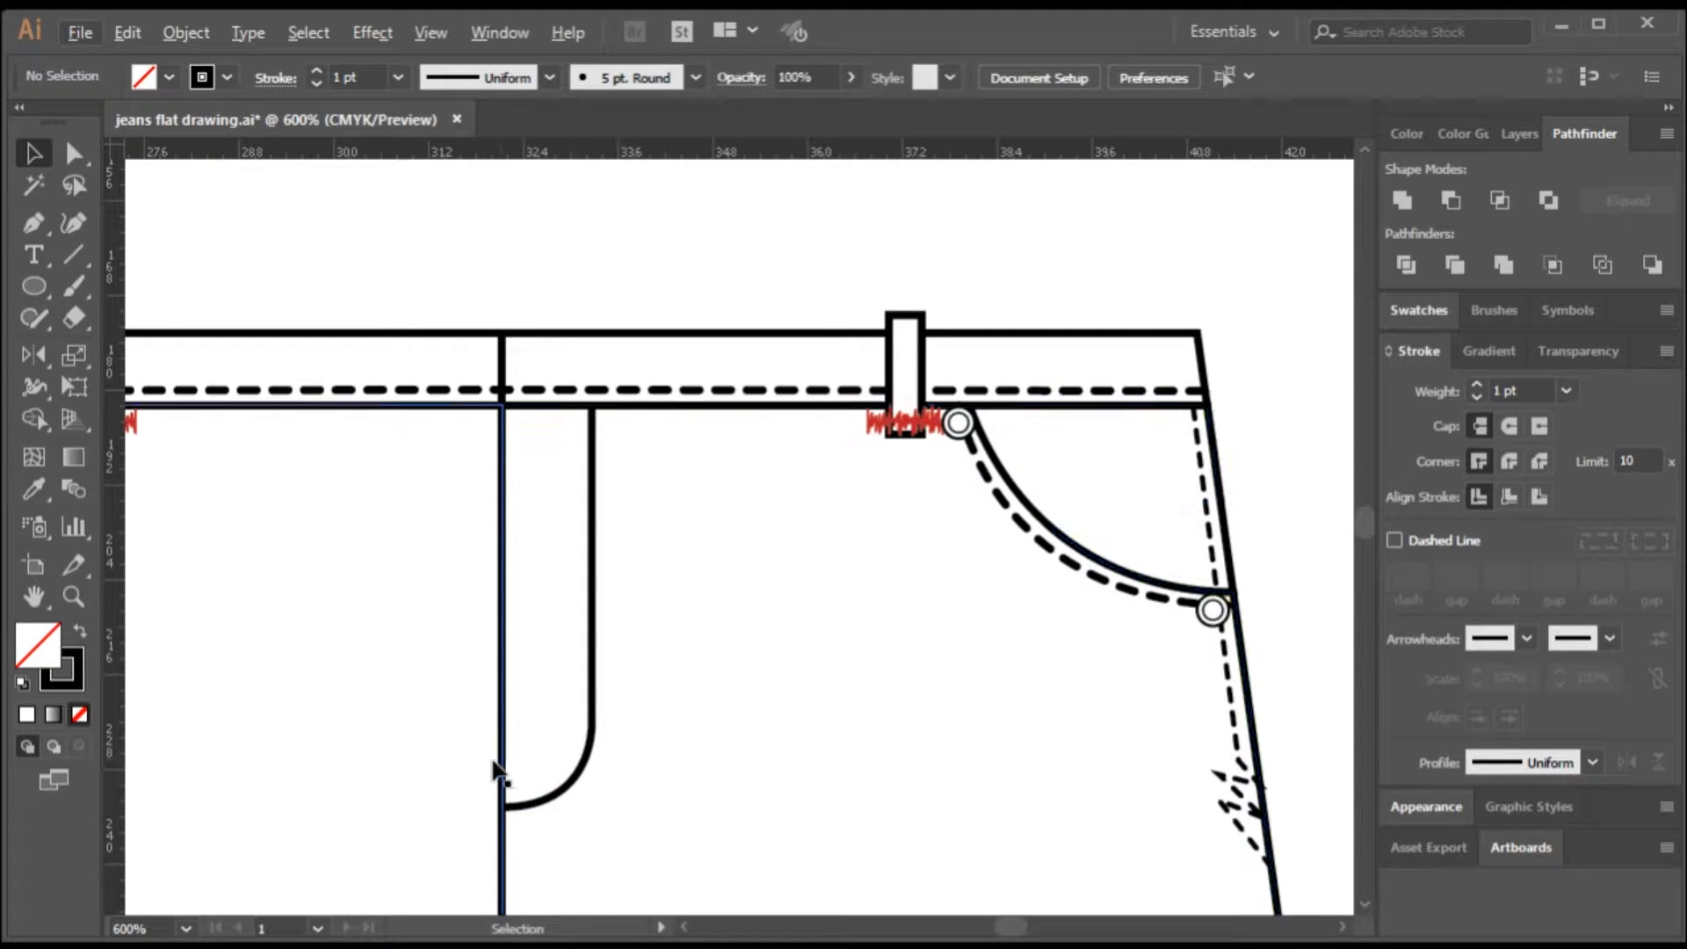
- Draw a small open zigzag bartack across the centre front line just above the fly's curved end with the Pen tool
scroll(529, 787, up, 2)
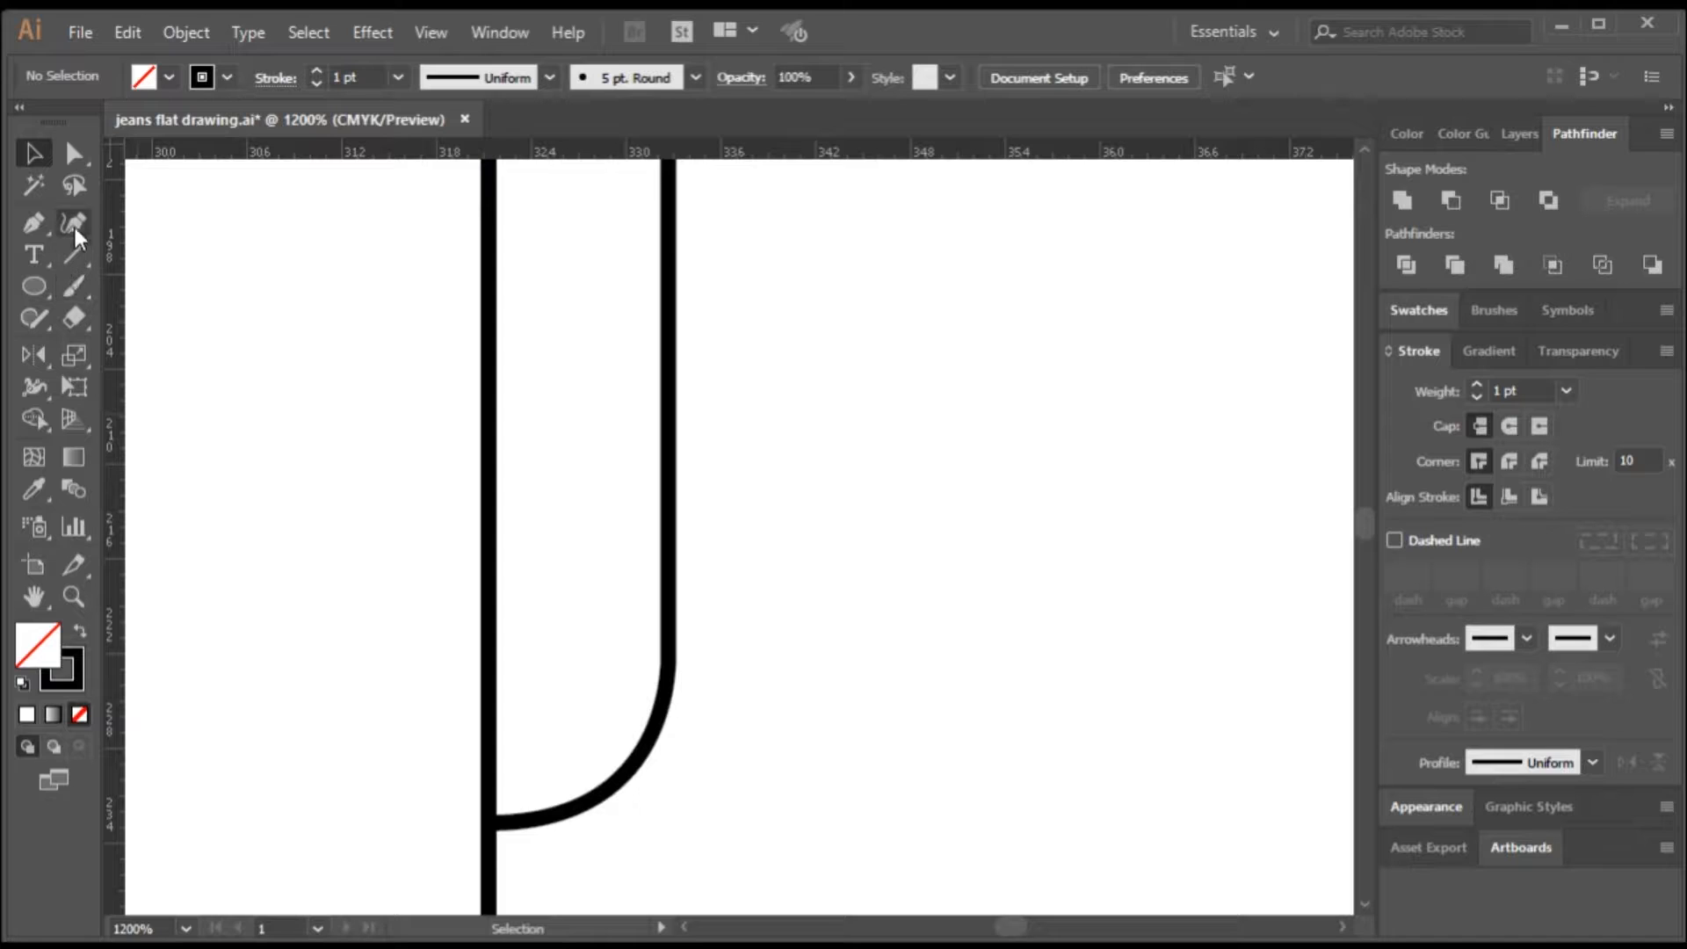
click(32, 223)
click(457, 730)
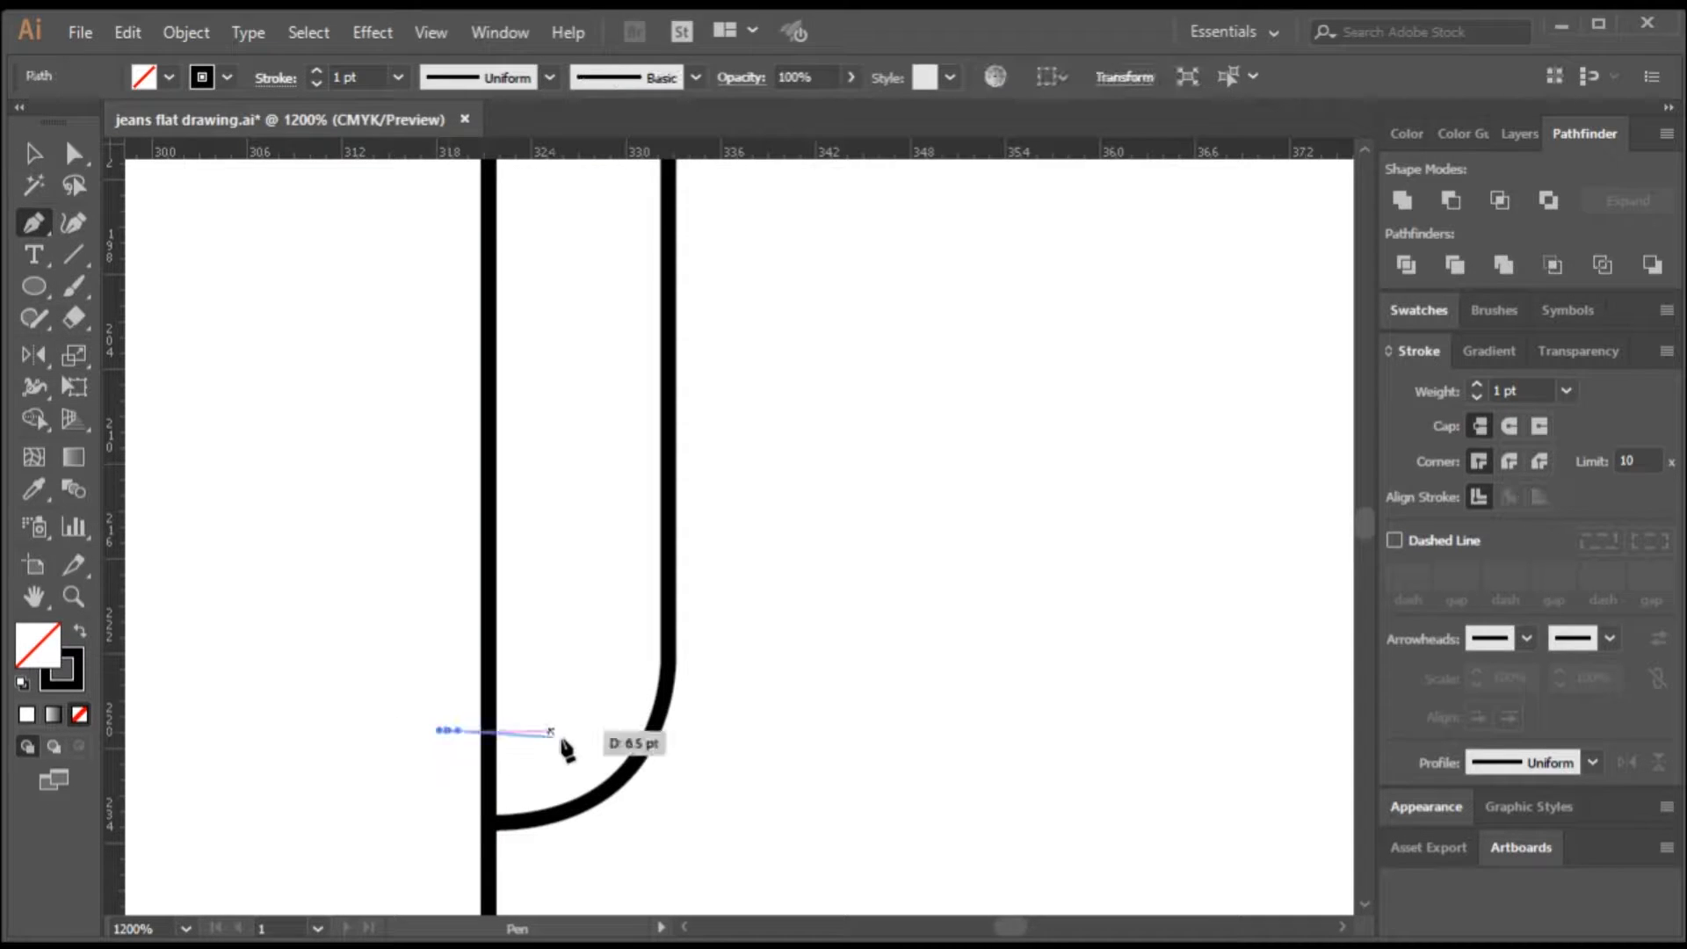
click(560, 731)
click(448, 773)
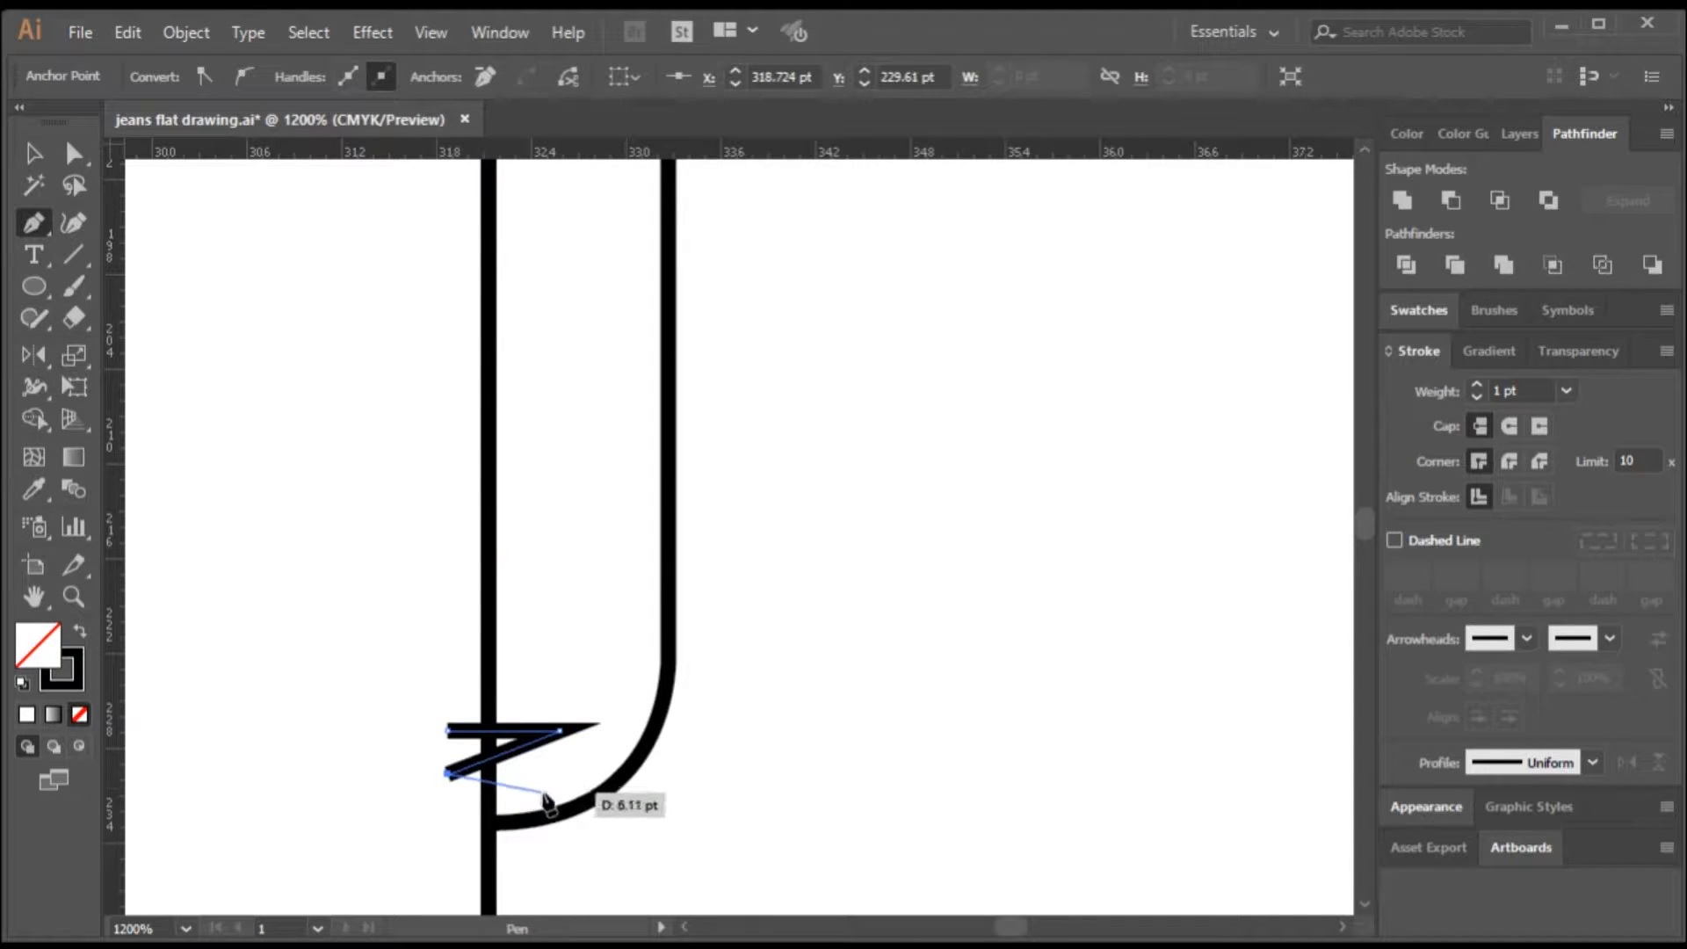
click(542, 793)
click(34, 153)
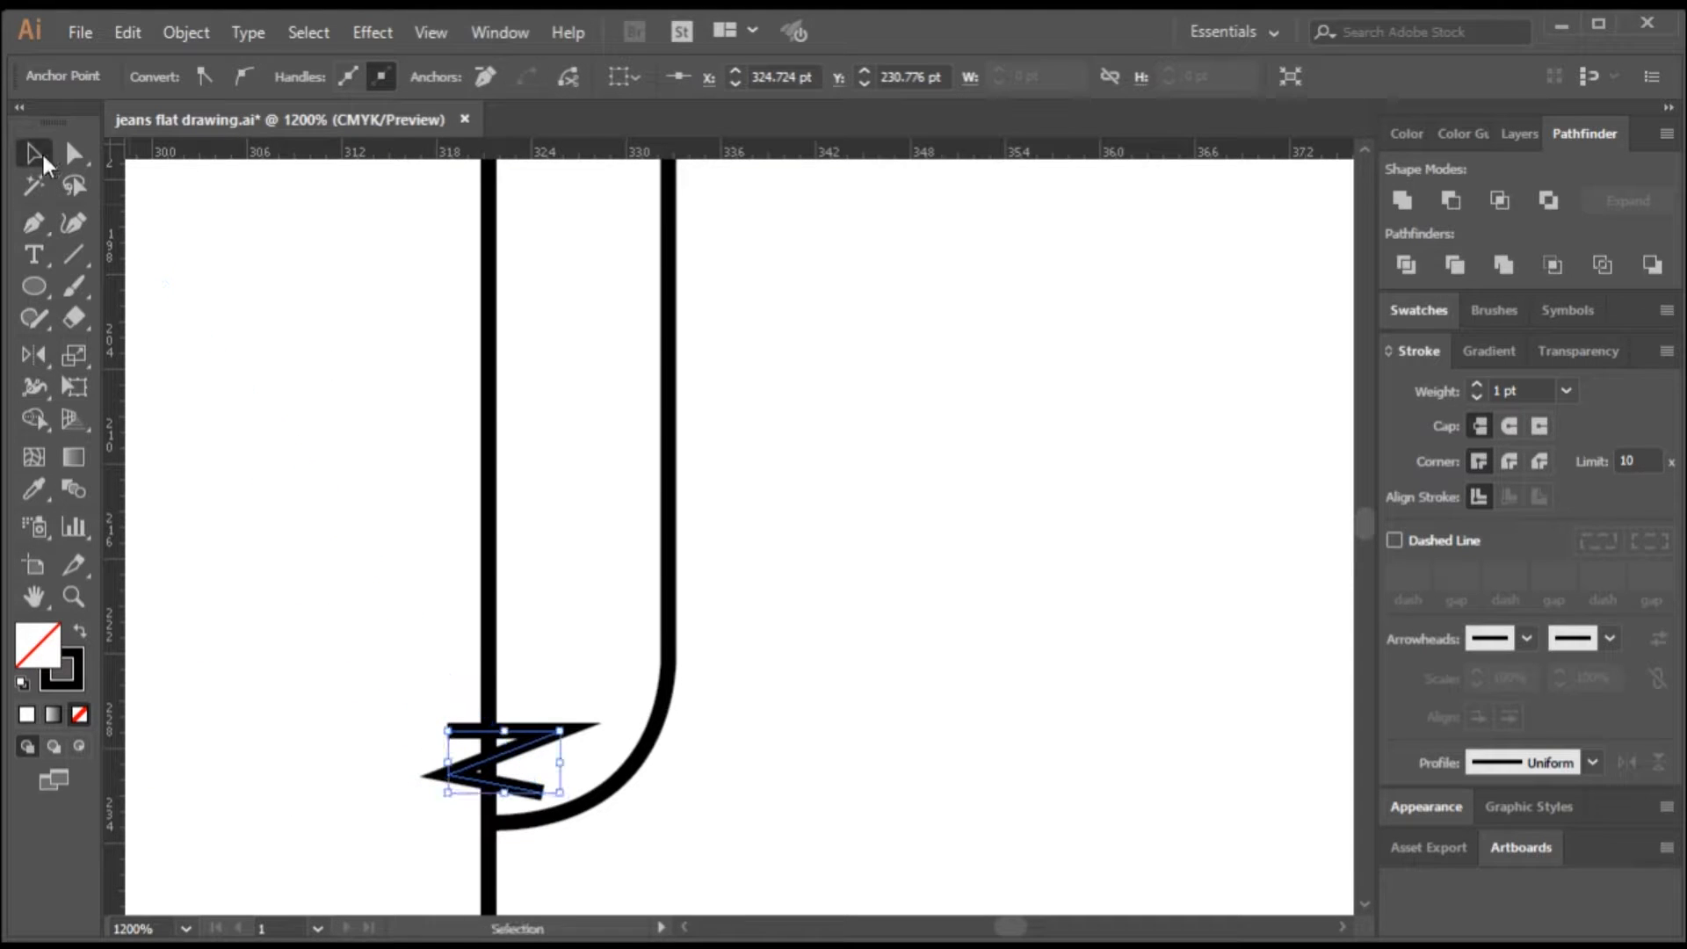
- Apply the thin dashed stitch style of the side seam's topstitching to the fly zigzag with the Eyedropper
scroll(756, 707, down, 2)
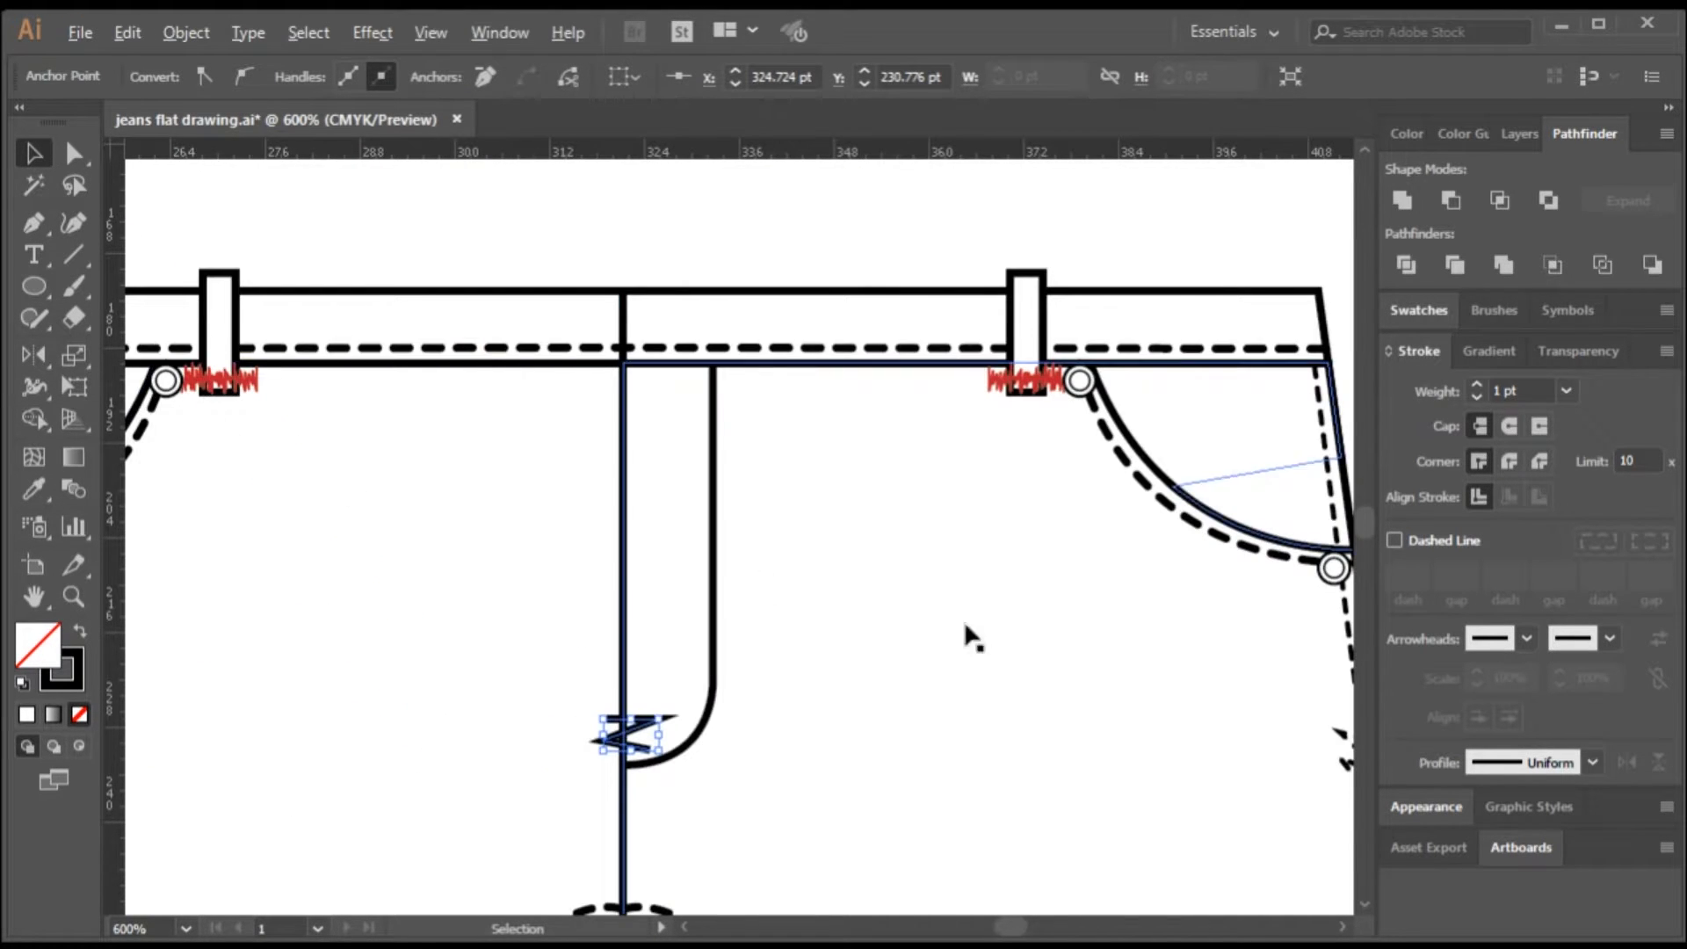
scroll(968, 632, down, 2)
scroll(671, 663, up, 2)
click(230, 631)
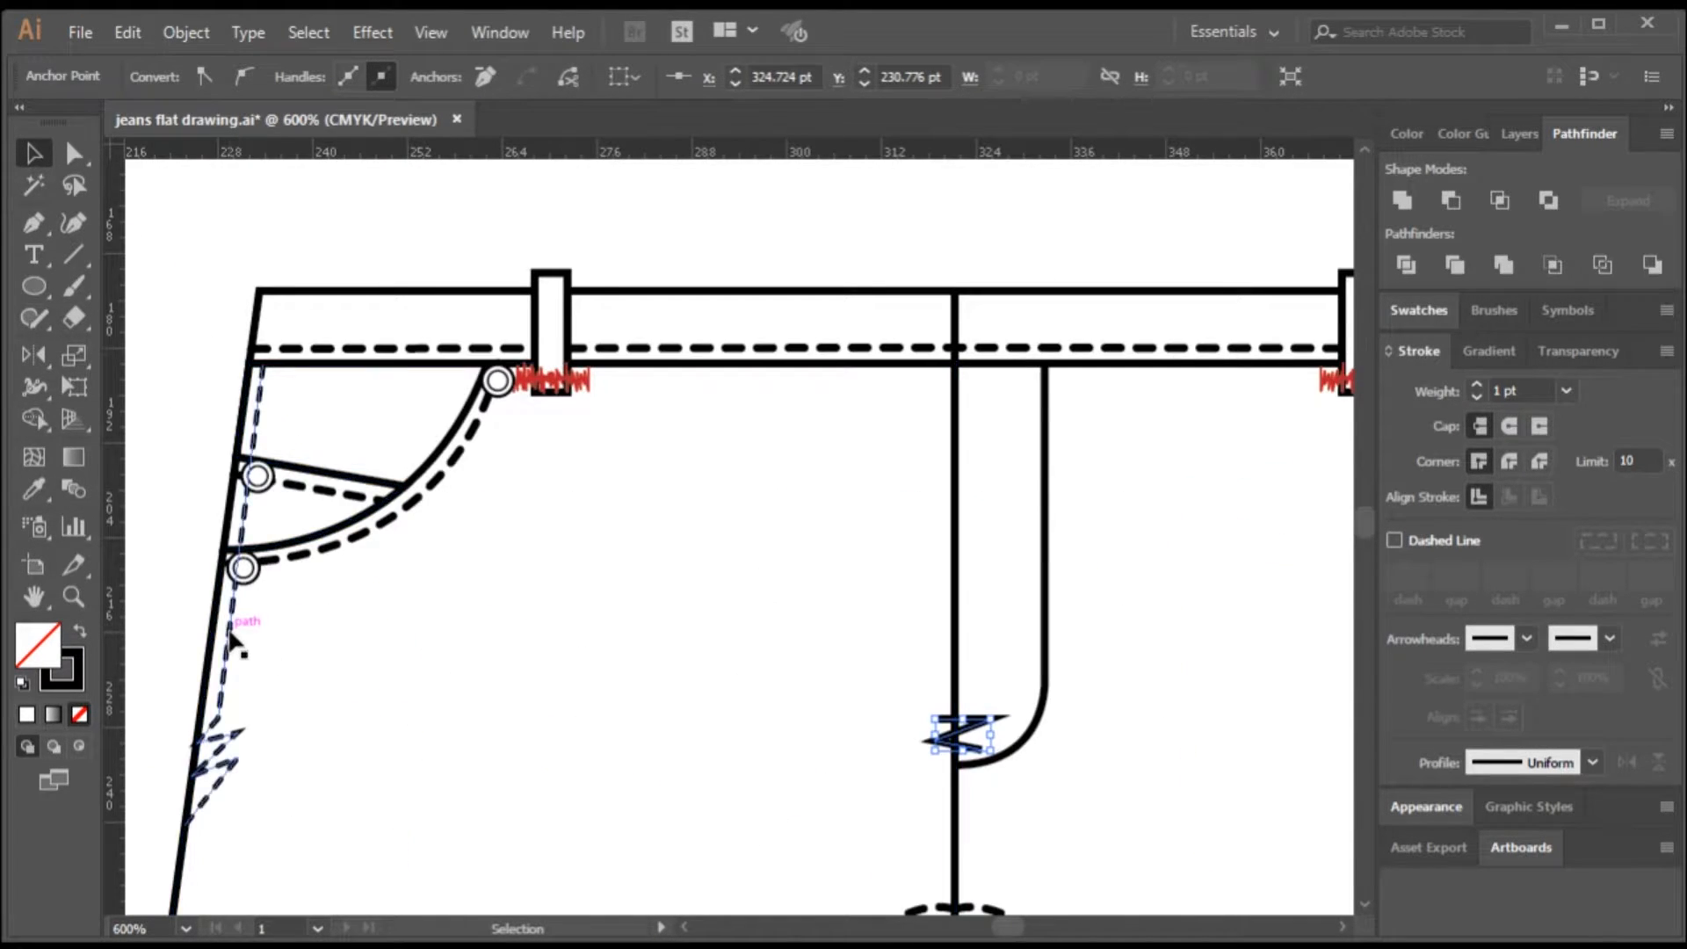
key(i)
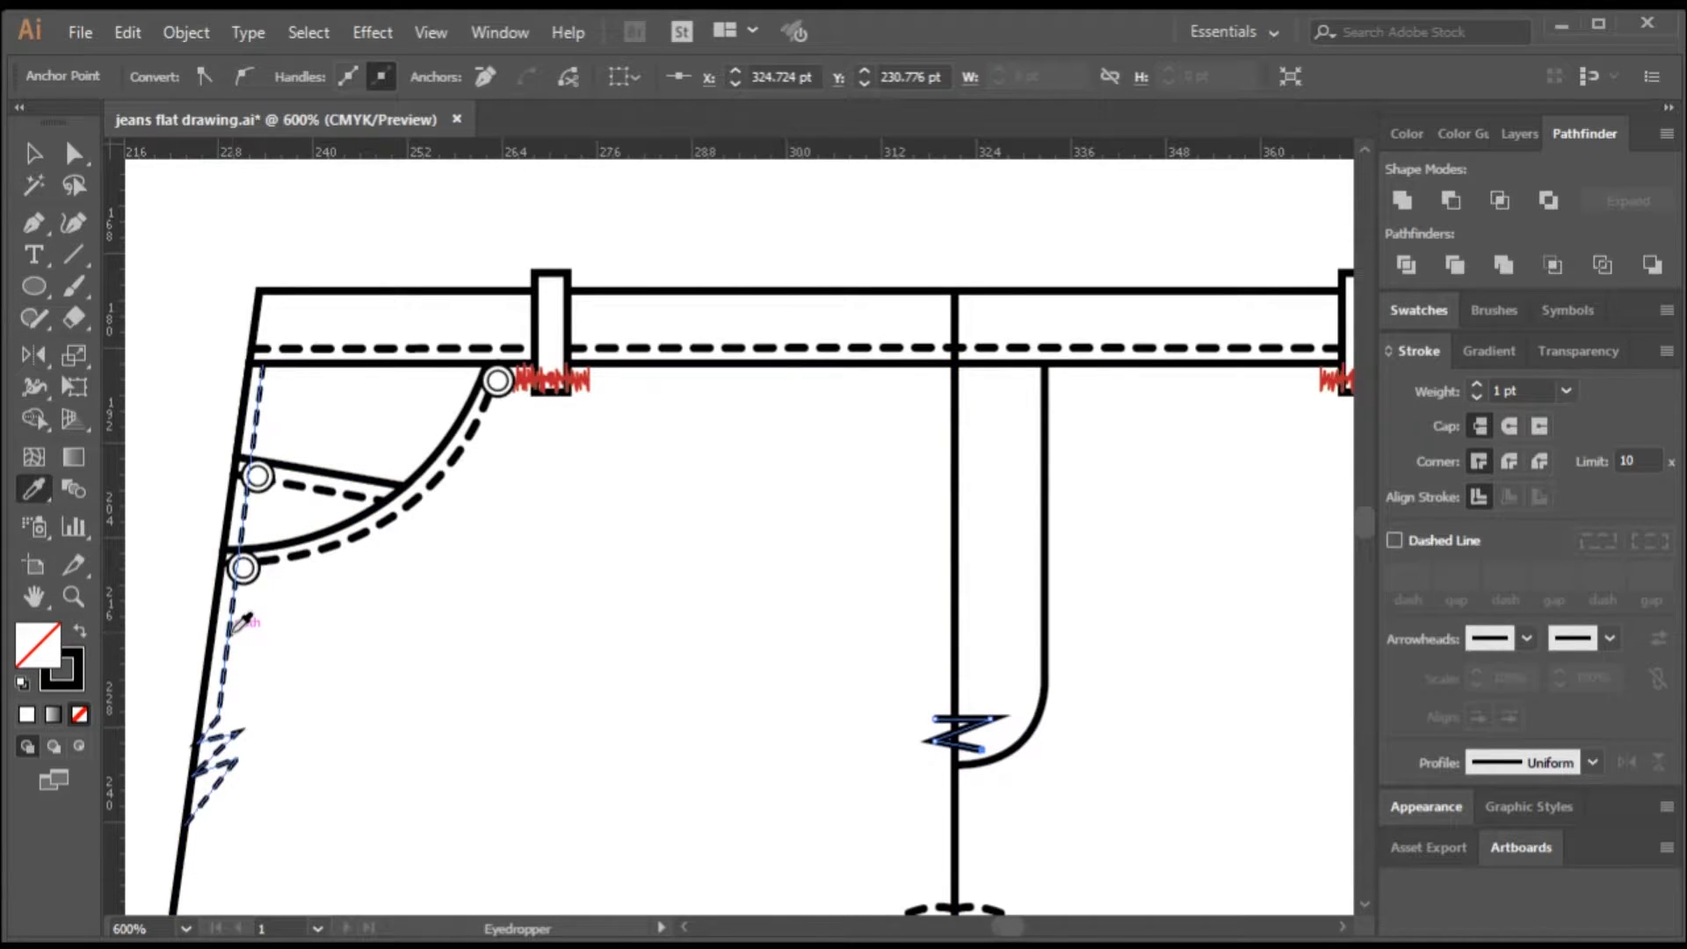
key(ctrl+z)
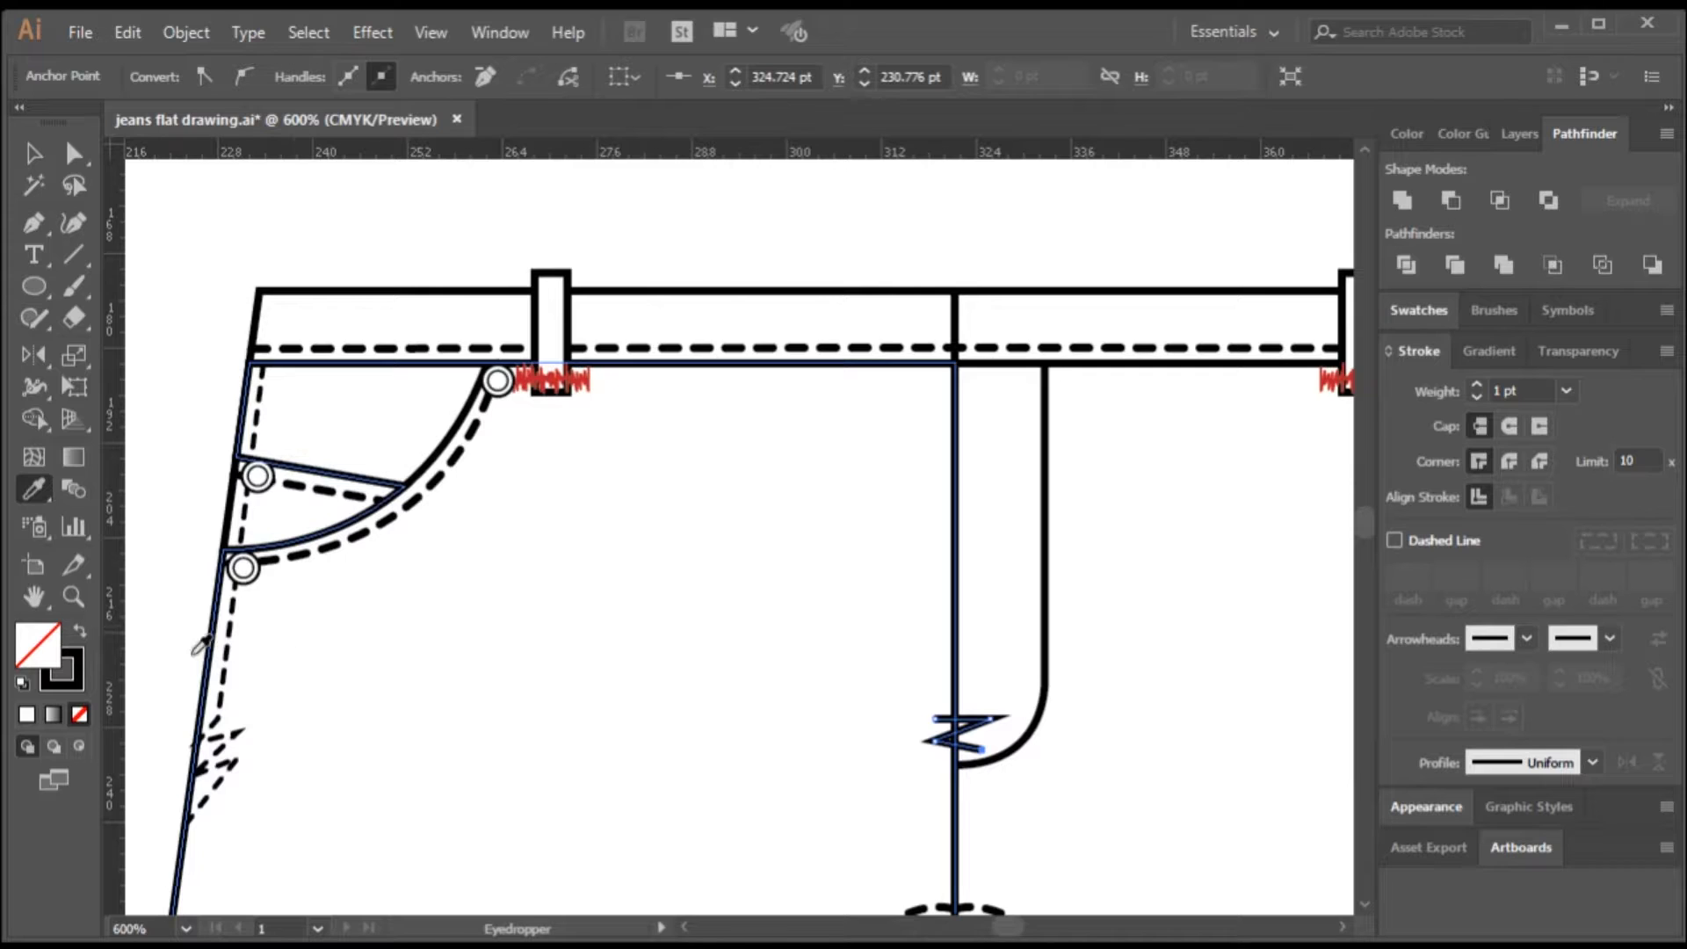
ctrl+click(236, 626)
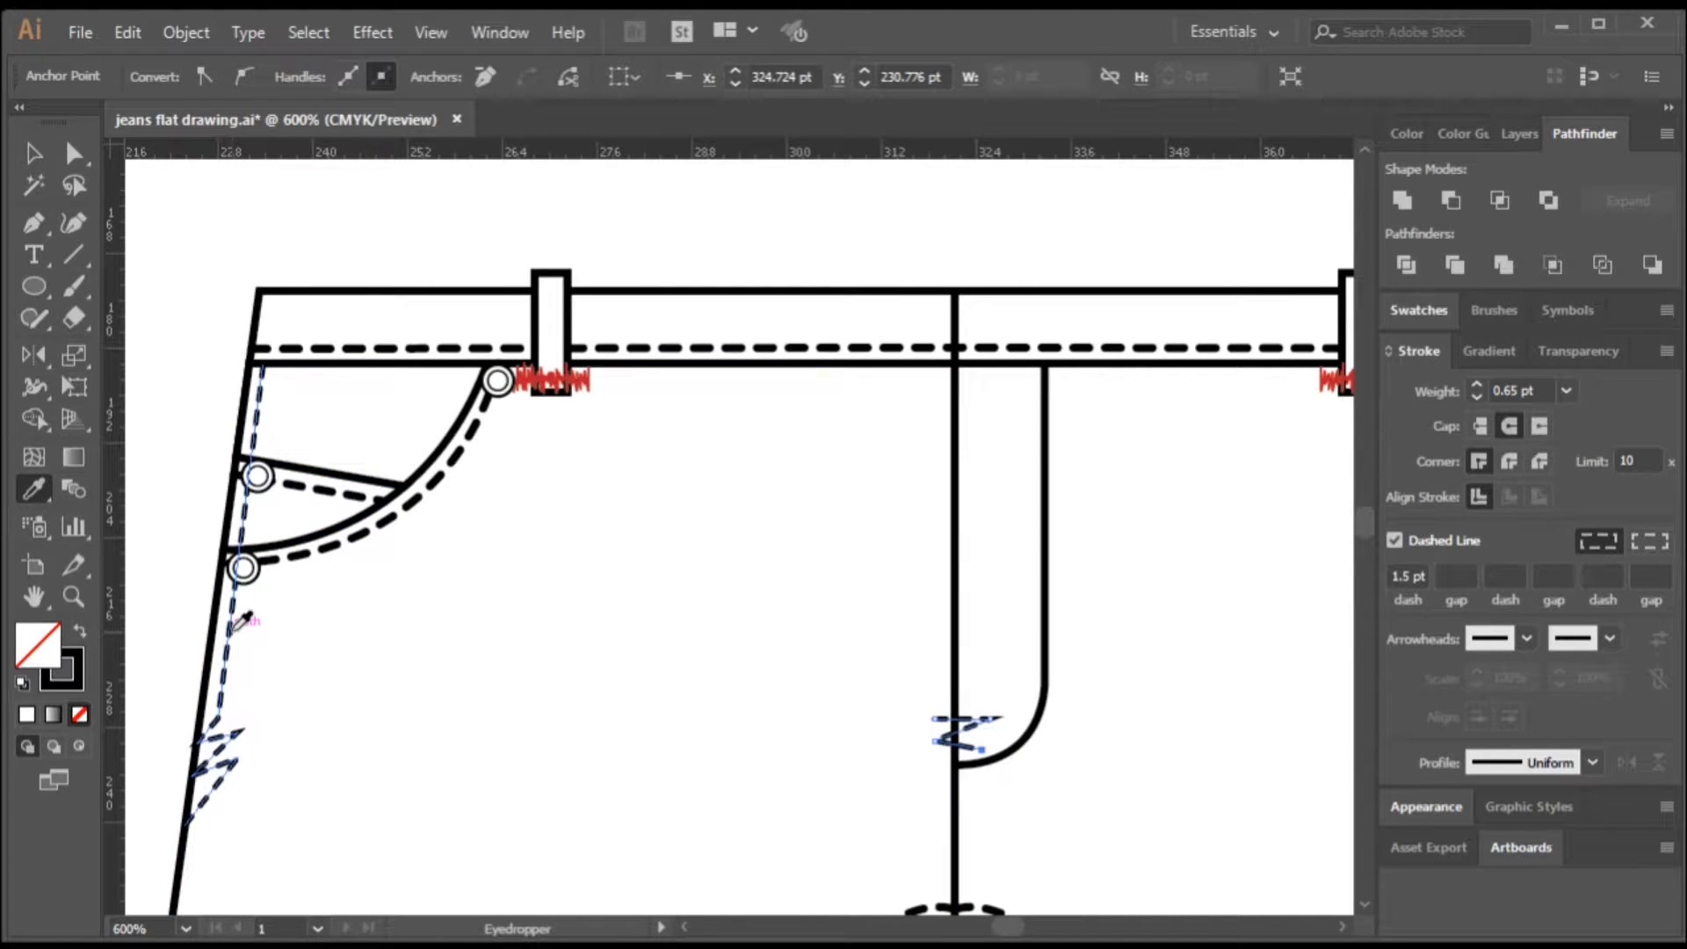
- Flatten the dashed zigzag at the fly's lower end and deselect it
key(v)
scroll(685, 748, right, 5)
scroll(699, 753, down, 1)
scroll(700, 758, down, 1)
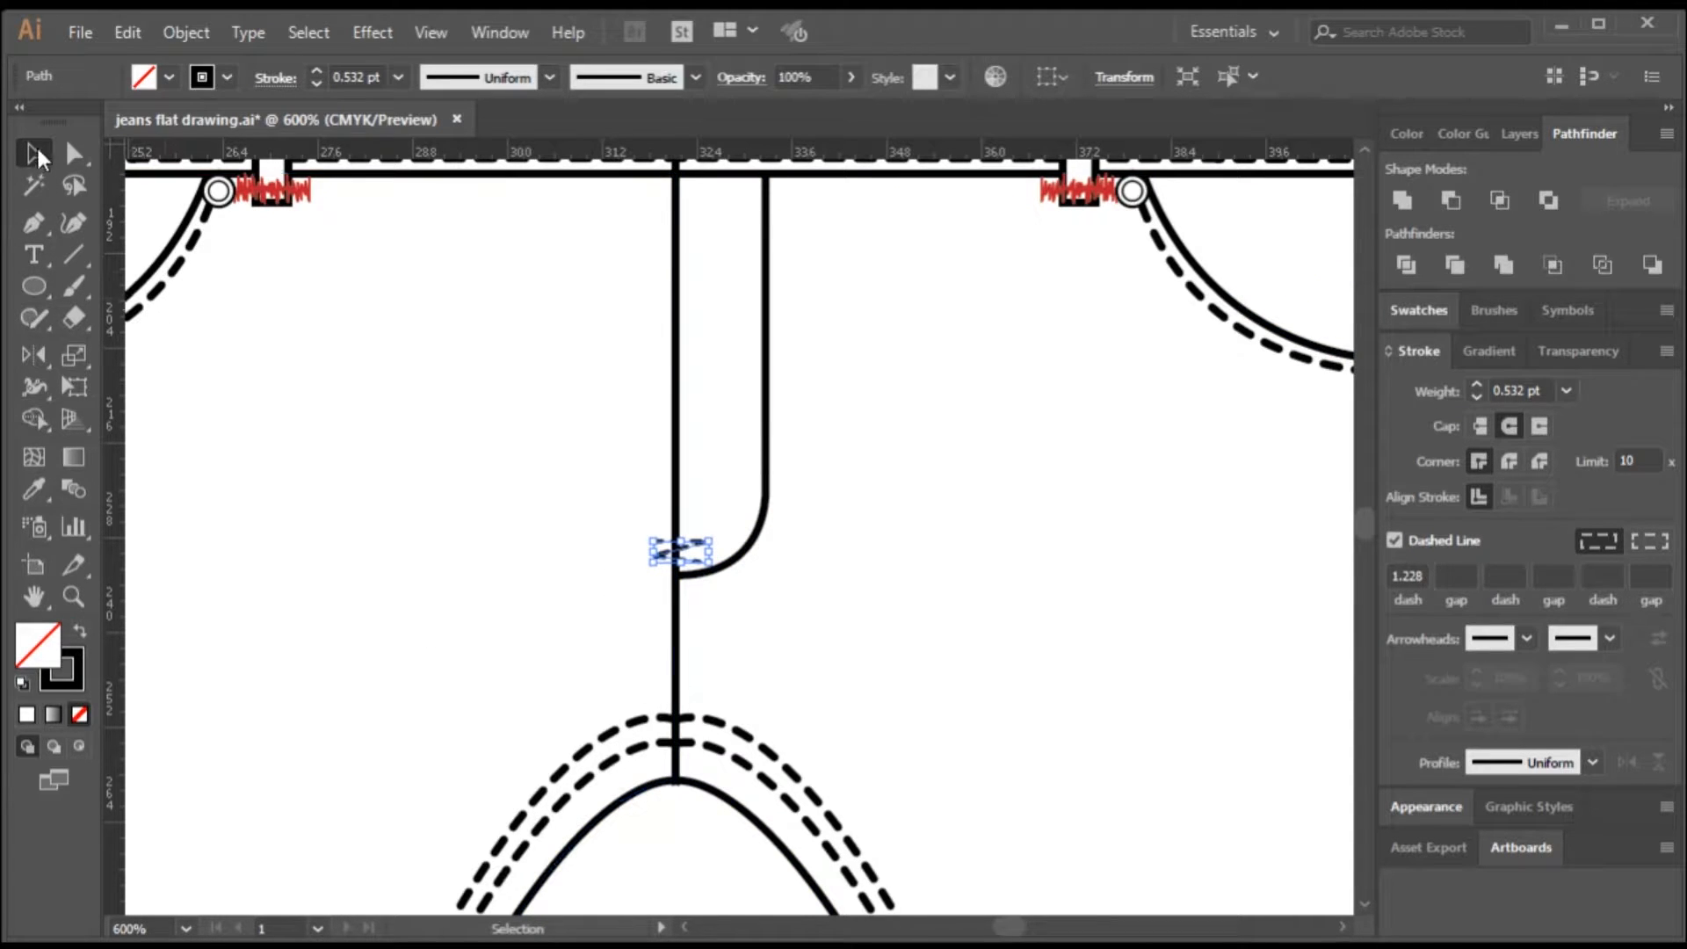
click(318, 448)
- Draw a straight vertical line from the fly's lower curve to the crotch seam, parallel to the centre front
click(71, 251)
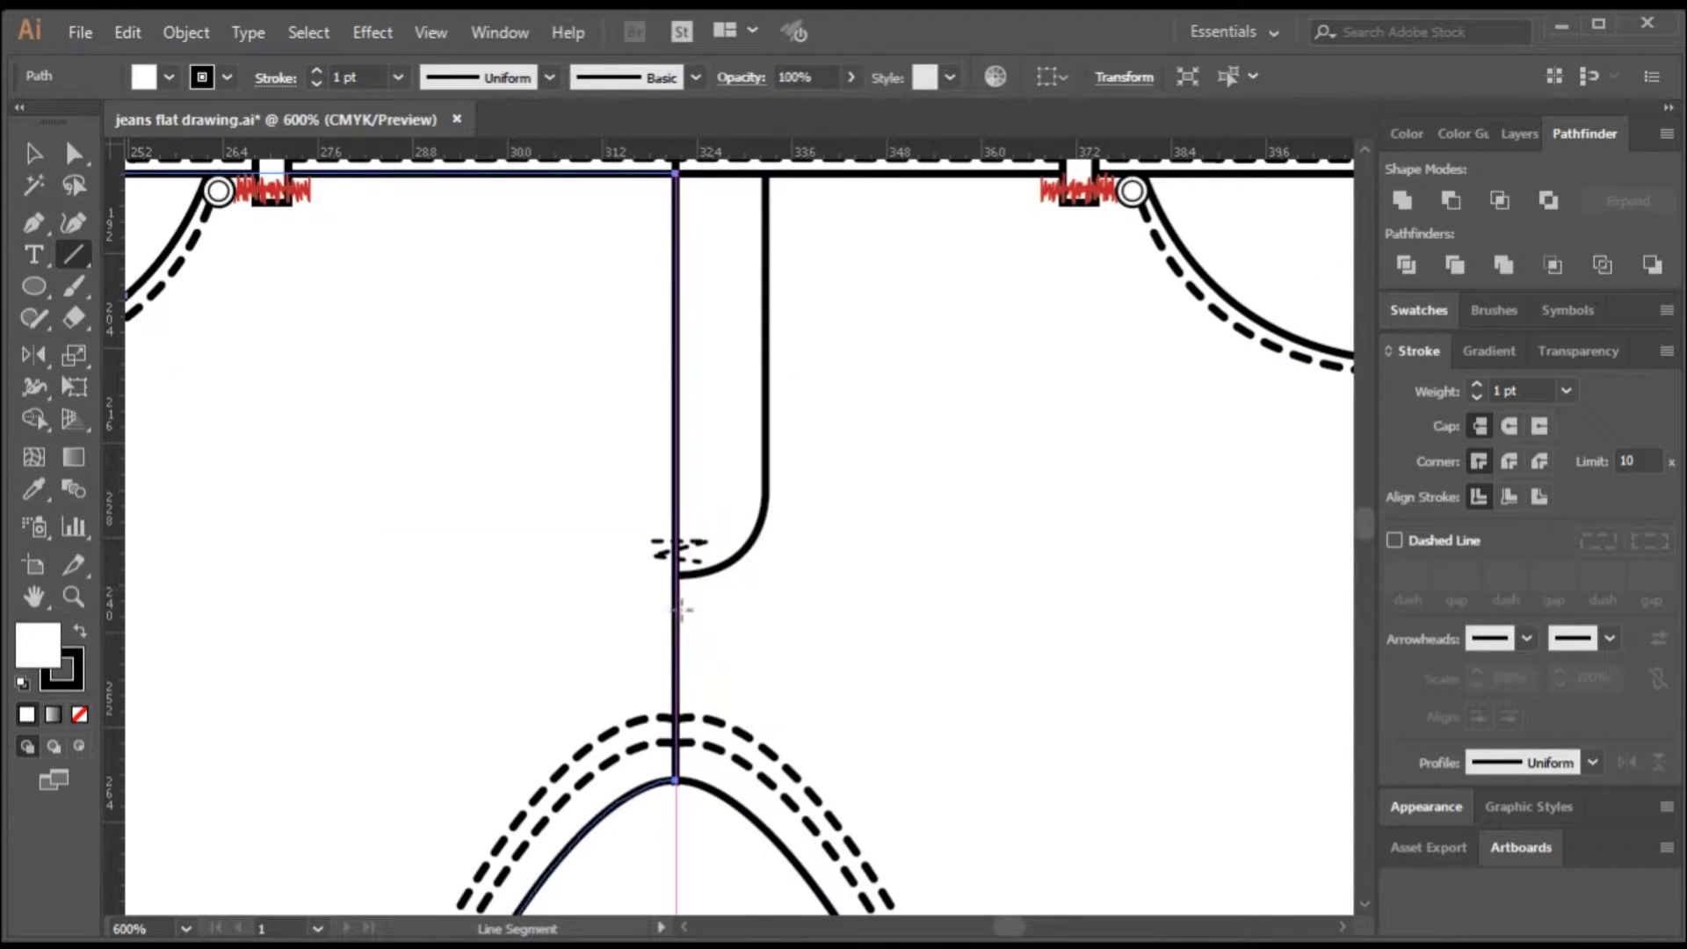
drag(709, 574, 709, 786)
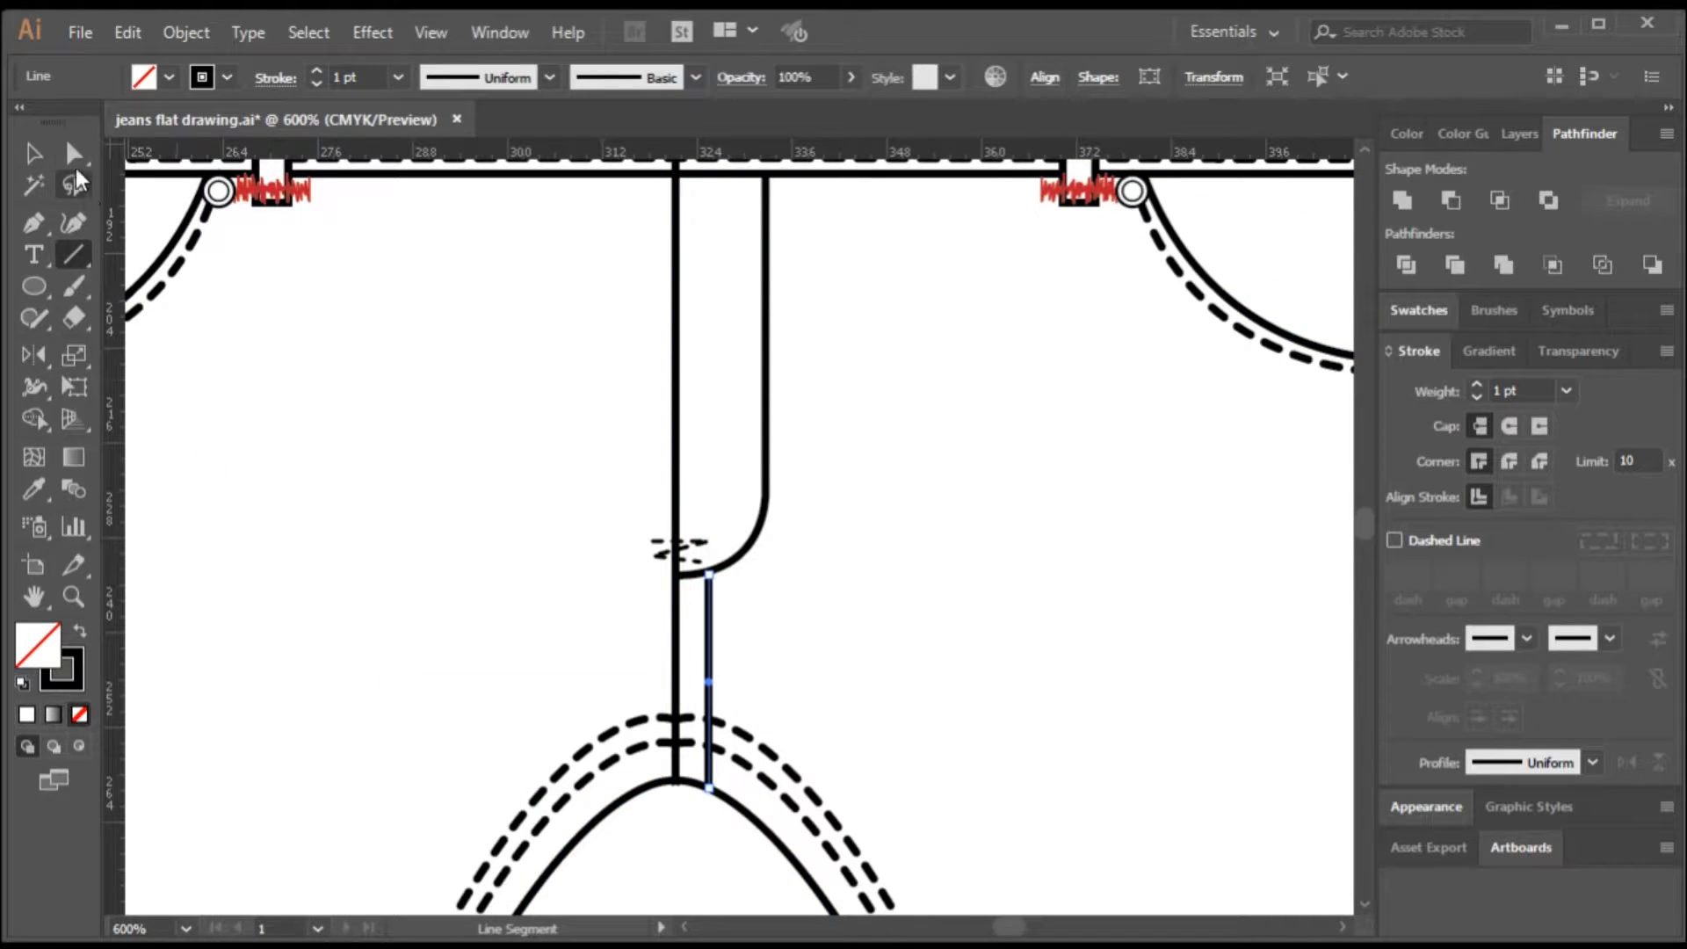
click(33, 154)
- Give the line below the fly the same dashed stitching as the crotch topstitches with the Eyedropper, and deselect it
click(797, 732)
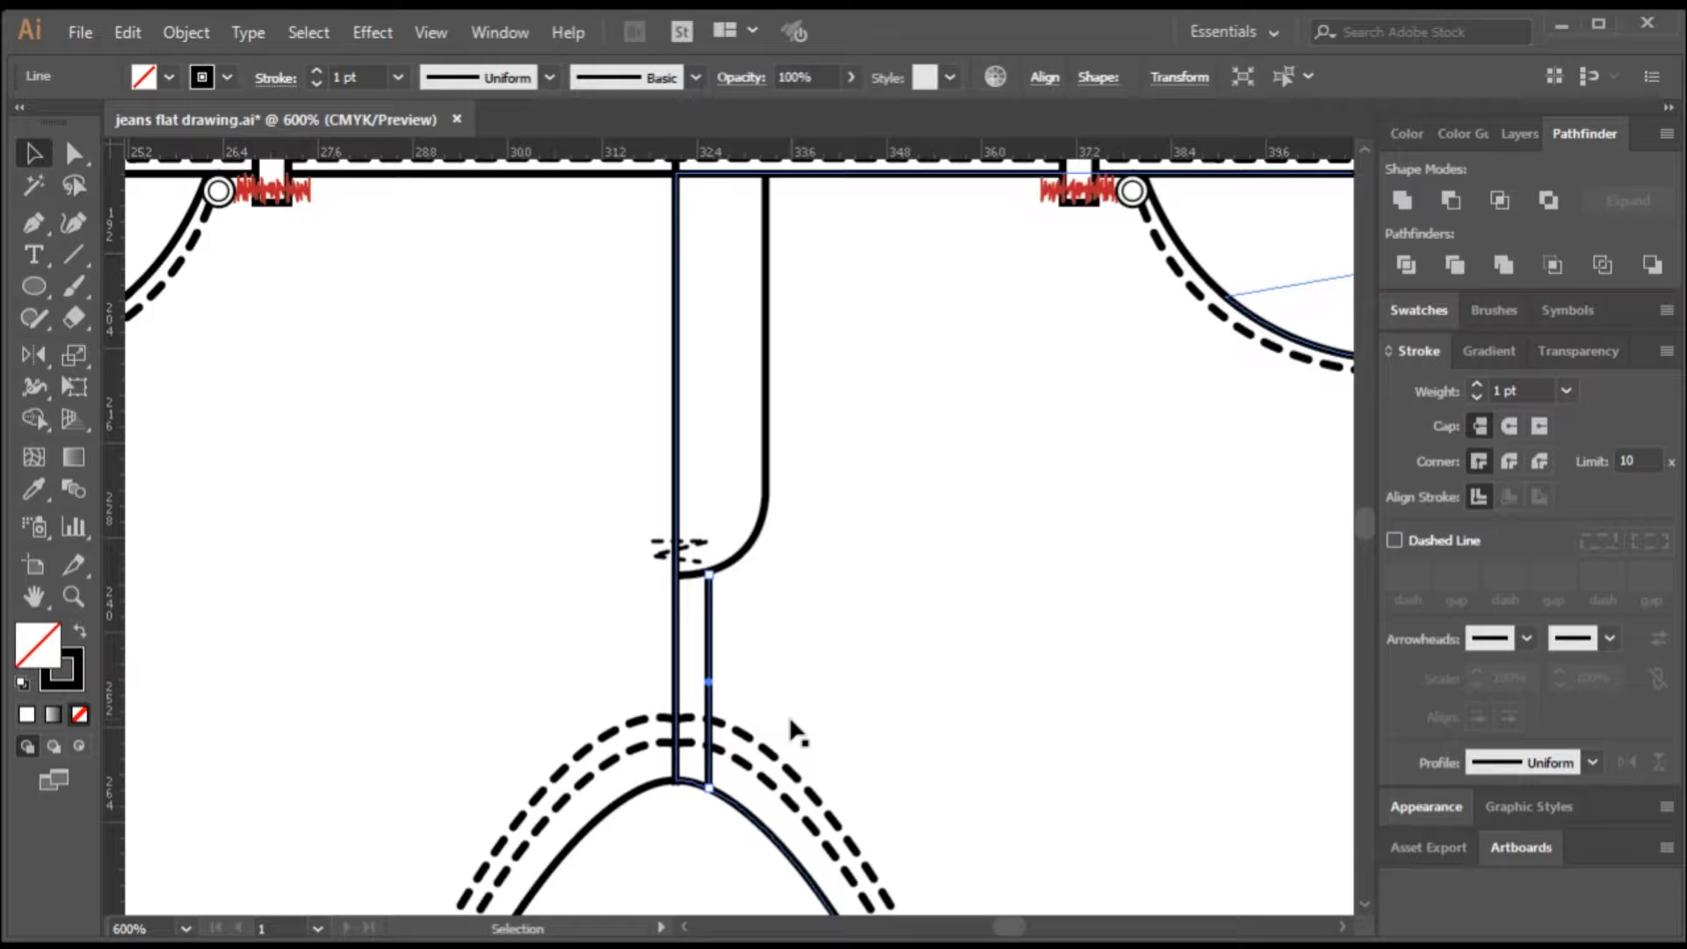
key(i)
click(798, 754)
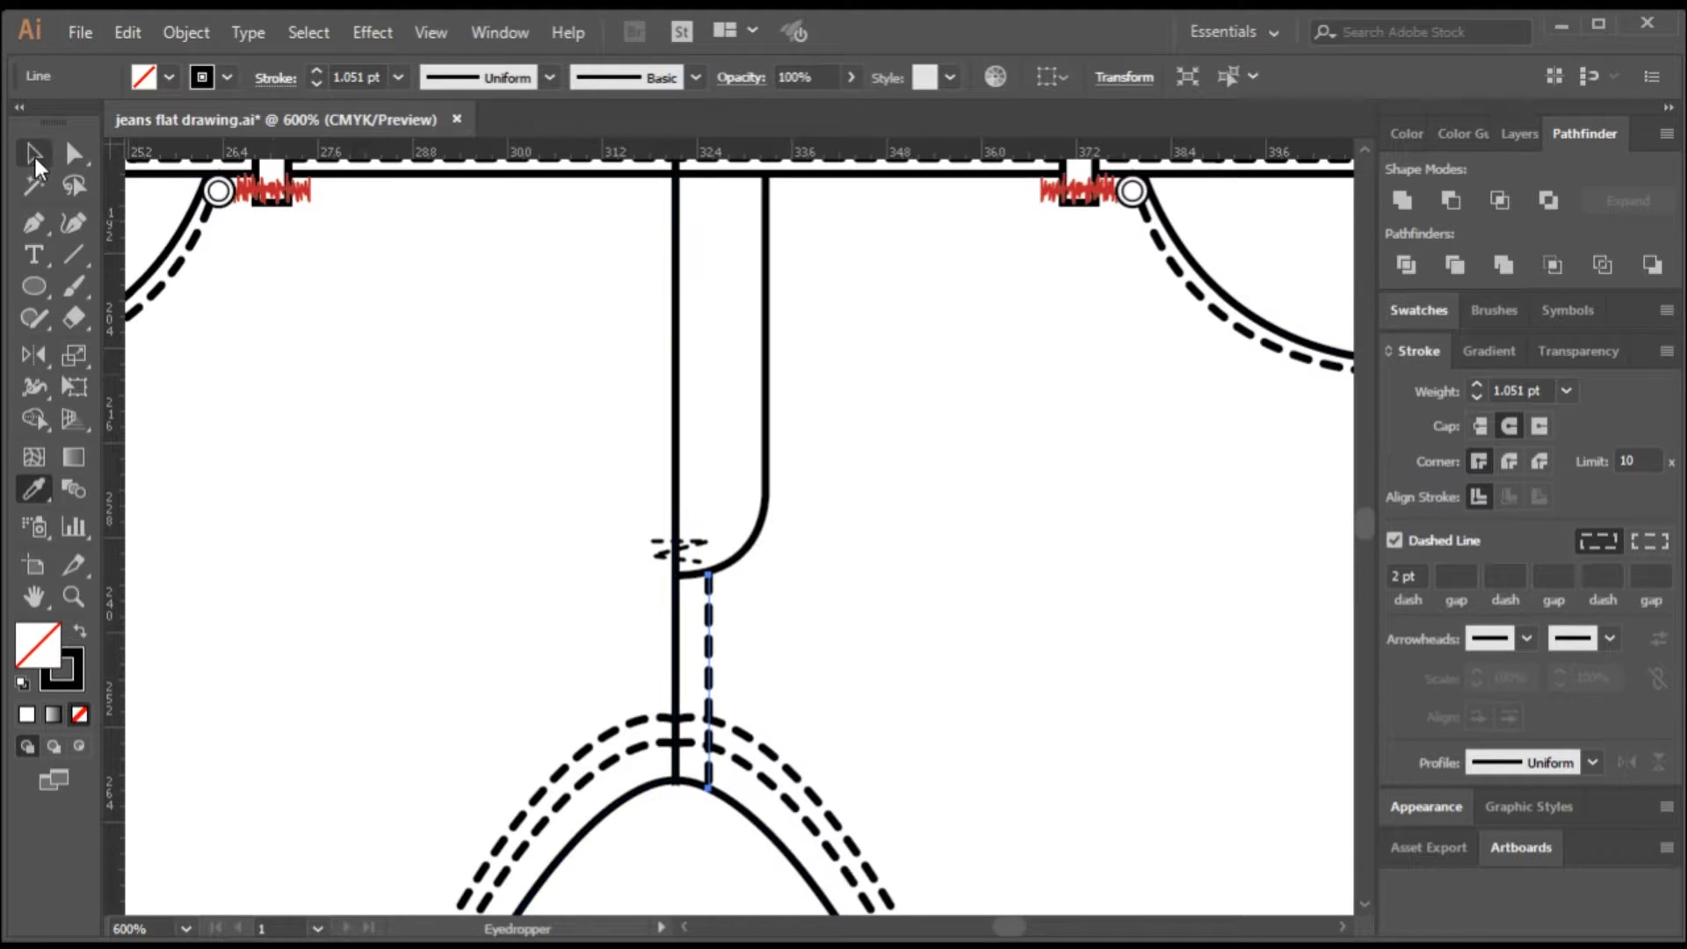
click(33, 154)
scroll(839, 758, down, 3)
click(826, 743)
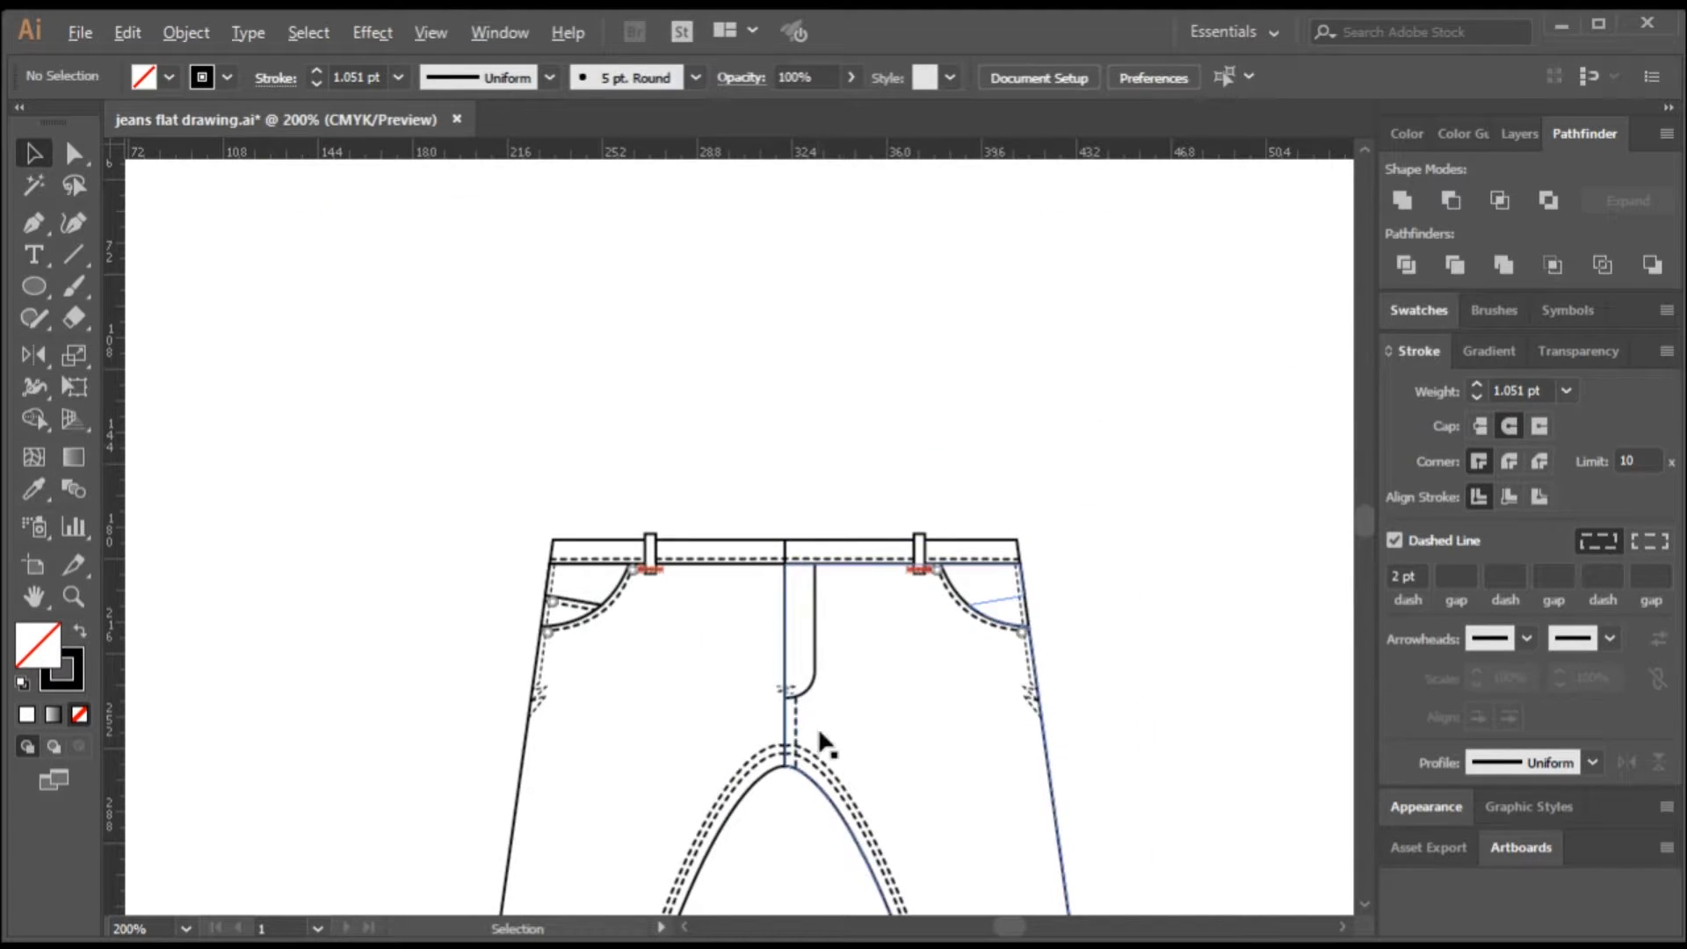
- Copy a pocket rivet onto the waistband above the fly and enlarge it as the waist button
scroll(822, 738, up, 2)
scroll(471, 565, down, 2)
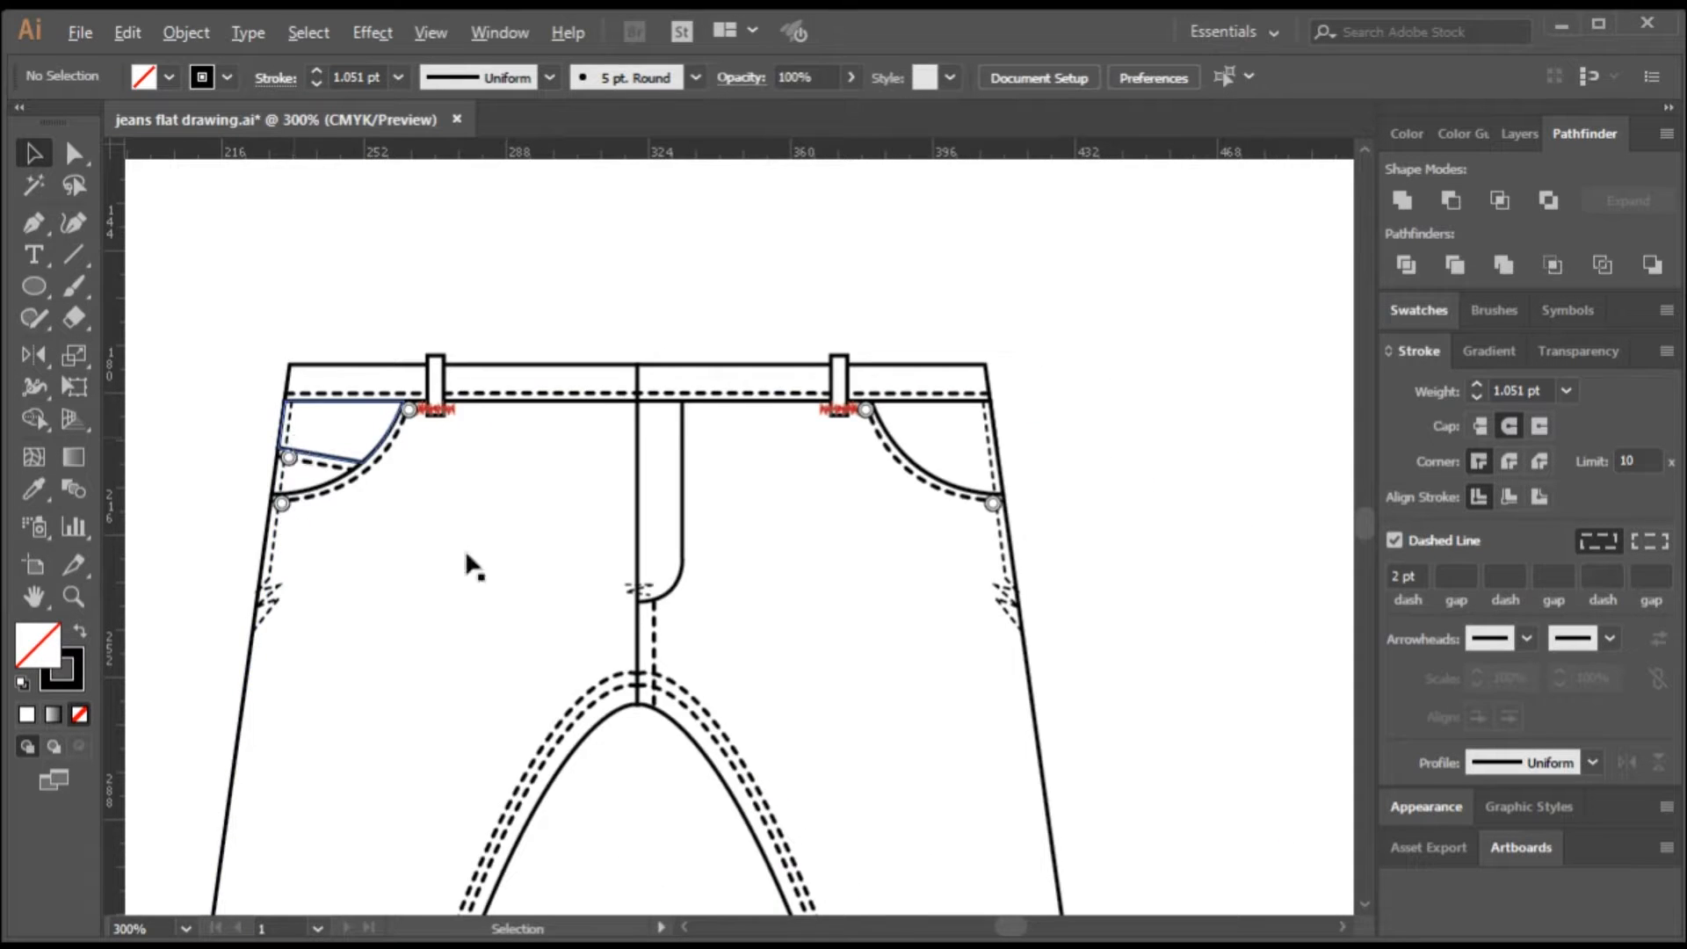
scroll(568, 399, up, 5)
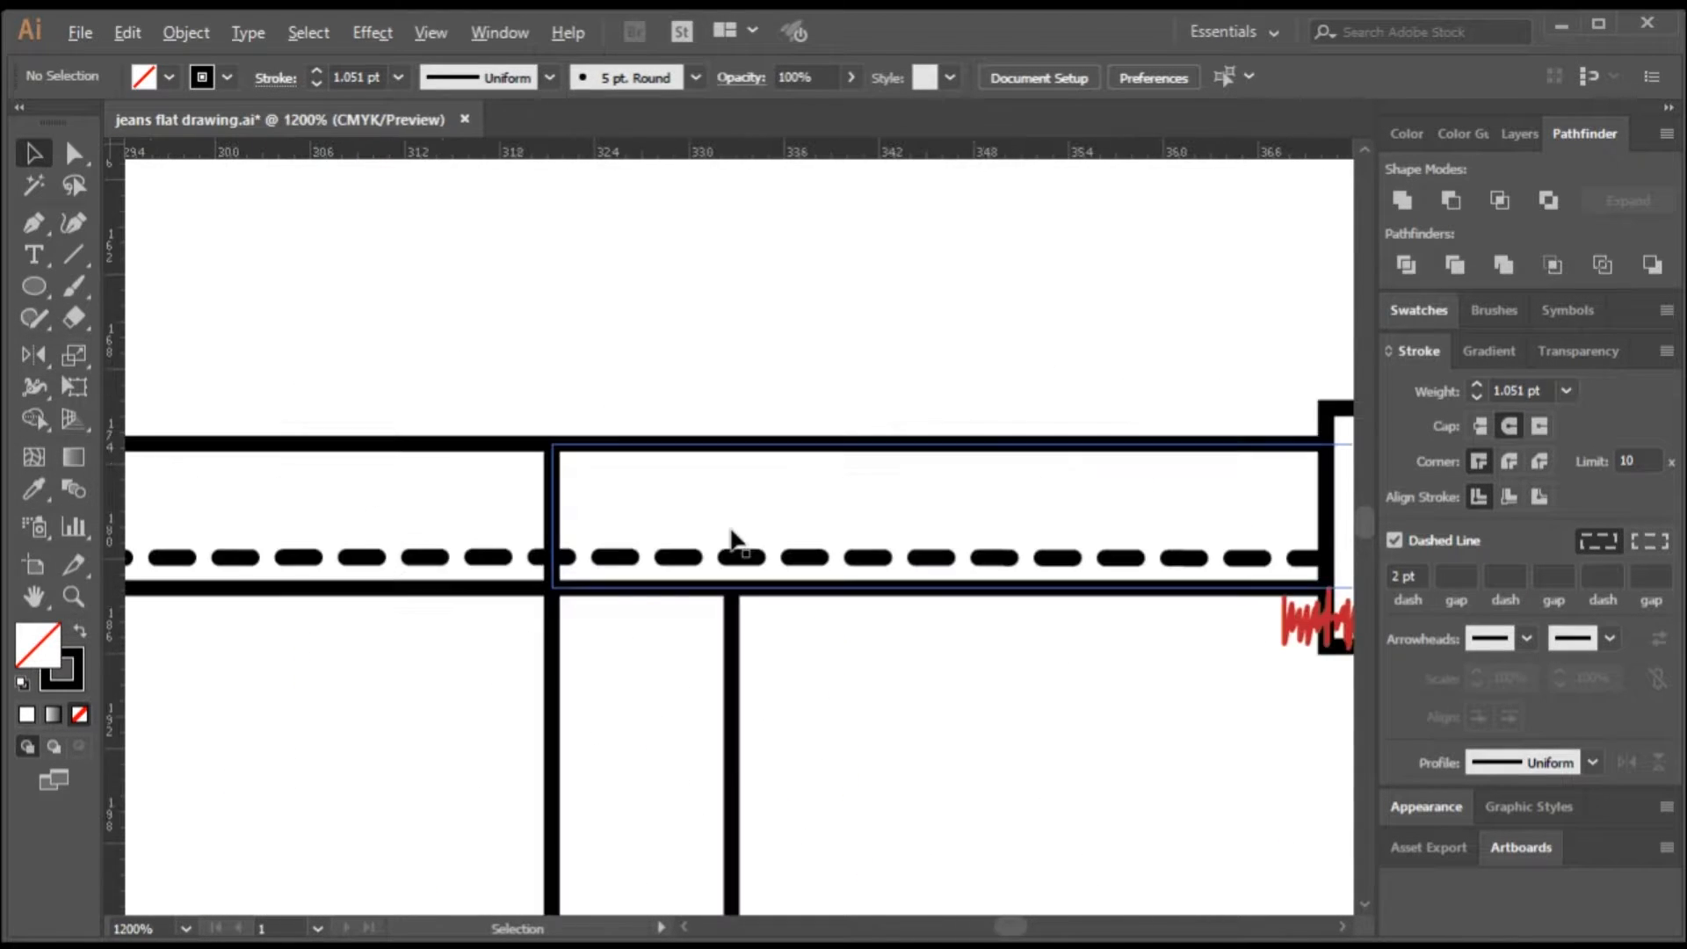
scroll(695, 510, down, 2)
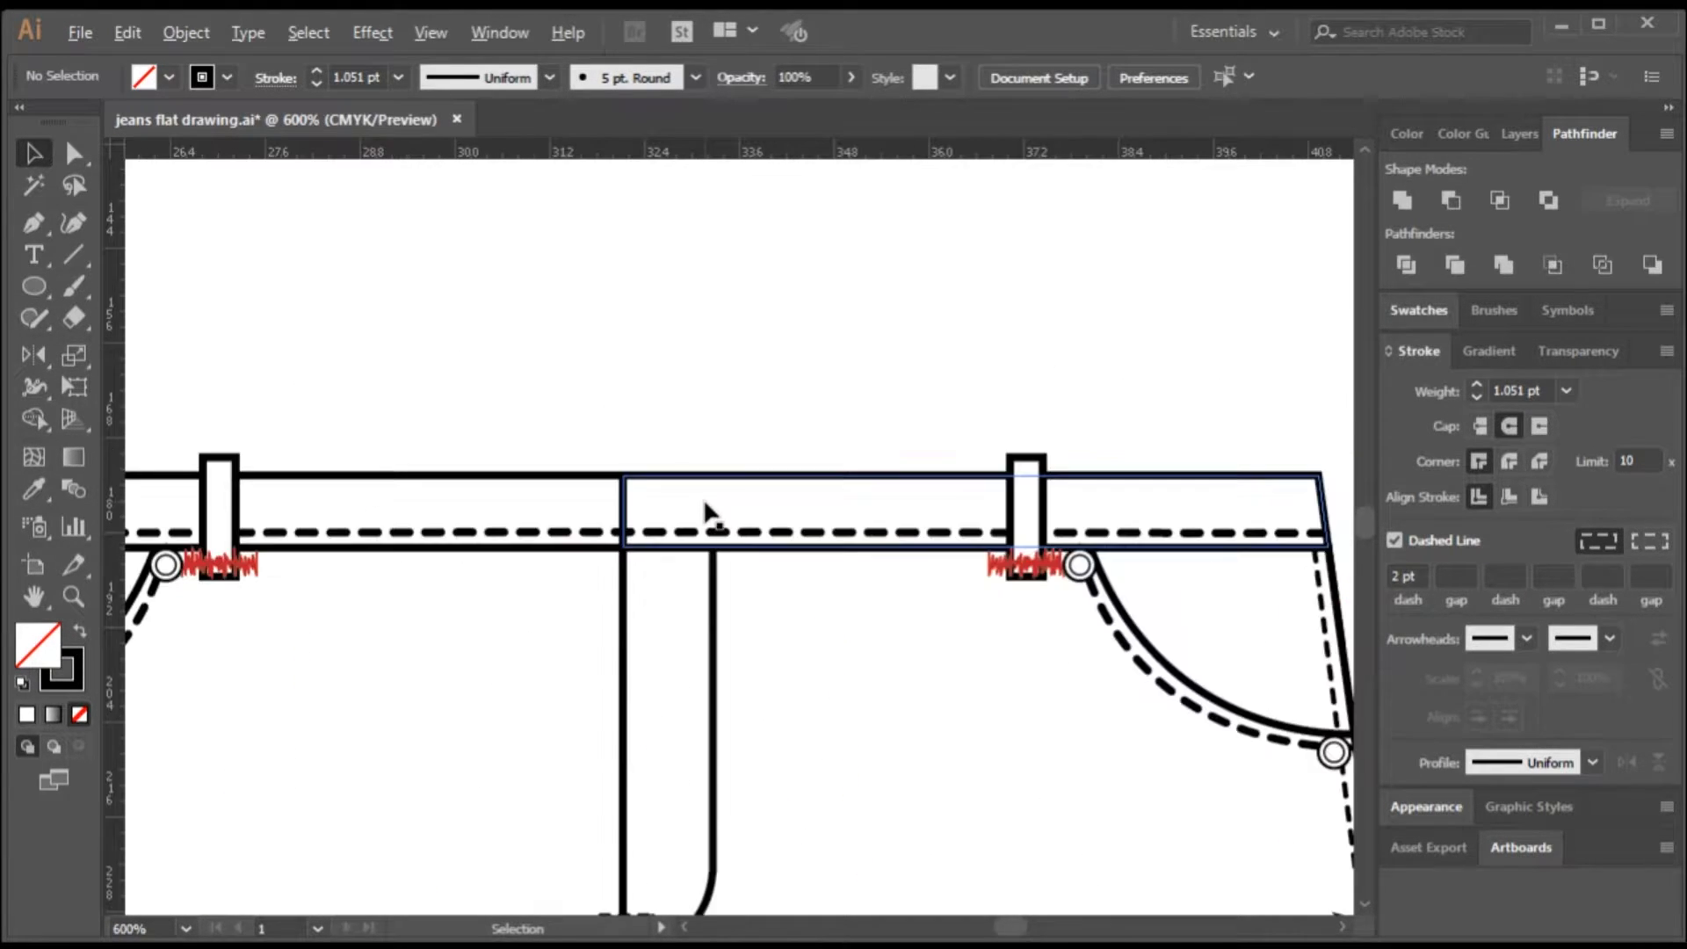
drag(1080, 576, 708, 514)
click(716, 468)
scroll(708, 508, up, 2)
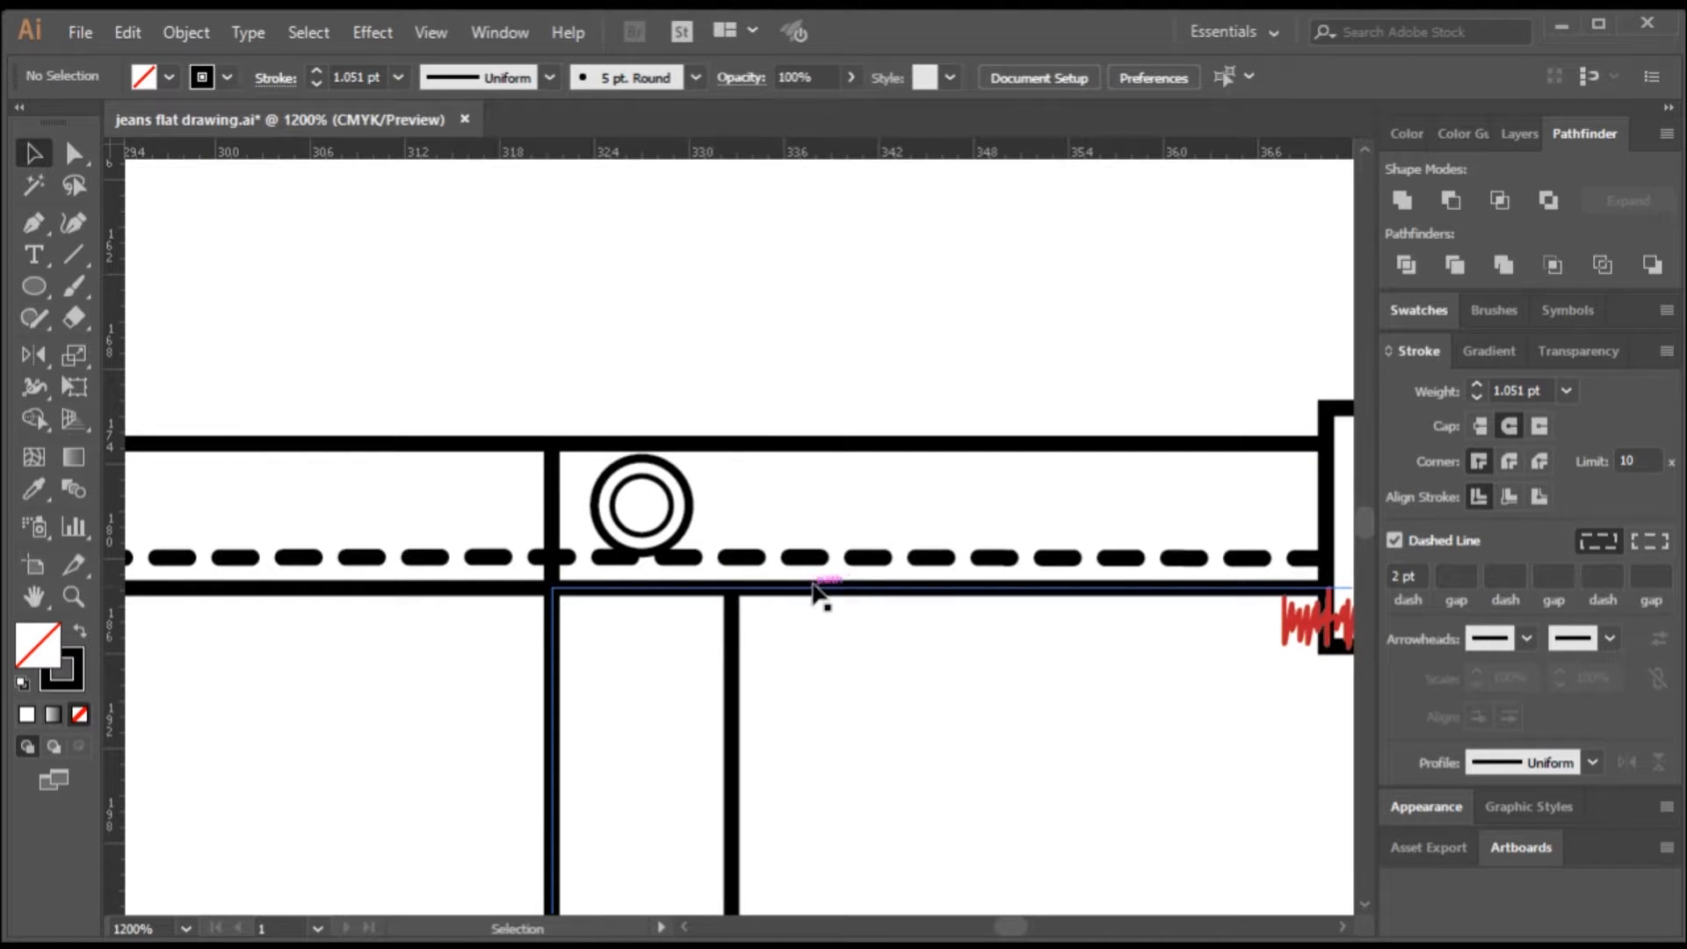
- Copy the red bartack zigzag from the belt loop onto the waistband, centred behind the button as the buttonhole
mouse_move(1285, 620)
mouse_down()
mouse_move(1193, 610)
mouse_move(829, 486)
mouse_move(606, 510)
mouse_up()
drag(715, 508, 717, 520)
click(757, 364)
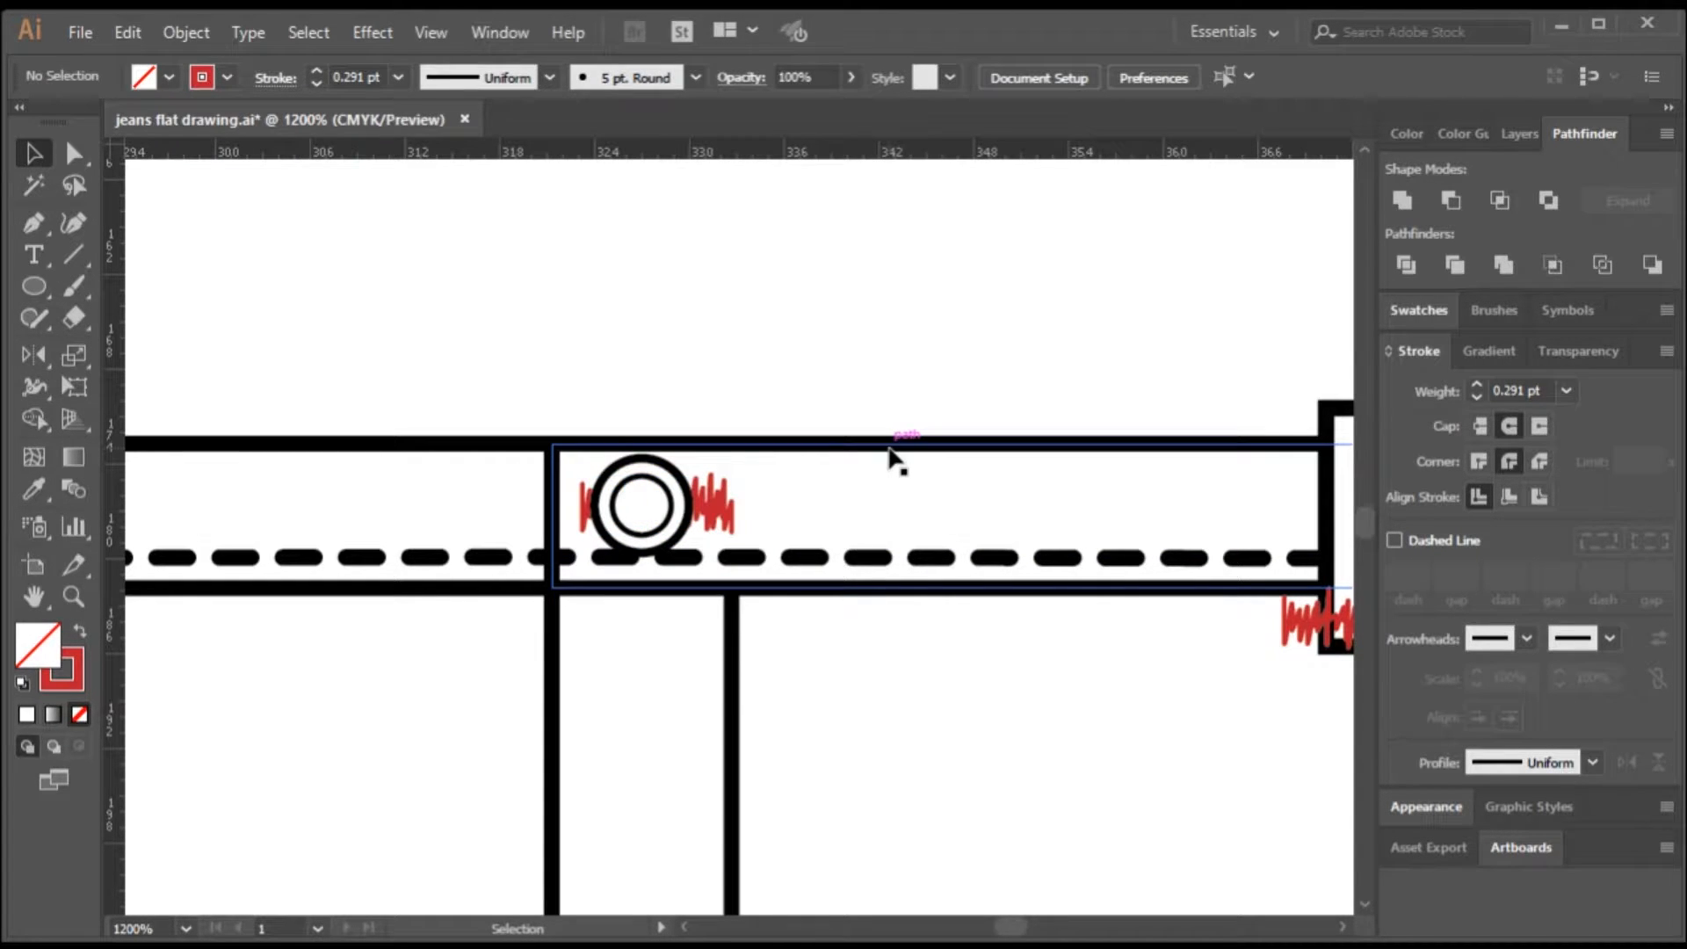
- Duplicate the front belt loop on the coin-pocket side twice, placing one copy beside it and one over the centre front line
scroll(892, 457, down, 4)
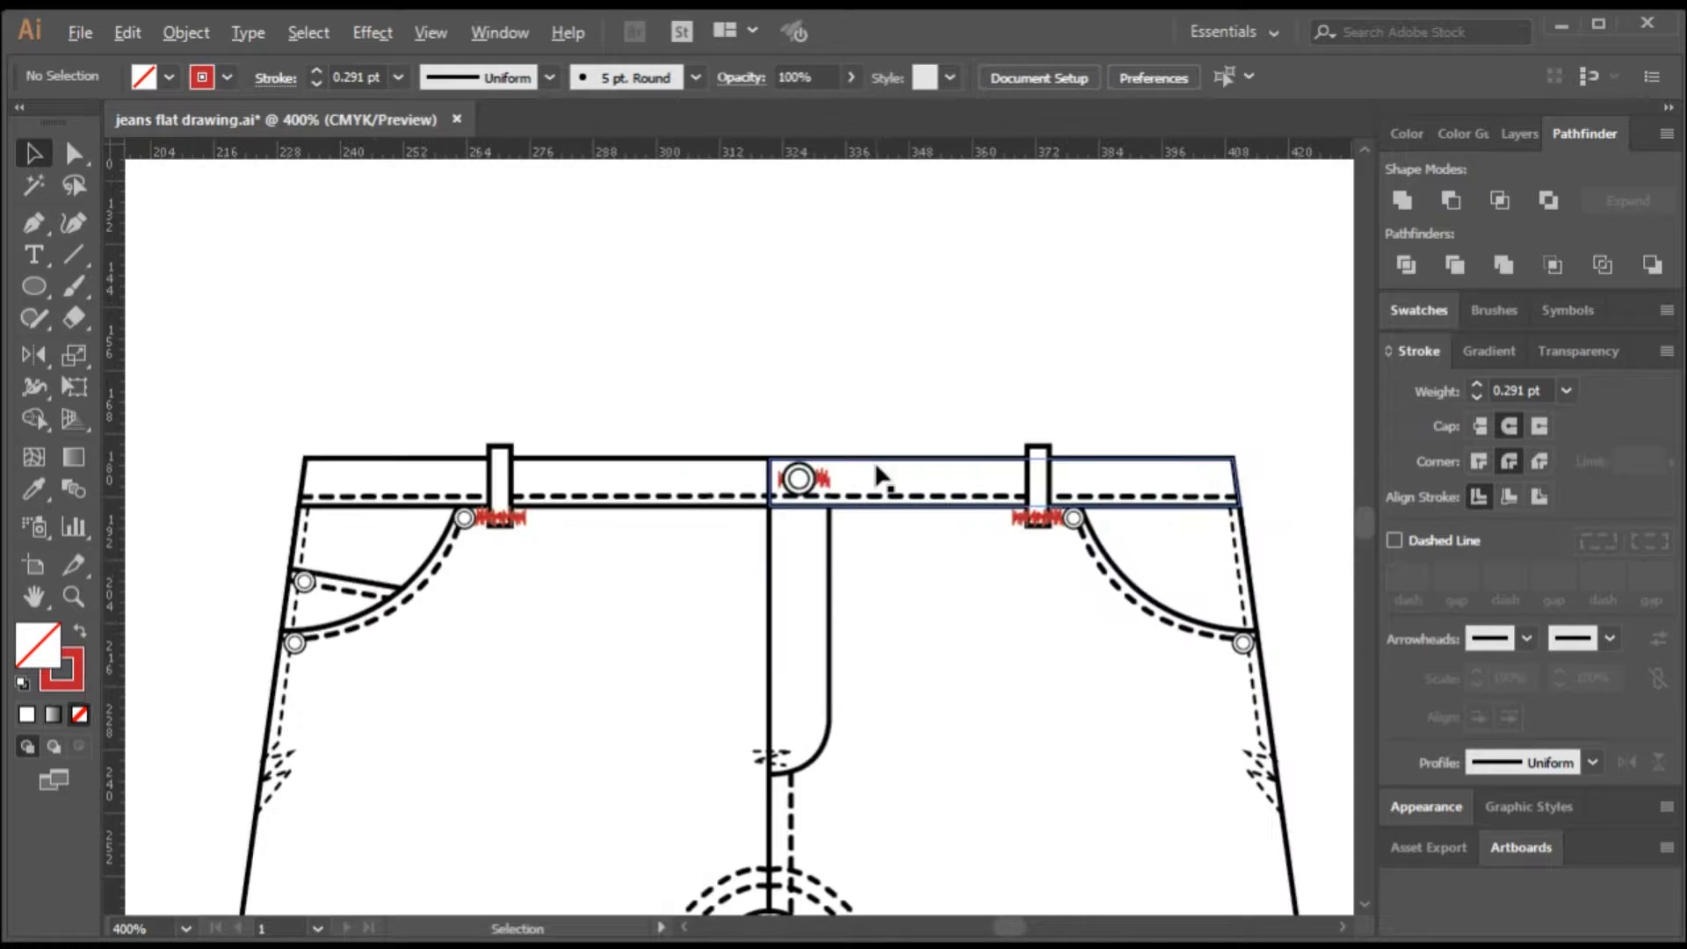
scroll(892, 645, down, 1)
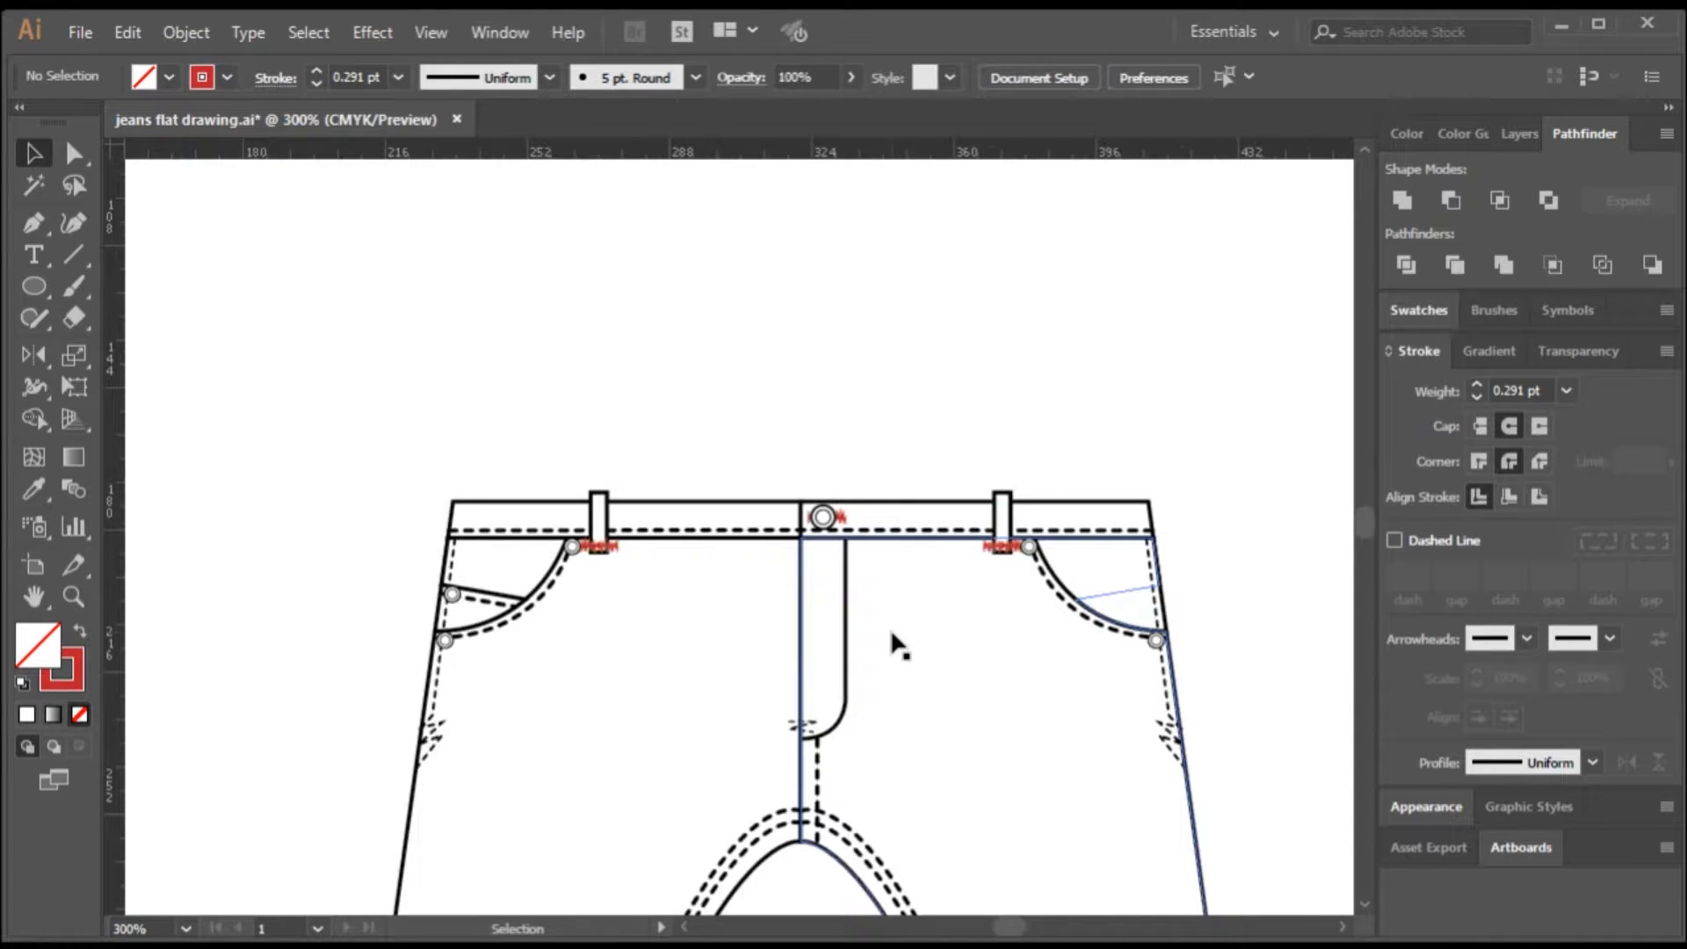
scroll(839, 457, up, 2)
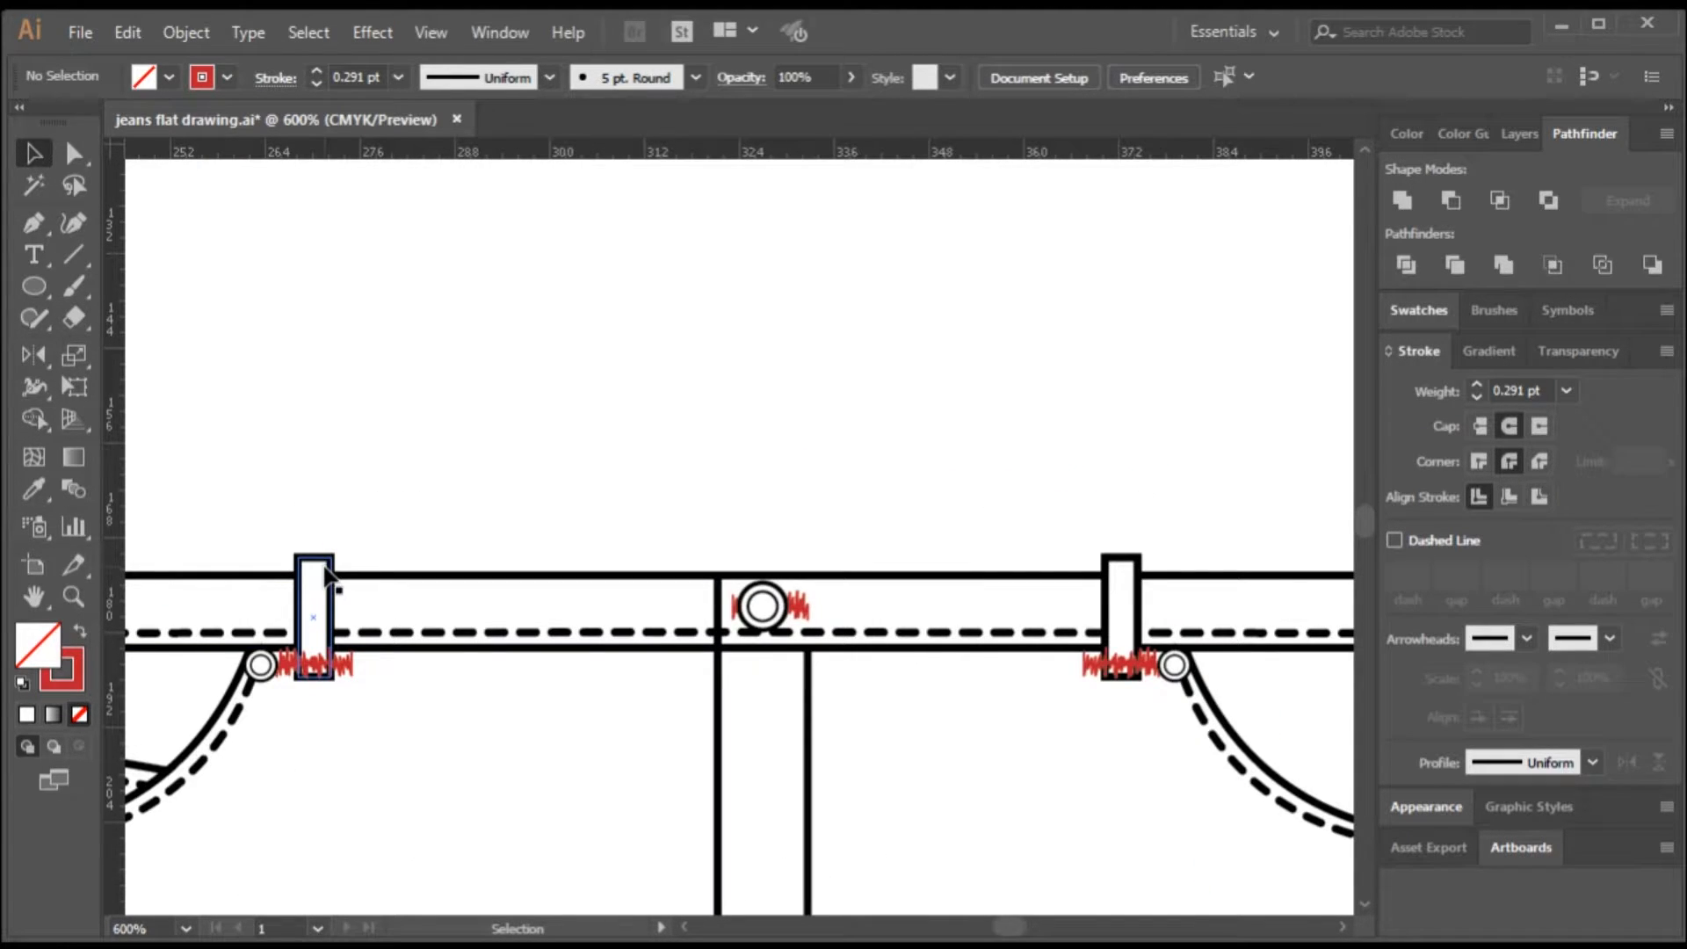
drag(330, 569, 733, 631)
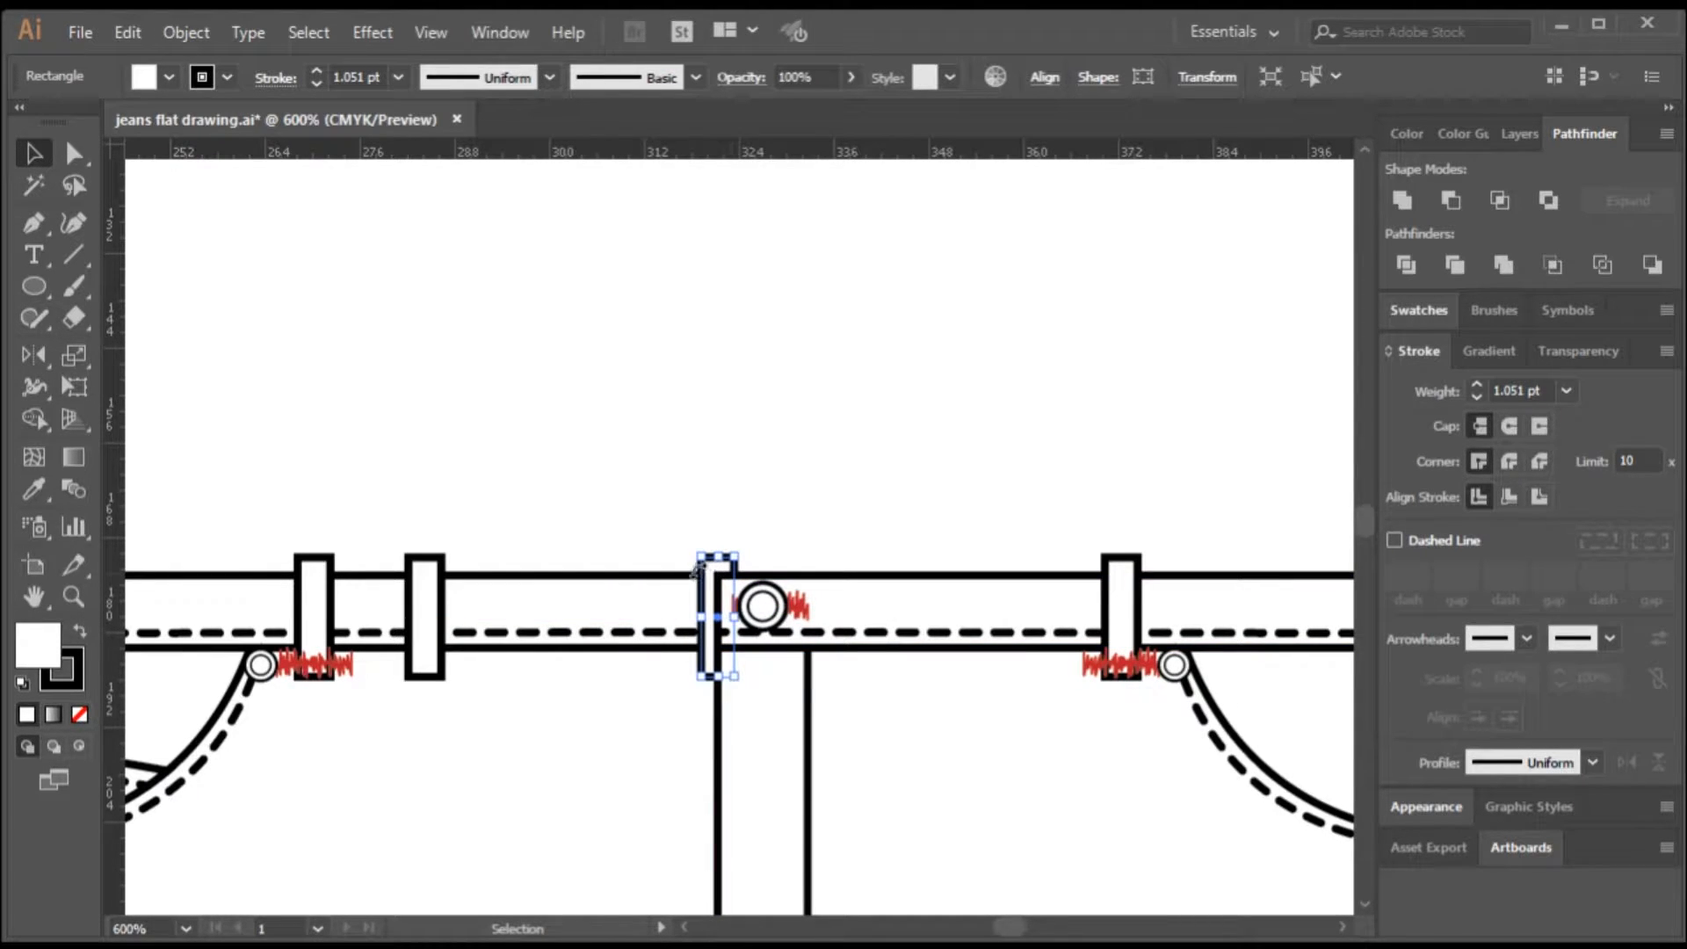
- Send the two new belt loops to the back so only their tops rise above the waistband
key(ctrl)
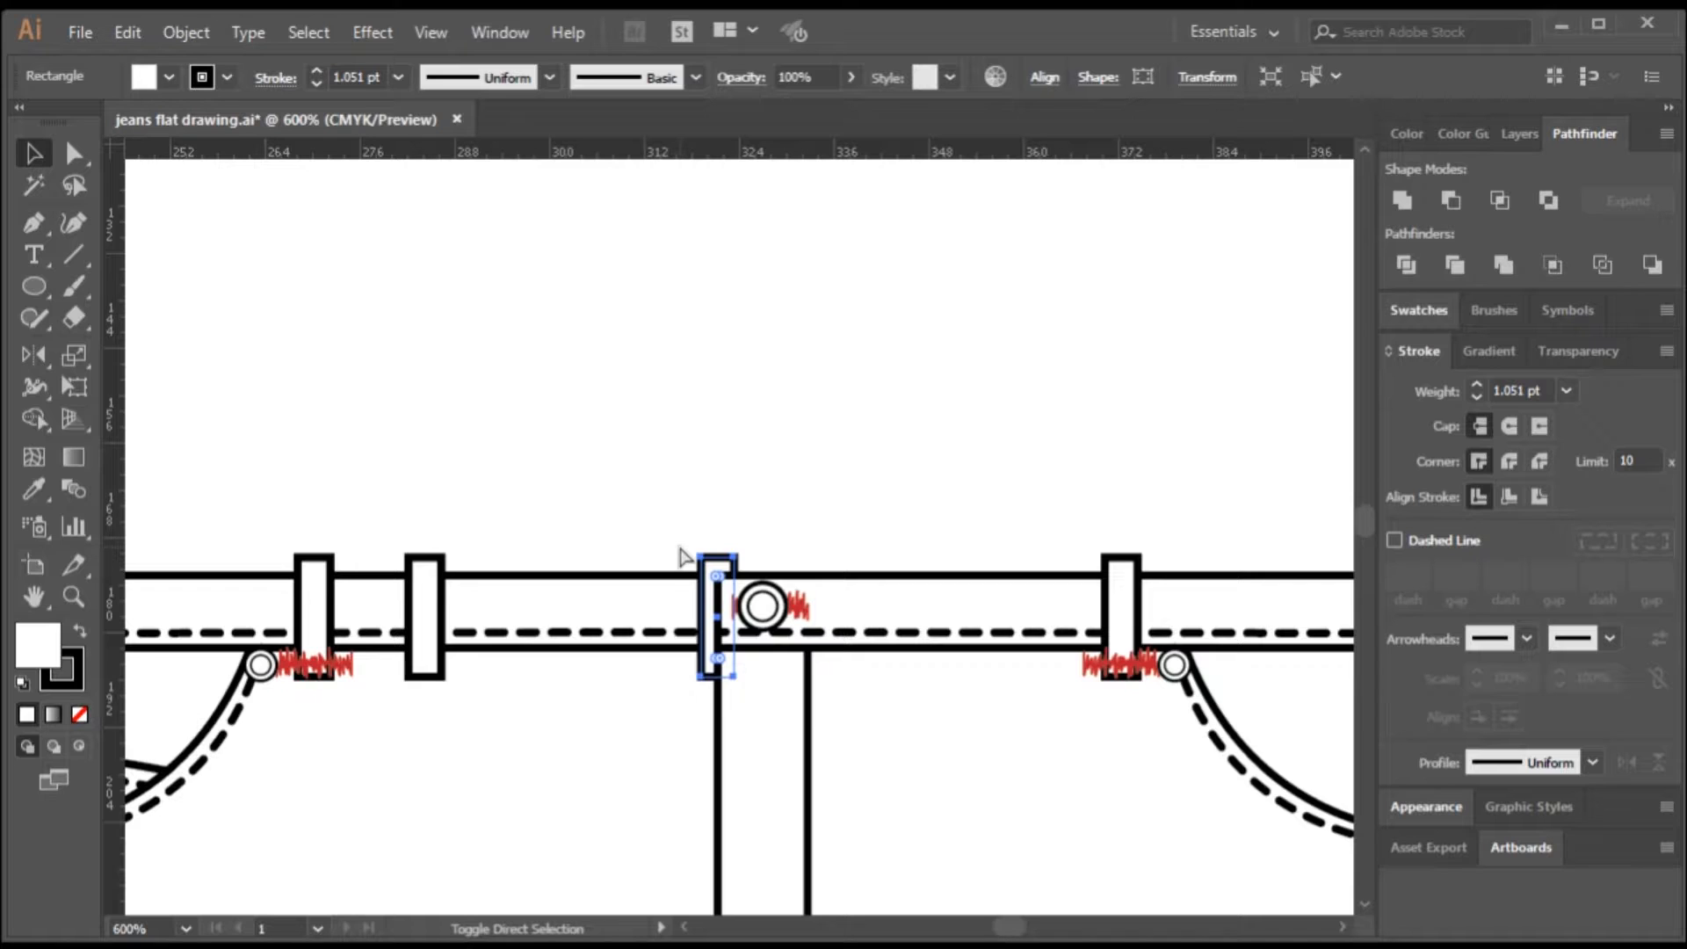
key(ctrl+shift+bracketleft)
click(437, 565)
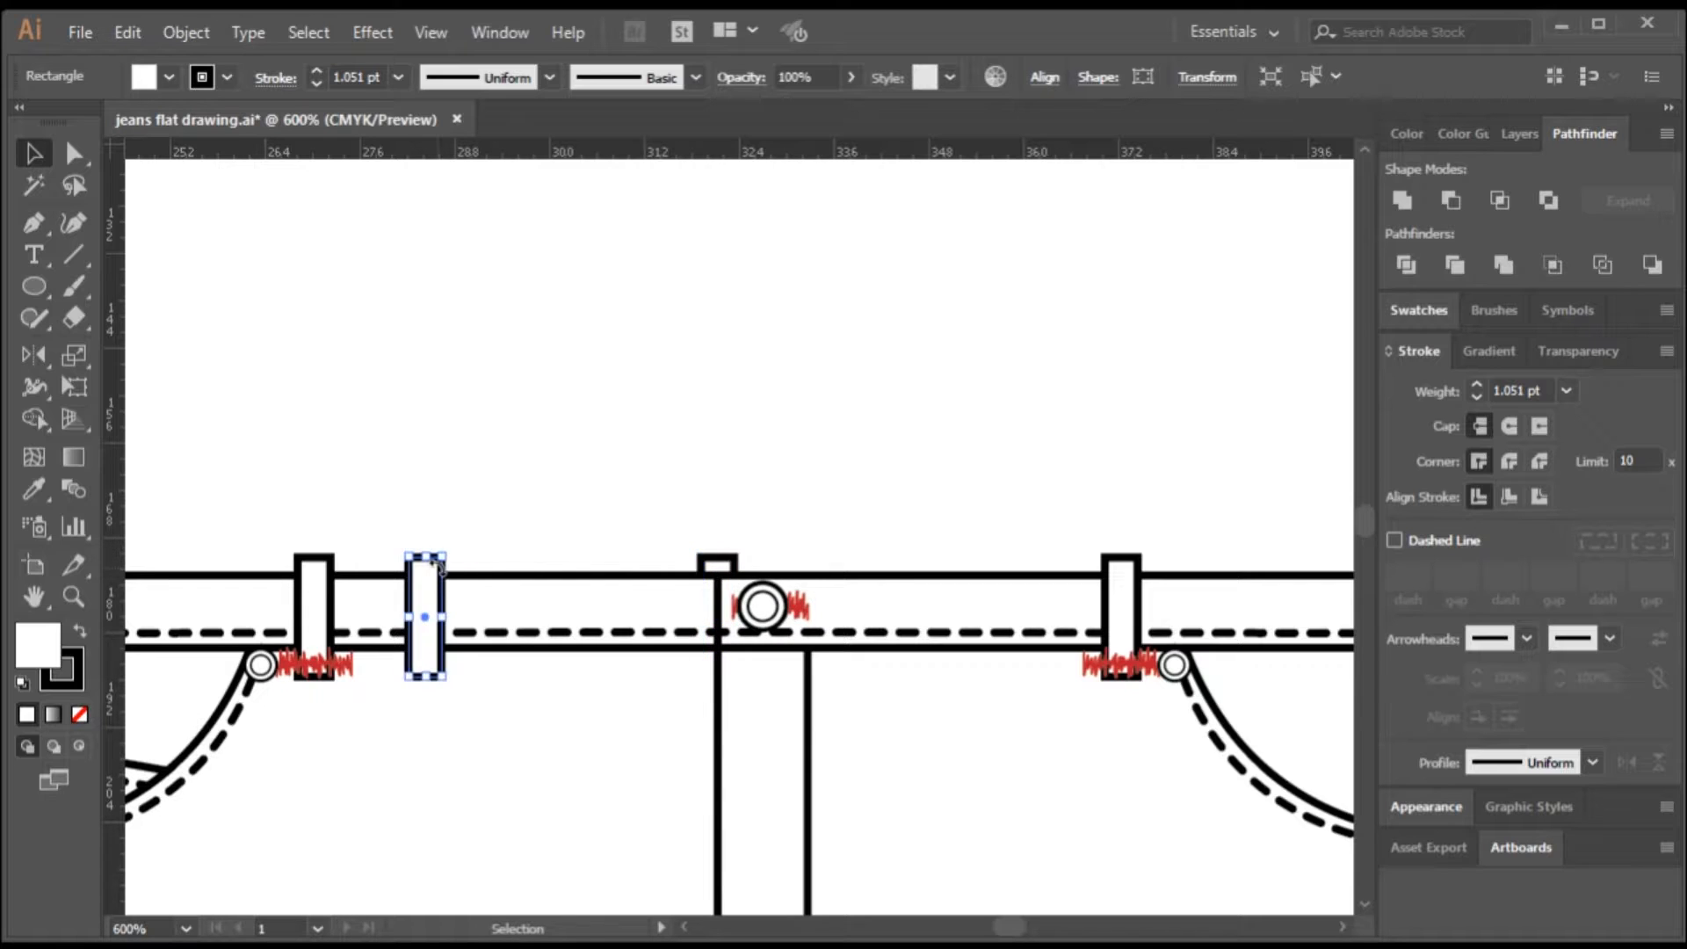
key(ctrl)
key(ctrl+shift+bracketleft)
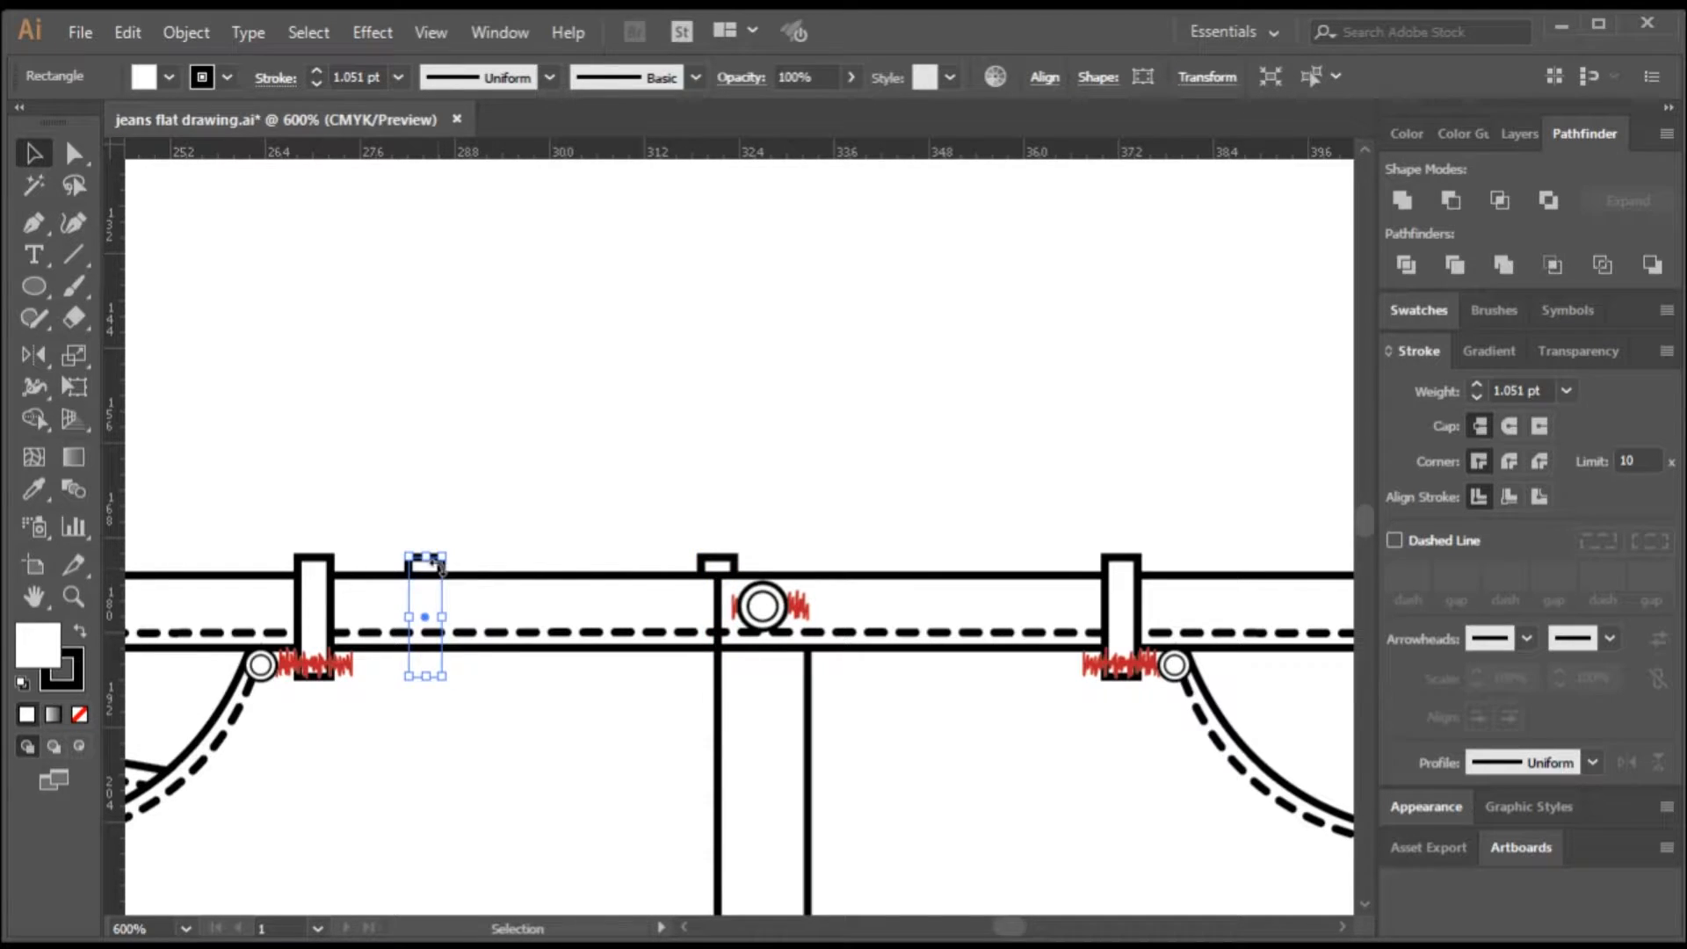
click(457, 565)
- Duplicate the back belt loop beside the coin-pocket side's front loop horizontally by about 76 pt, towards the opposite front loop
drag(444, 563, 1058, 563)
key(alt)
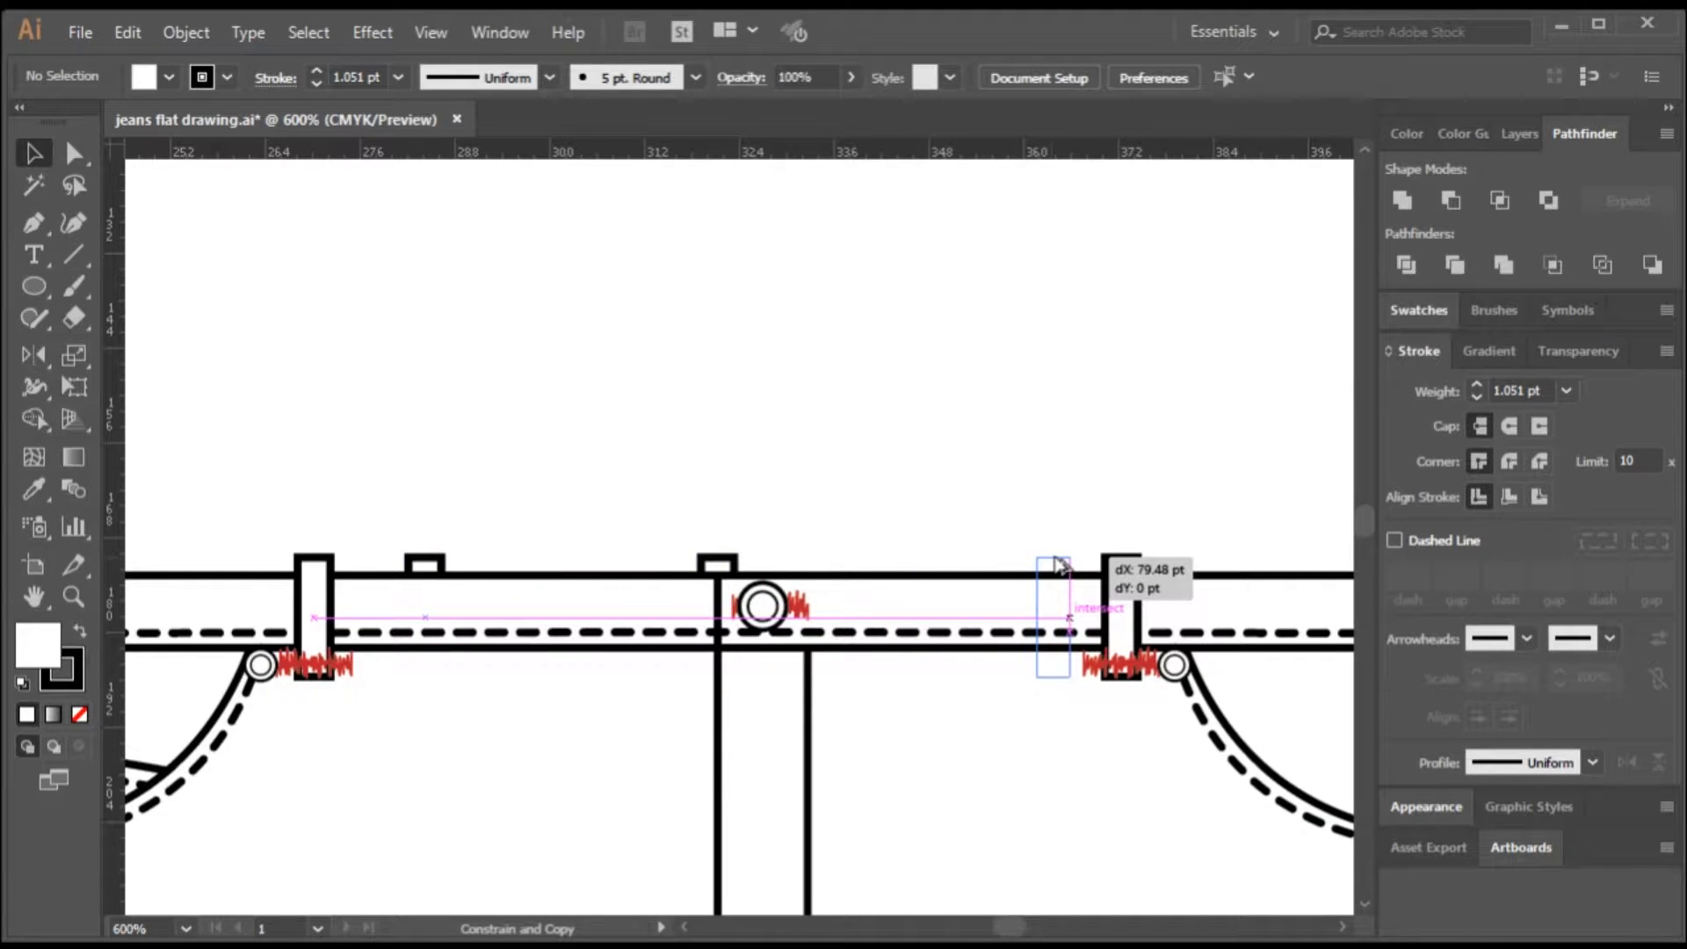
drag(1043, 567, 1016, 567)
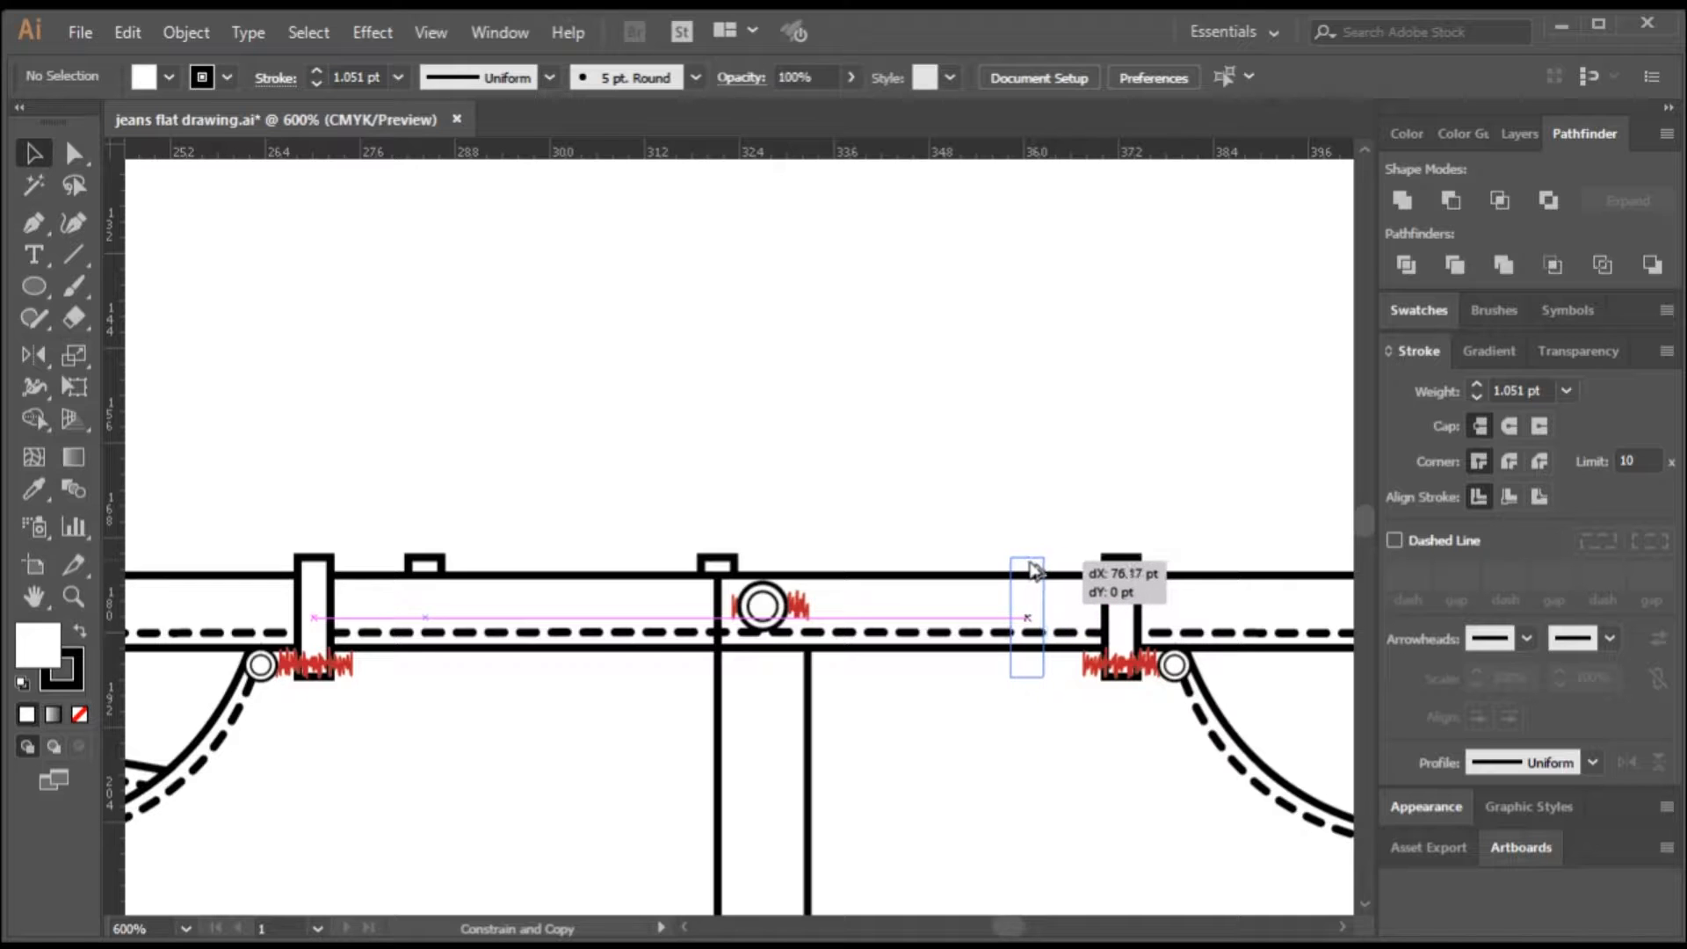
scroll(883, 508, down, 3)
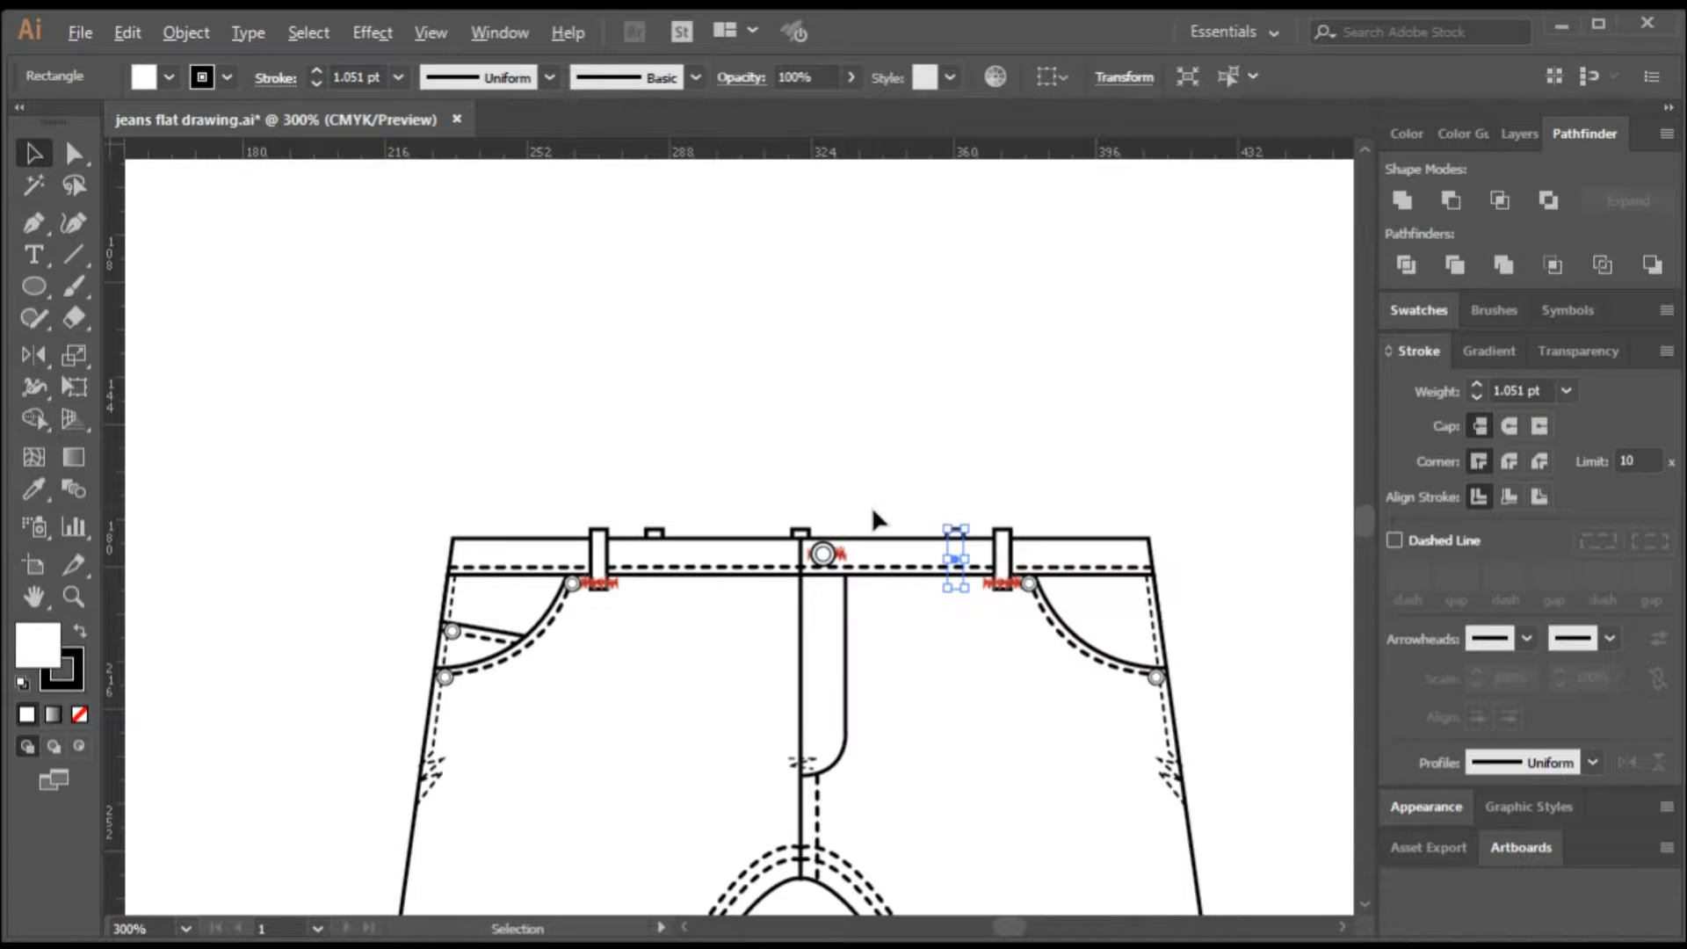
- Move the two outer back belt loops outward along the waistband, past the front belt loops towards the side seams
click(676, 409)
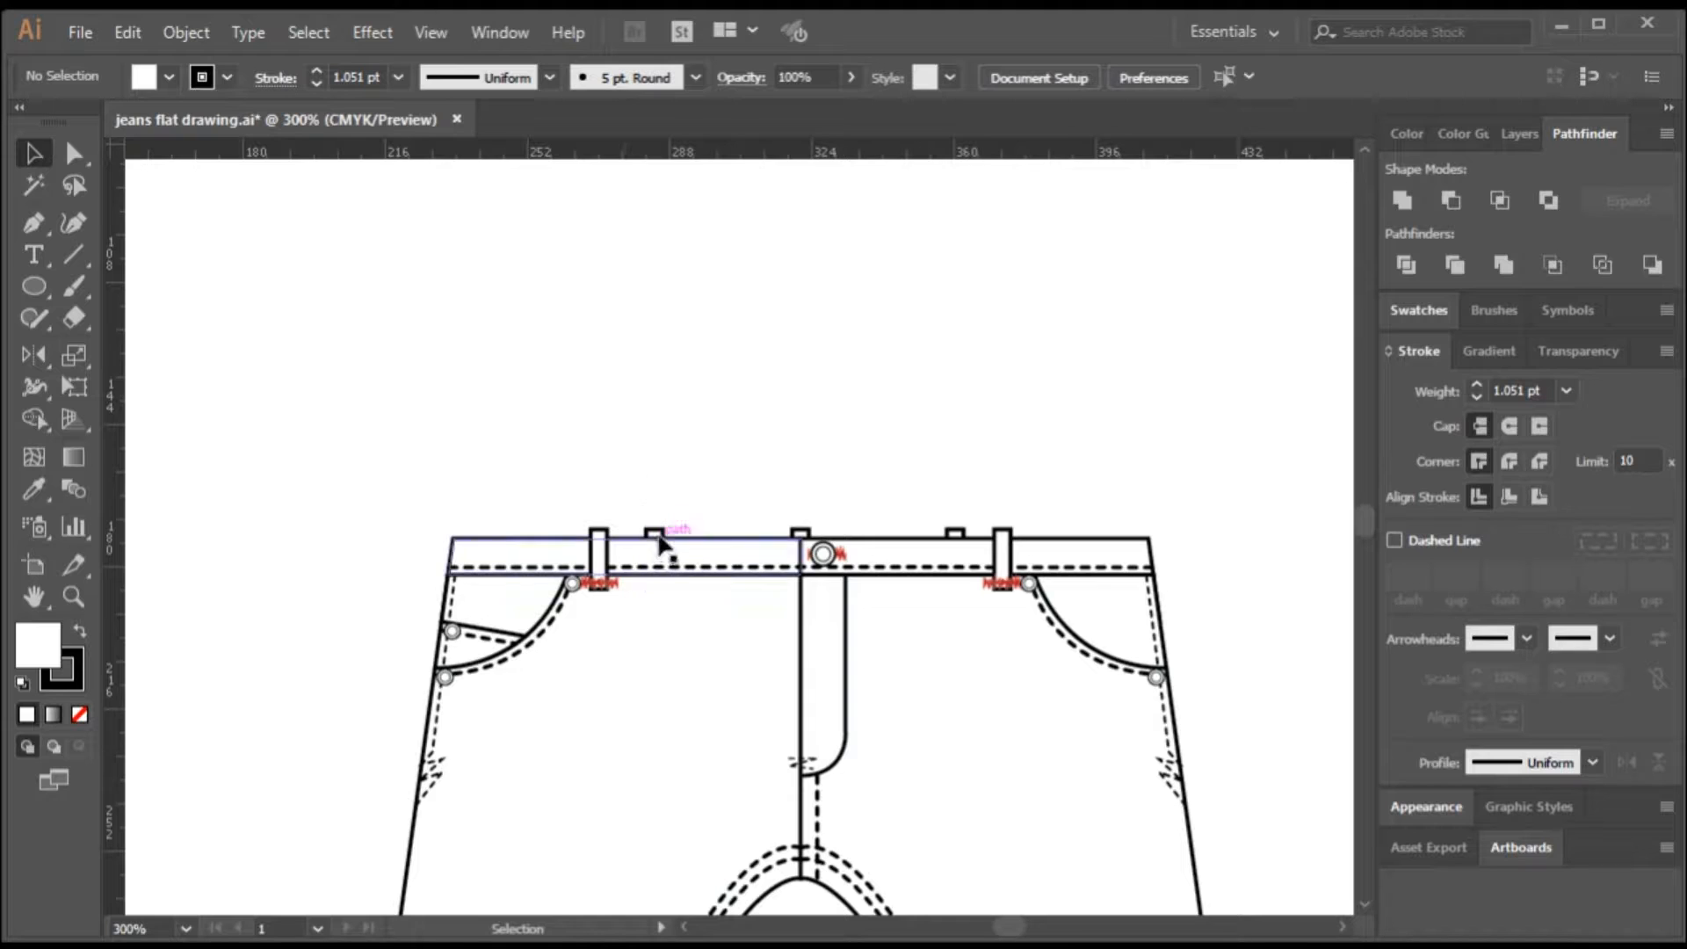
drag(649, 535, 539, 537)
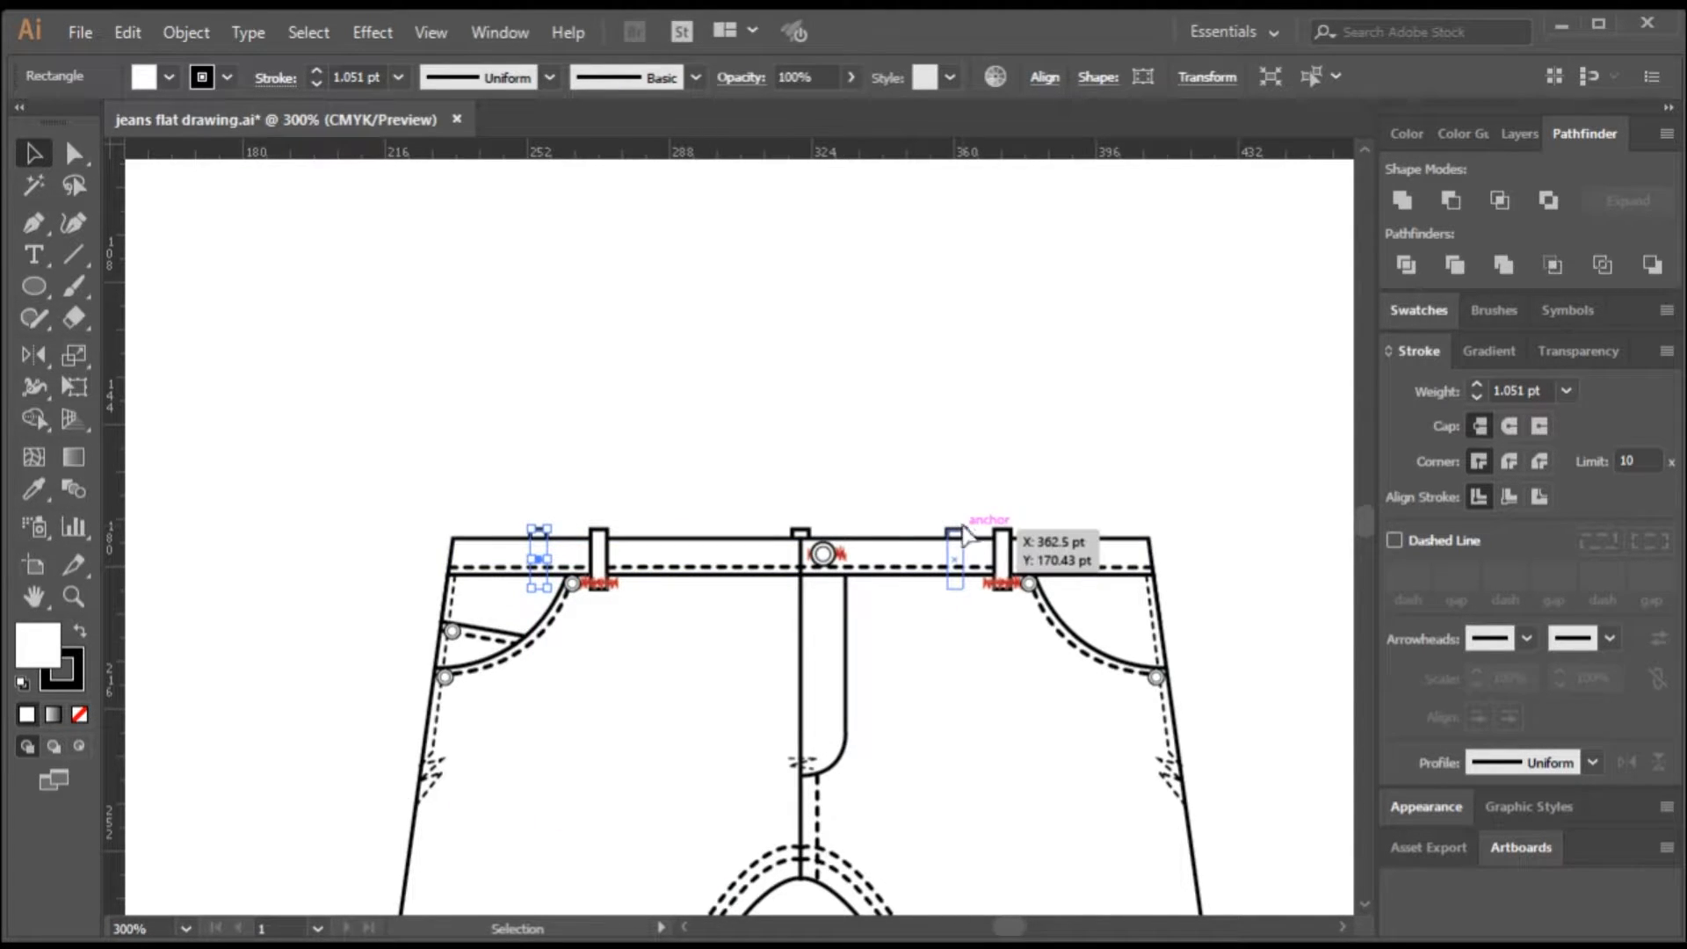
drag(964, 534, 1065, 526)
- Select all three back belt loops together and nudge them upward by three increments
shift+click(802, 534)
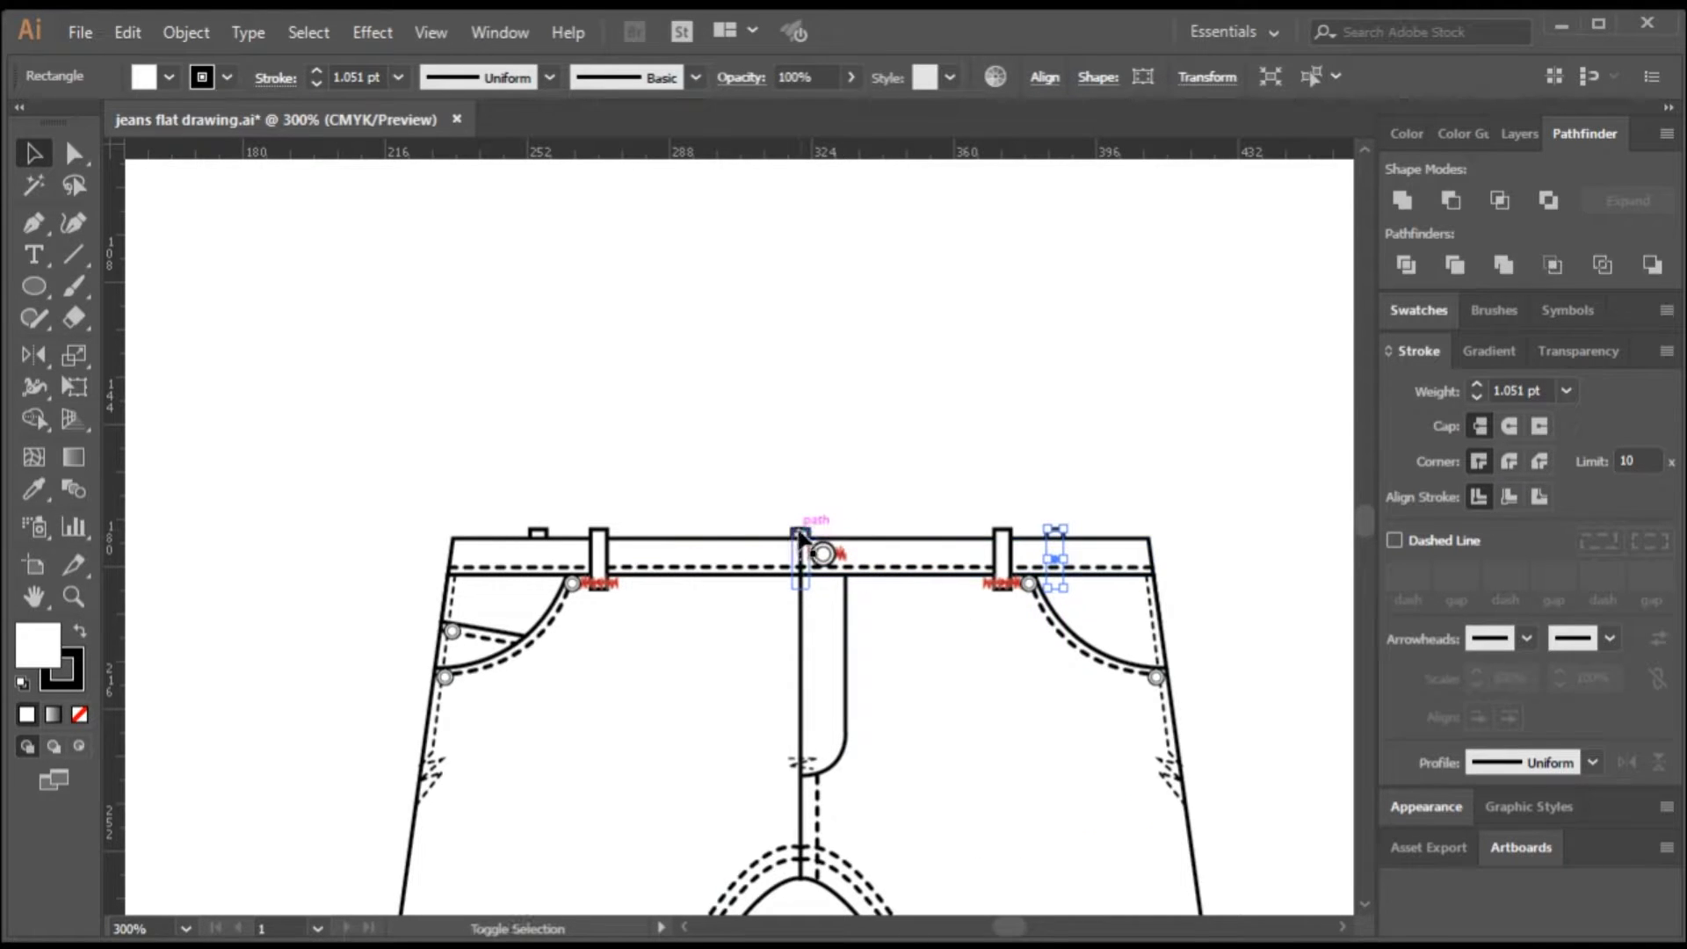
shift+click(538, 538)
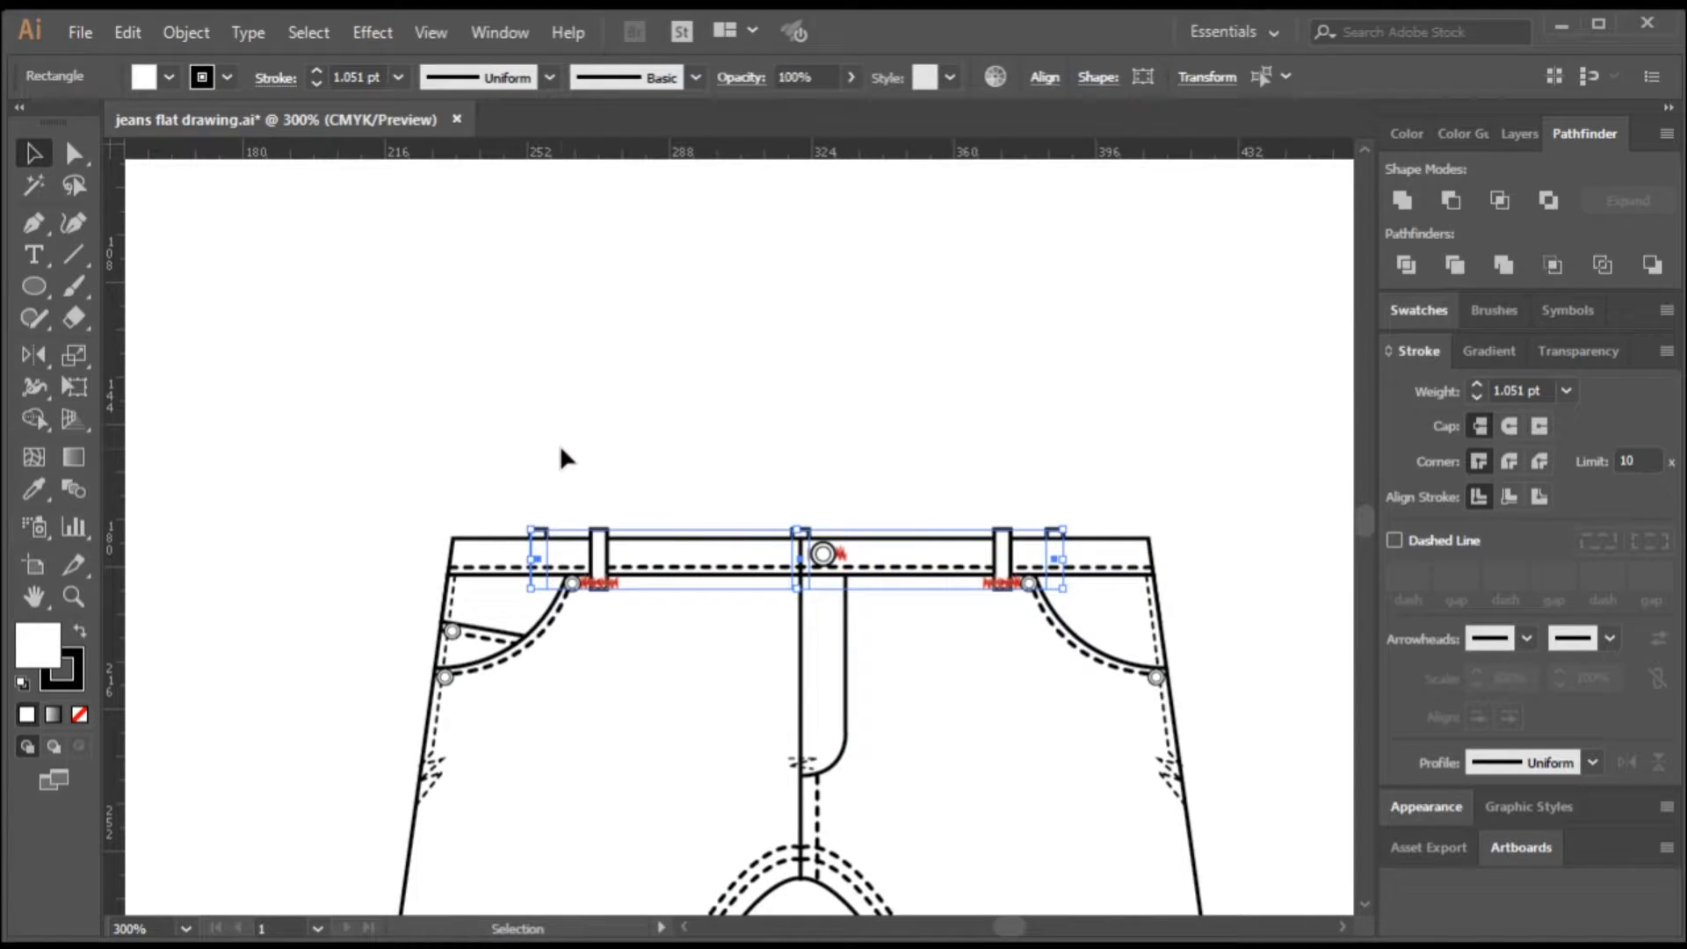
key(Up)
key(Up)
key(Up)
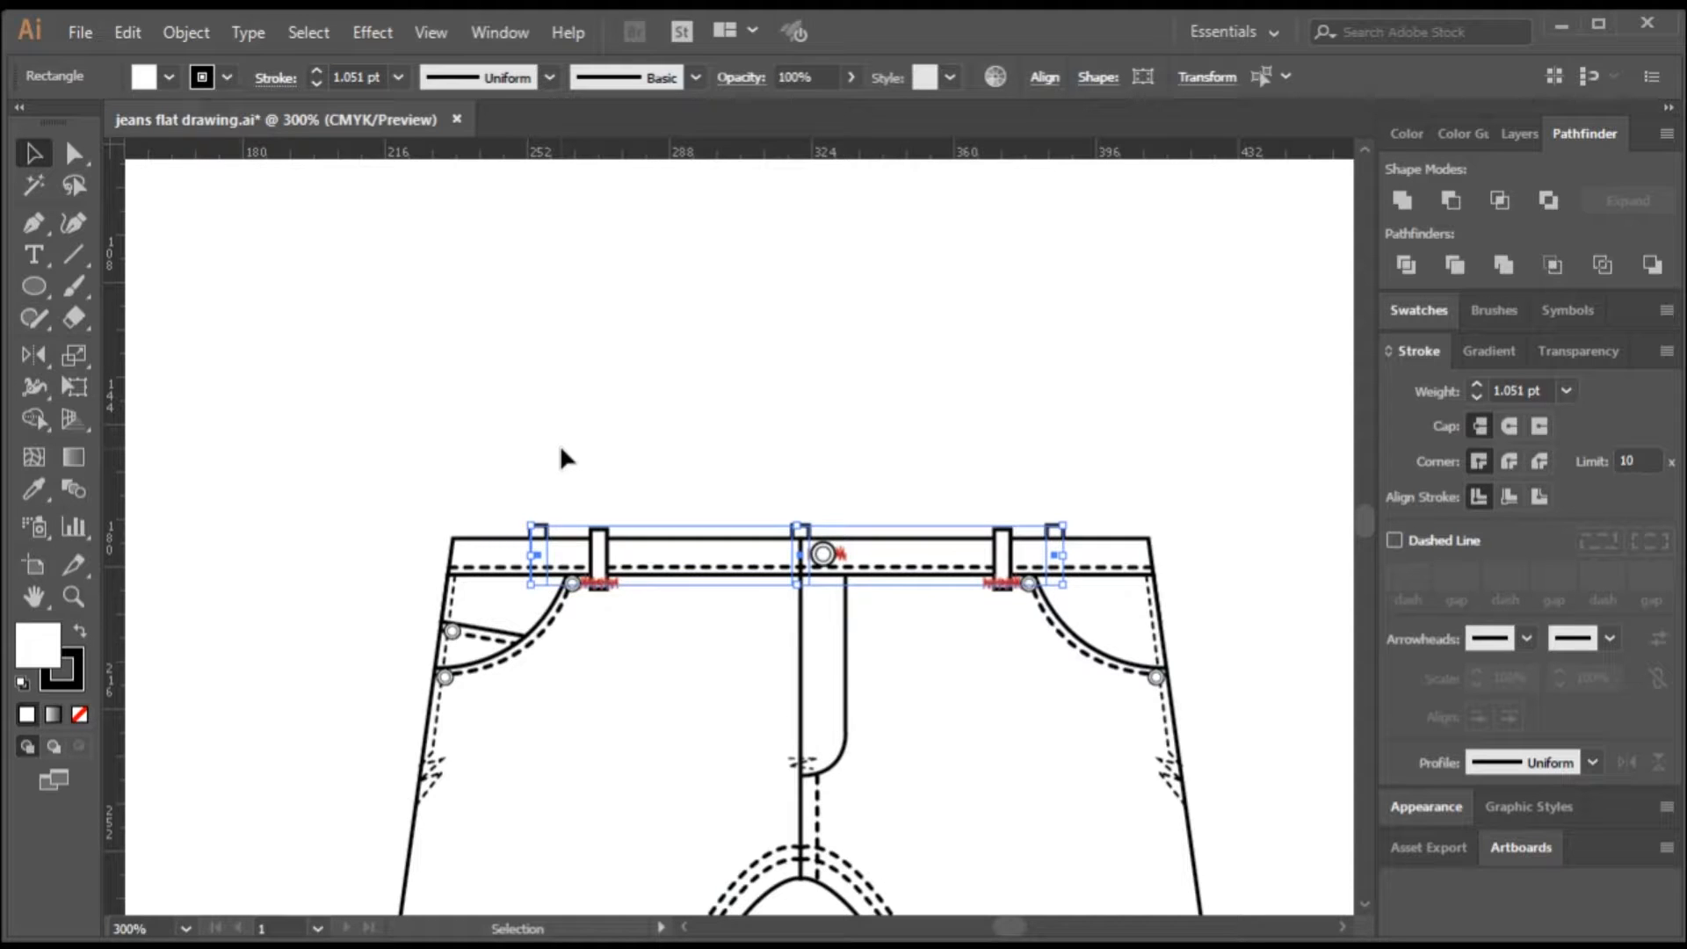
- Examine the raised back belt loops and the overall front view of the jeans
click(753, 454)
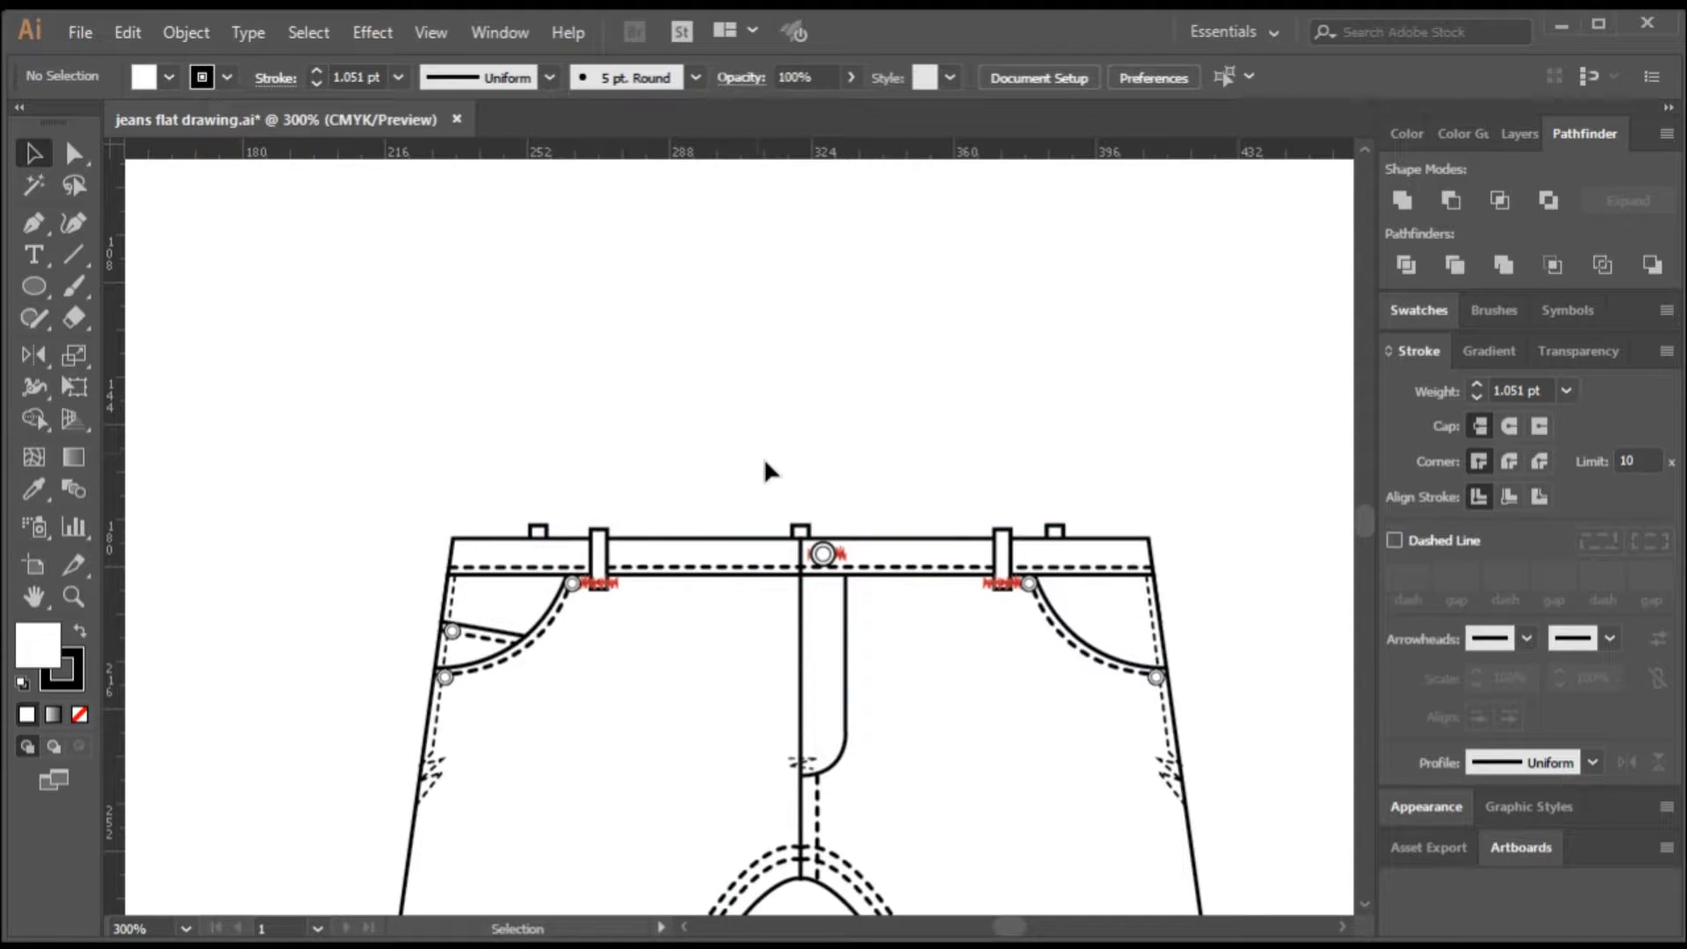
scroll(823, 548, down, 2)
scroll(921, 698, down, 2)
scroll(927, 701, down, 3)
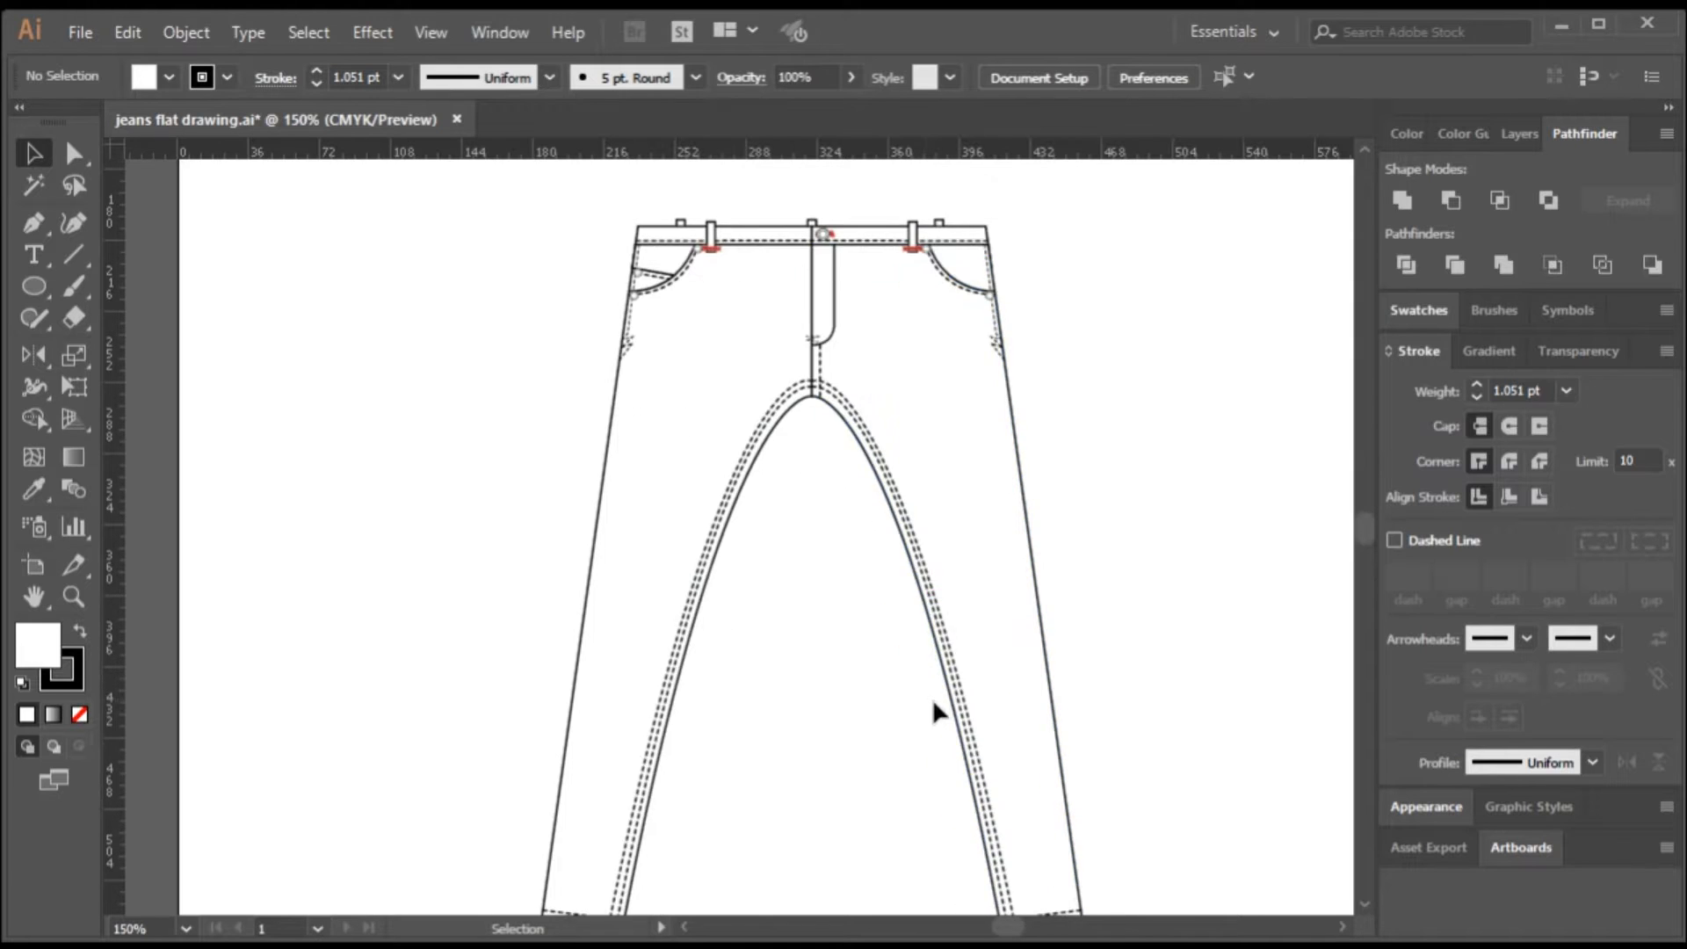
scroll(938, 710, up, 2)
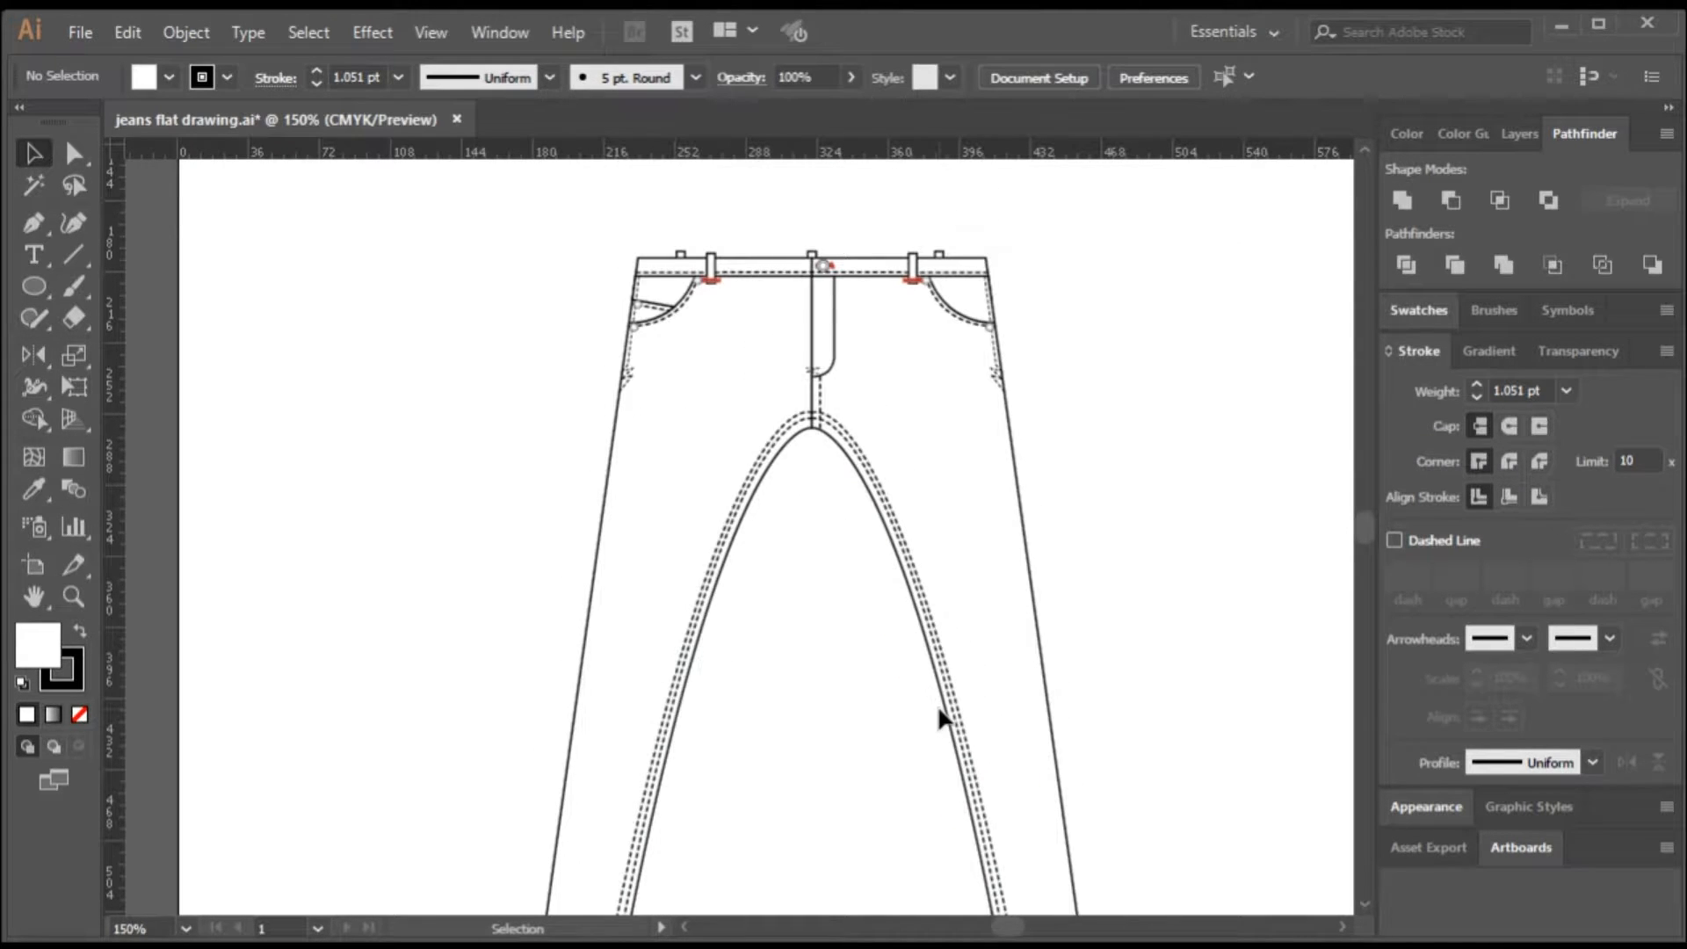
scroll(920, 557, up, 3)
scroll(923, 583, up, 3)
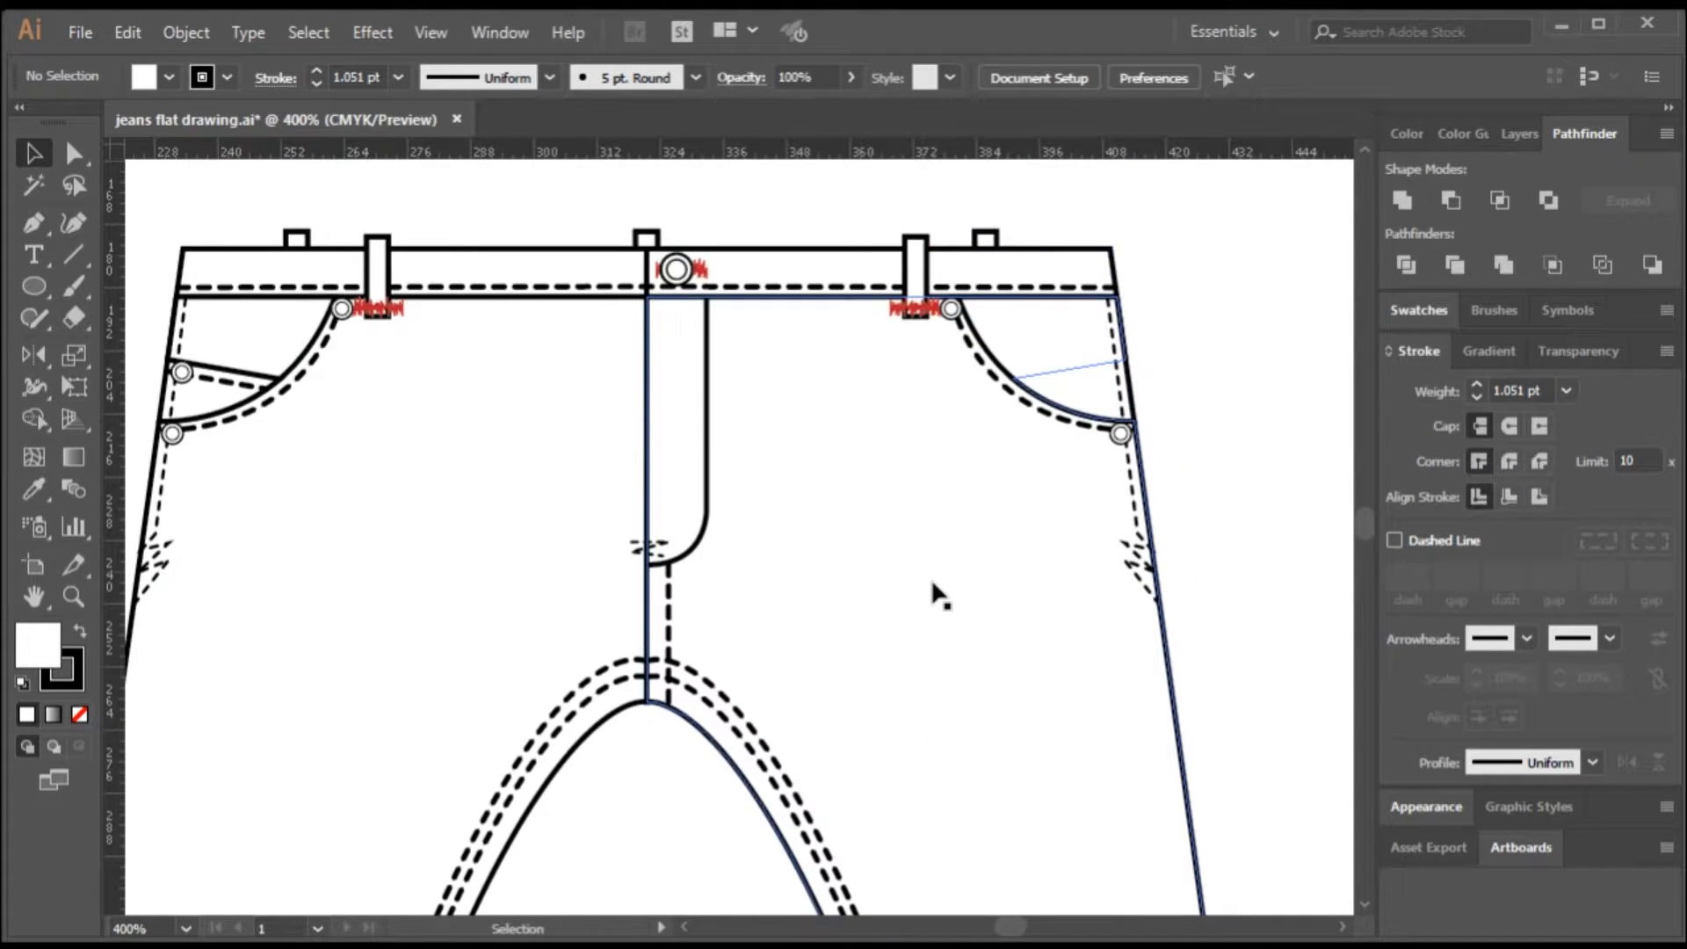
scroll(934, 585, down, 2)
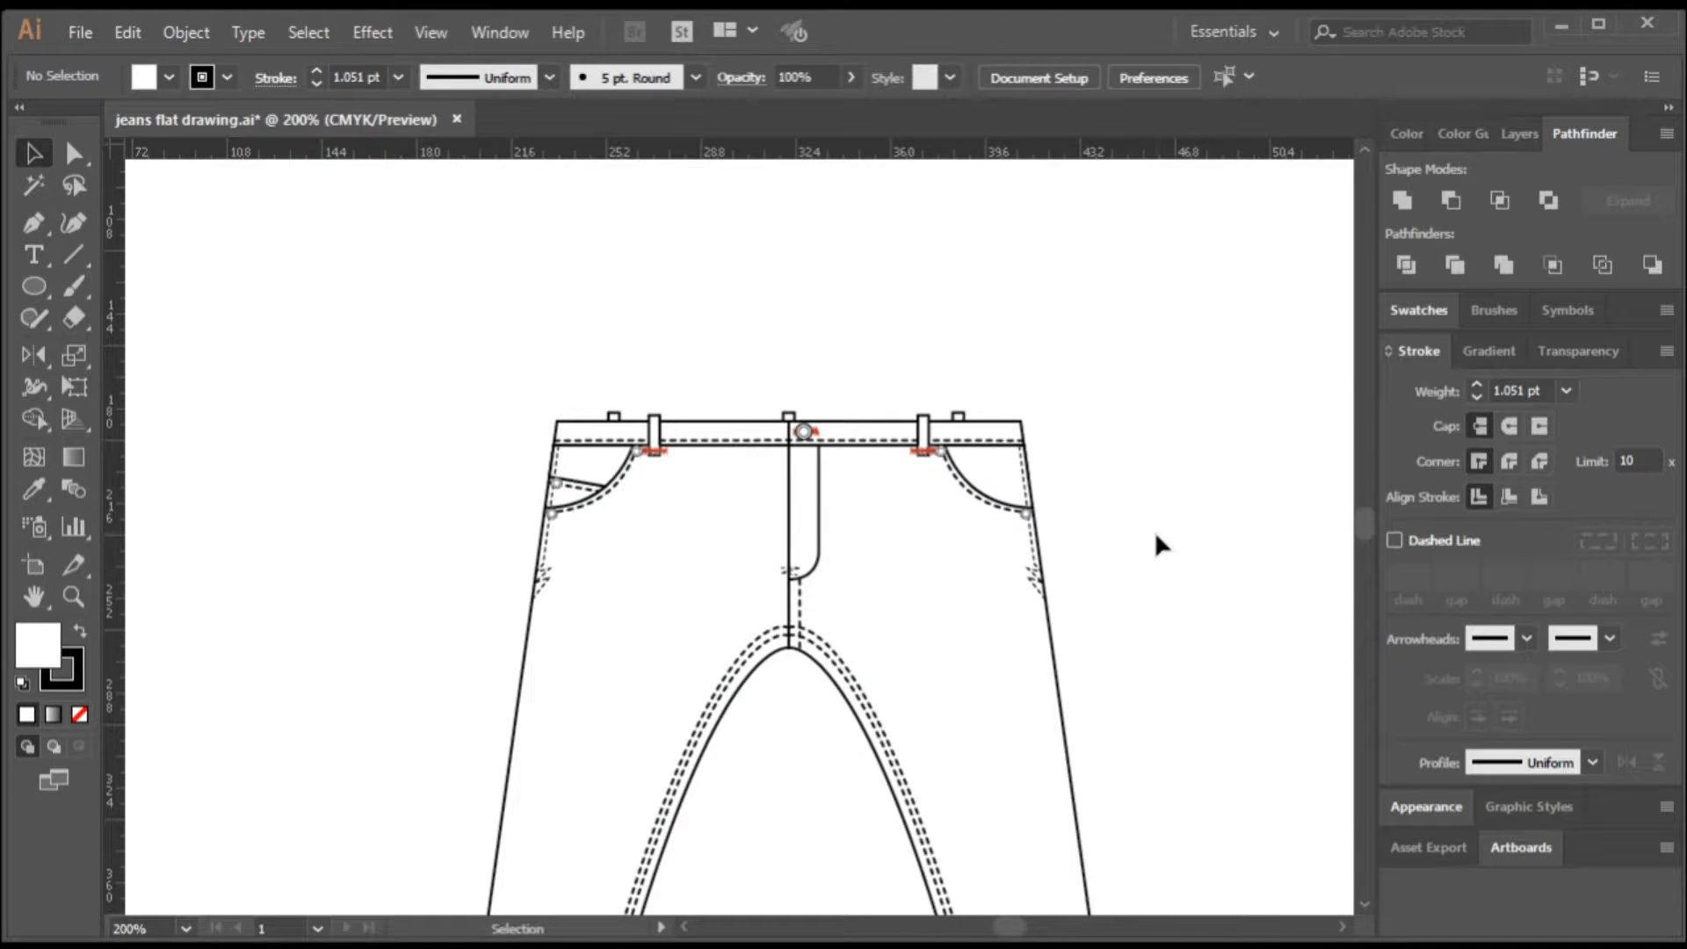
scroll(774, 497, up, 1)
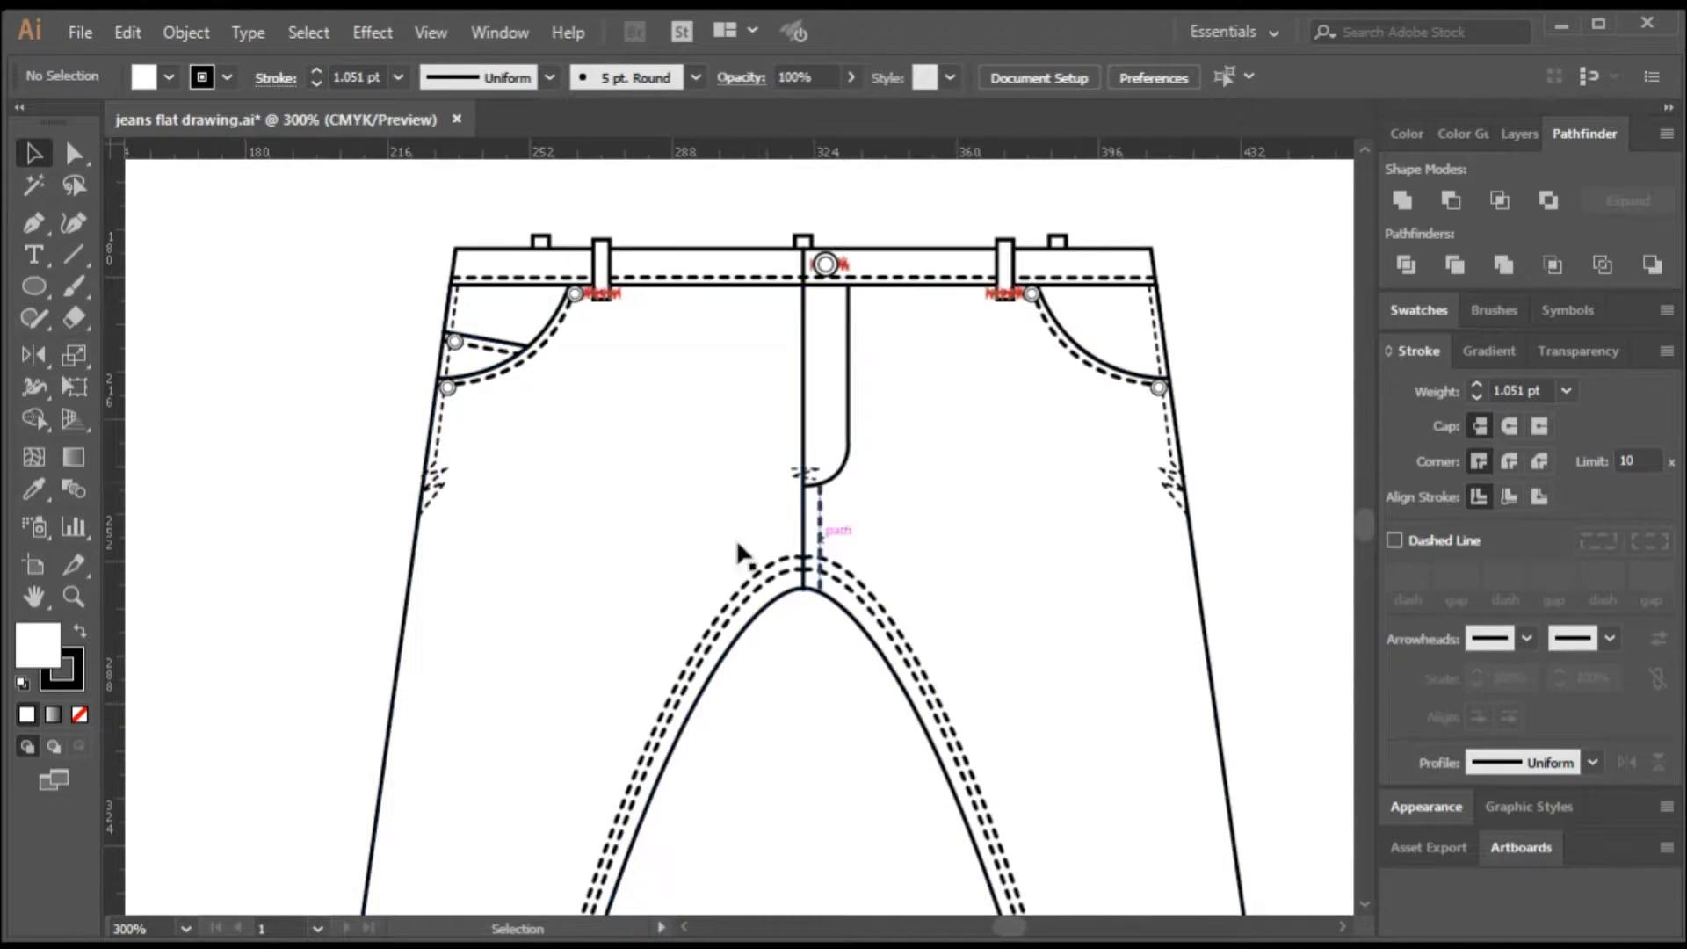
- Draw a curved zigzag crease line about 62 pt wide across the crotch seam with the Pen tool
drag(33, 222, 167, 222)
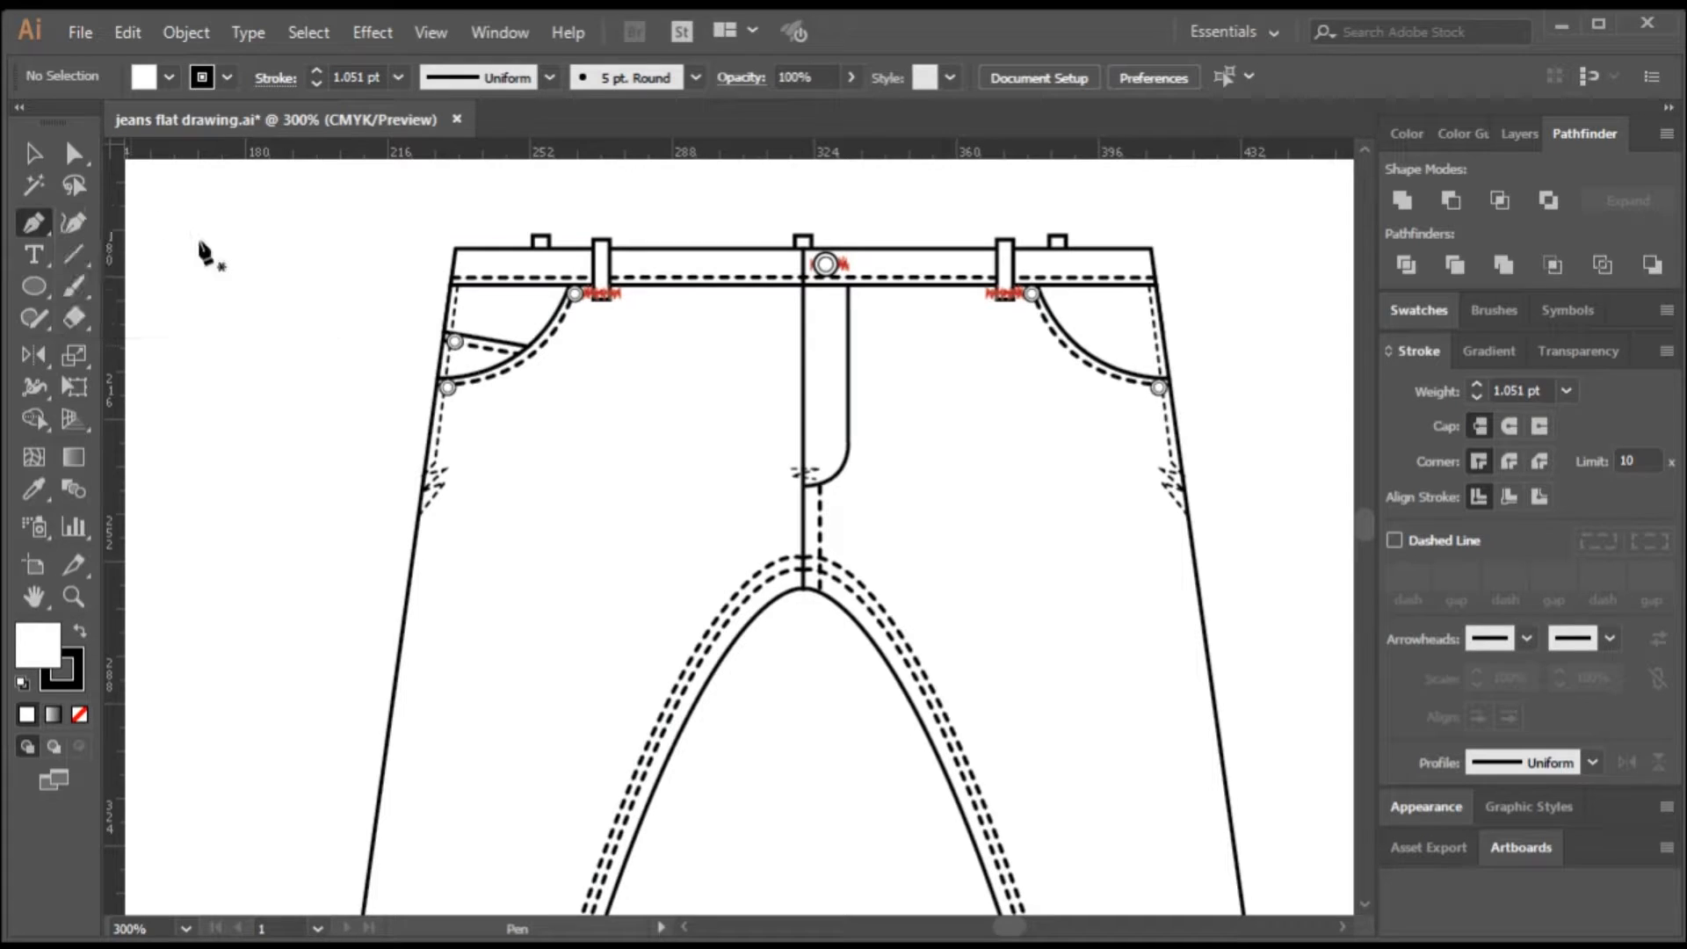
click(705, 538)
drag(918, 526, 1008, 493)
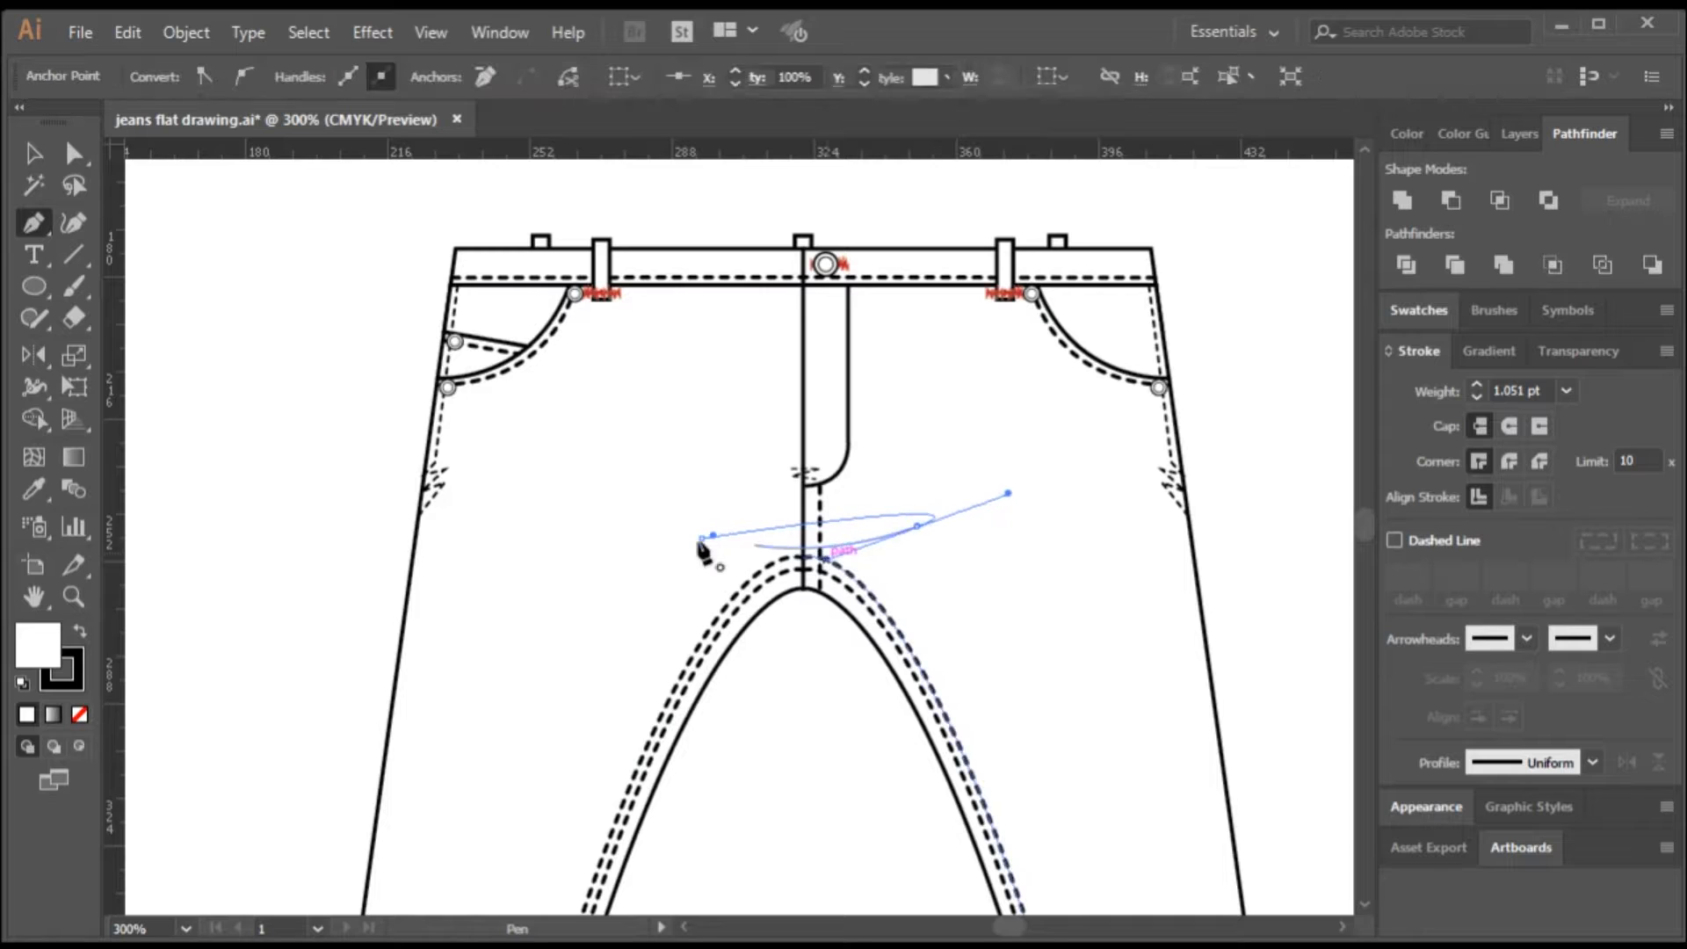
mouse_move(703, 539)
mouse_down()
mouse_move(734, 565)
mouse_move(595, 554)
mouse_up()
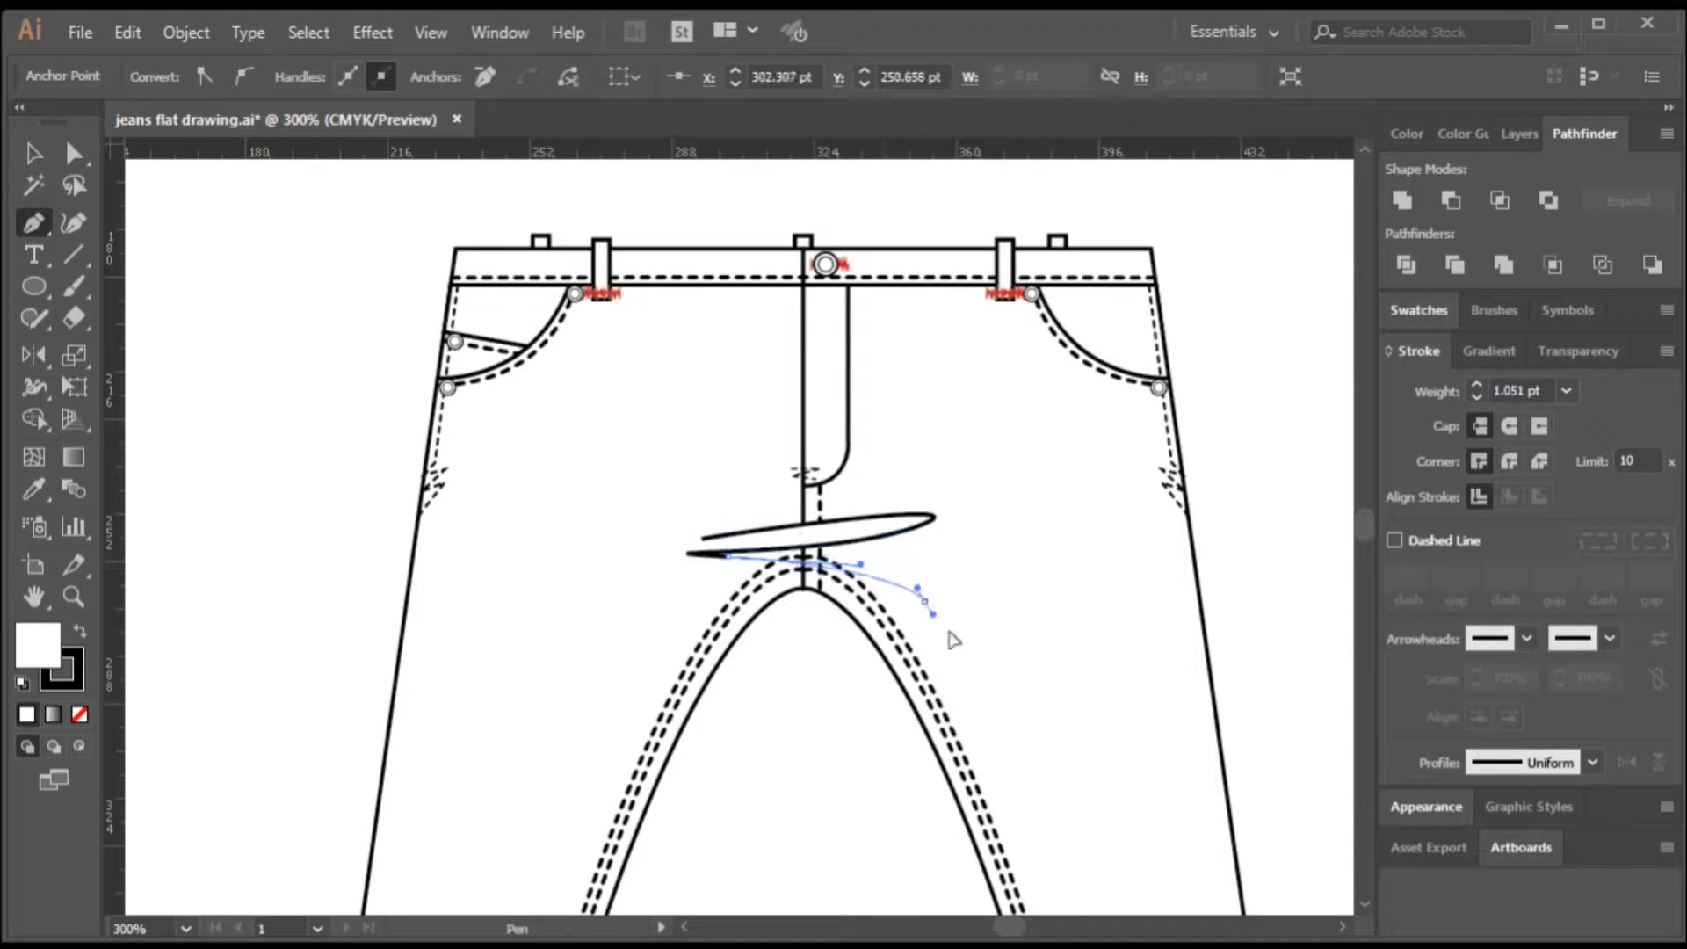
key(v)
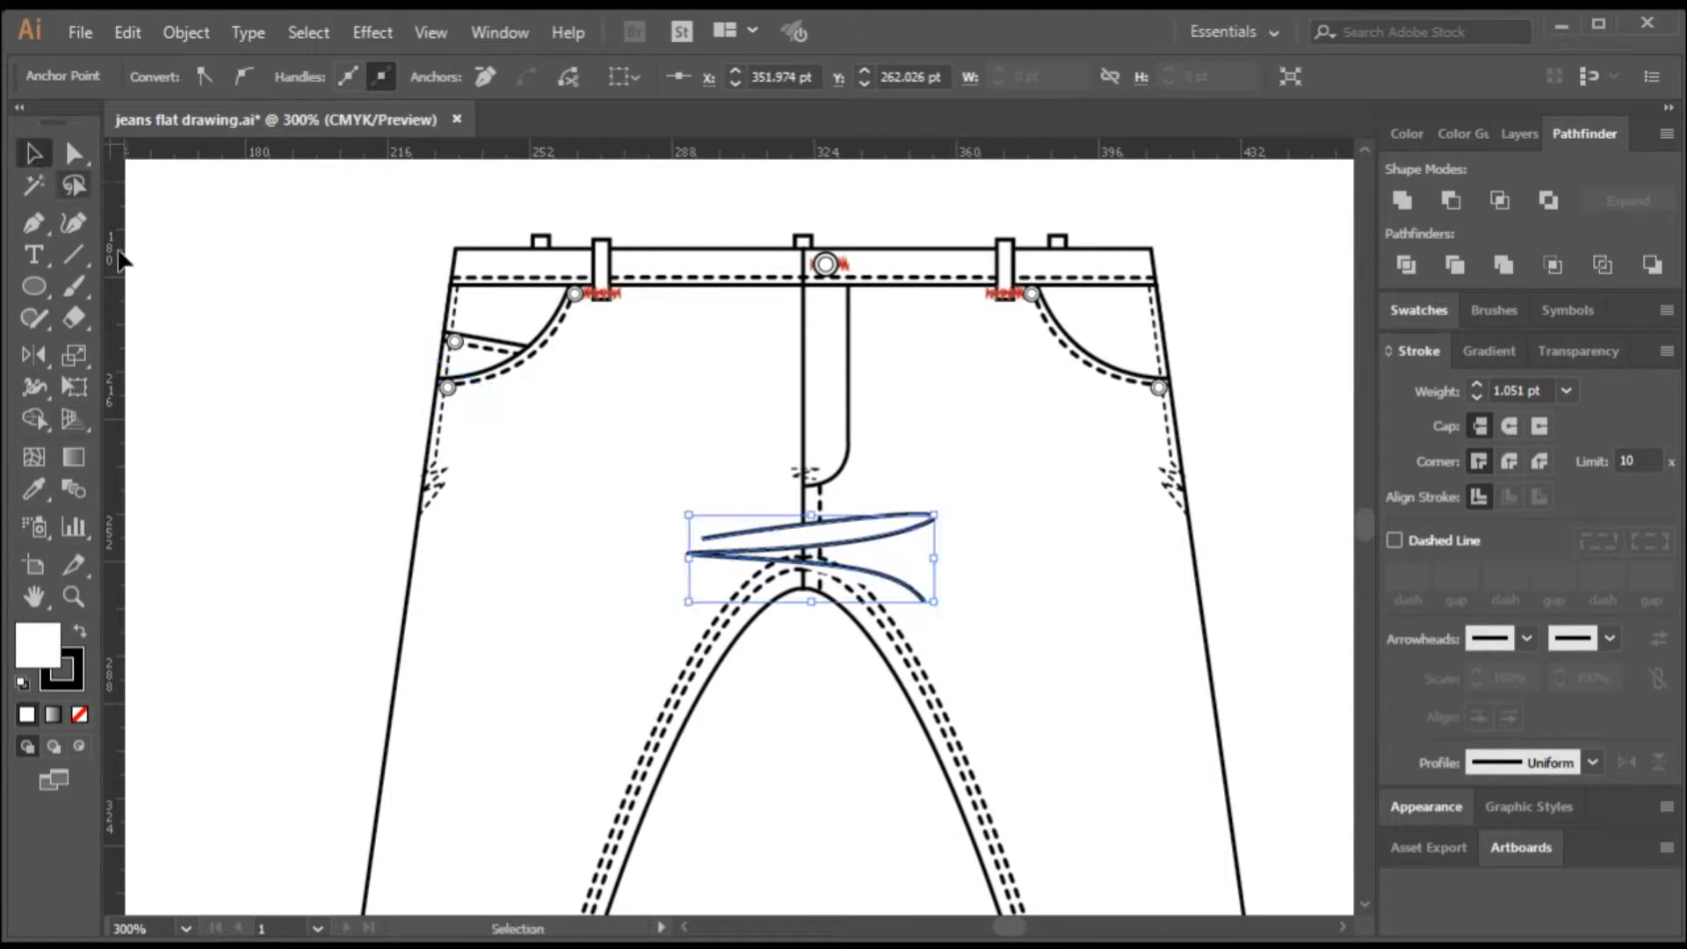
- Remove the crease line's fill and set its stroke weight to 3 pt
click(79, 715)
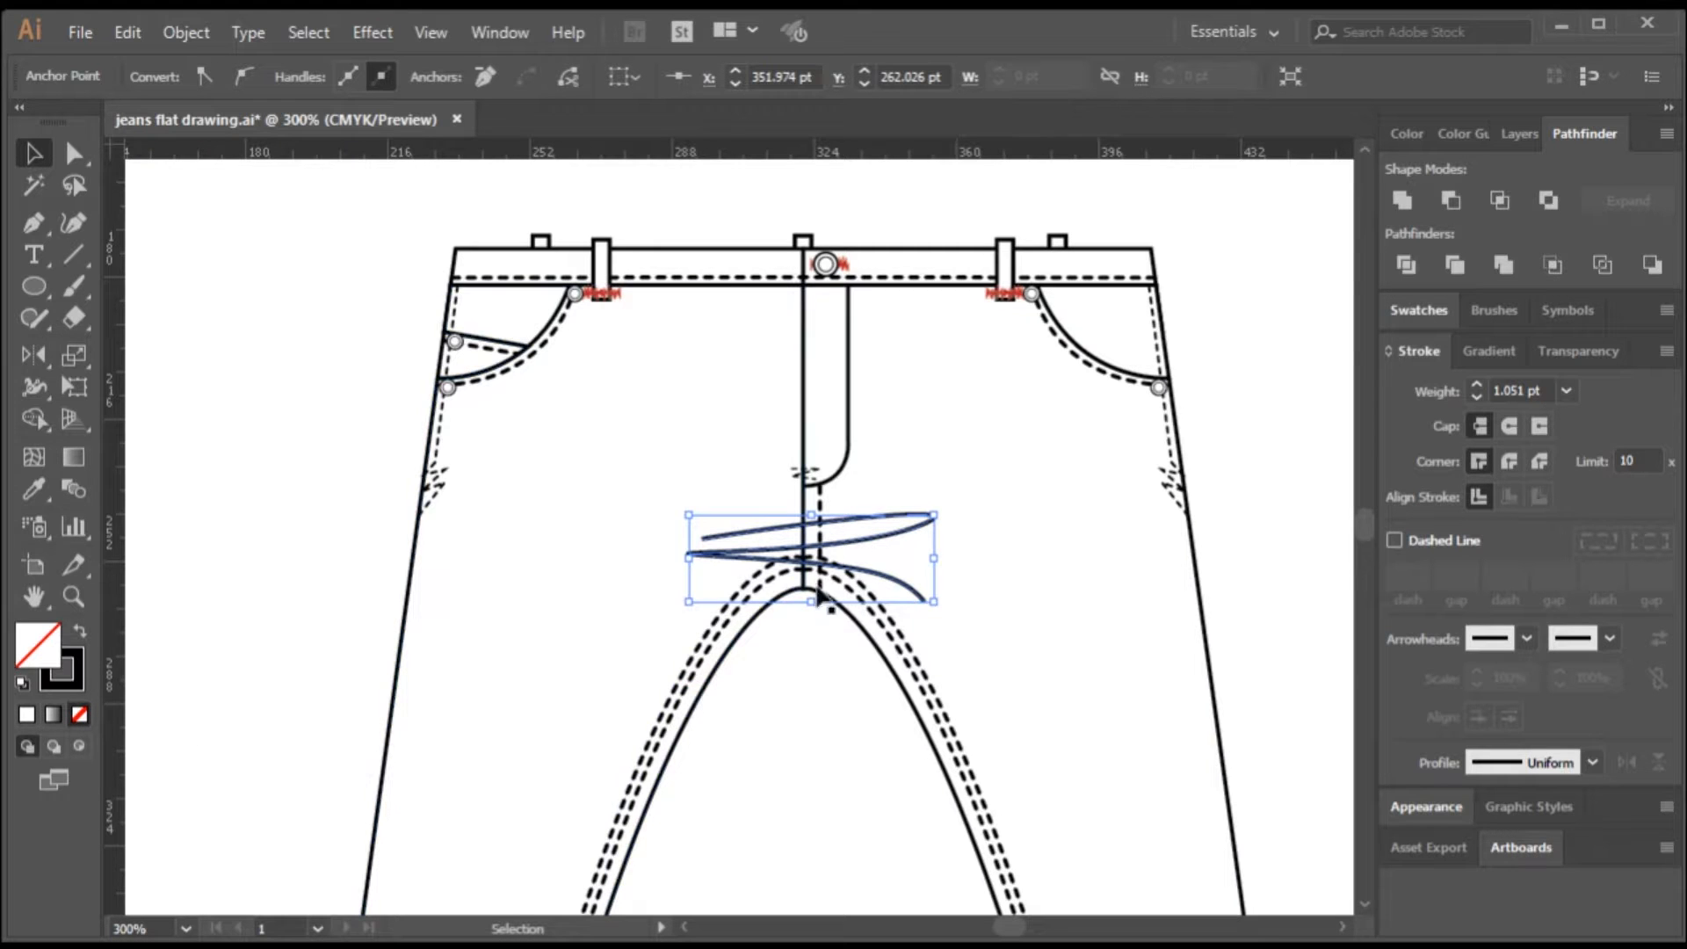
click(1567, 392)
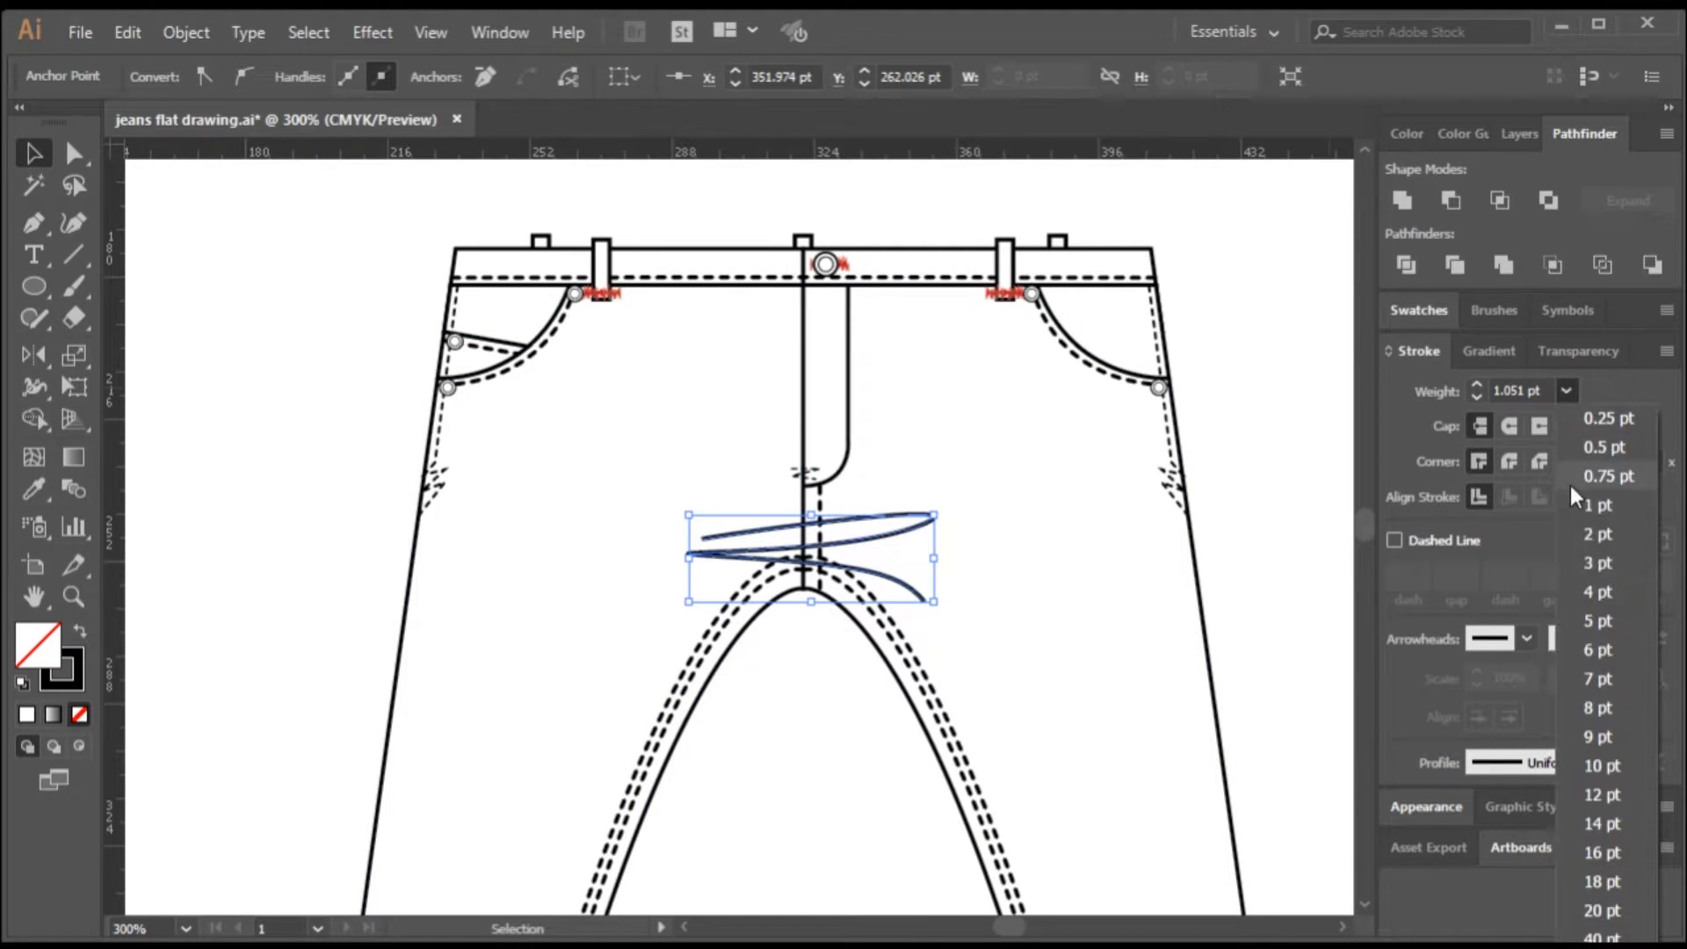
click(1599, 564)
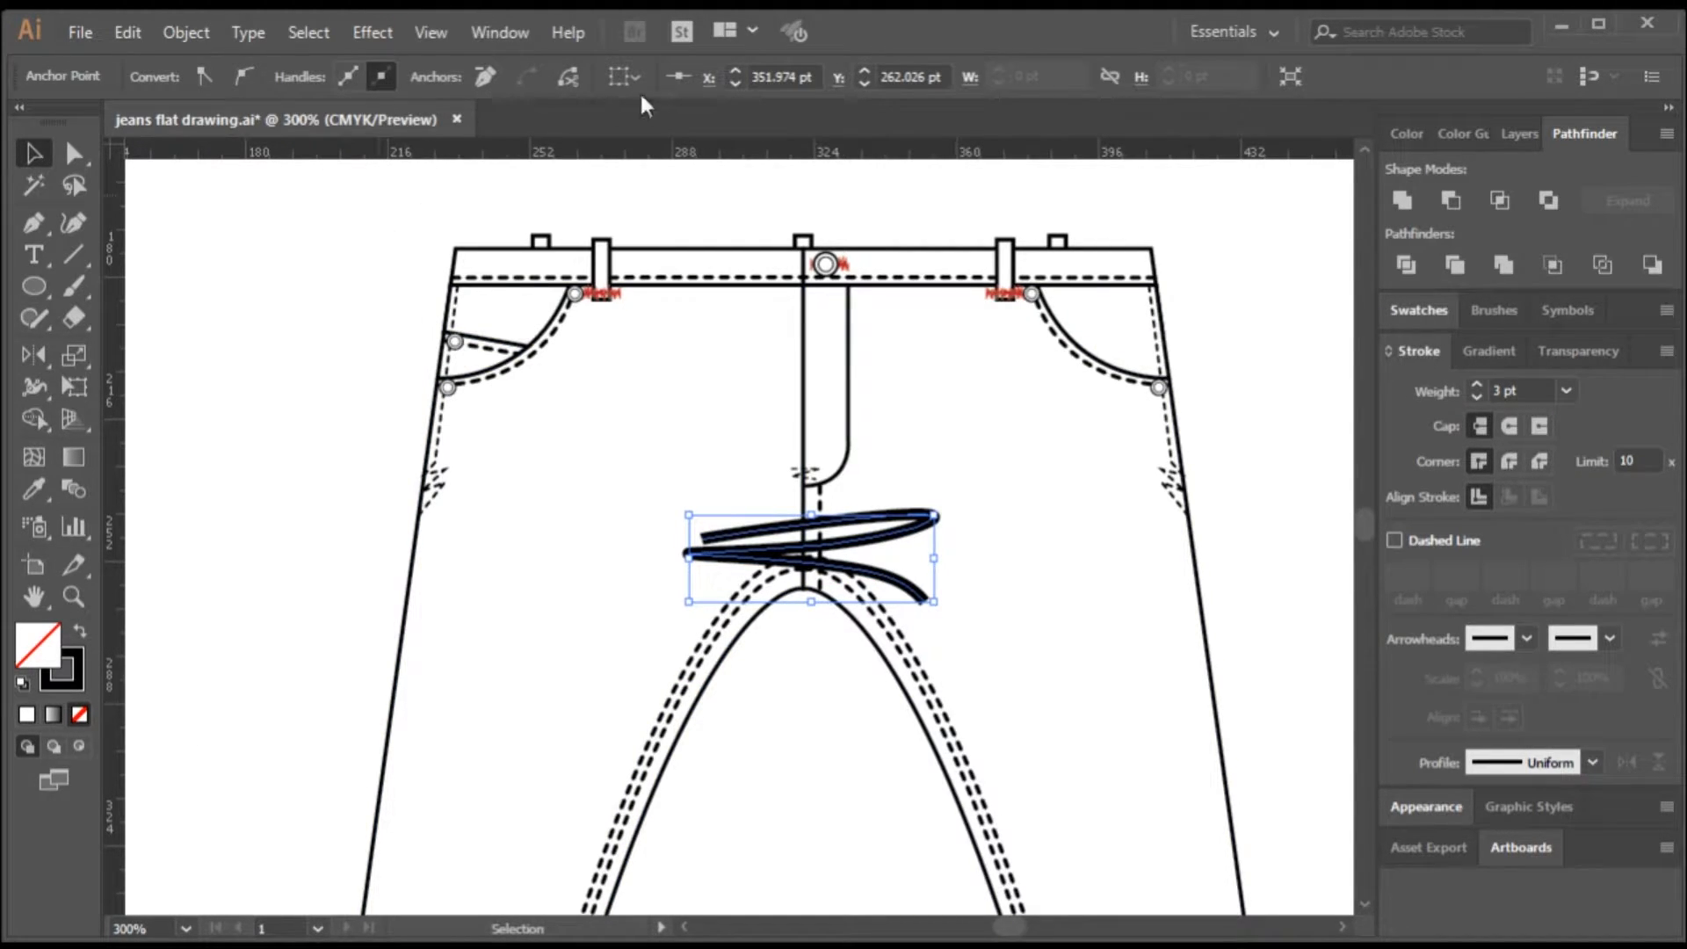
click(218, 222)
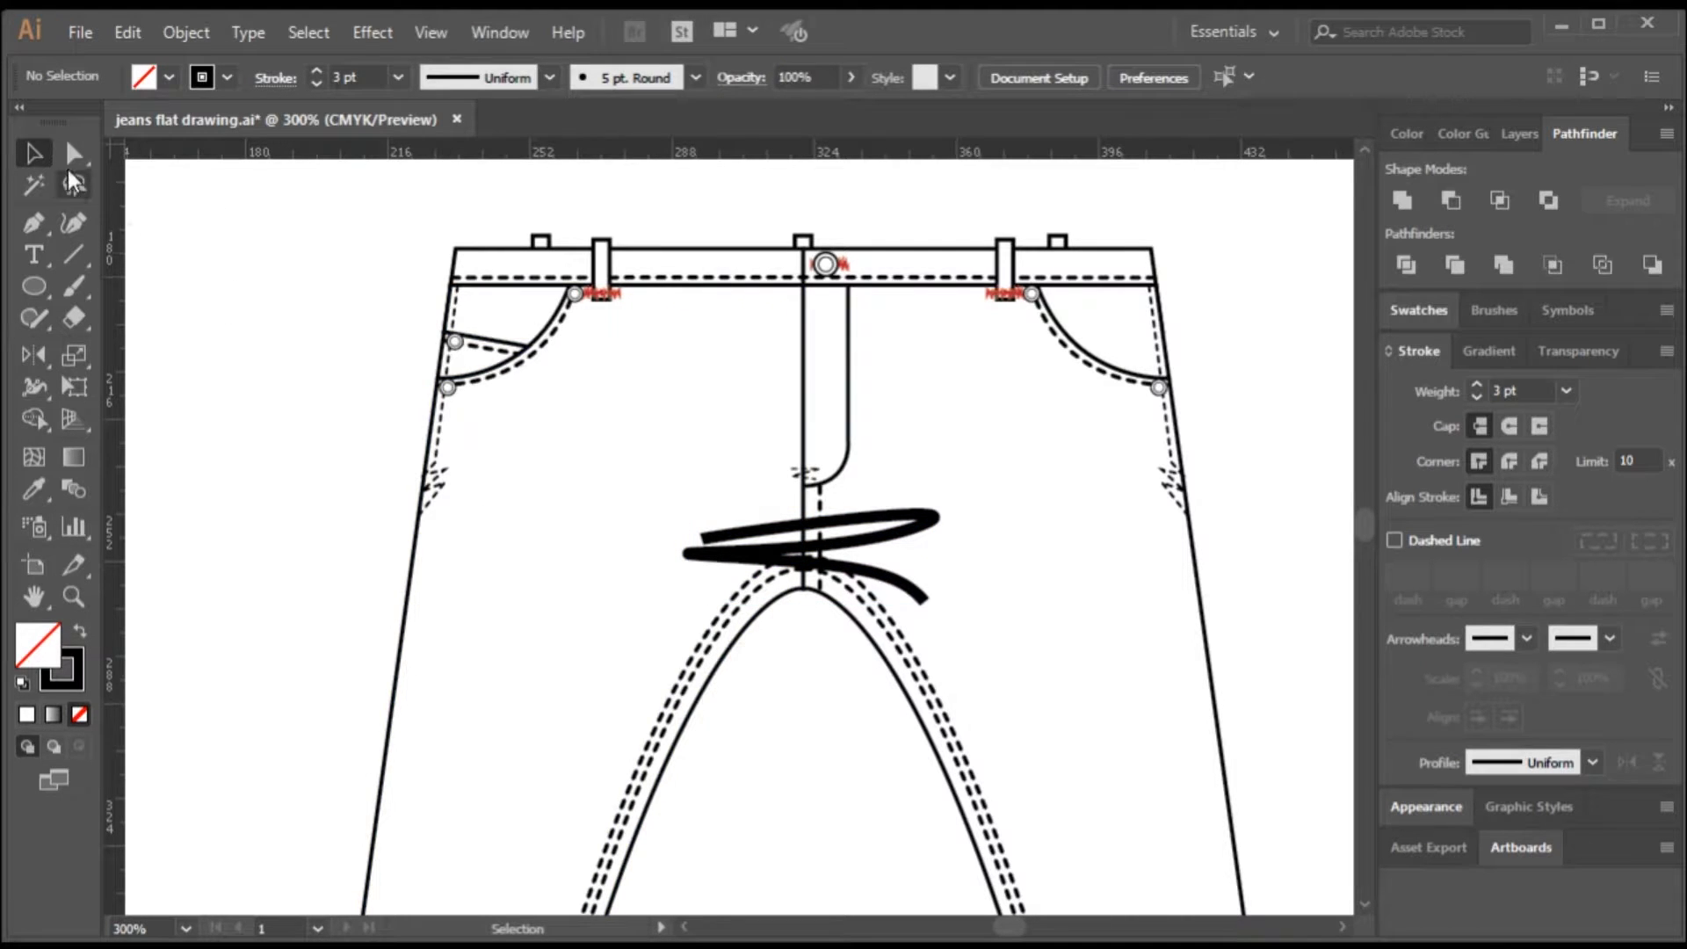
- Apply Width Profile 1 to the crease line and flatten it vertically to about 15 pt tall
click(909, 552)
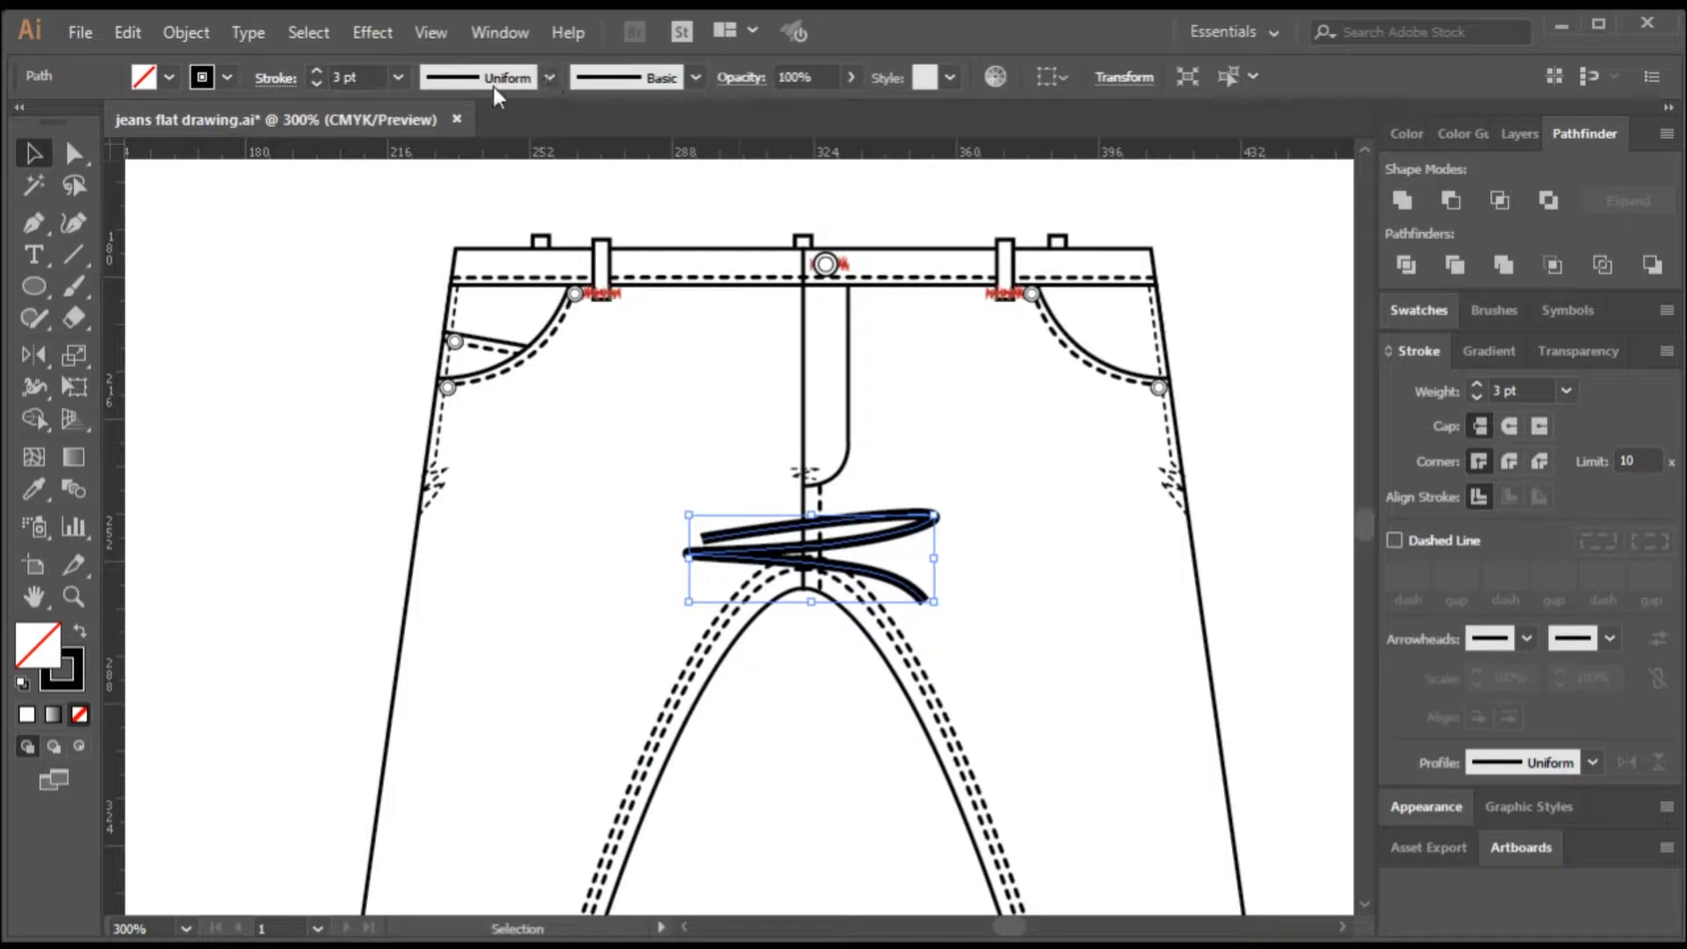
click(550, 78)
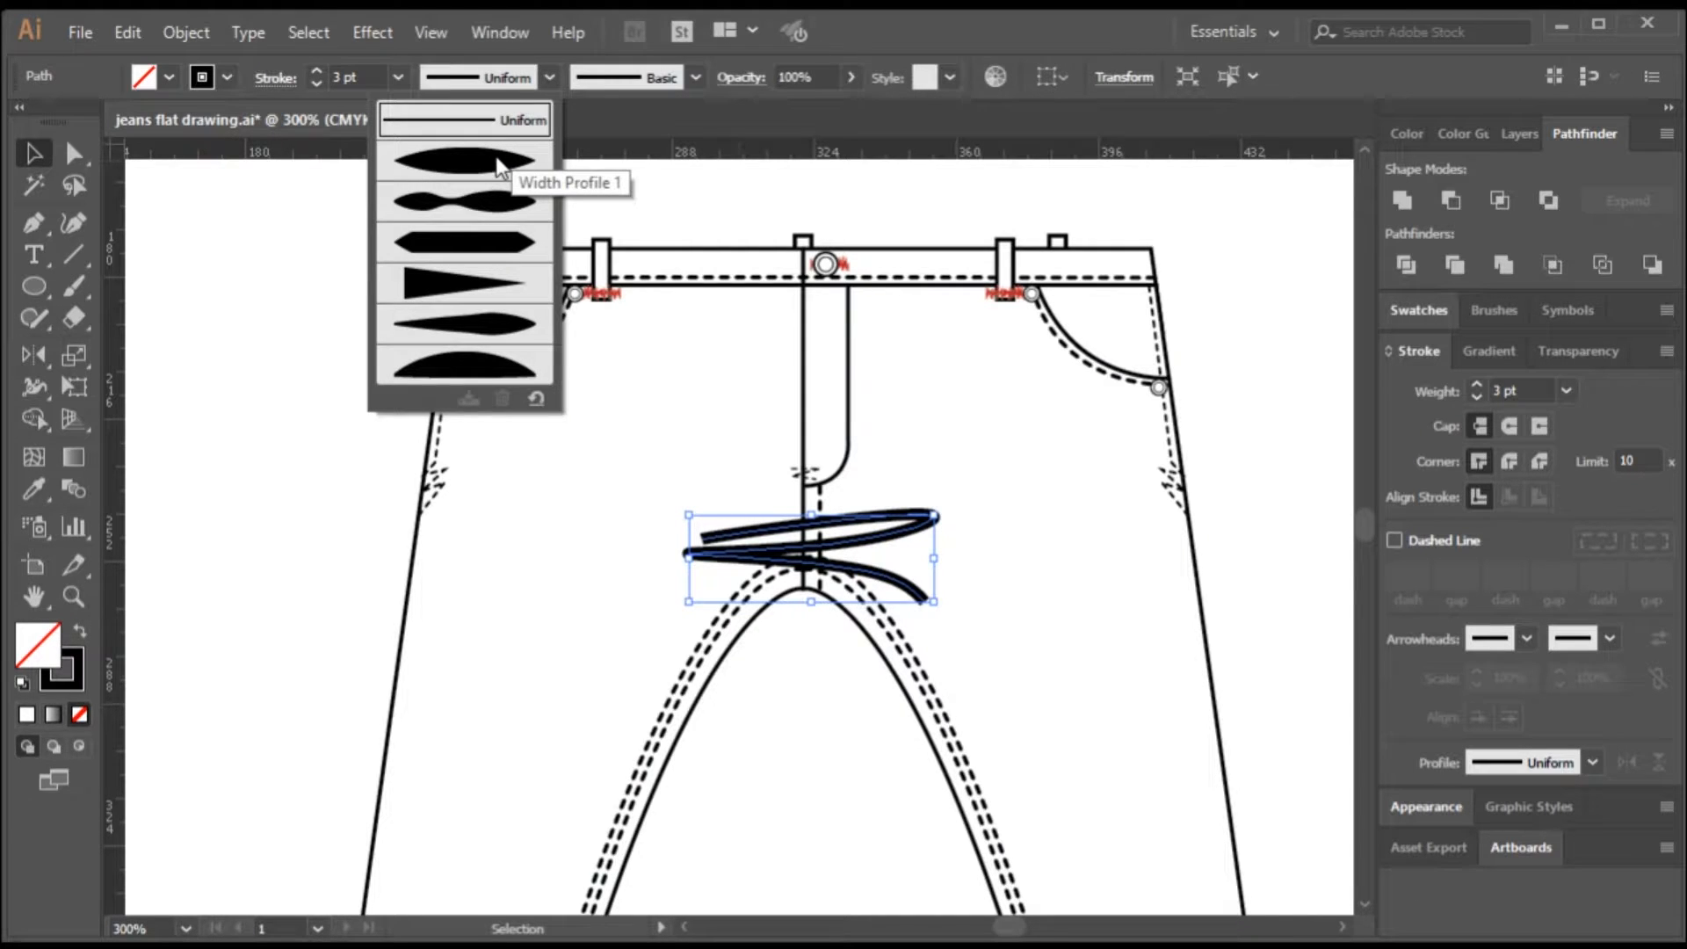
click(472, 165)
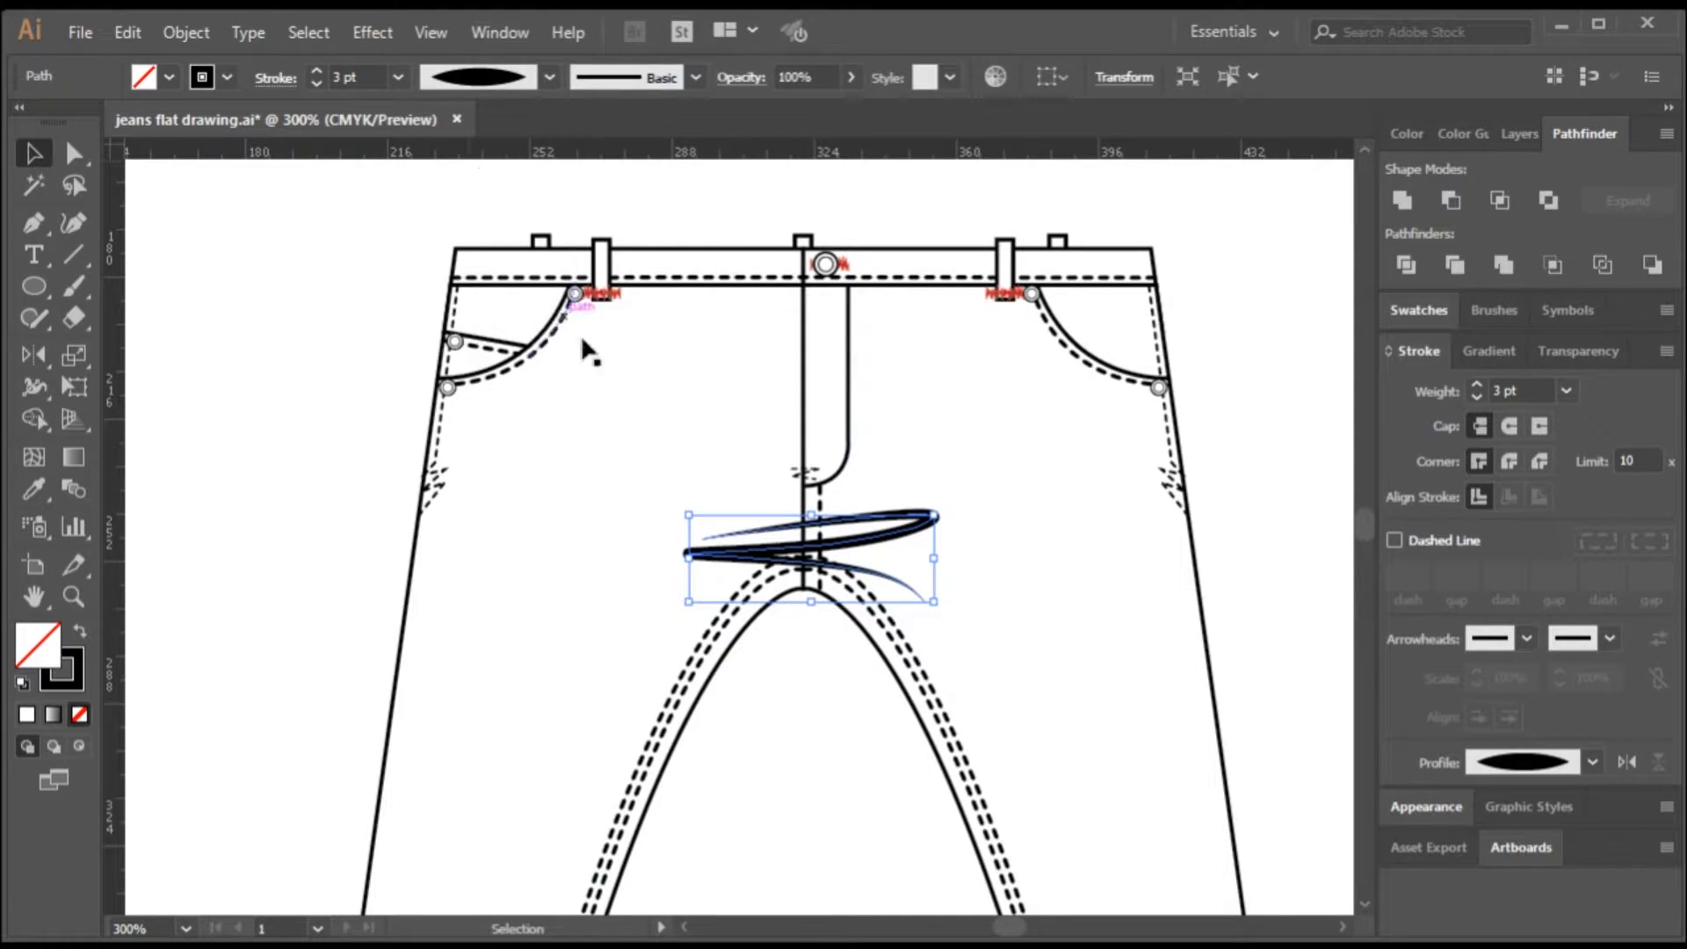
scroll(811, 540, up, 2)
drag(812, 665, 812, 610)
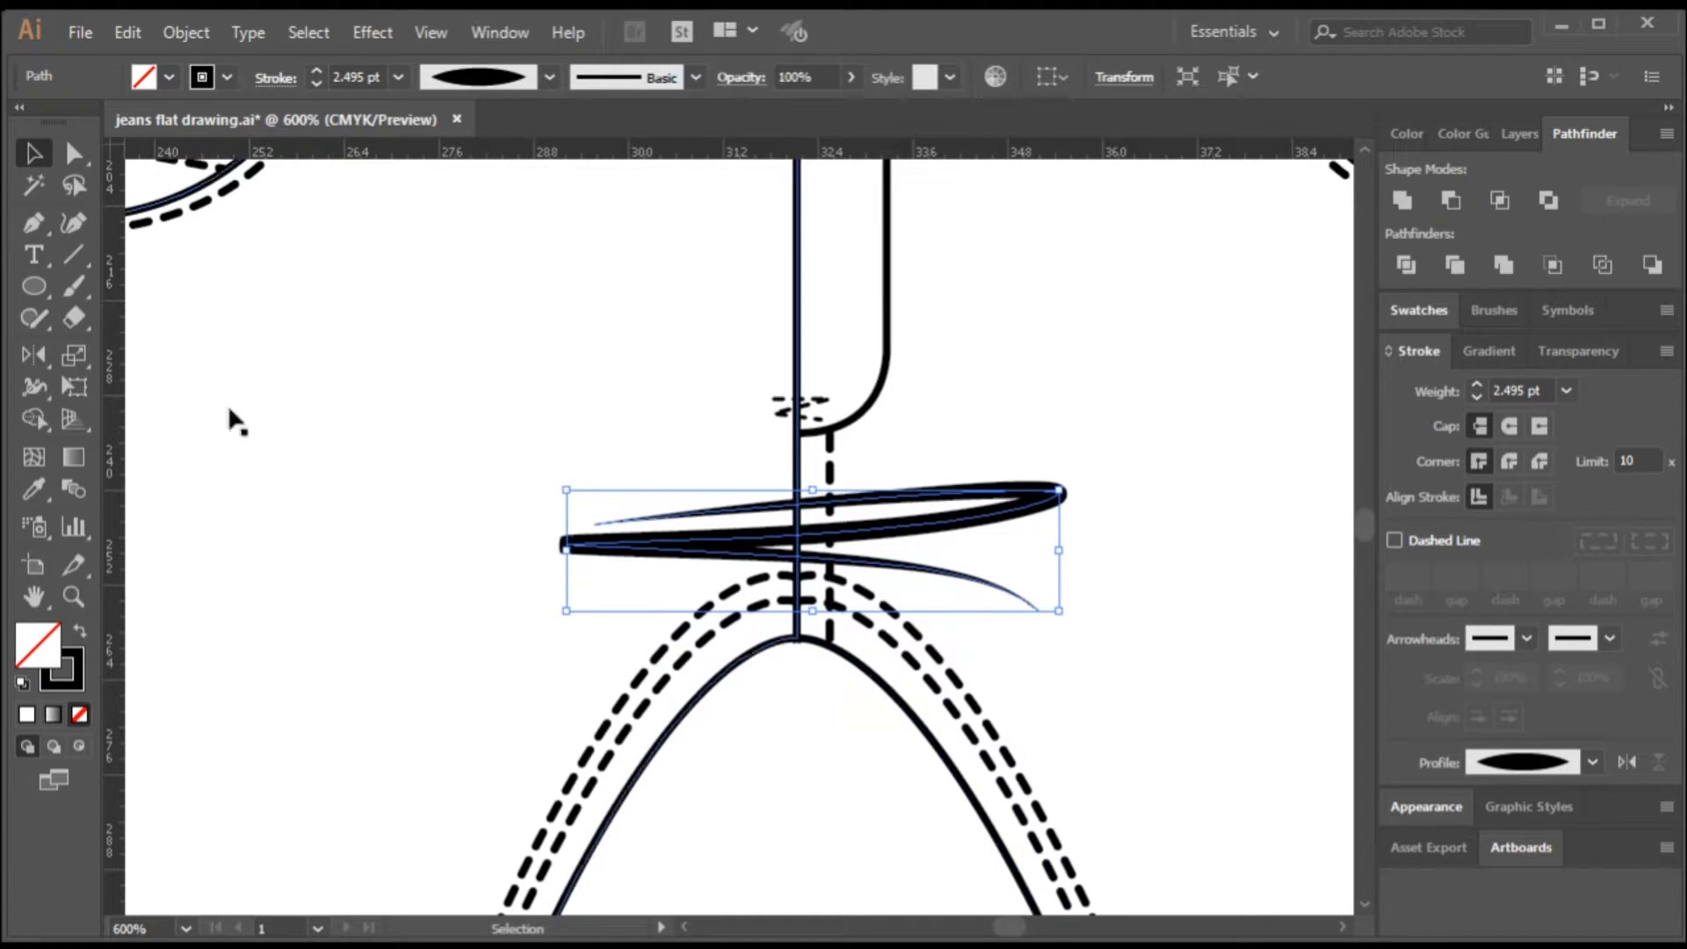
- Reshape the crease's curves, raising its upper tapered end and extending its lower tapered end down onto the leg beside the crotch
click(75, 151)
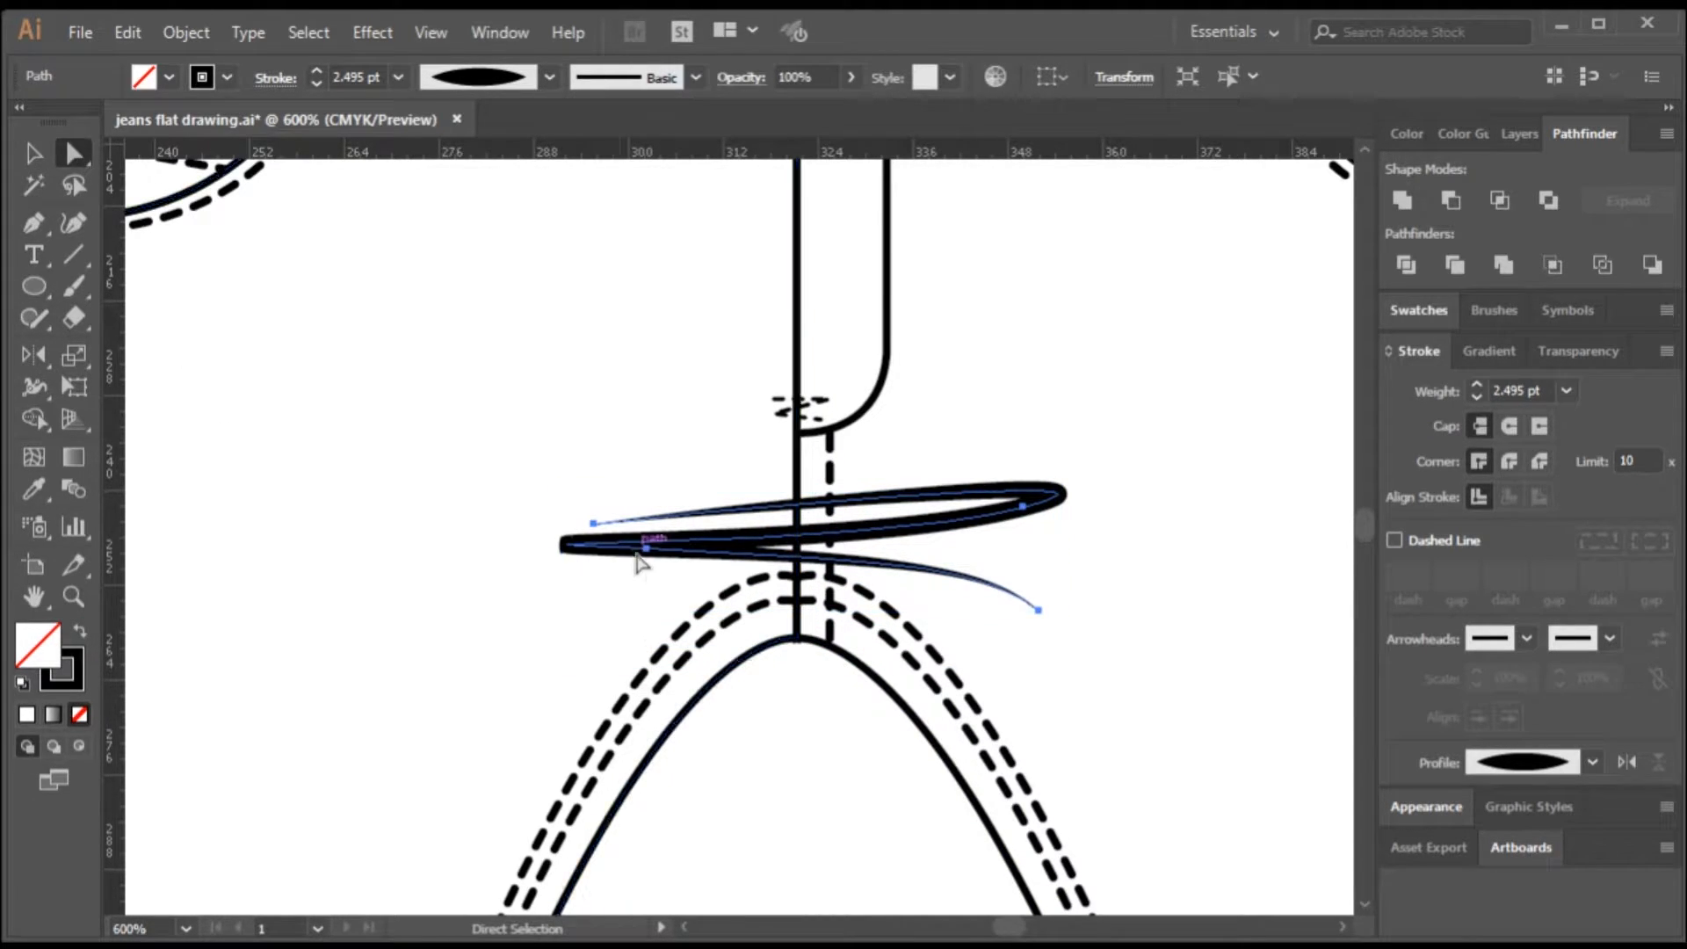
drag(644, 552, 649, 562)
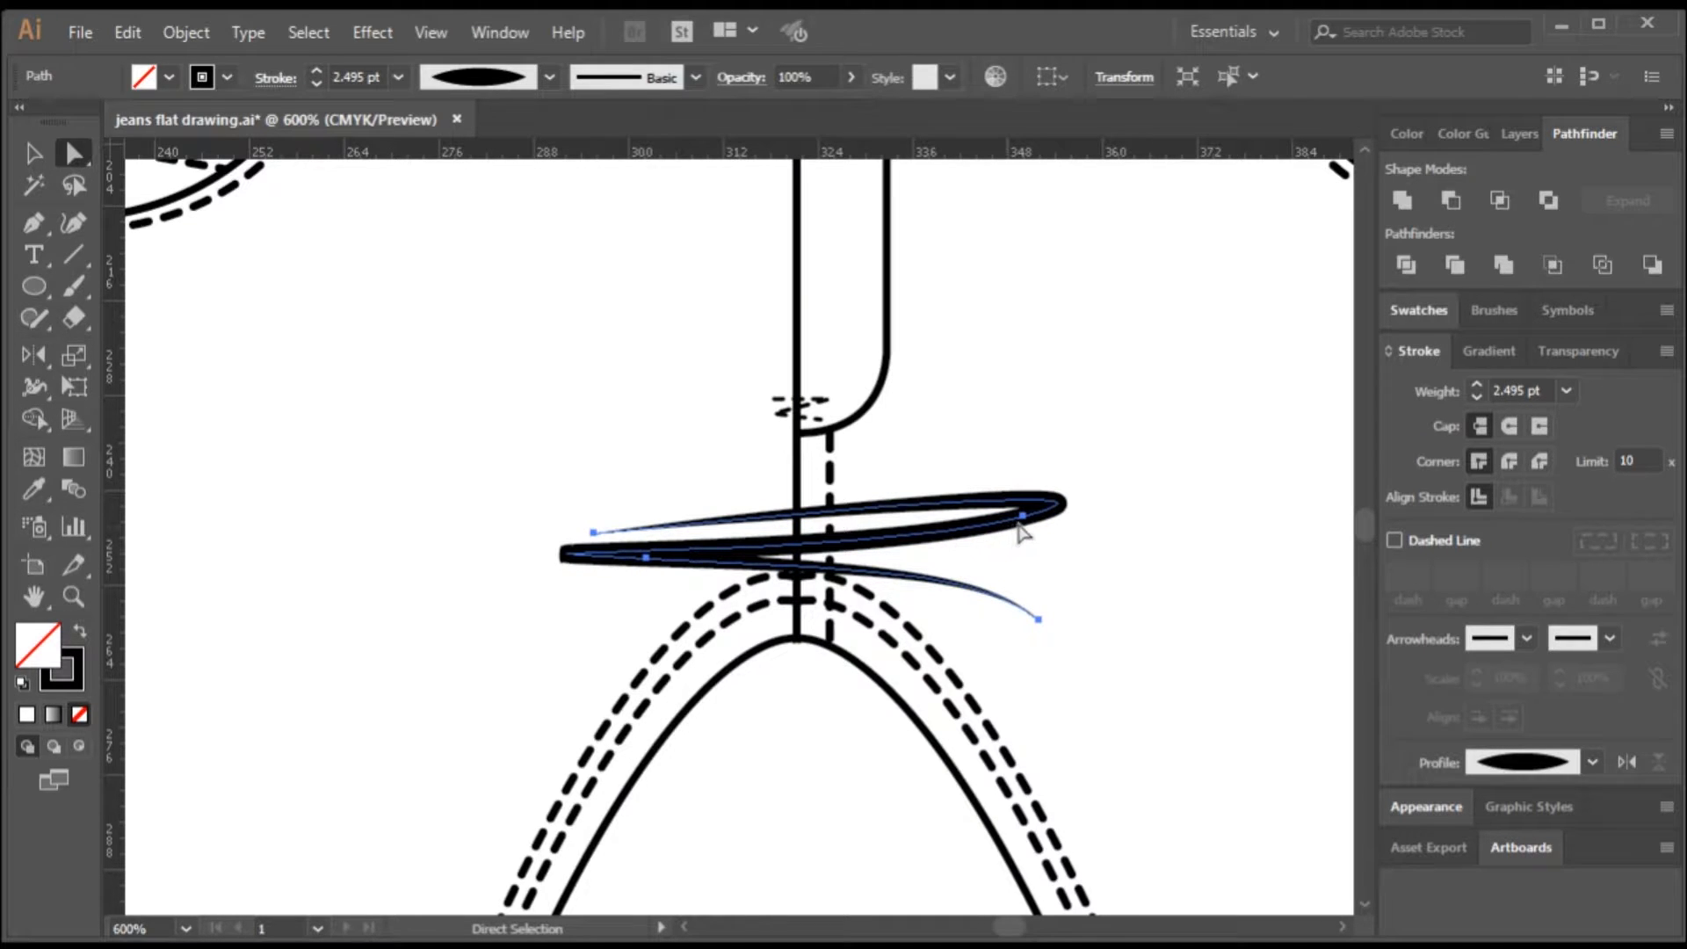
click(1022, 517)
drag(844, 565, 830, 542)
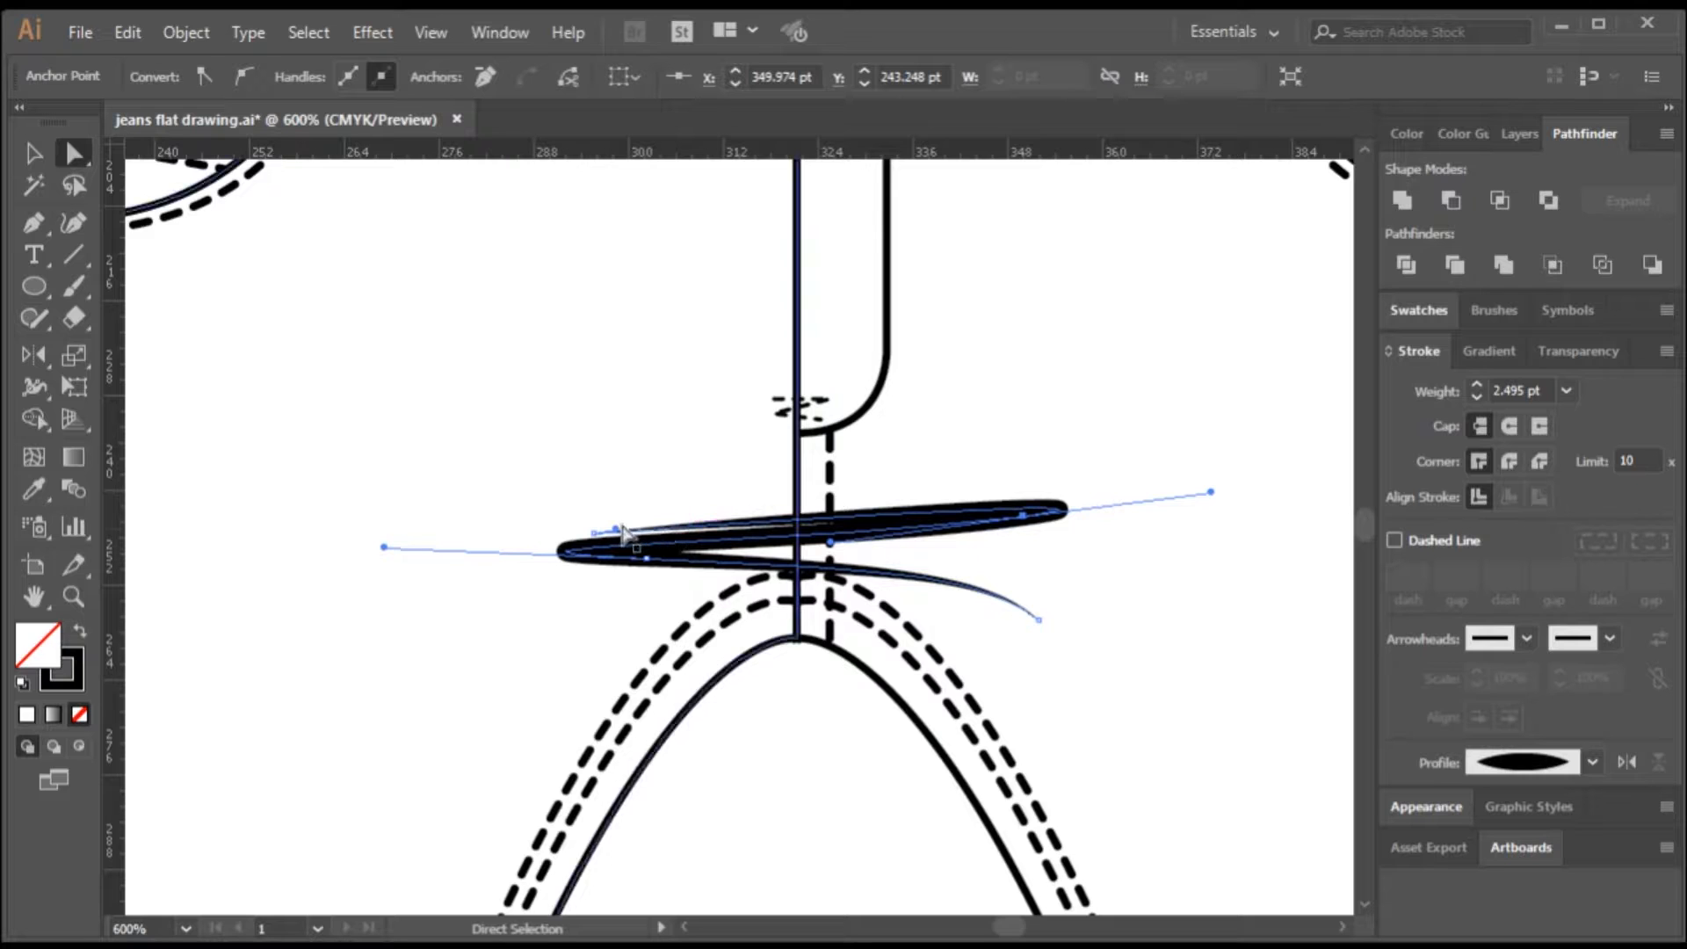
mouse_move(615, 531)
mouse_down()
mouse_move(614, 498)
mouse_move(594, 532)
mouse_move(590, 504)
mouse_up()
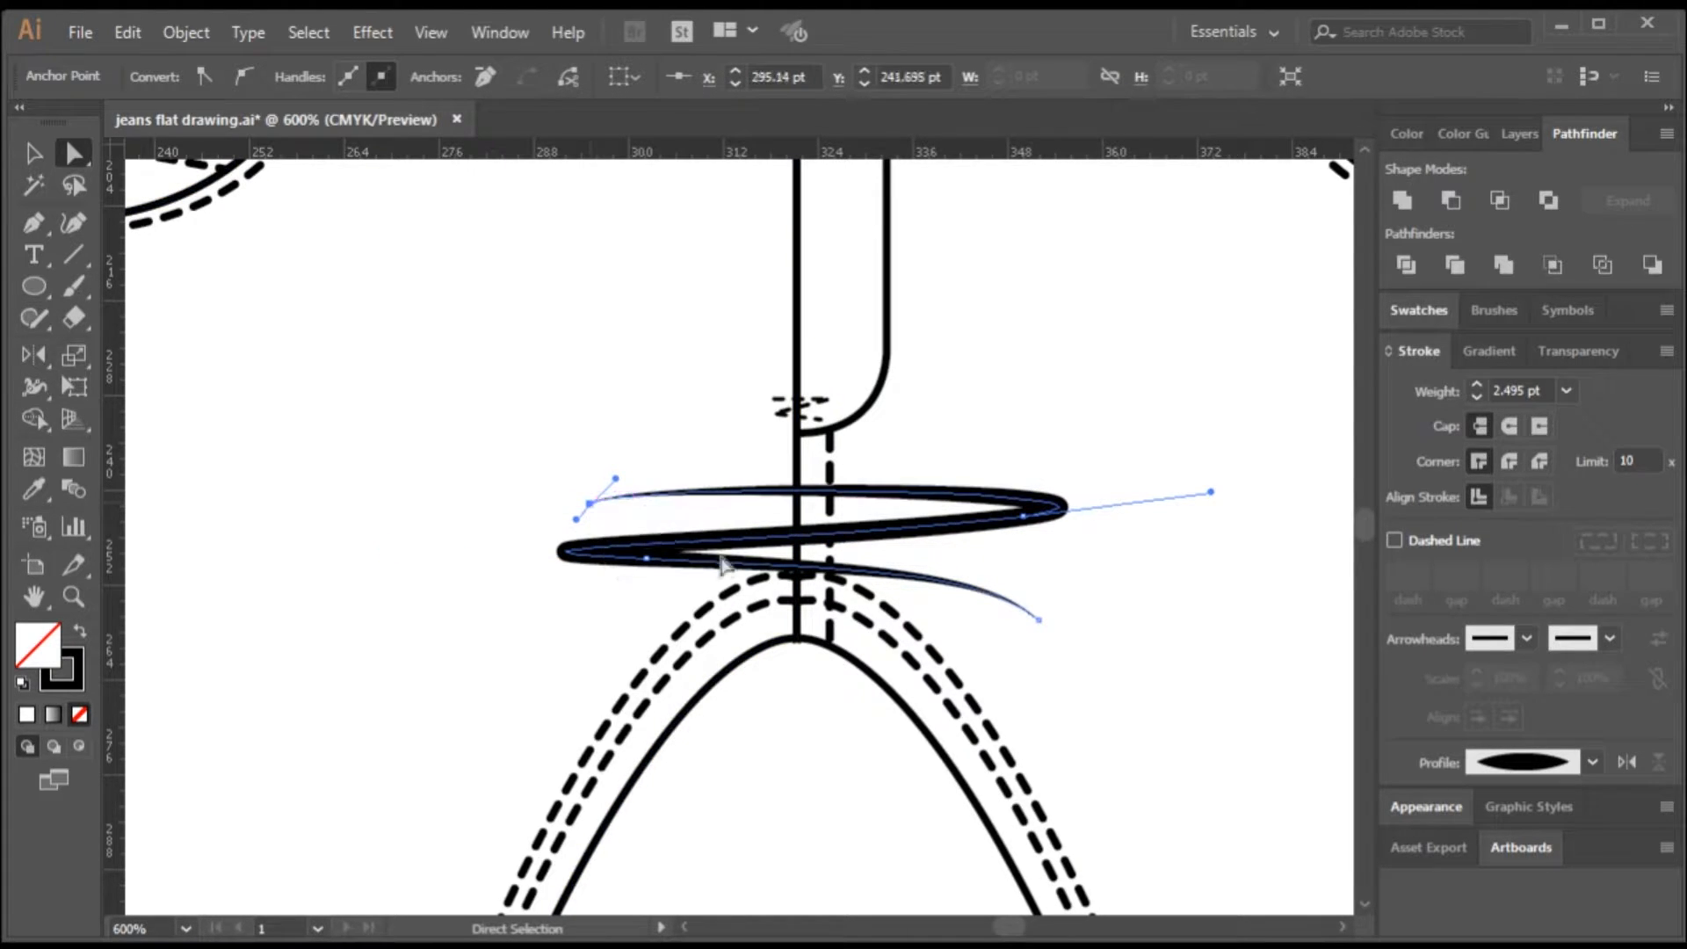
scroll(818, 620, down, 3)
mouse_move(900, 639)
mouse_down()
mouse_move(928, 671)
mouse_move(892, 618)
mouse_up()
scroll(942, 685, down, 1)
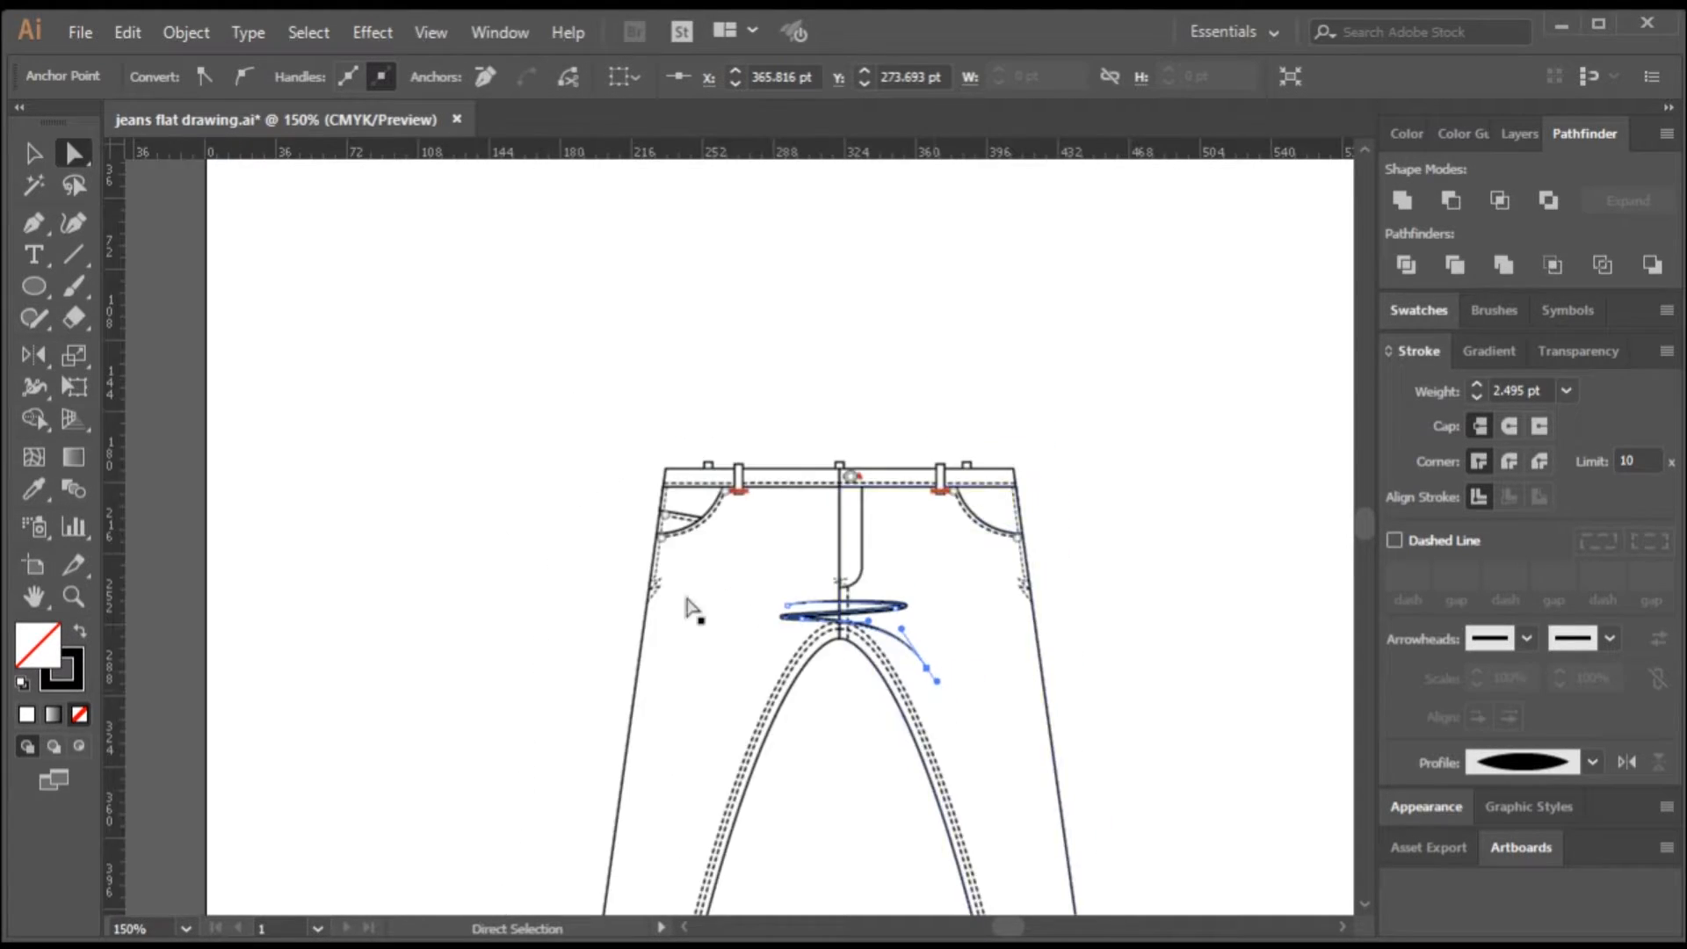
key(v)
click(386, 466)
scroll(395, 479, down, 5)
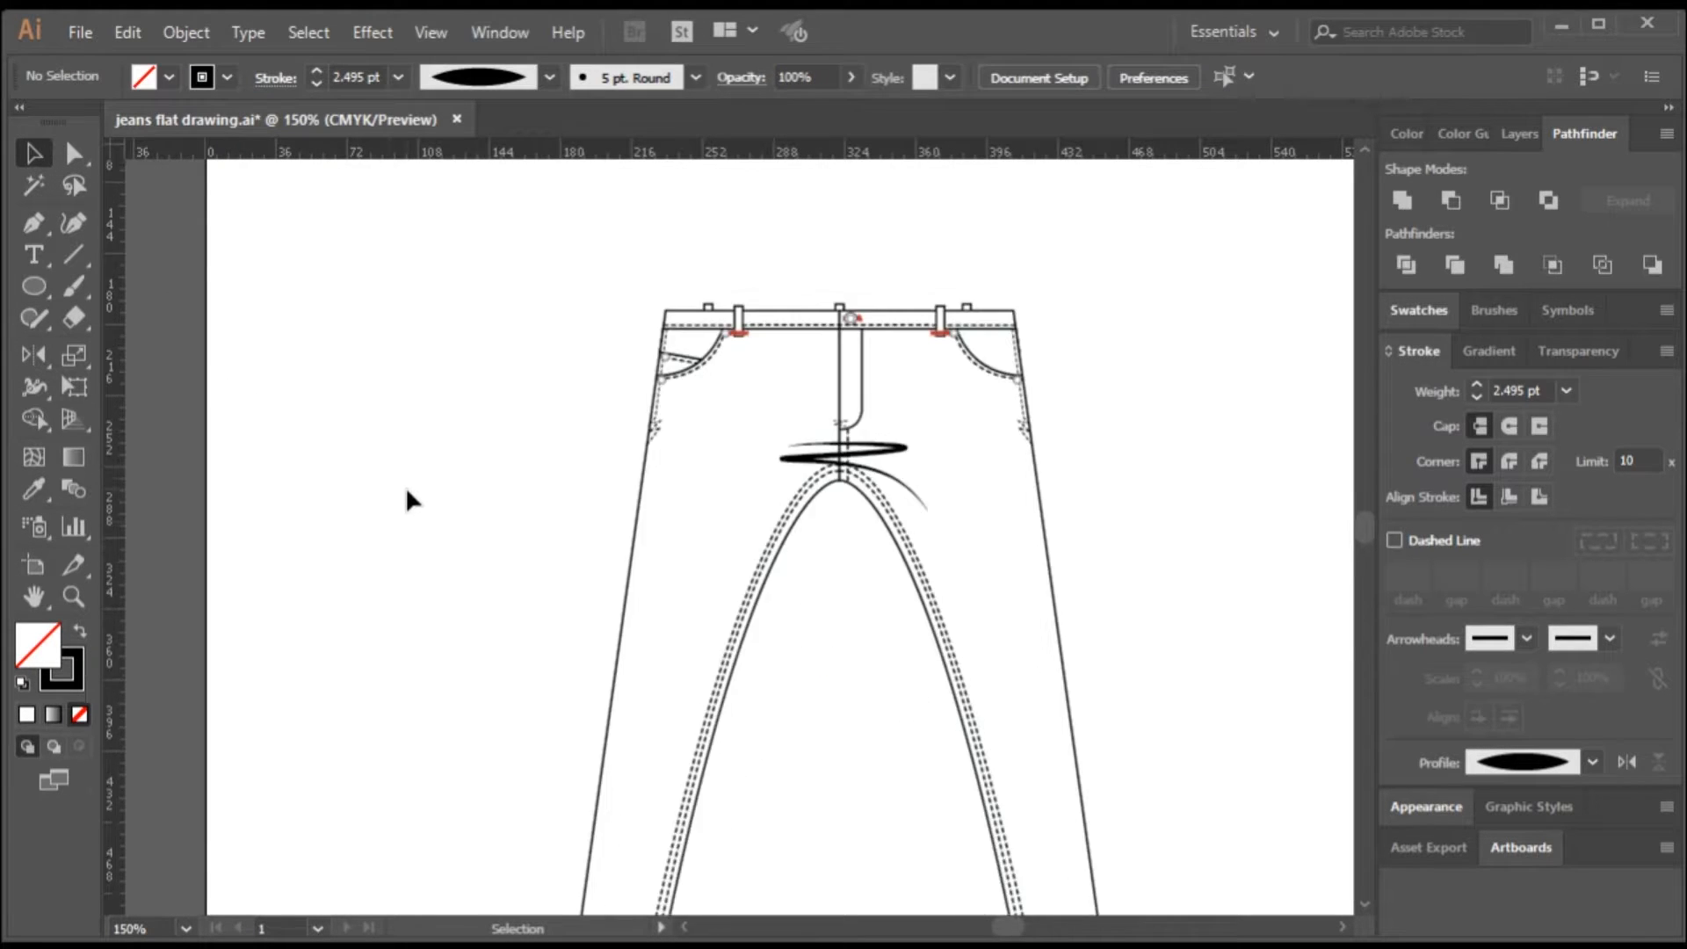
- Scale the crease line down to about 55 pt wide and keep it centered over the crotch seam
scroll(513, 600, up, 2)
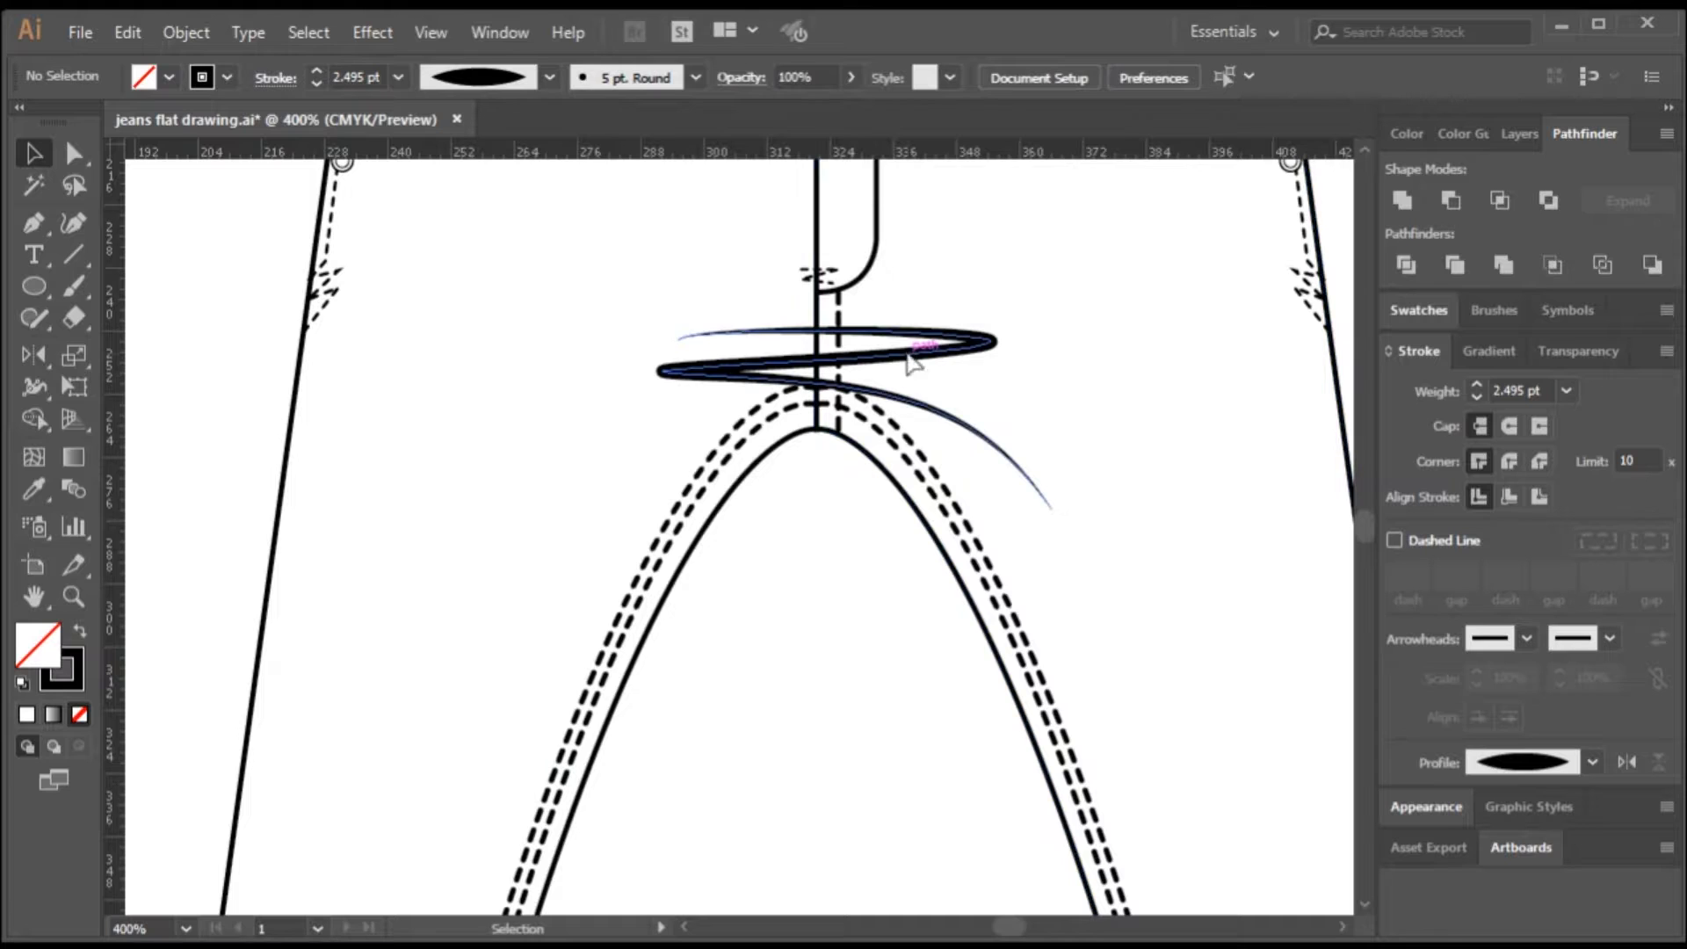
click(904, 356)
drag(1065, 490, 1003, 485)
drag(875, 370, 862, 337)
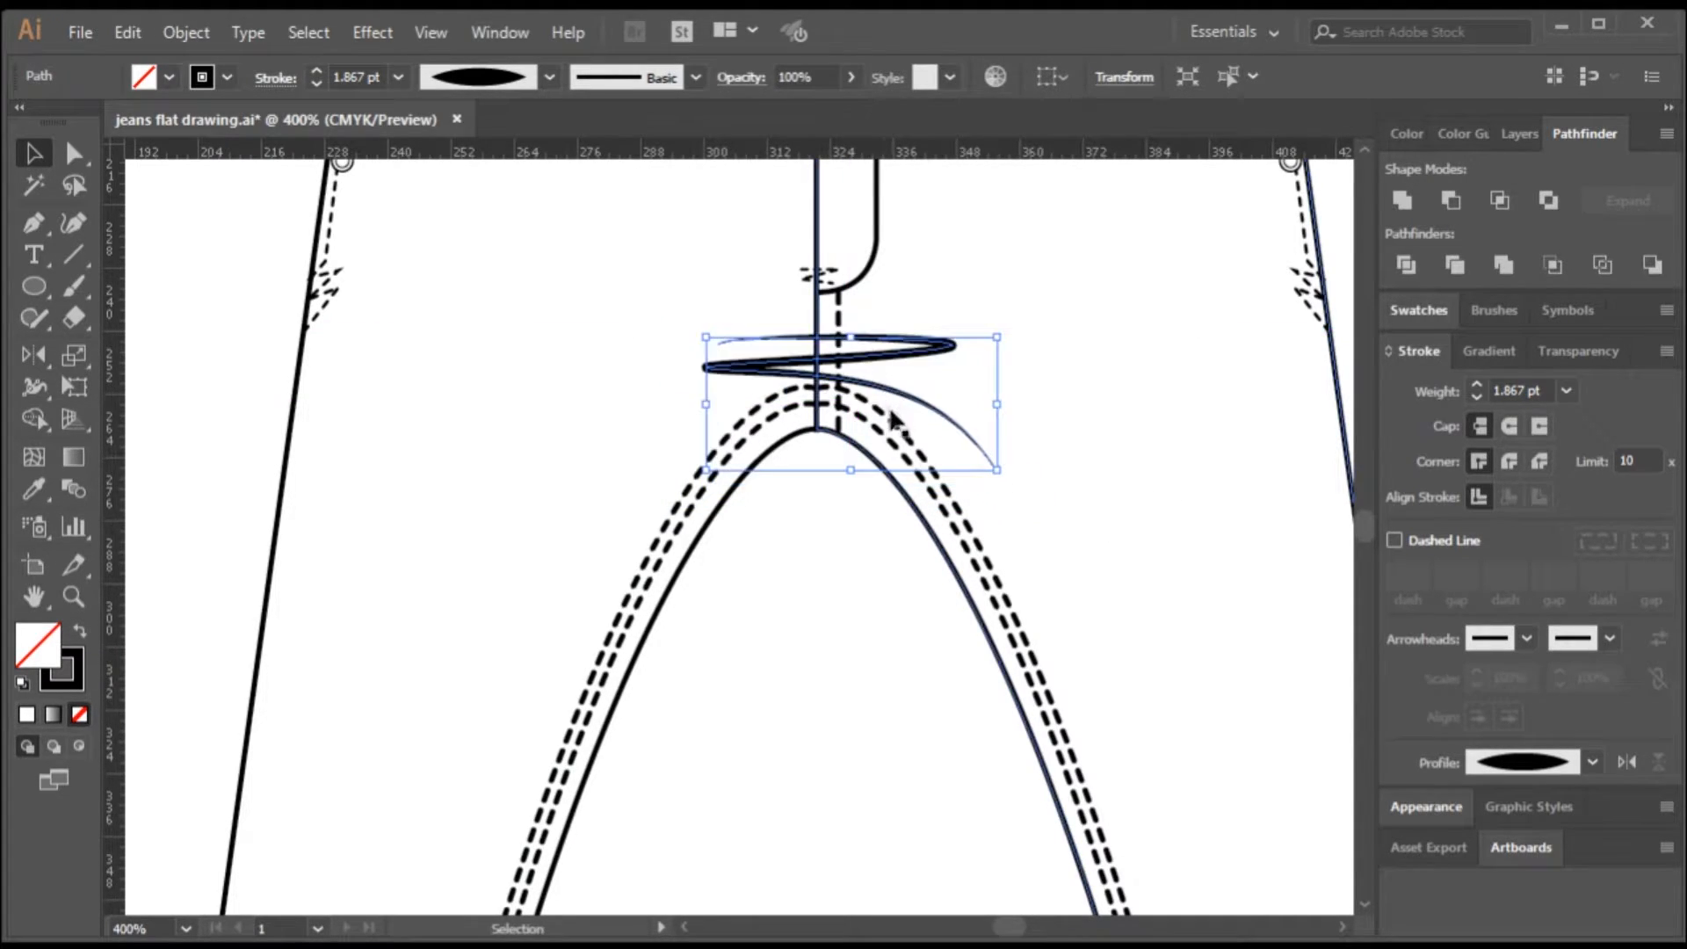
click(188, 343)
- View the jeans down to the hems and save the drawing
scroll(615, 545, down, 4)
scroll(749, 671, down, 3)
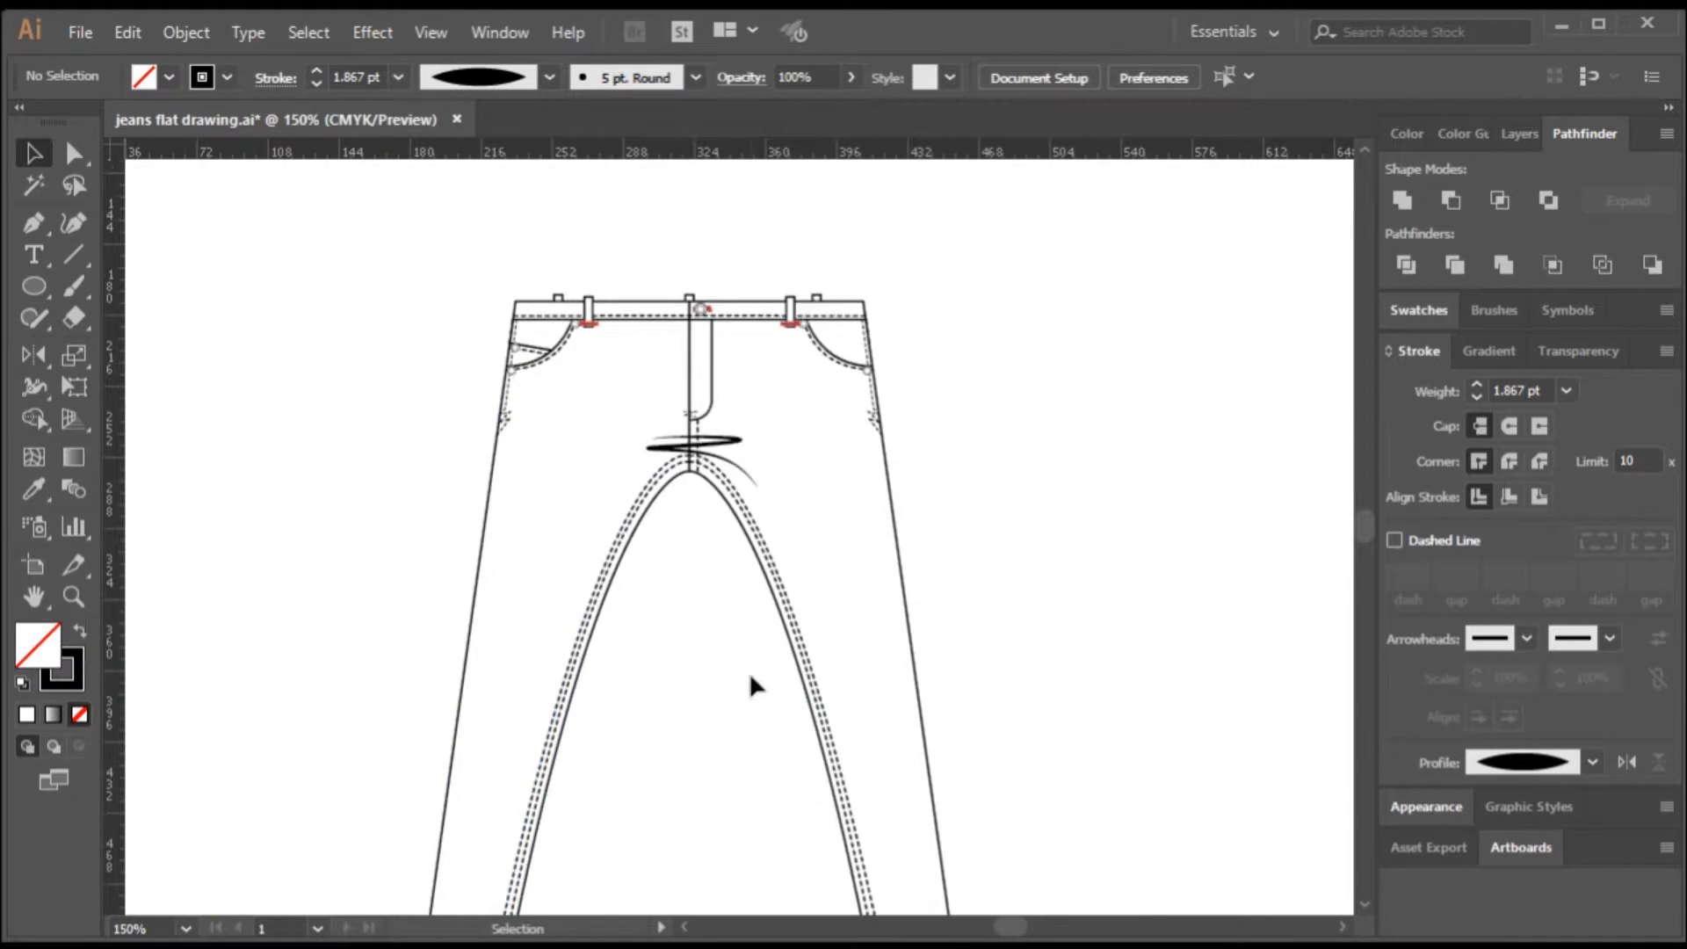
scroll(737, 679, down, 1)
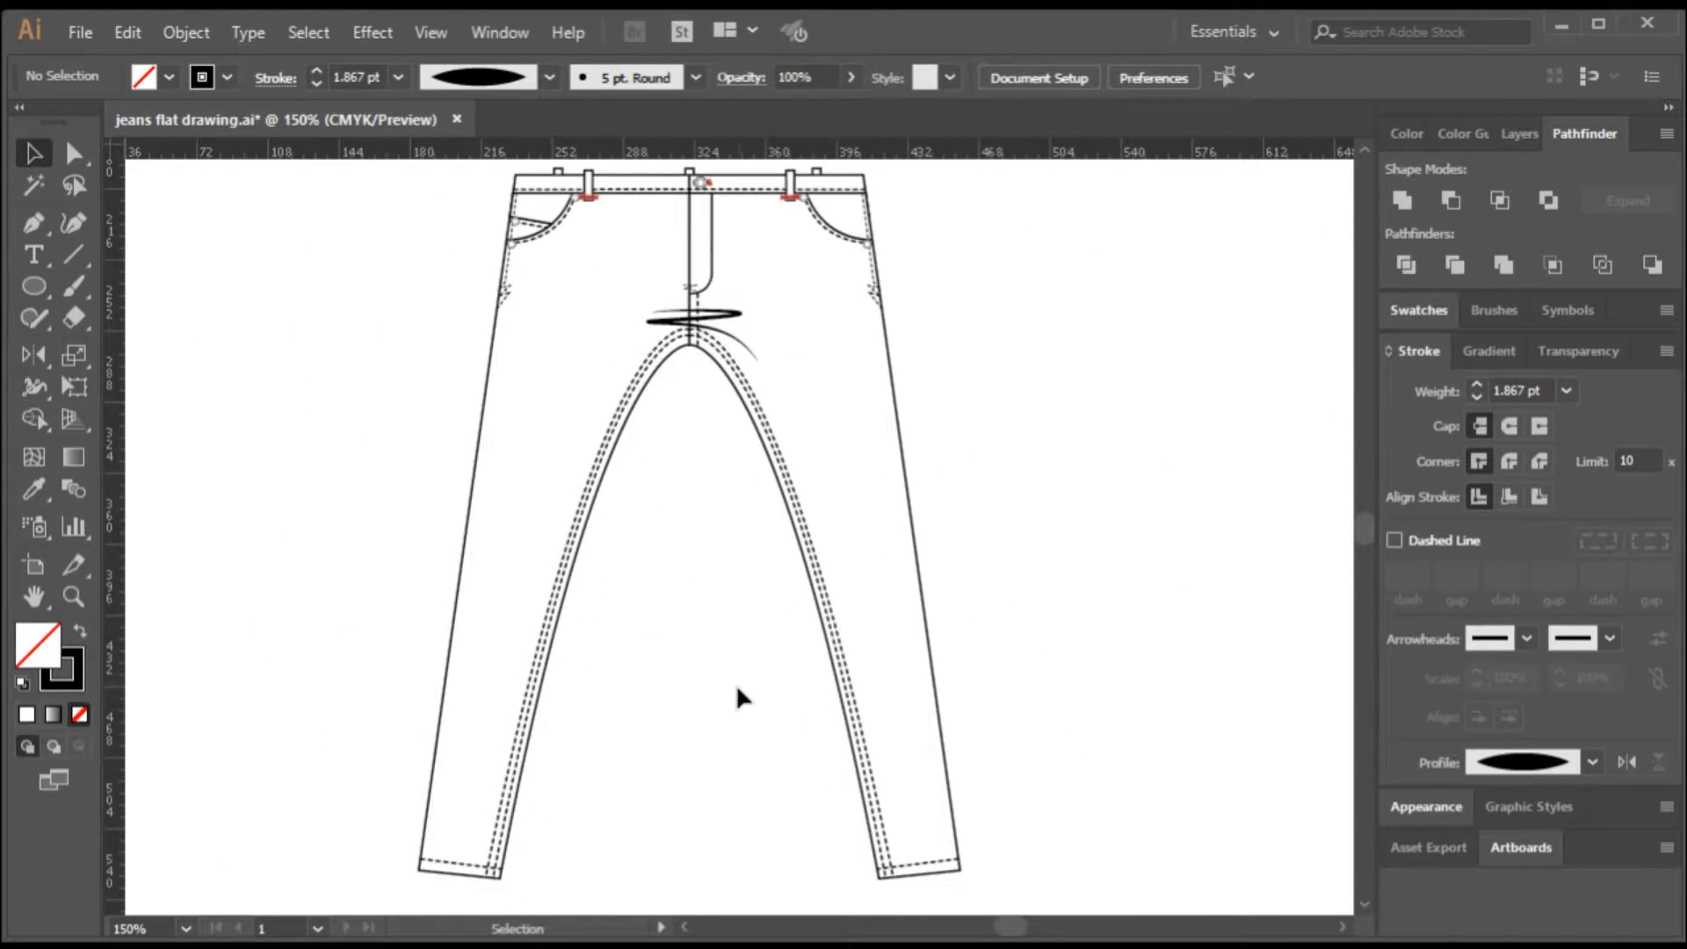
key(ctrl+s)
- Select the whole front view and duplicate it horizontally by 295 pt onto the empty side of the artboard
scroll(354, 457, down, 3)
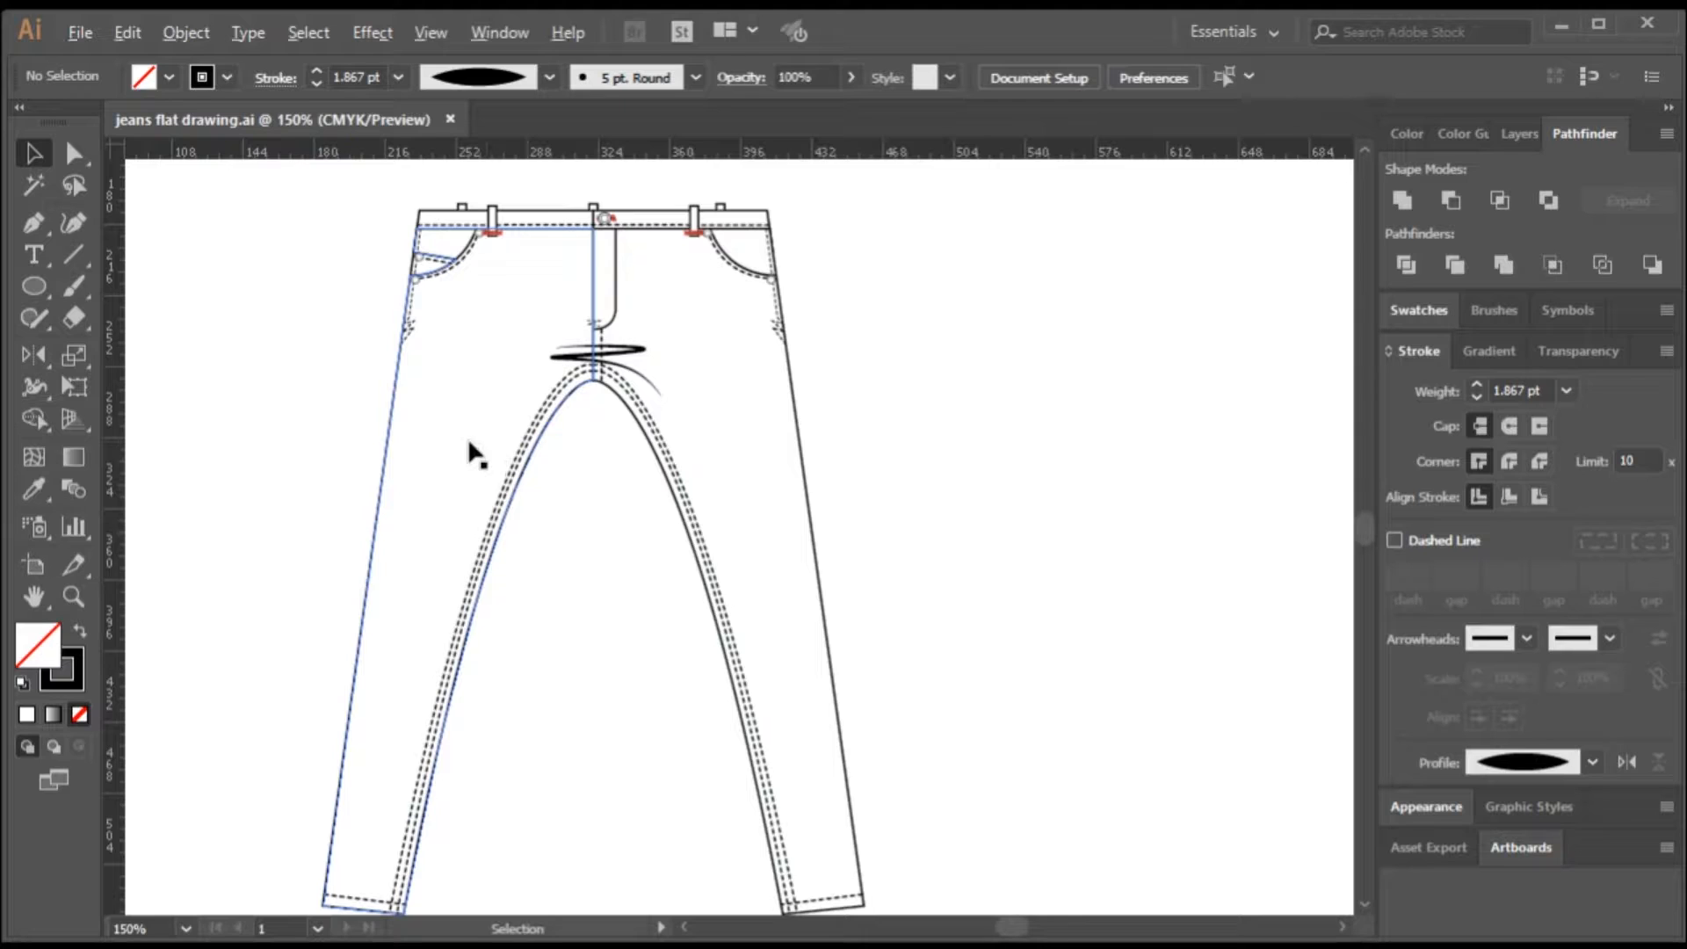
scroll(442, 472, down, 1)
drag(324, 254, 857, 796)
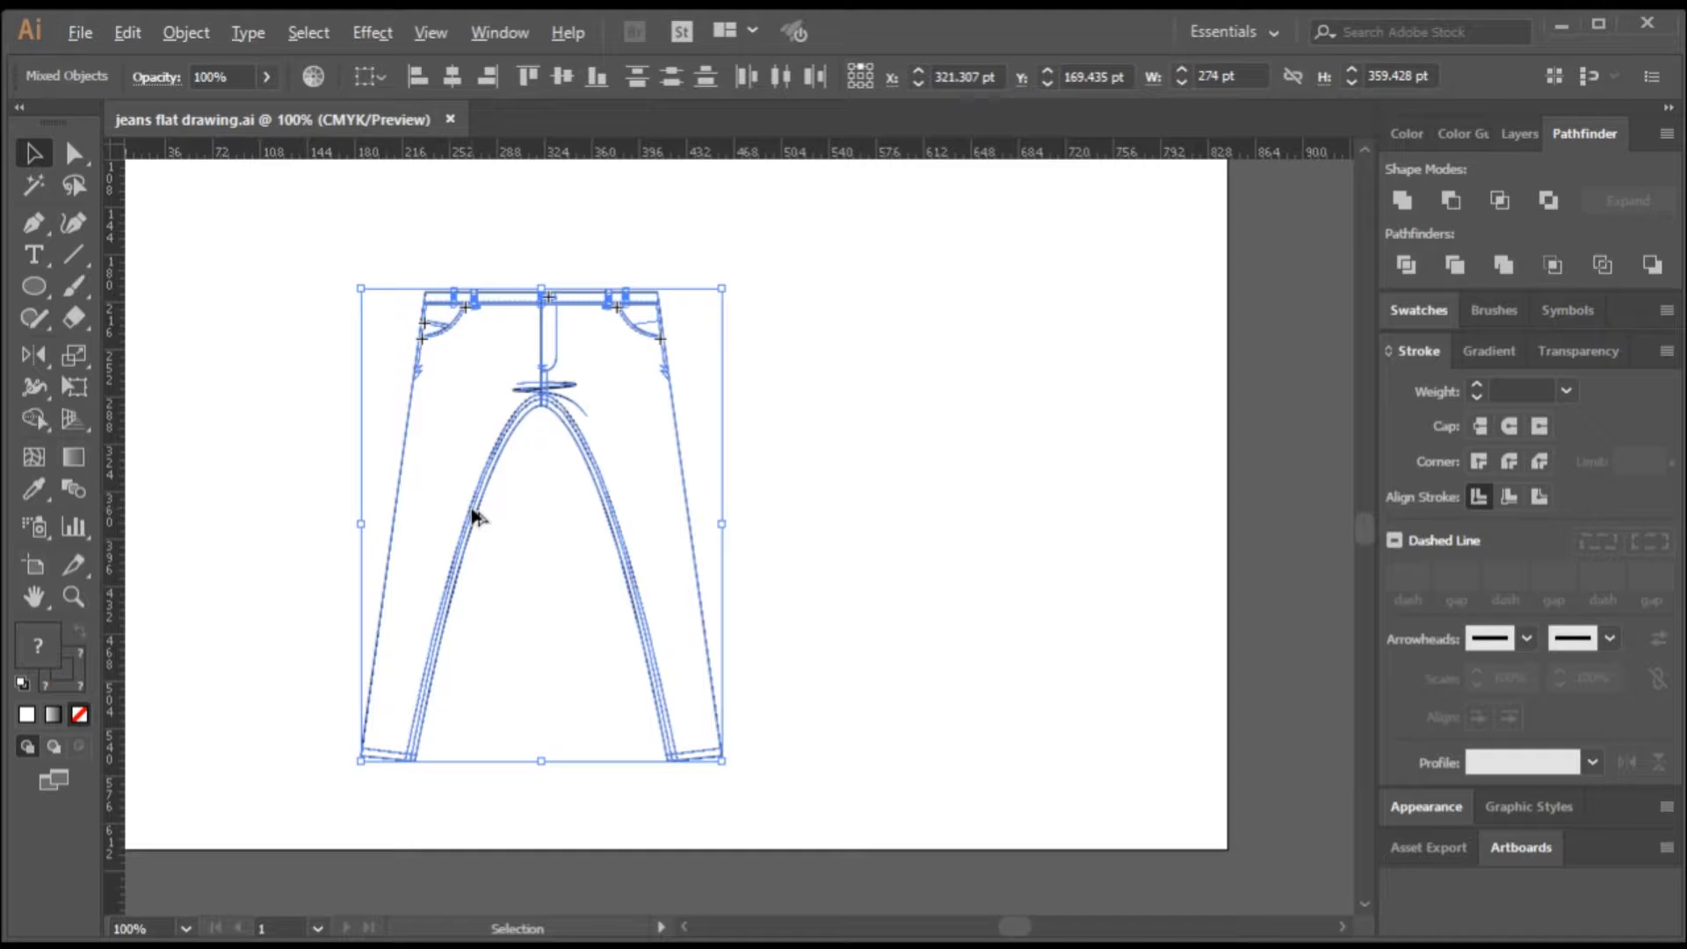
drag(475, 517, 861, 542)
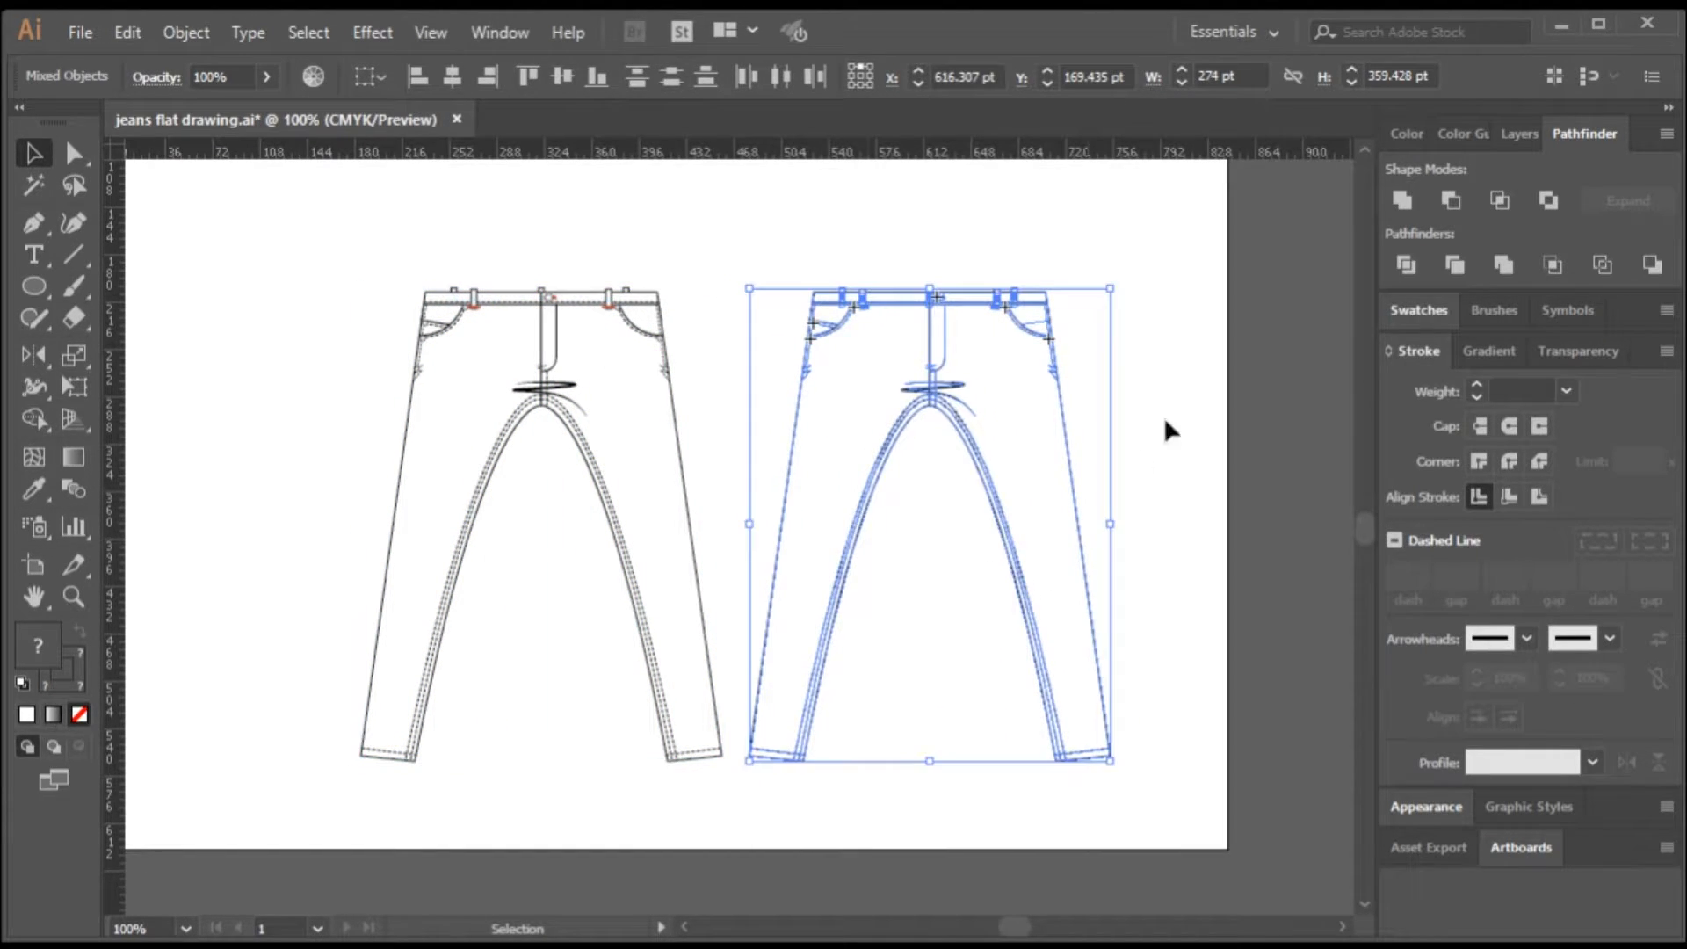
click(1172, 380)
- Try deleting the coin-pocket shape from the duplicated jeans, and undo the deletion
scroll(1011, 255, up, 3)
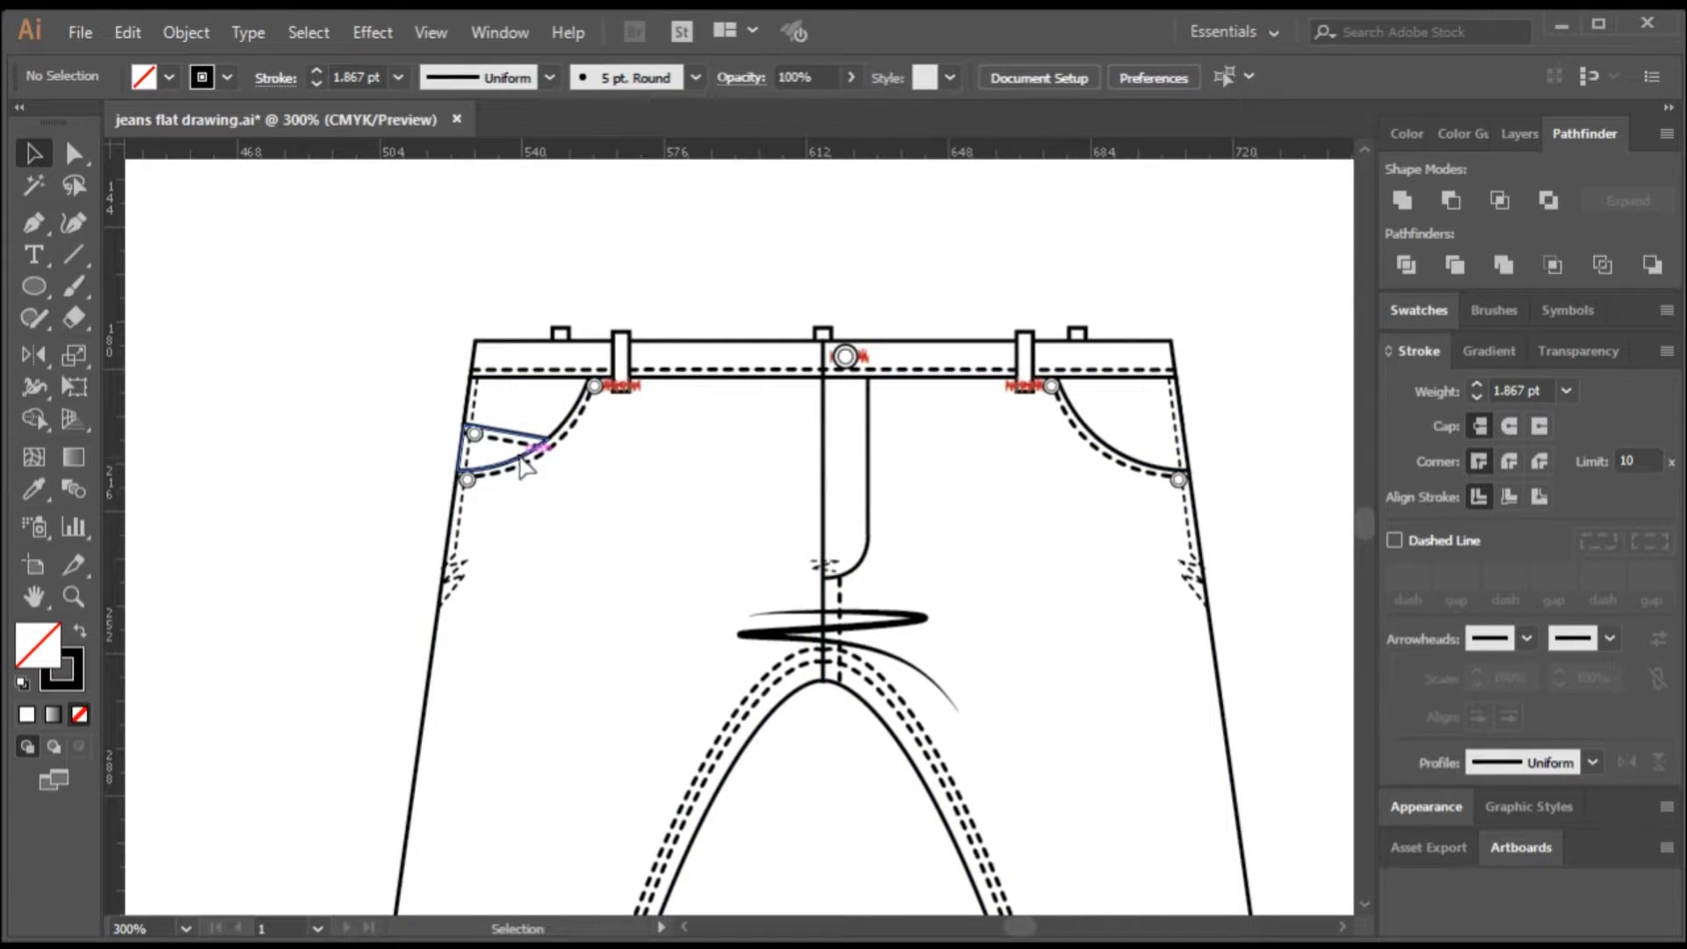
click(525, 467)
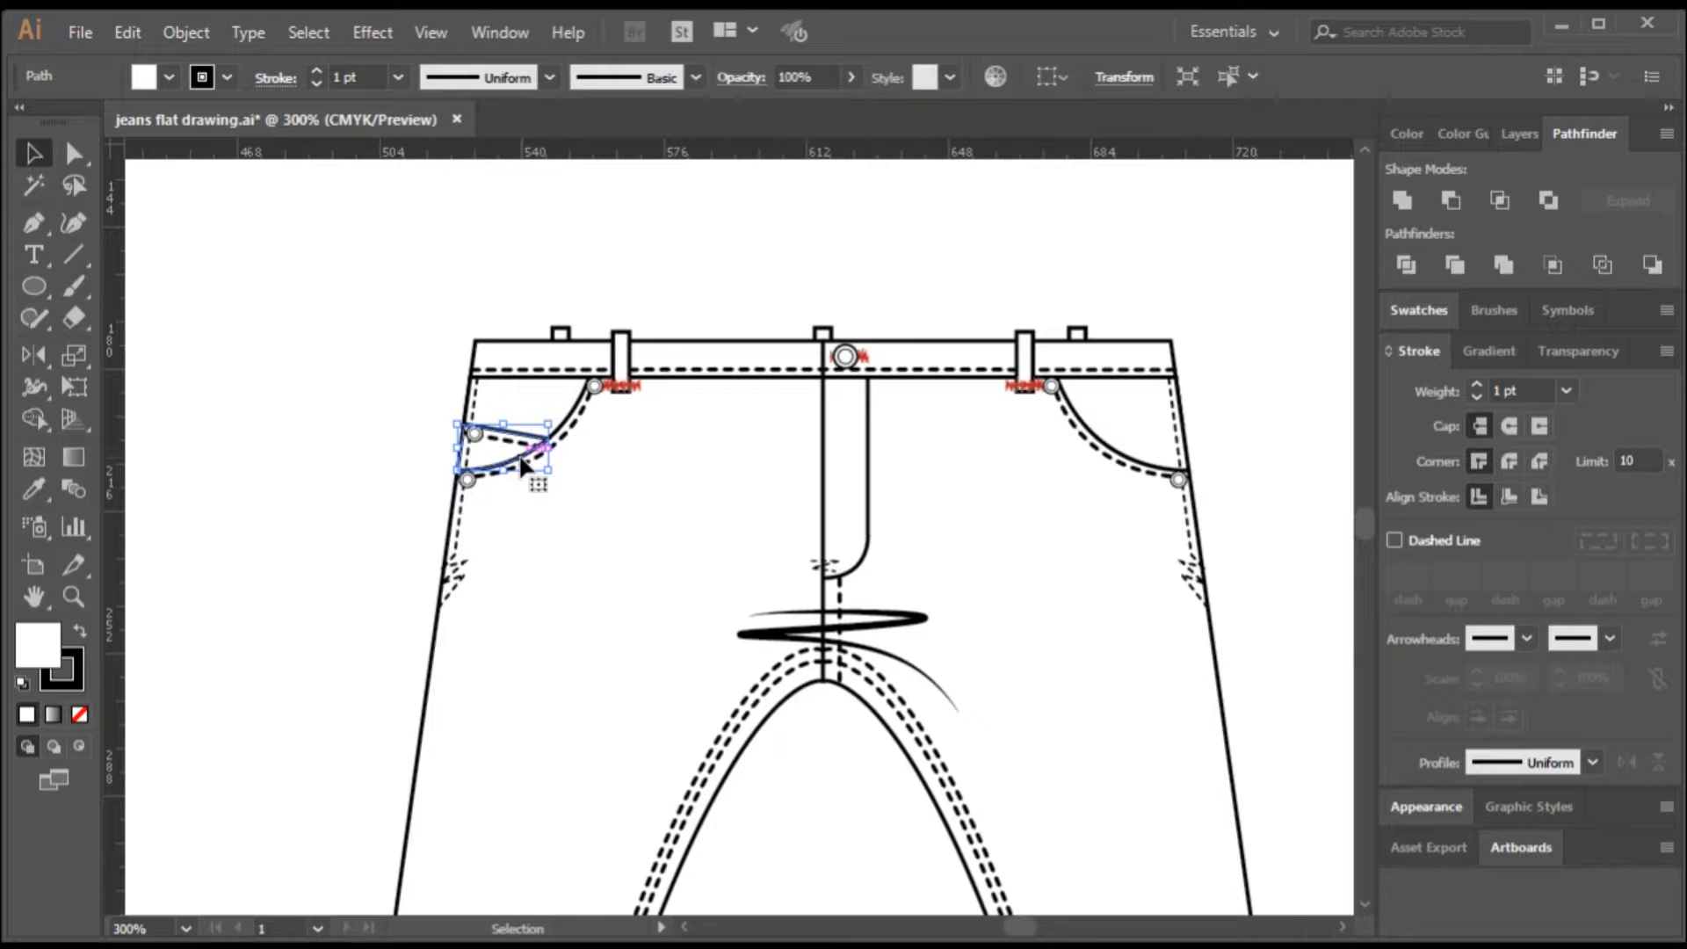
key(Delete)
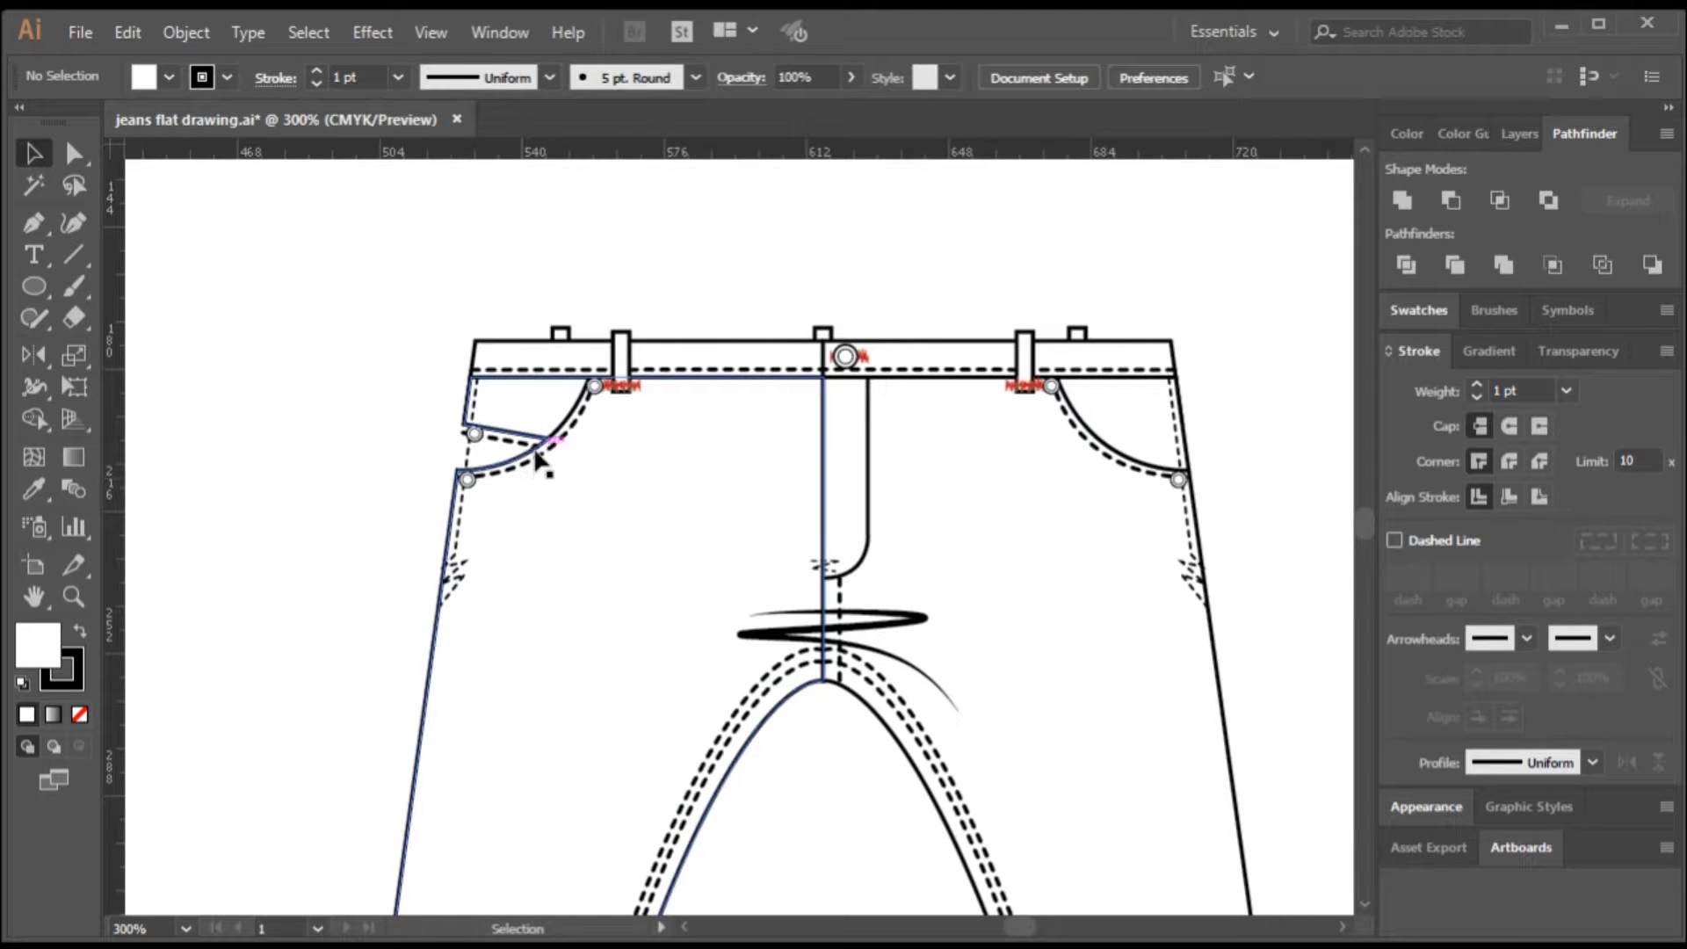
key(ctrl+z)
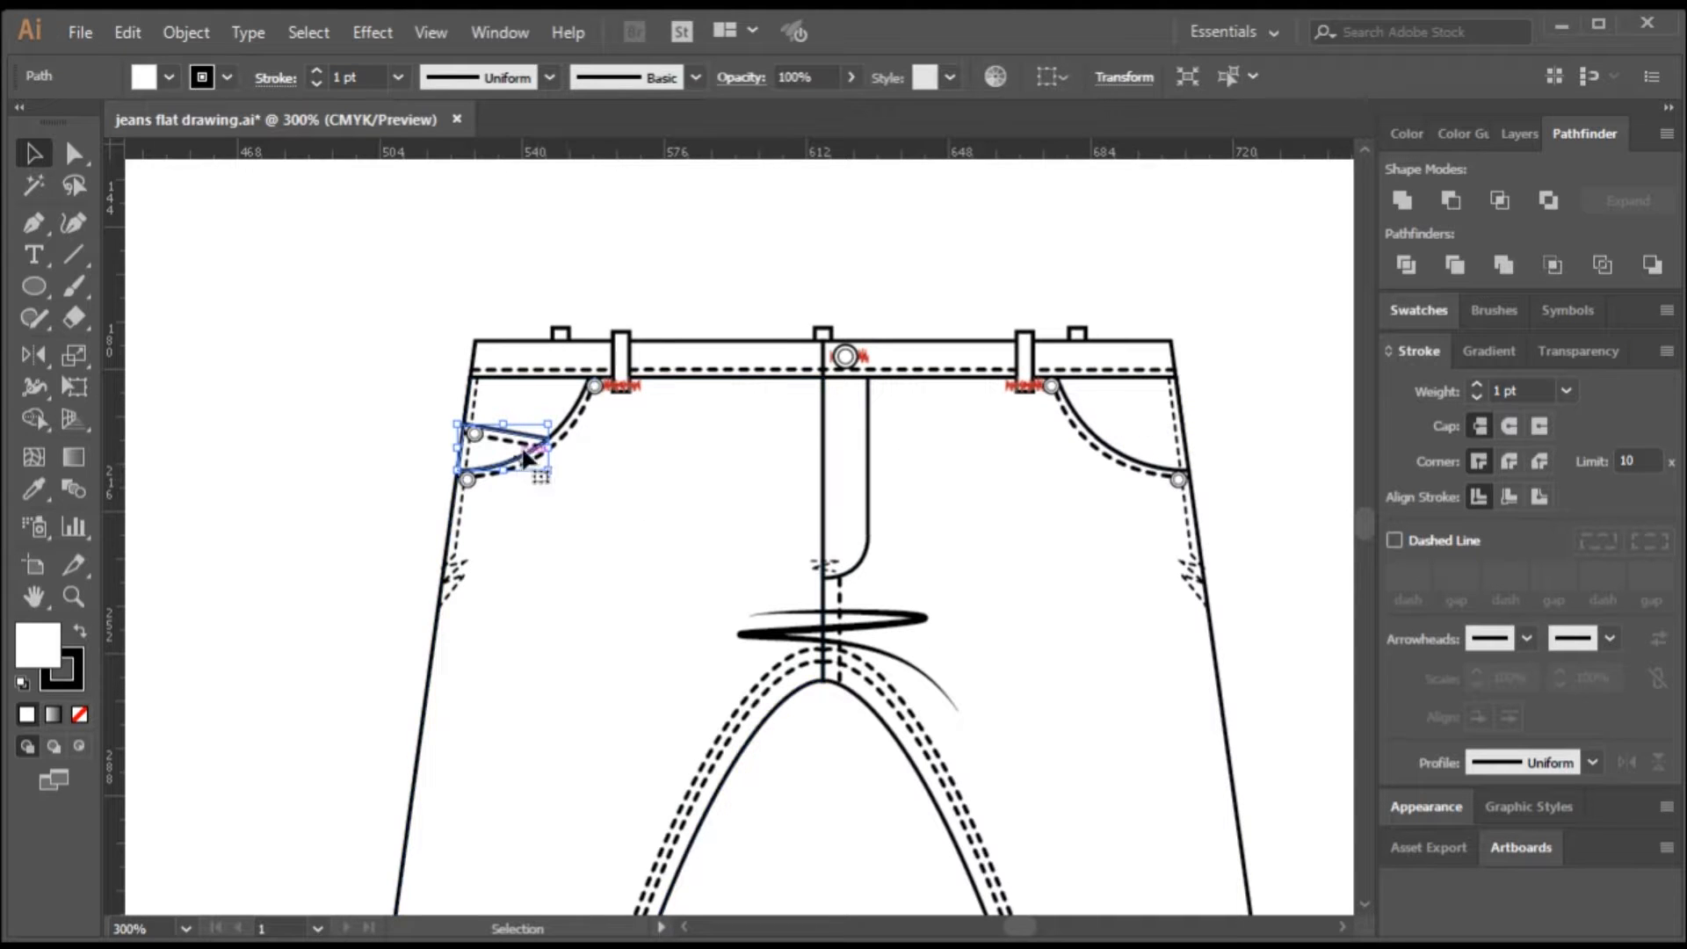
- Delete the left side-seam stitching, pocket-edge stitching, coin-pocket stitching and the two rivets beside them from the duplicated jeans
click(459, 557)
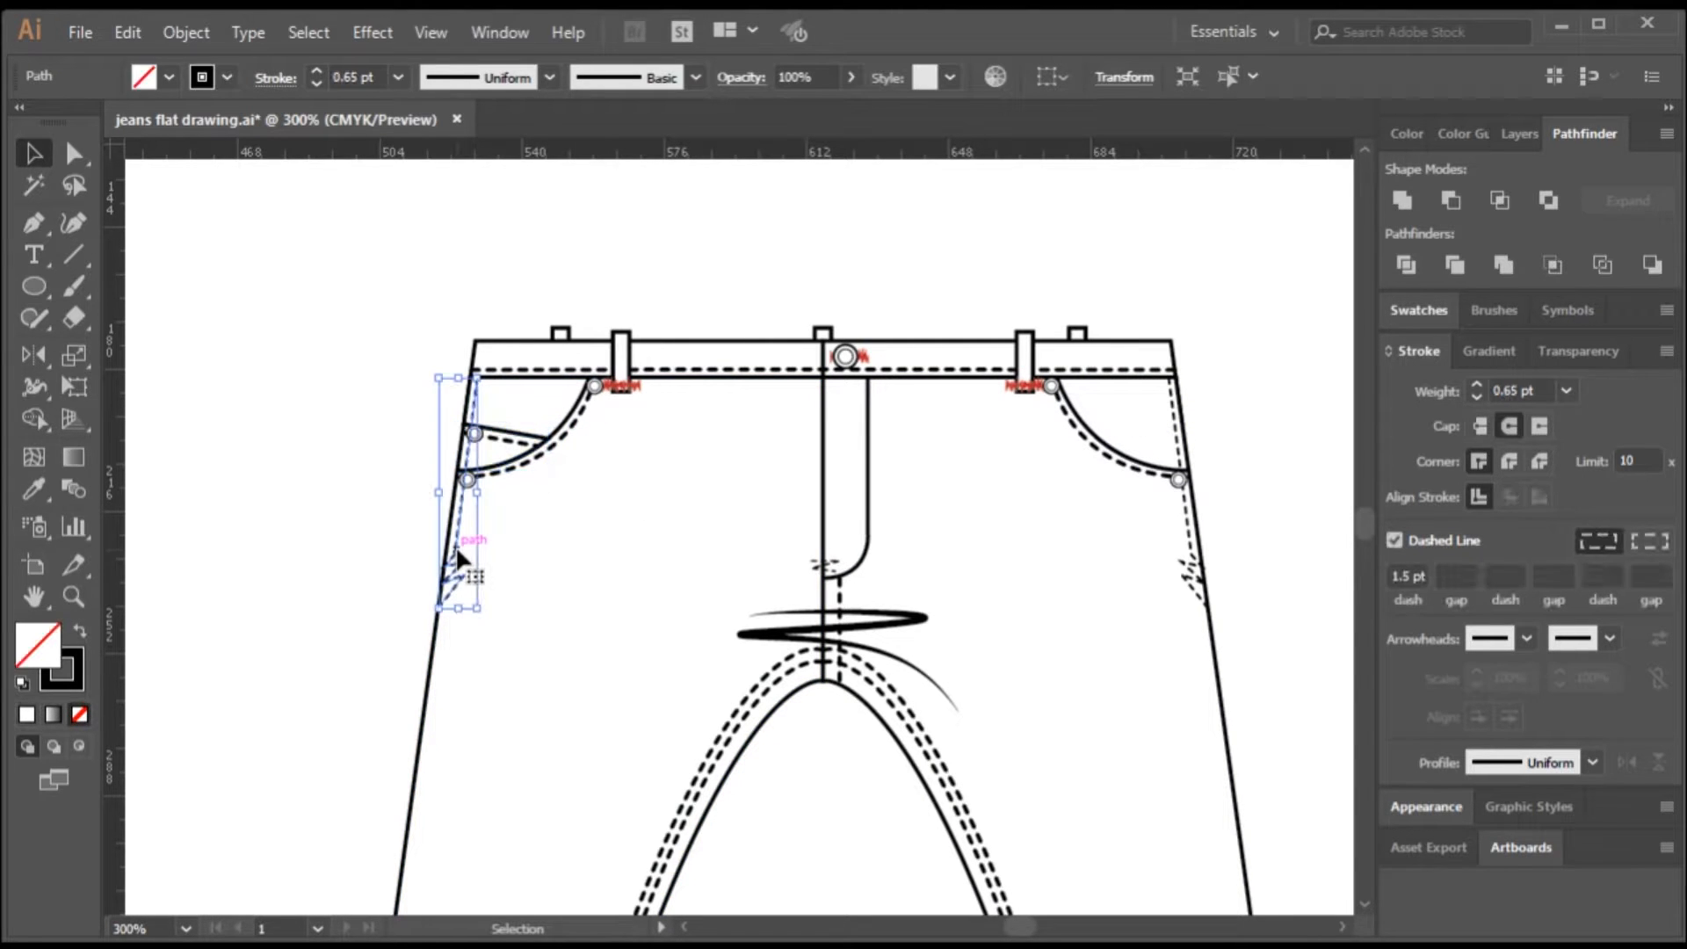
key(Delete)
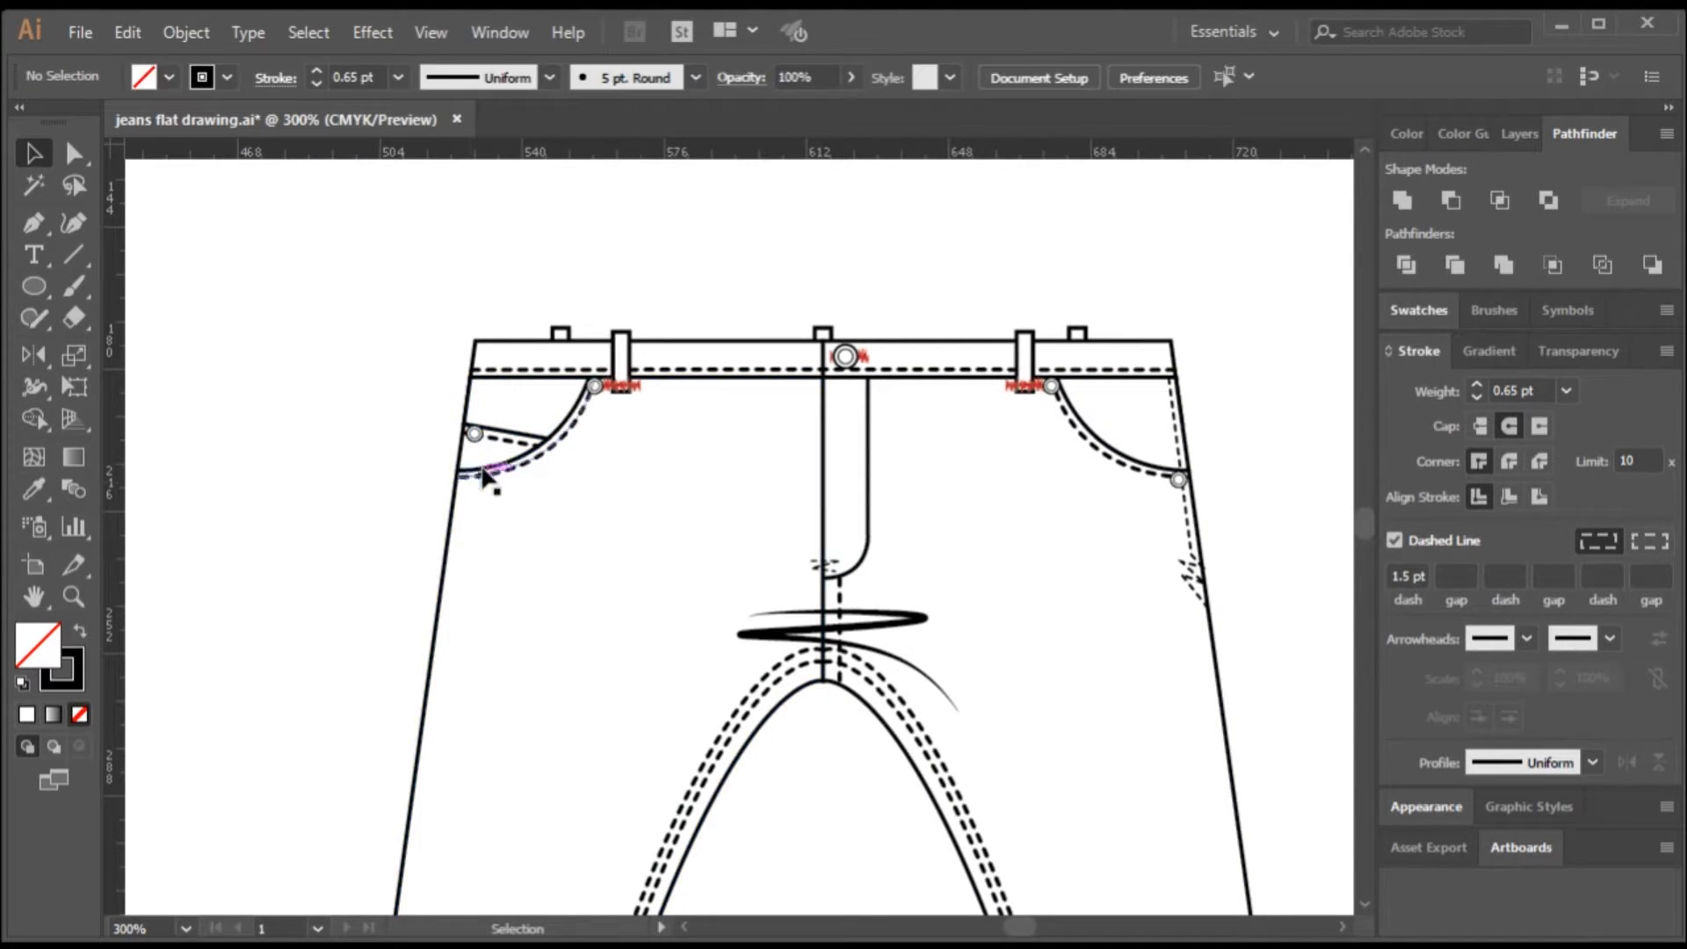
click(483, 473)
key(Delete)
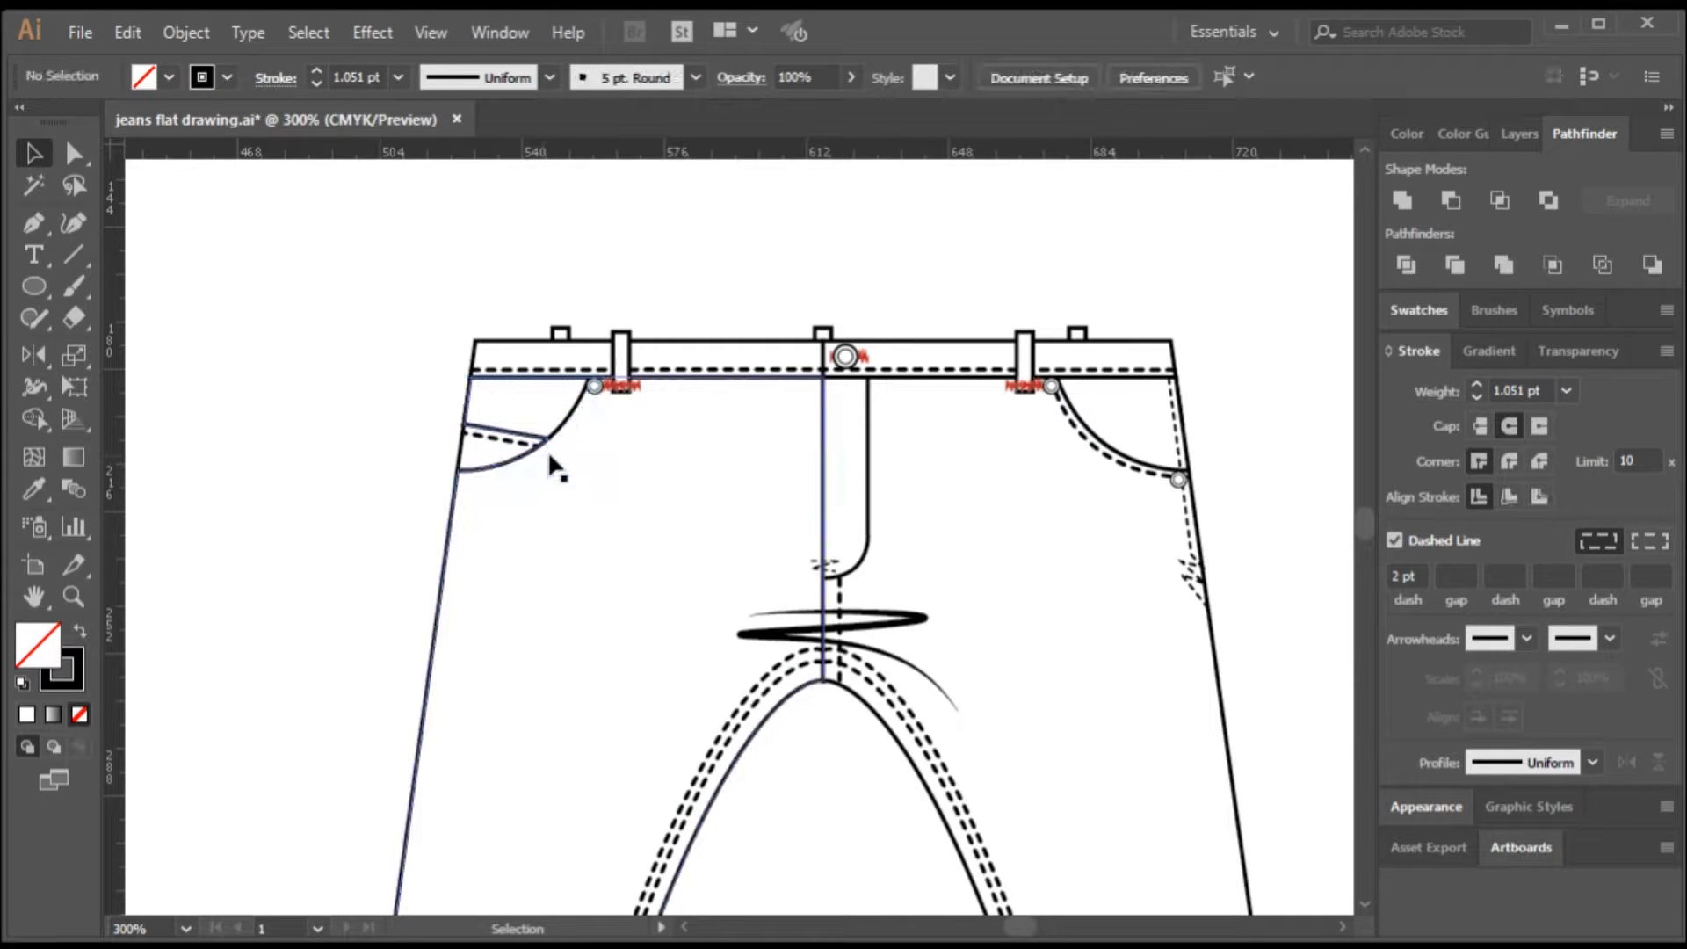
click(557, 440)
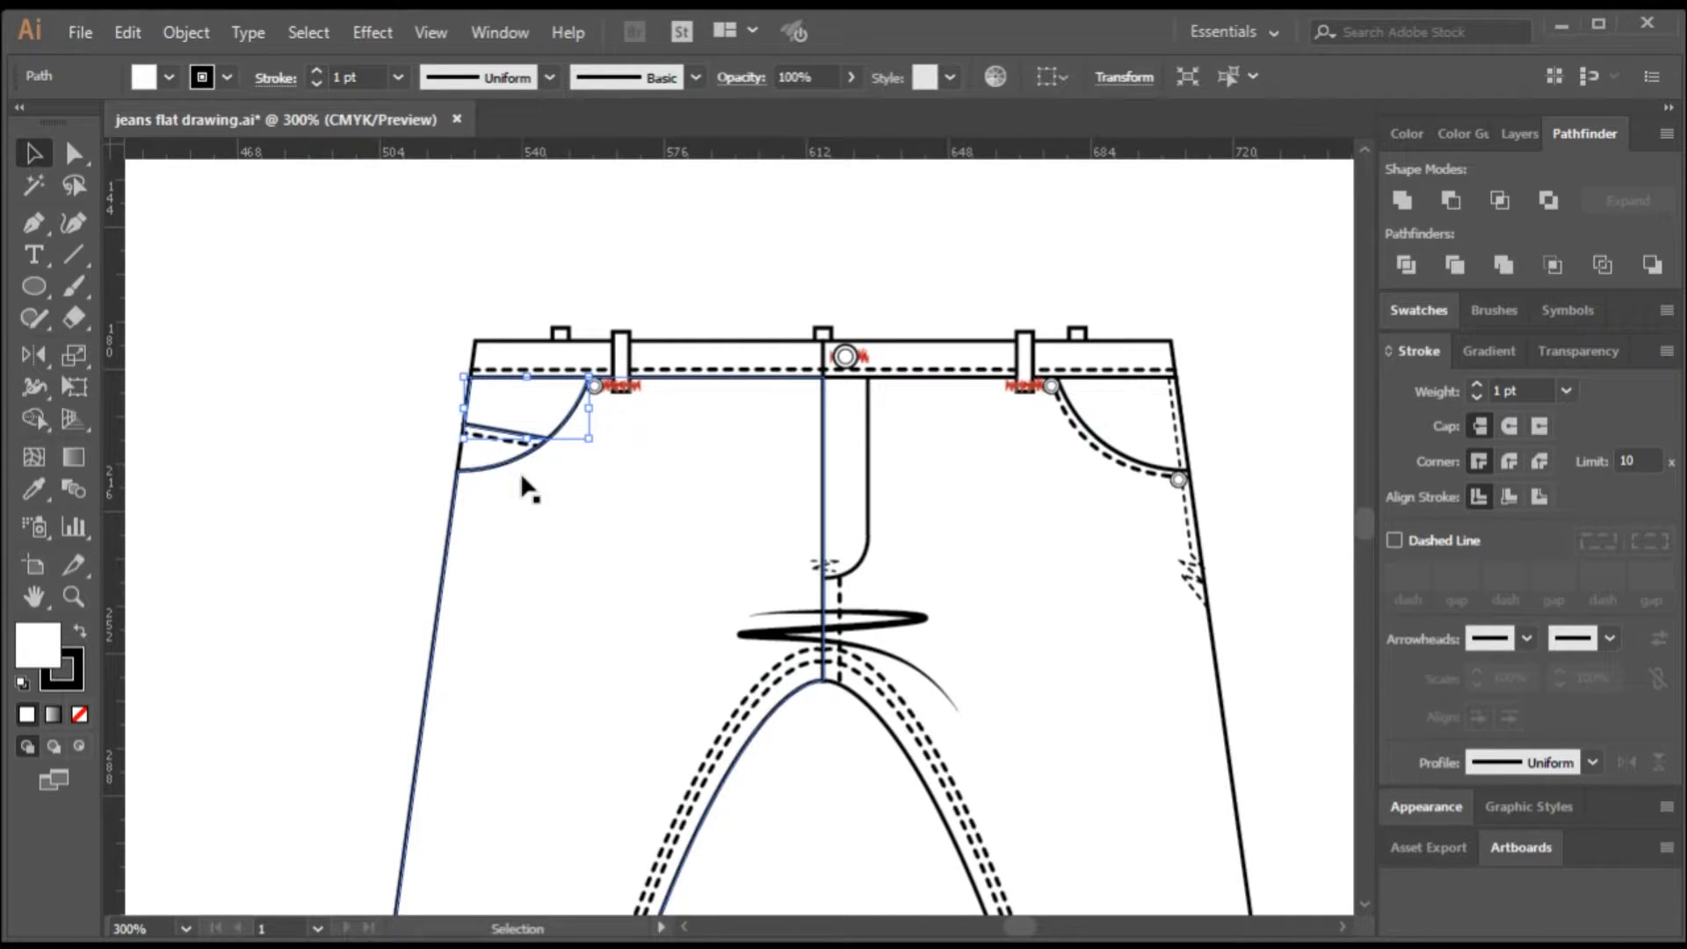
click(345, 437)
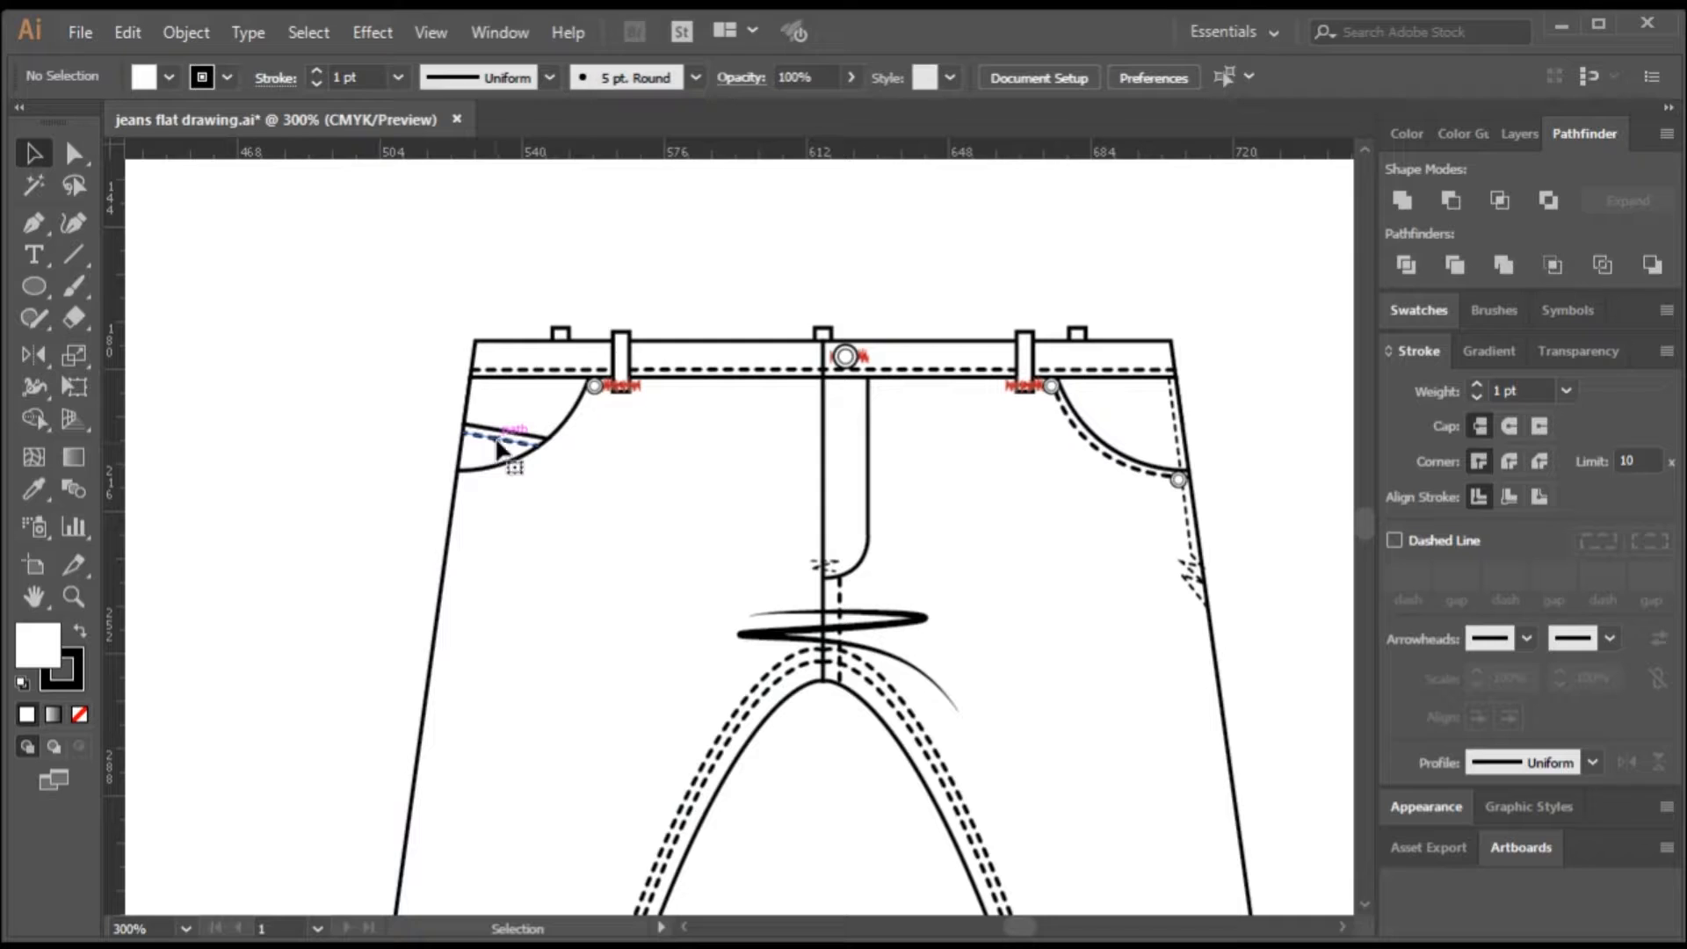
click(497, 445)
key(Delete)
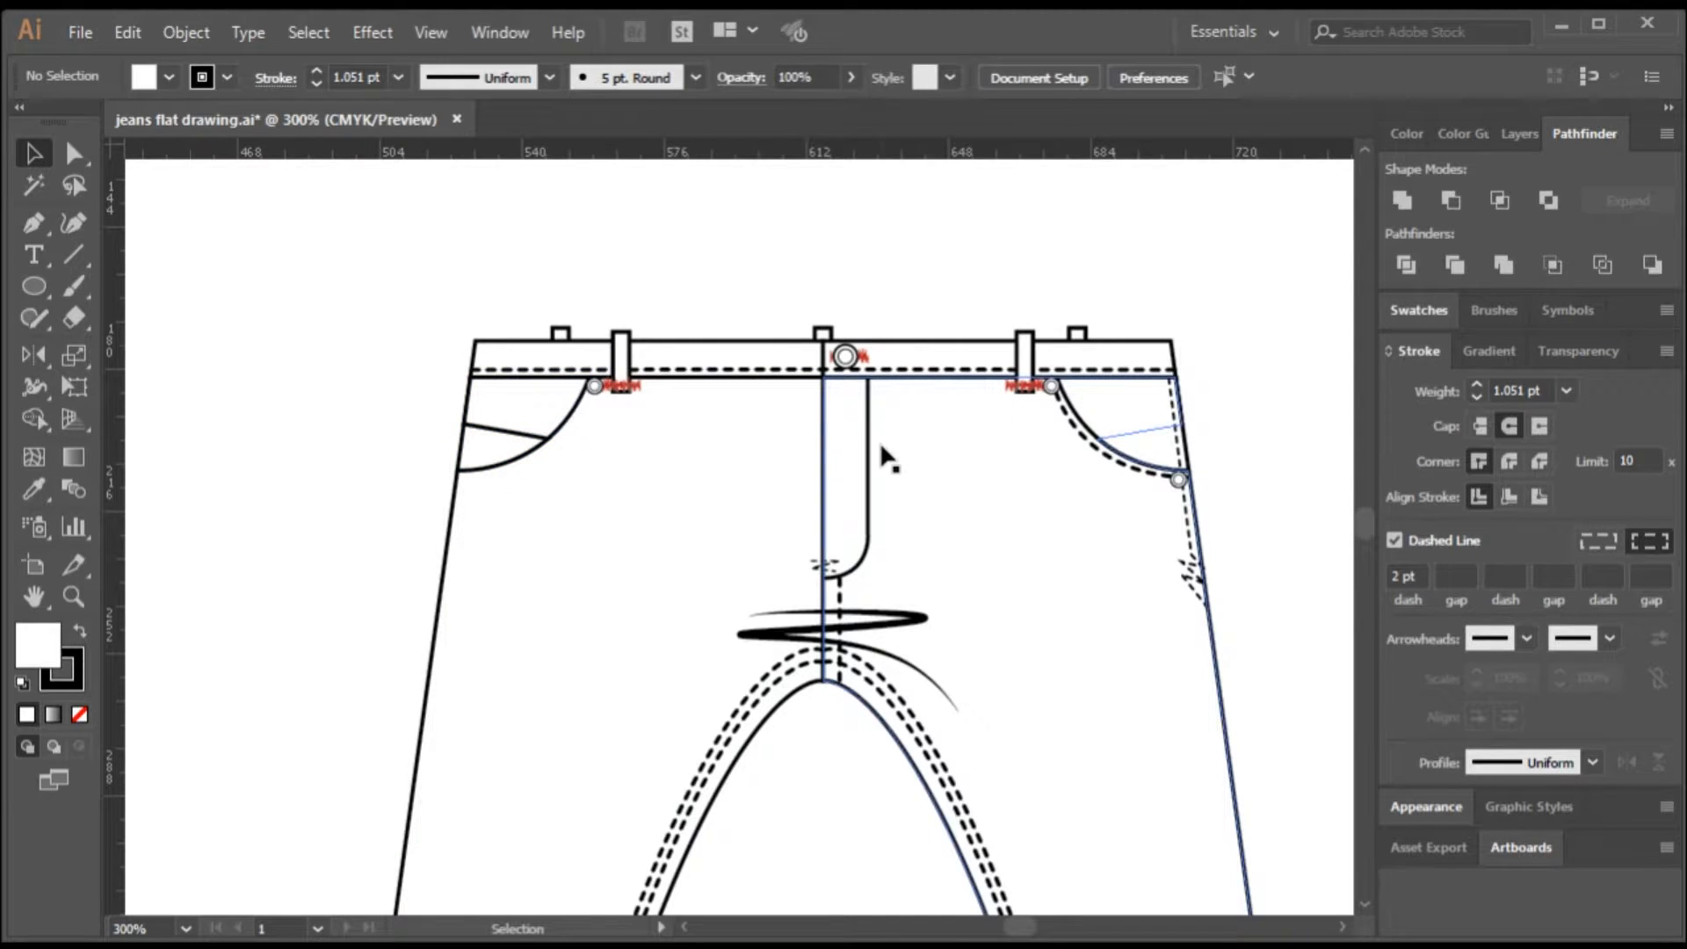
- Delete the fly shape, the bar tack at its lower end and the crotch crease line from the duplicated jeans
click(870, 479)
key(Delete)
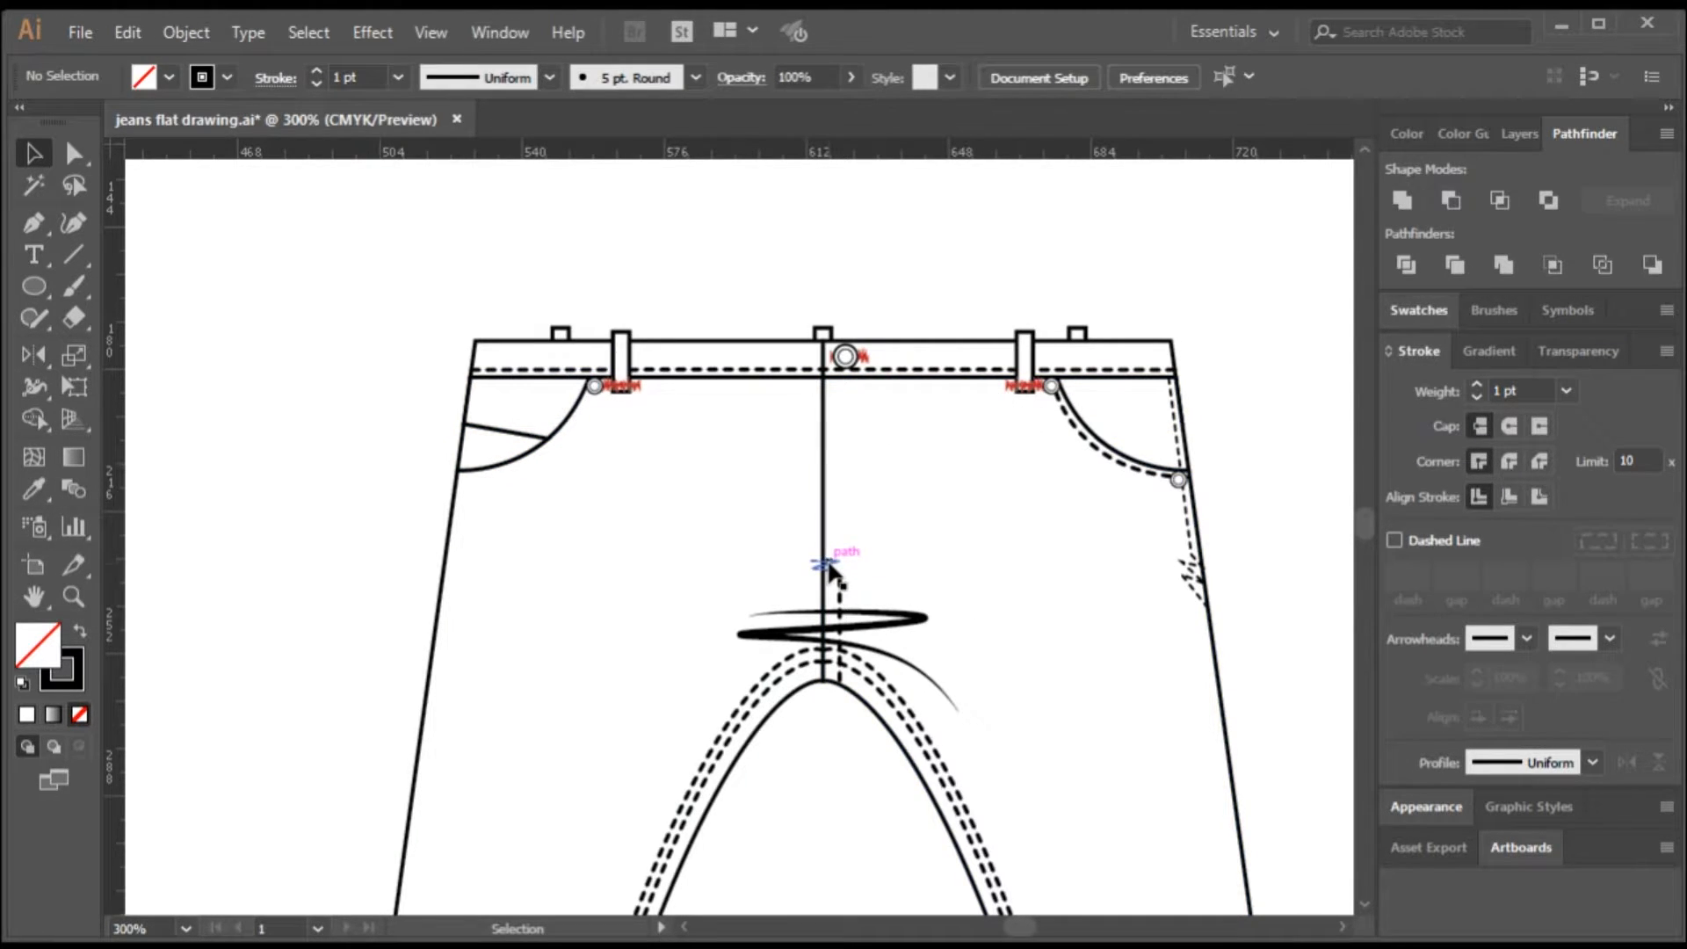
click(829, 570)
click(851, 599)
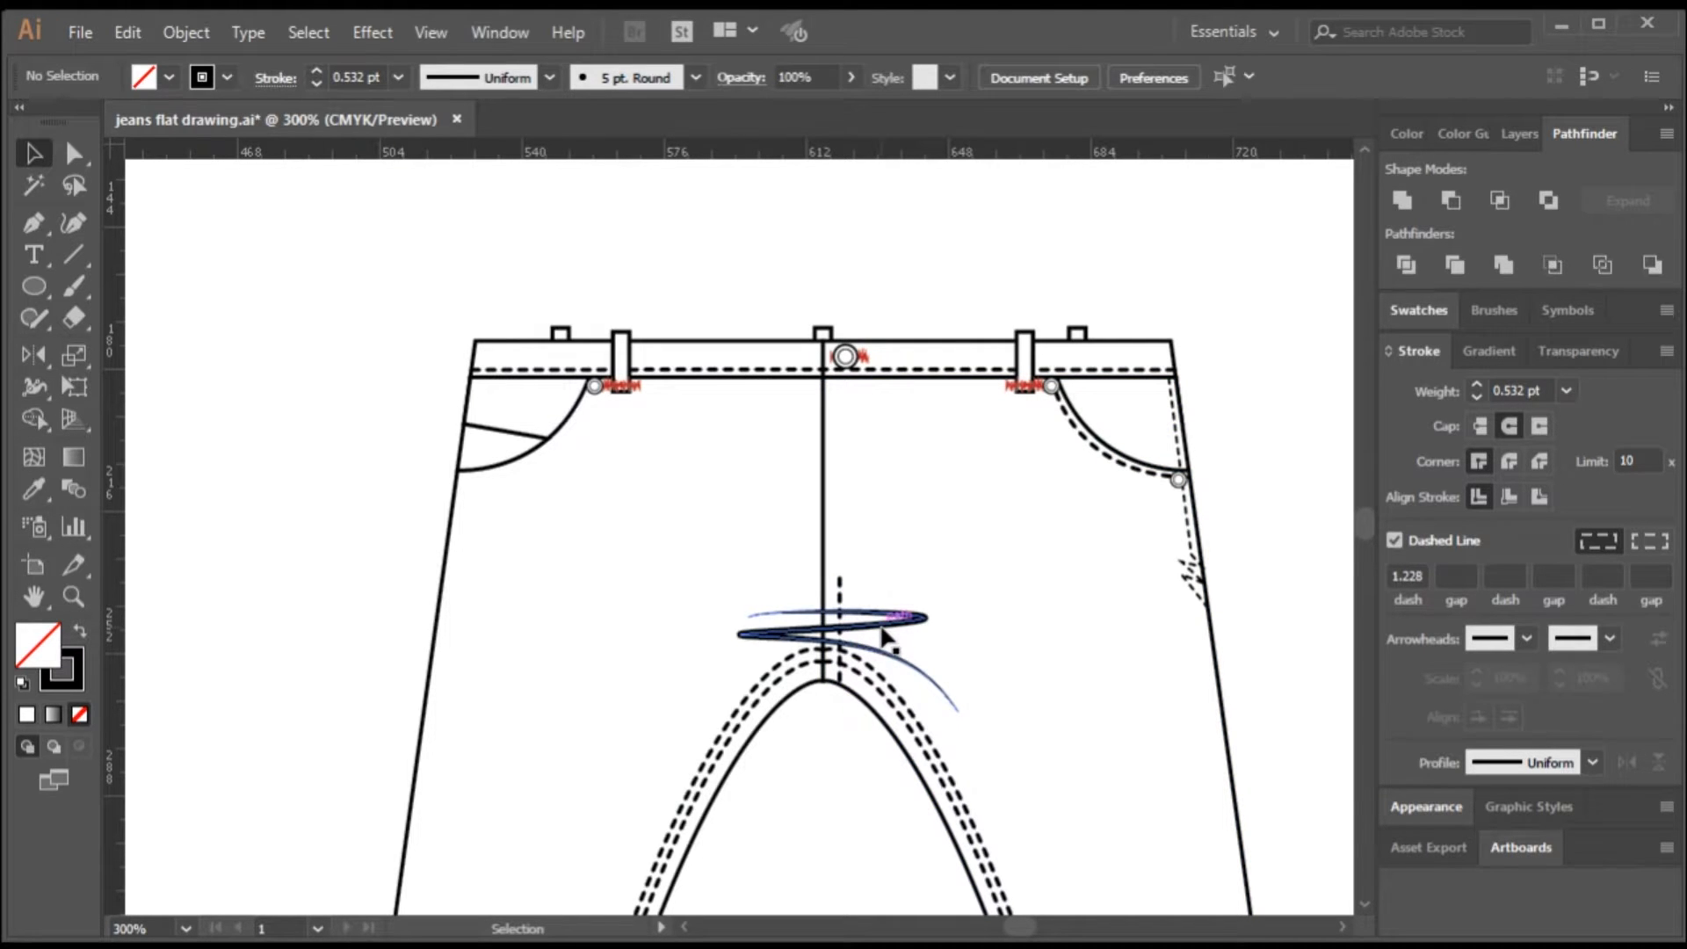
click(868, 631)
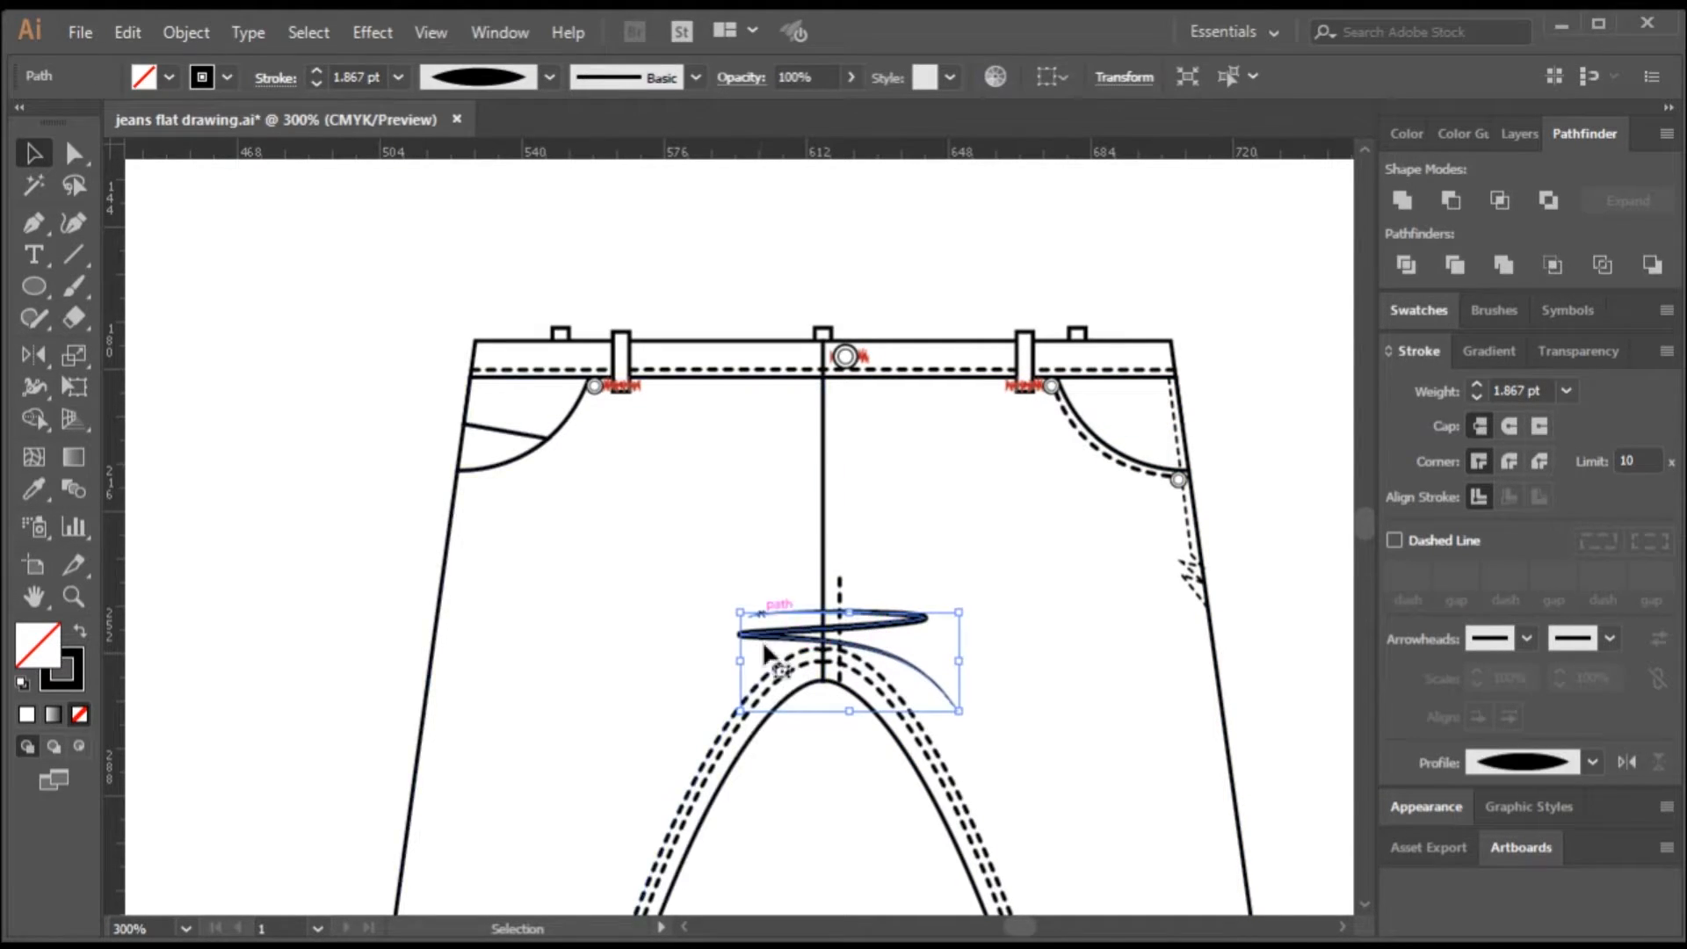
key(Delete)
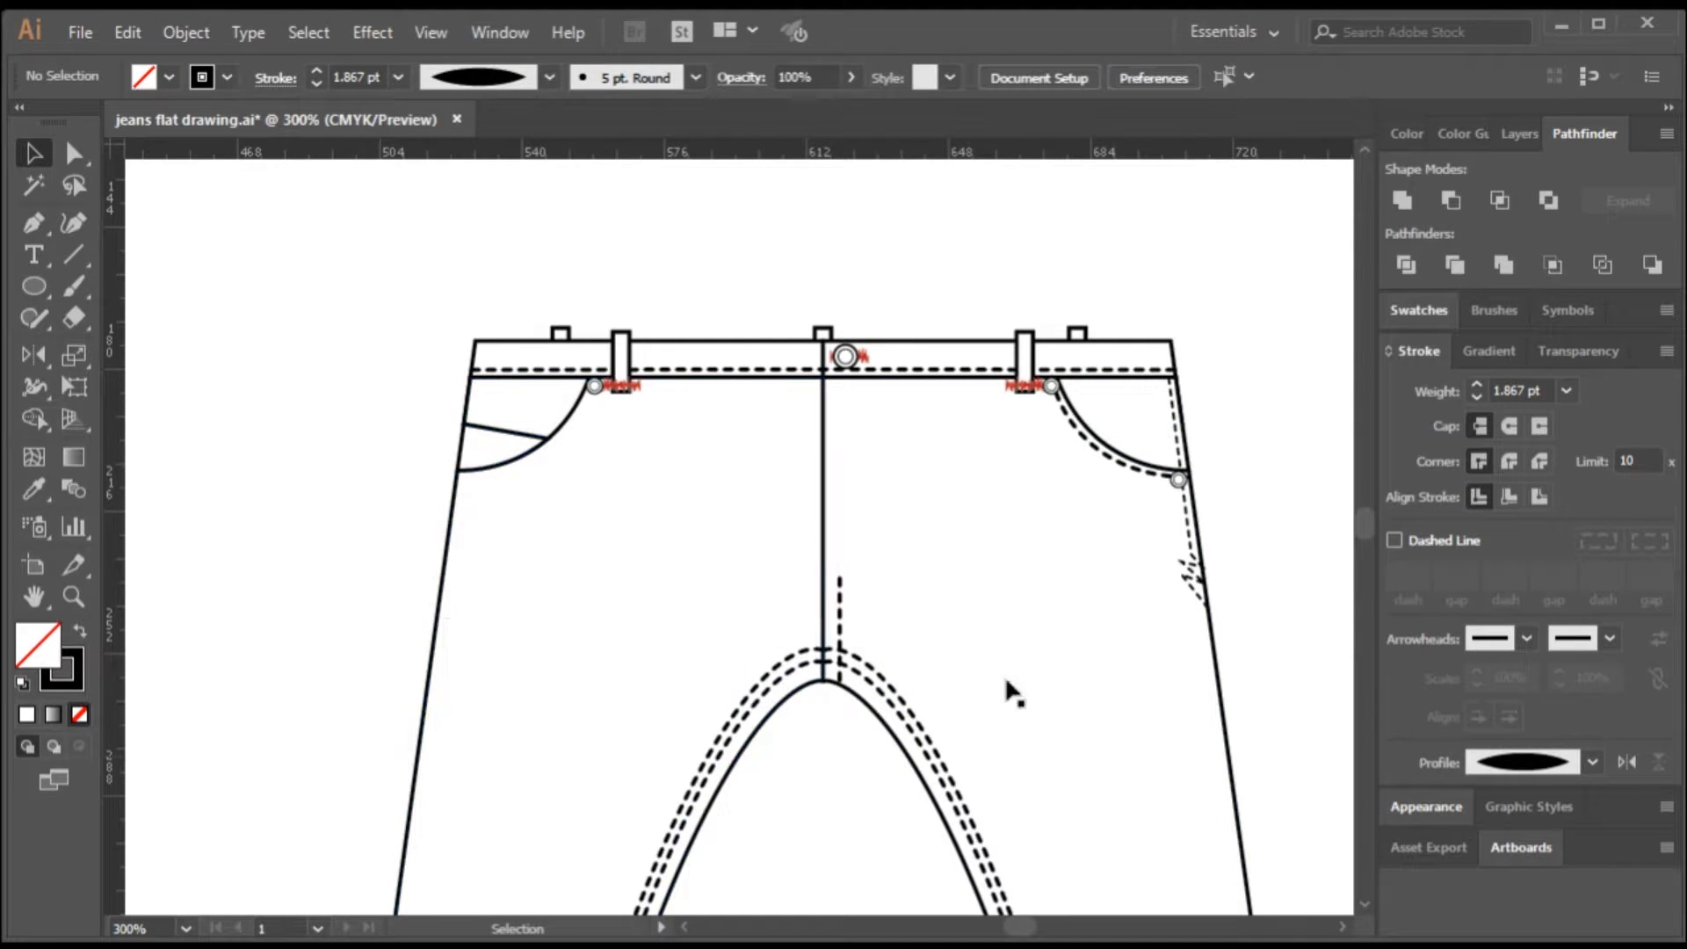
- Delete the right pocket and side-seam stitching and the upper pocket rivets, and move the lower right rivet onto the empty canvas left of the jeans
click(1190, 565)
key(Delete)
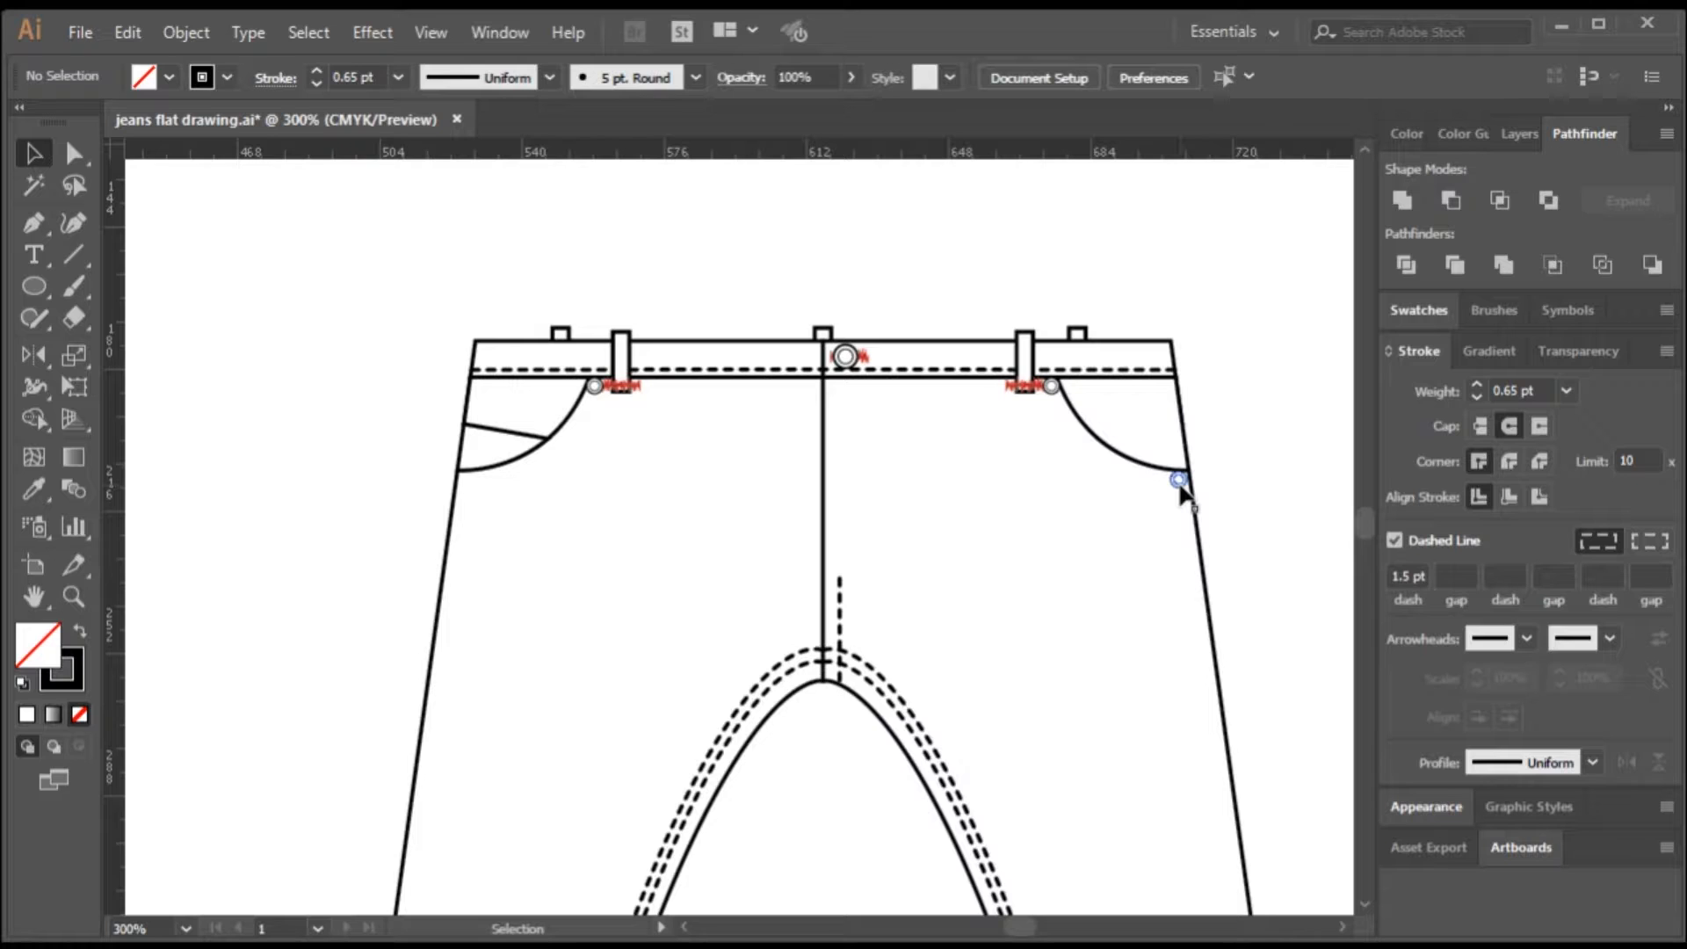
click(1179, 480)
click(1066, 441)
drag(1056, 393, 351, 528)
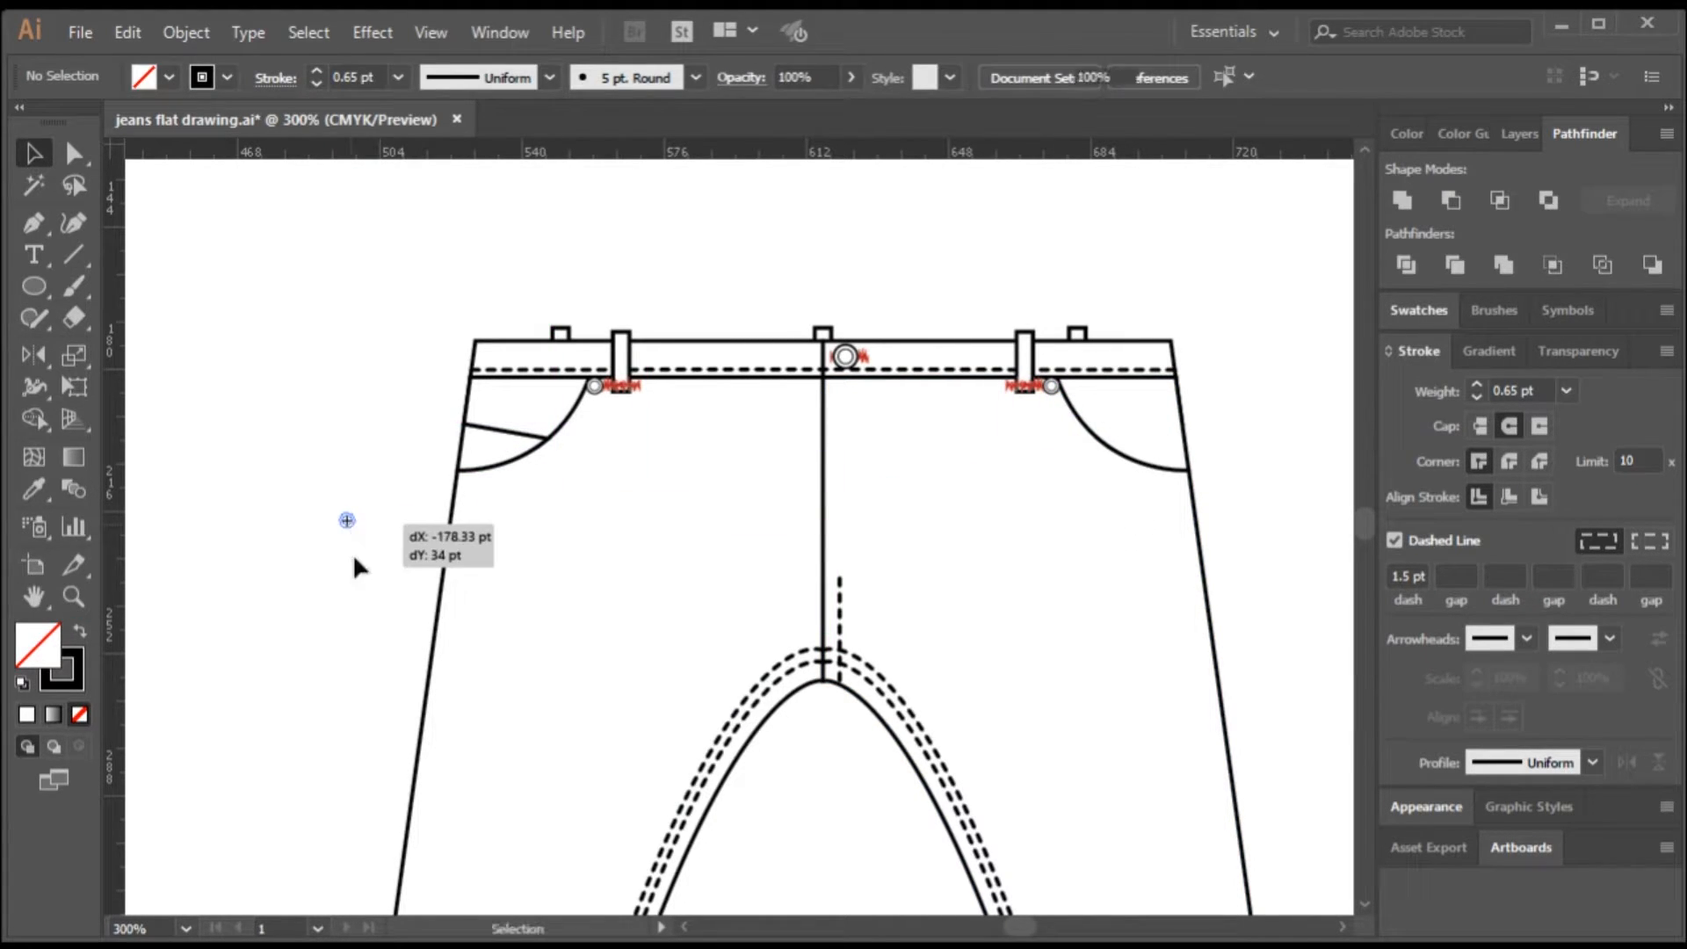
key(ctrl+shift+a)
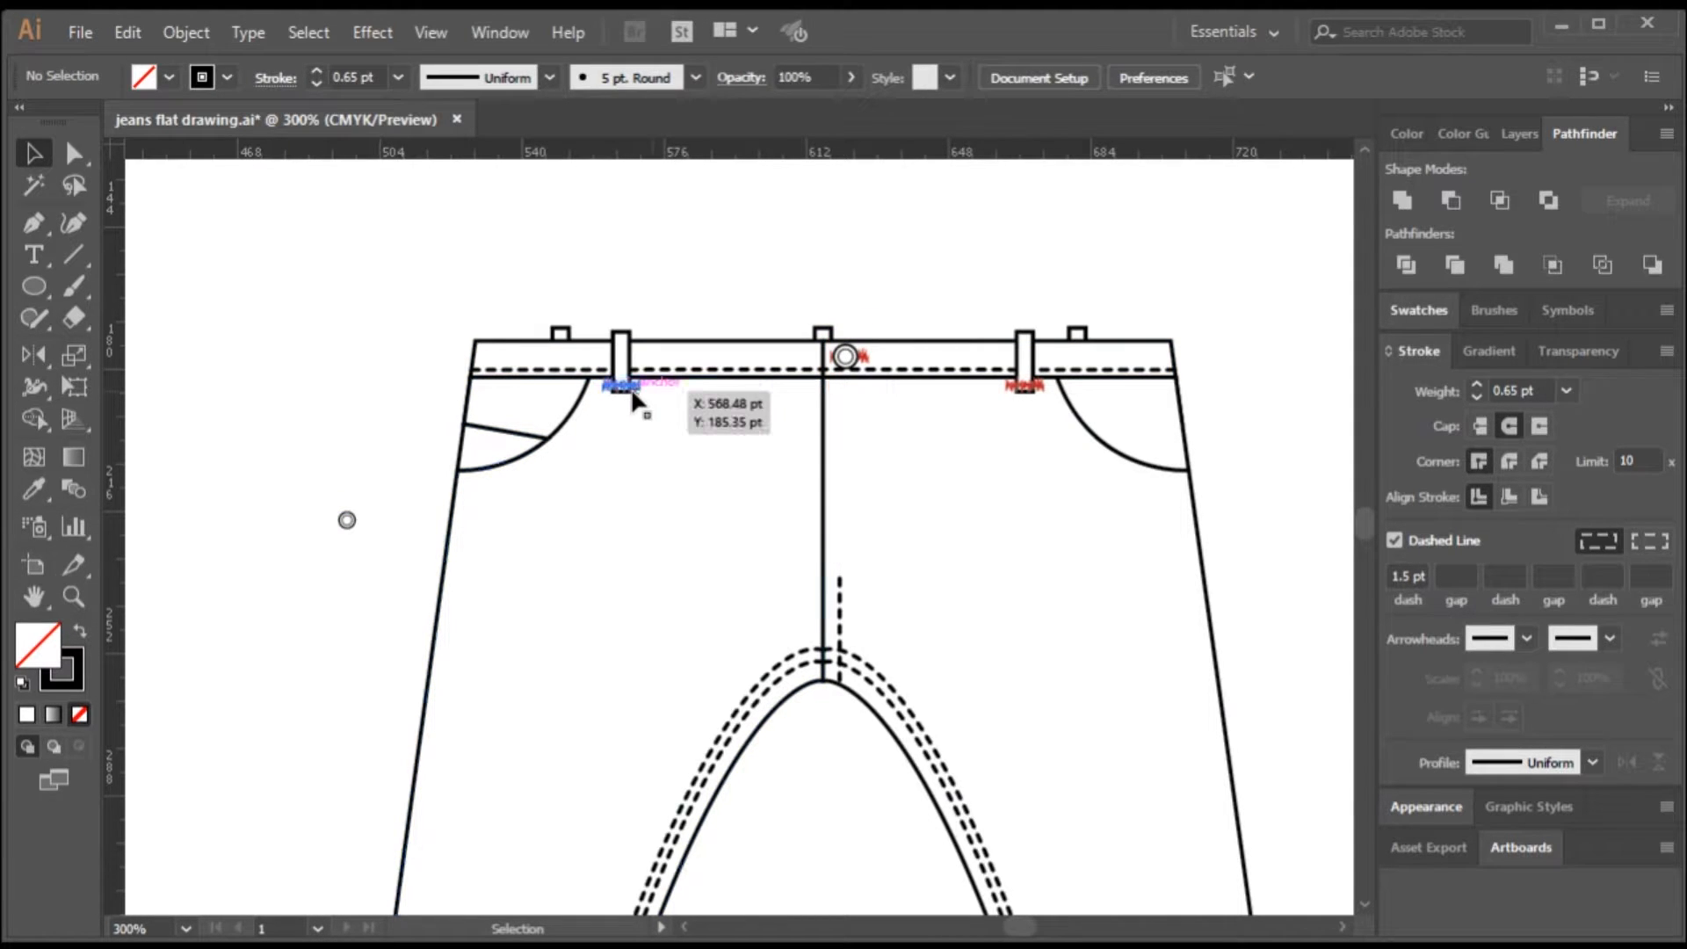
- Delete both front belt loops and the left loop's bar tack from the duplicated jeans
click(623, 340)
key(Delete)
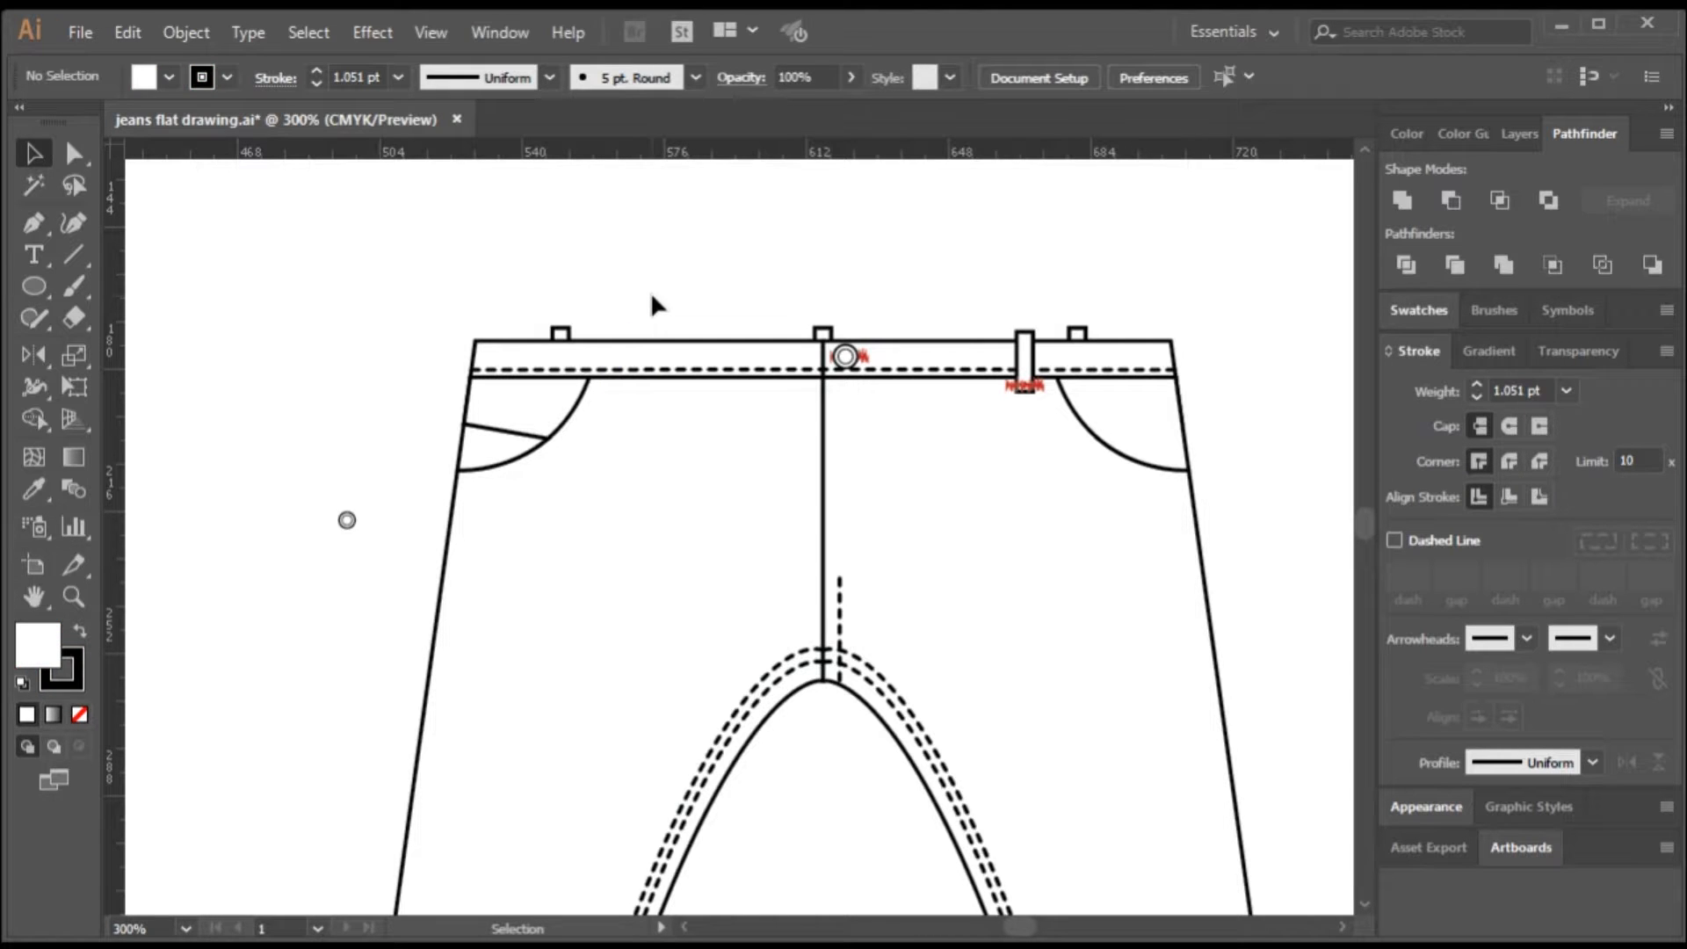
click(1026, 348)
key(Delete)
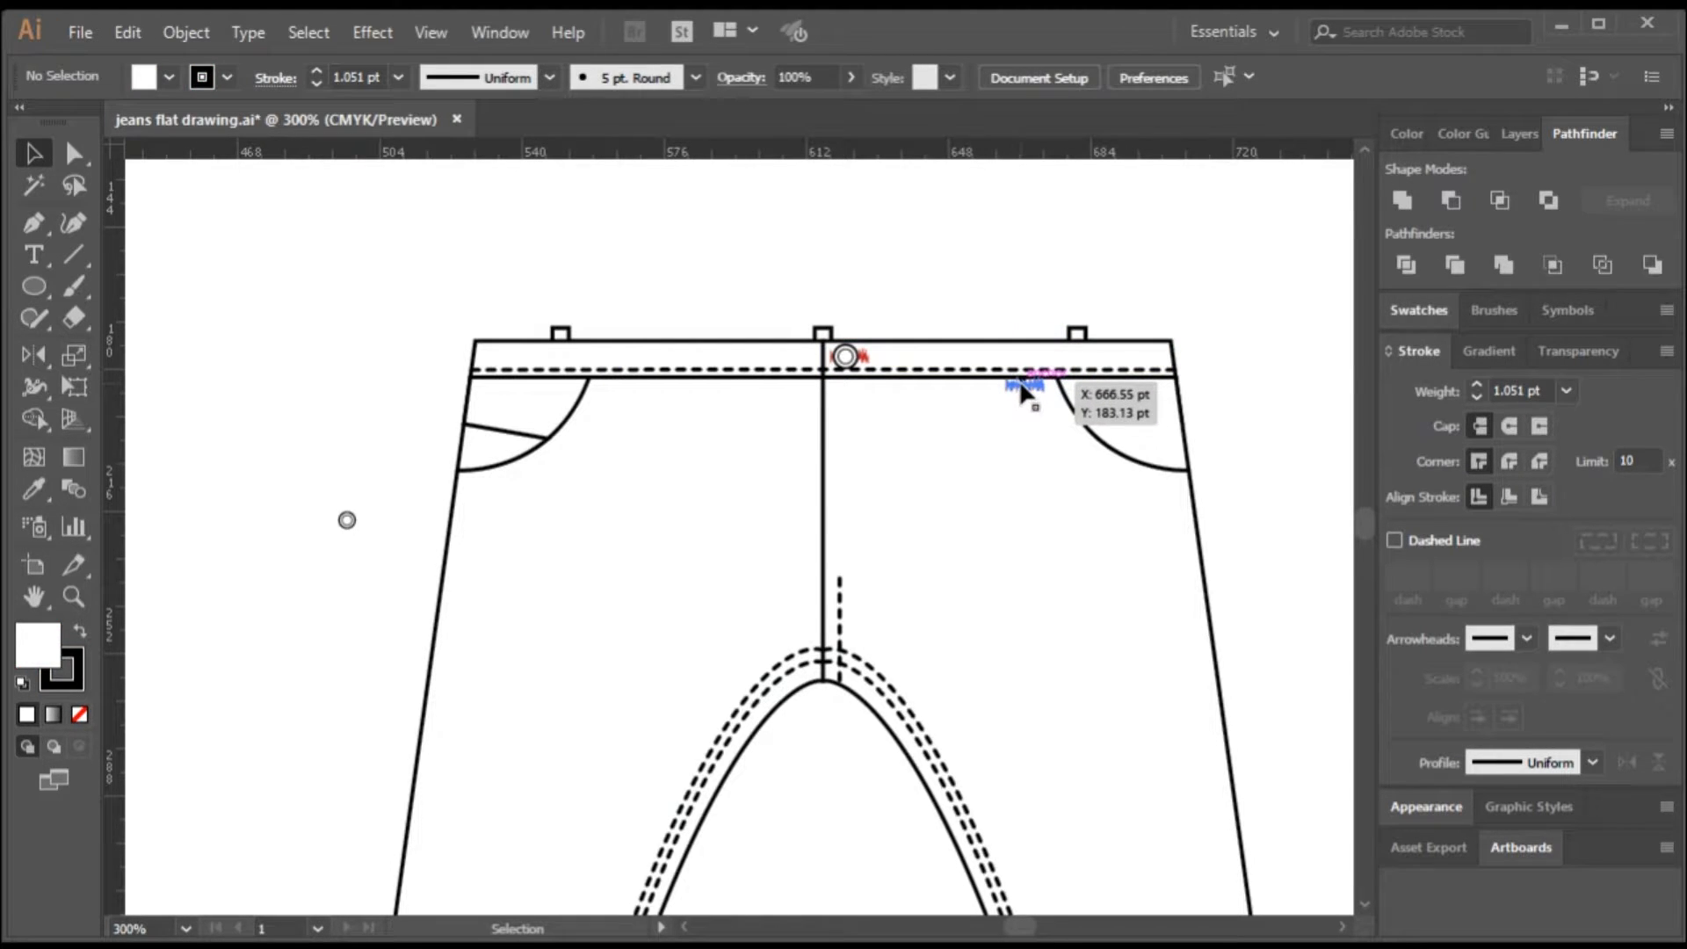
- Delete the waistband button and the right loop's bar tack, and move the buttonhole stitching onto the empty canvas above the waistband
click(857, 367)
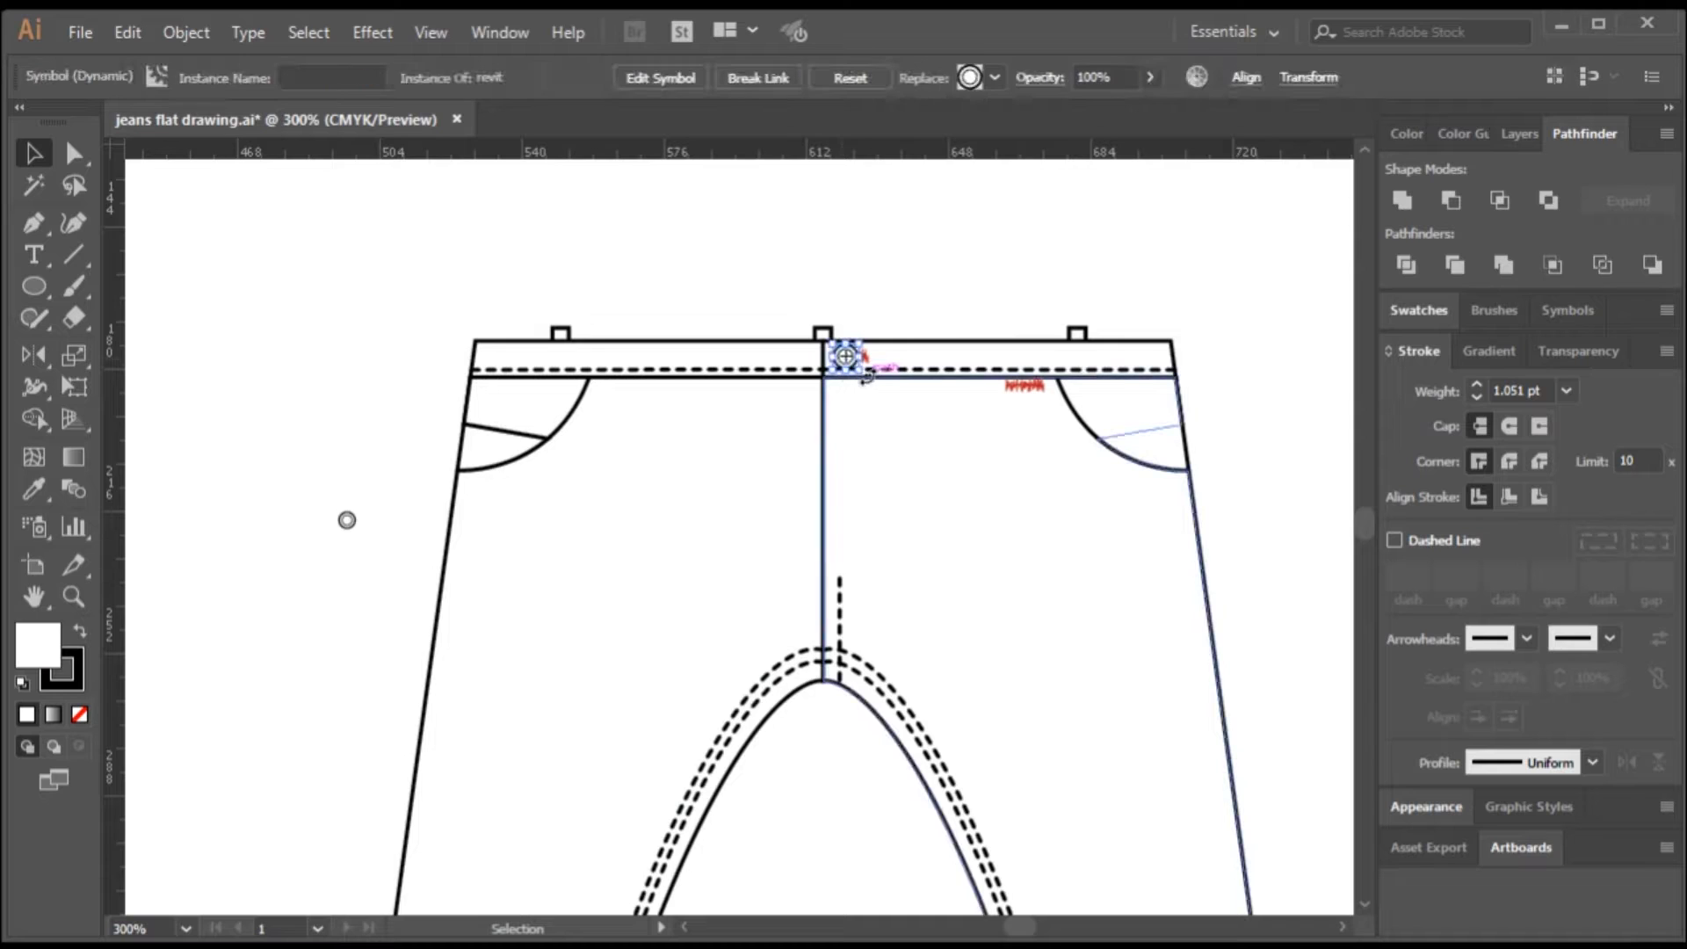
key(Delete)
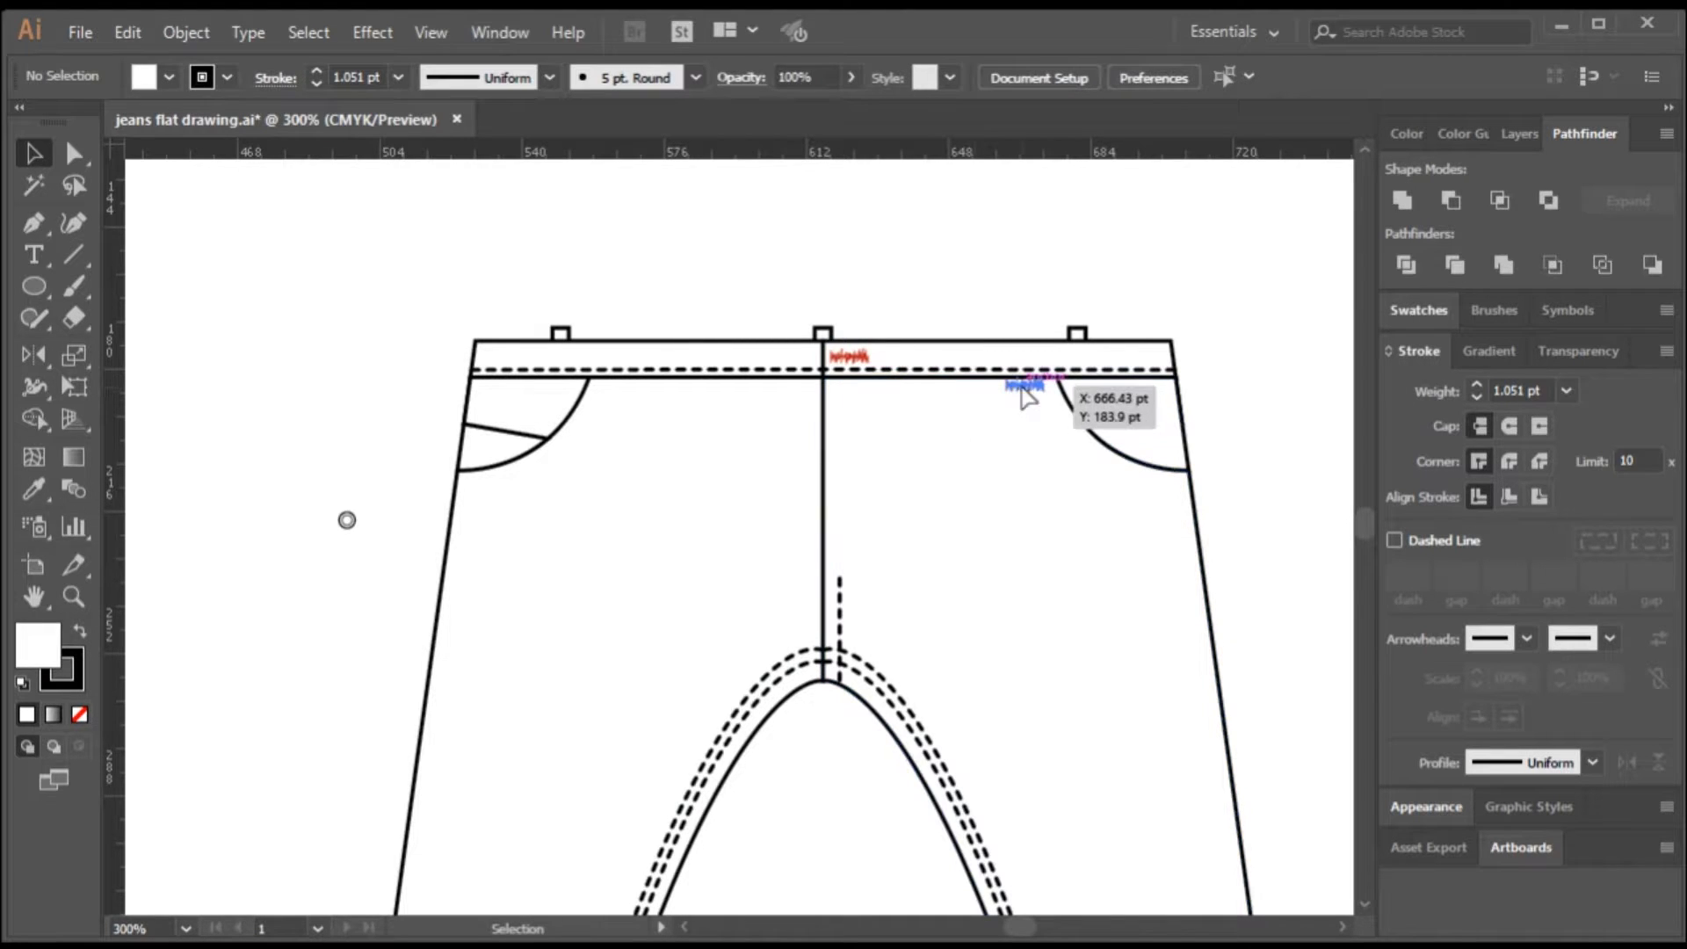
click(1024, 387)
key(Delete)
drag(870, 379, 1090, 247)
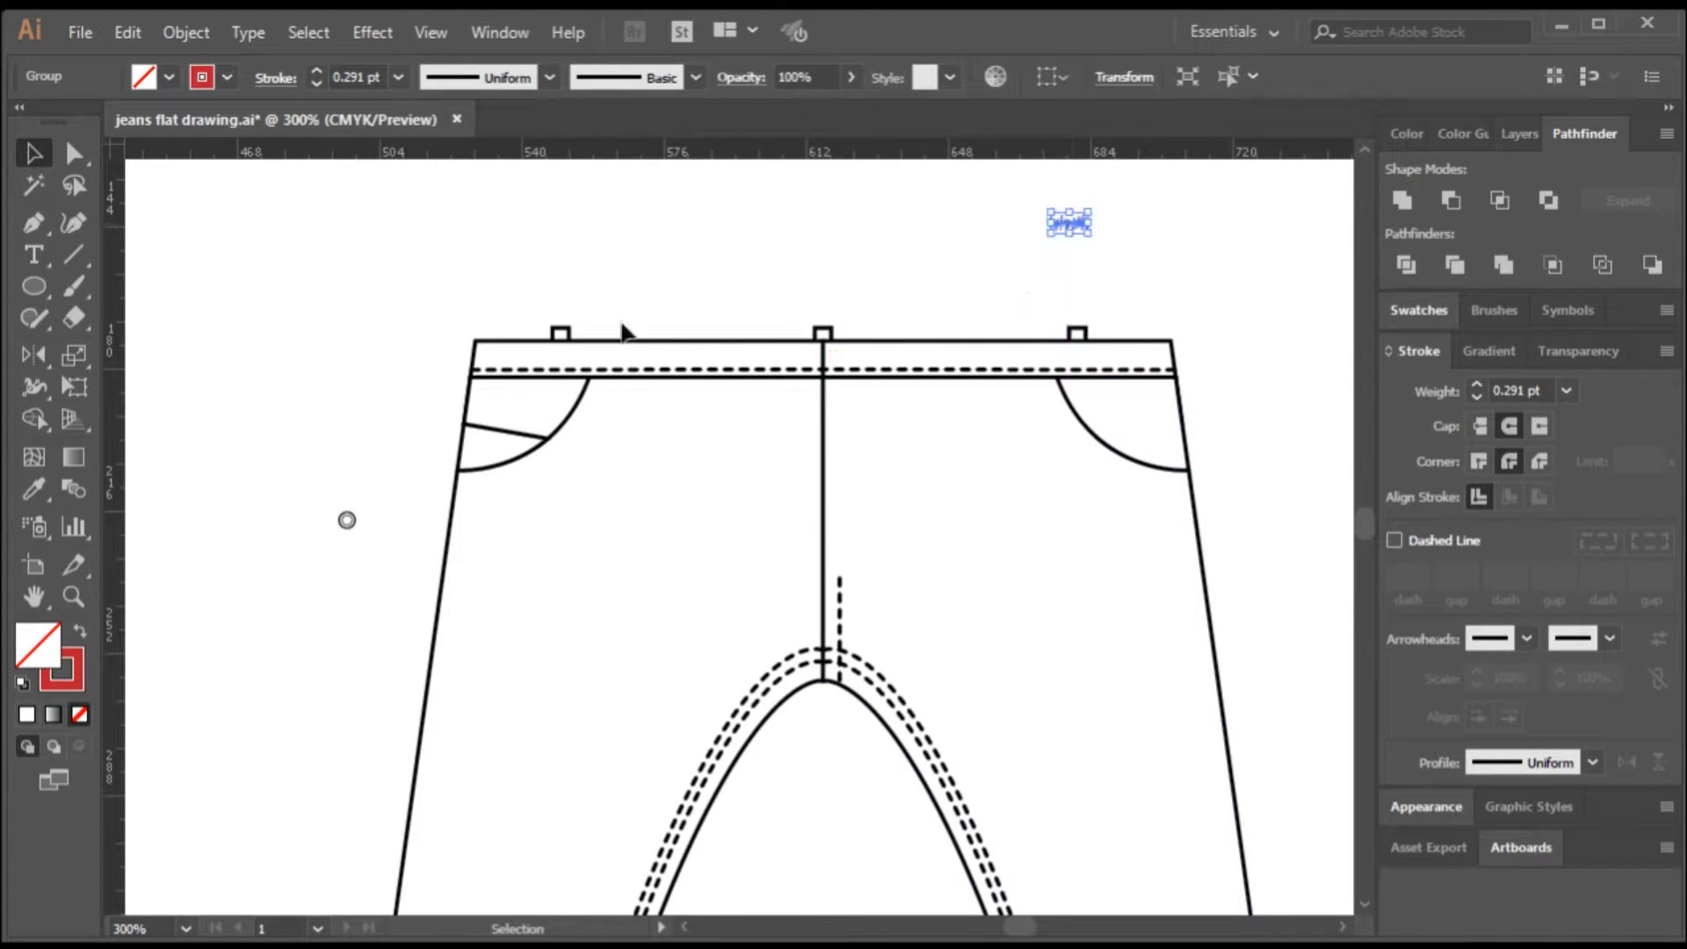
- Bring the three back belt loops to the front so they overlap the waistband
drag(851, 330, 1163, 334)
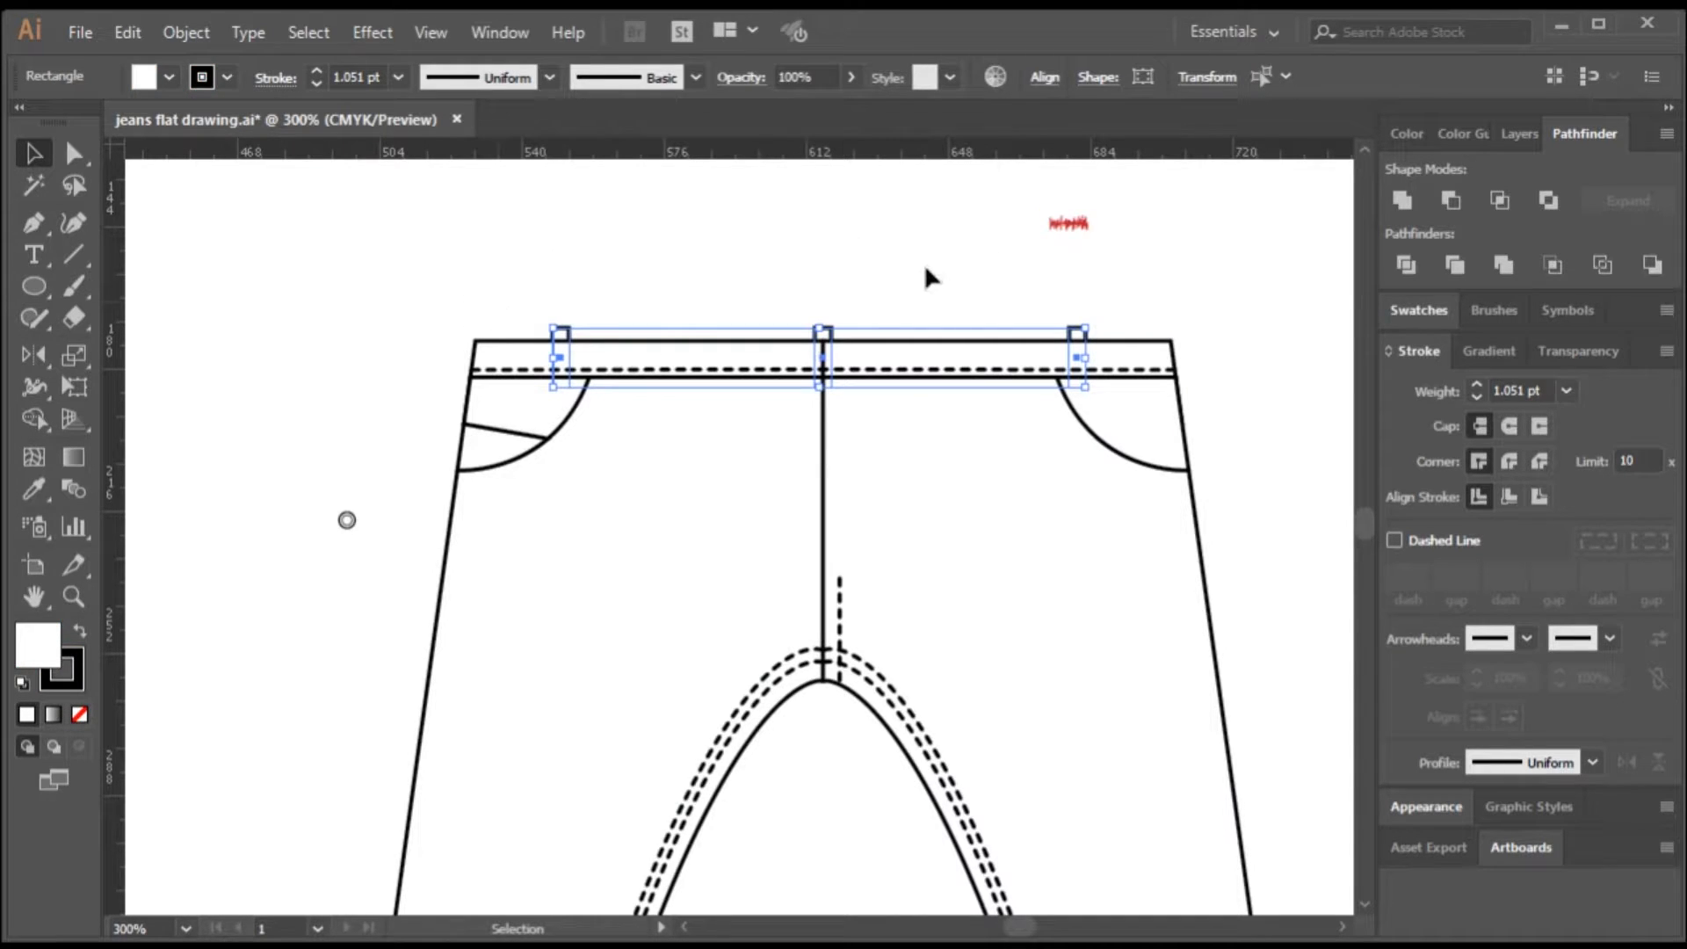
key(shift)
key(ctrl)
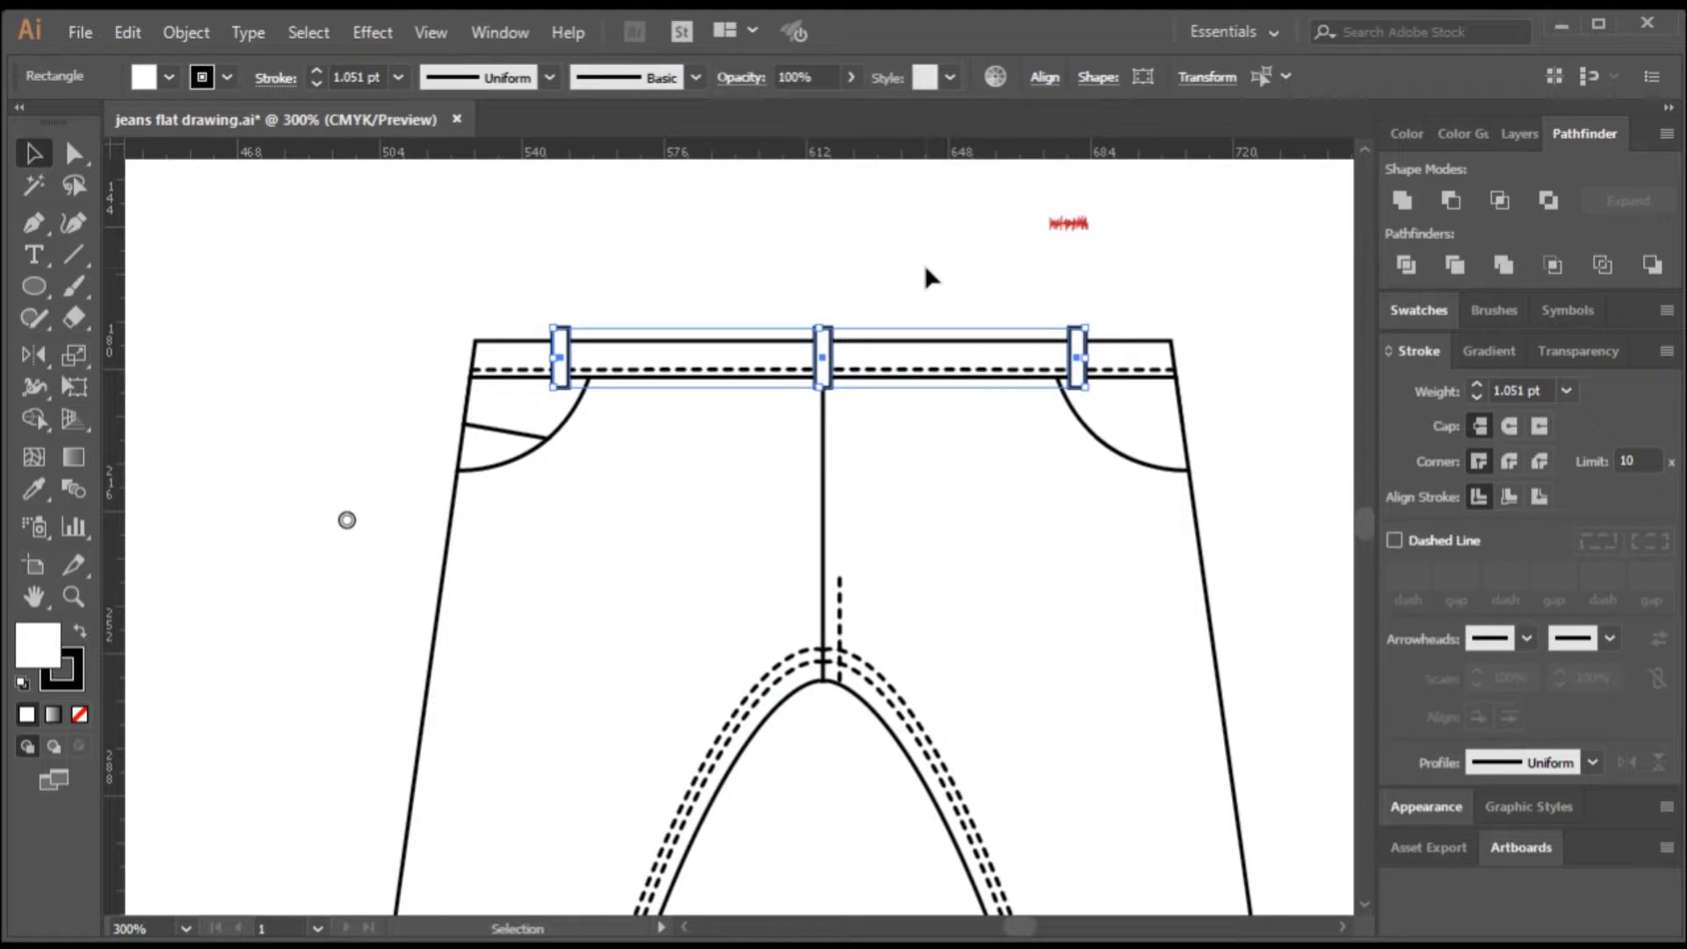
click(767, 268)
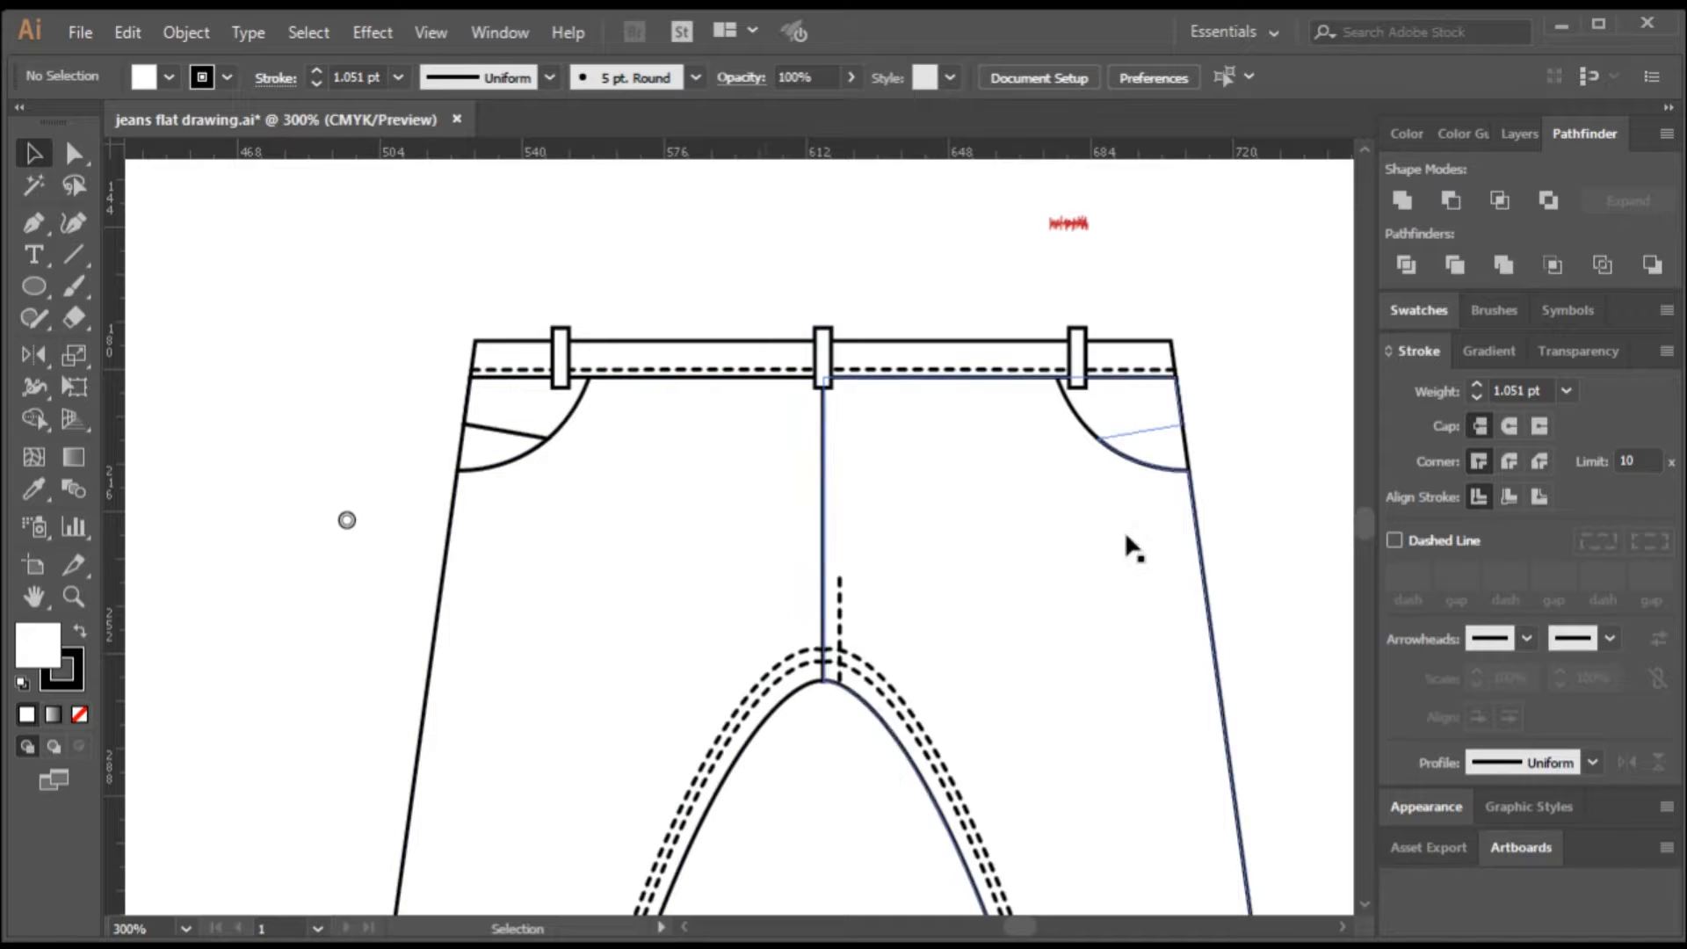
click(1132, 472)
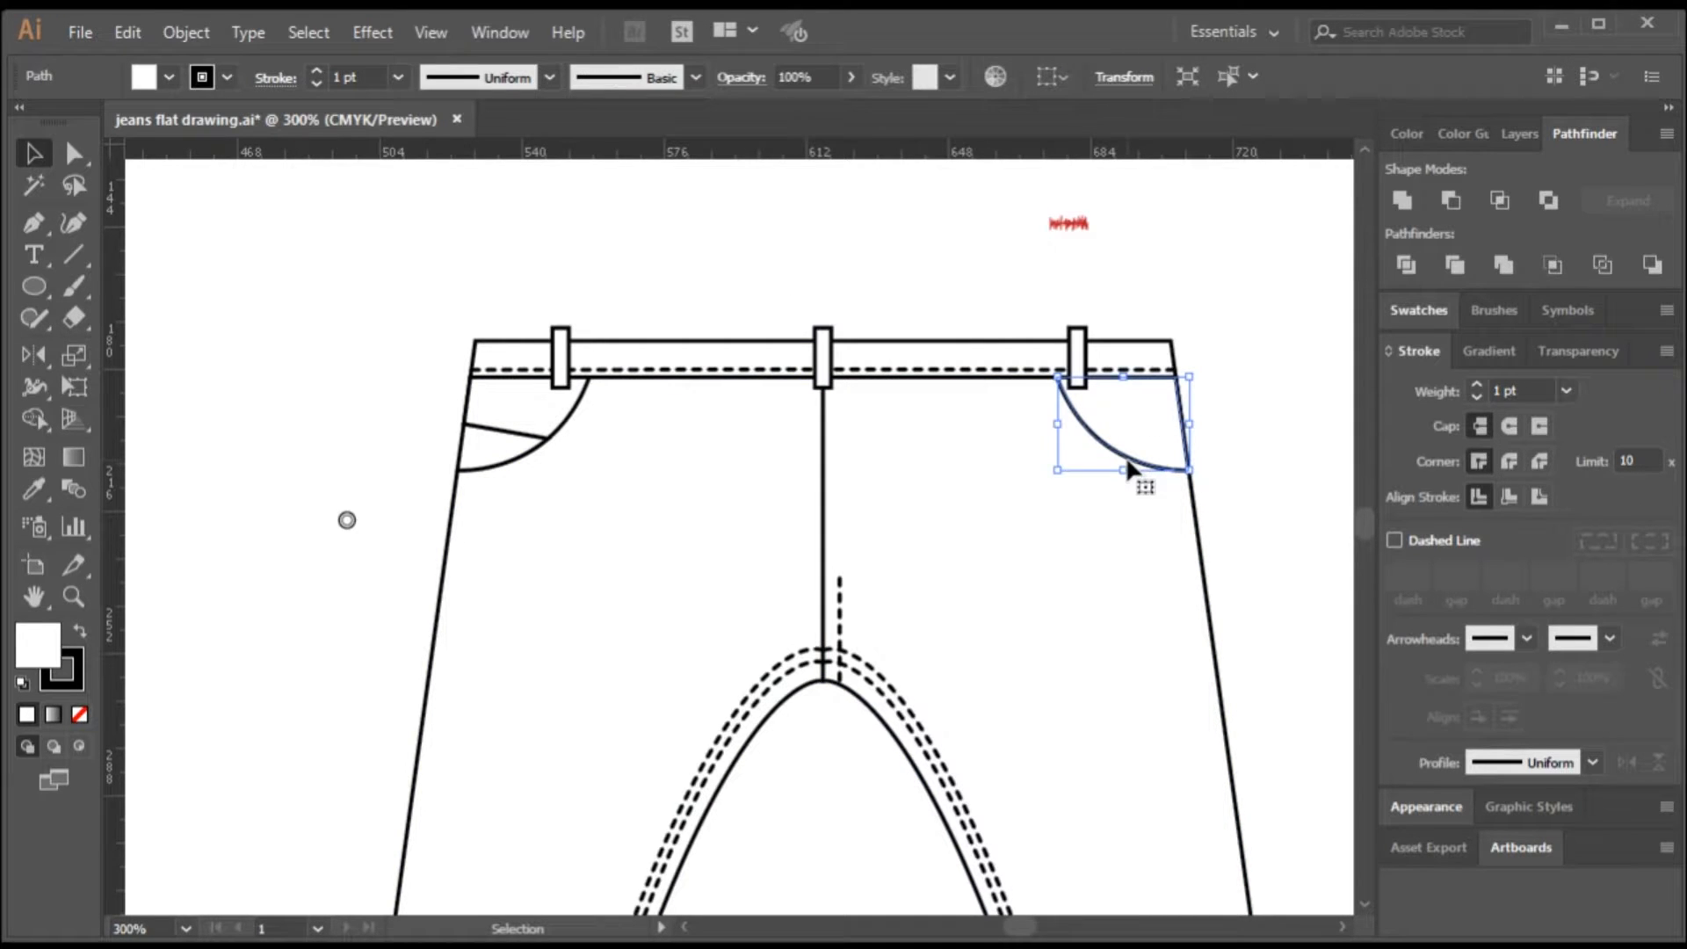
drag(1129, 468, 1259, 629)
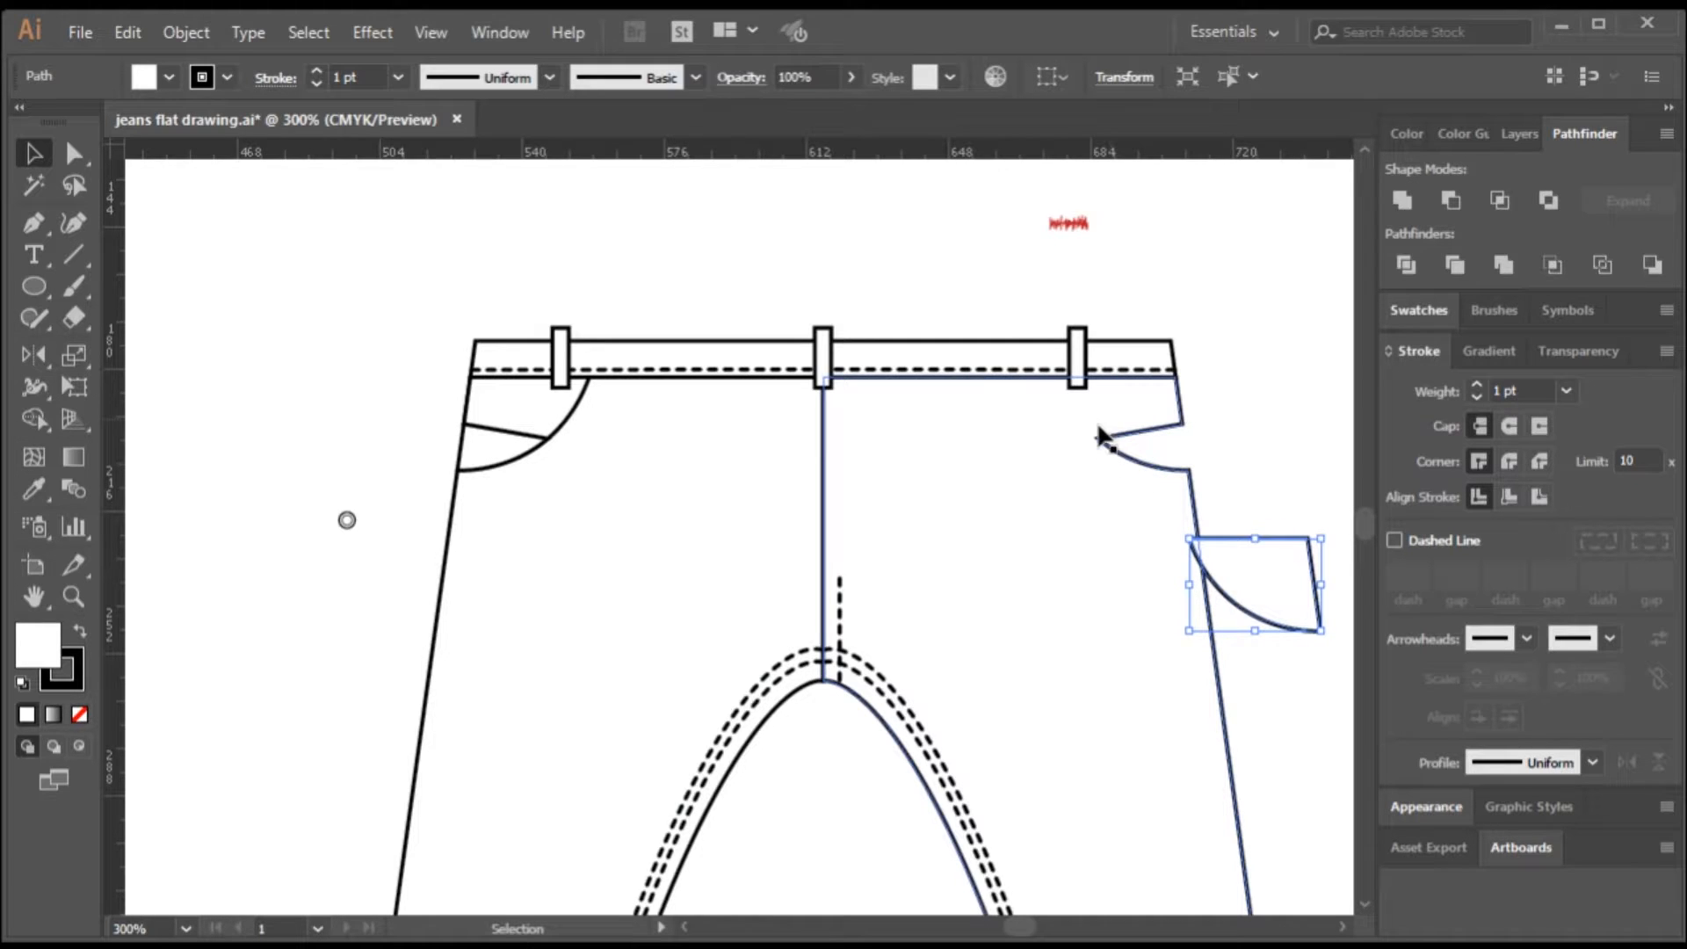
drag(1299, 615, 1168, 455)
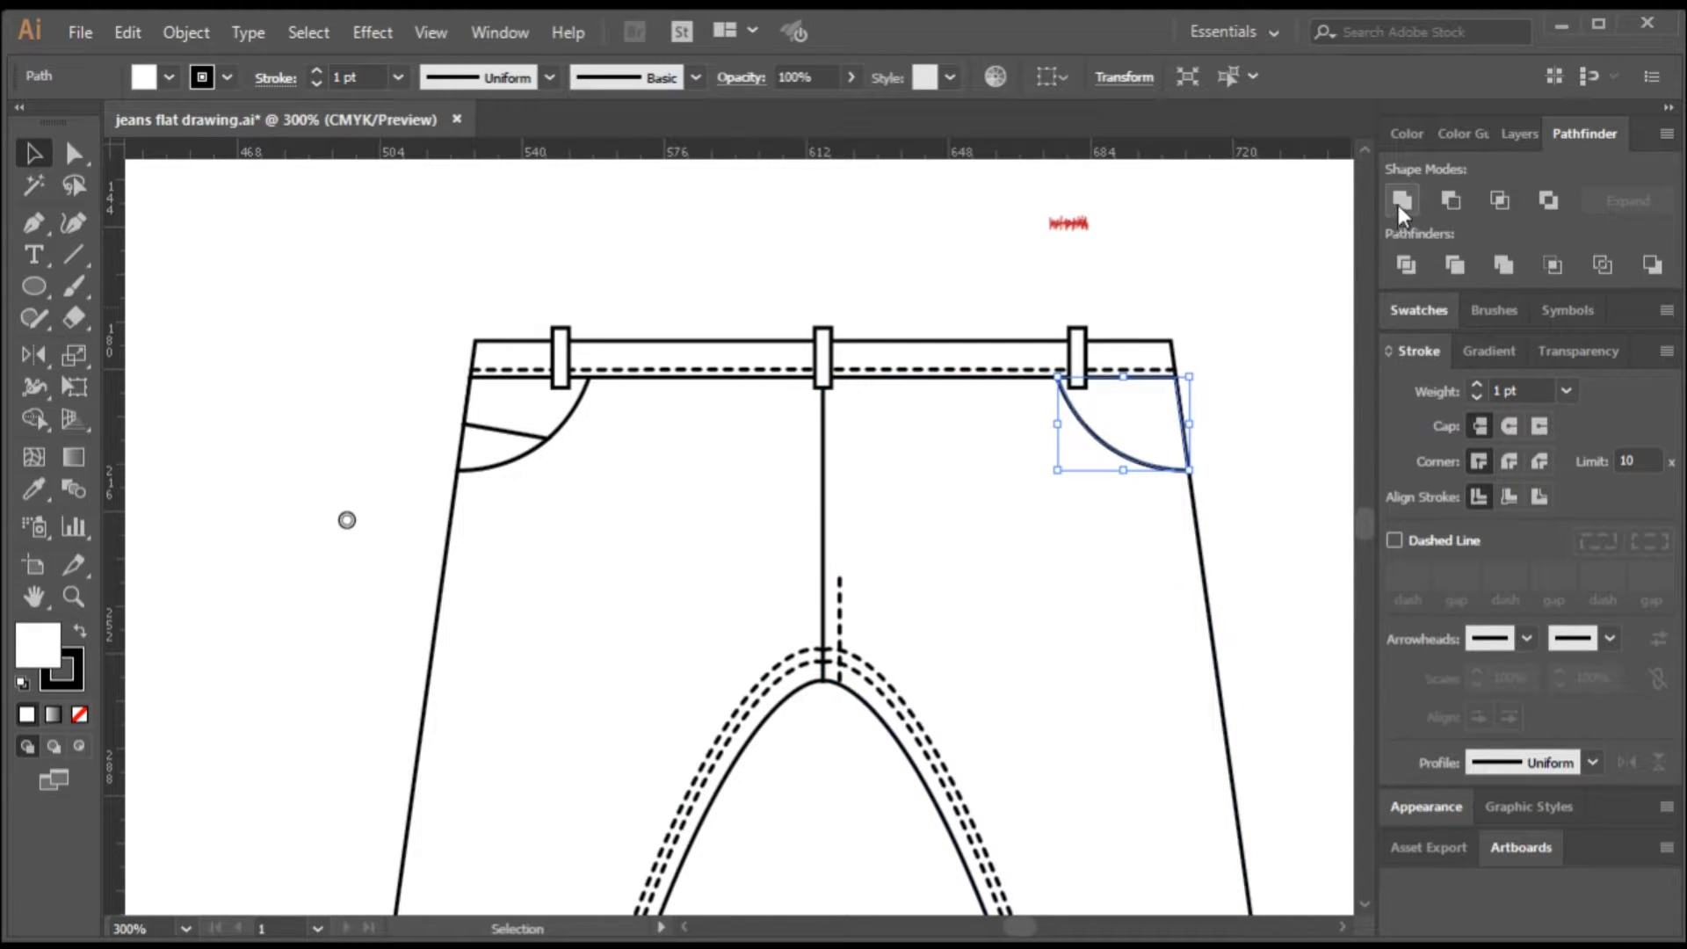
- Unite the pocket pieces with their leg panel on each side of the duplicated jeans using Pathfinder Unite
drag(1217, 550, 1132, 453)
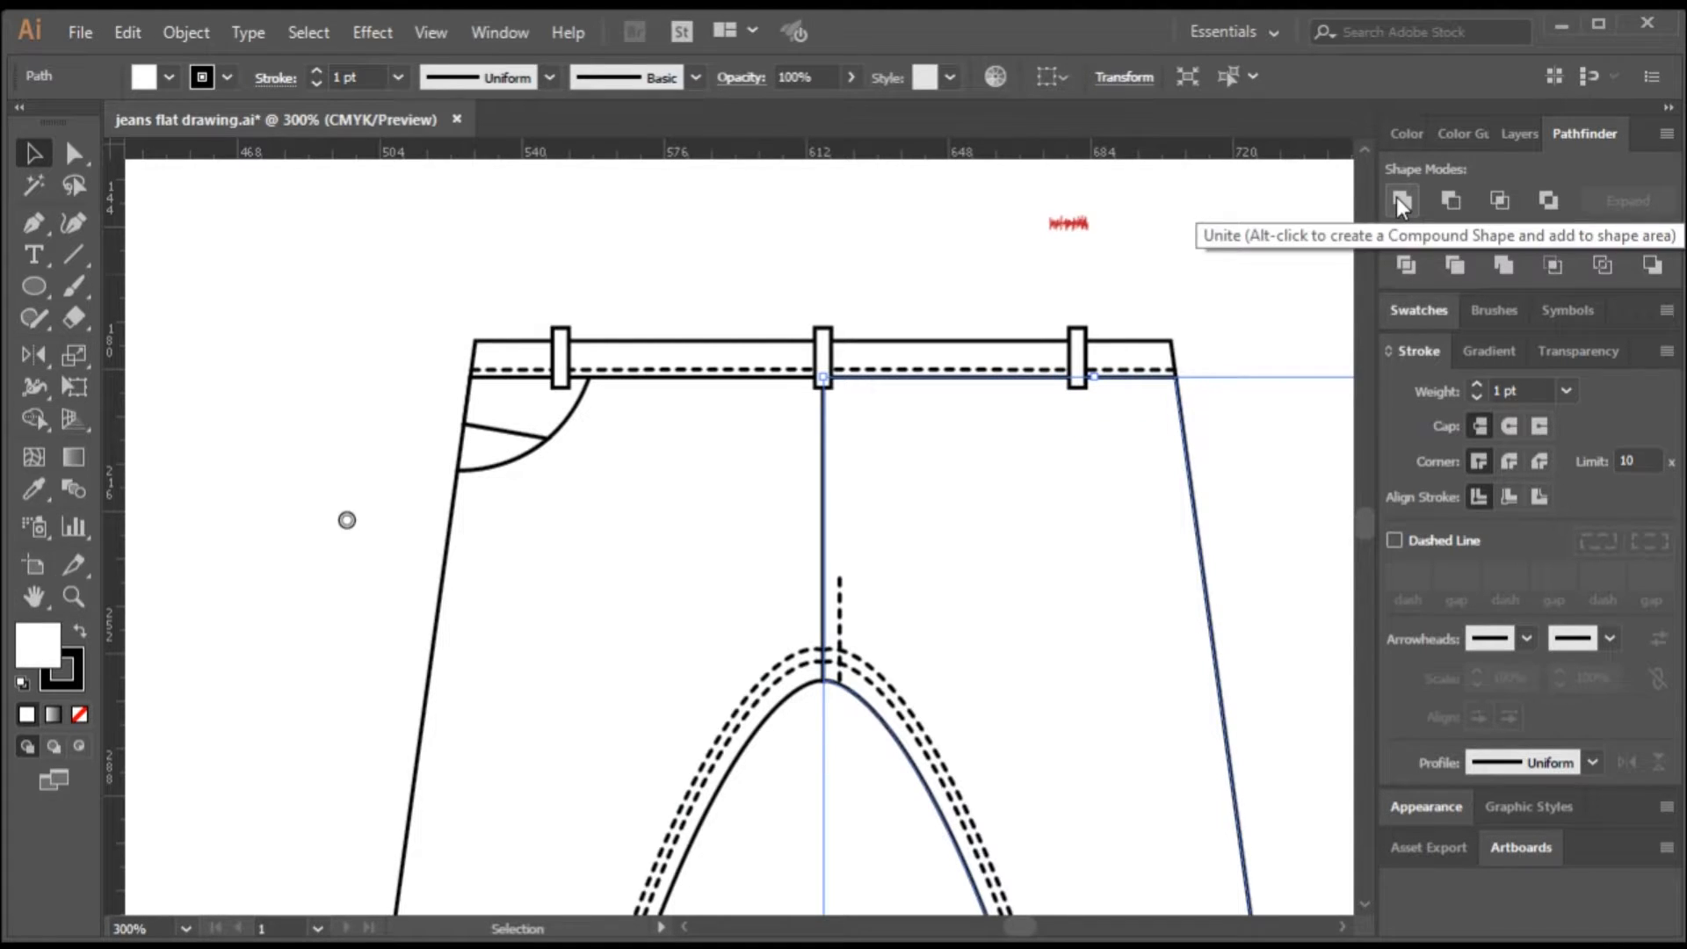
click(1021, 292)
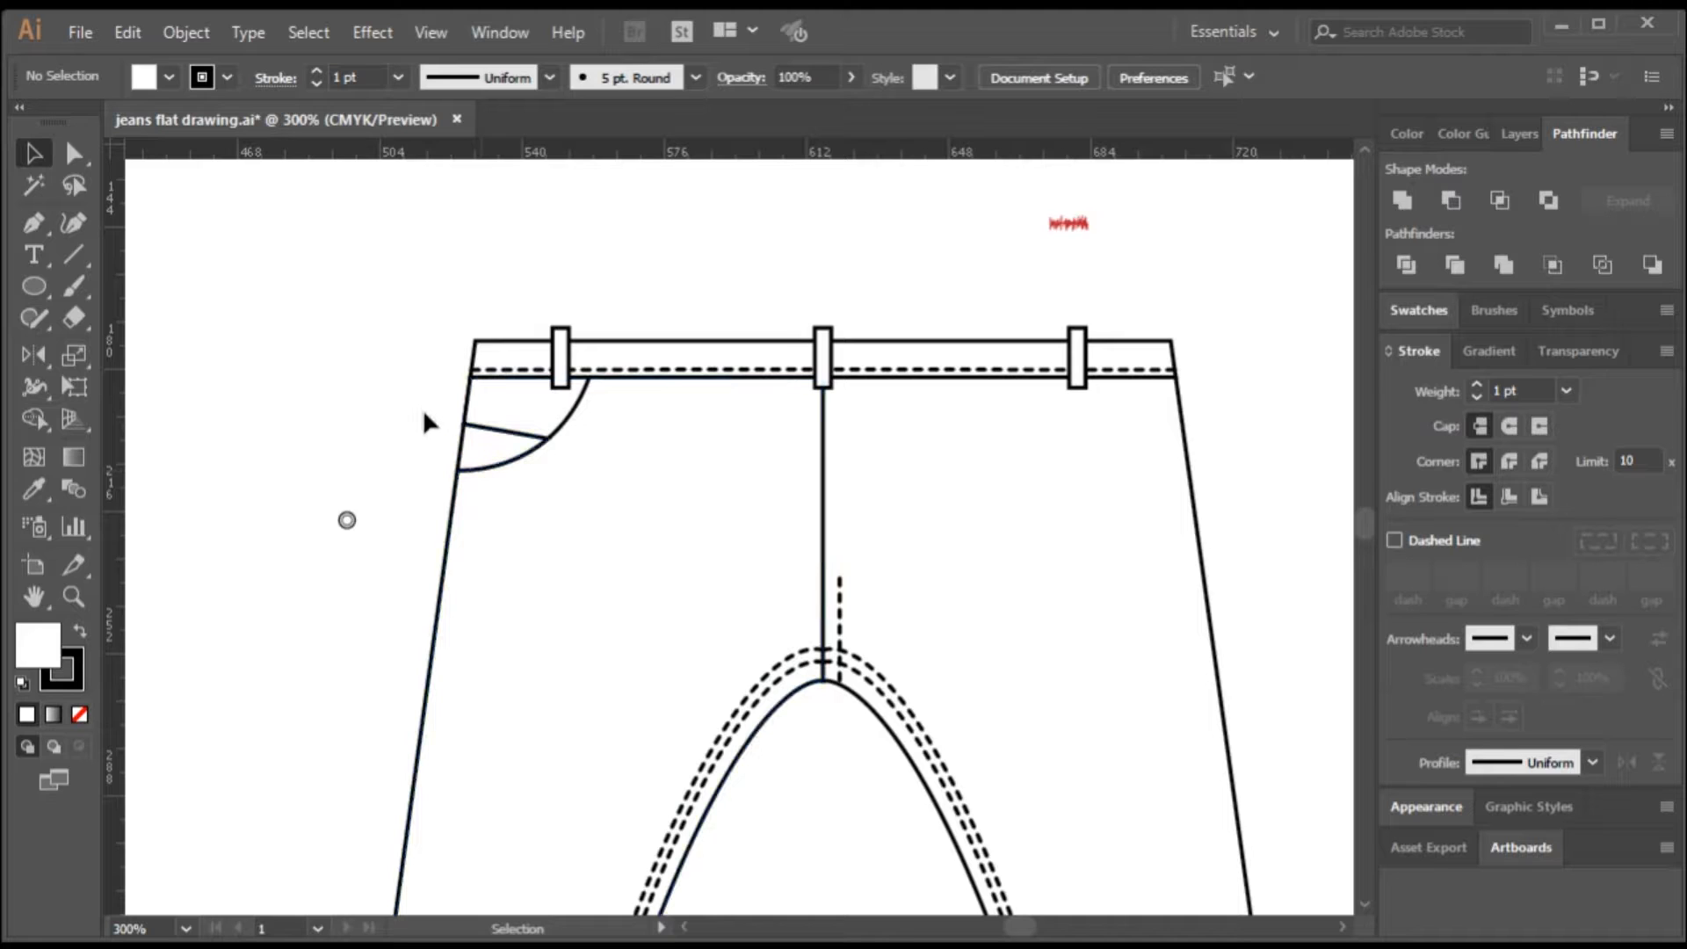
drag(424, 409, 525, 531)
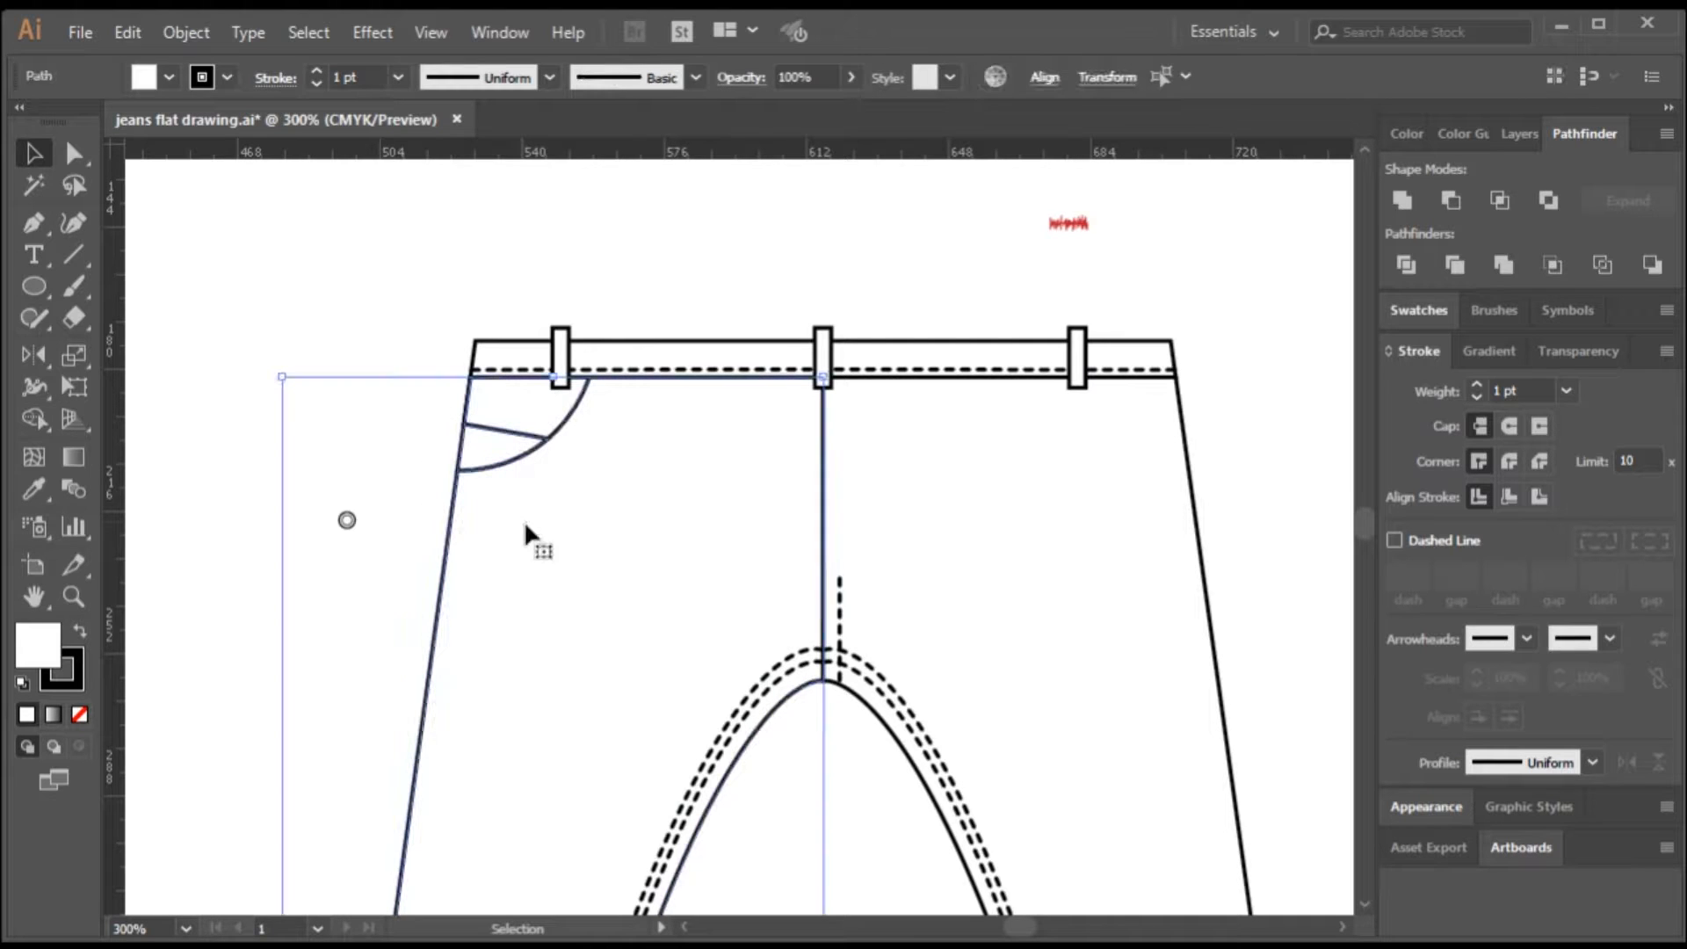
click(1407, 199)
click(750, 261)
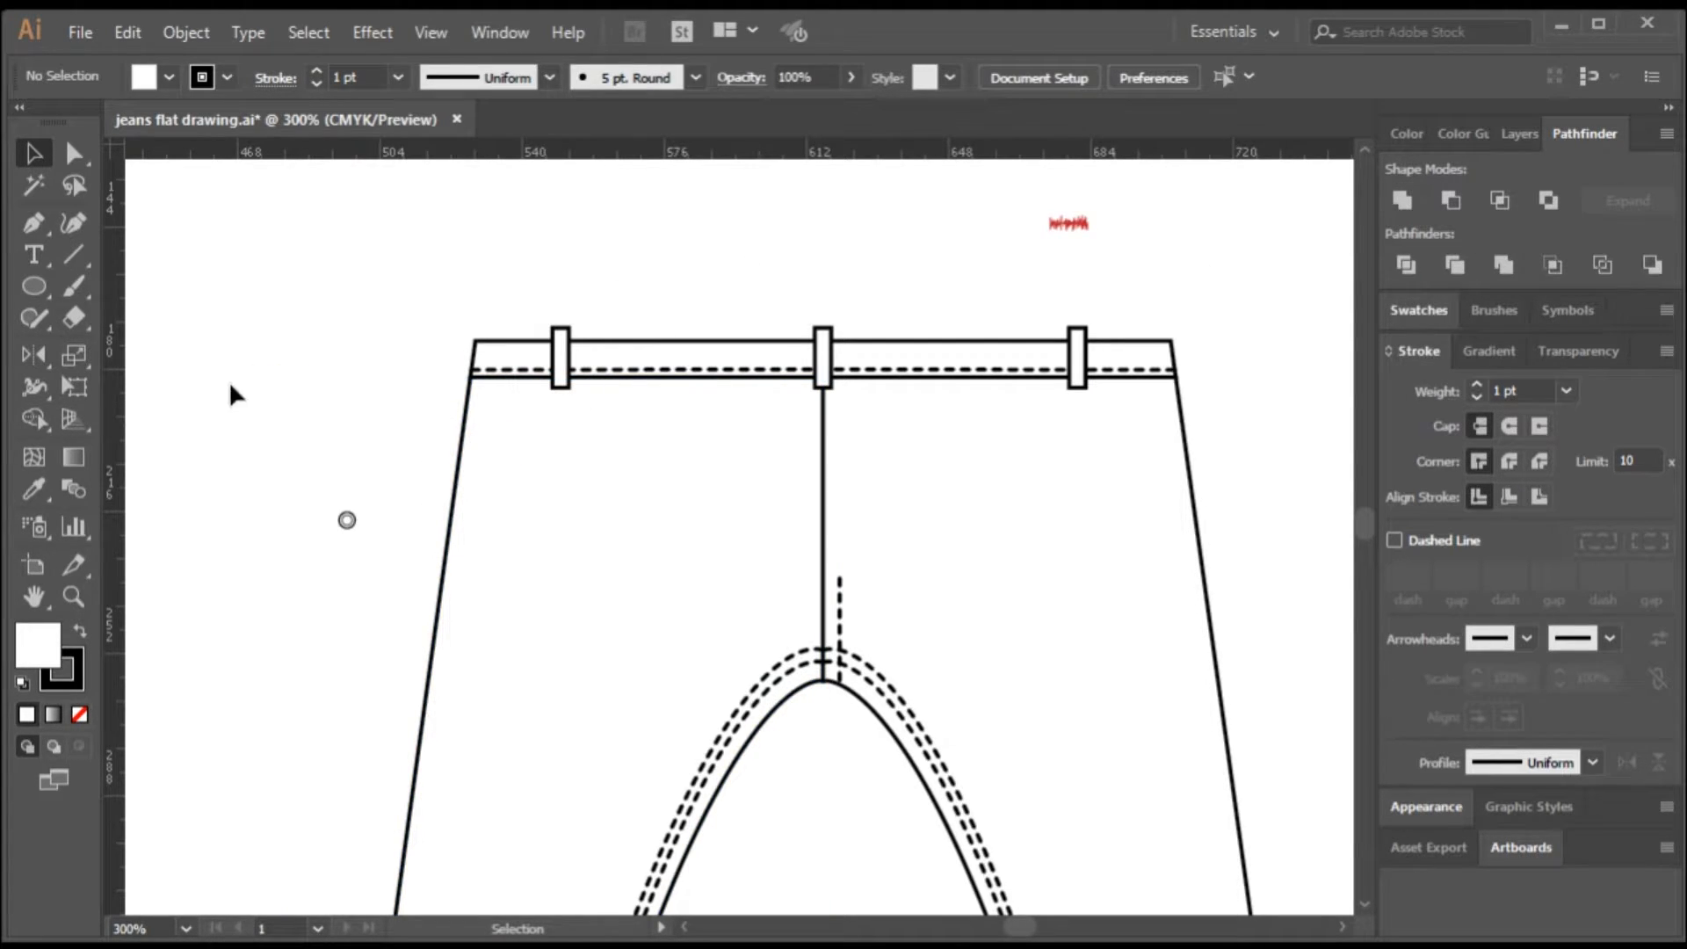
- Move the dashed center stitch line closer to the center seam and extend its upper end to the waistband on the duplicated jeans
scroll(901, 673, up, 4)
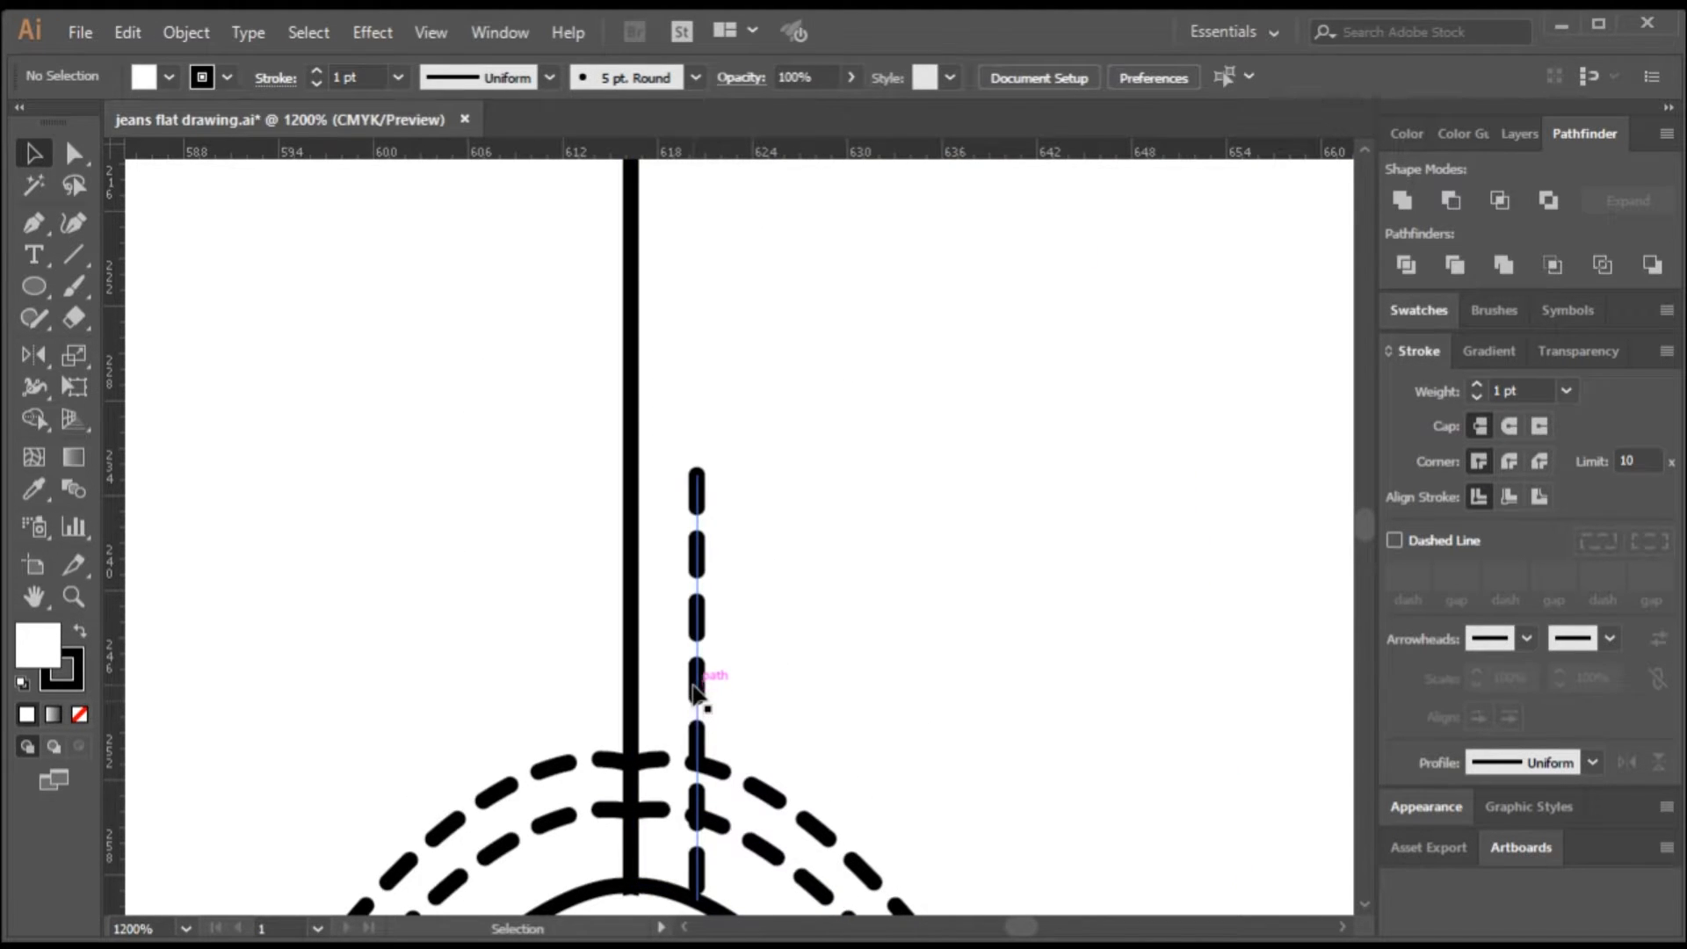
drag(694, 691, 674, 691)
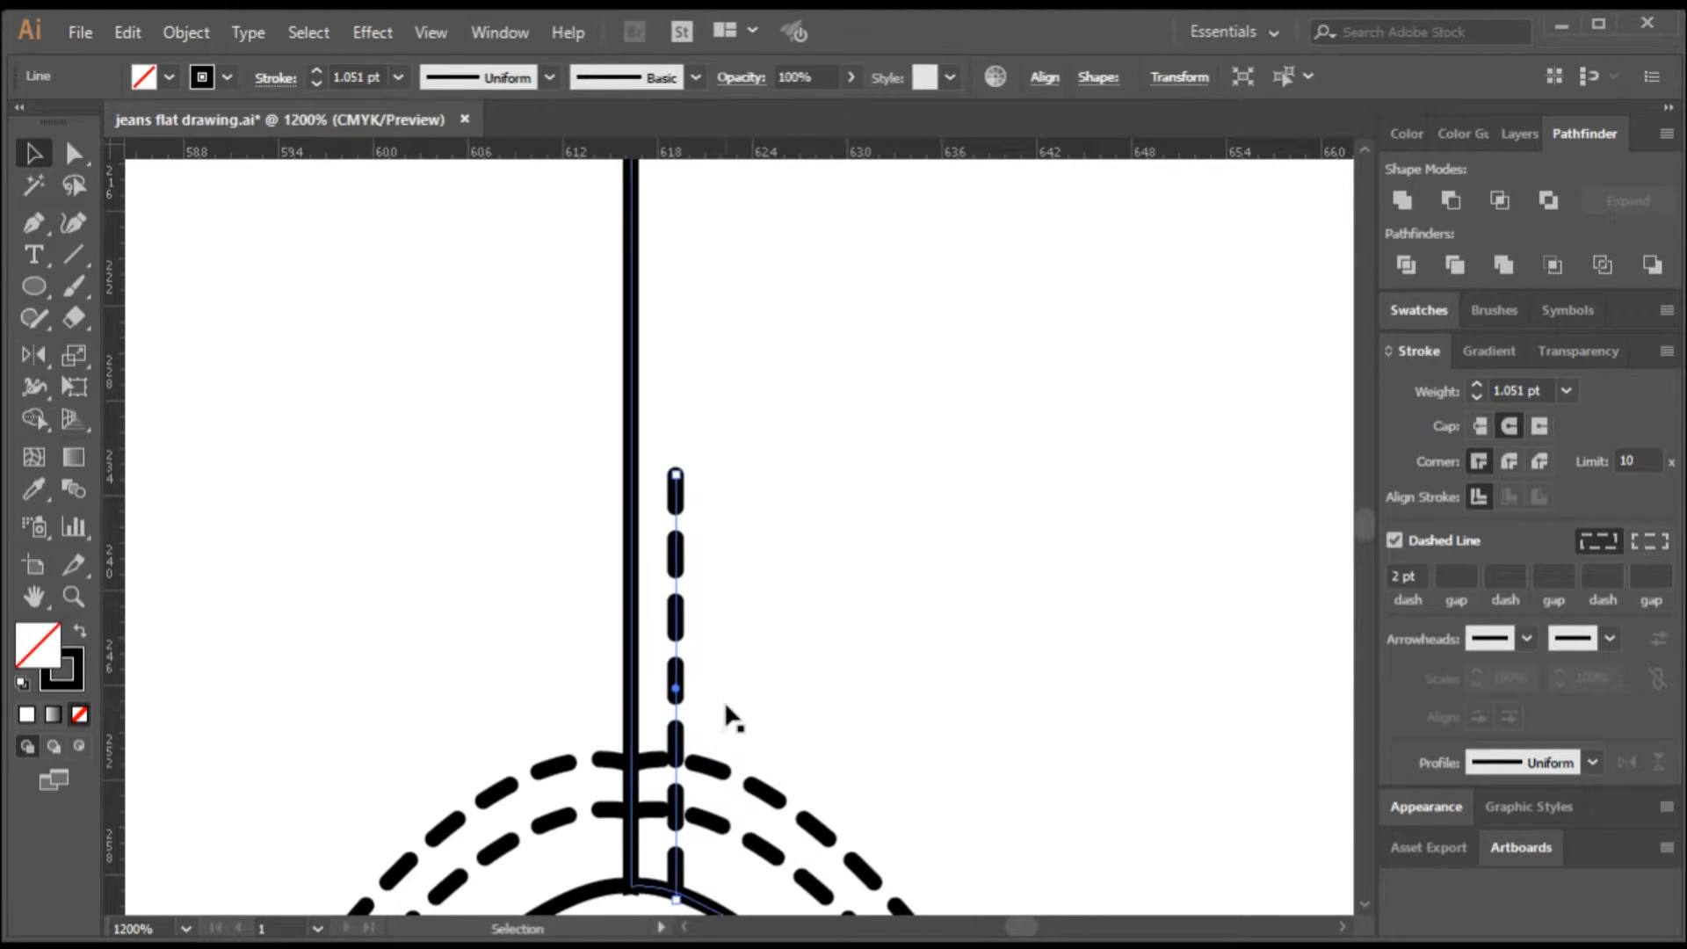
scroll(719, 721, down, 2)
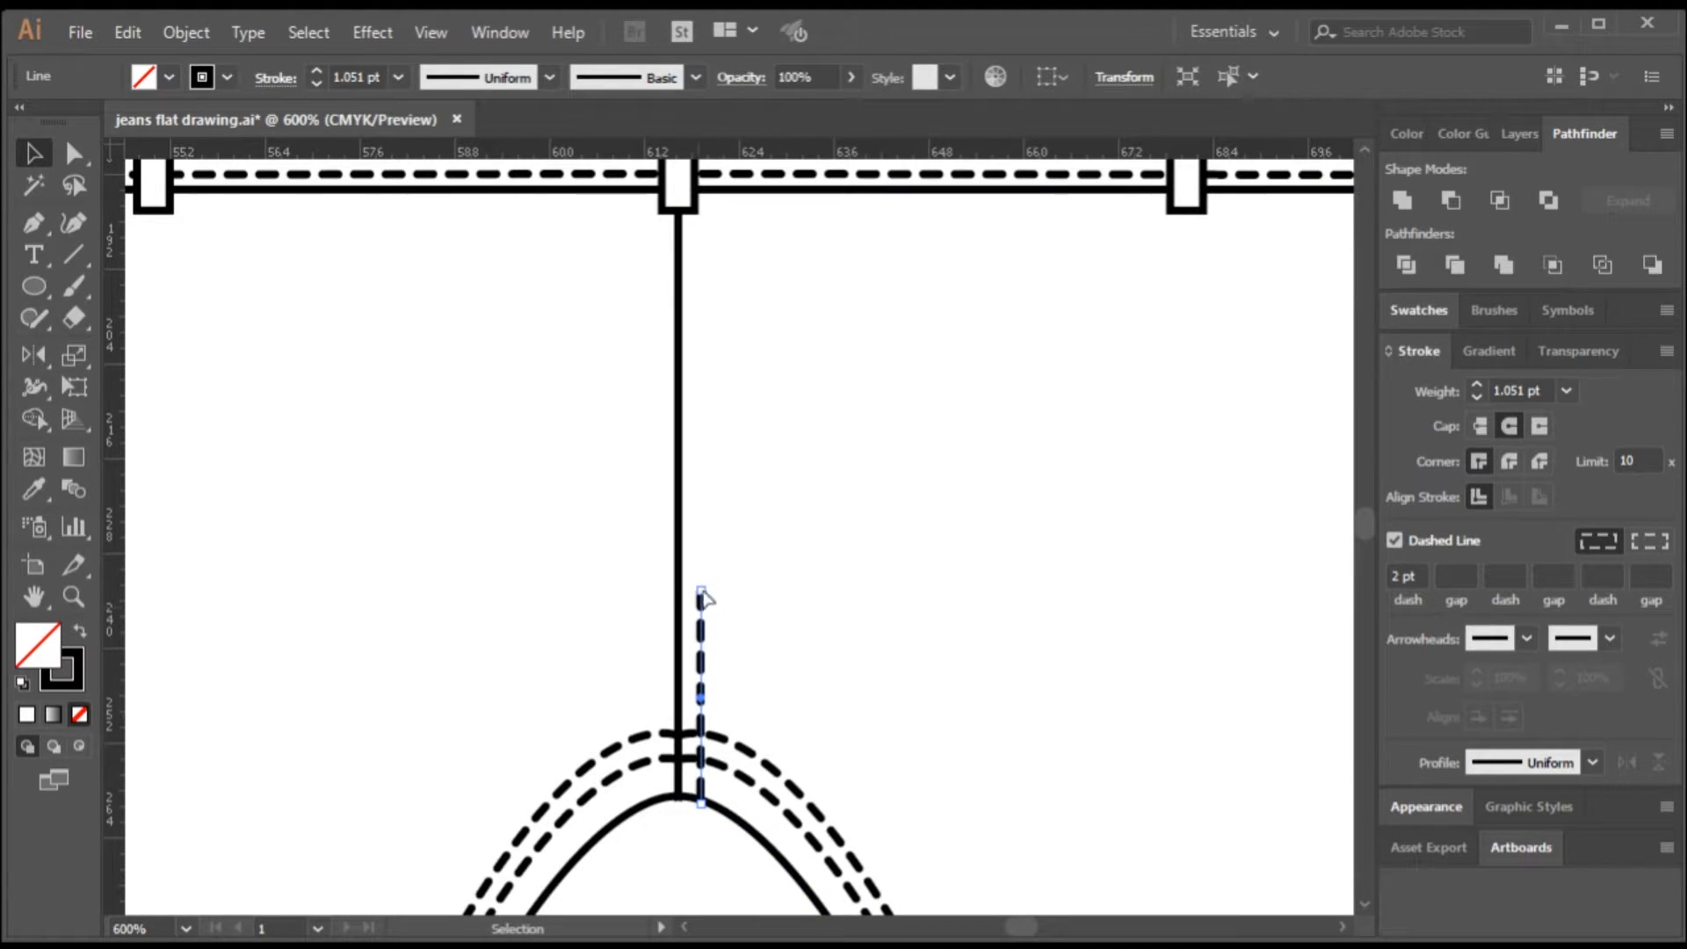
drag(700, 590, 716, 196)
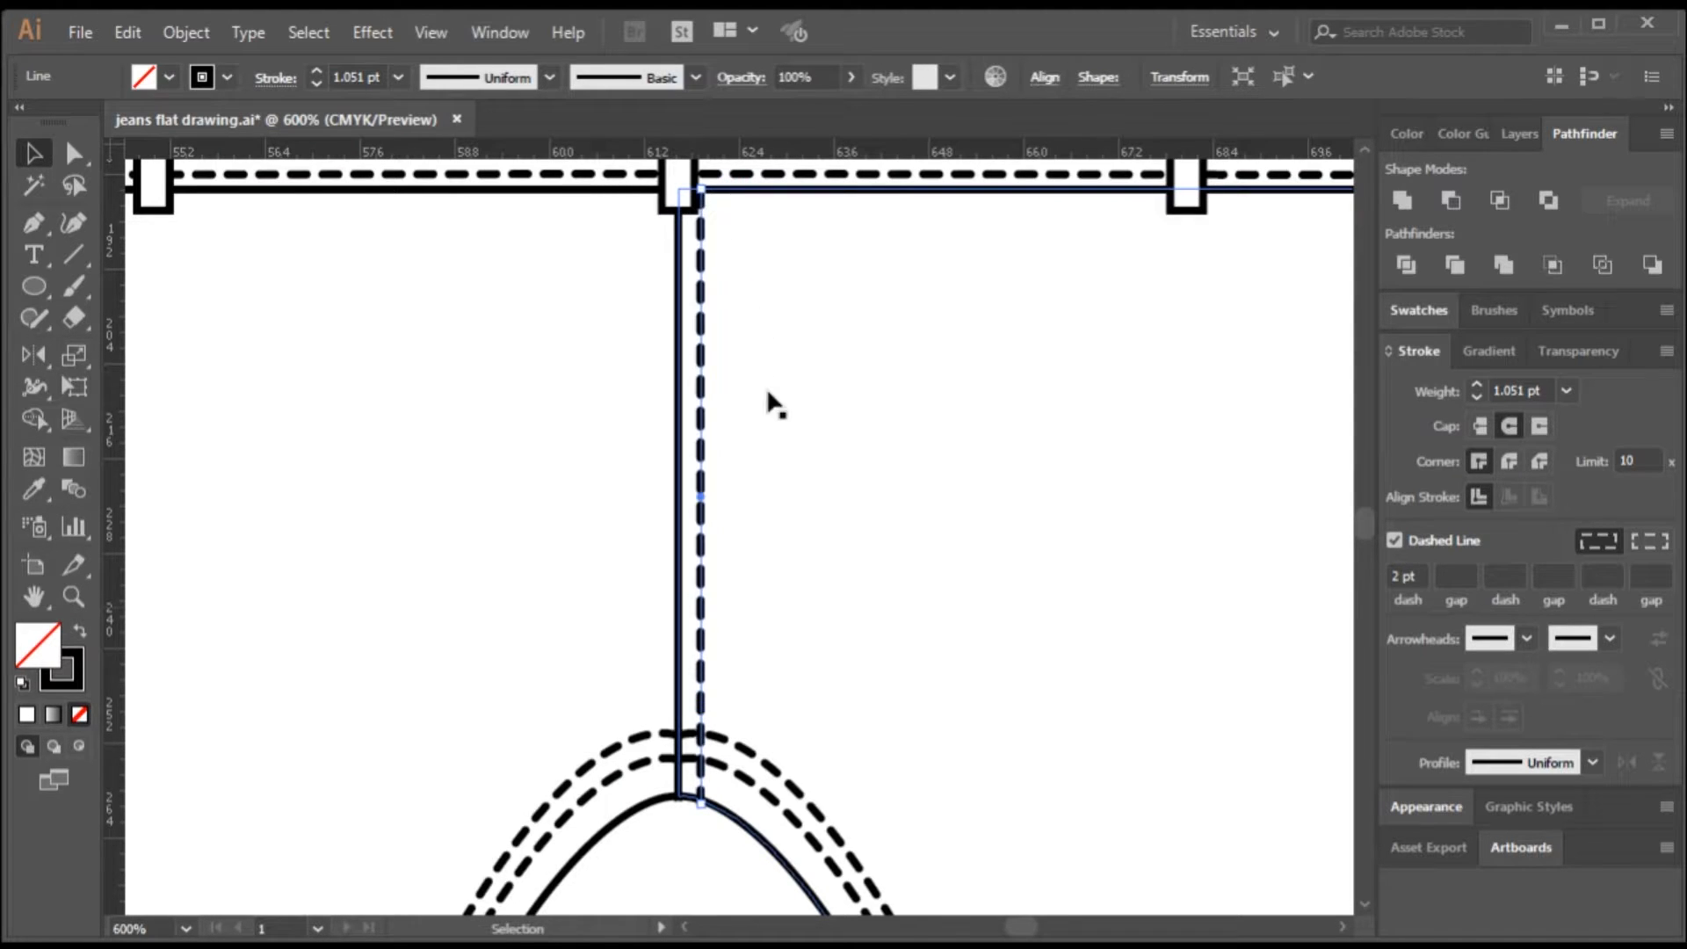
key(ctrl+1)
click(452, 483)
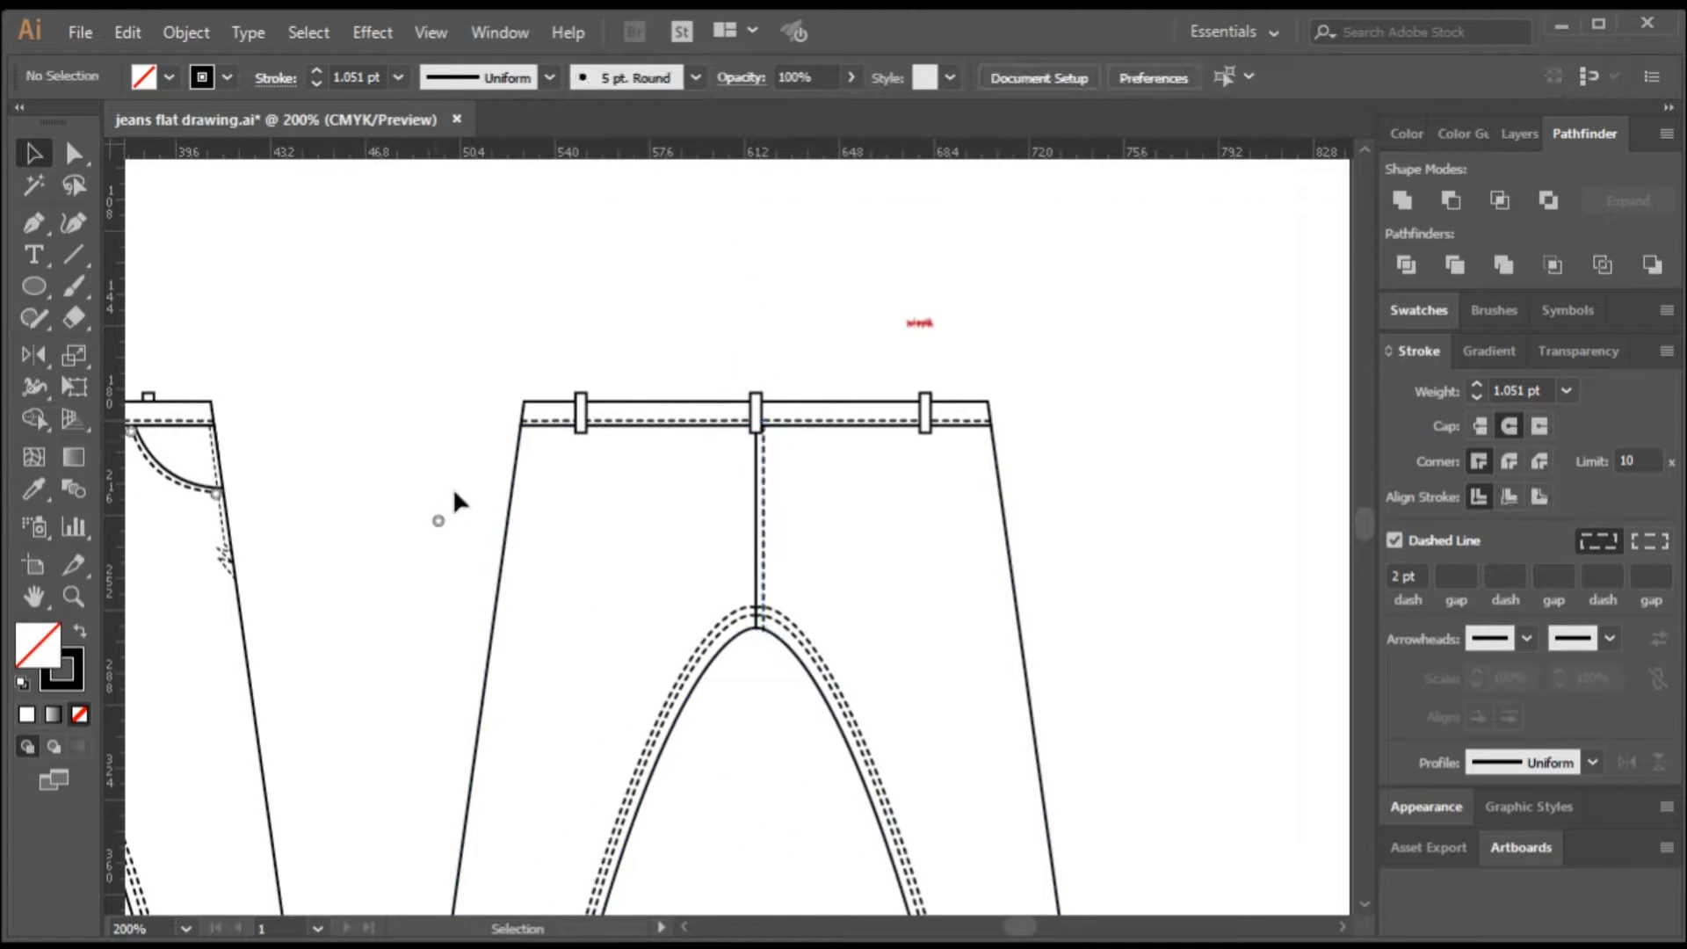
- Move the dashed center stitch line below the fly on the front view closer to the center seam
scroll(435, 619, up, 5)
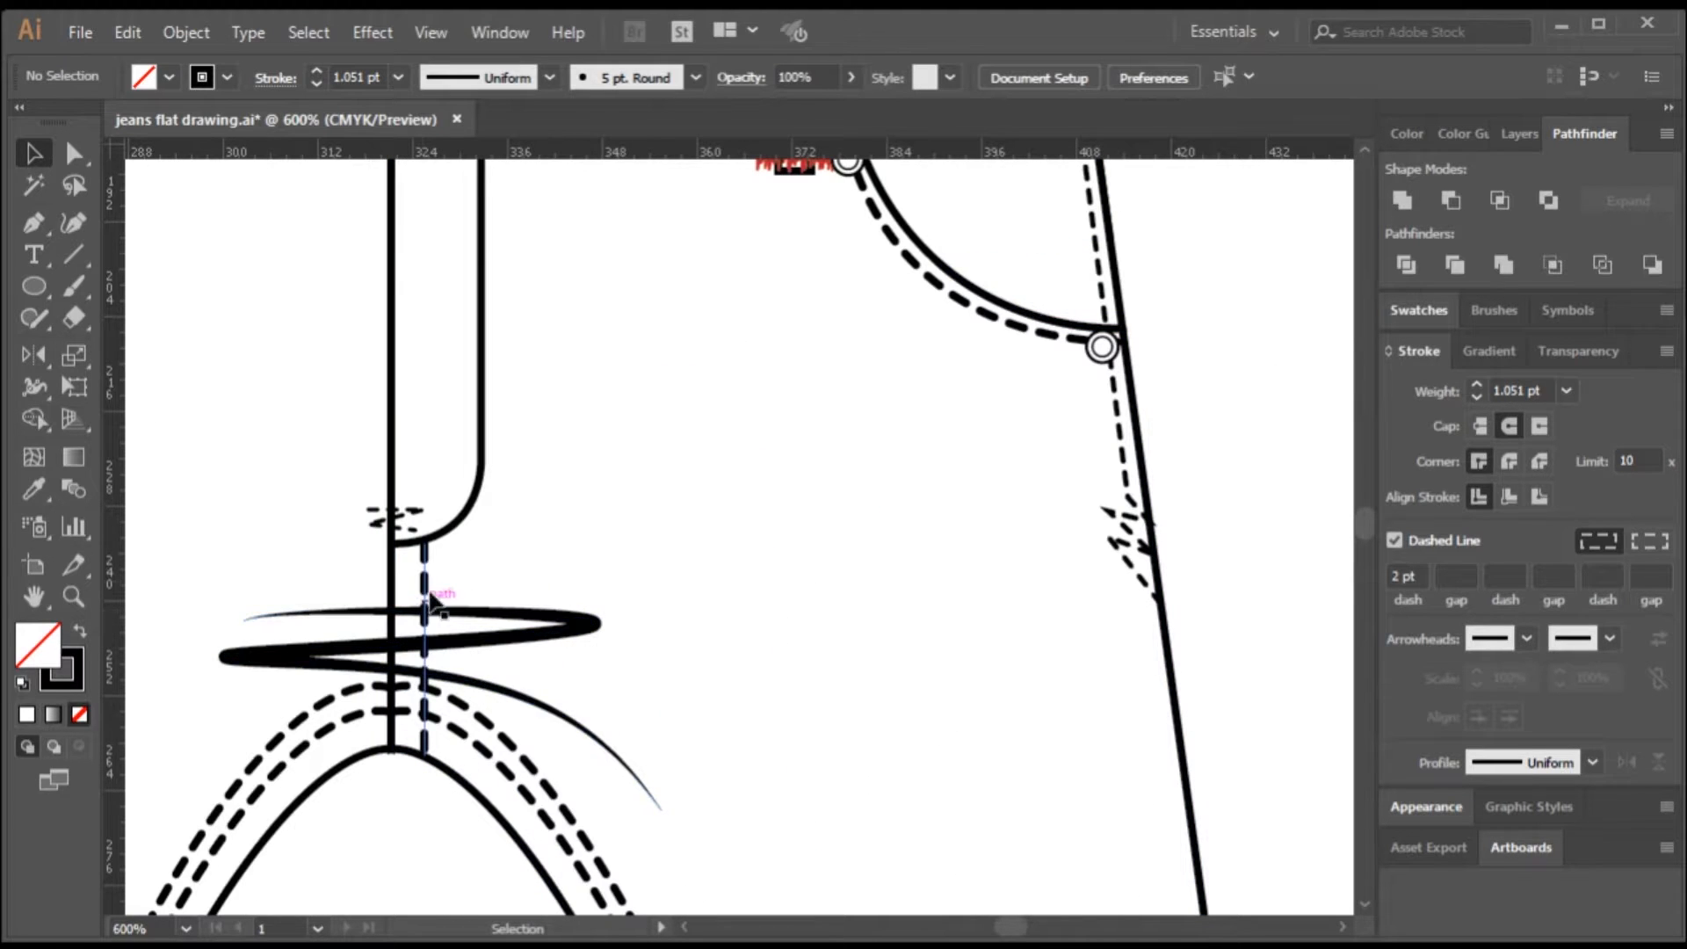
click(29, 160)
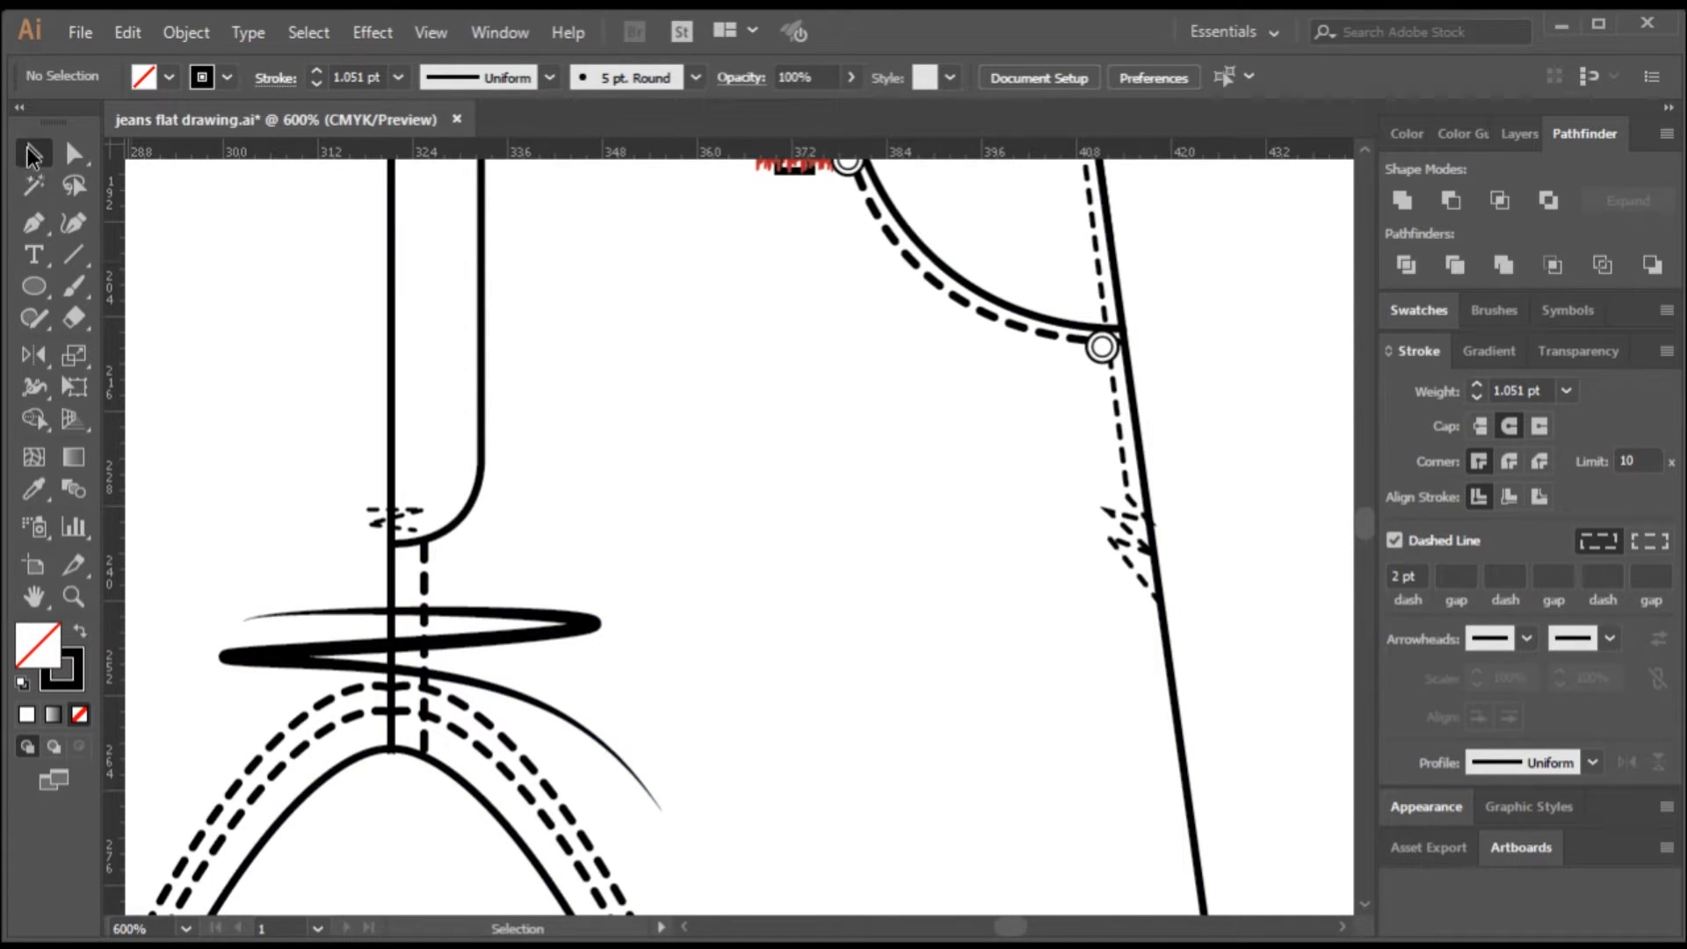
scroll(470, 713, up, 1)
scroll(470, 714, up, 1)
drag(369, 470, 370, 472)
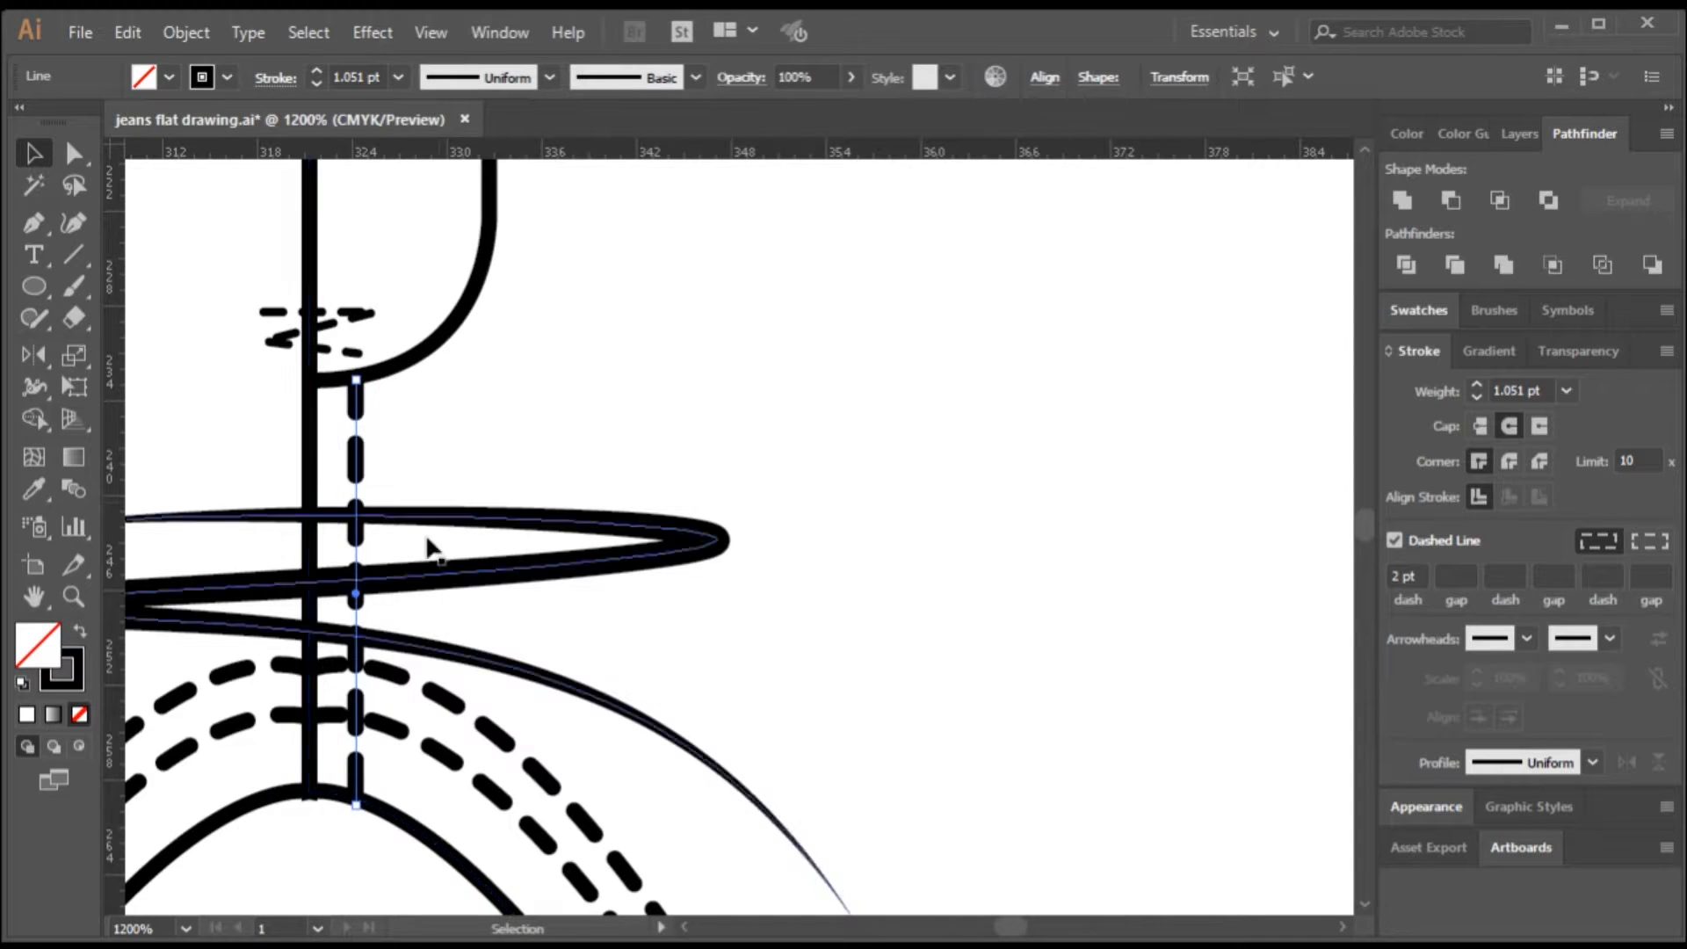
scroll(382, 571, down, 2)
scroll(382, 571, down, 4)
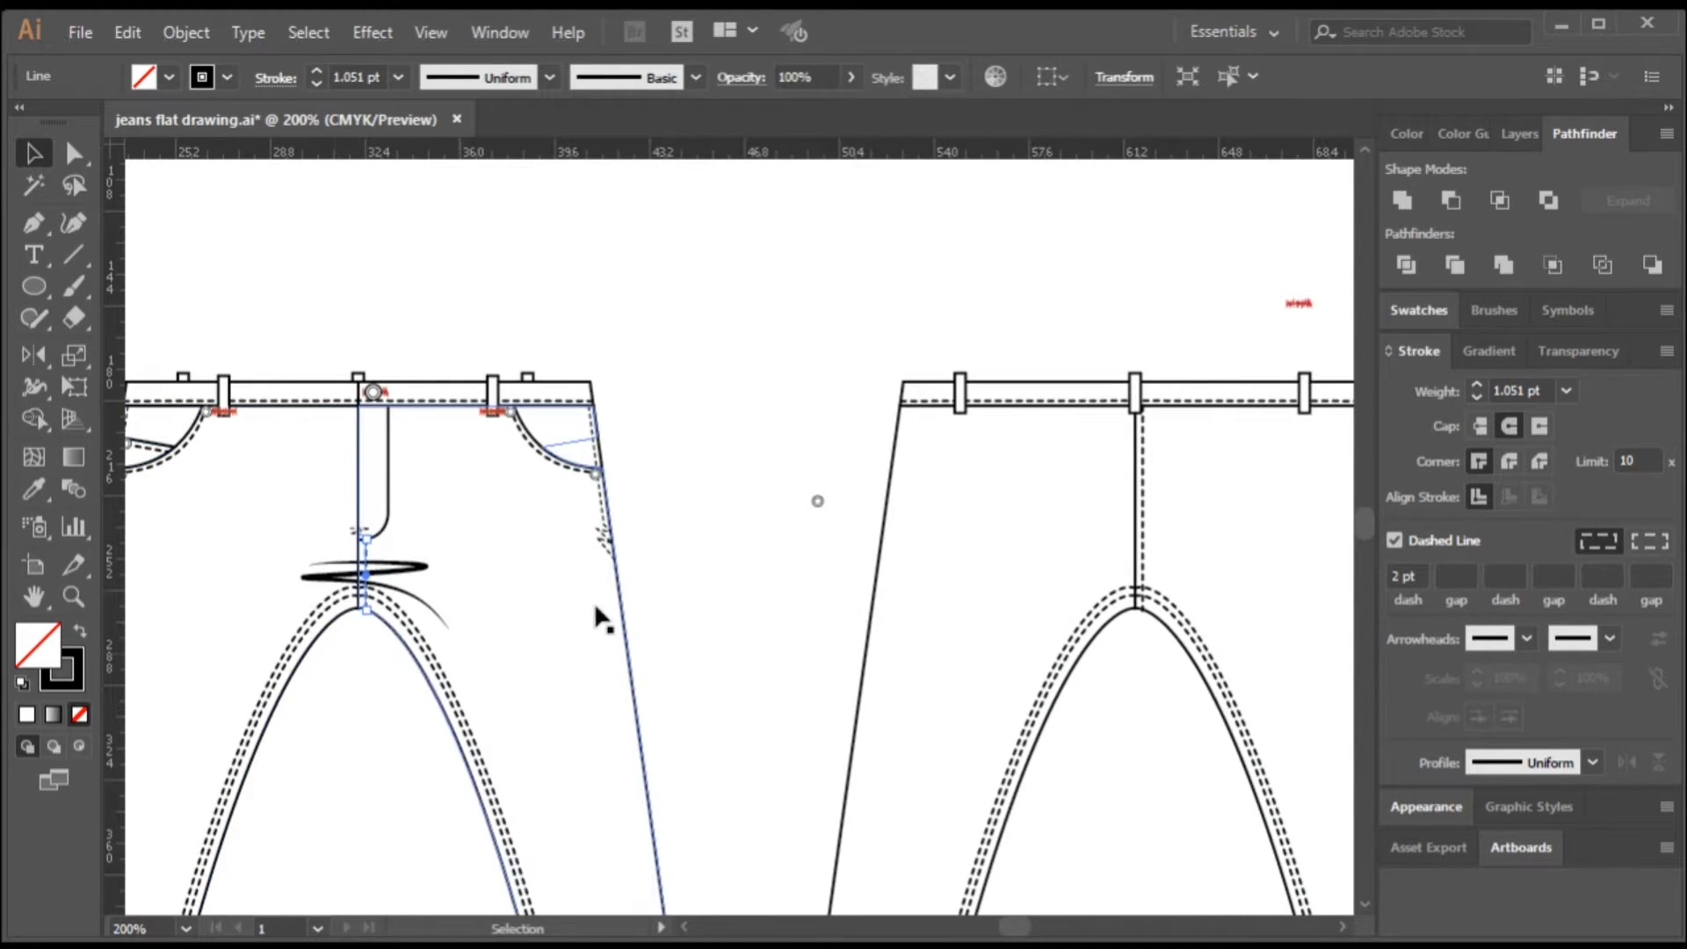
click(958, 359)
- Draw a curved dashed yoke line with the Pen tool from the back view's left side seam down to the center seam
scroll(1055, 498, up, 2)
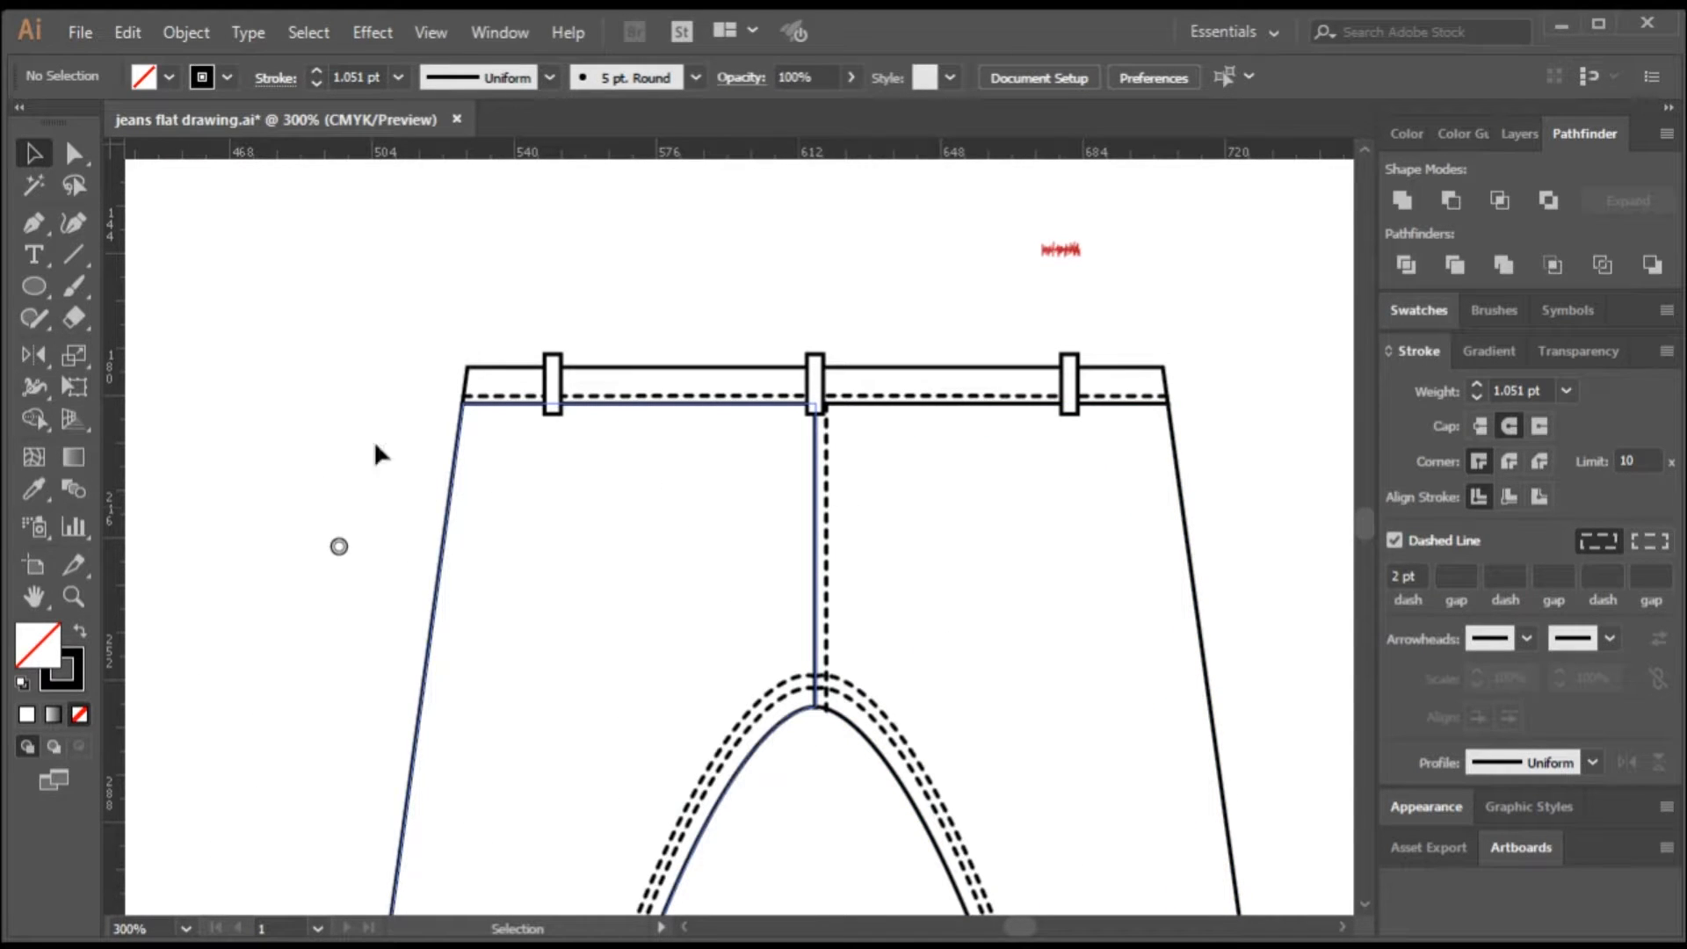
click(36, 225)
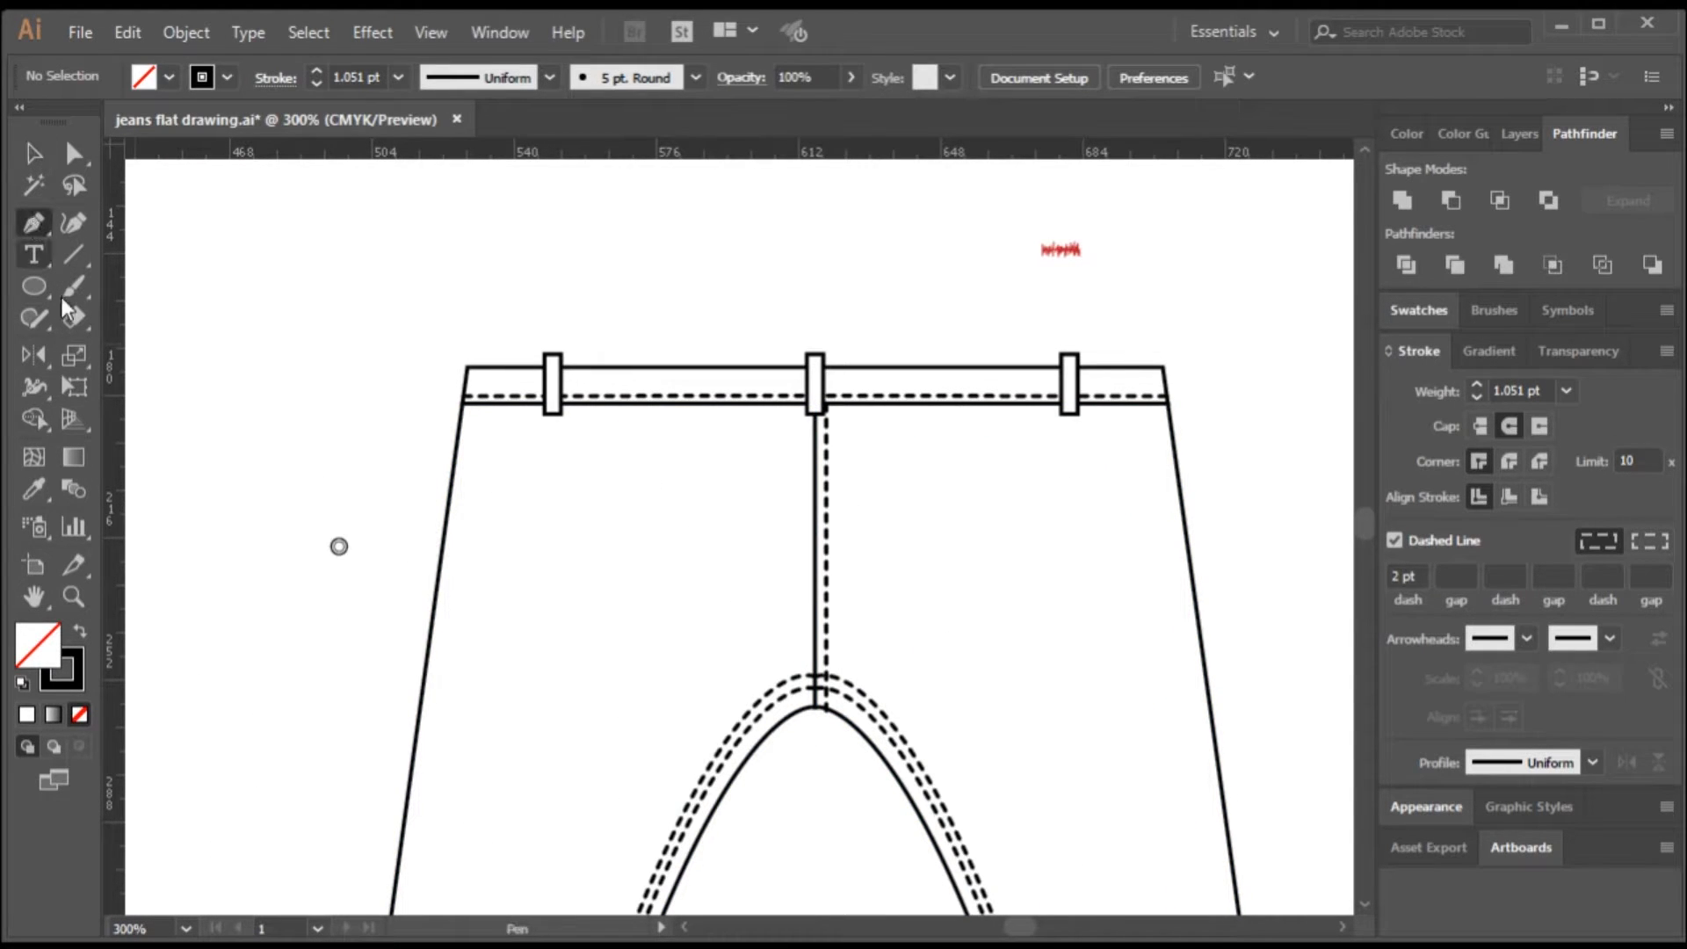
click(453, 471)
drag(815, 516, 989, 585)
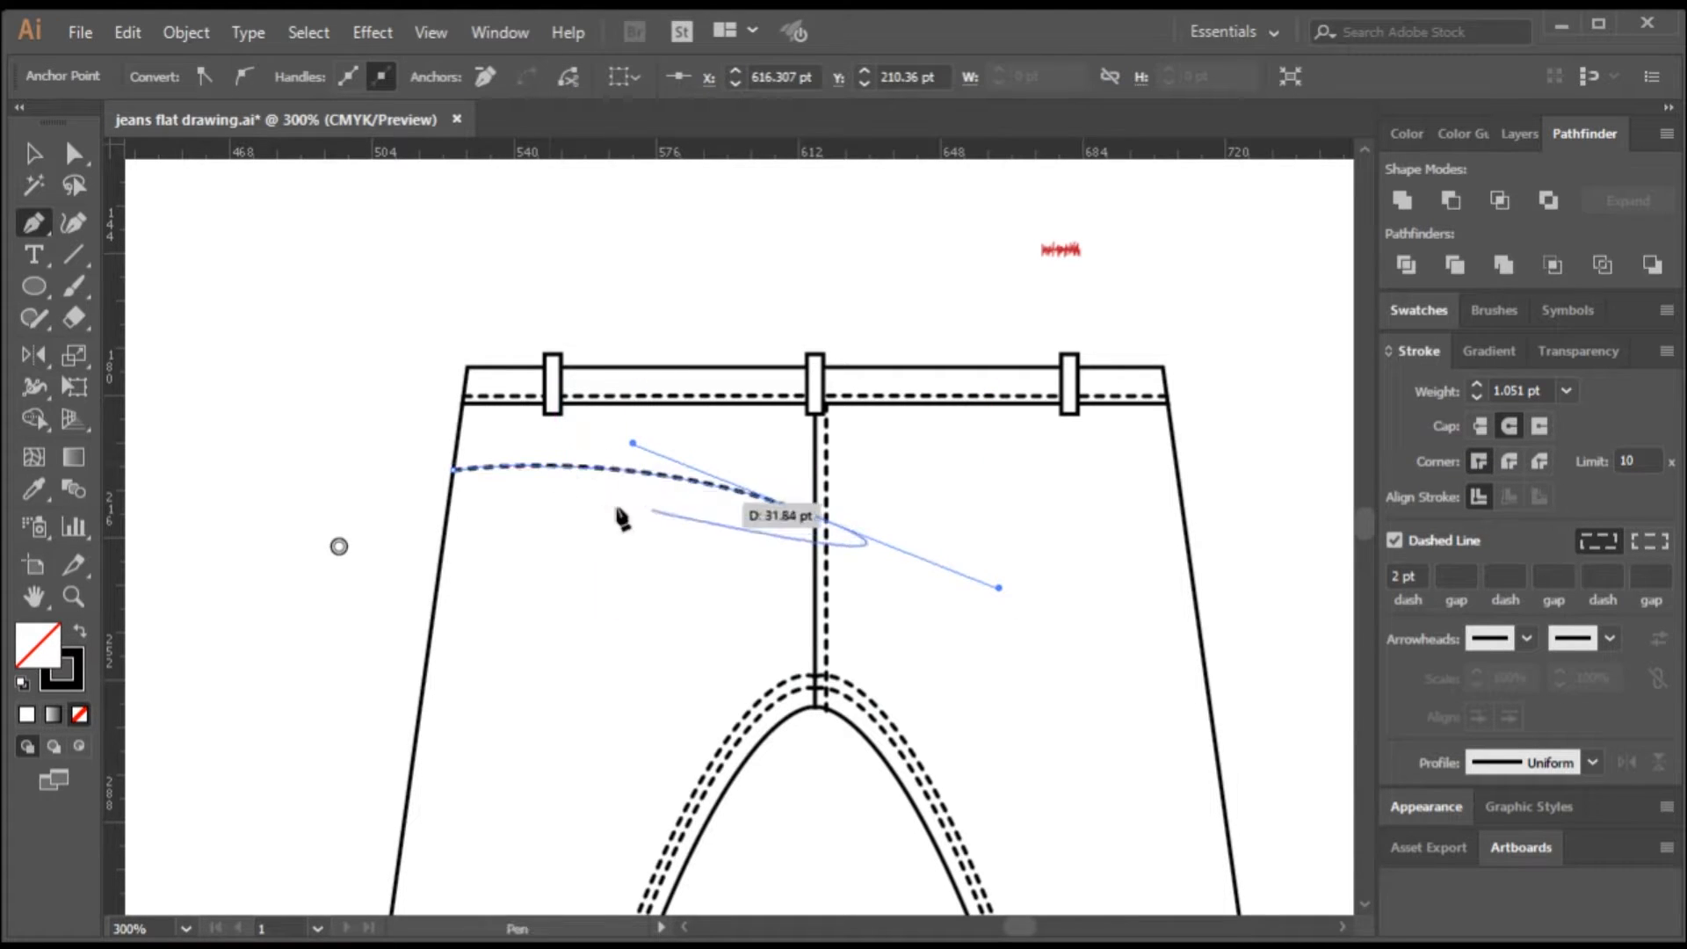
click(23, 157)
click(364, 429)
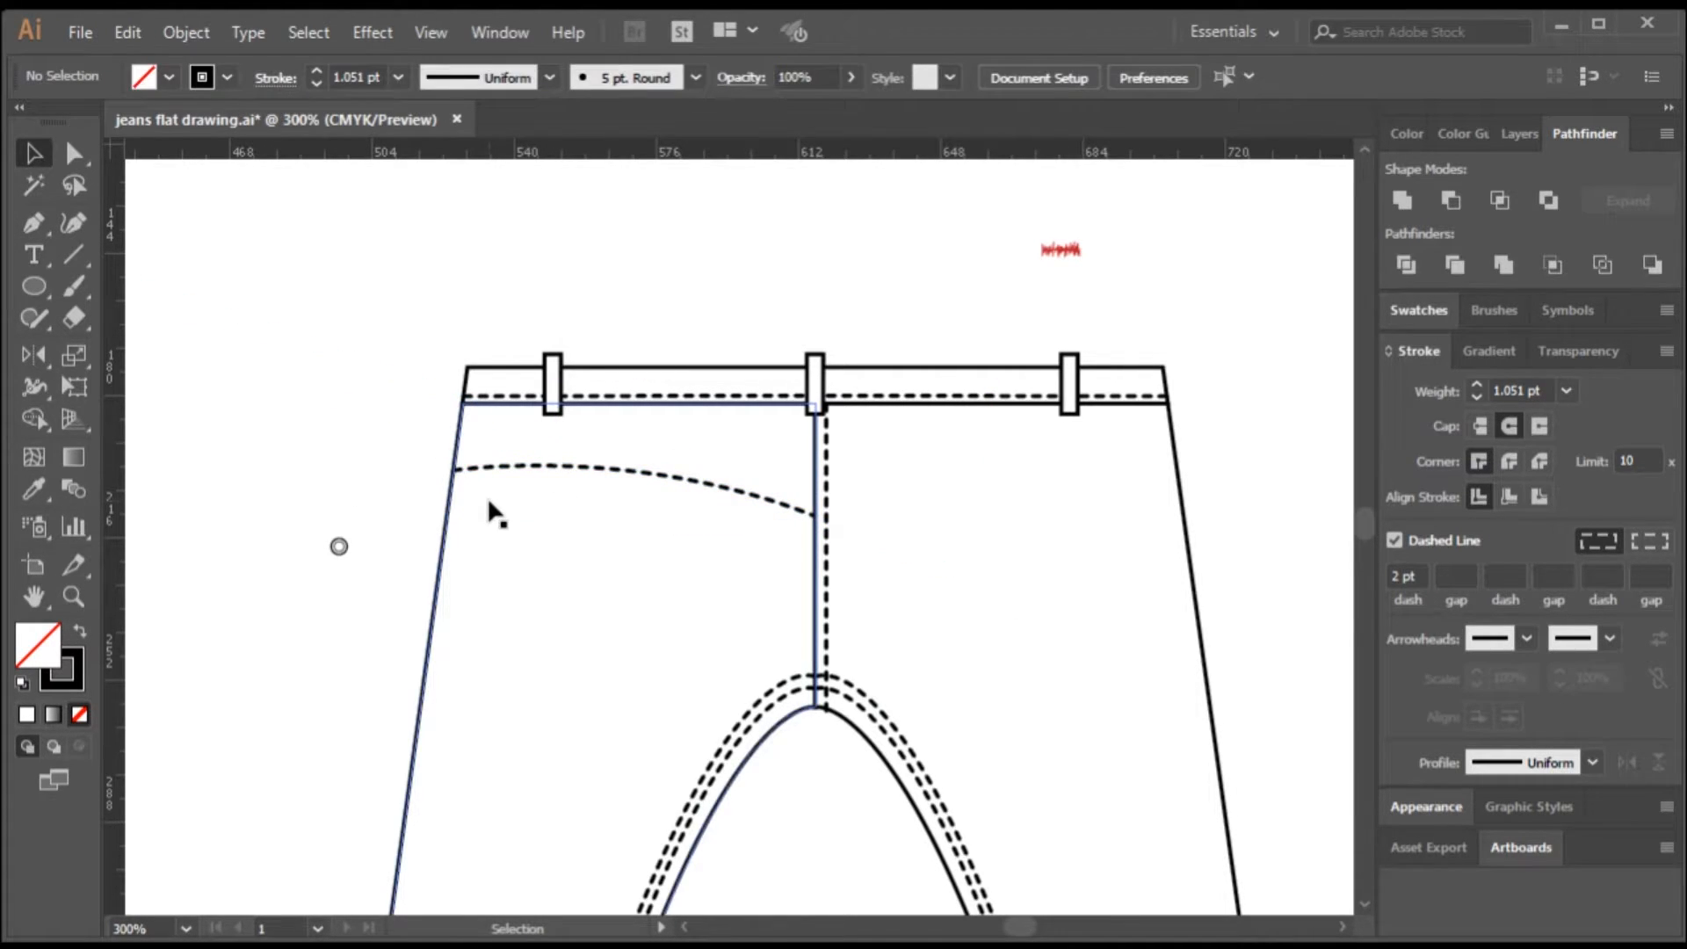
- Copy the dashed yoke curve once just below and once just above, and make the upper copy a solid line
scroll(648, 490, up, 2)
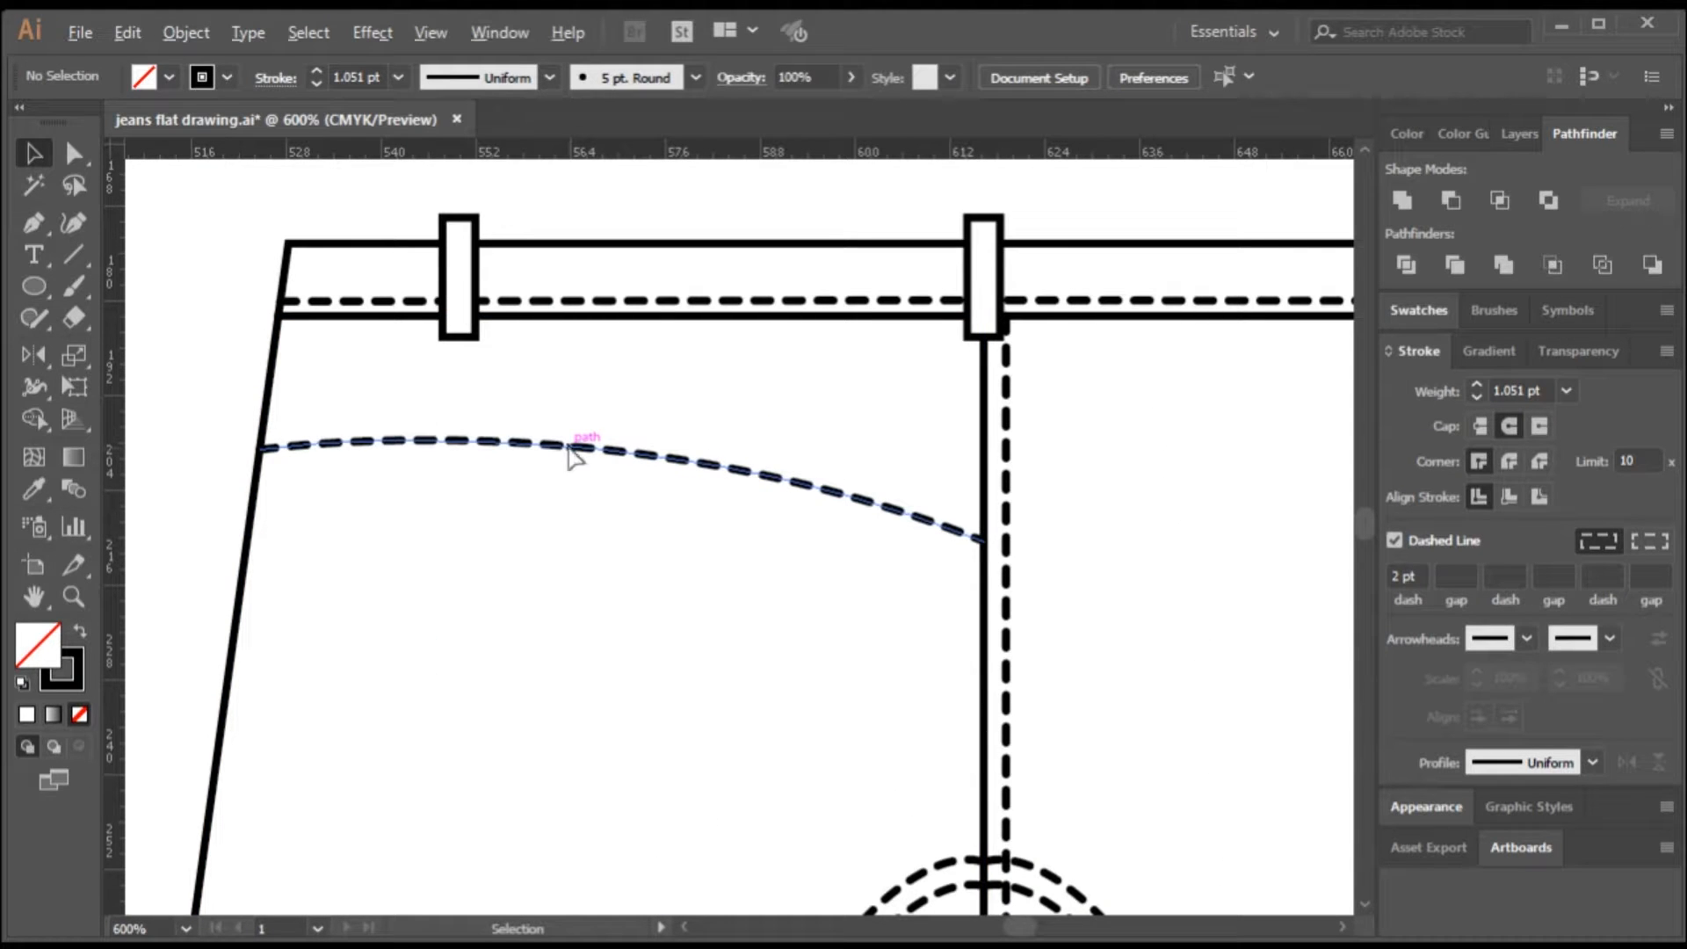
drag(568, 448, 570, 463)
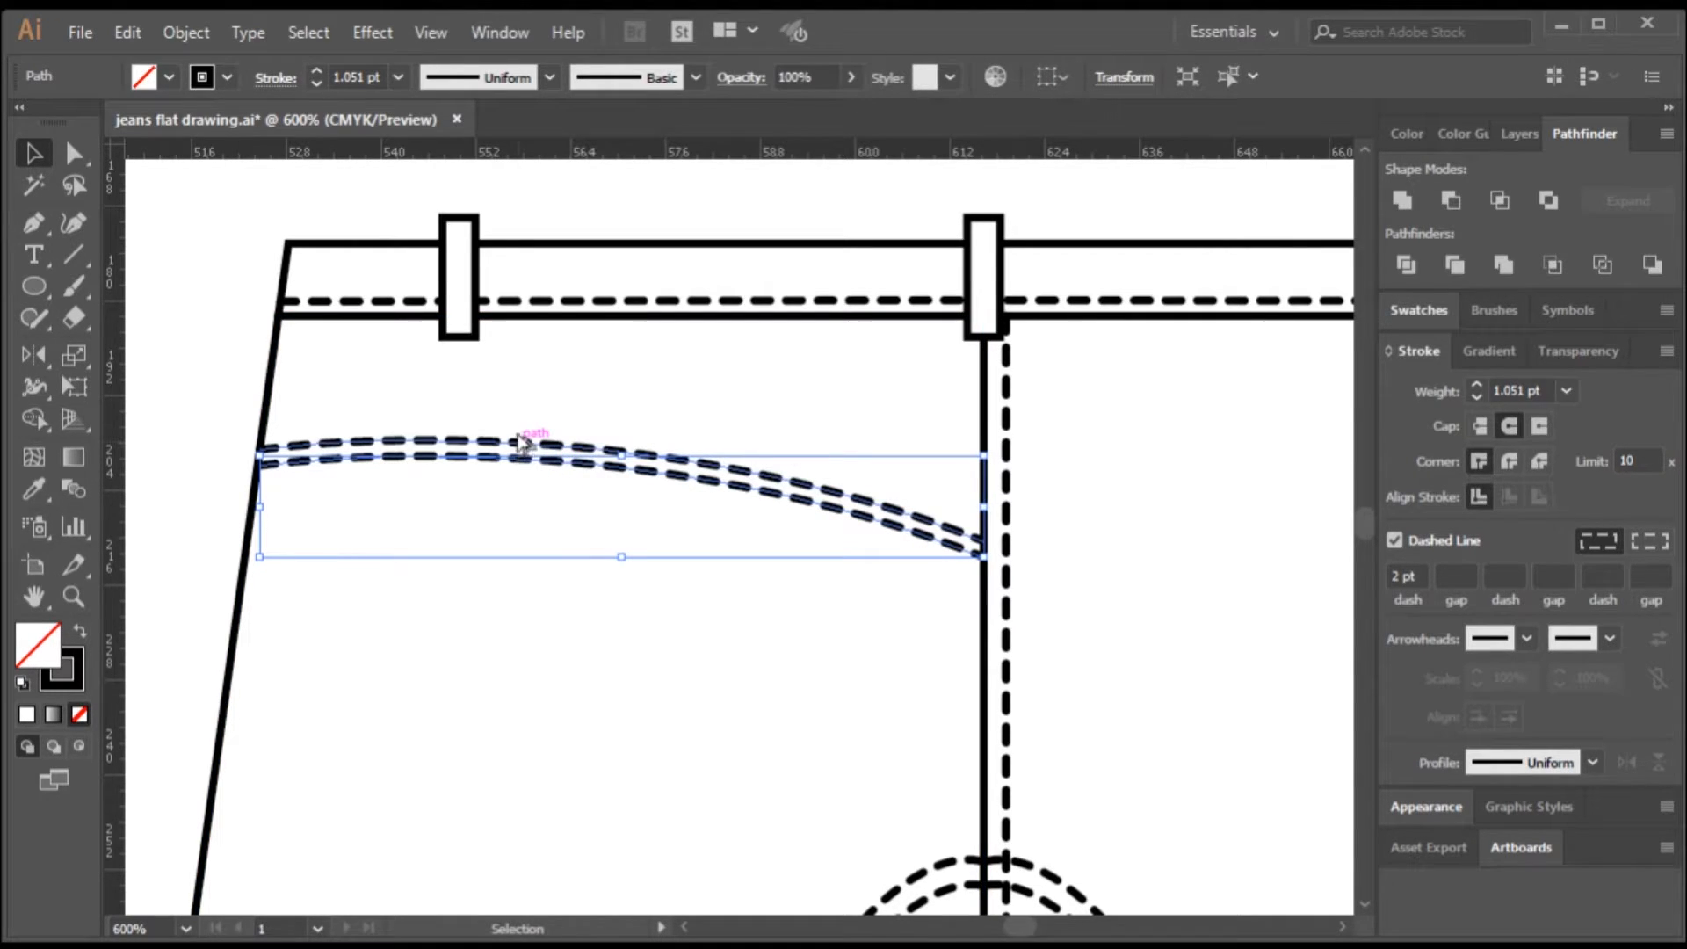
drag(522, 442, 522, 433)
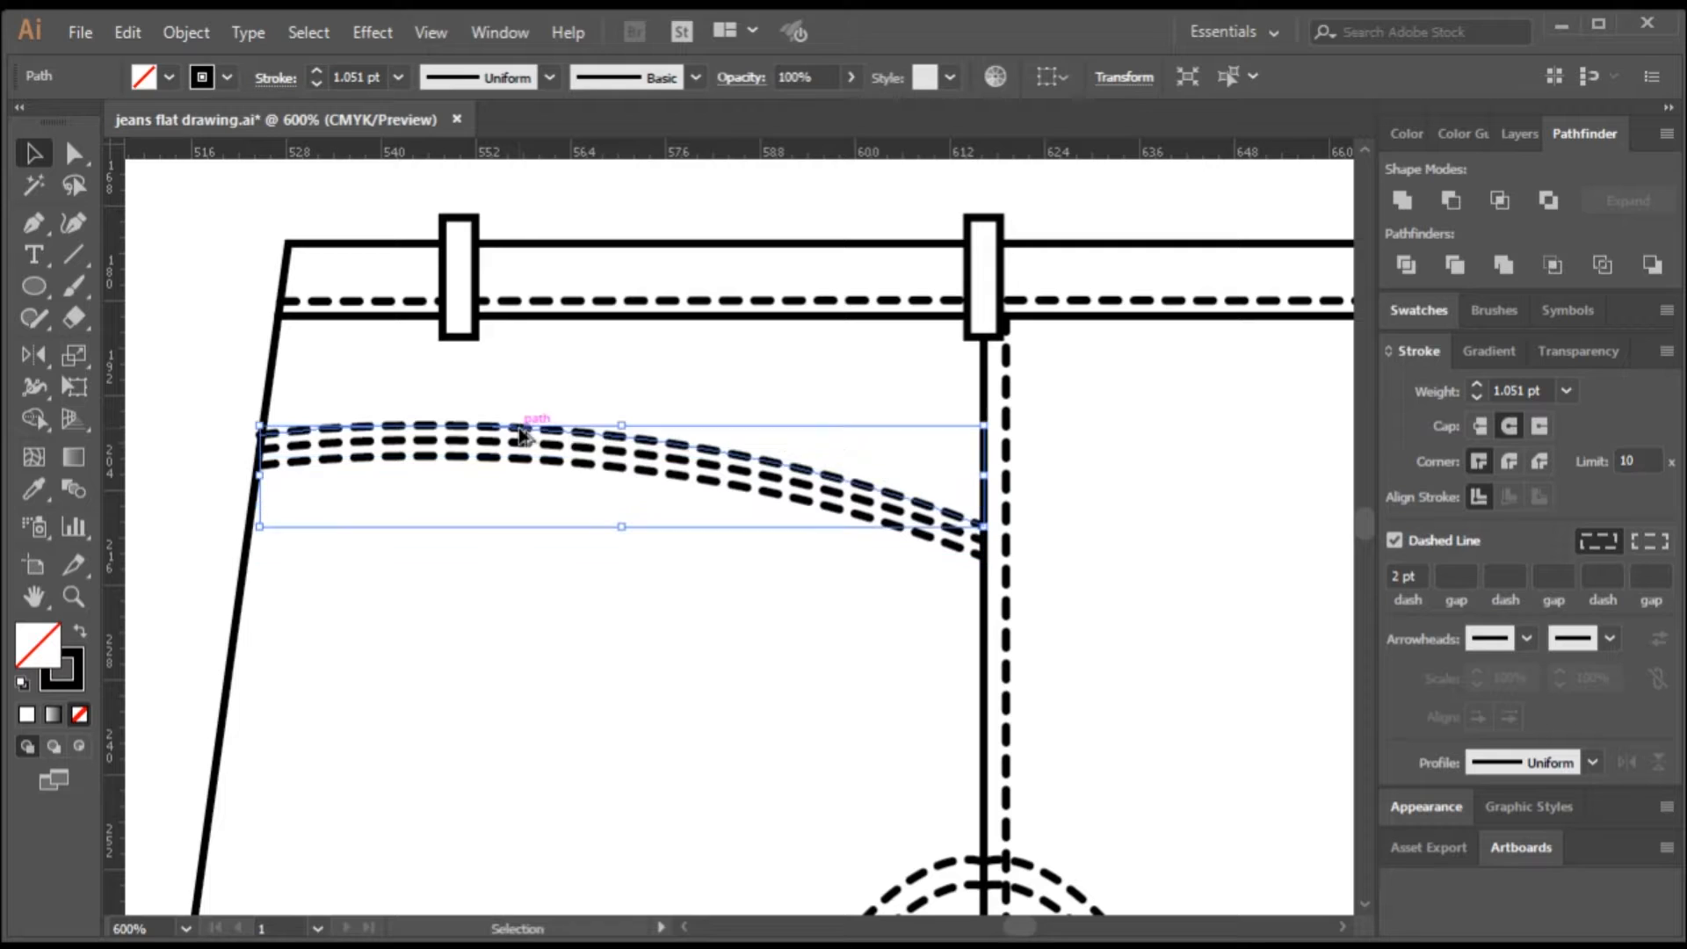
click(1395, 540)
click(224, 391)
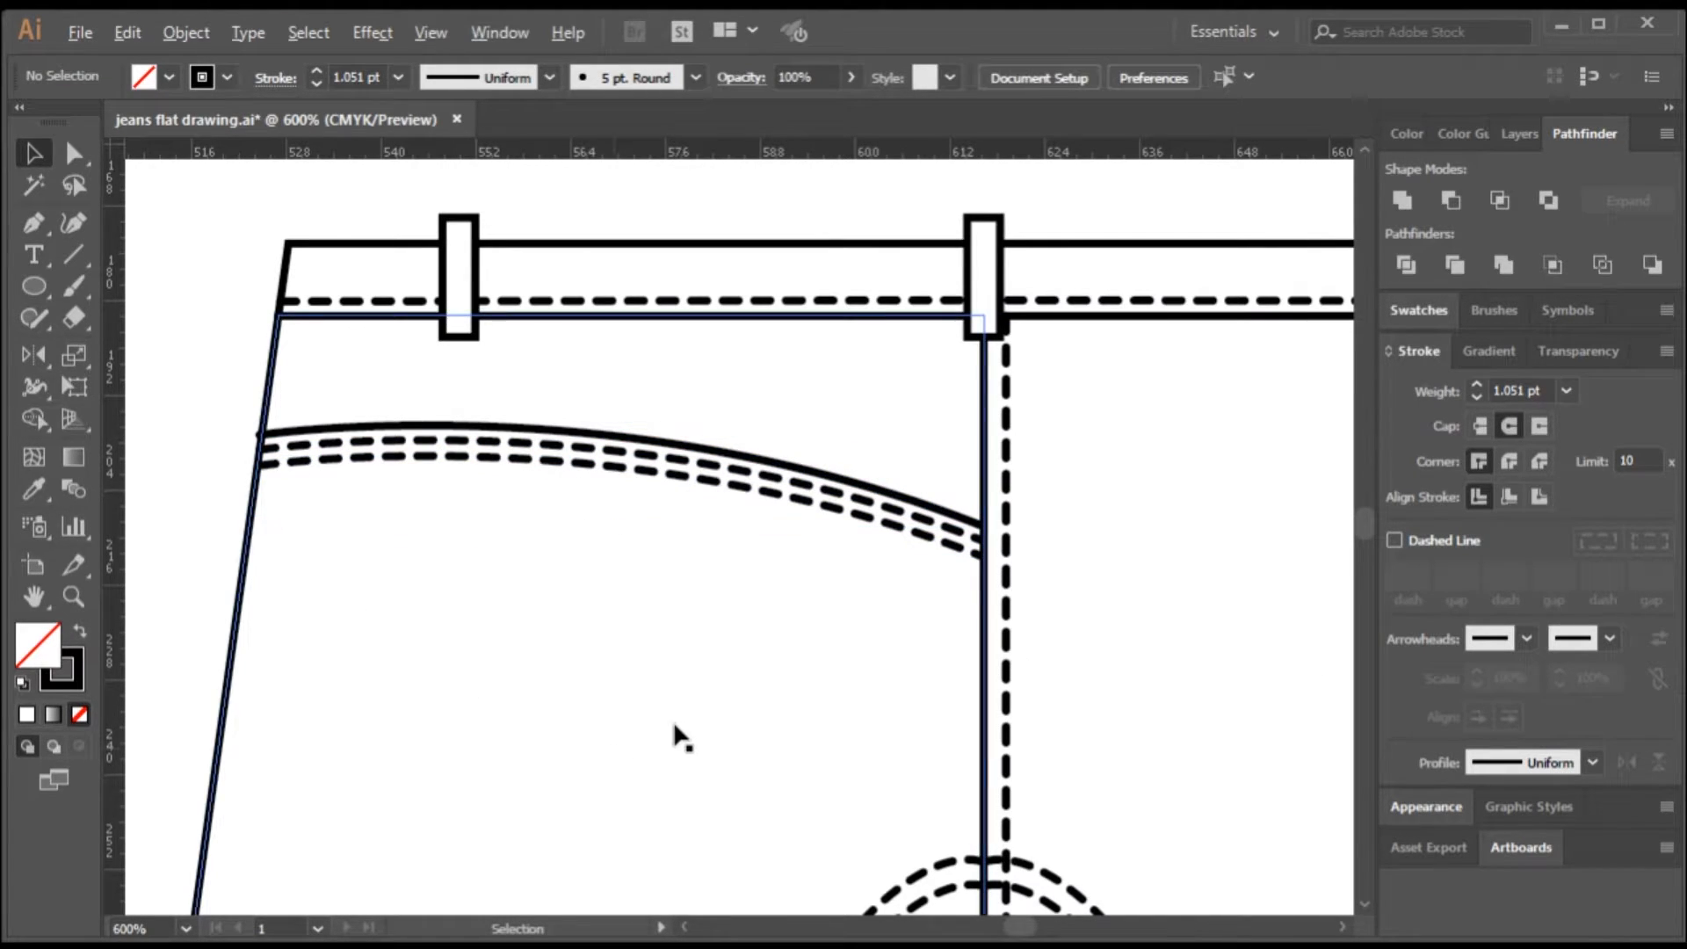
- Draw a closed back pocket outline with a curved, pointed bottom below the left yoke using the Pen tool
scroll(682, 738, down, 2)
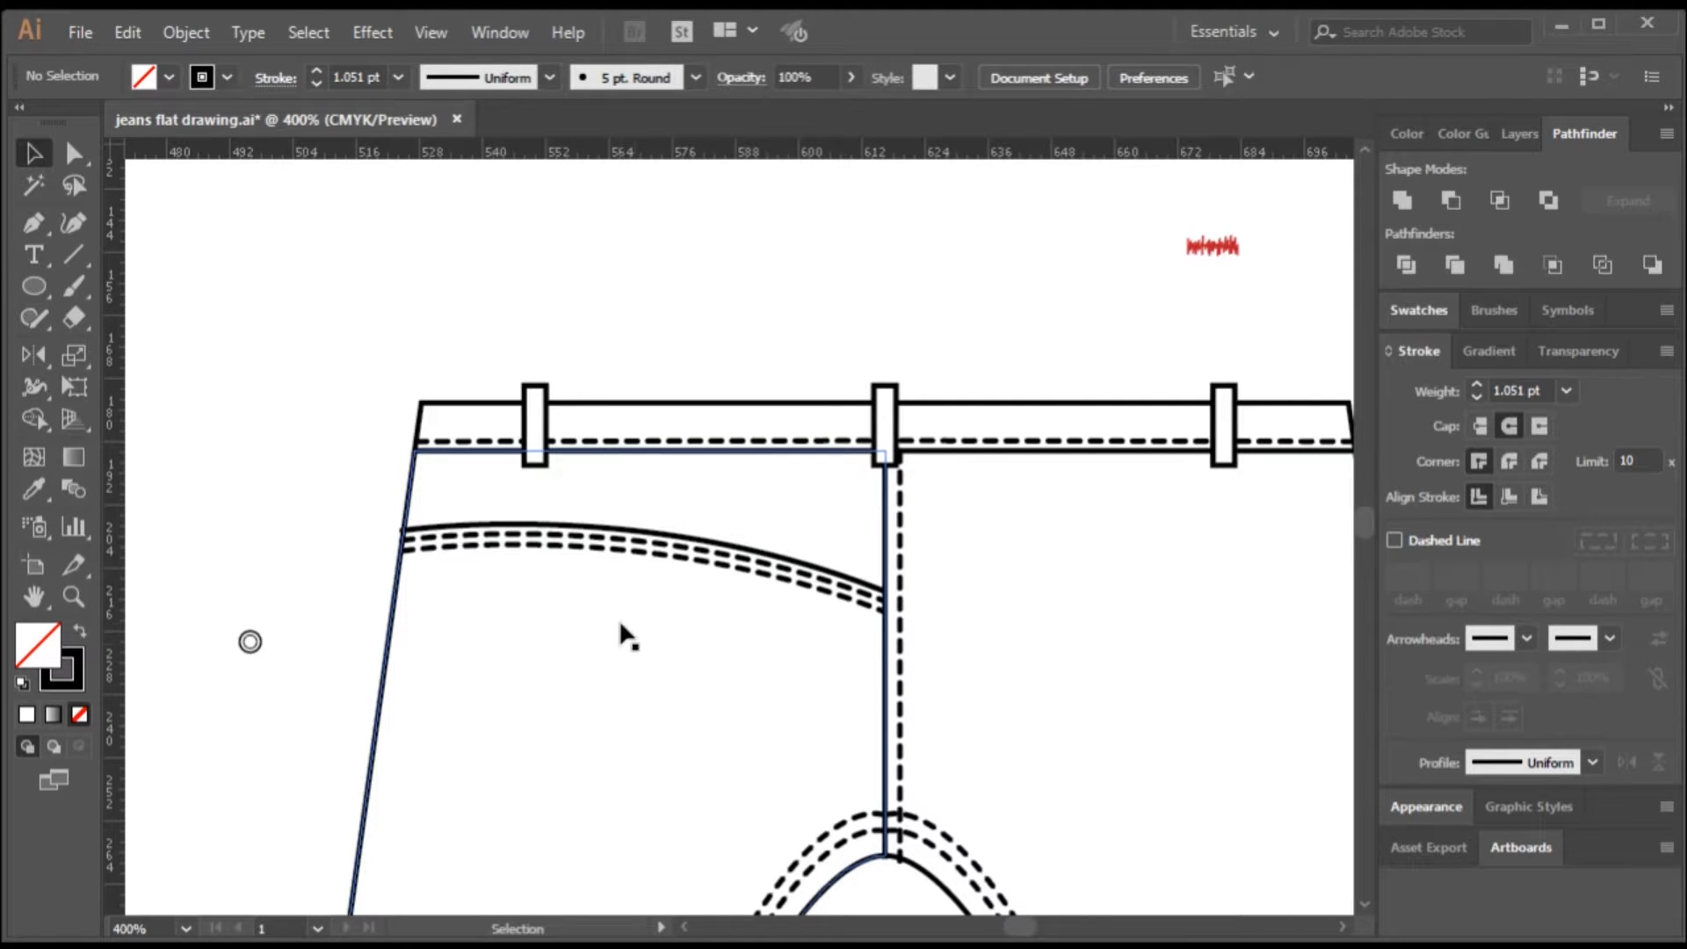
scroll(457, 580, down, 3)
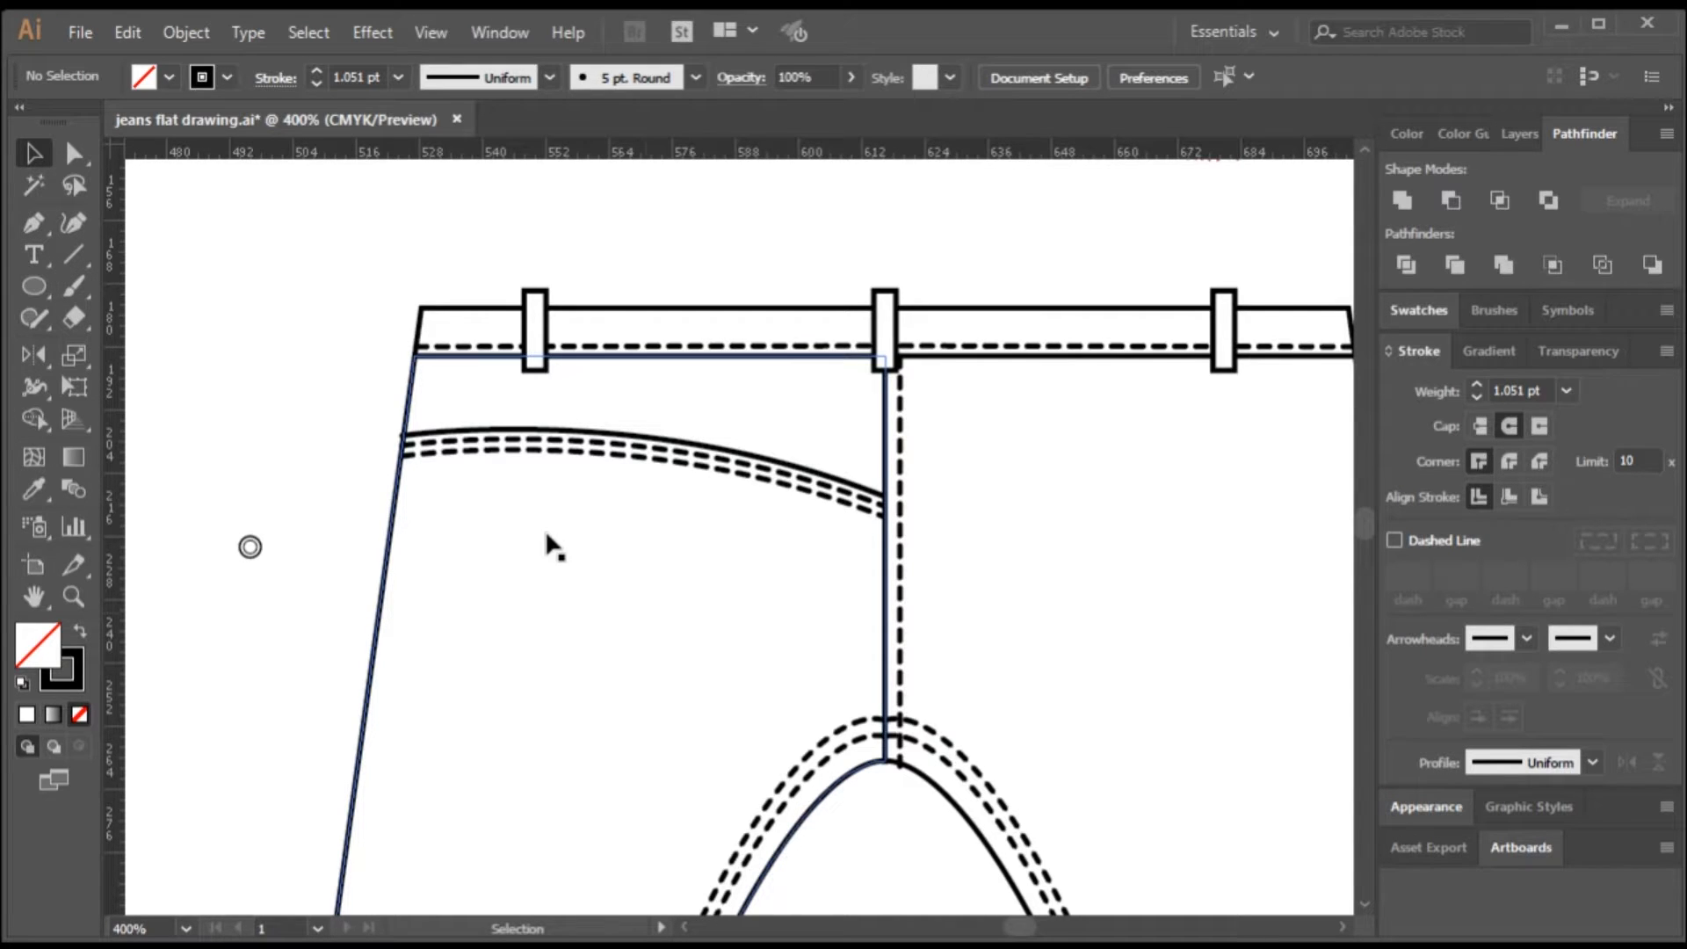
click(31, 221)
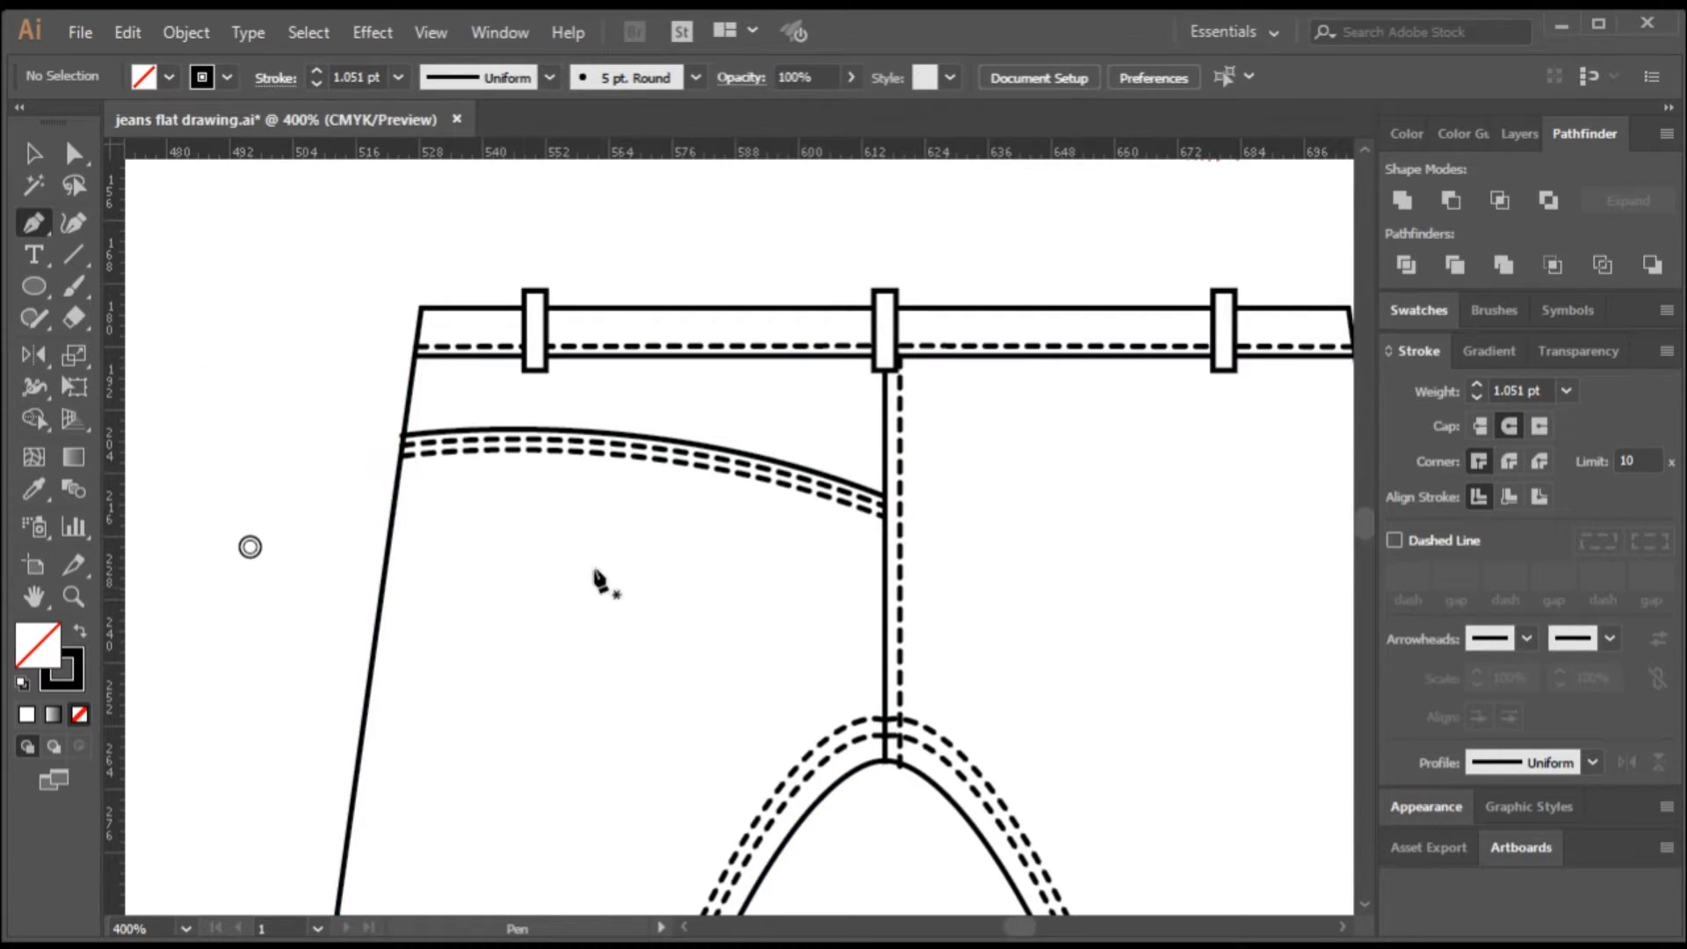
click(515, 517)
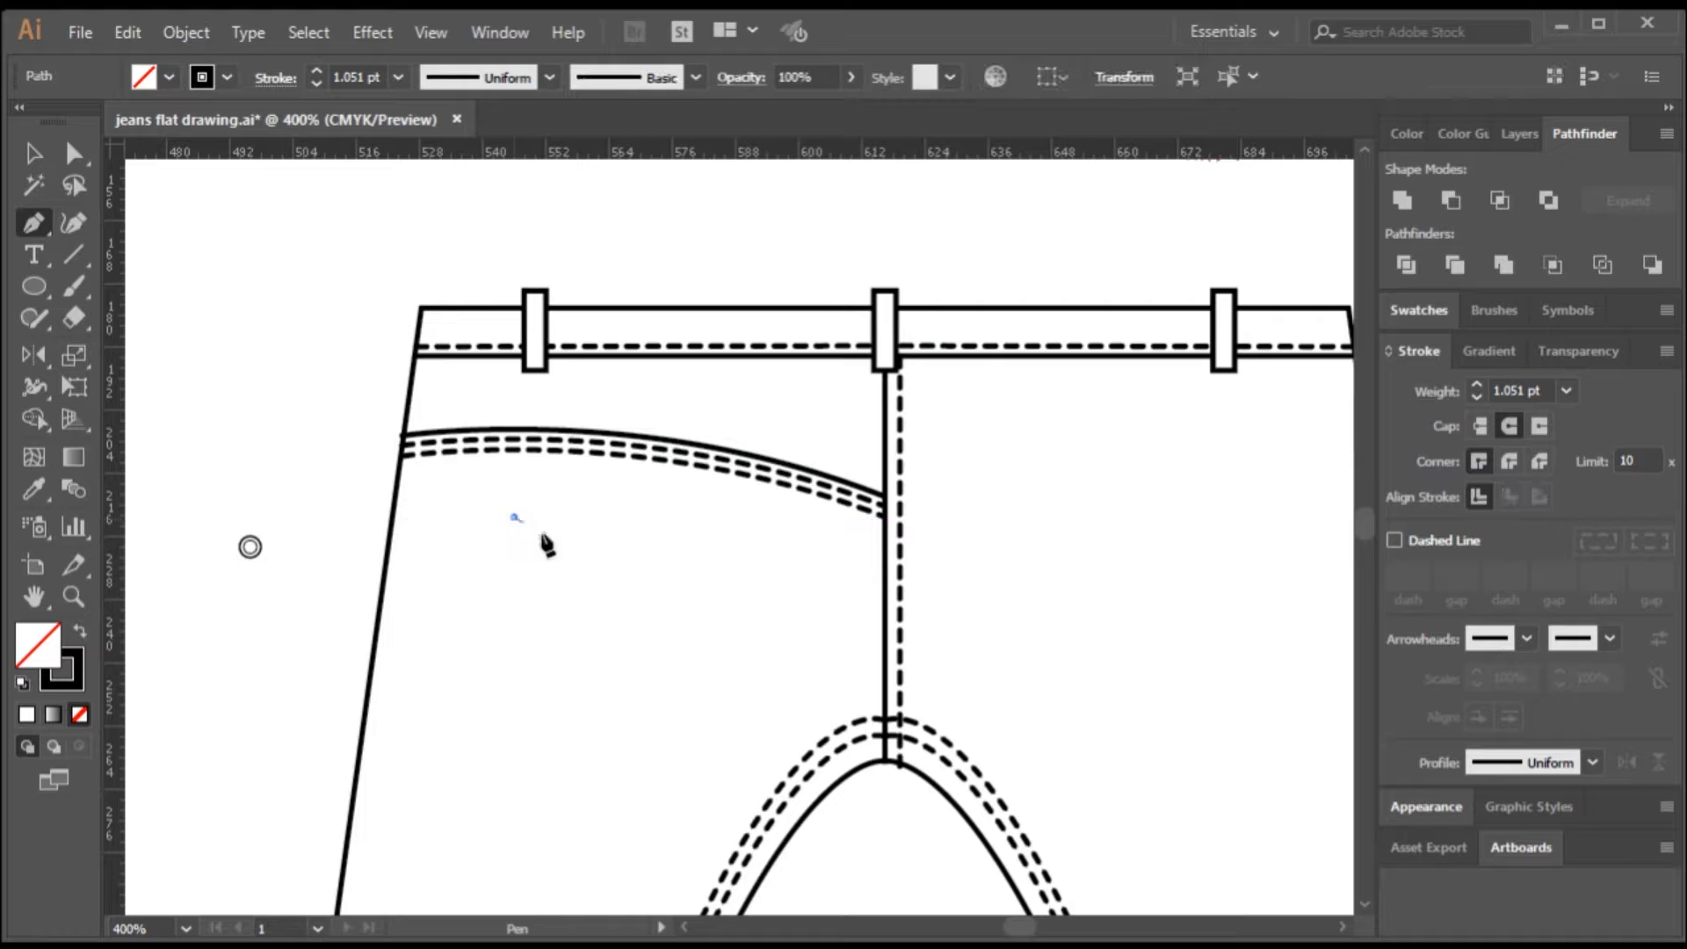
click(724, 538)
click(700, 704)
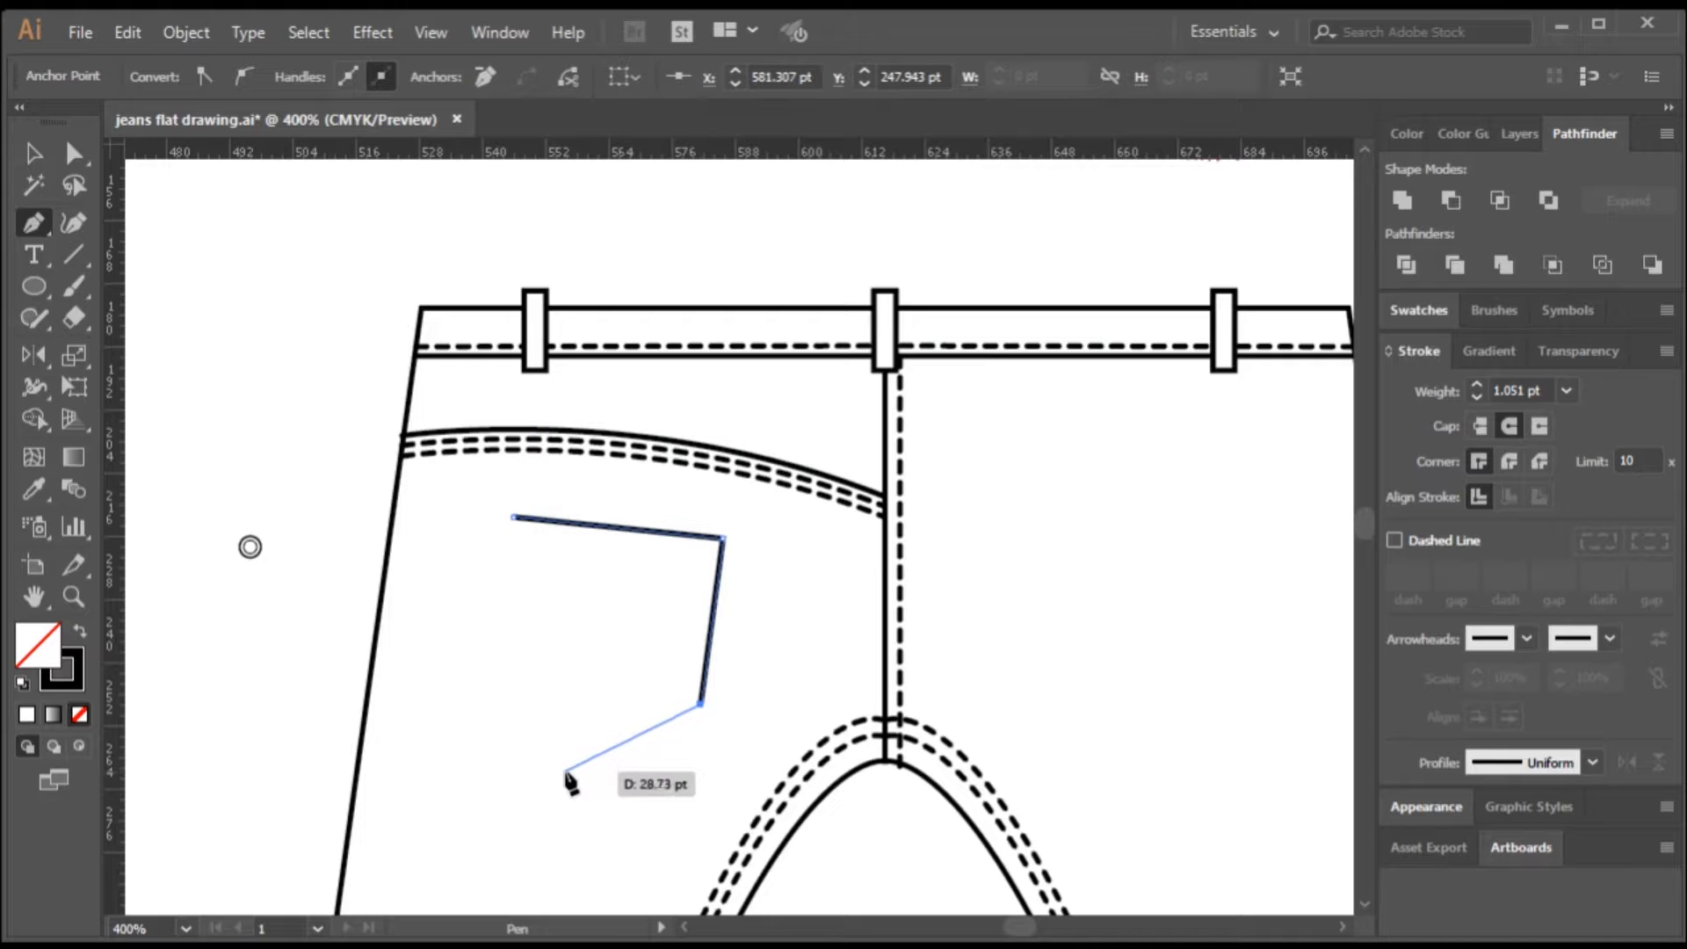
click(513, 784)
drag(460, 787, 453, 784)
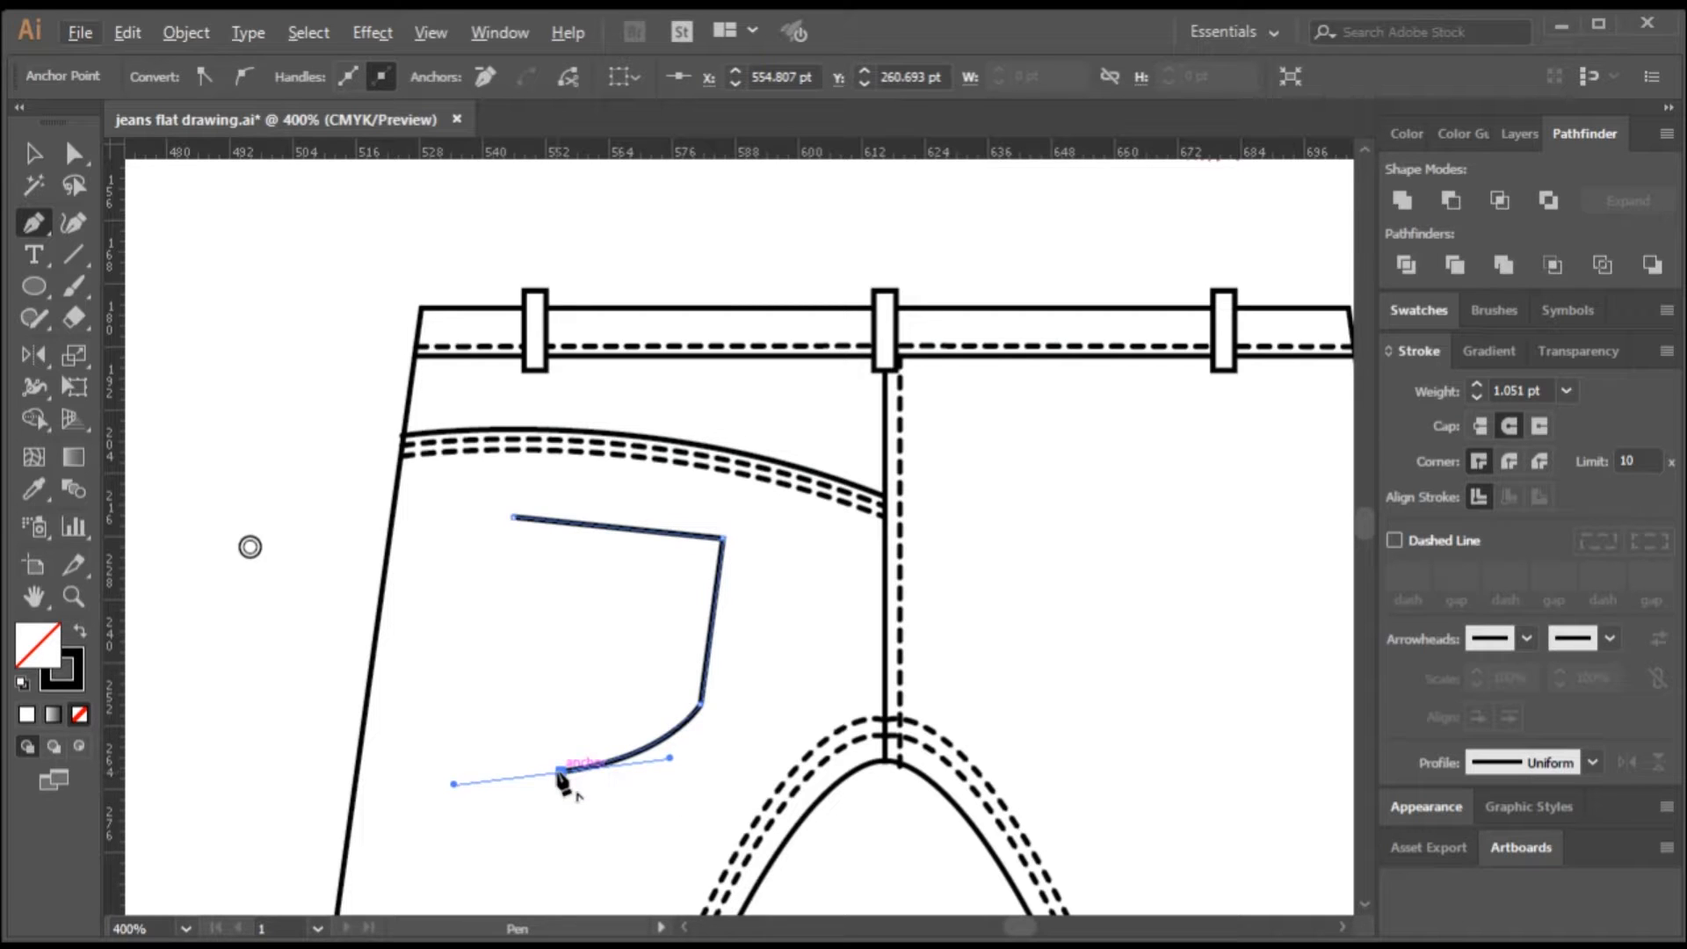
click(561, 773)
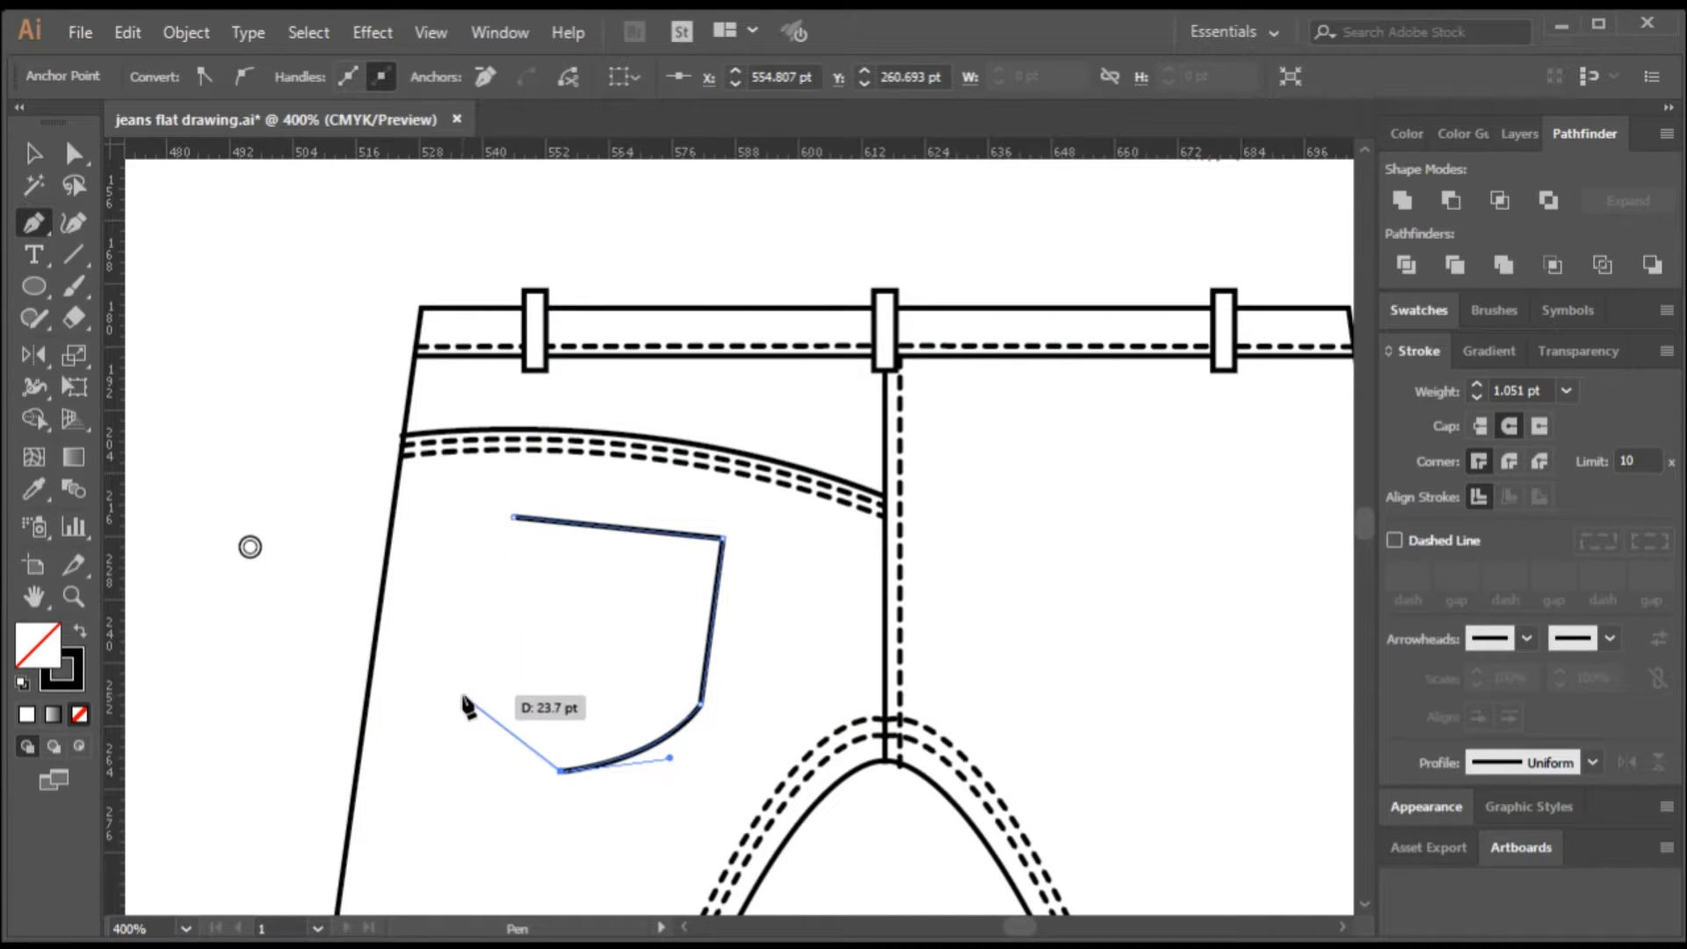
drag(468, 701, 441, 652)
click(471, 701)
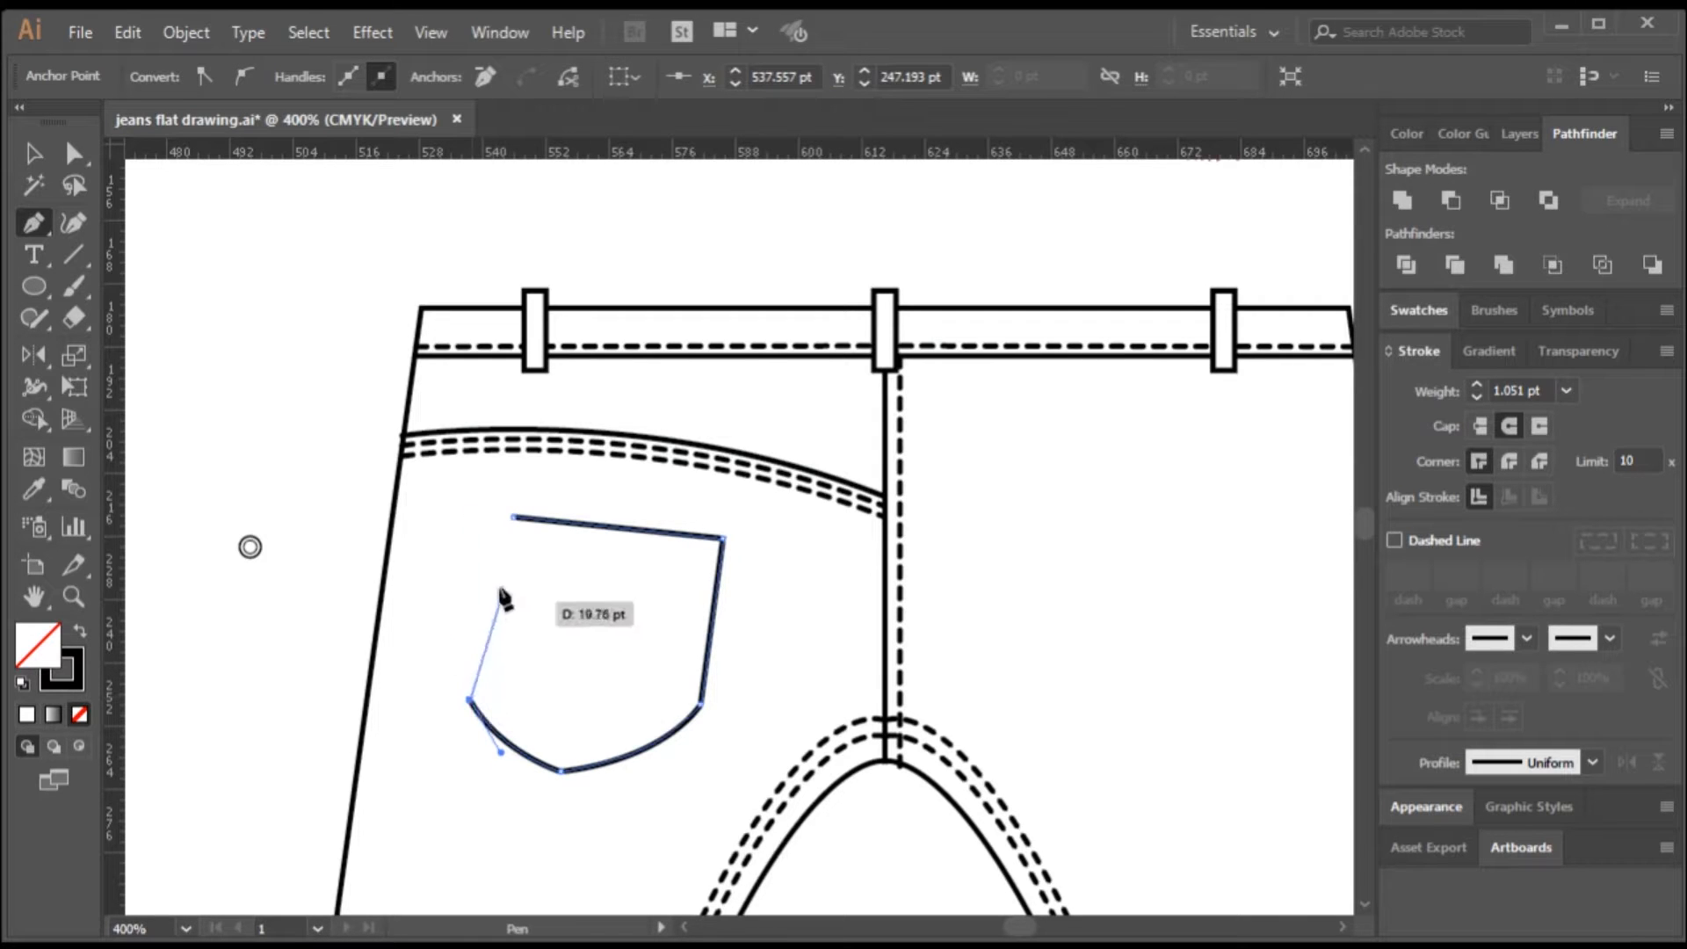
click(515, 519)
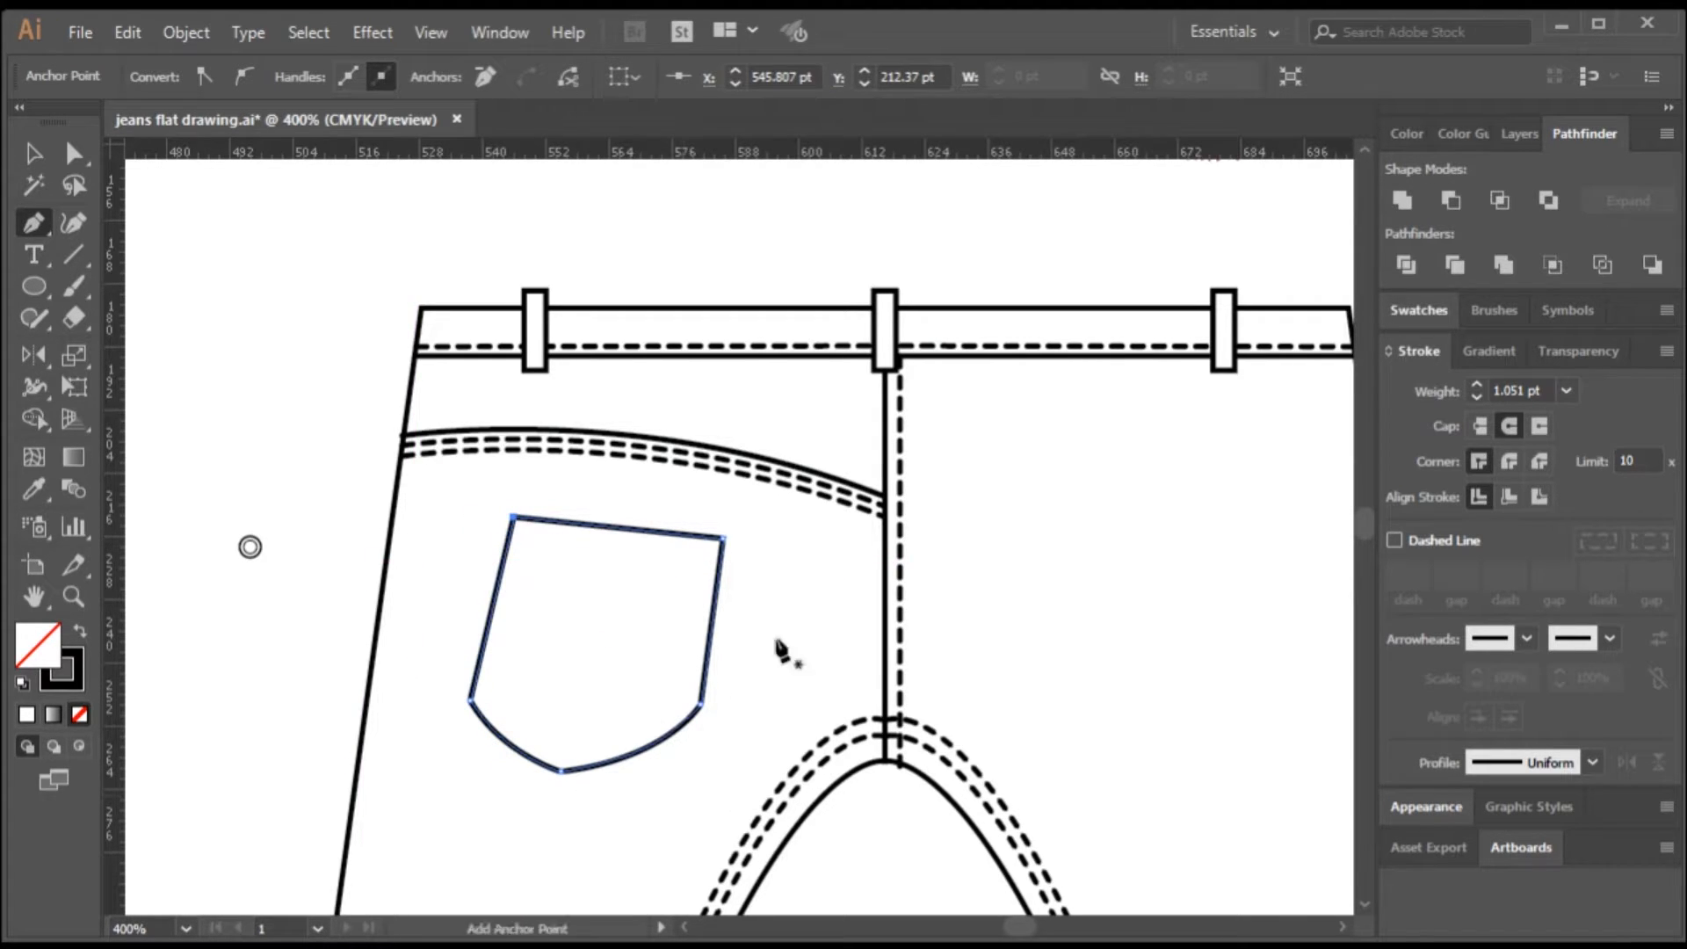
- Reshape the pocket by raising its lower outer corner, shifting its upper outer corner outward and lowering its upper inner corner
click(77, 156)
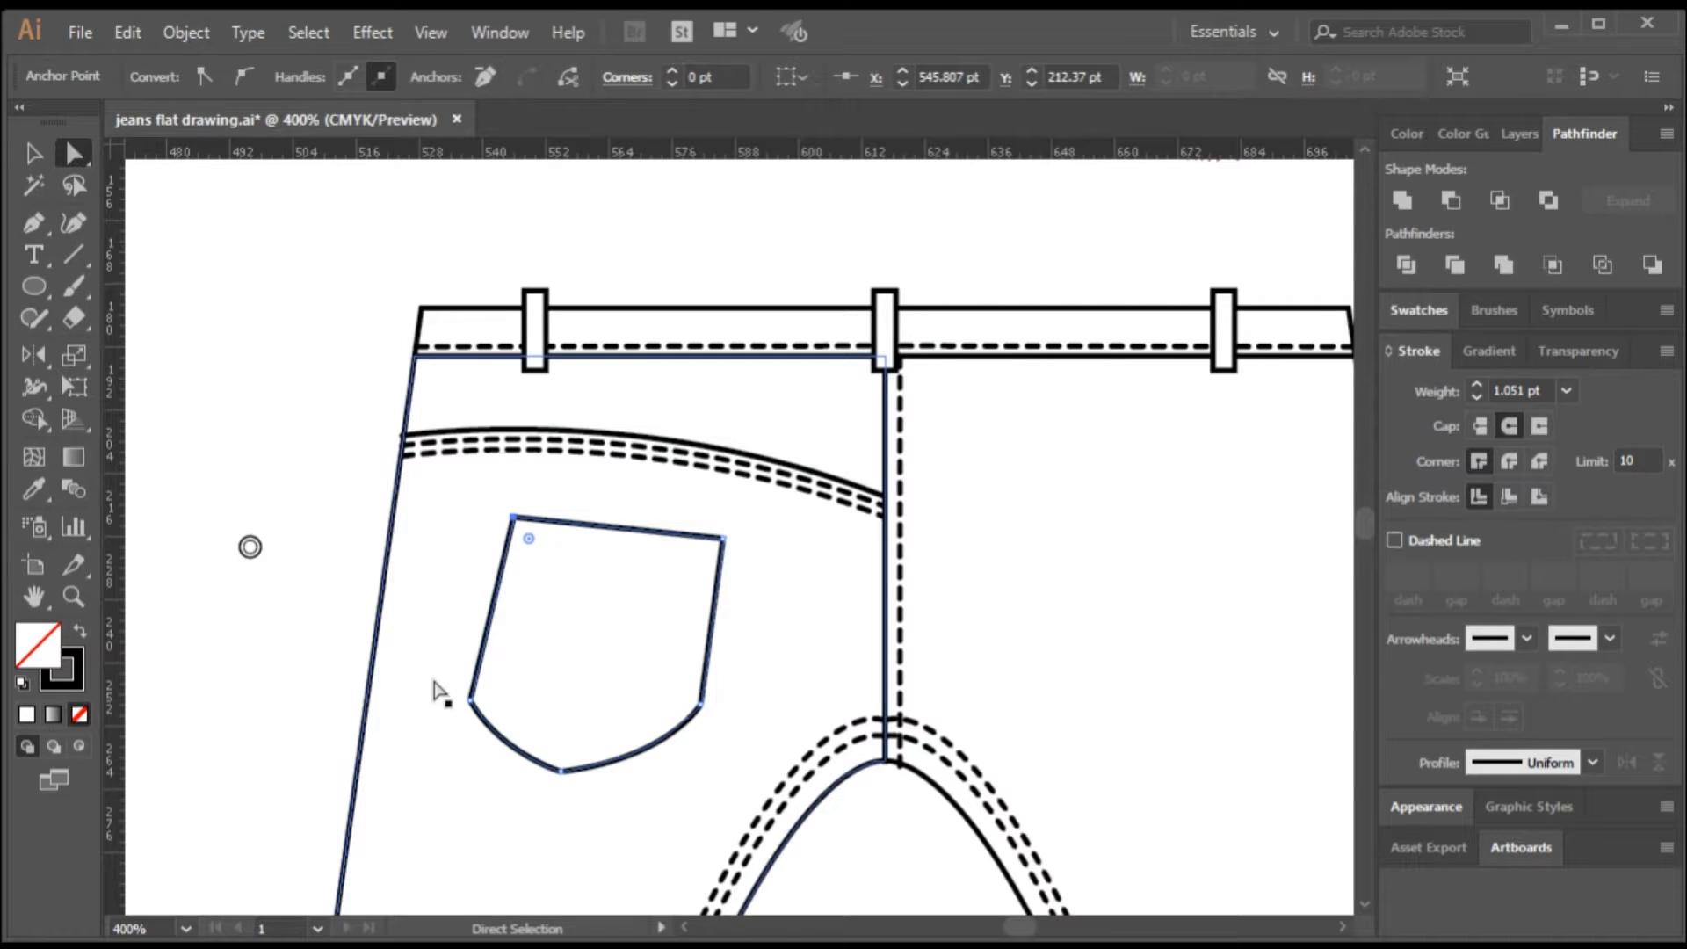
click(472, 703)
drag(473, 703, 477, 671)
drag(514, 519, 496, 521)
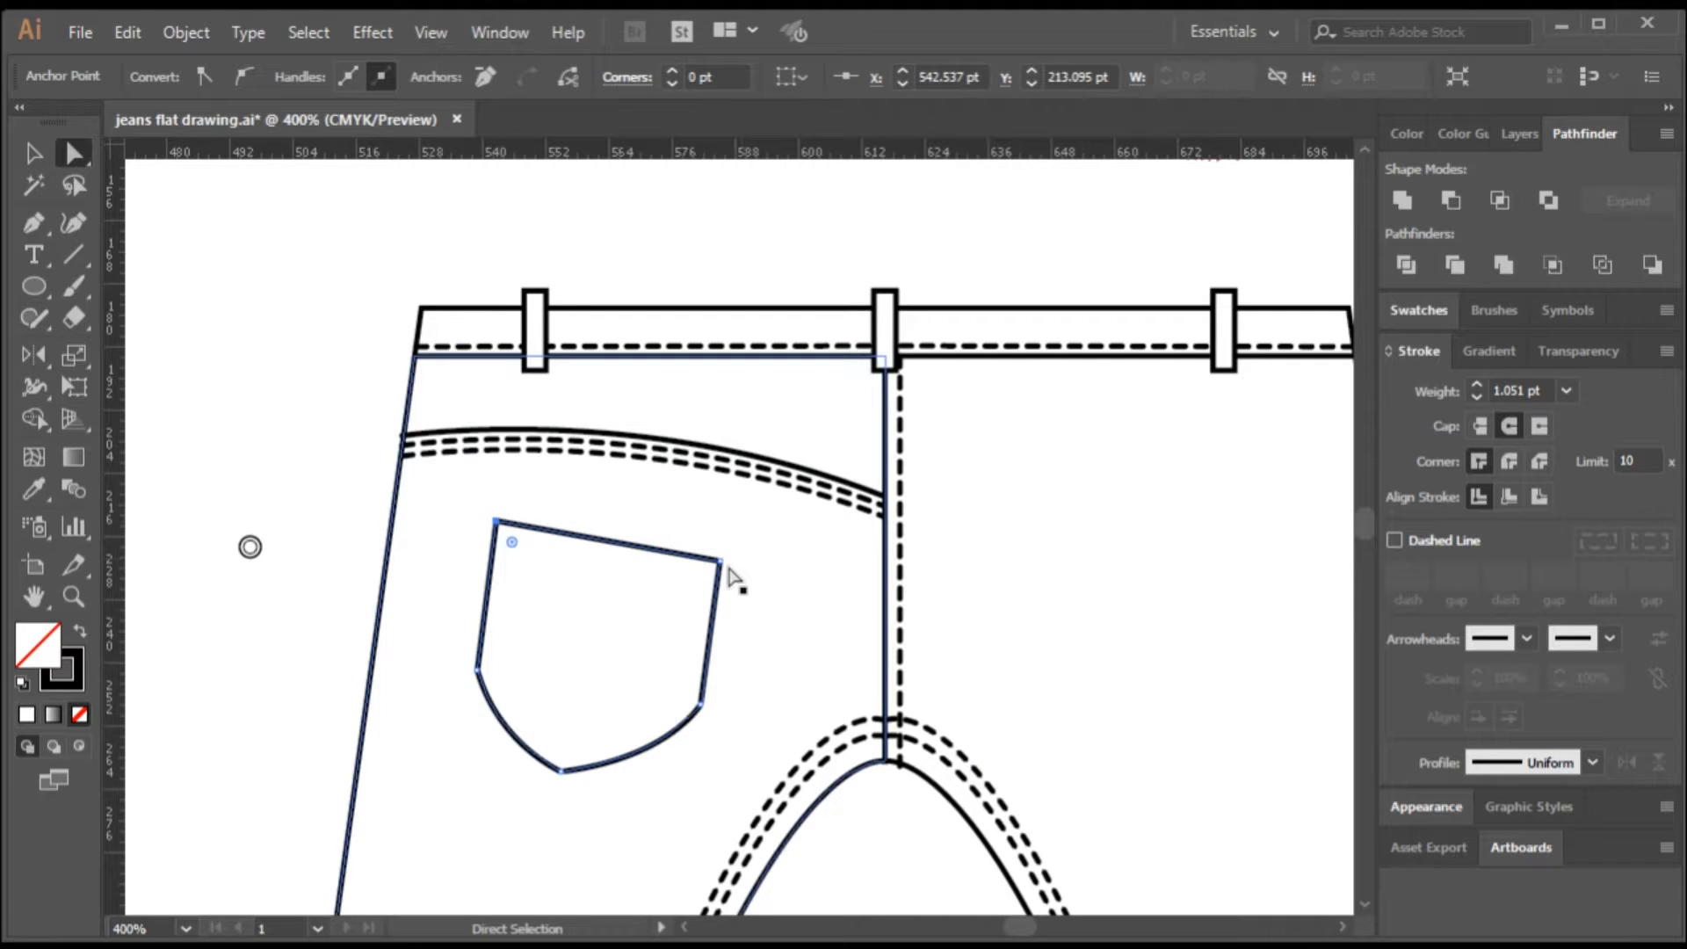
drag(723, 566, 724, 560)
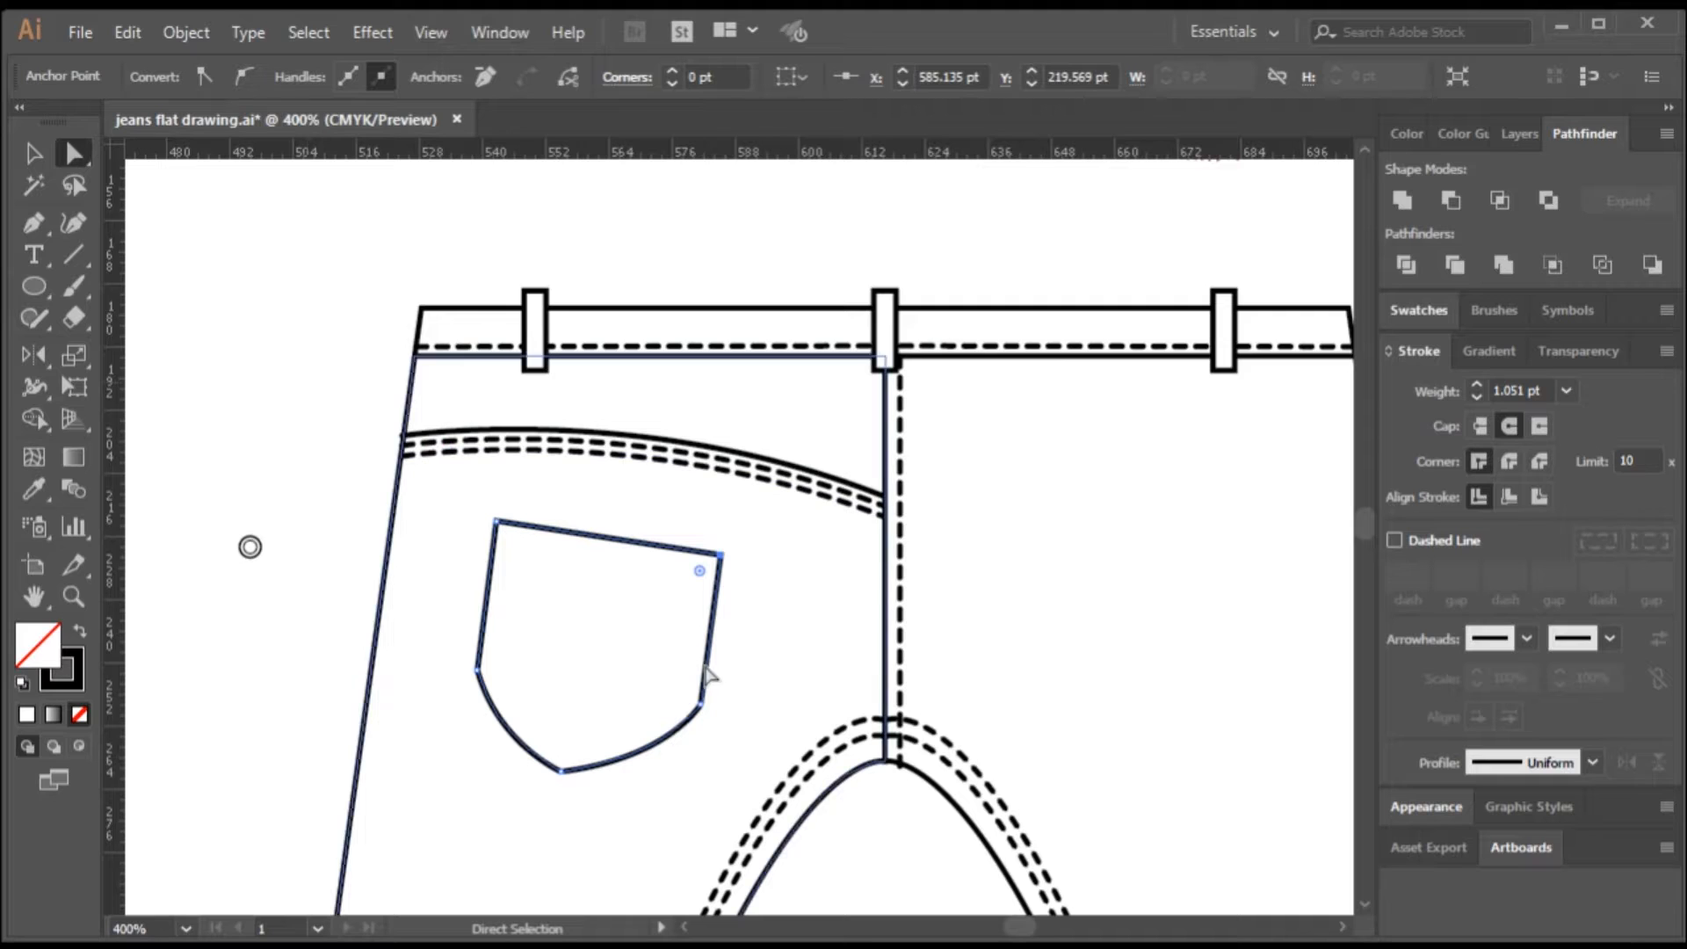
key(v)
click(240, 370)
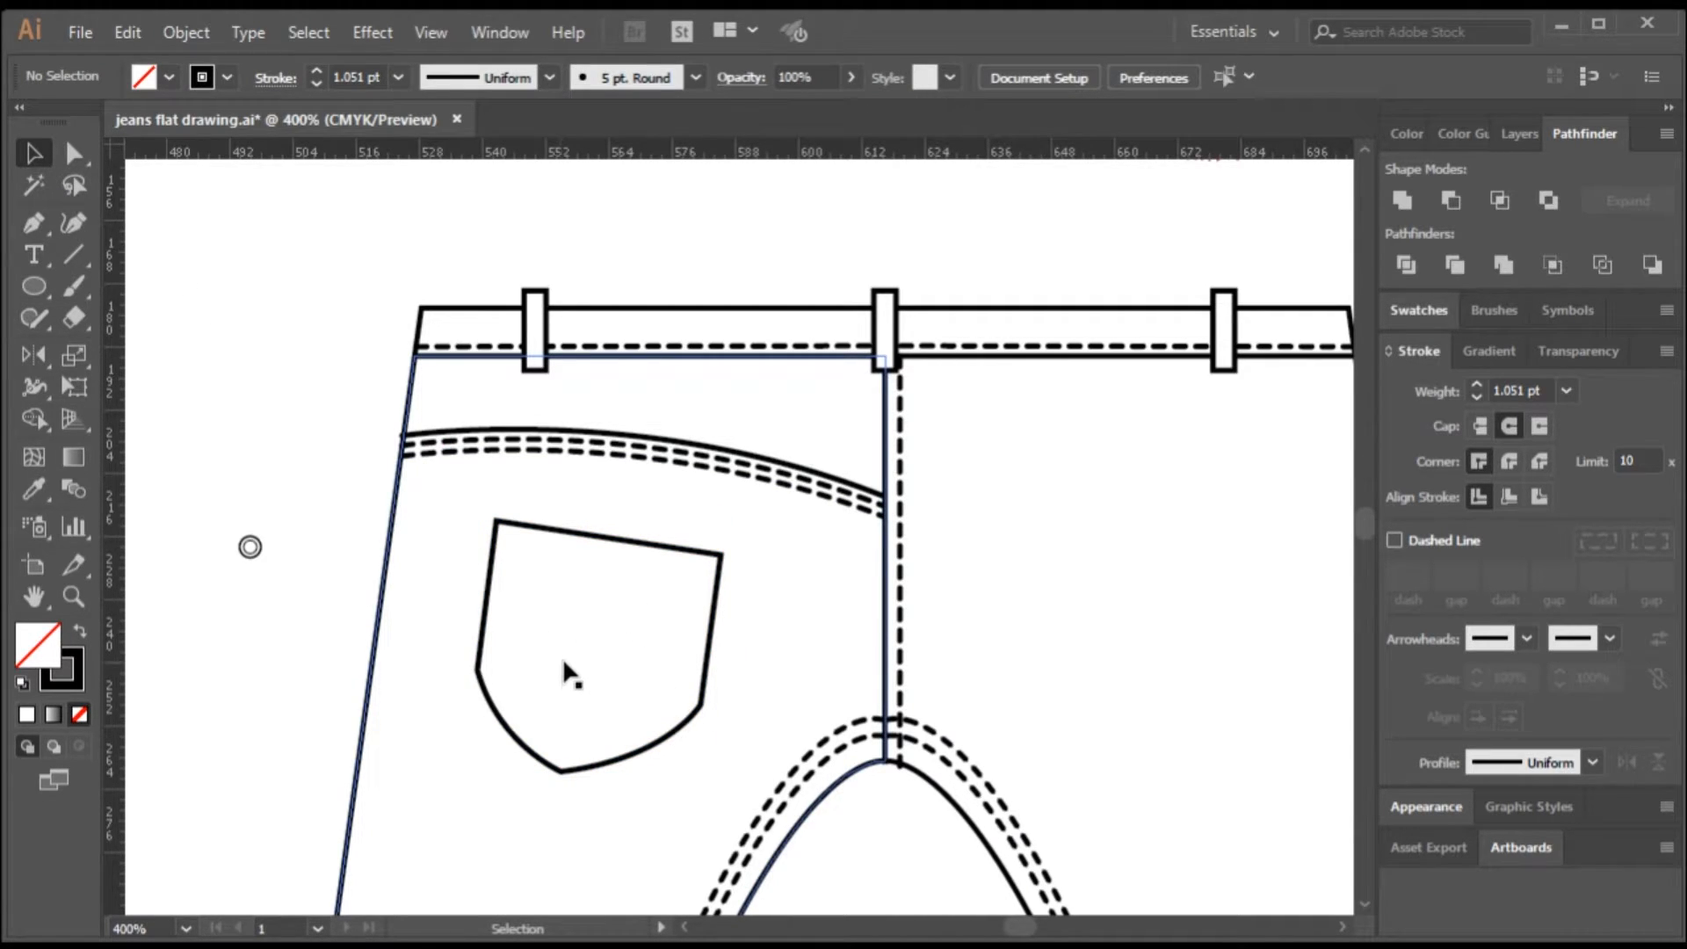
- Shift the pocket's lower inner corner slightly inward and down to about X 579.8 pt, Y 248.7 pt
scroll(619, 656, up, 1)
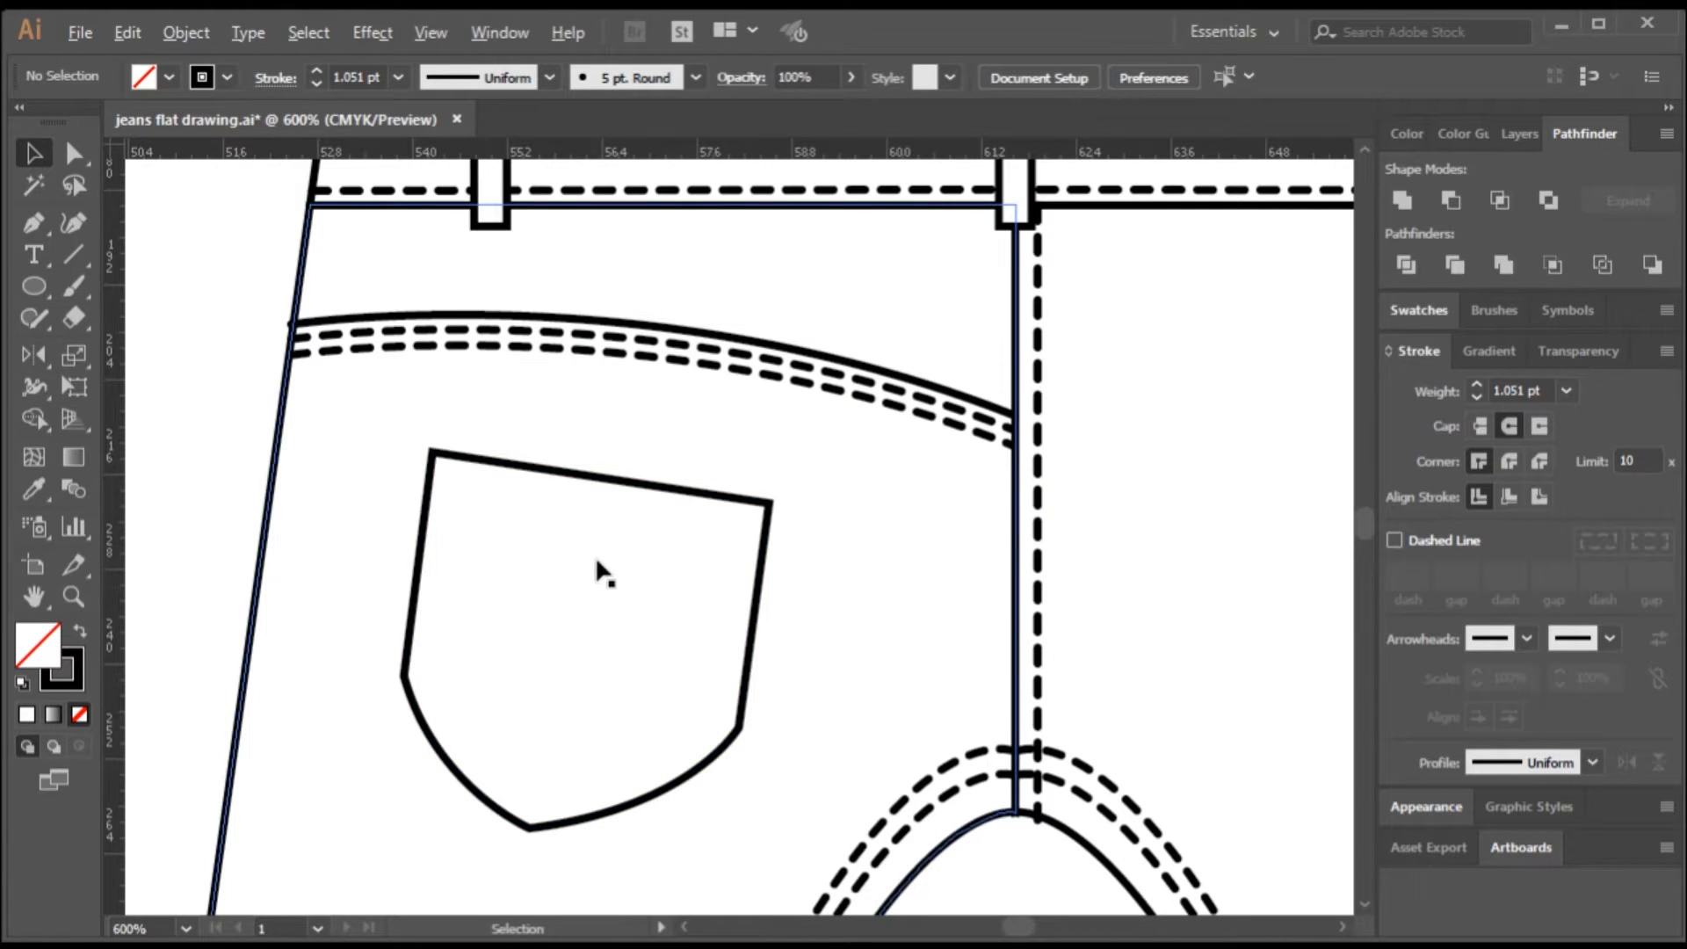
scroll(606, 591, down, 7)
scroll(736, 619, up, 2)
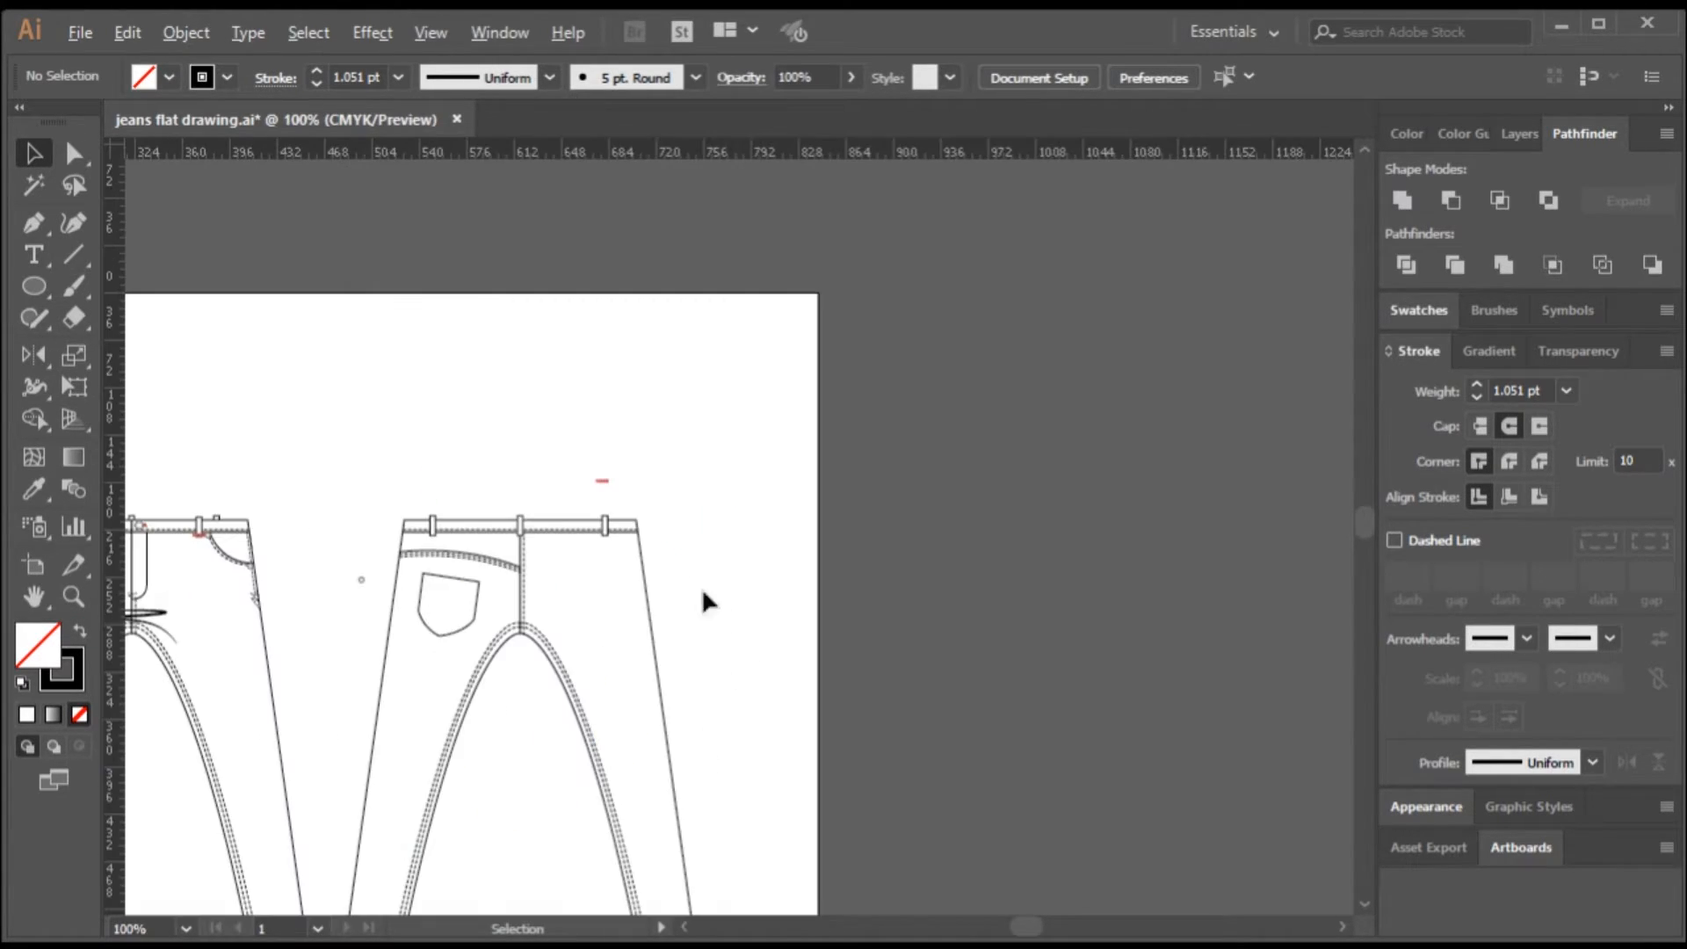
scroll(428, 596, up, 2)
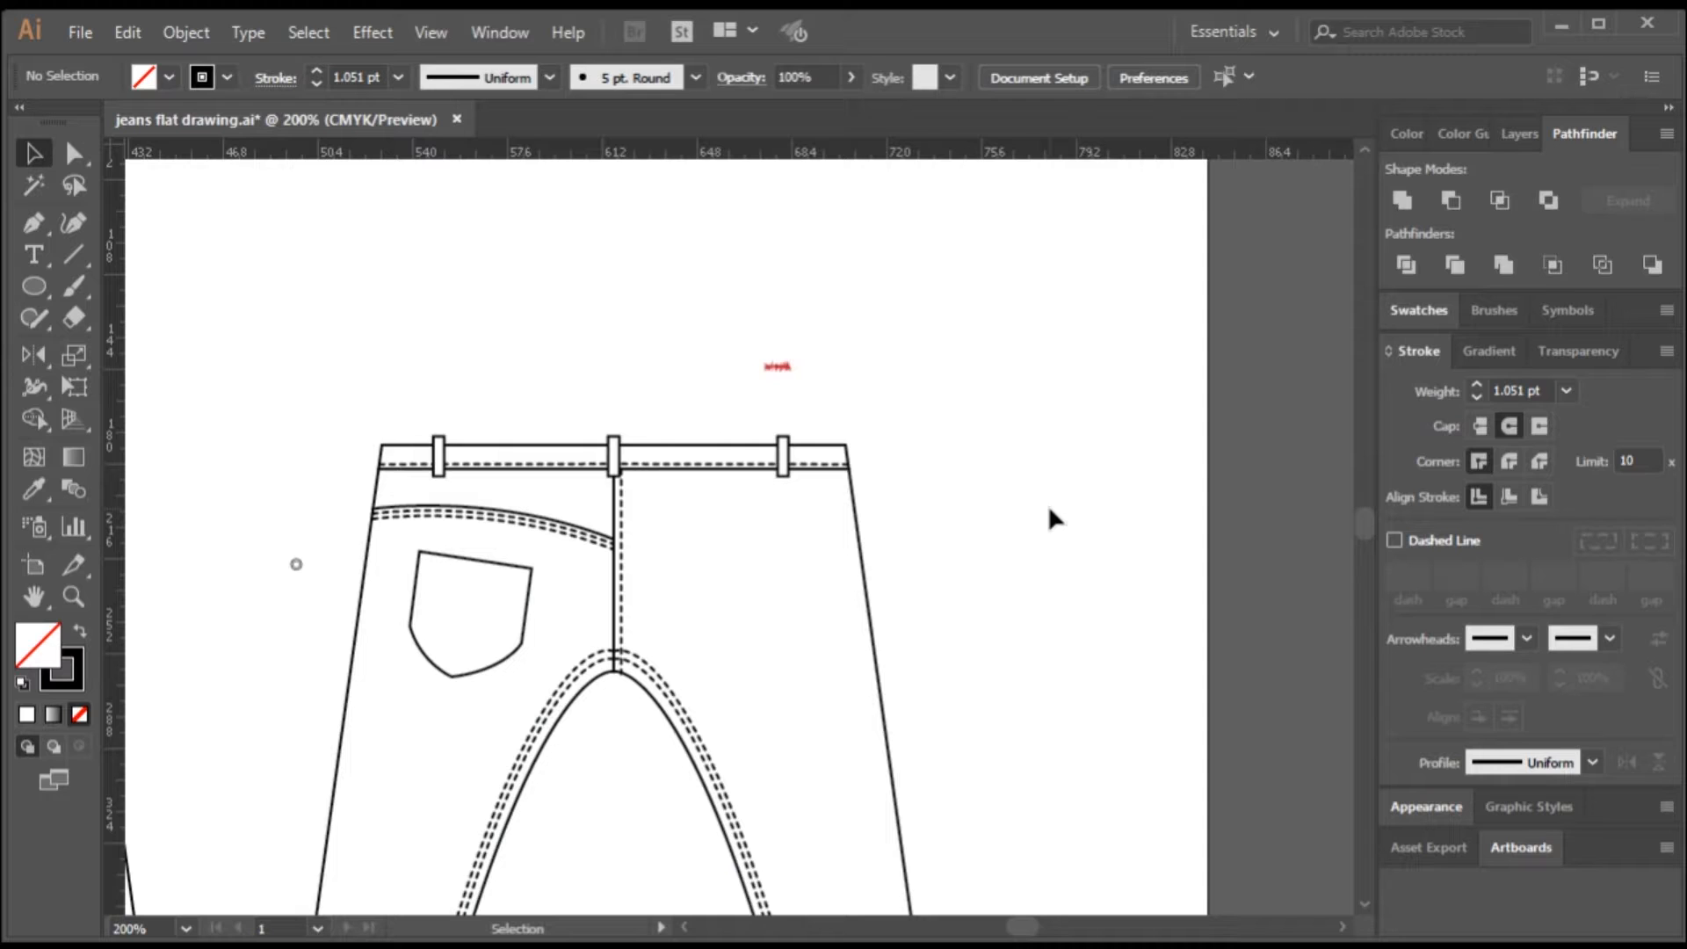
scroll(492, 646, up, 2)
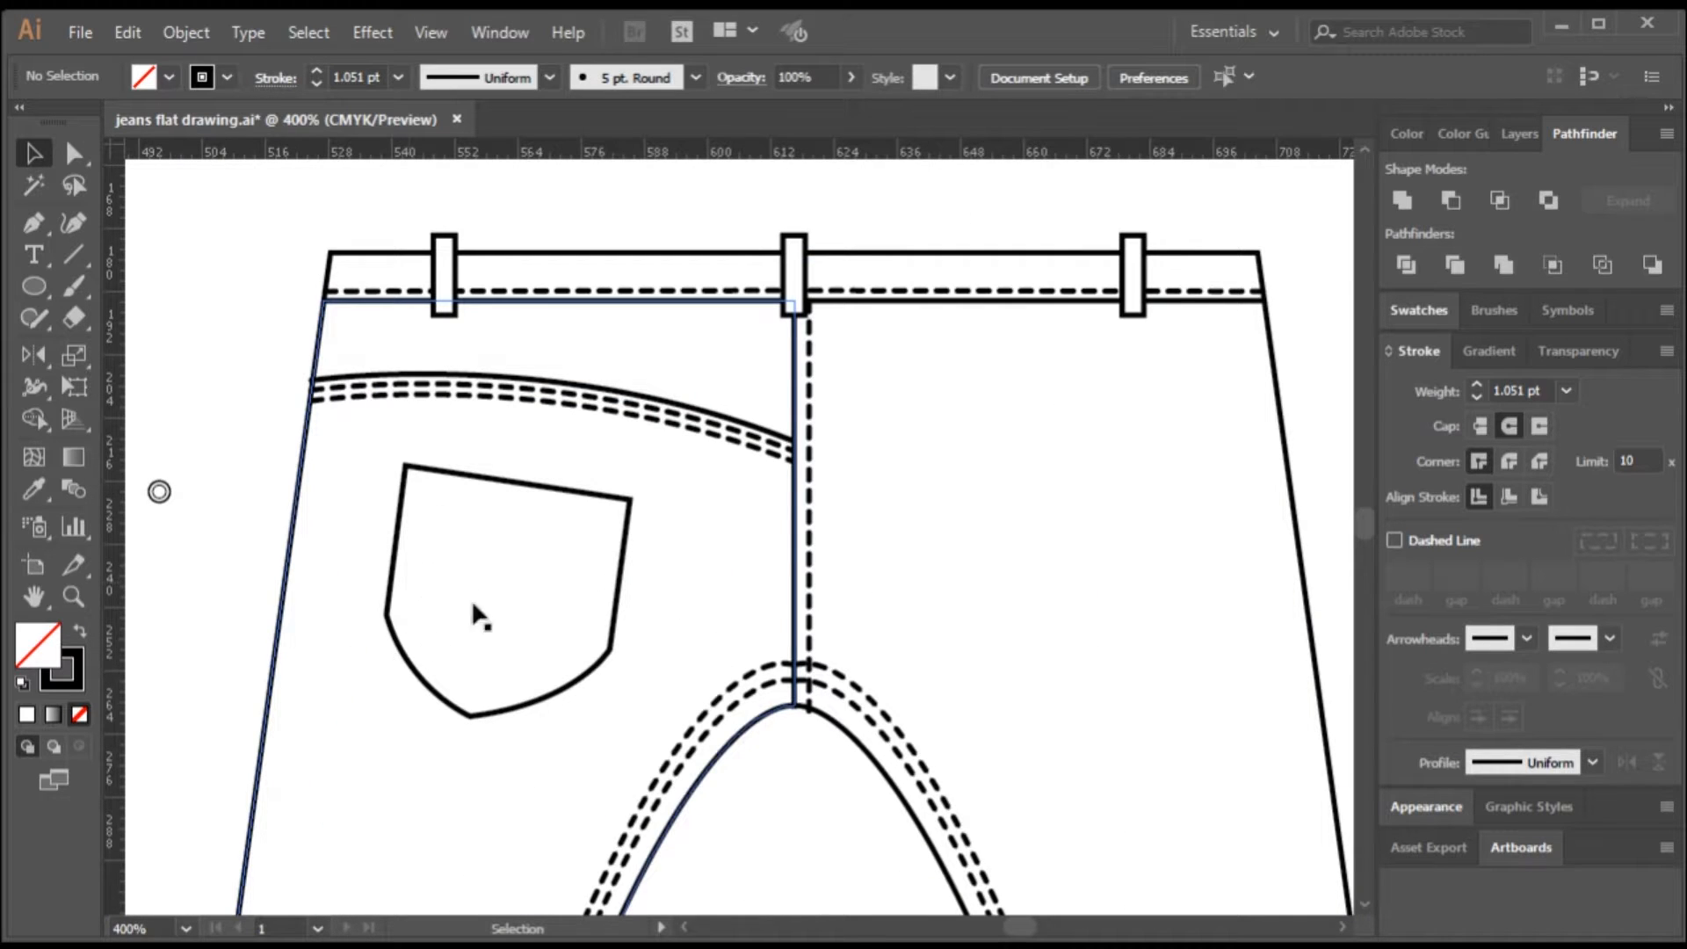
key(a)
scroll(625, 663, up, 2)
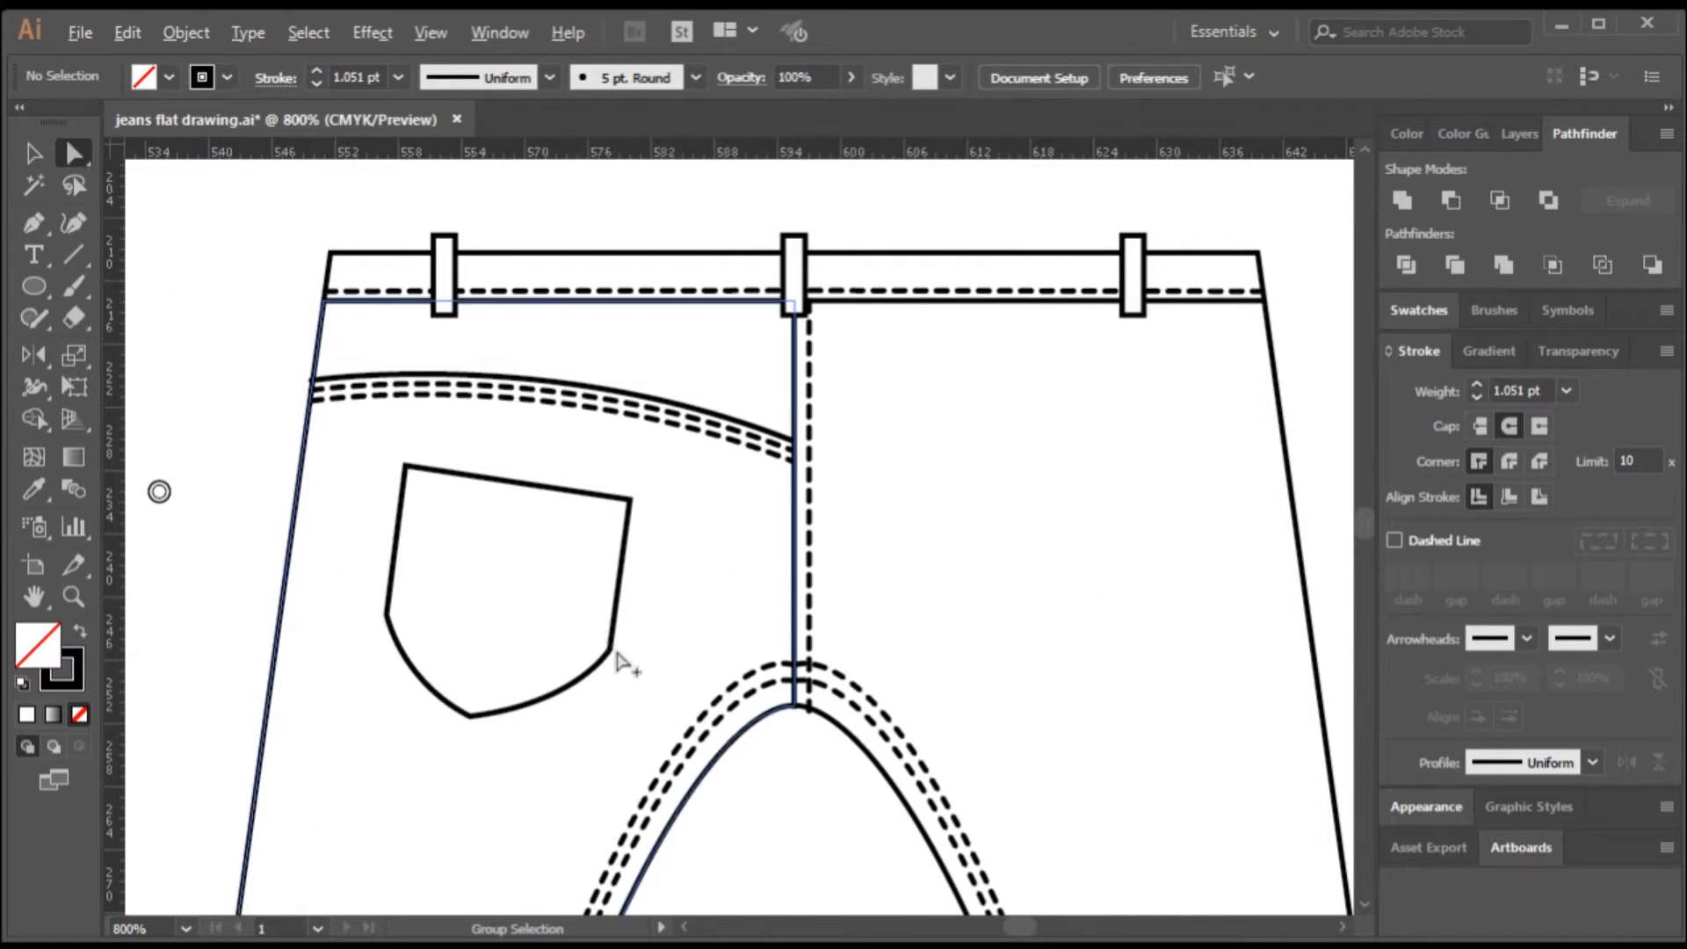
click(646, 683)
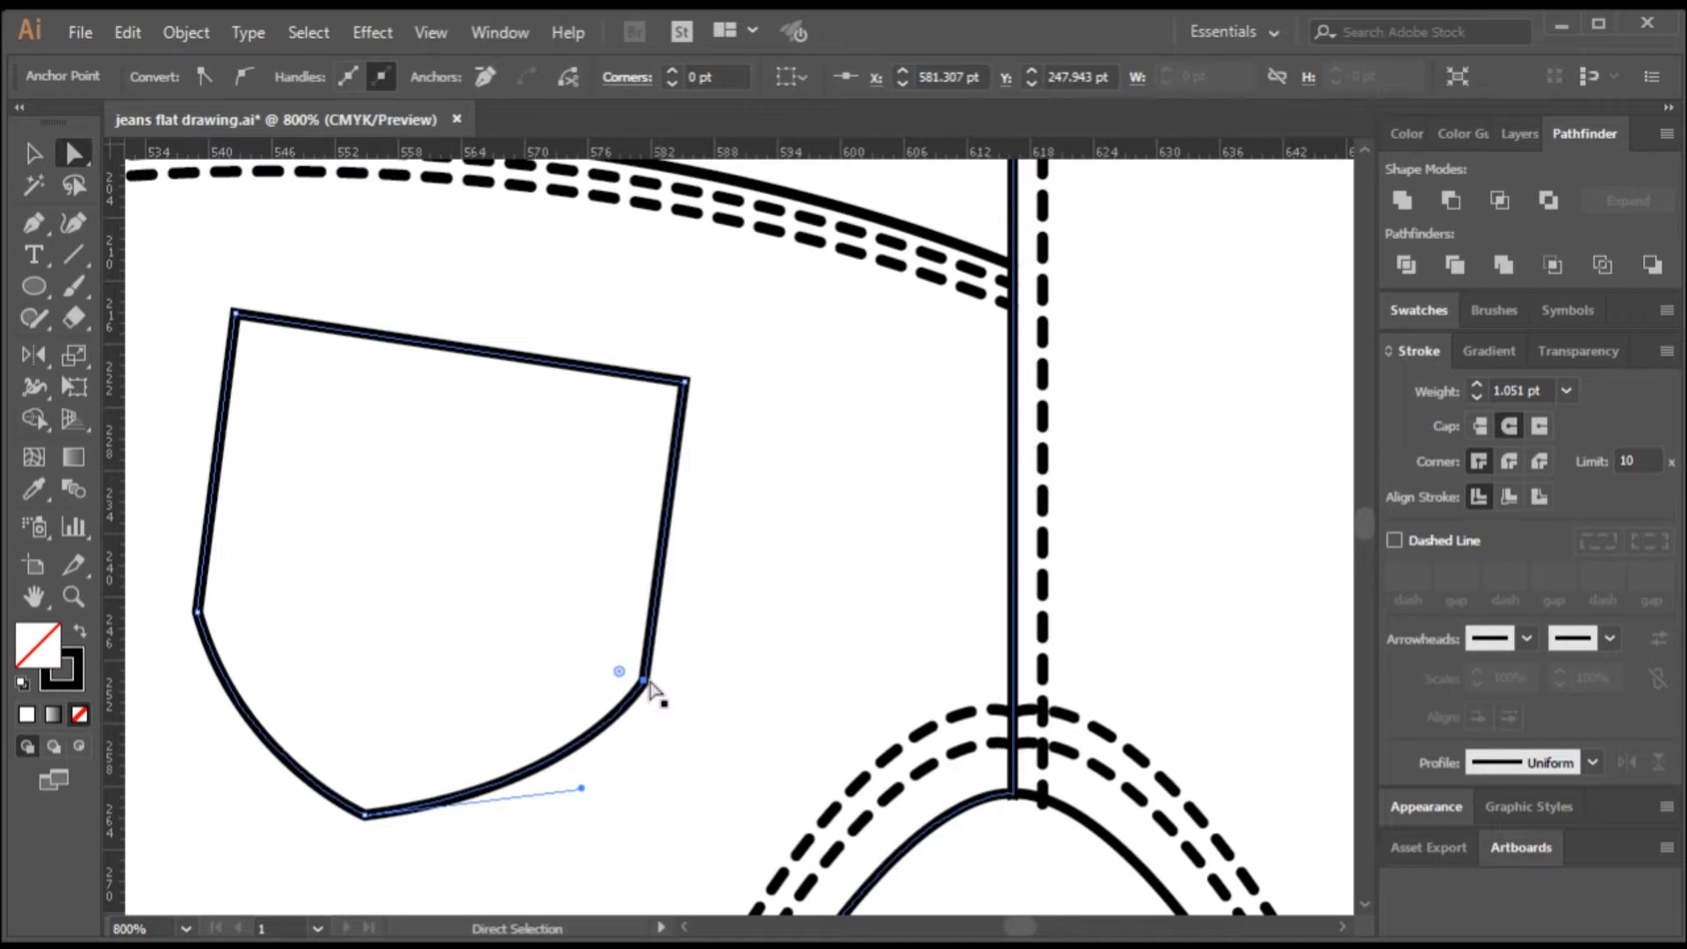
click(686, 382)
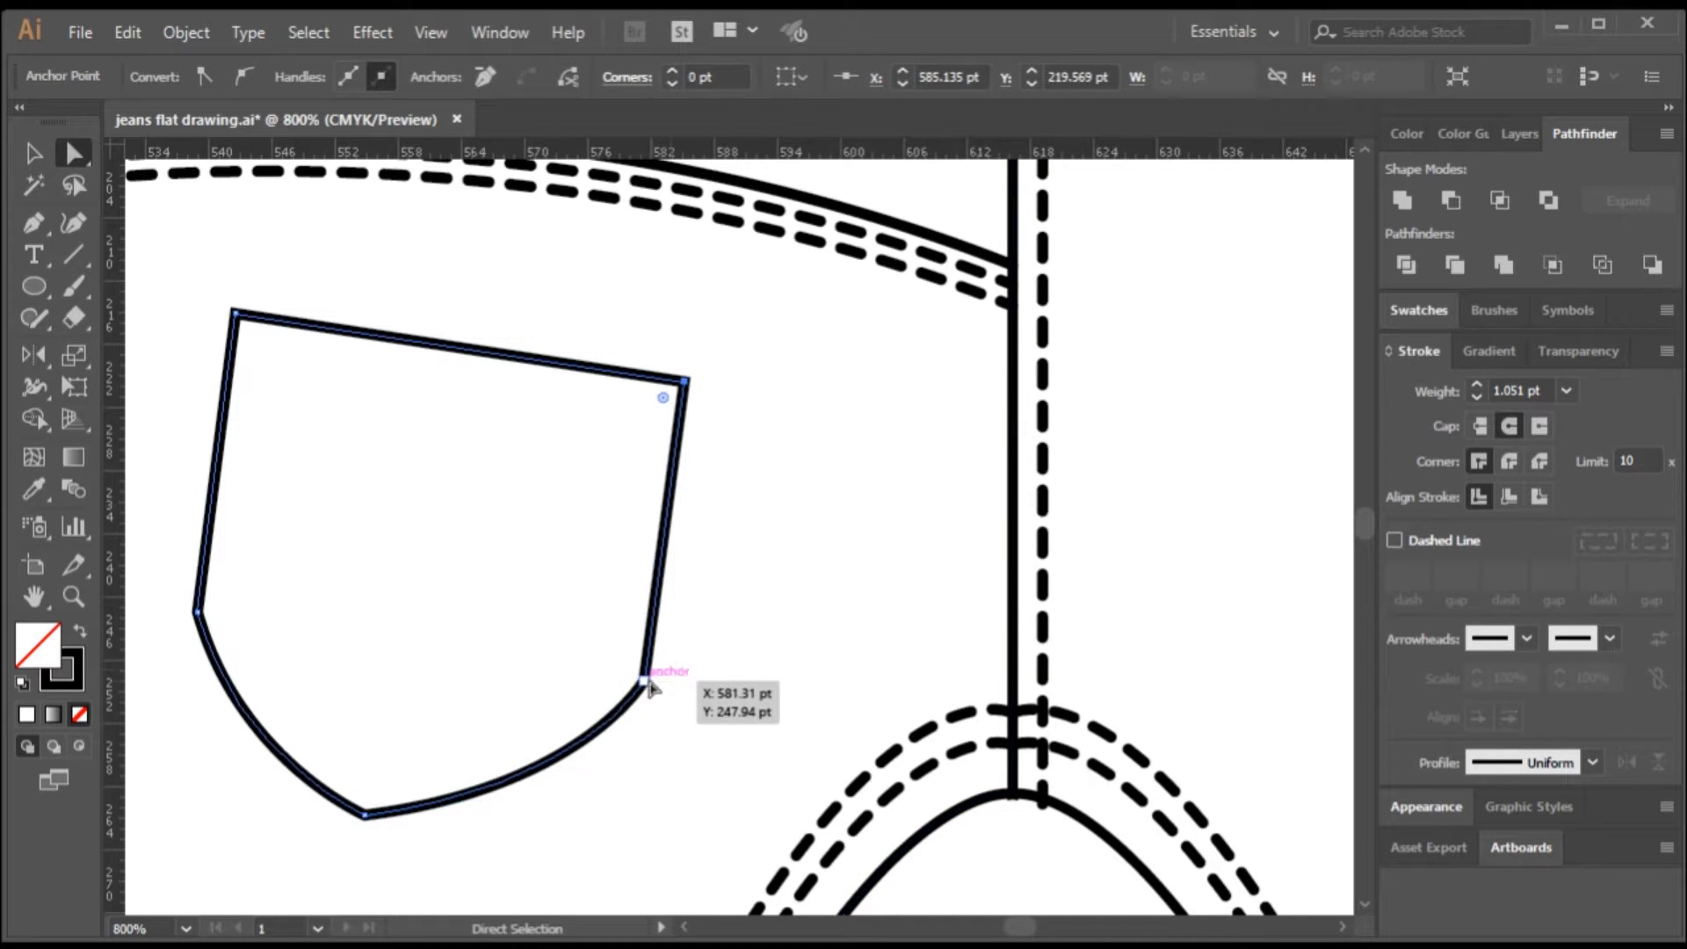
click(647, 683)
mouse_move(648, 683)
mouse_down()
mouse_move(629, 689)
mouse_move(650, 704)
mouse_move(627, 689)
mouse_up()
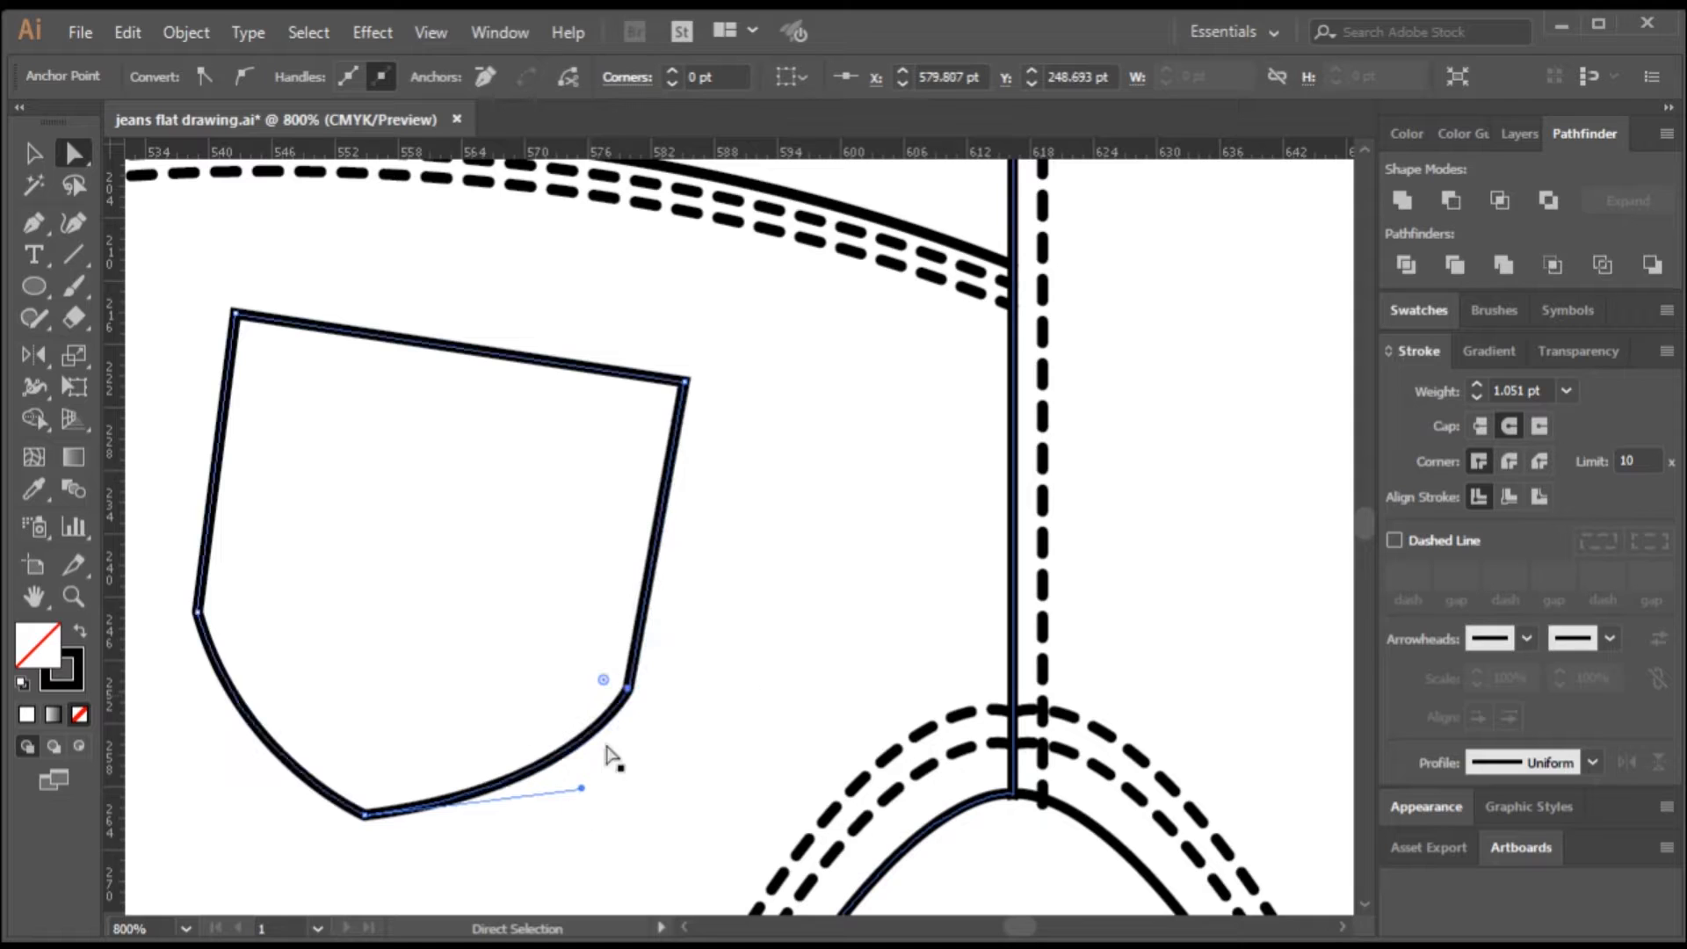
scroll(571, 772, down, 2)
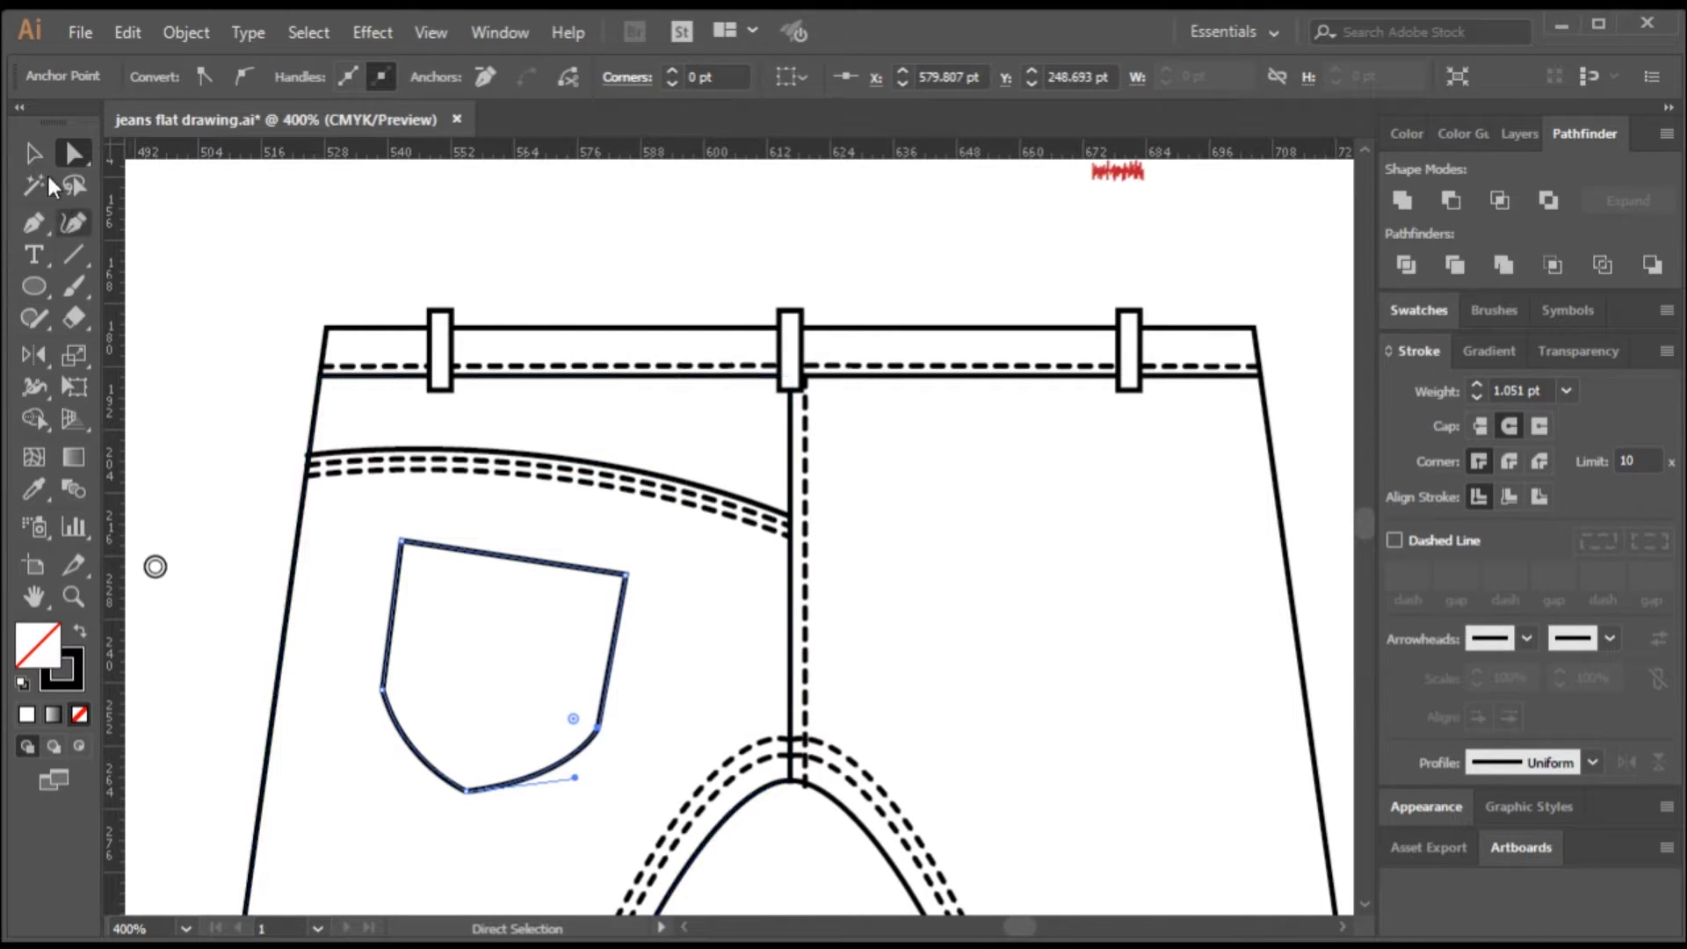
click(162, 318)
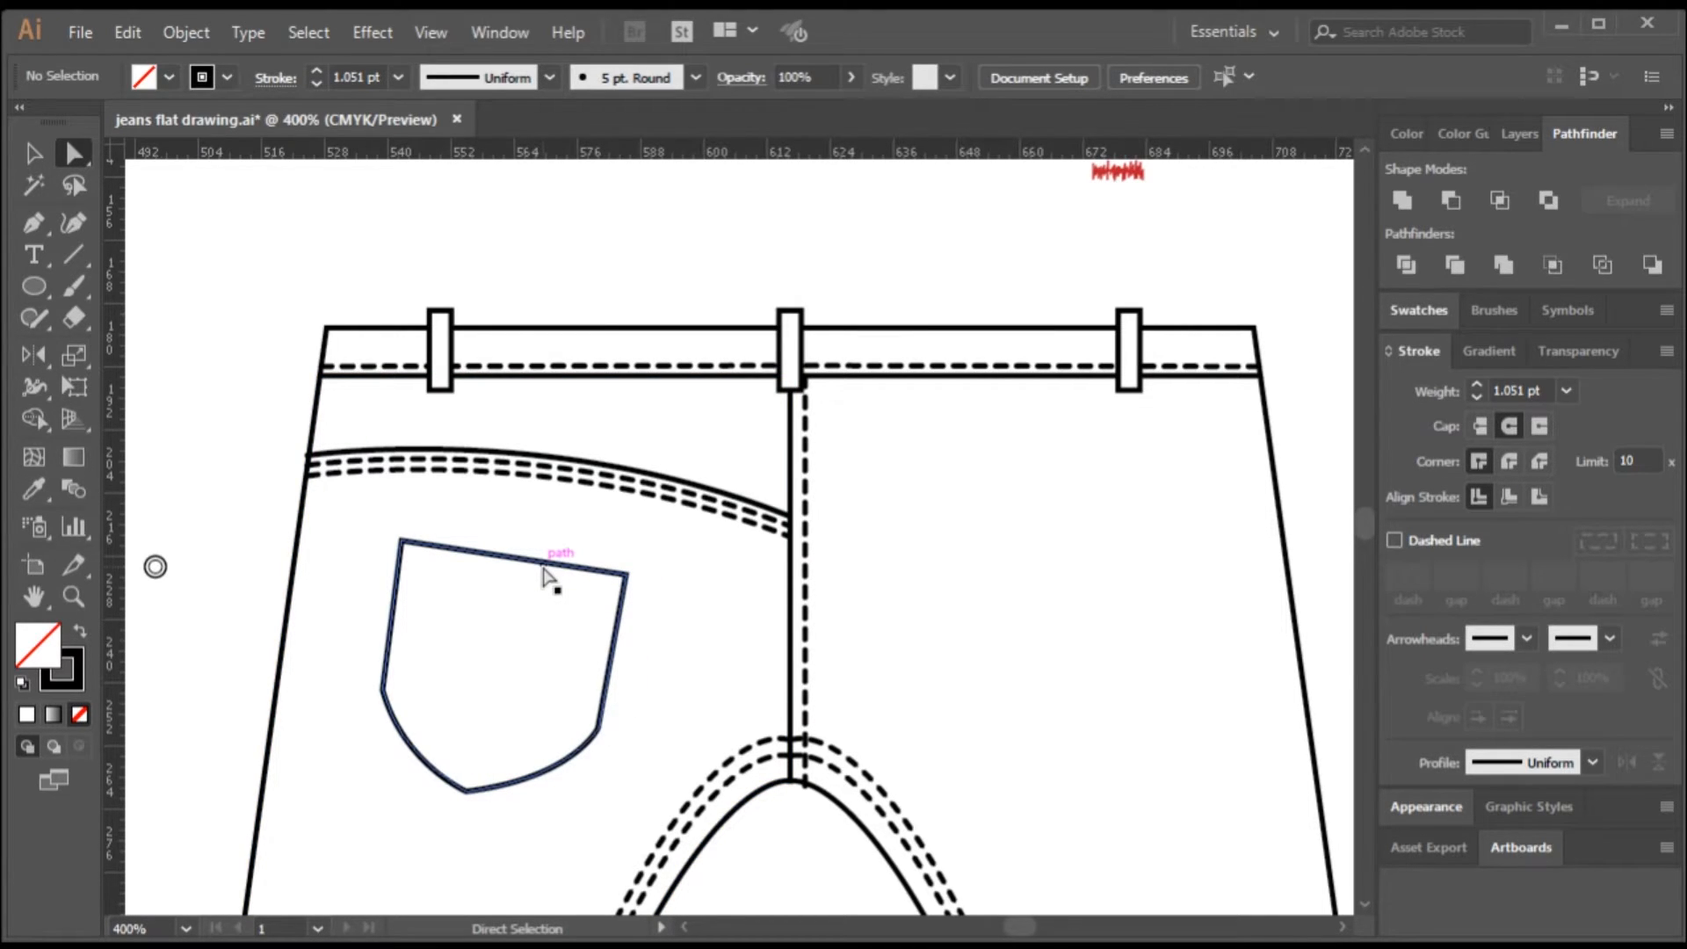
click(543, 565)
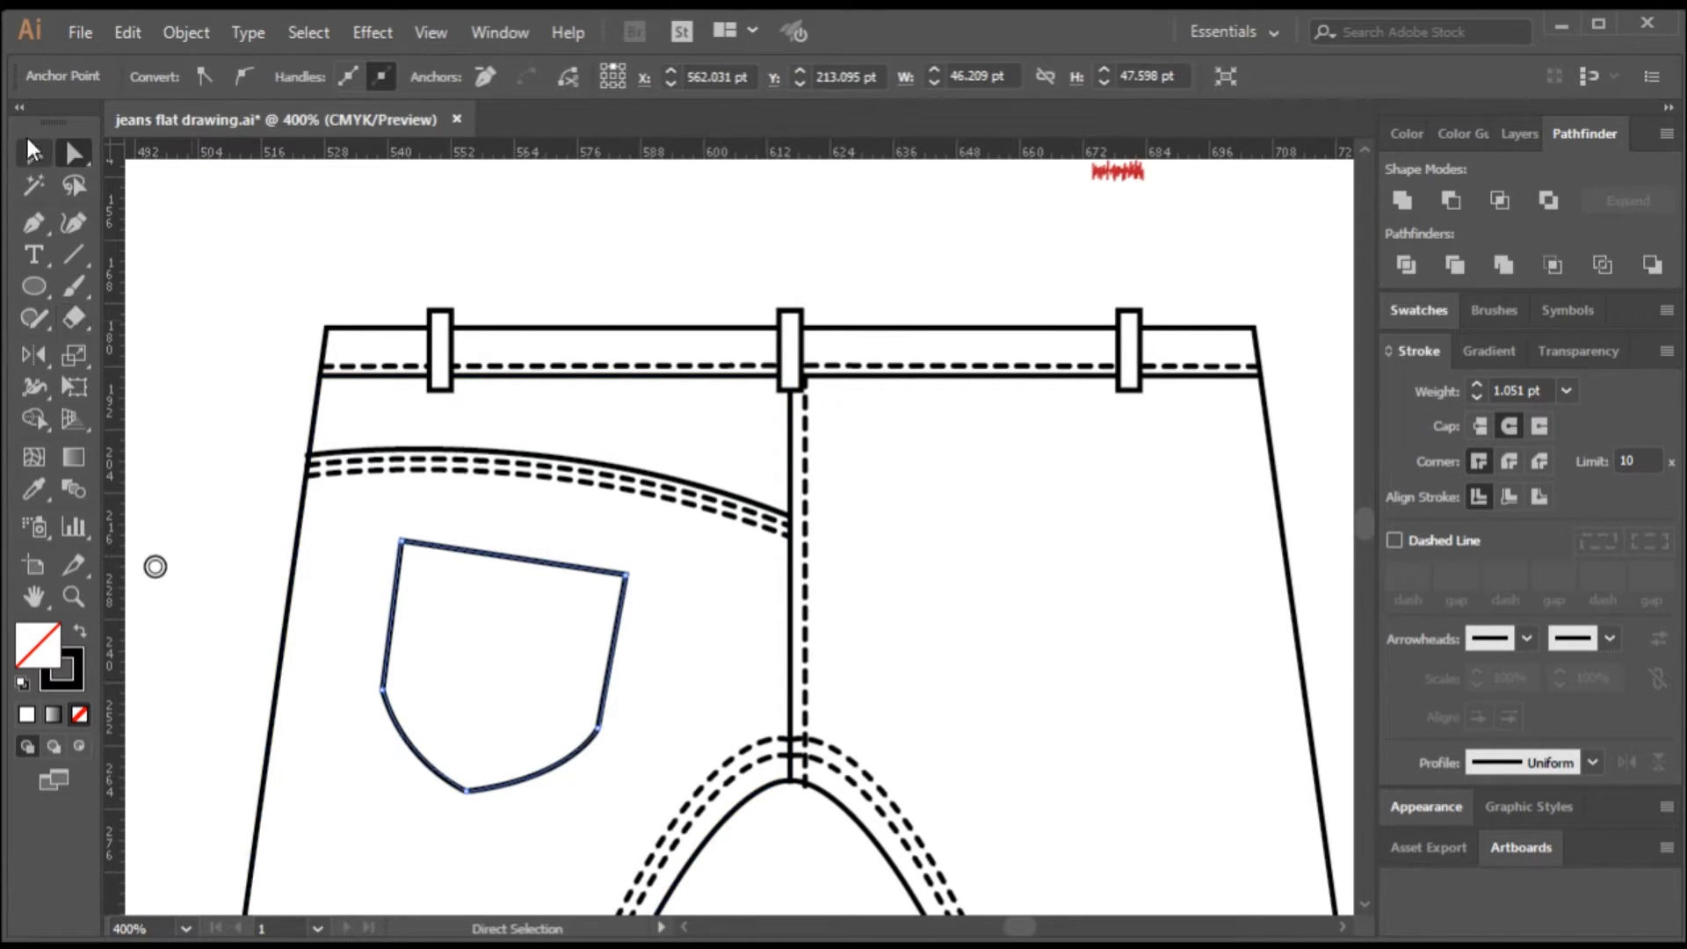
click(33, 154)
click(424, 675)
click(446, 550)
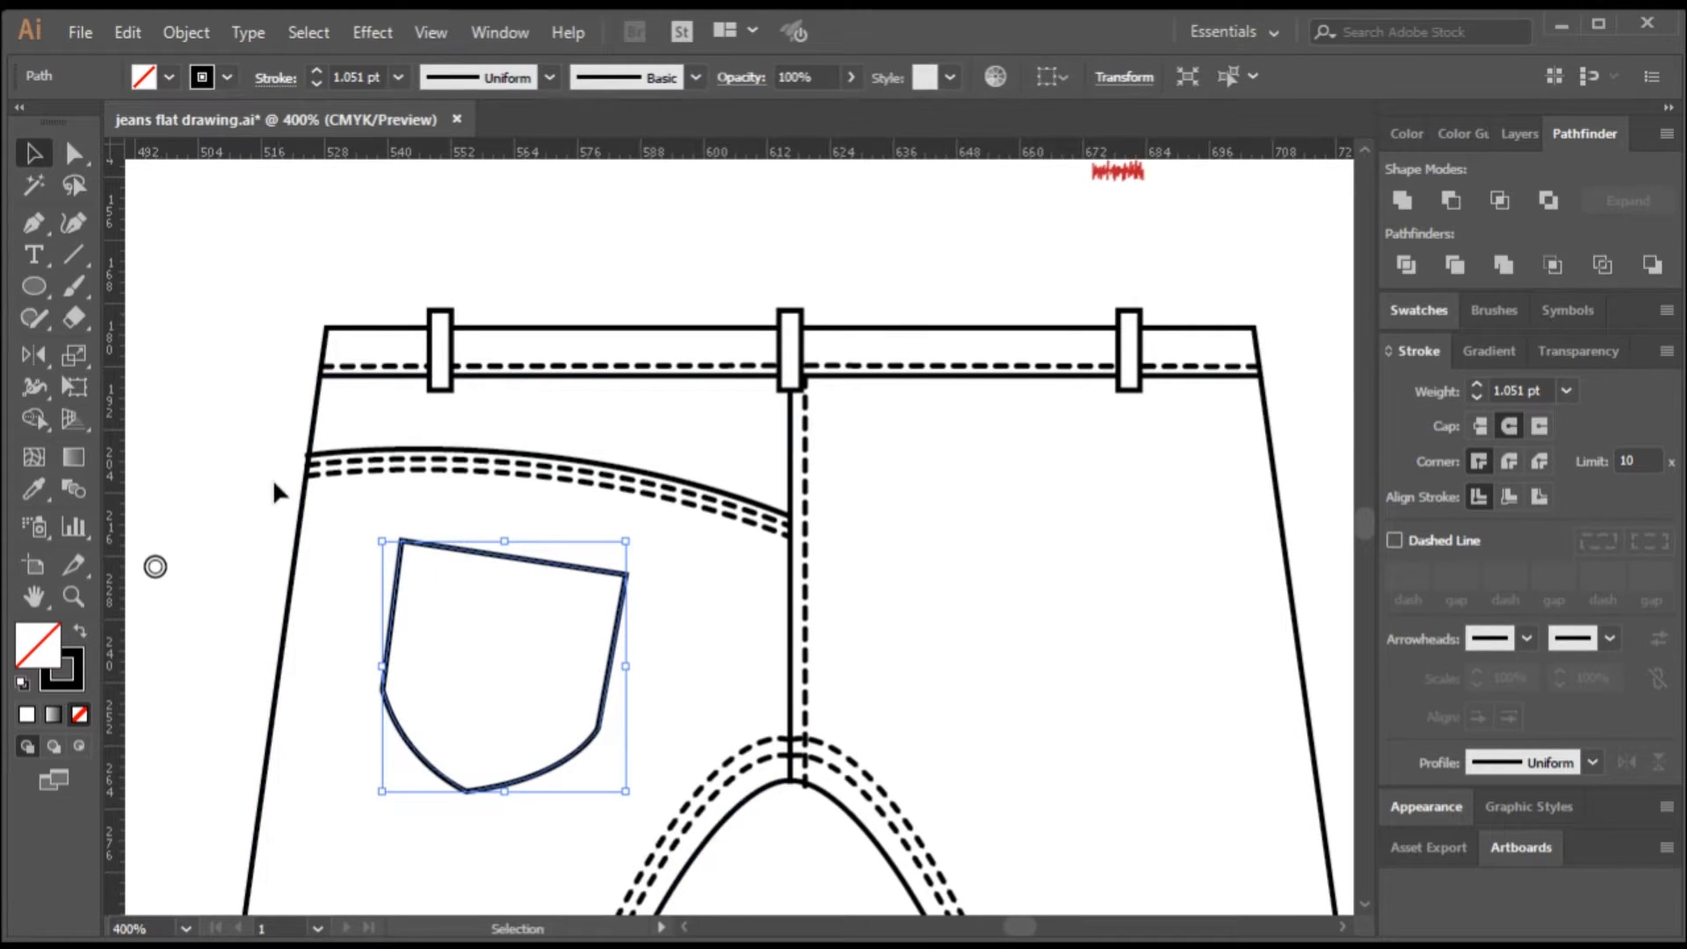
click(203, 395)
click(31, 225)
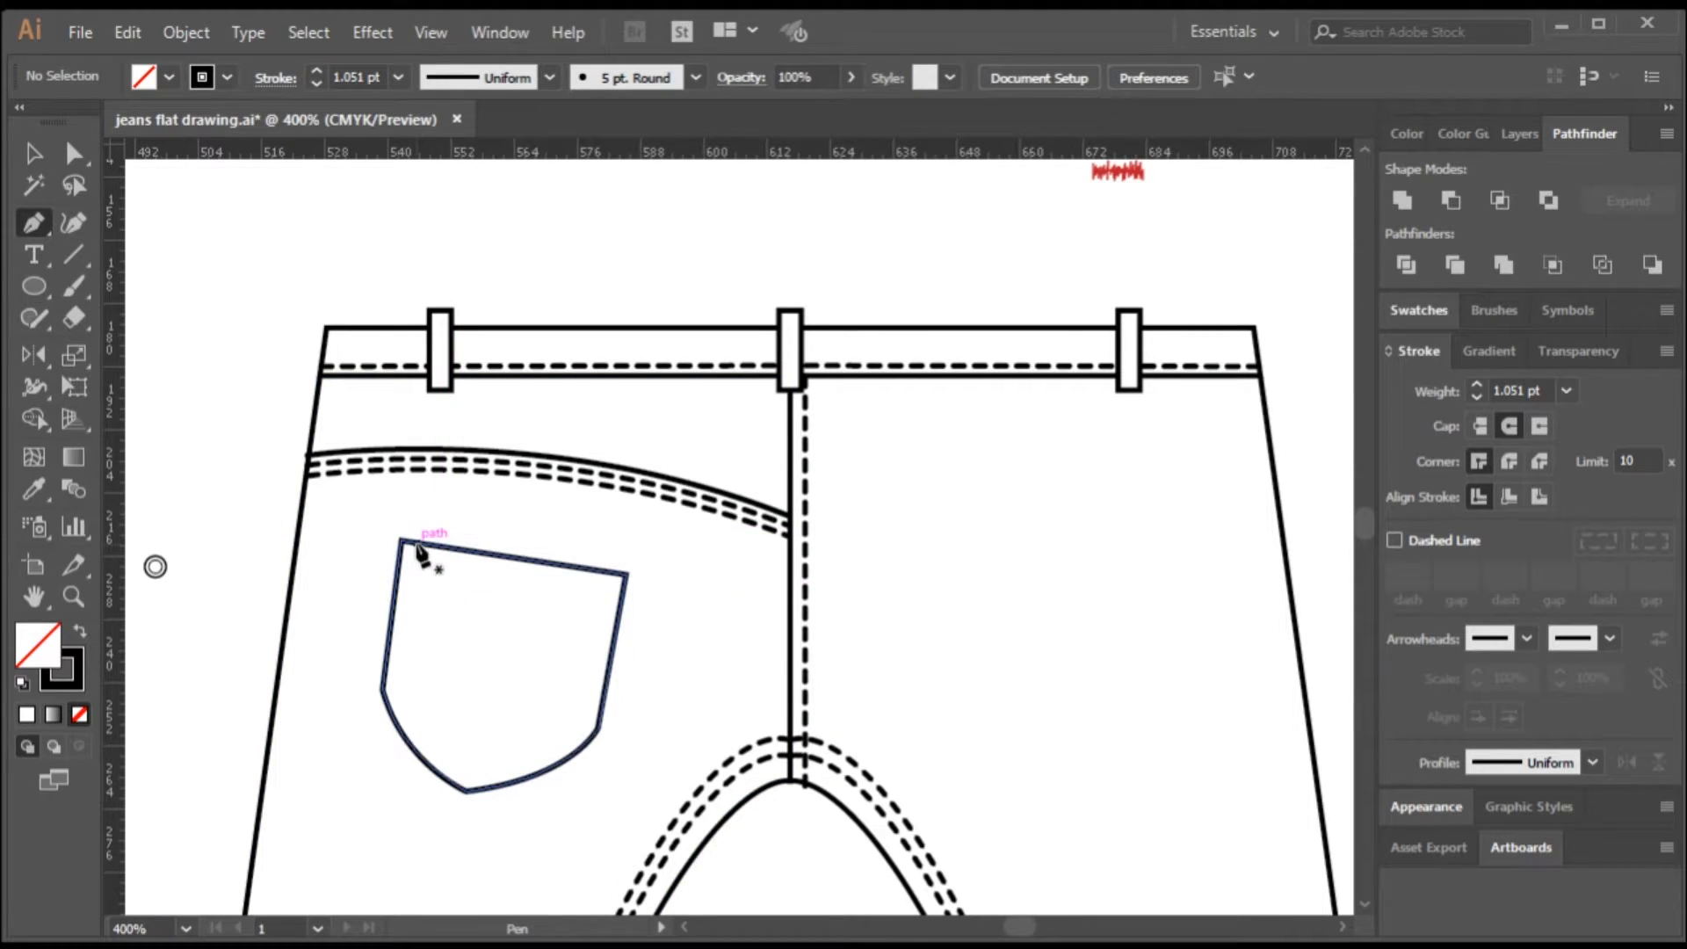
key(ctrl)
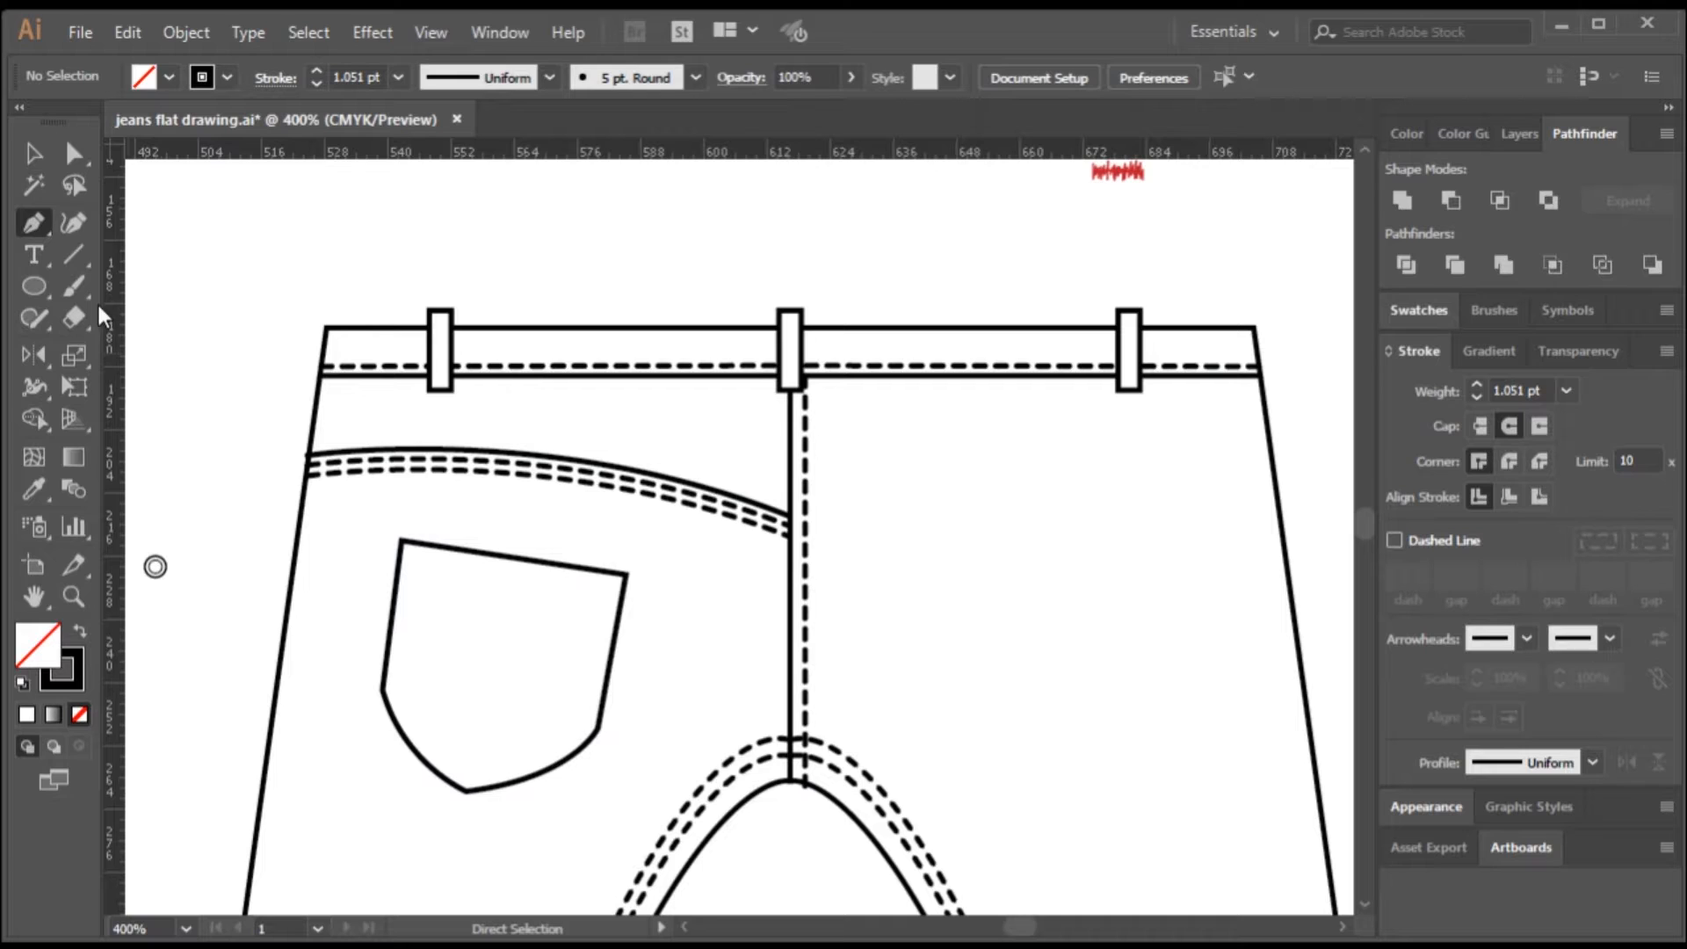
click(36, 156)
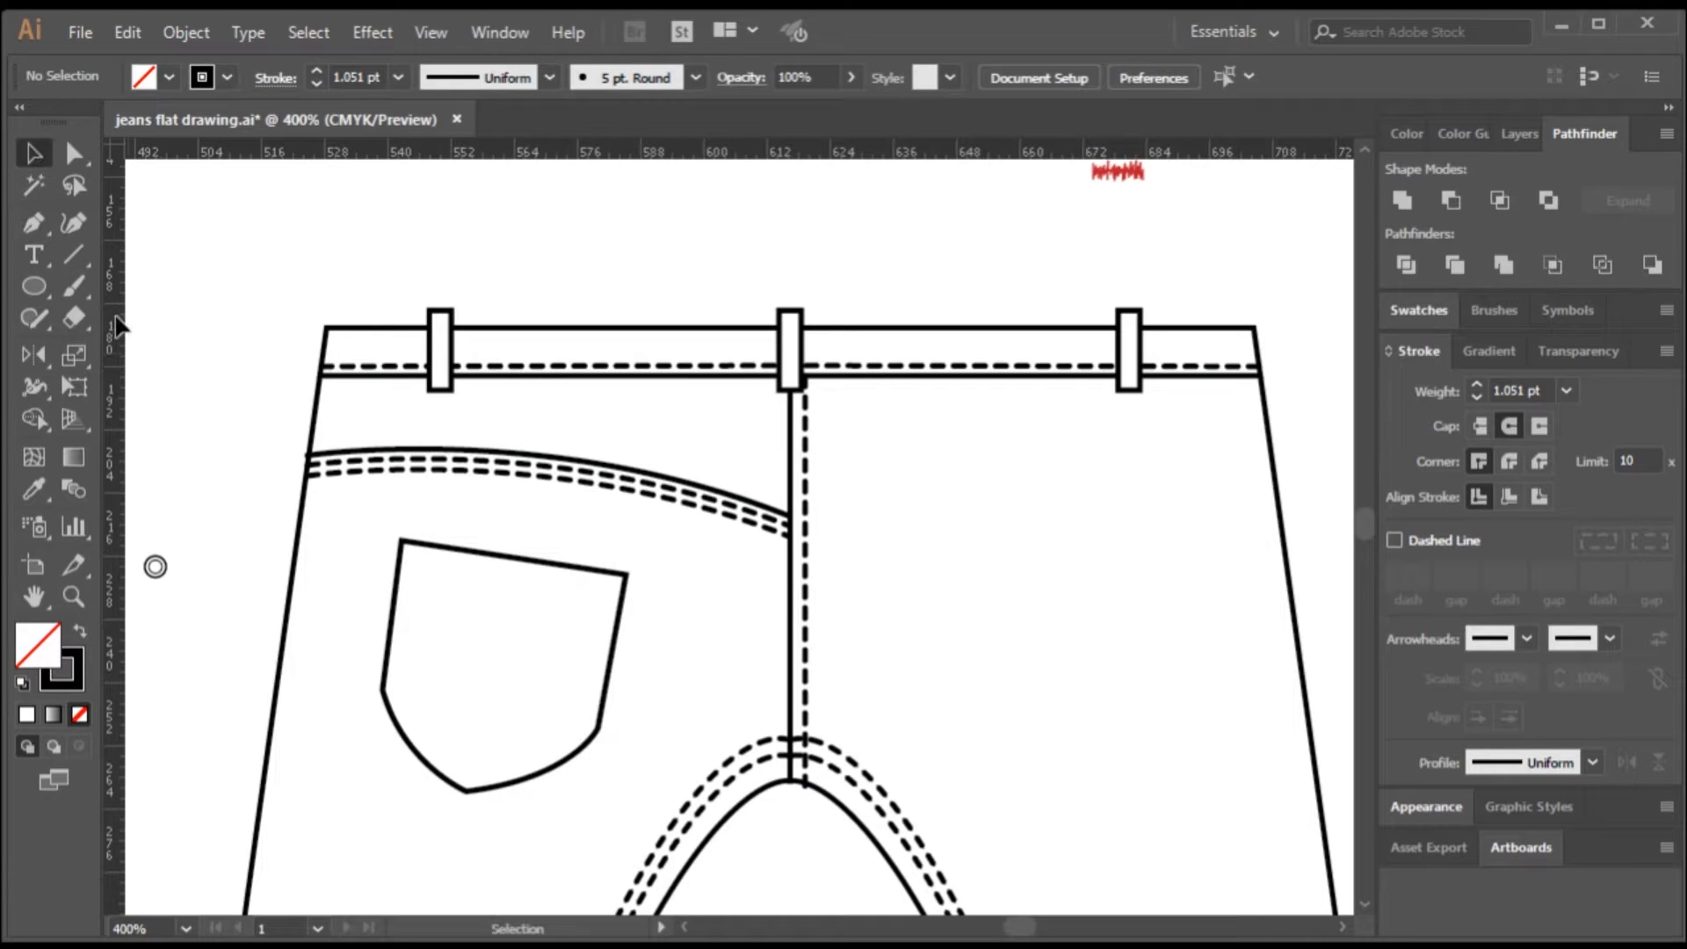
click(542, 568)
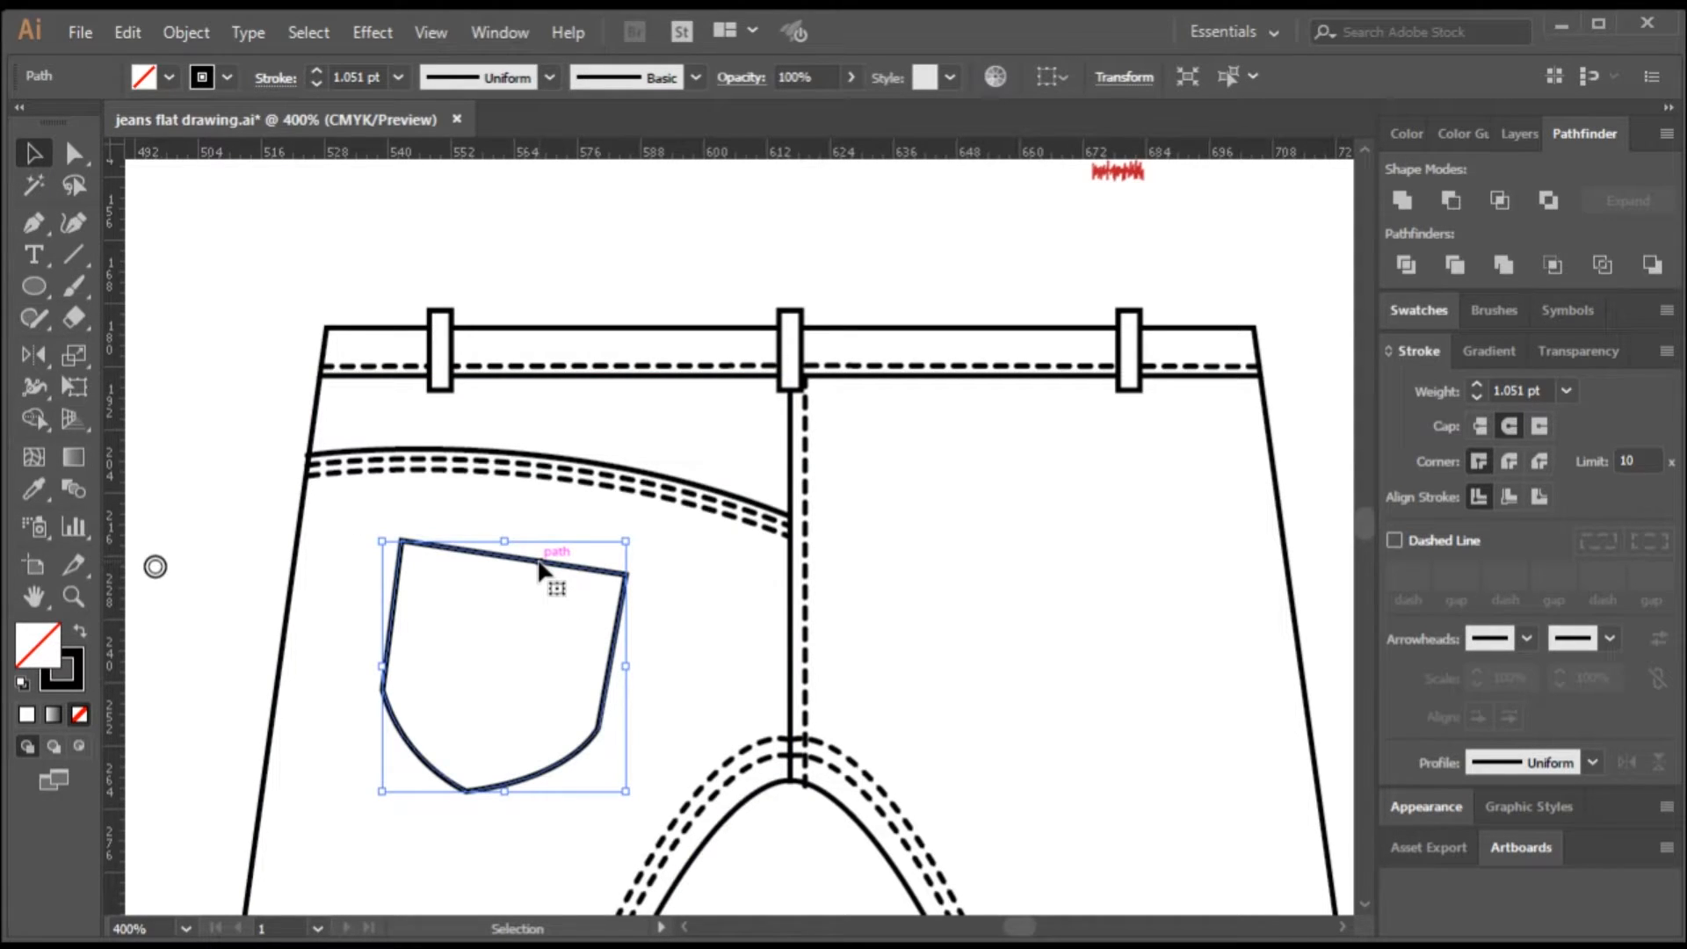
key(a)
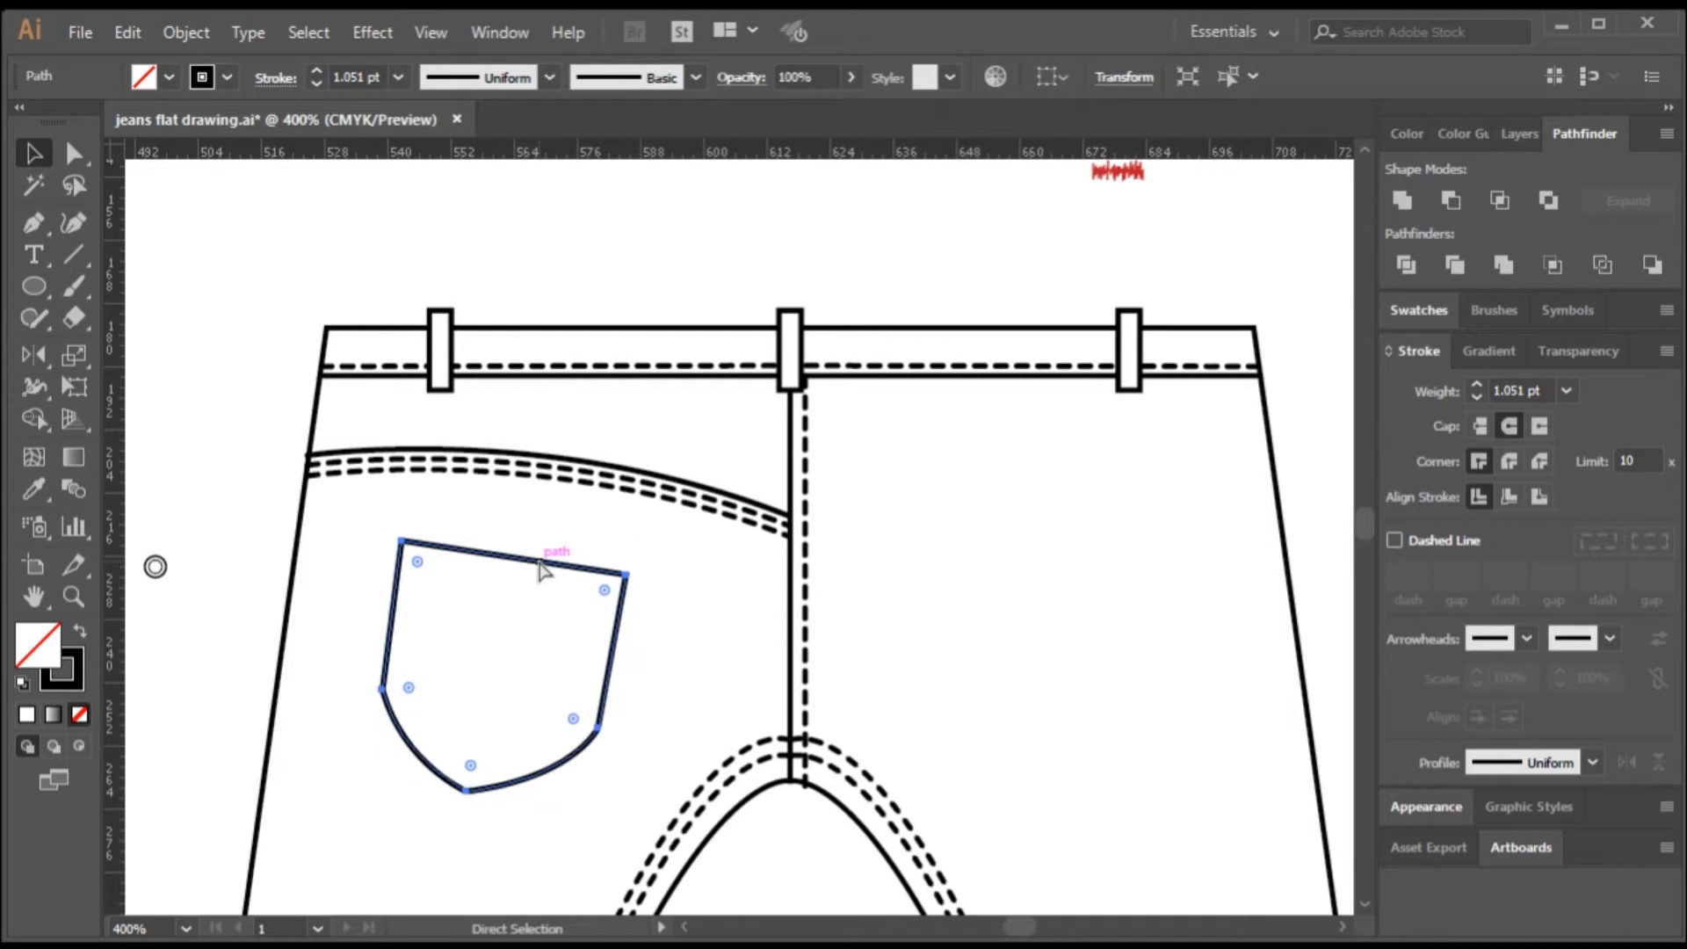
key(v)
drag(545, 565, 667, 536)
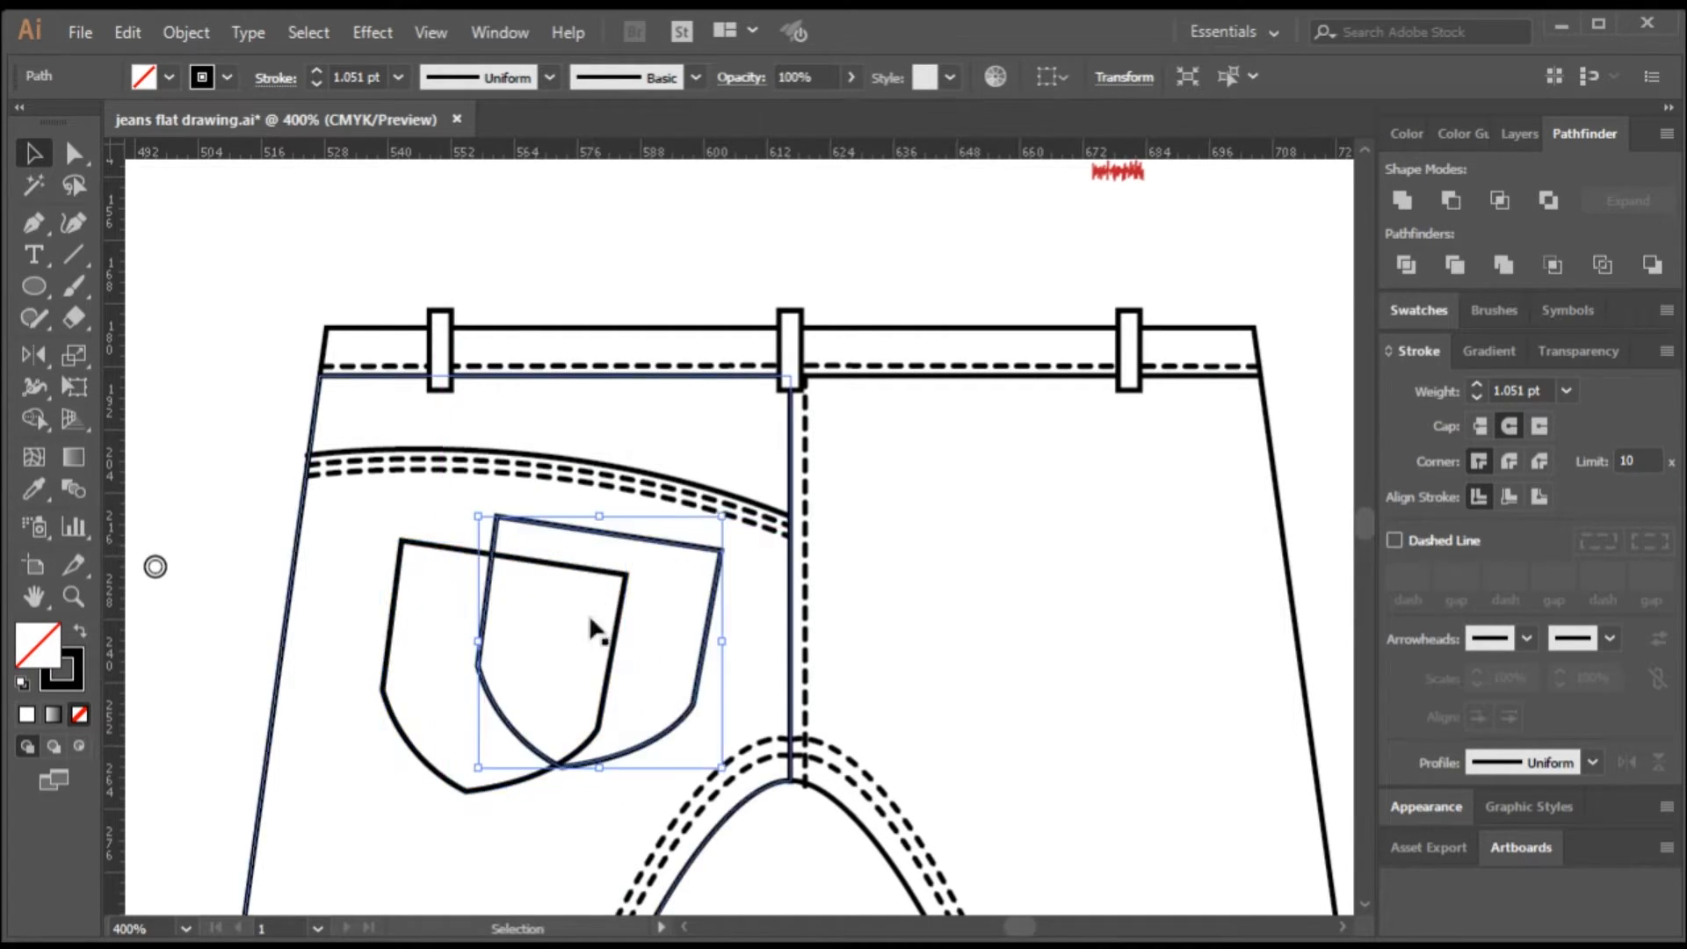
key(ctrl+z)
- Duplicate the back pocket outline in place and delete the top edge of the copy
scroll(591, 565, up, 1)
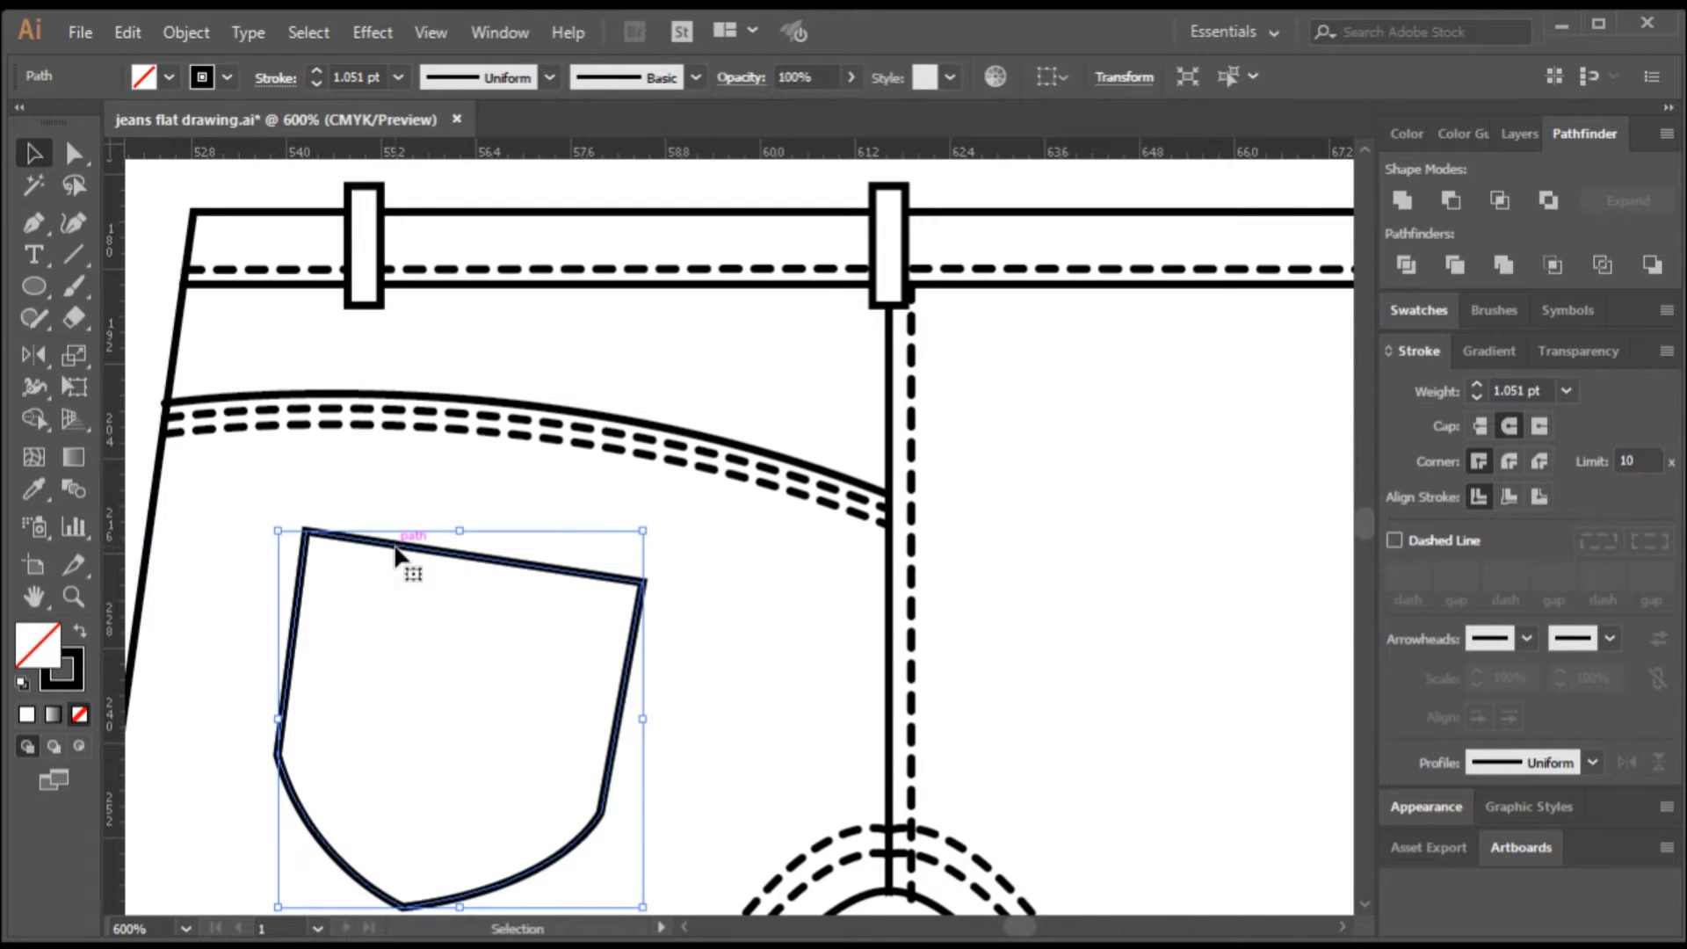
double_click(397, 554)
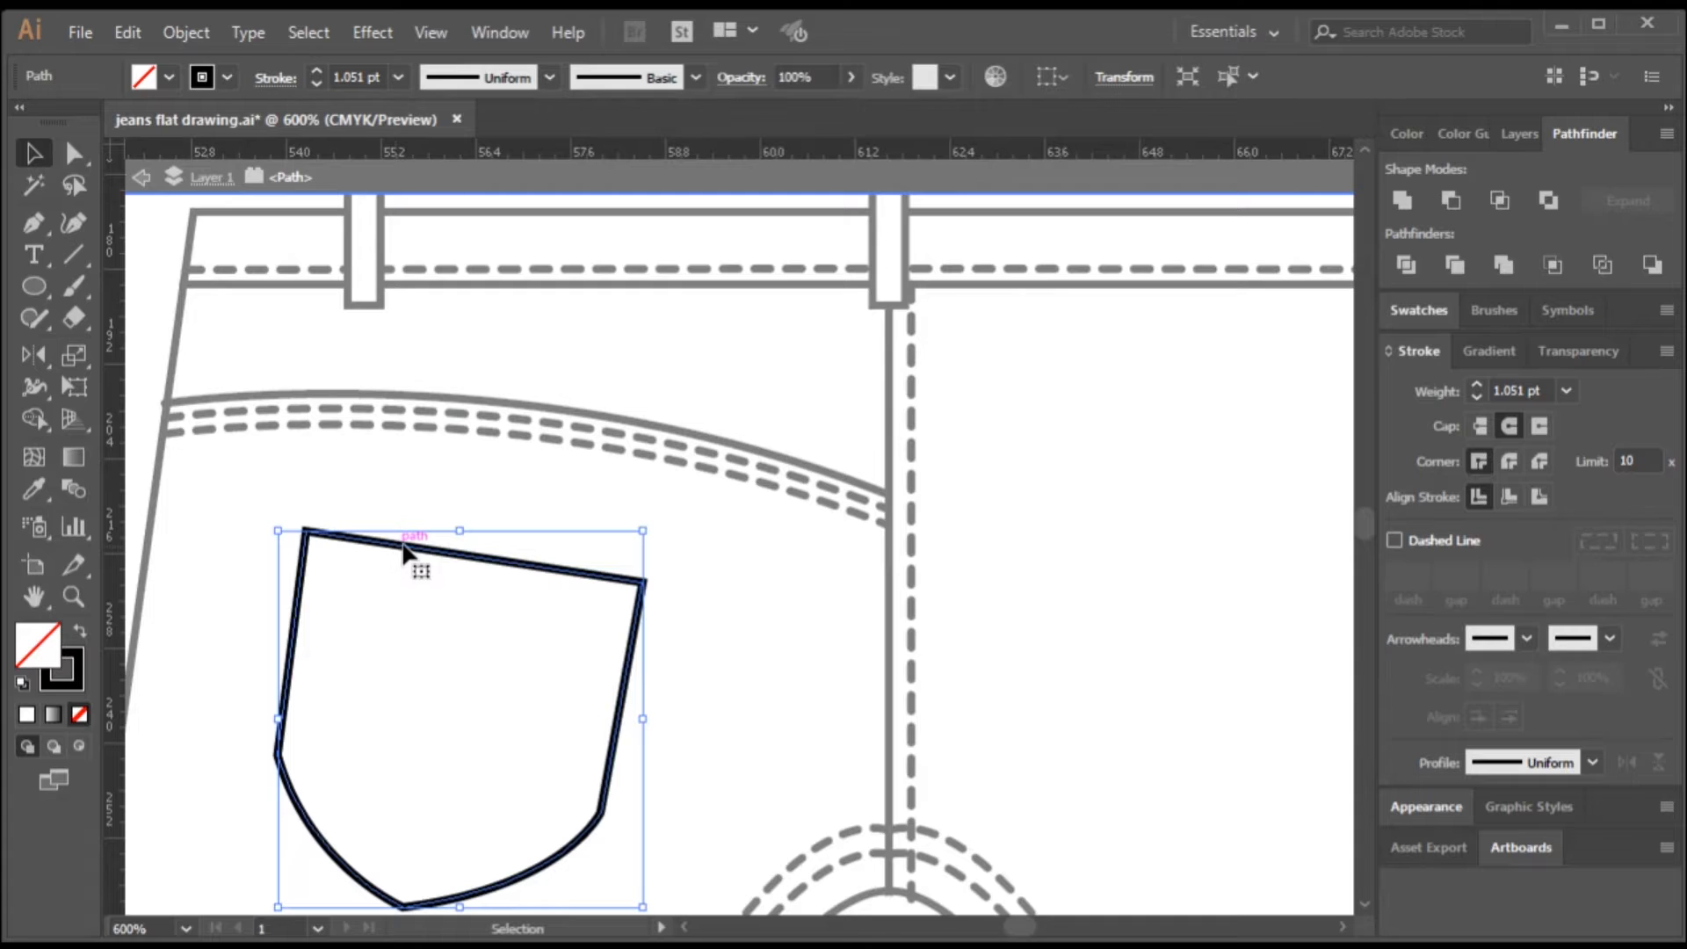
click(74, 154)
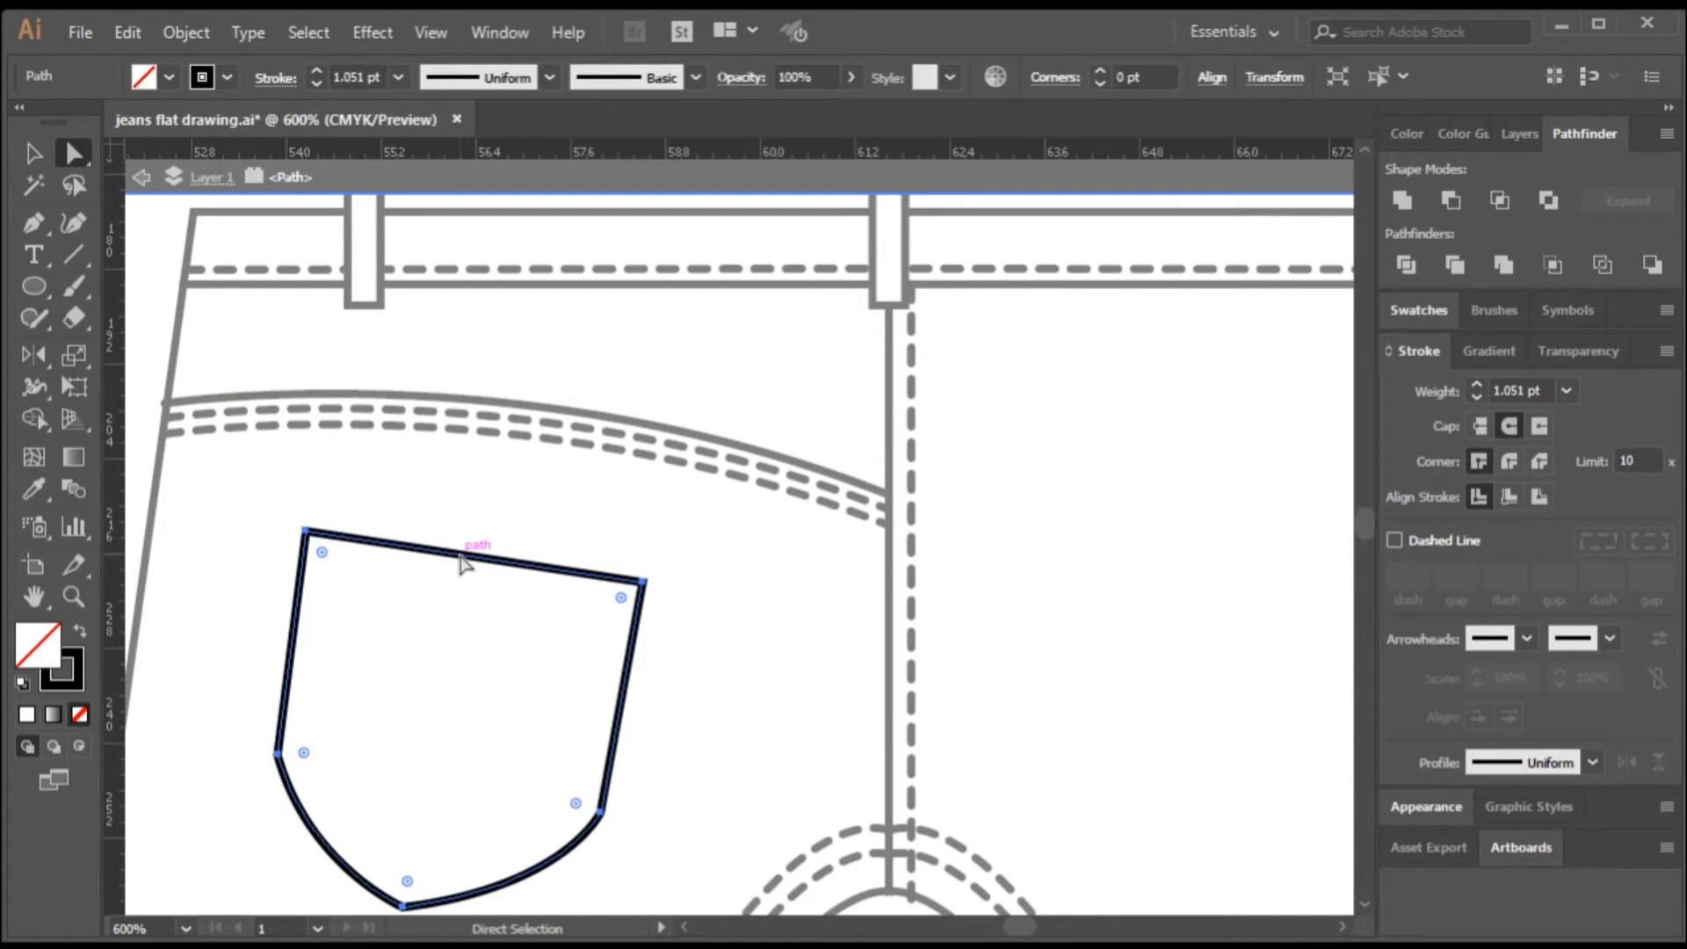
key(ctrl+shift+a)
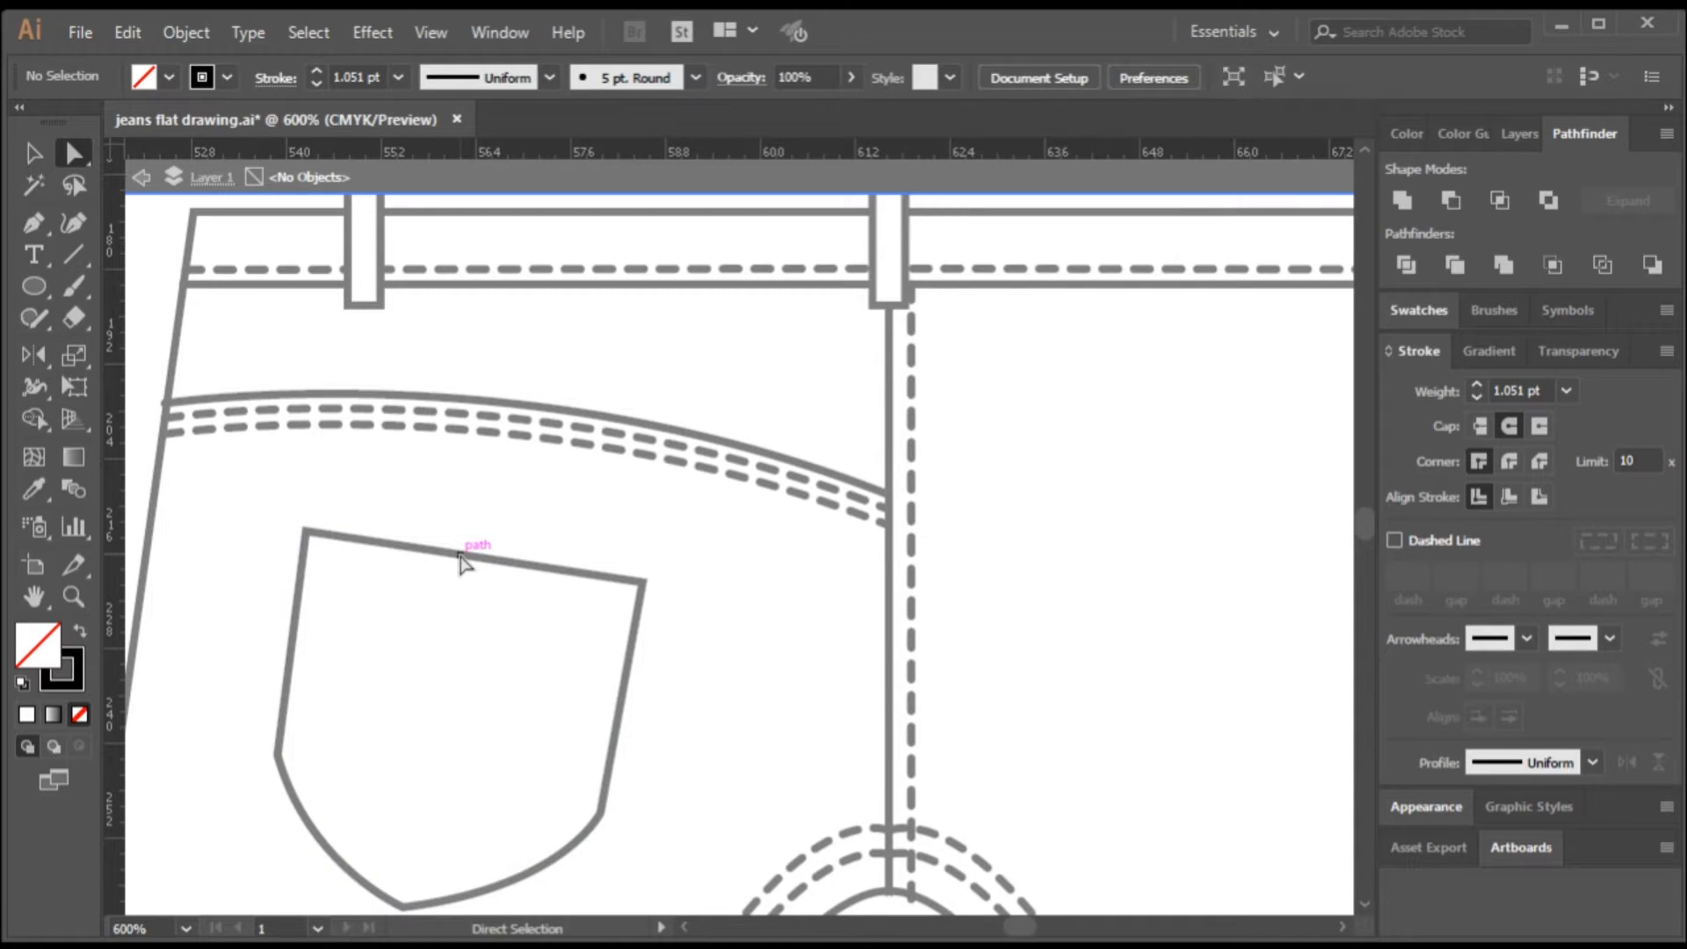
click(460, 560)
drag(446, 506, 491, 605)
key(Delete)
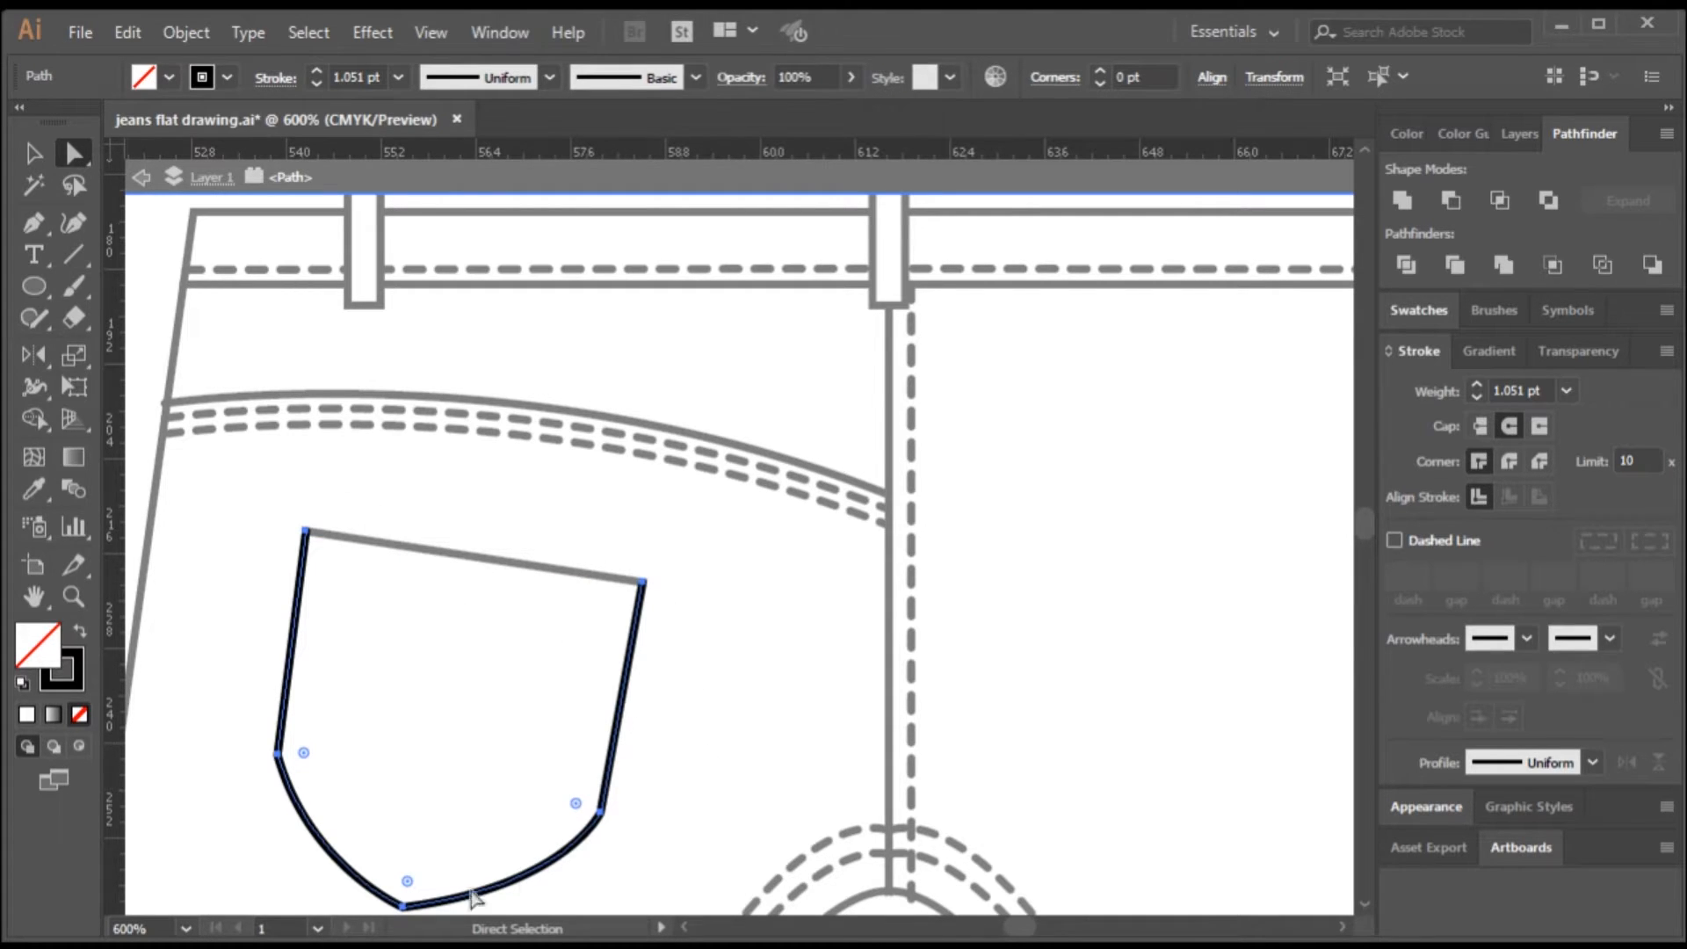
- Scale the open pocket copy down about its centre to sit just inside the outline, and give it a 2 pt dashed stroke
click(33, 154)
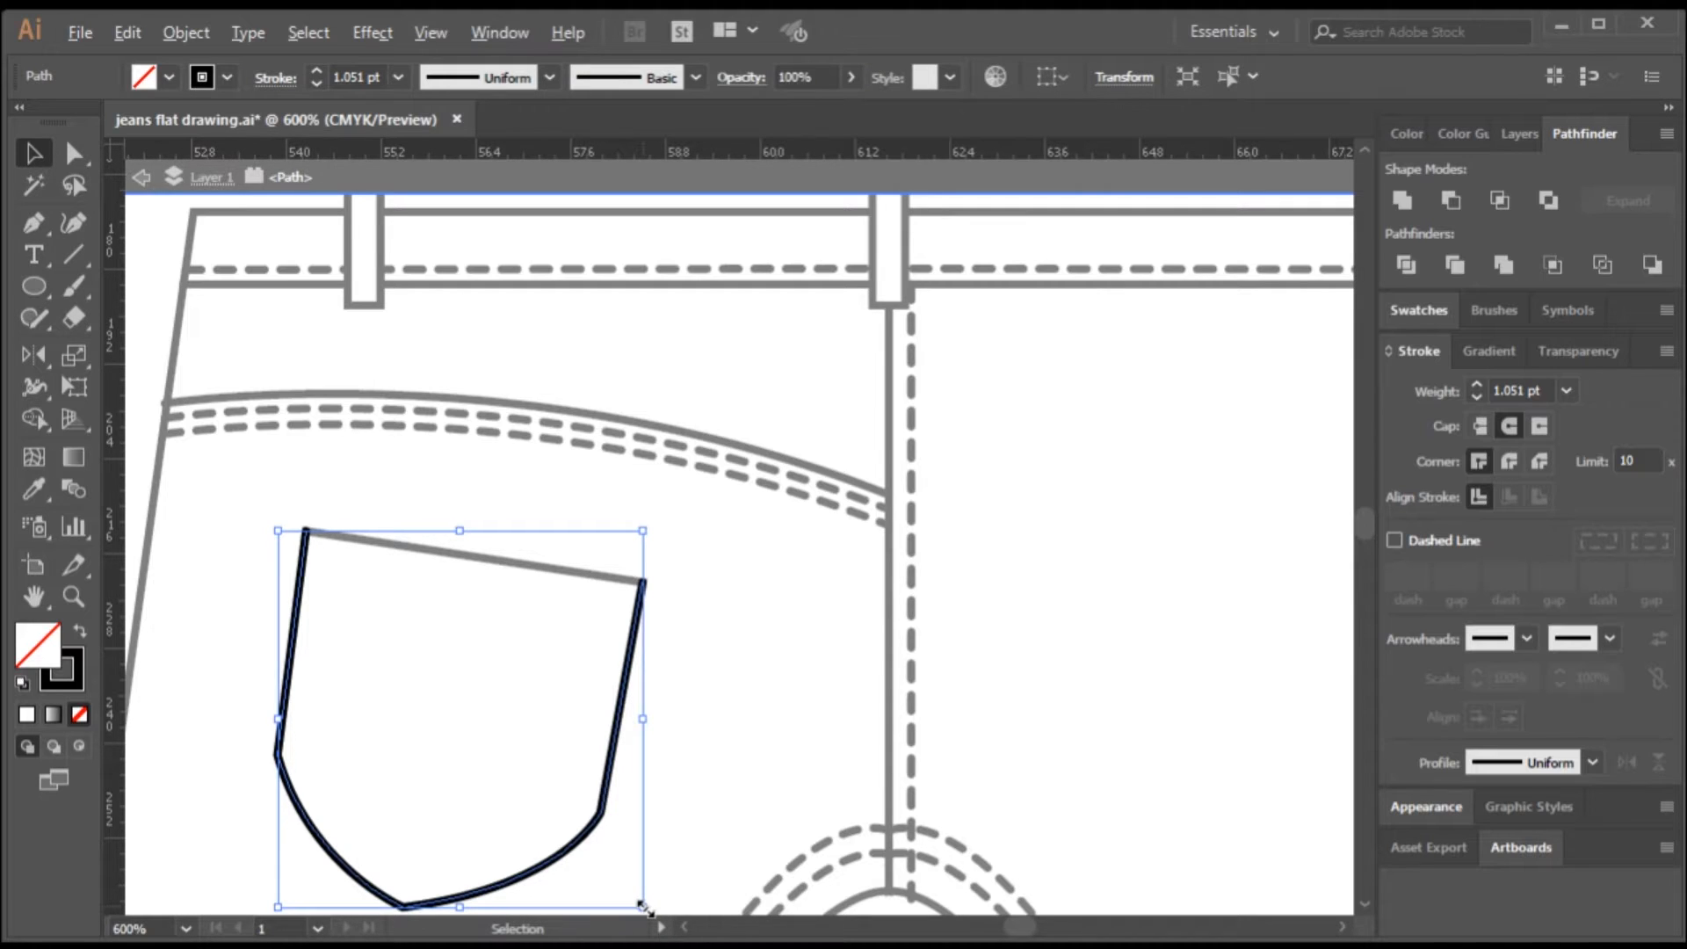
drag(644, 907, 624, 891)
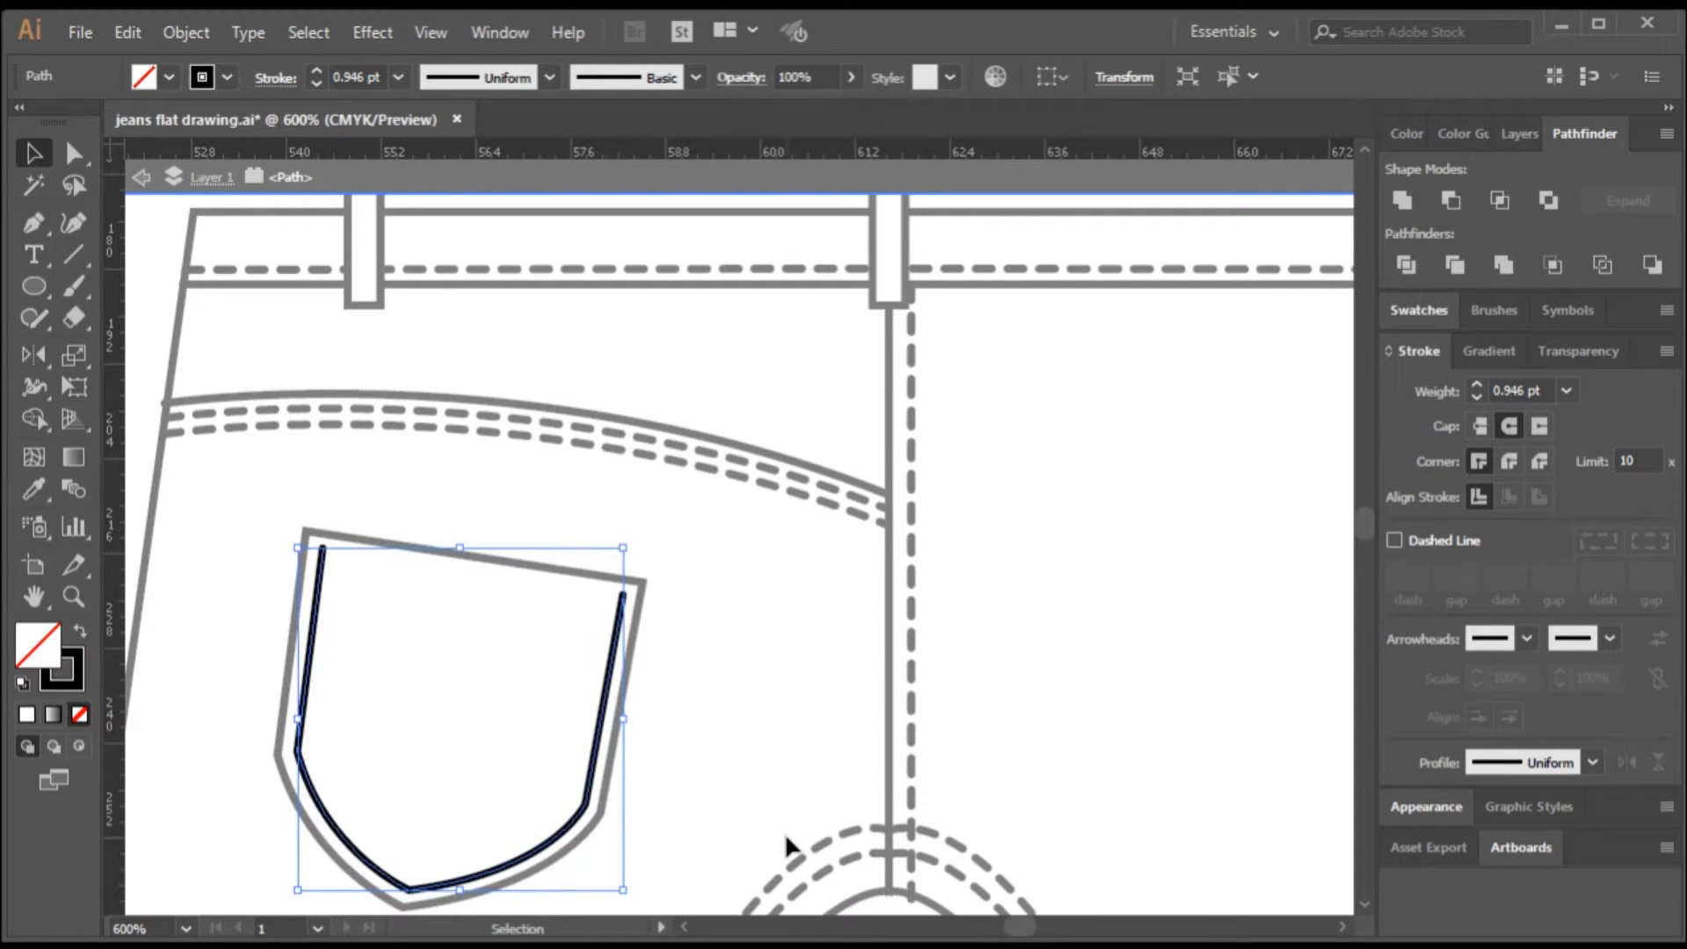
key(ctrl+plus)
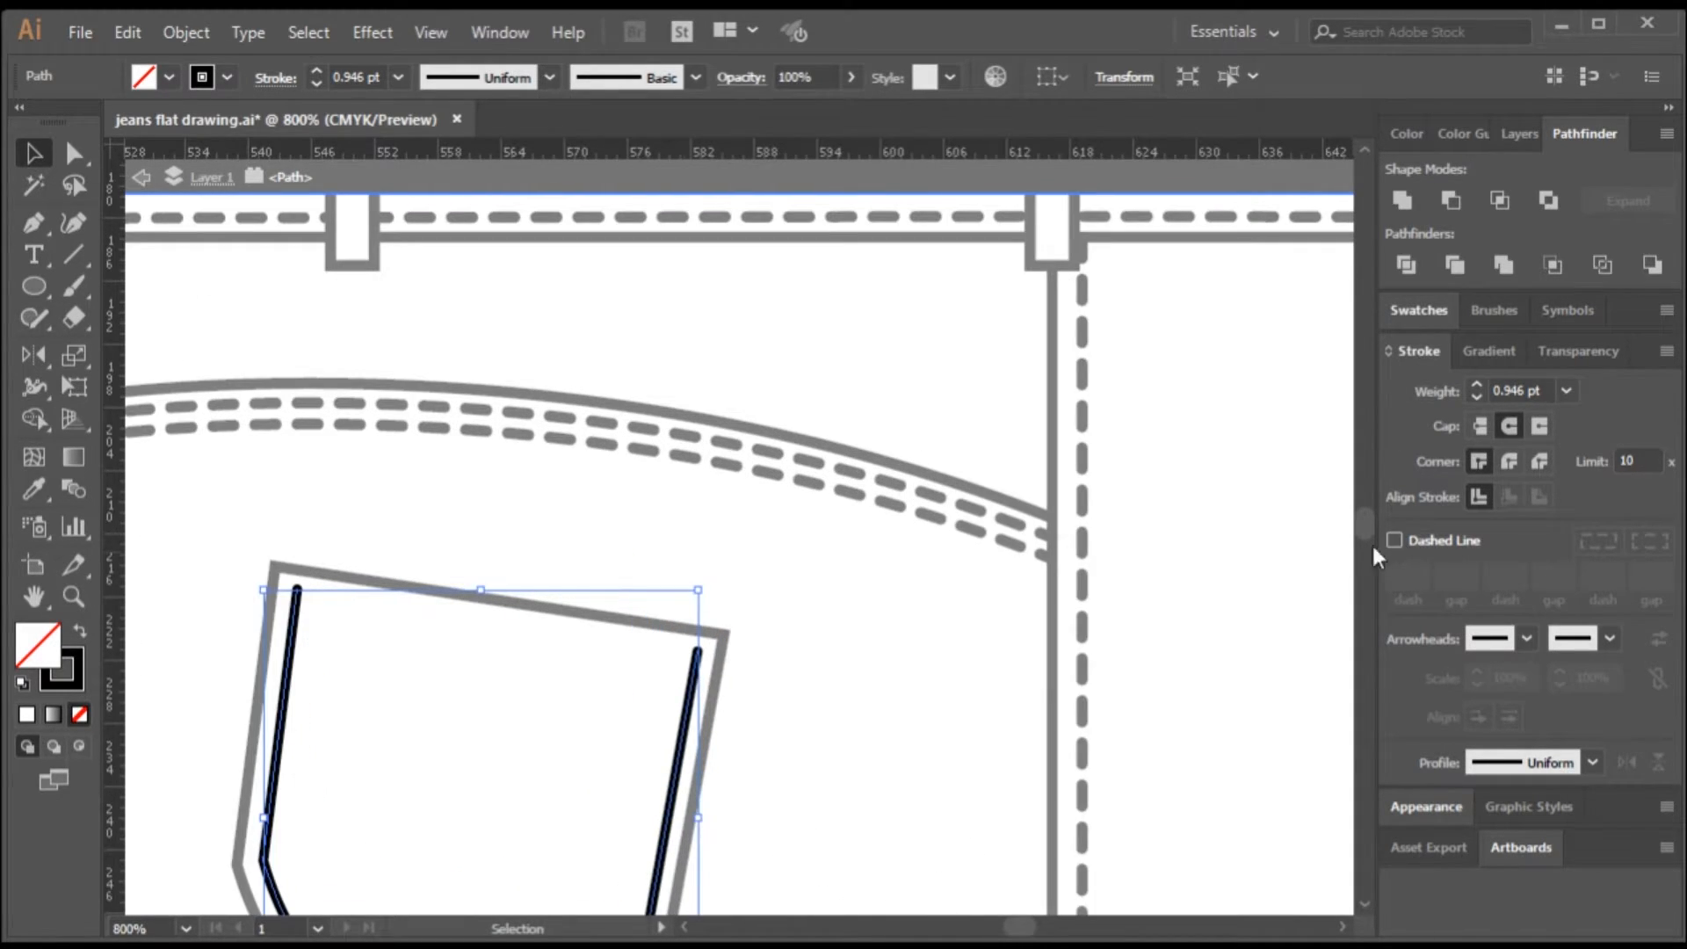
click(1406, 546)
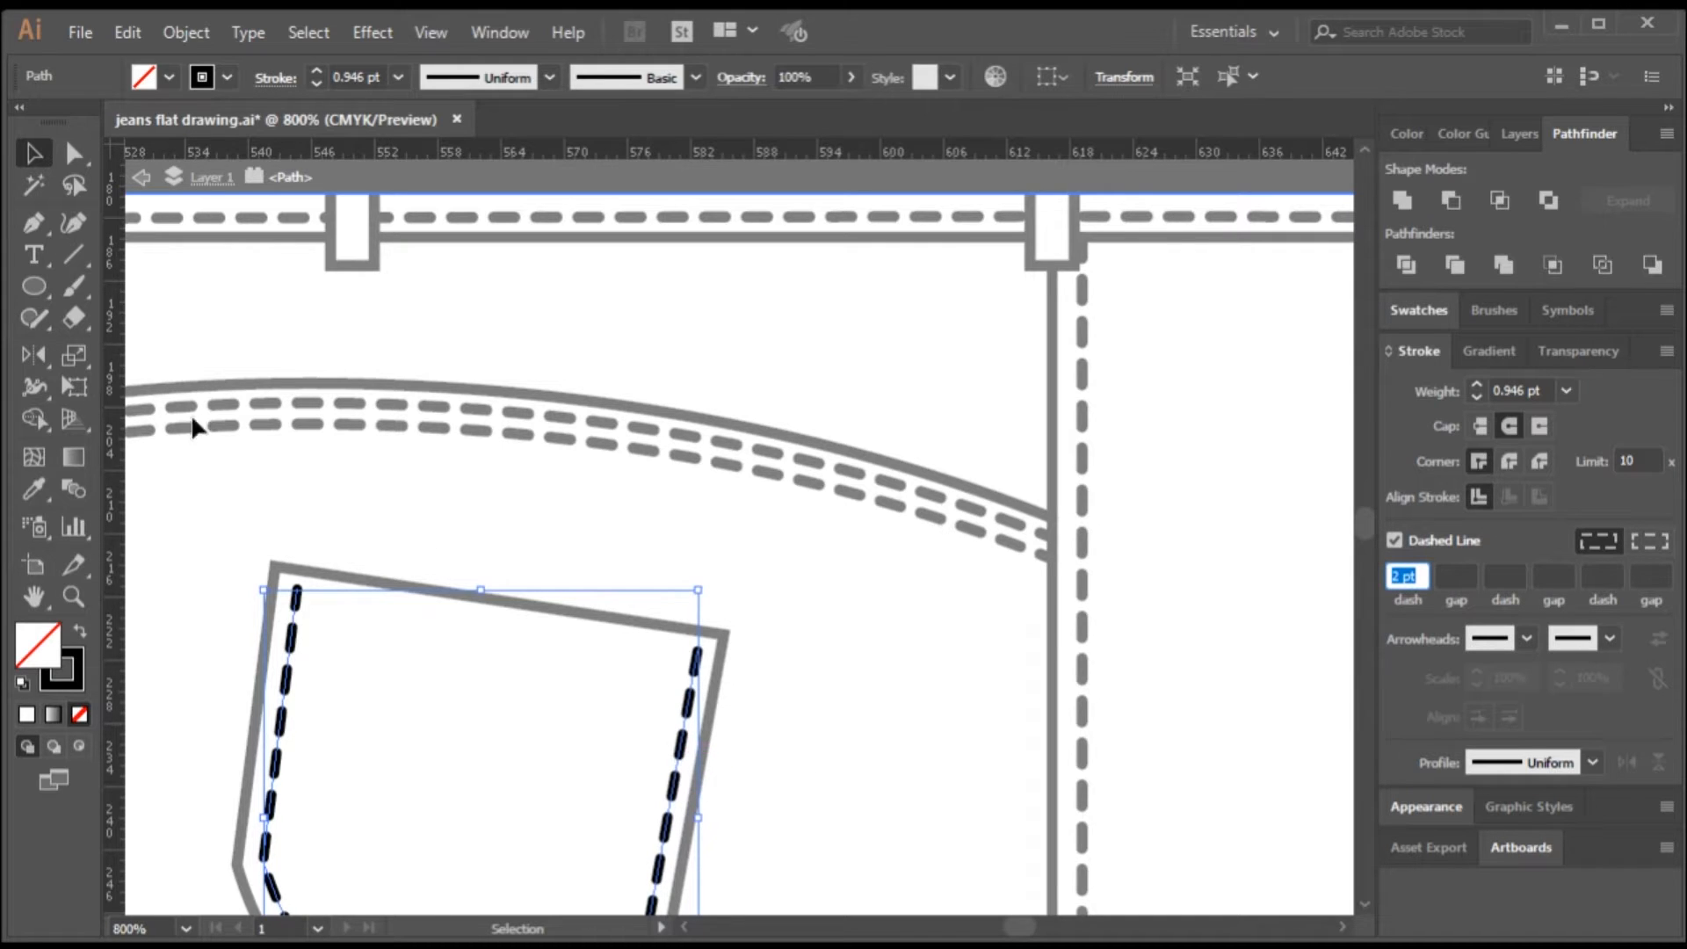
click(32, 155)
double_click(577, 501)
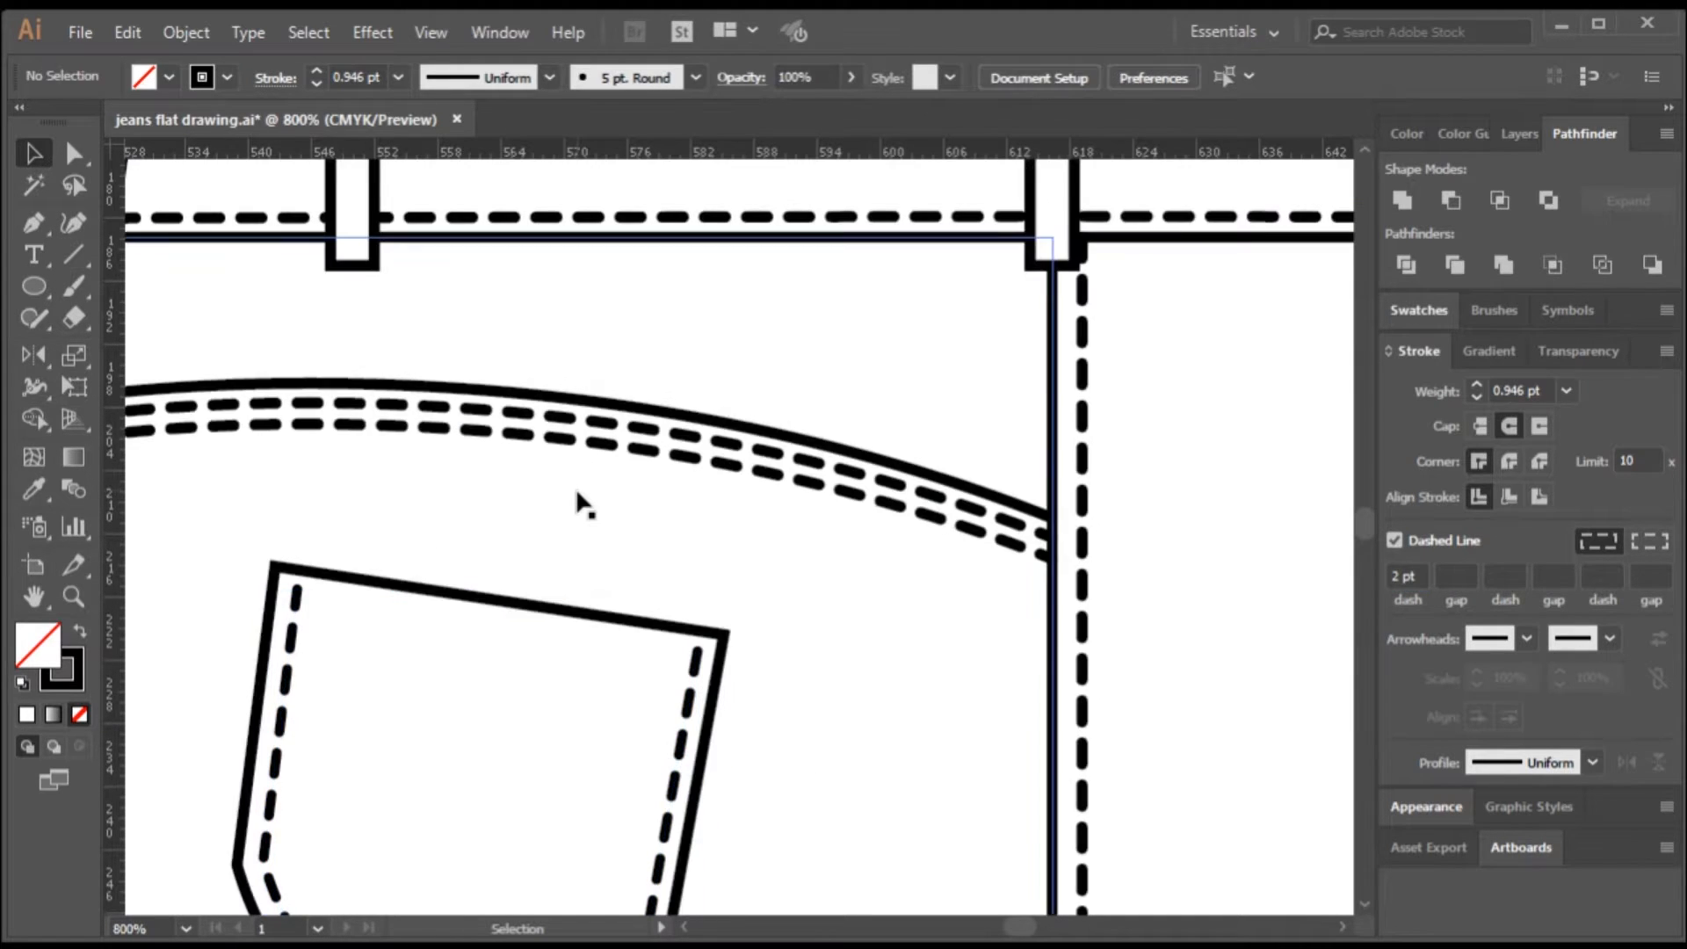
- Draw a dashed line across the pocket from side to side, parallel to and slightly below its top edge
scroll(584, 536, down, 2)
scroll(603, 606, up, 1)
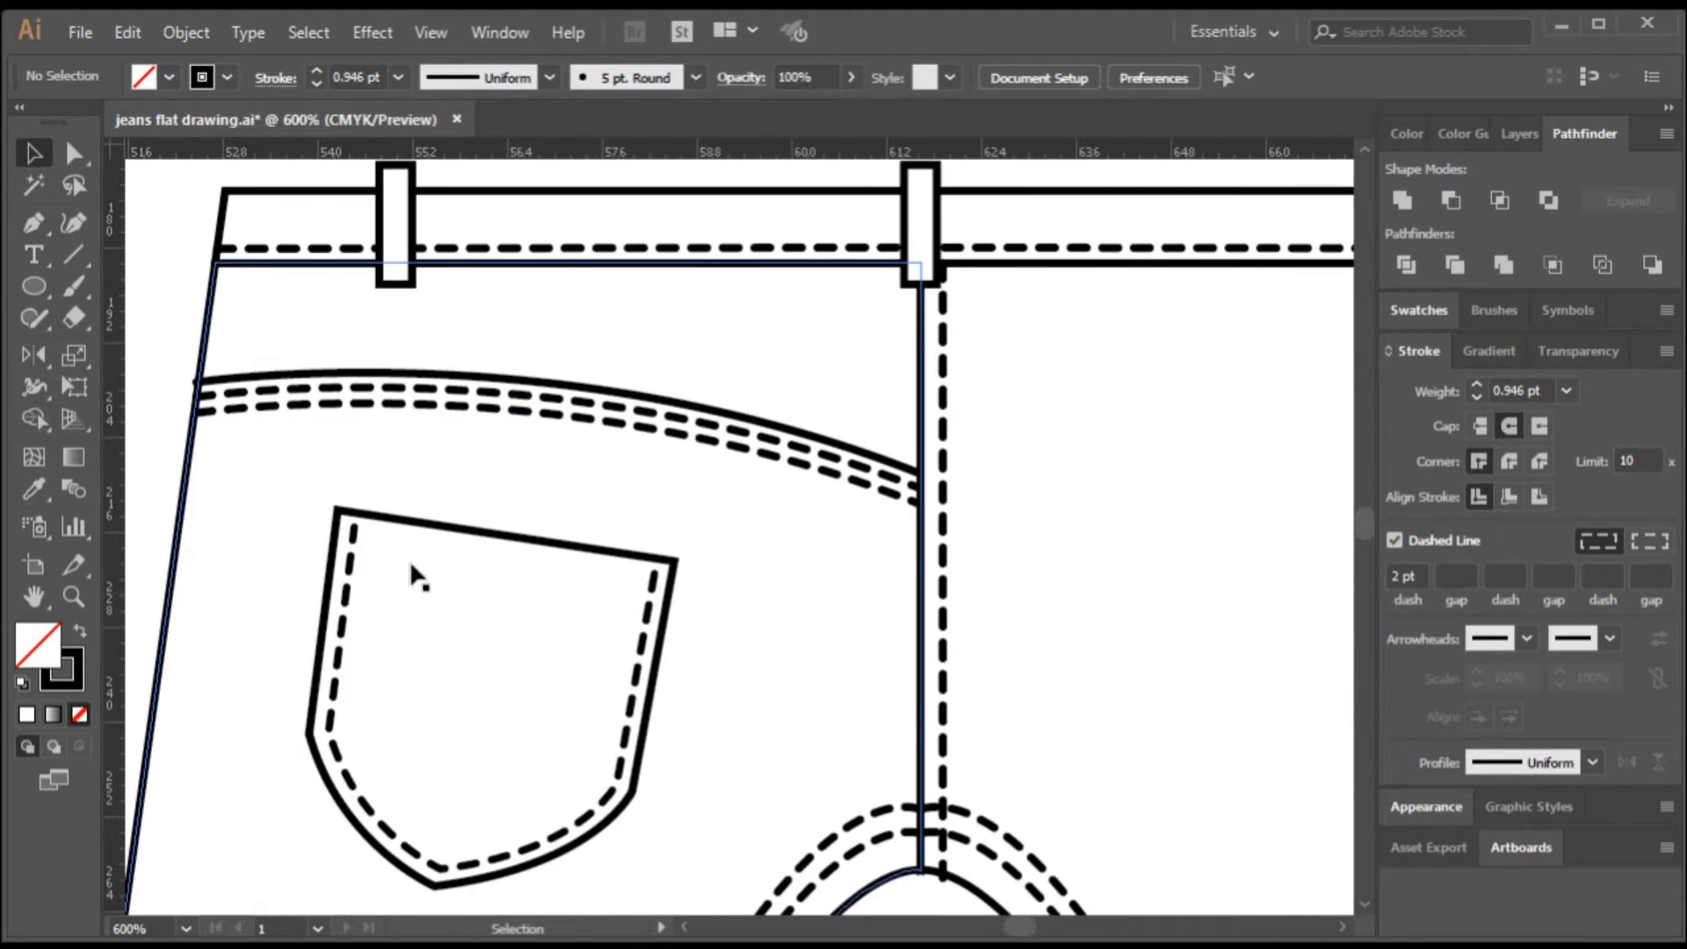
click(75, 255)
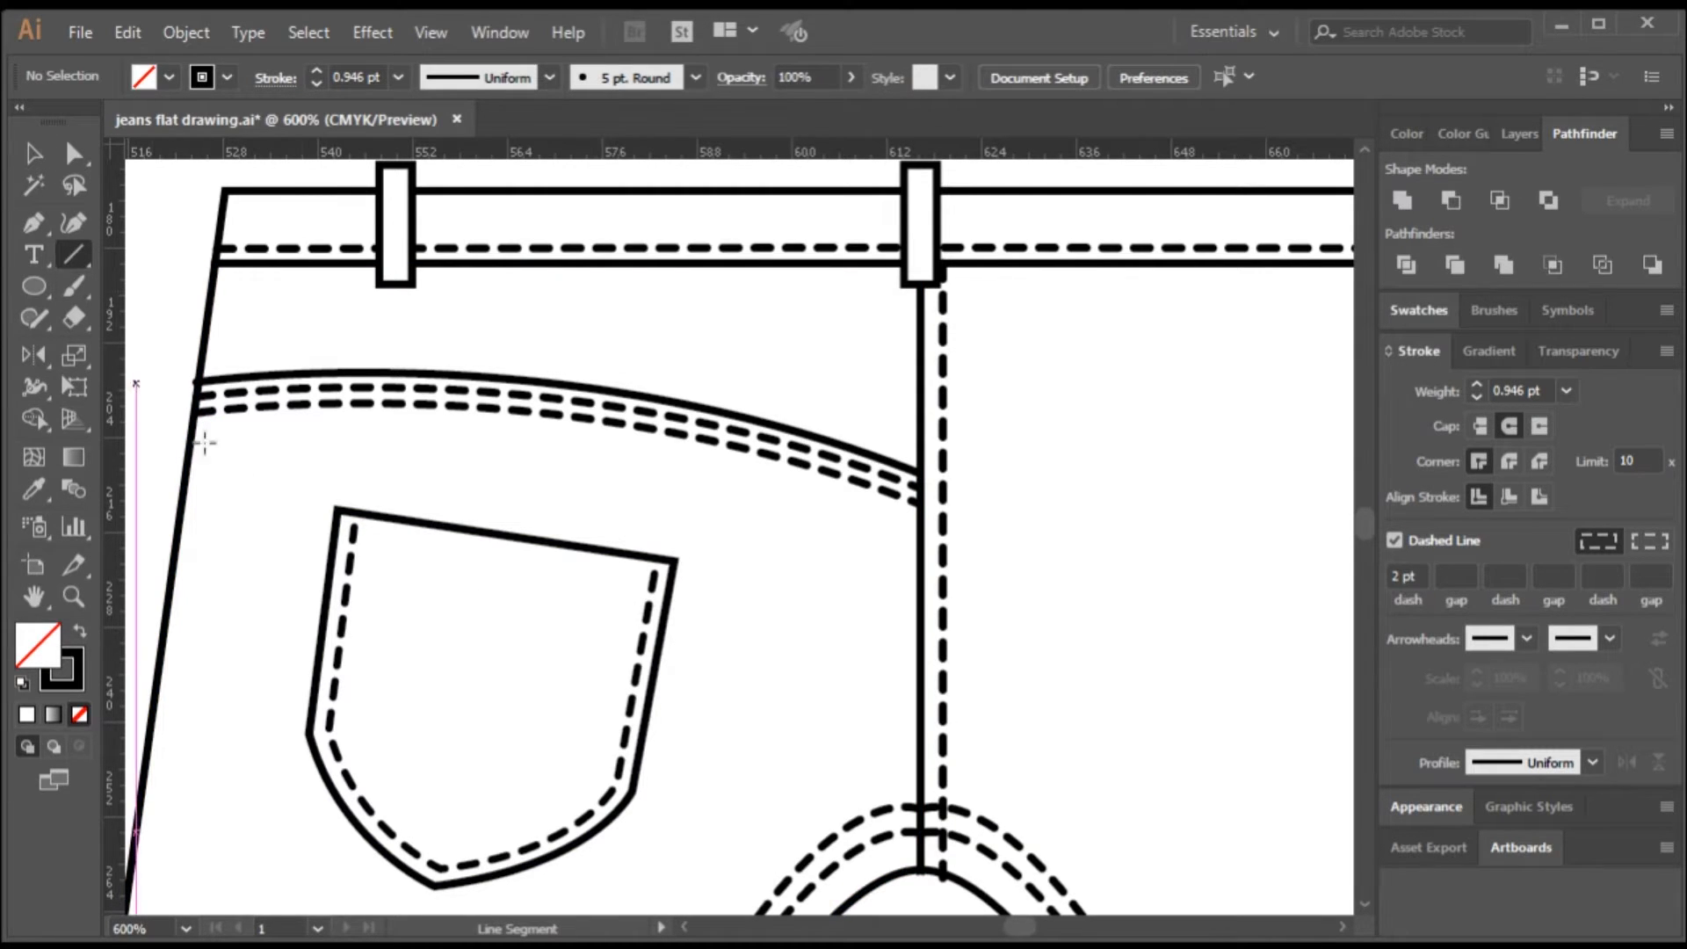
click(395, 560)
click(888, 612)
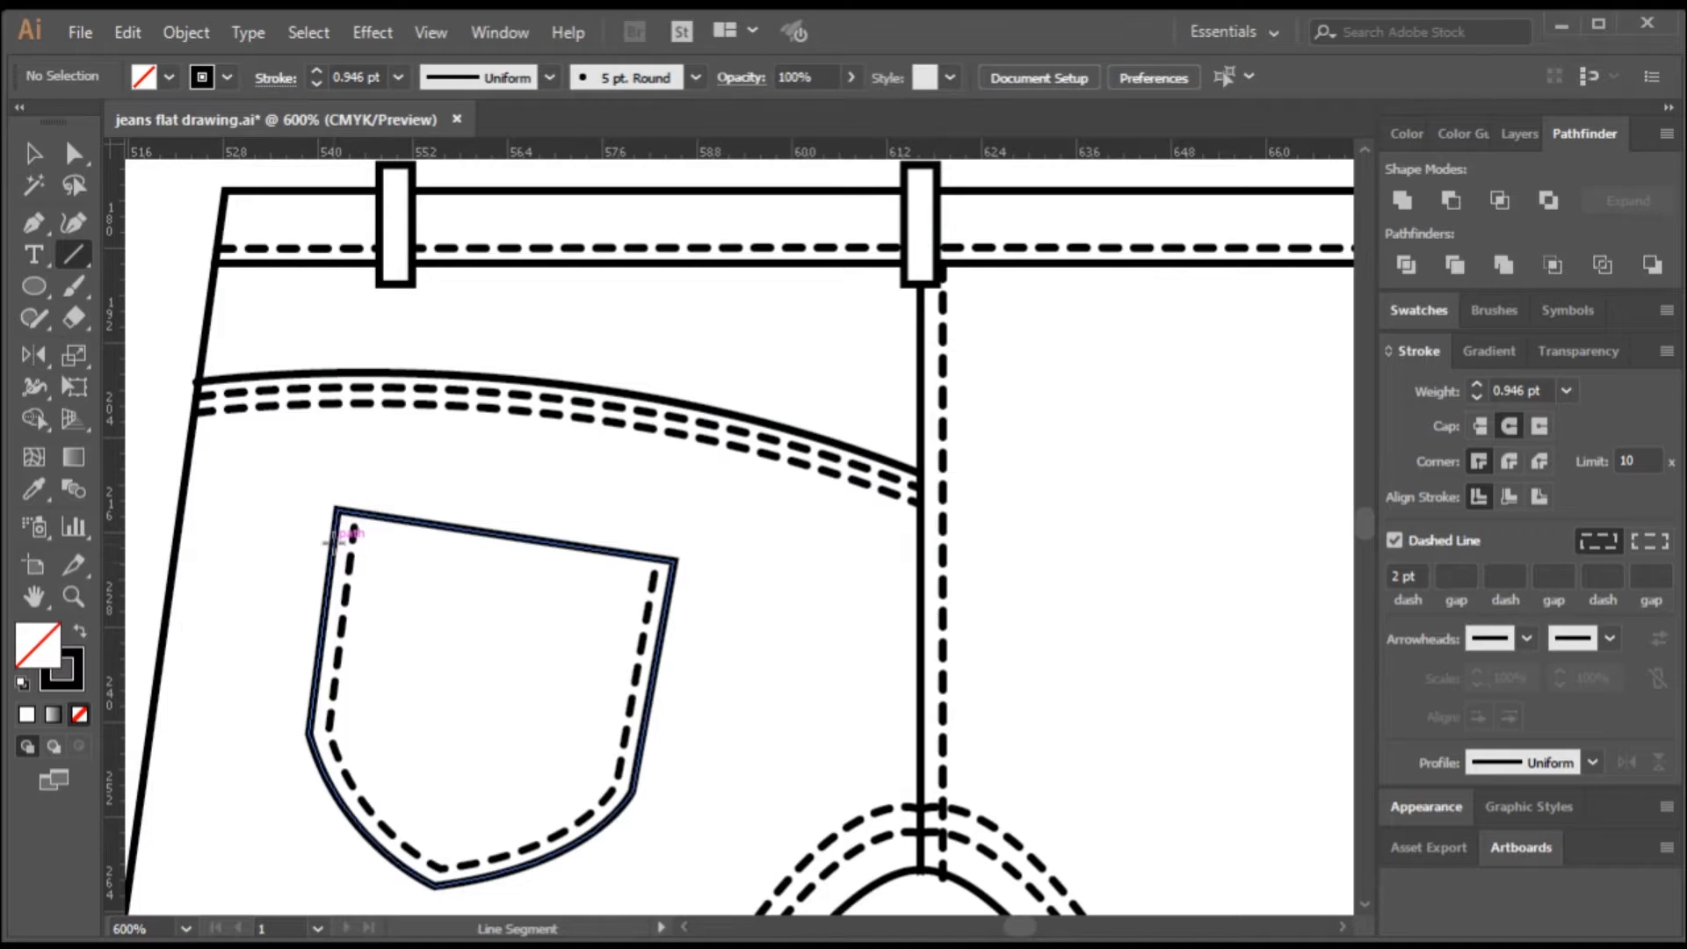
drag(336, 542, 670, 595)
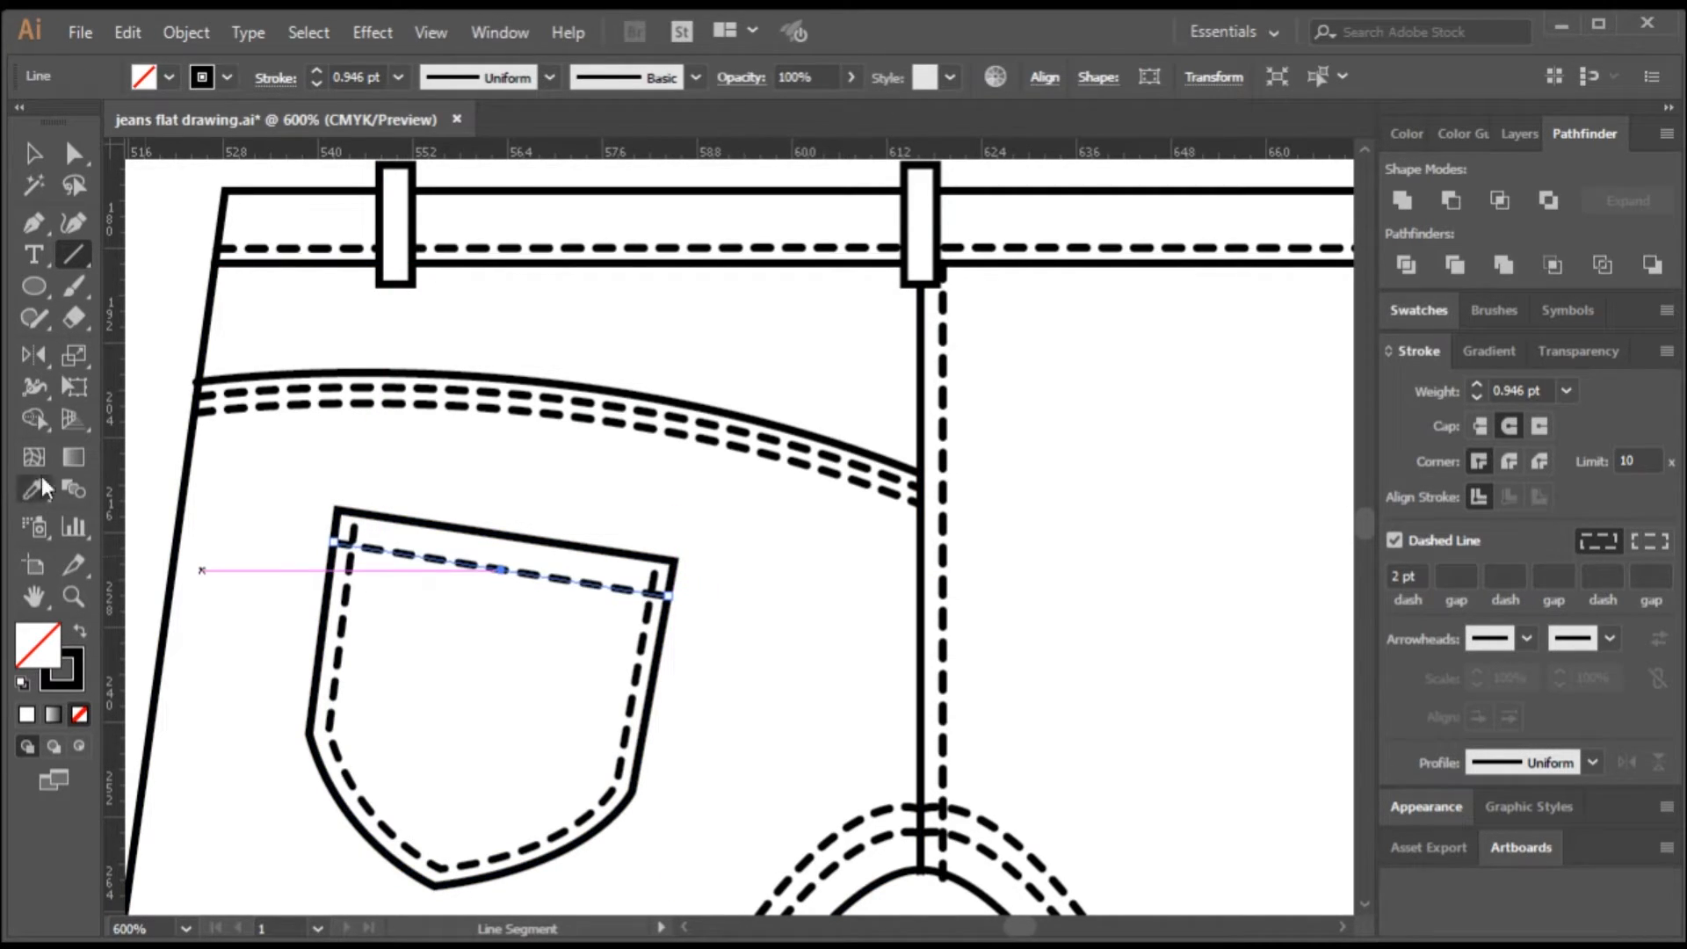
click(34, 153)
- Copy the dashed pocket hem line just below itself and make the upper line solid
scroll(328, 449, up, 2)
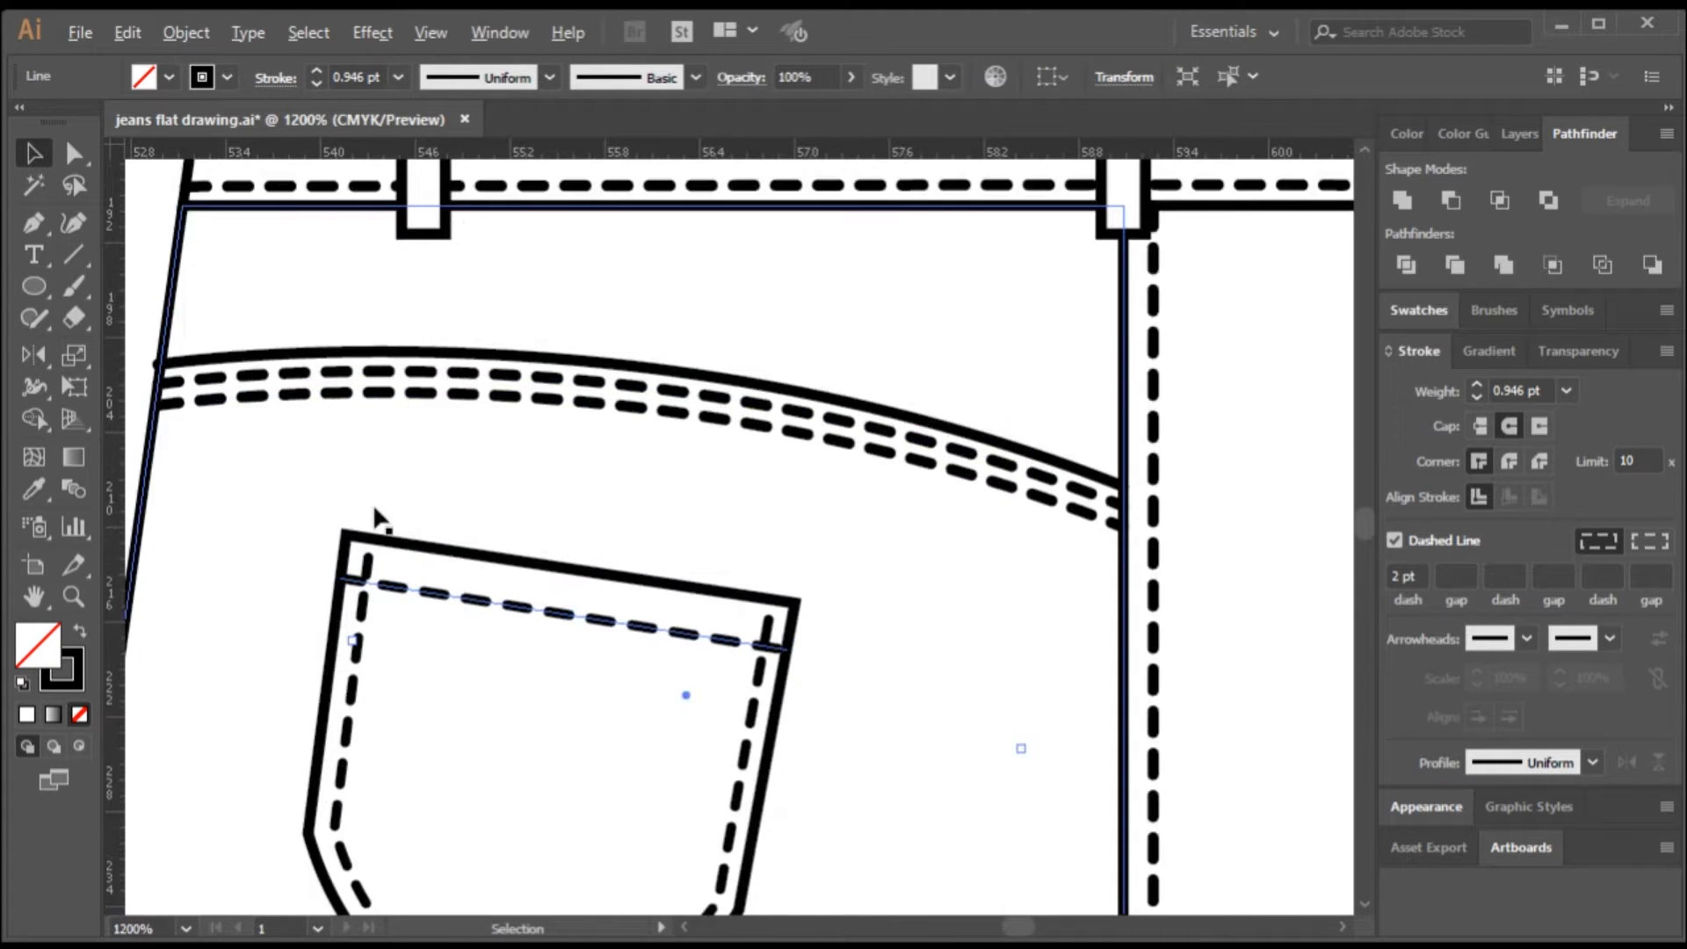
drag(504, 673, 572, 700)
click(569, 681)
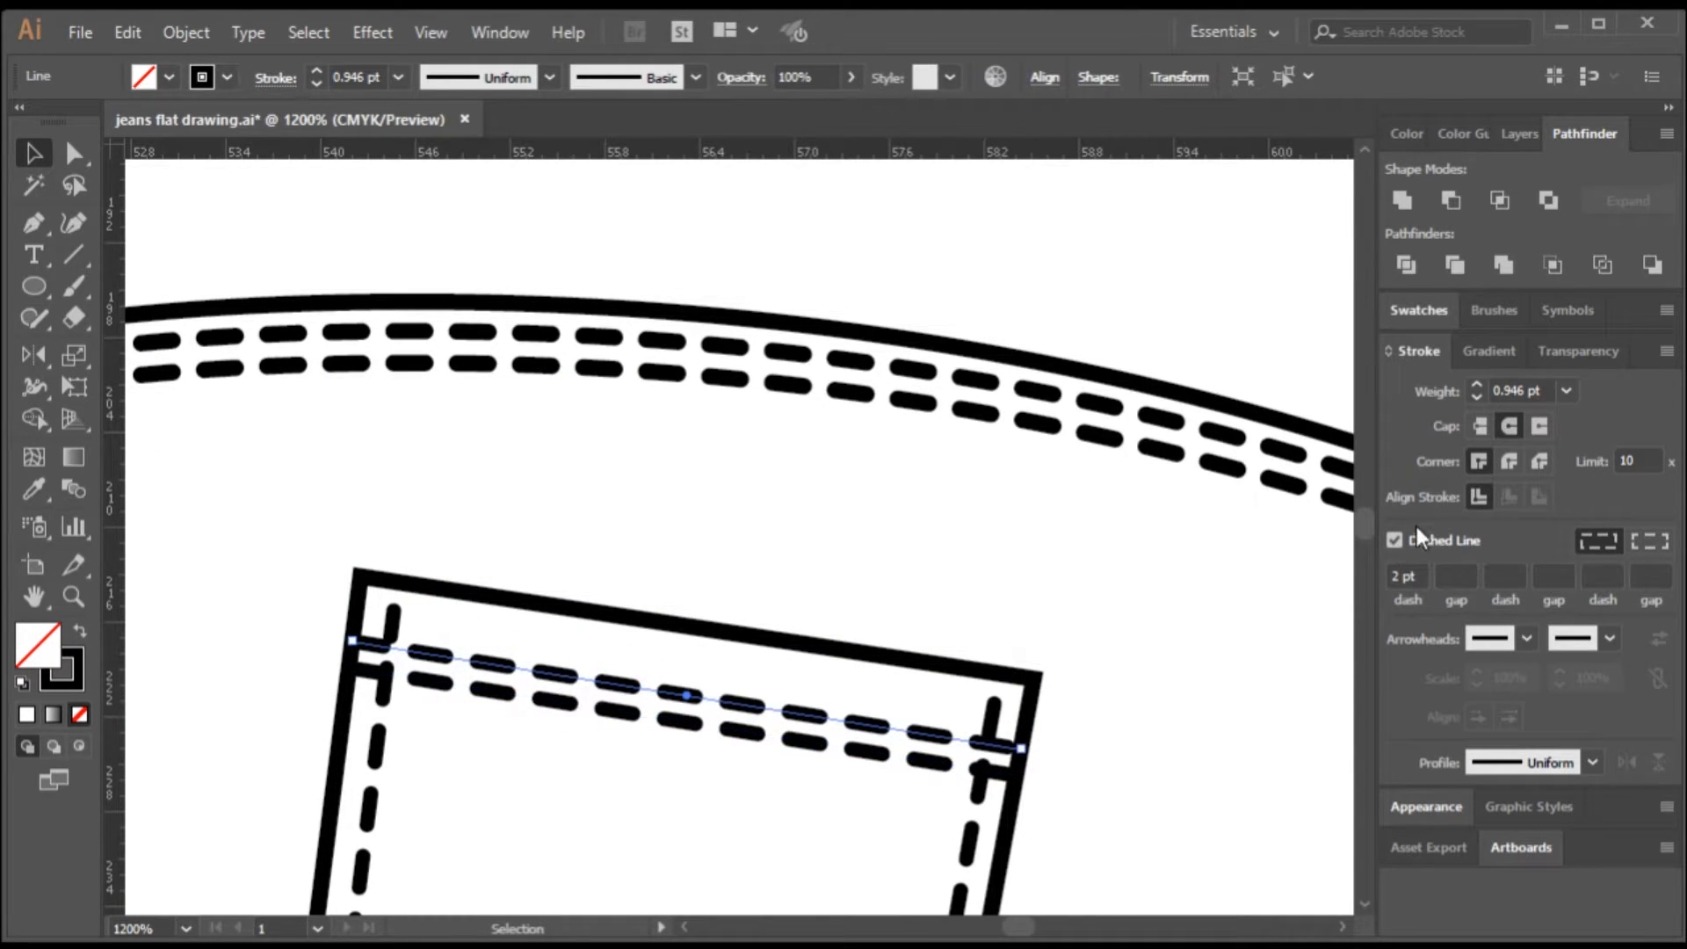
click(1395, 540)
scroll(678, 595, down, 1)
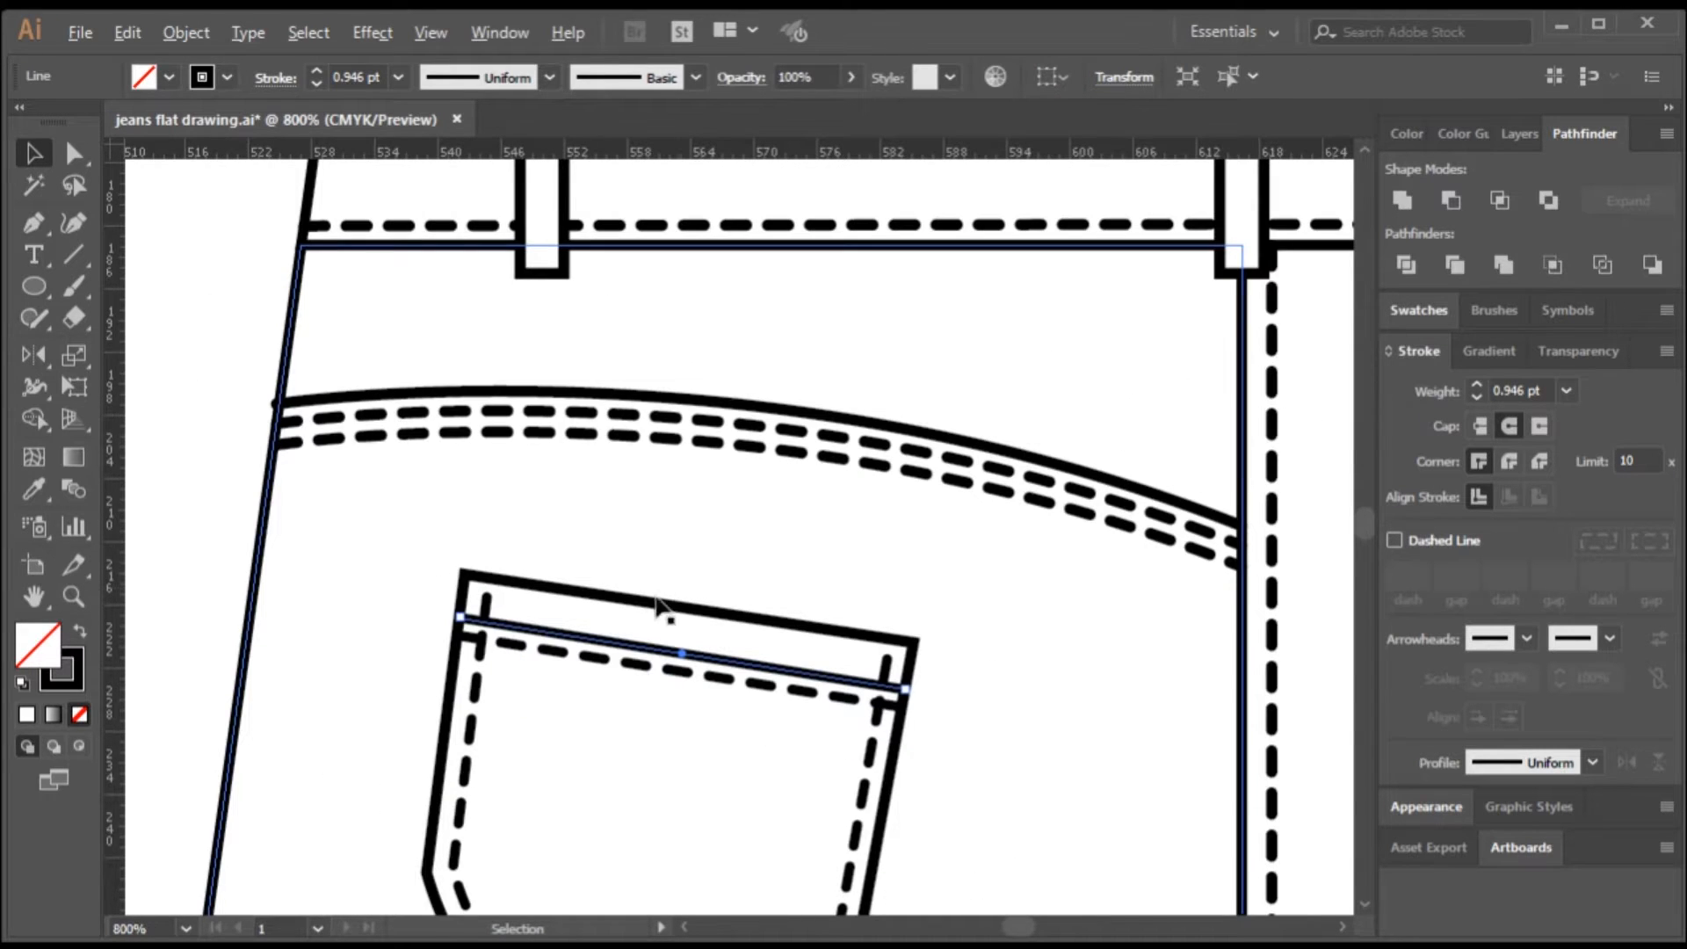
scroll(463, 584, down, 2)
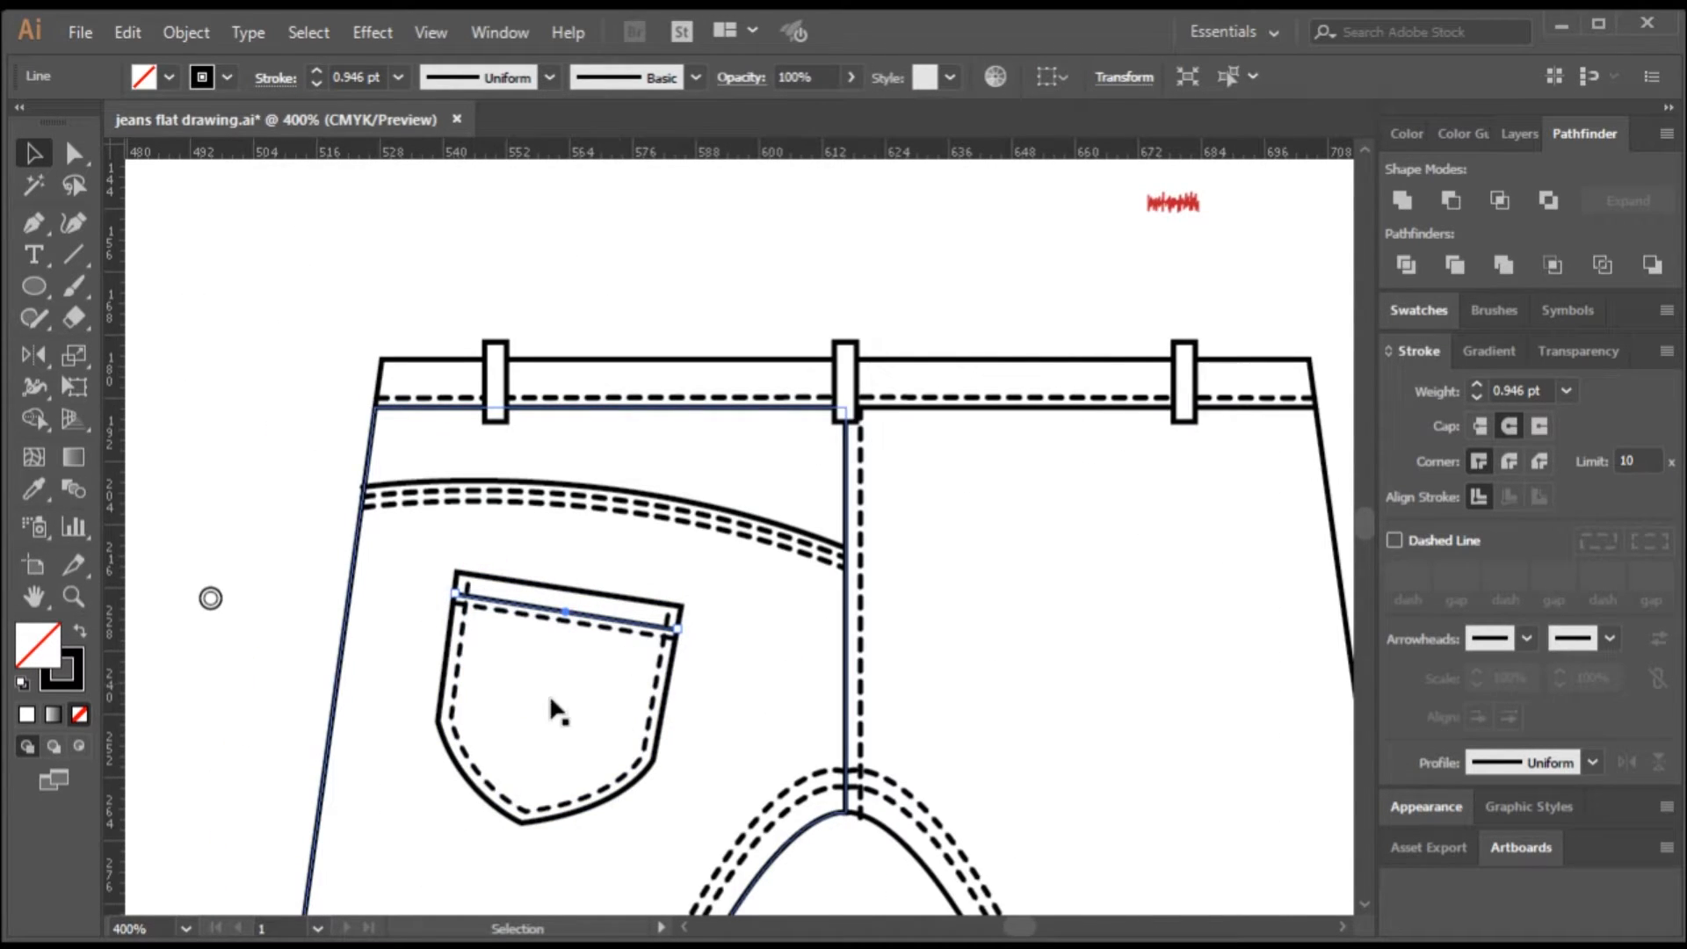
- Start a decorative Pen curve at the pocket's outer side edge, bending down to about X 559.8 pt, Y 248.0 pt
scroll(527, 730, up, 1)
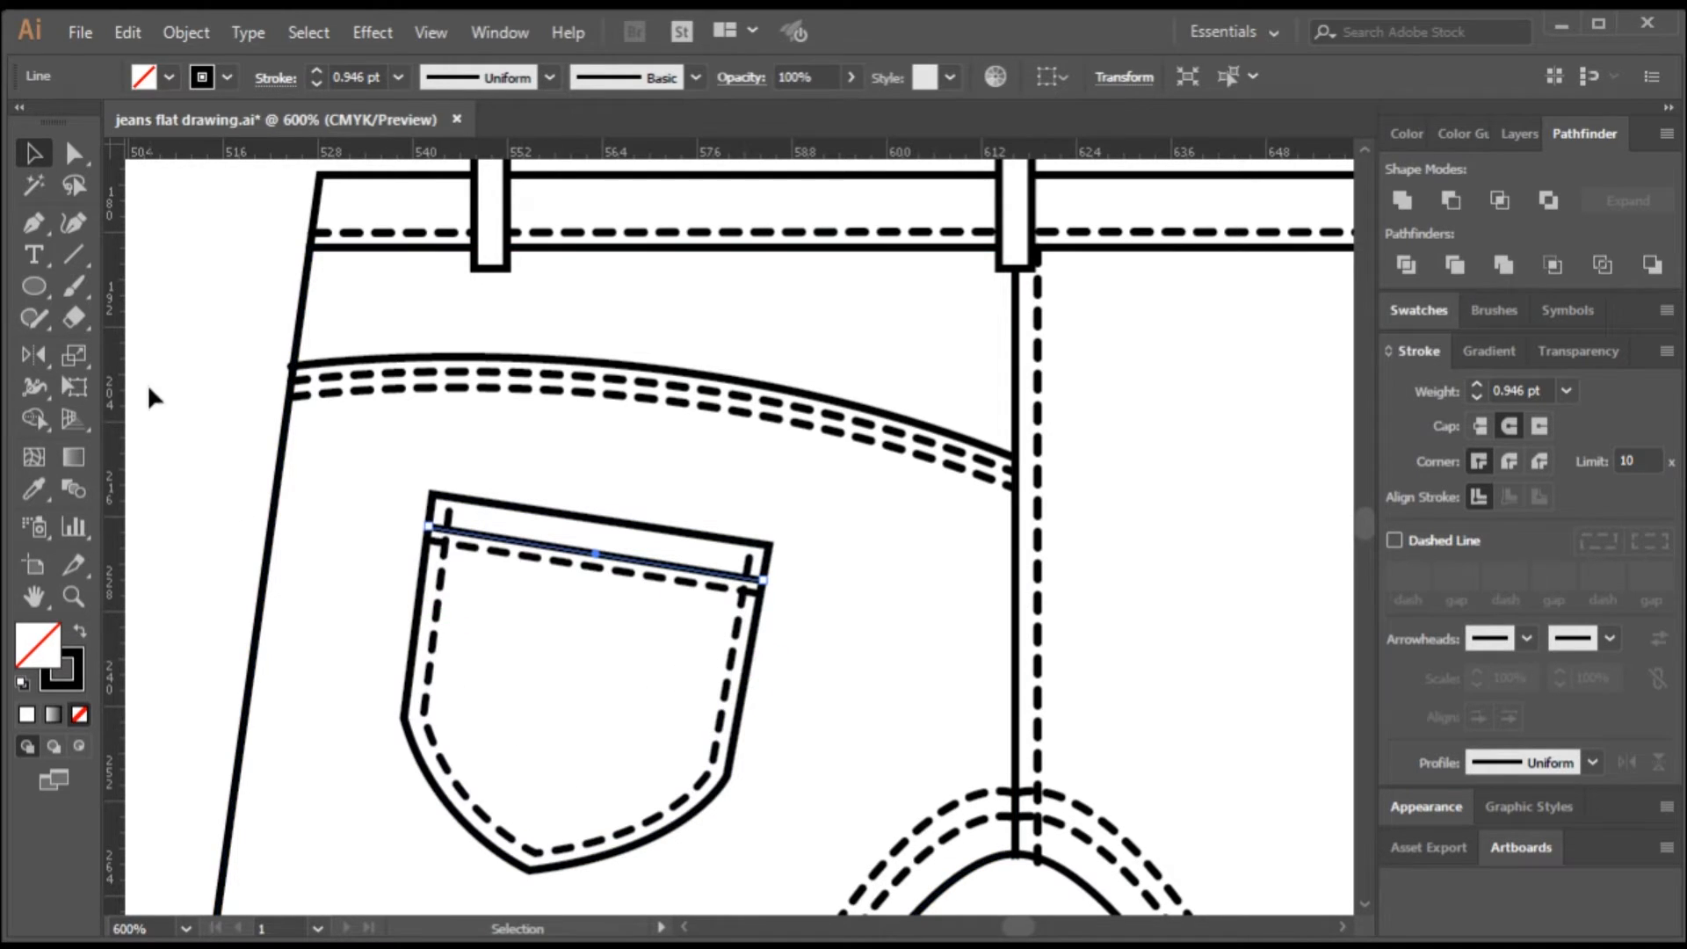
click(65, 223)
click(35, 226)
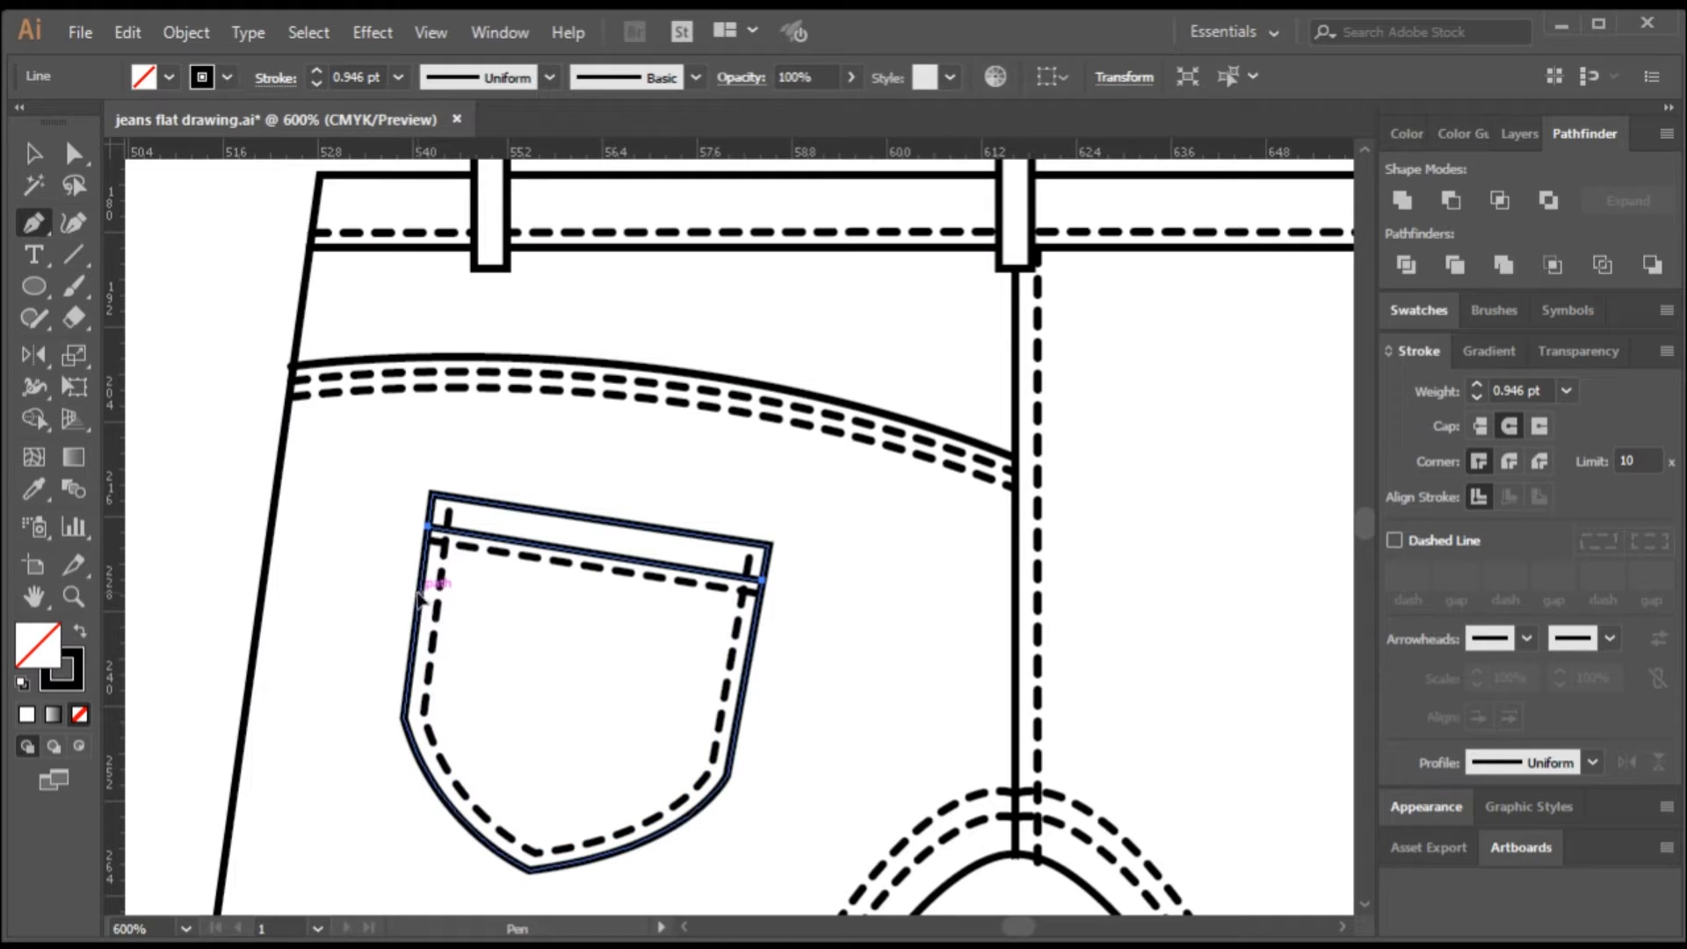
click(420, 595)
drag(571, 770, 558, 857)
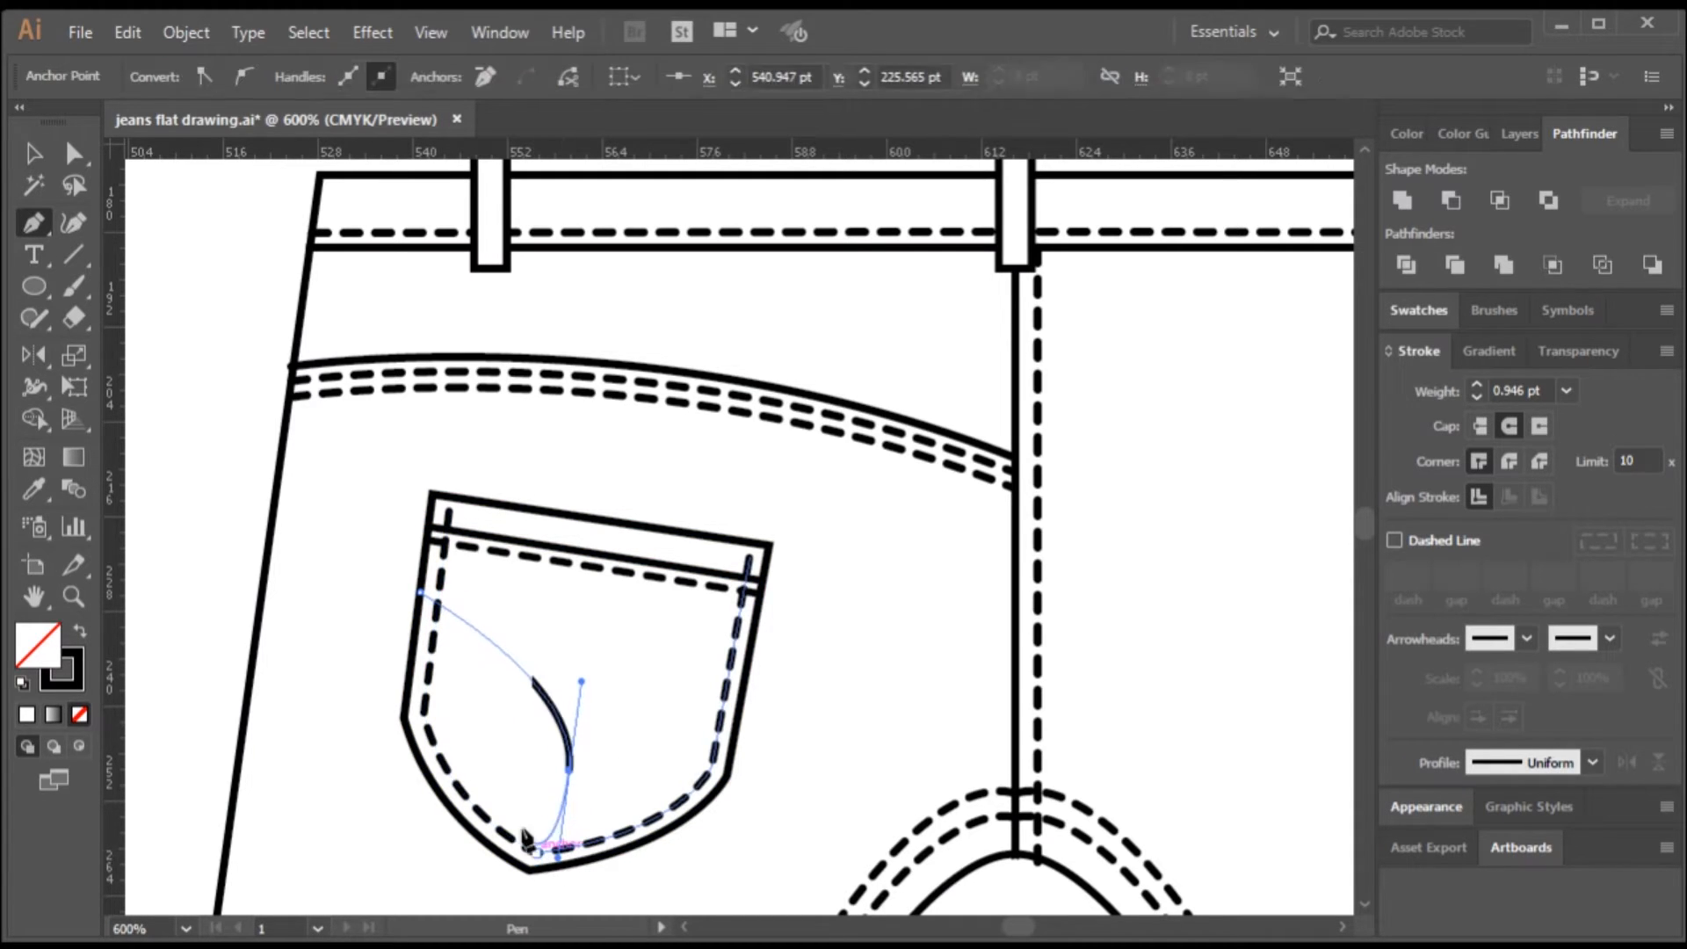
drag(596, 682, 601, 675)
drag(614, 670, 737, 632)
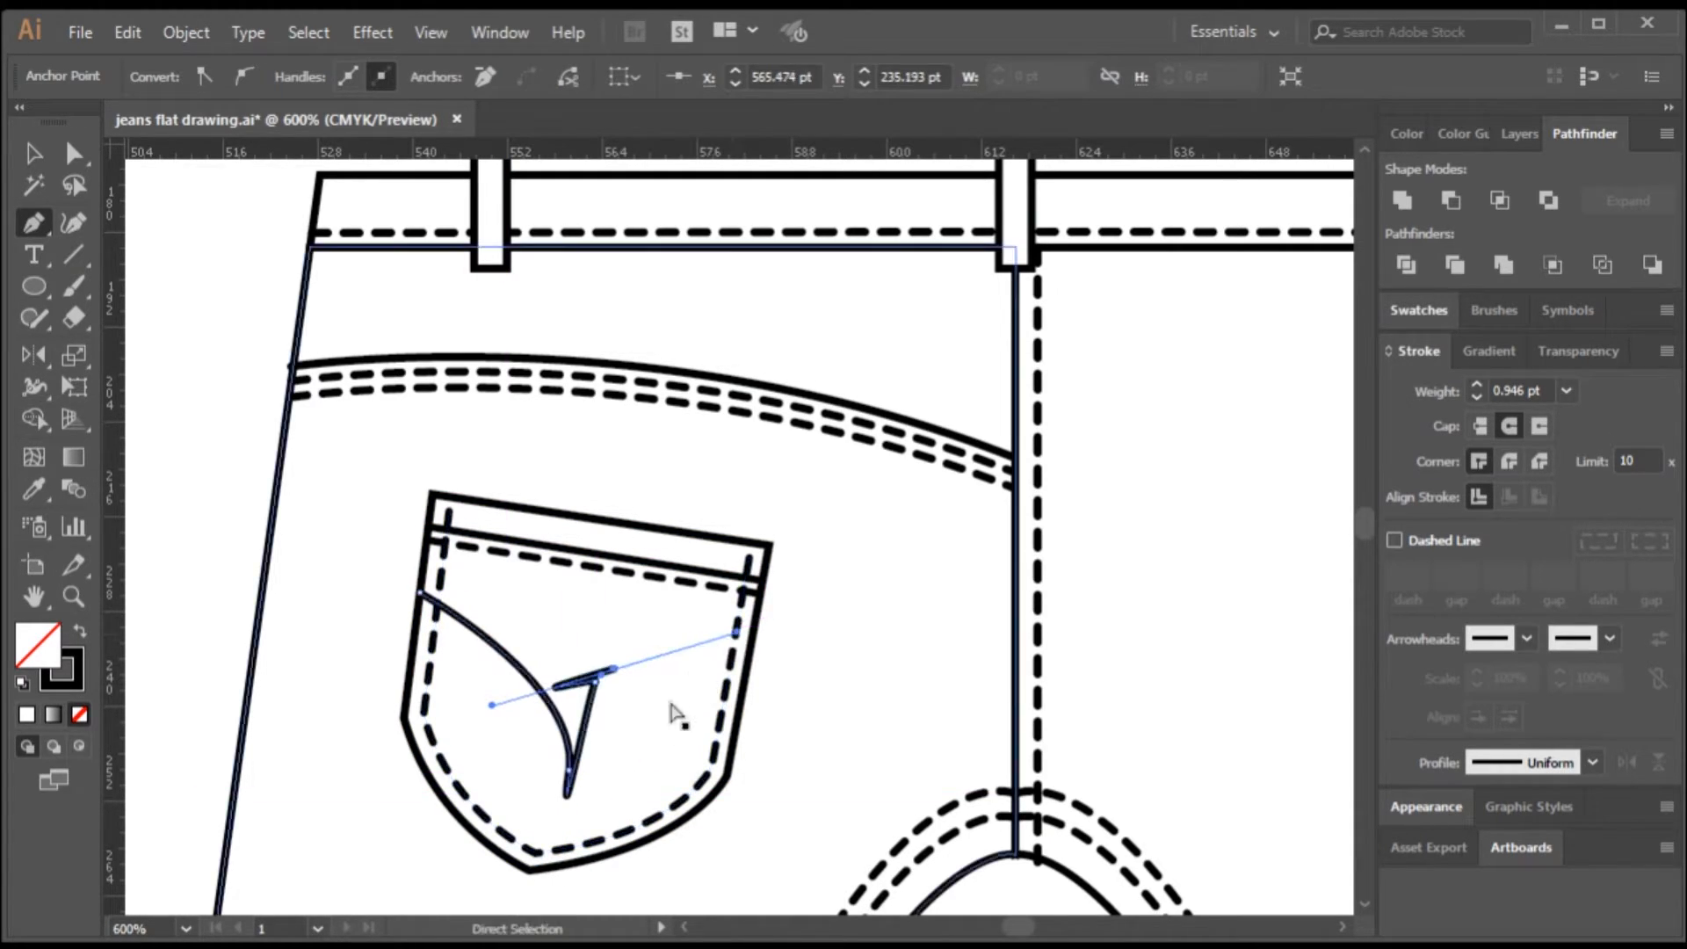
key(ctrl+z)
key(ctrl+z)
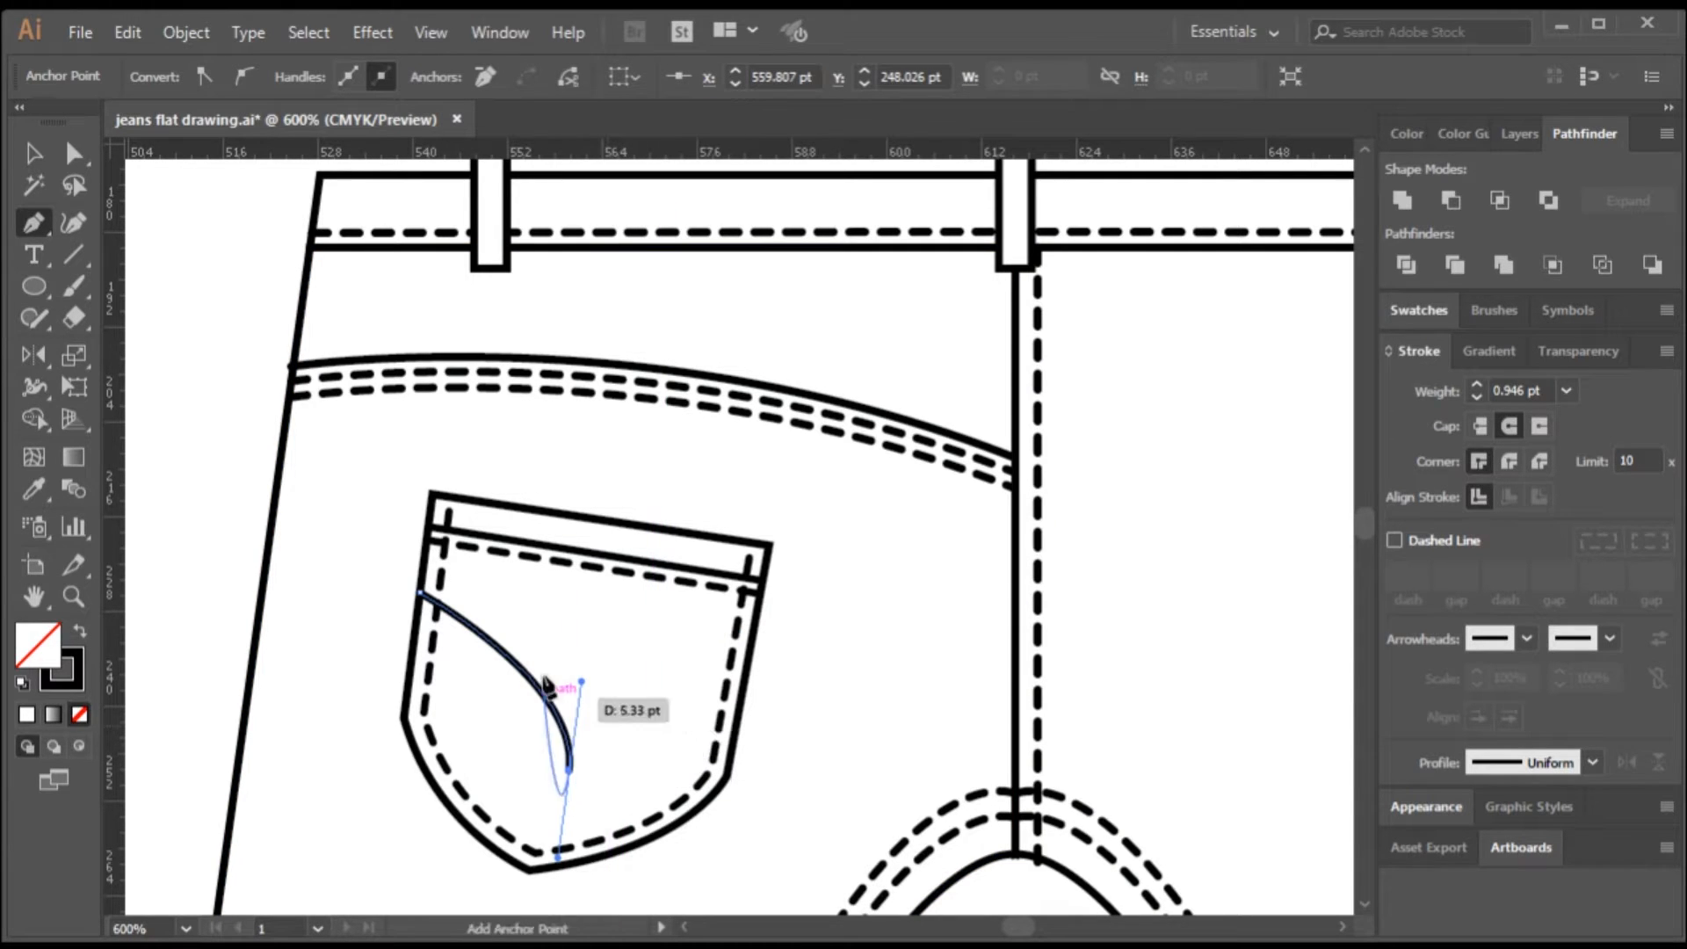
- Continue the decorative curve as a loop crossing itself, ending at the pocket's inner side edge at about X 582.4 pt, Y 234.7 pt
drag(618, 681, 812, 647)
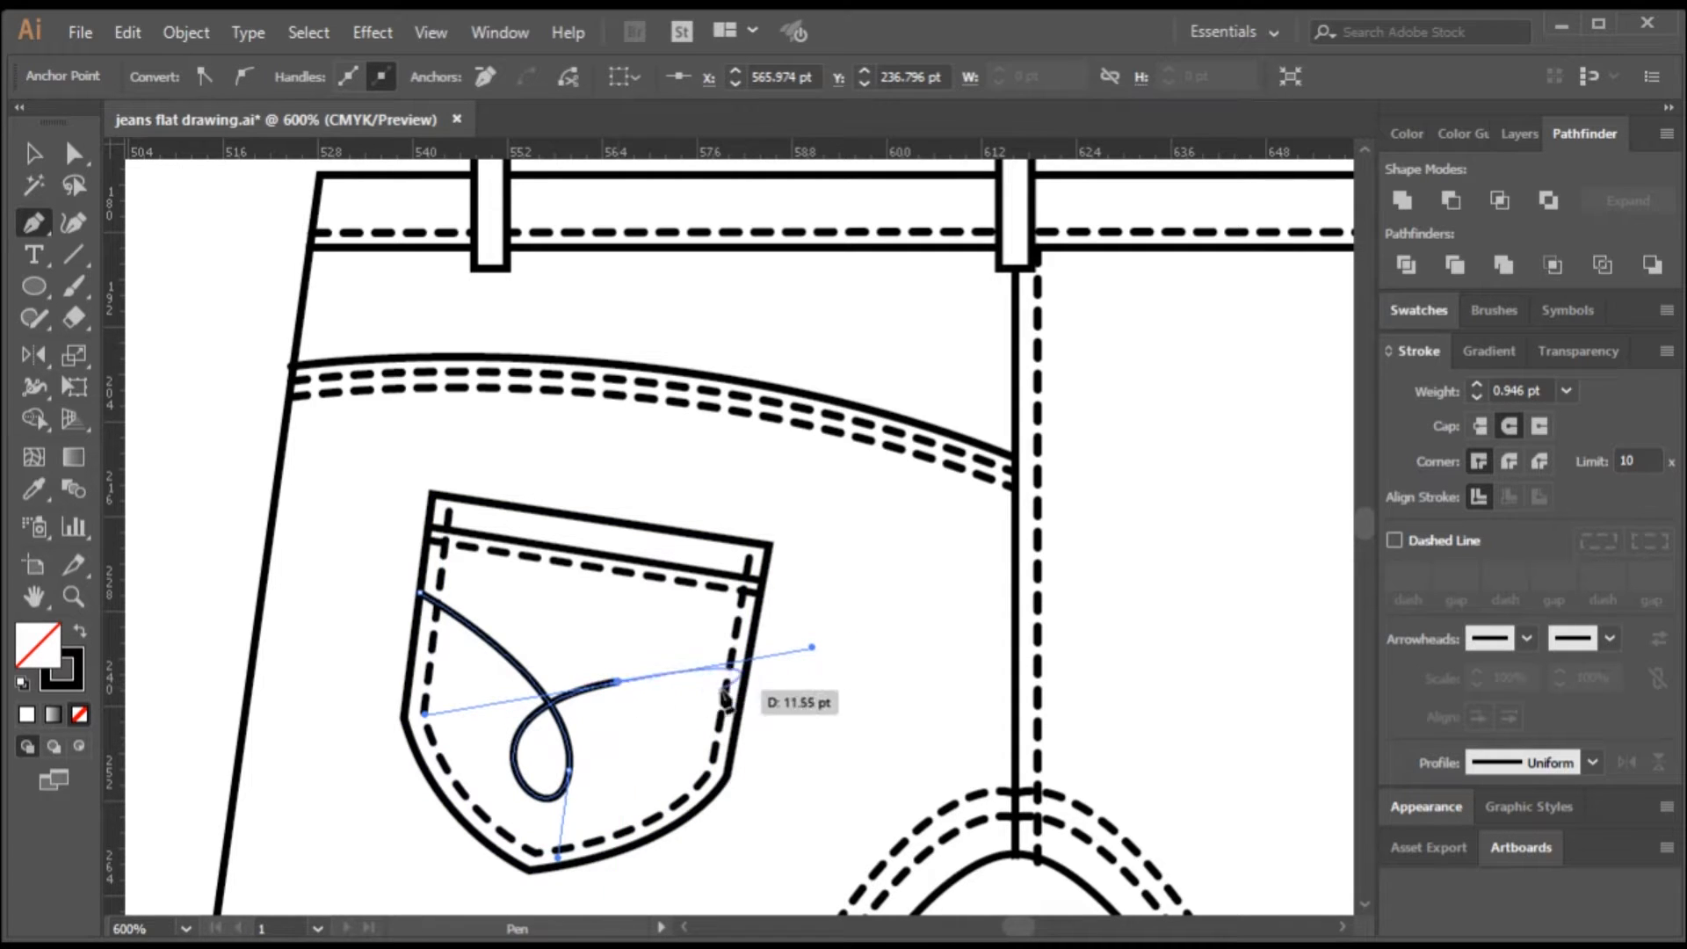
click(618, 681)
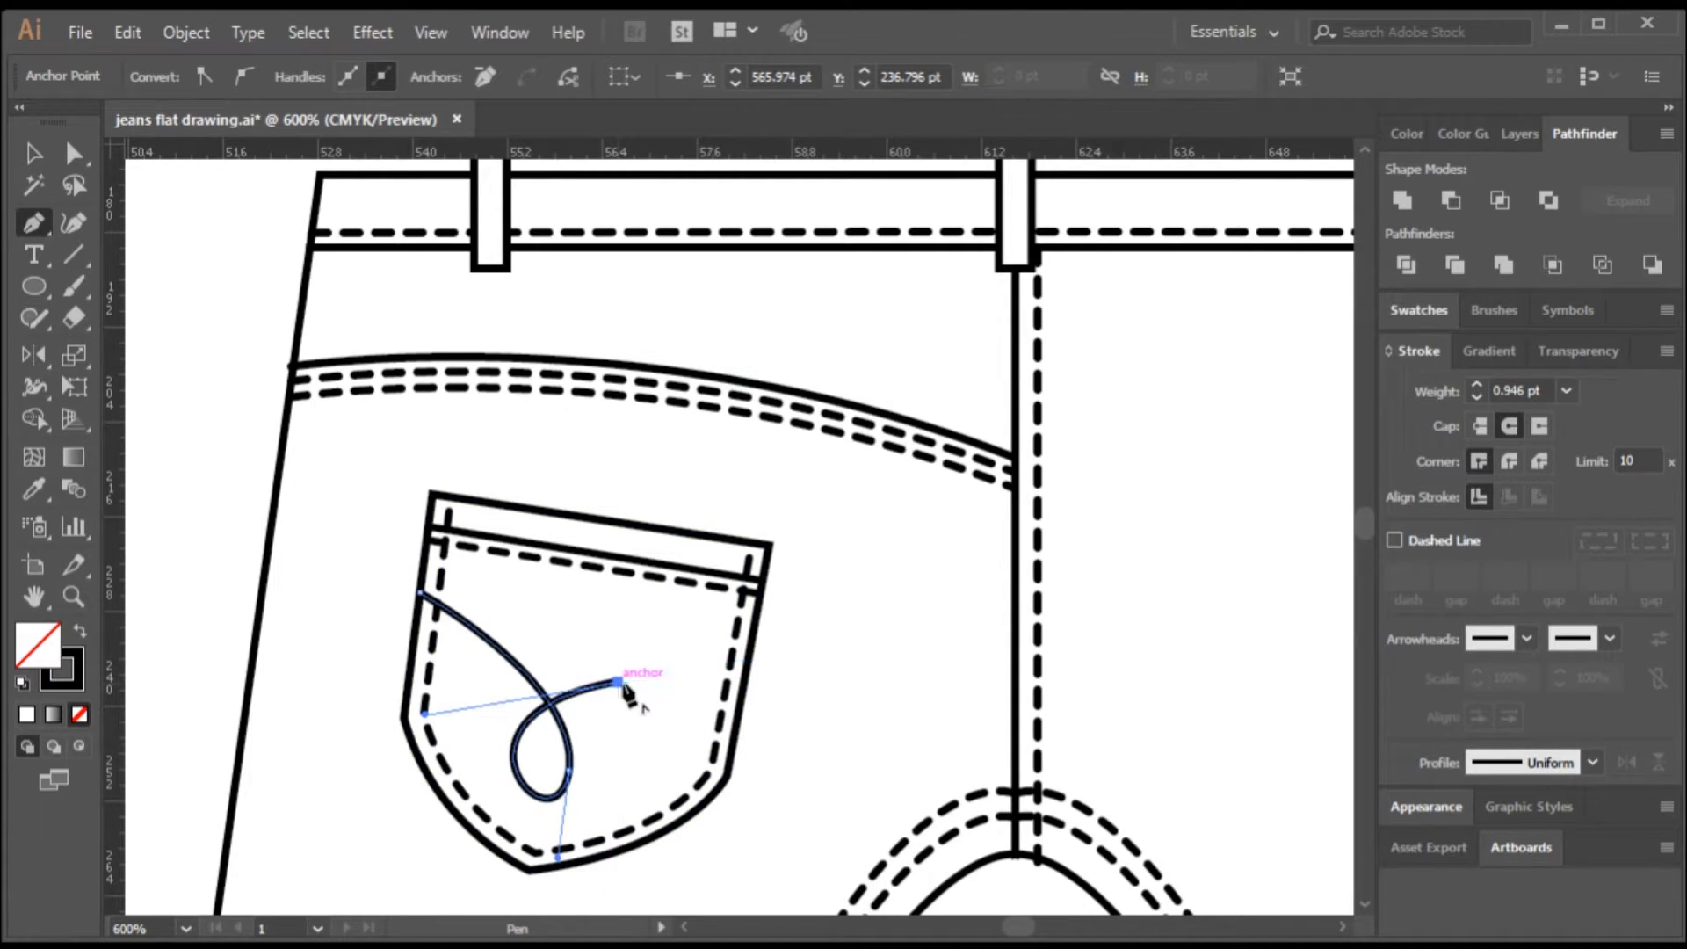
drag(748, 666, 804, 665)
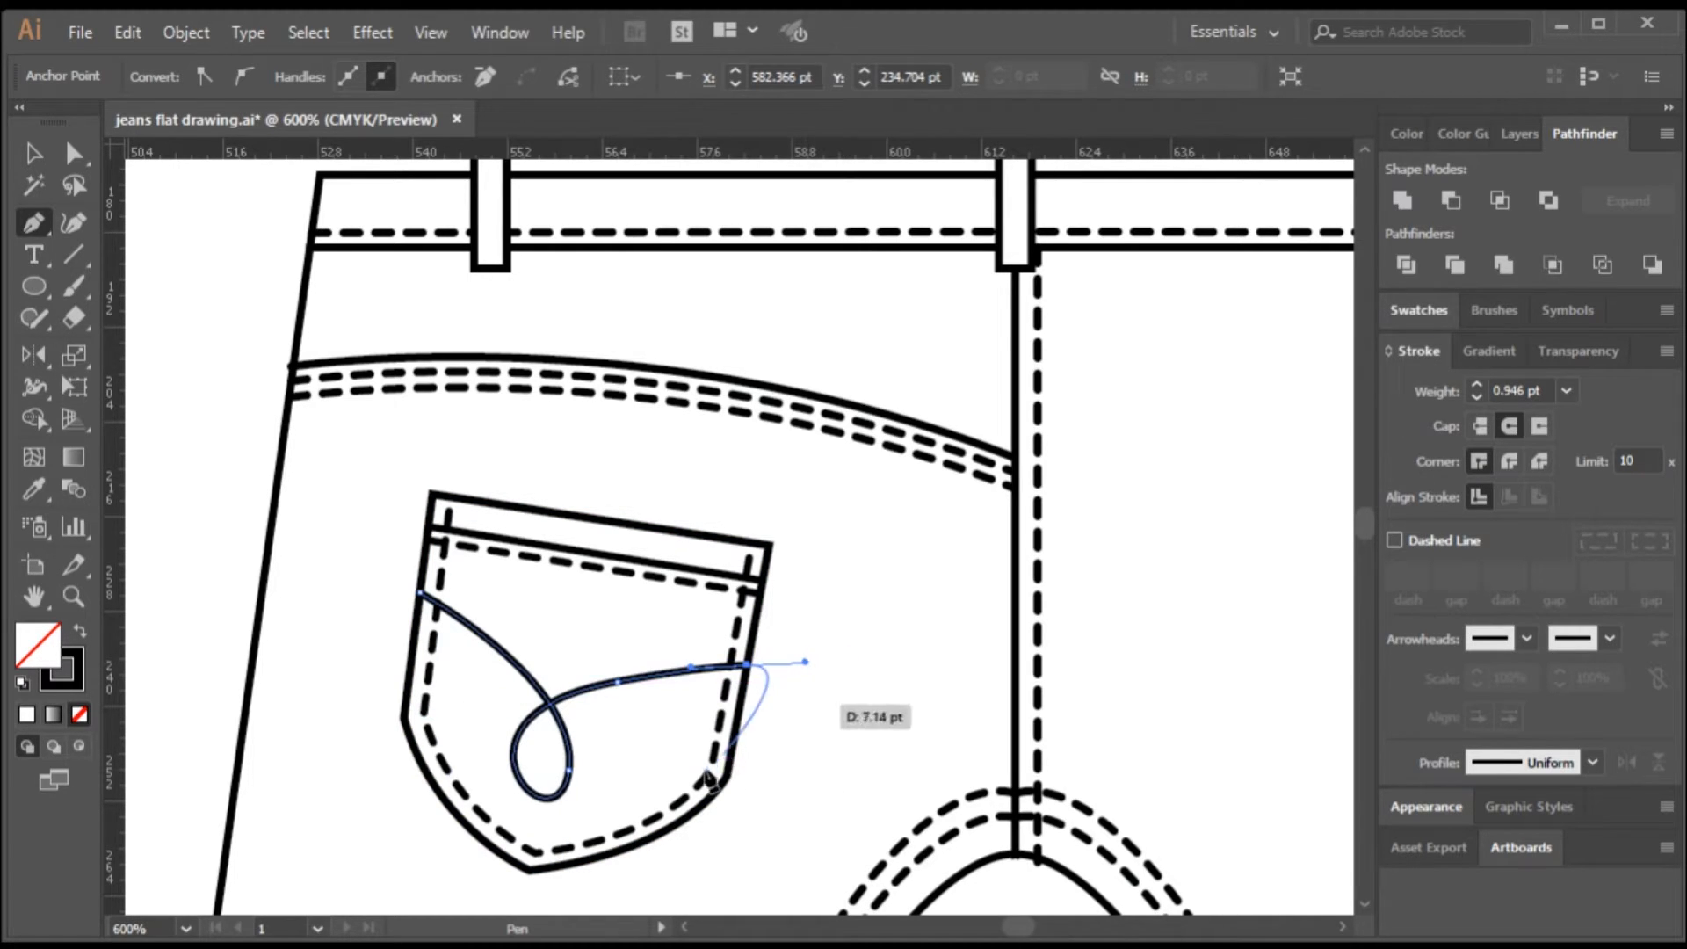
click(33, 155)
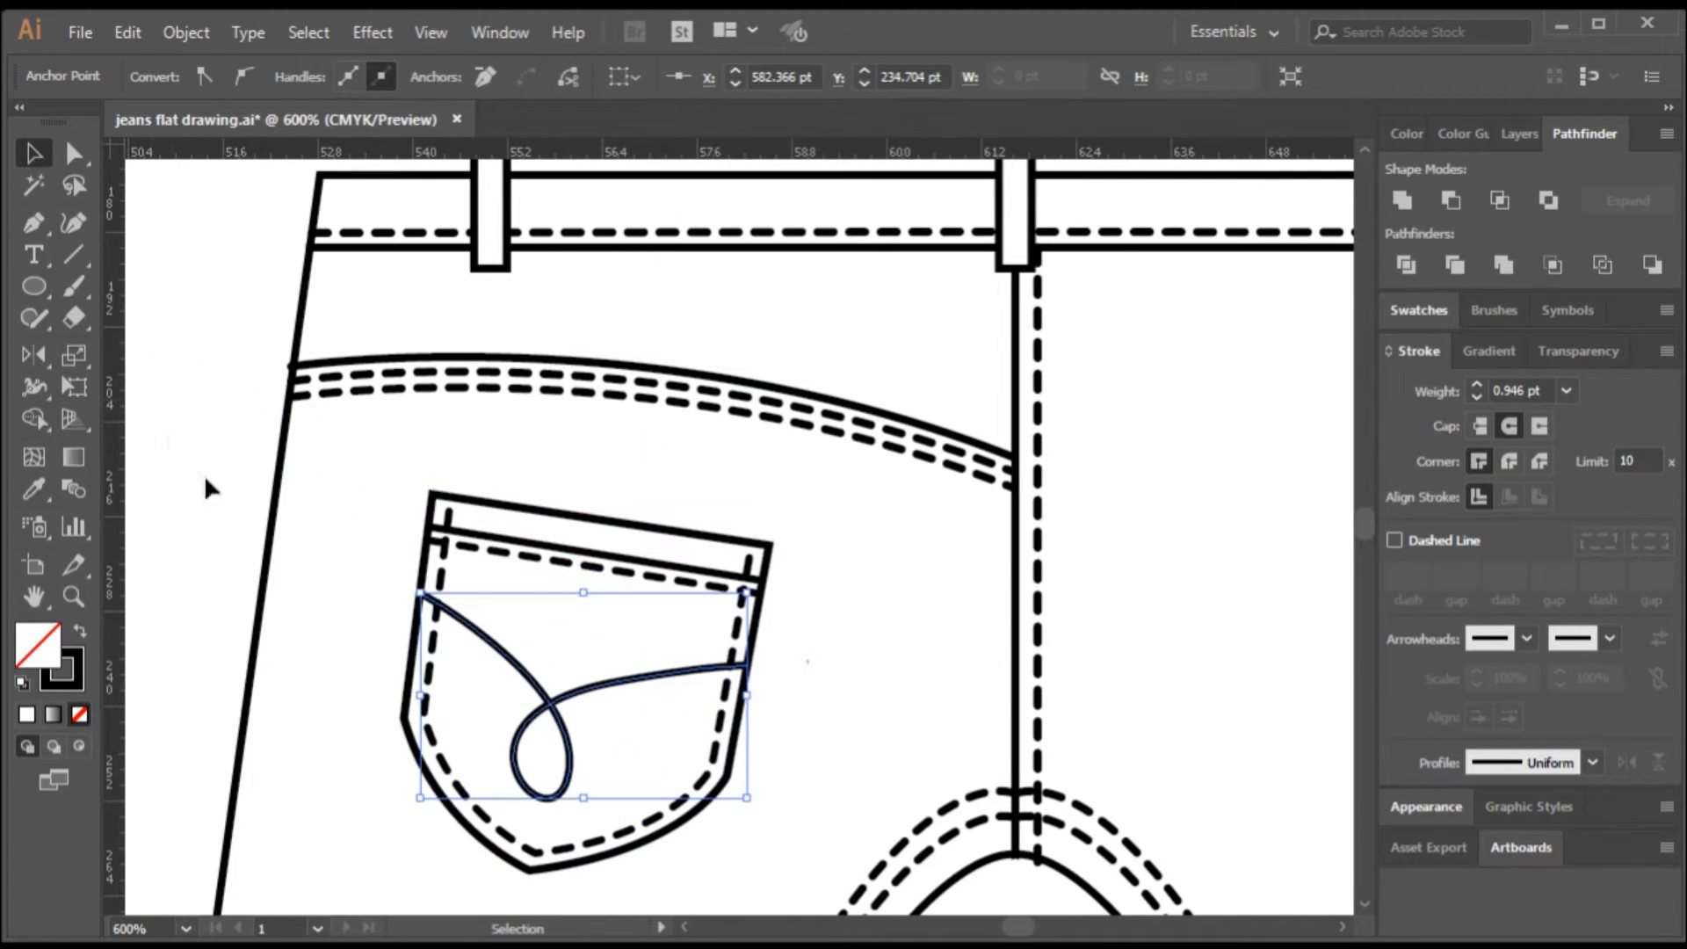
- Turn the decorative loop curve on the pocket into a dashed stitch line with a 2 pt dash
click(573, 758)
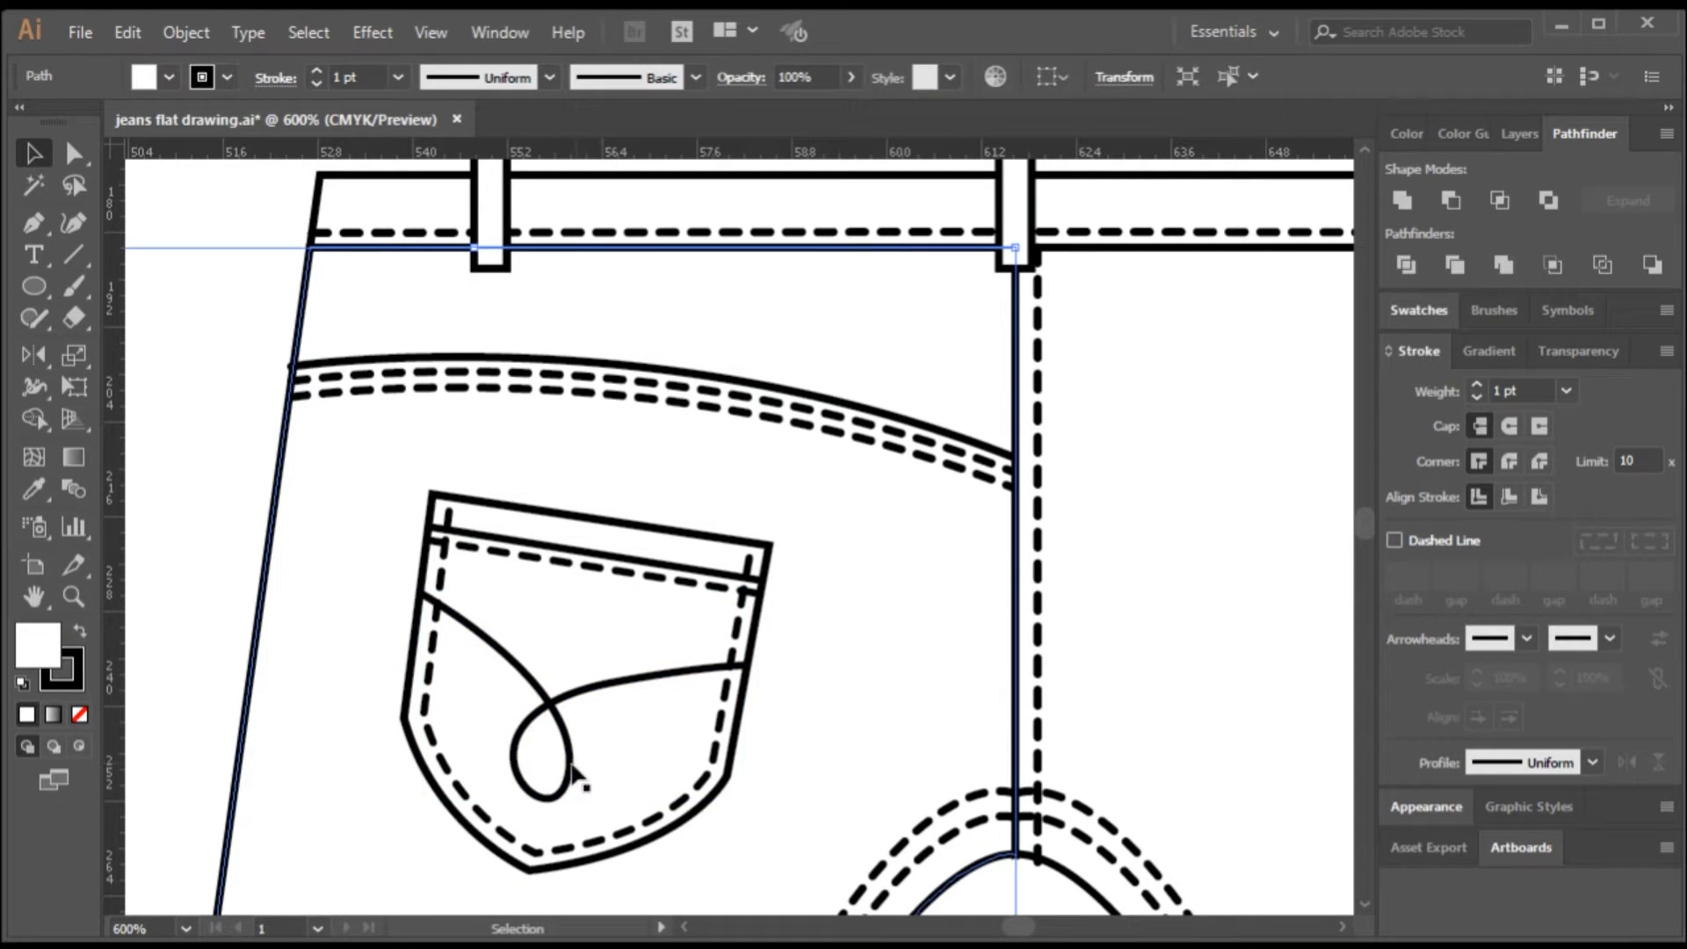
click(573, 762)
scroll(576, 765, up, 2)
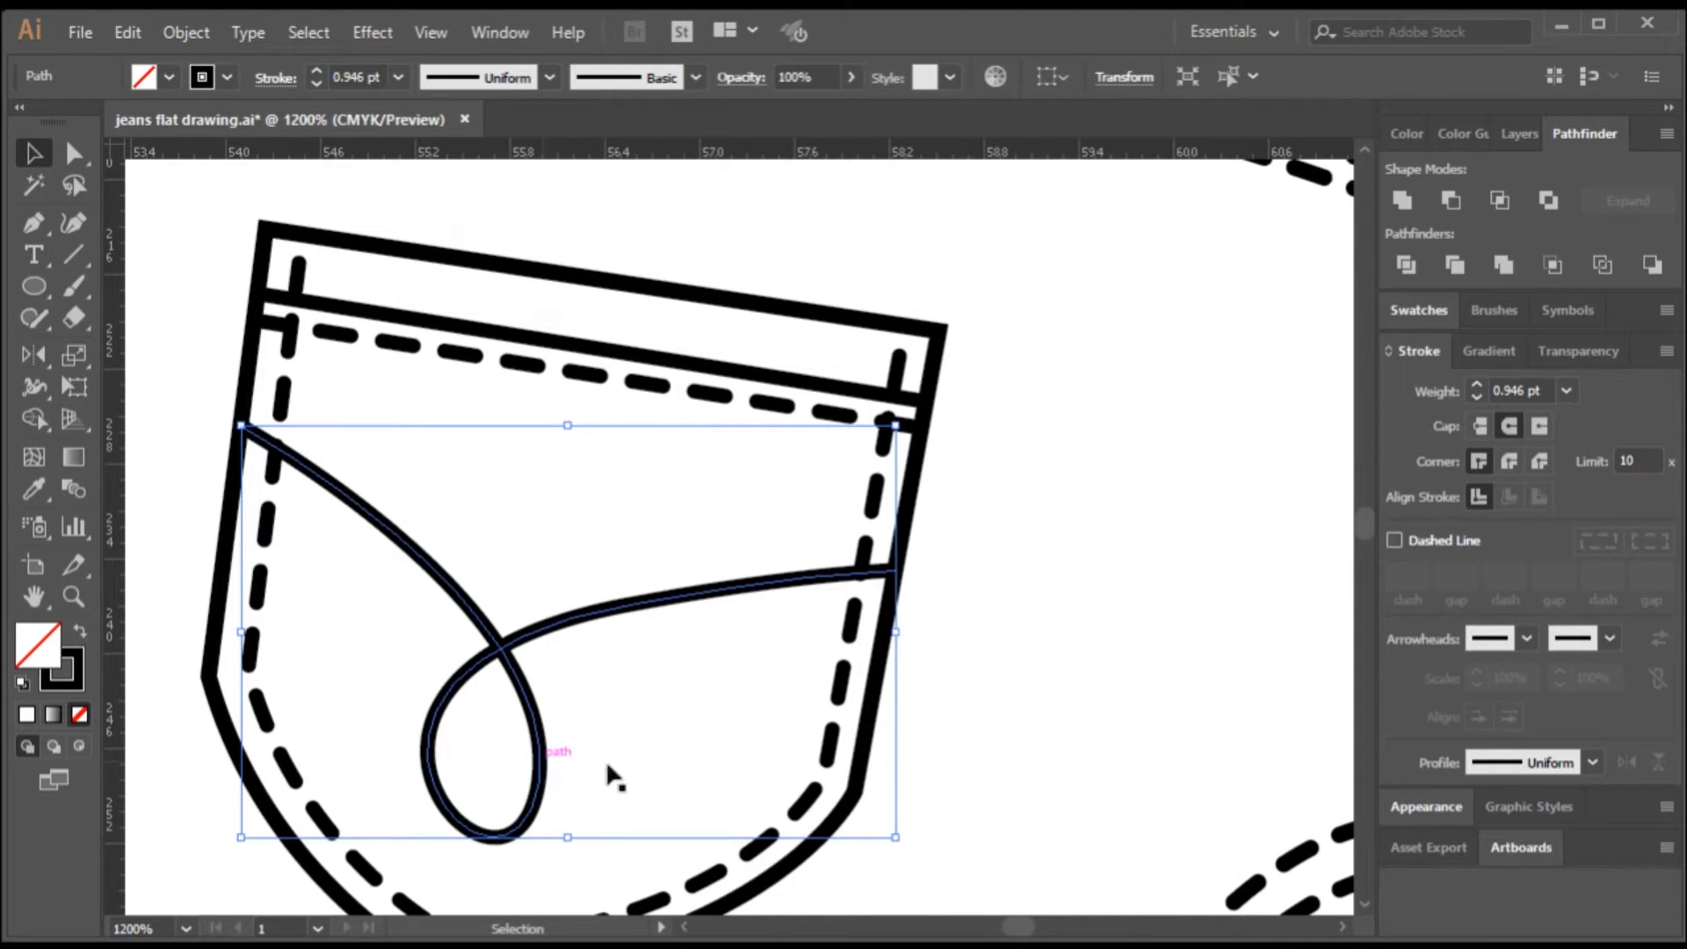
click(1386, 541)
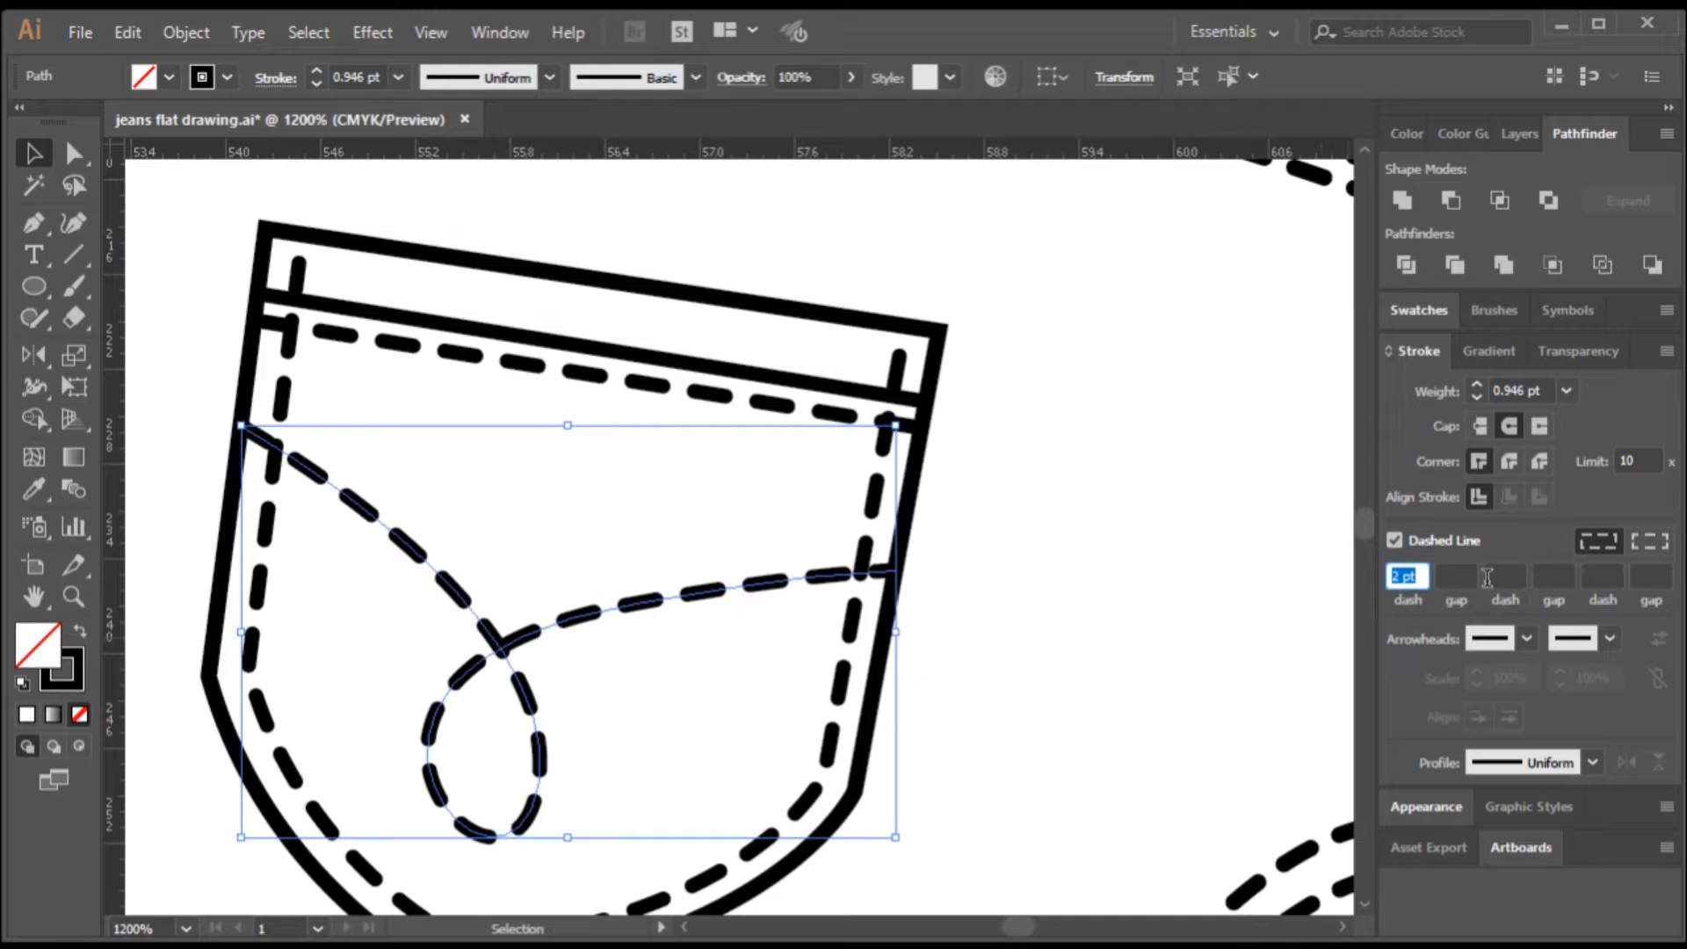
scroll(795, 637, down, 4)
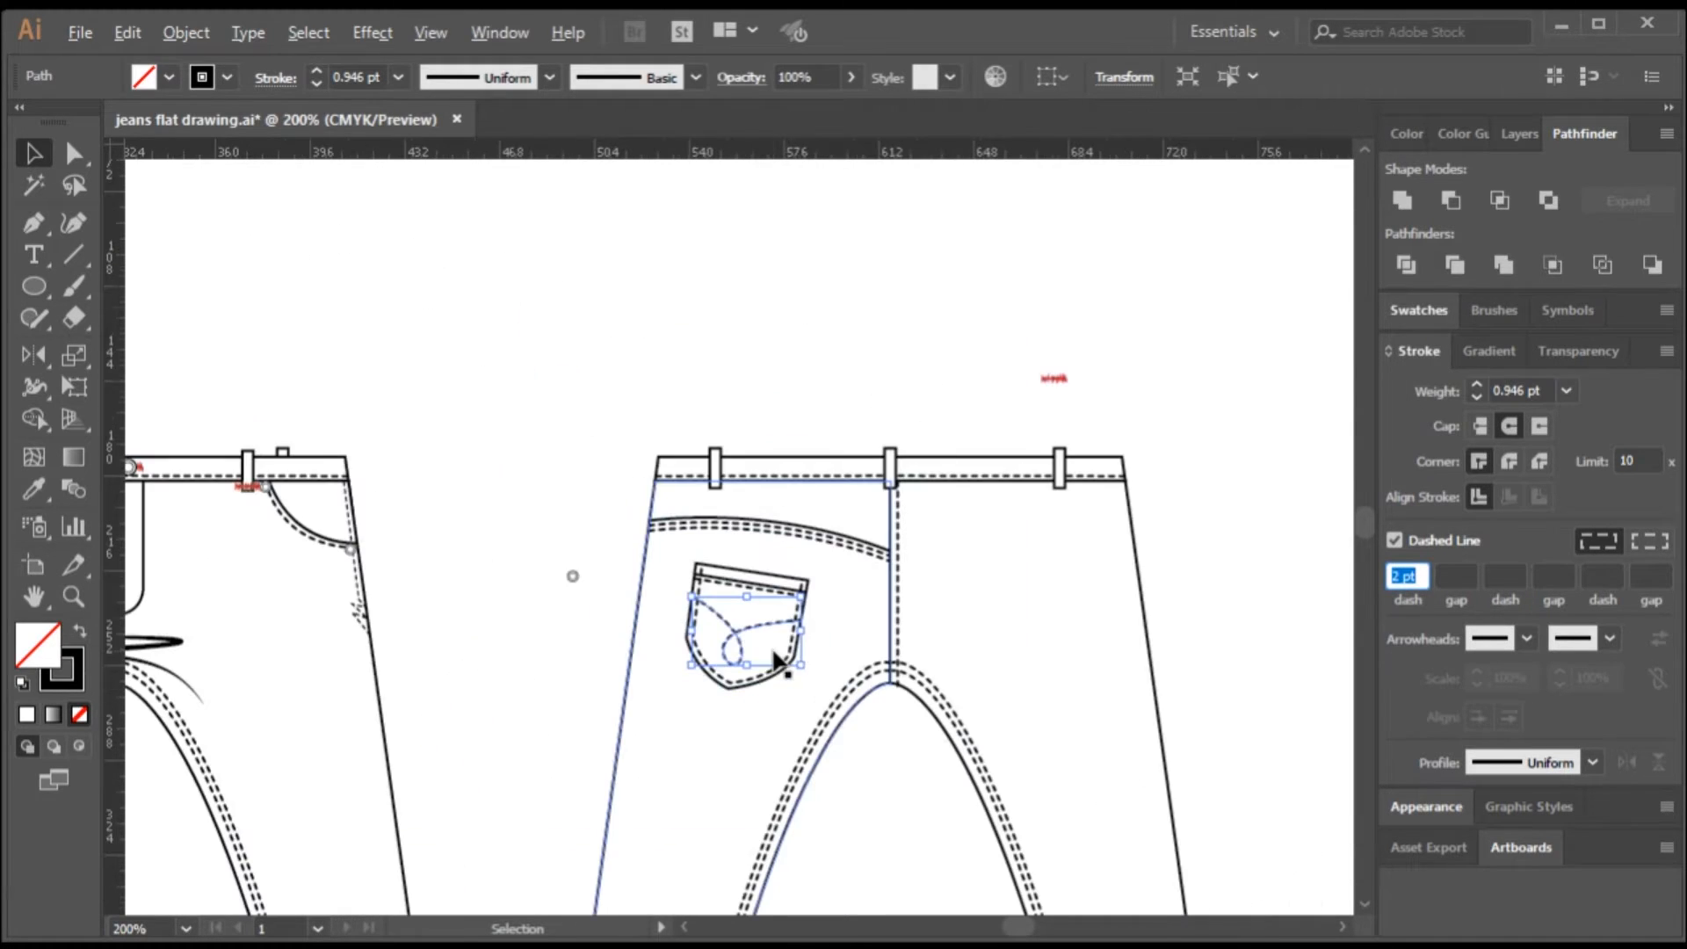
- Move the spare rivet symbol onto the pocket, bring it to the front, and place it at the outer end of the hem line
click(411, 503)
scroll(810, 633, up, 2)
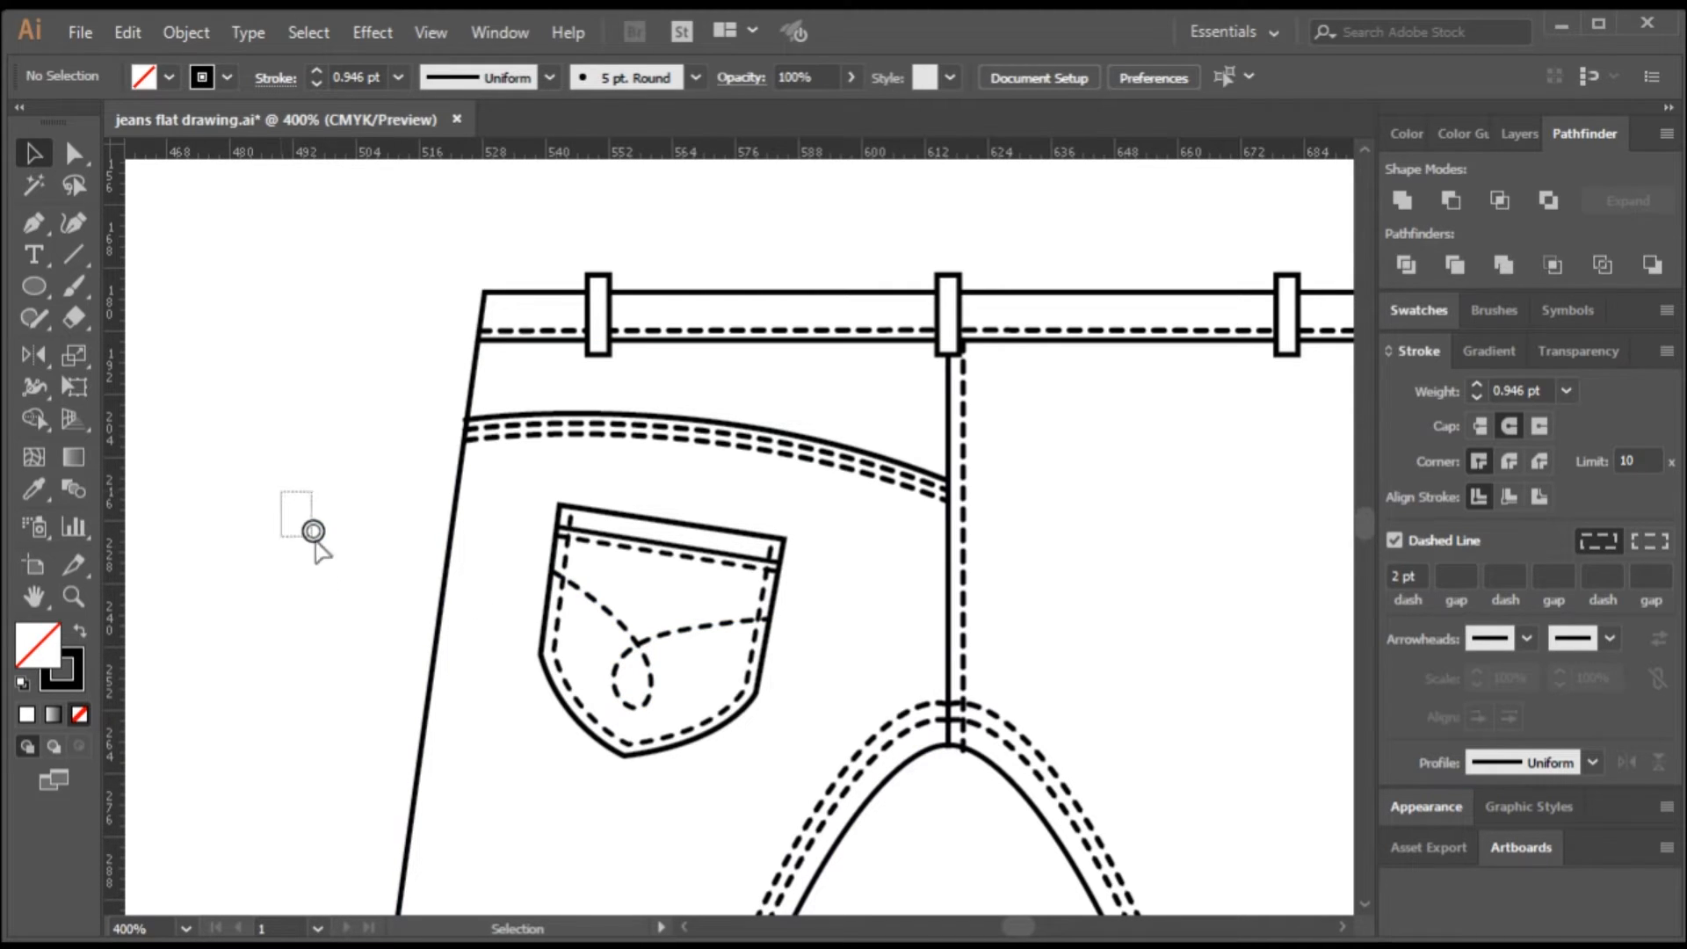
drag(313, 533, 570, 514)
scroll(603, 532, up, 6)
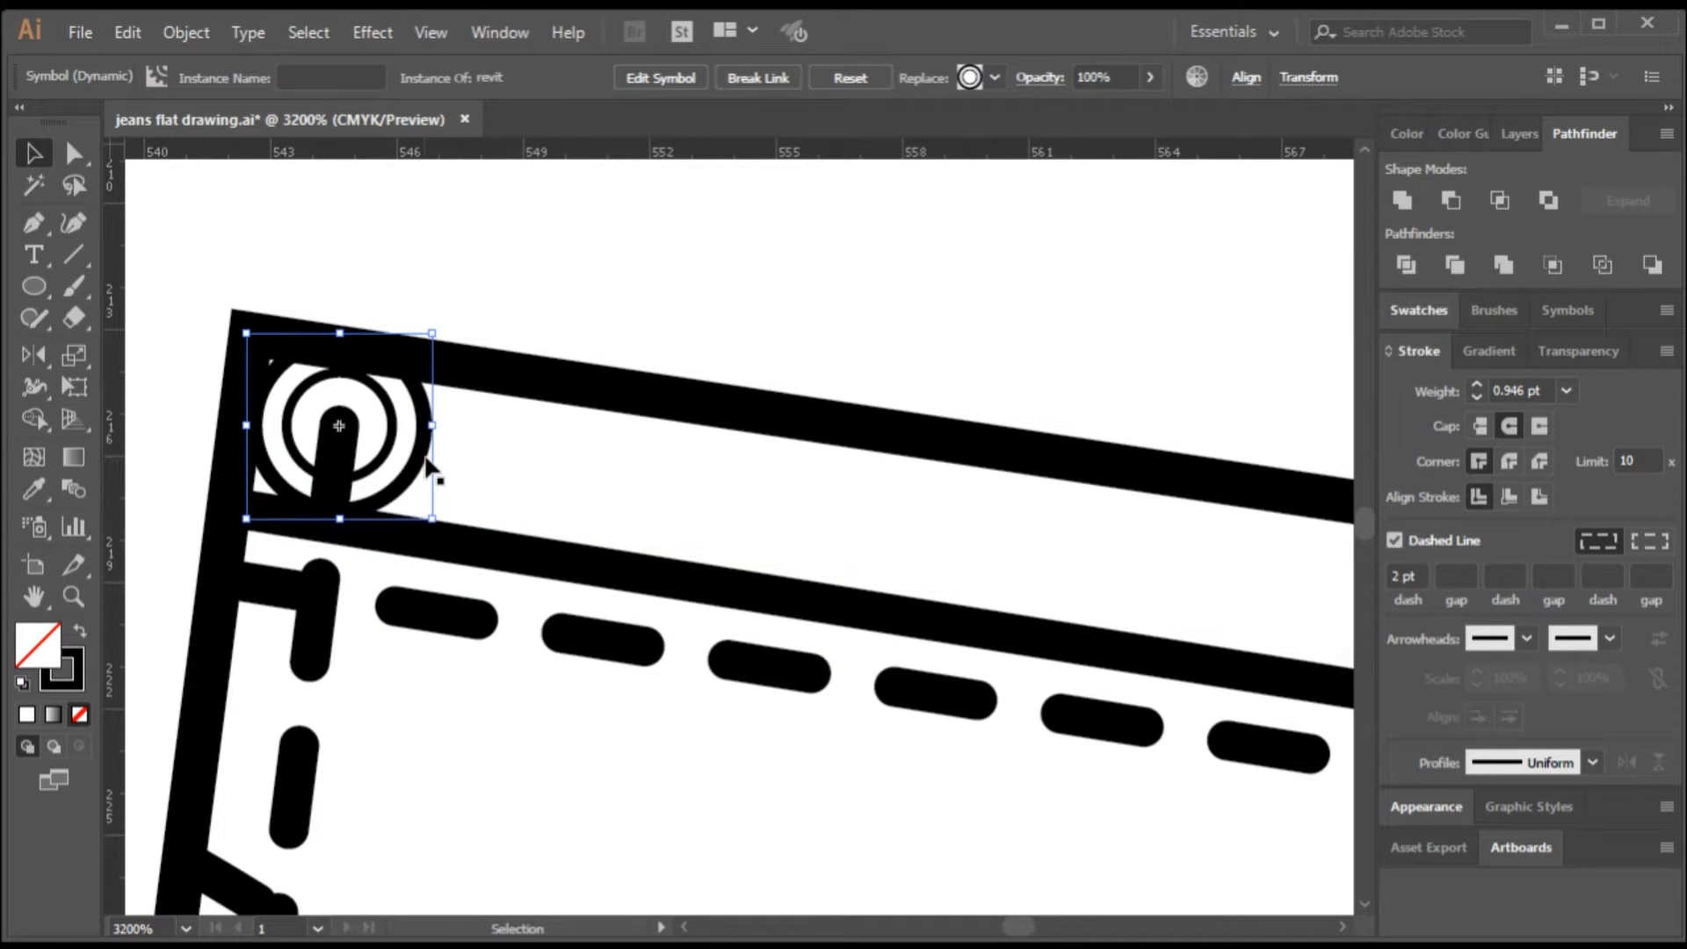
key(ctrl)
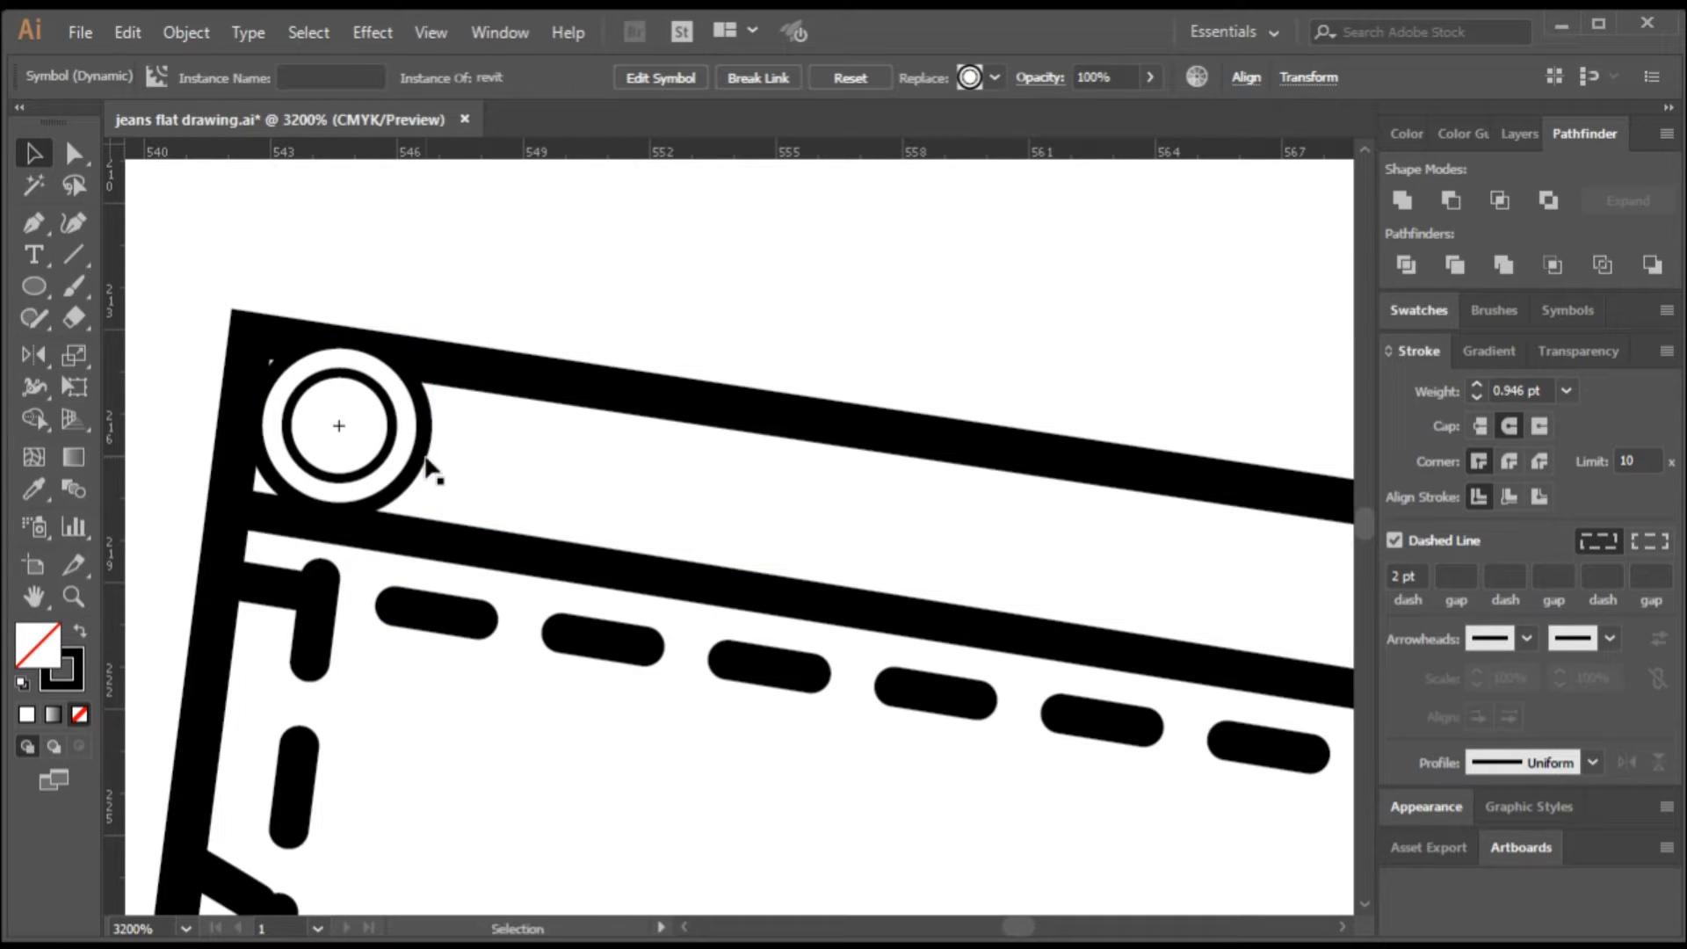
drag(374, 469, 398, 525)
drag(369, 598, 368, 599)
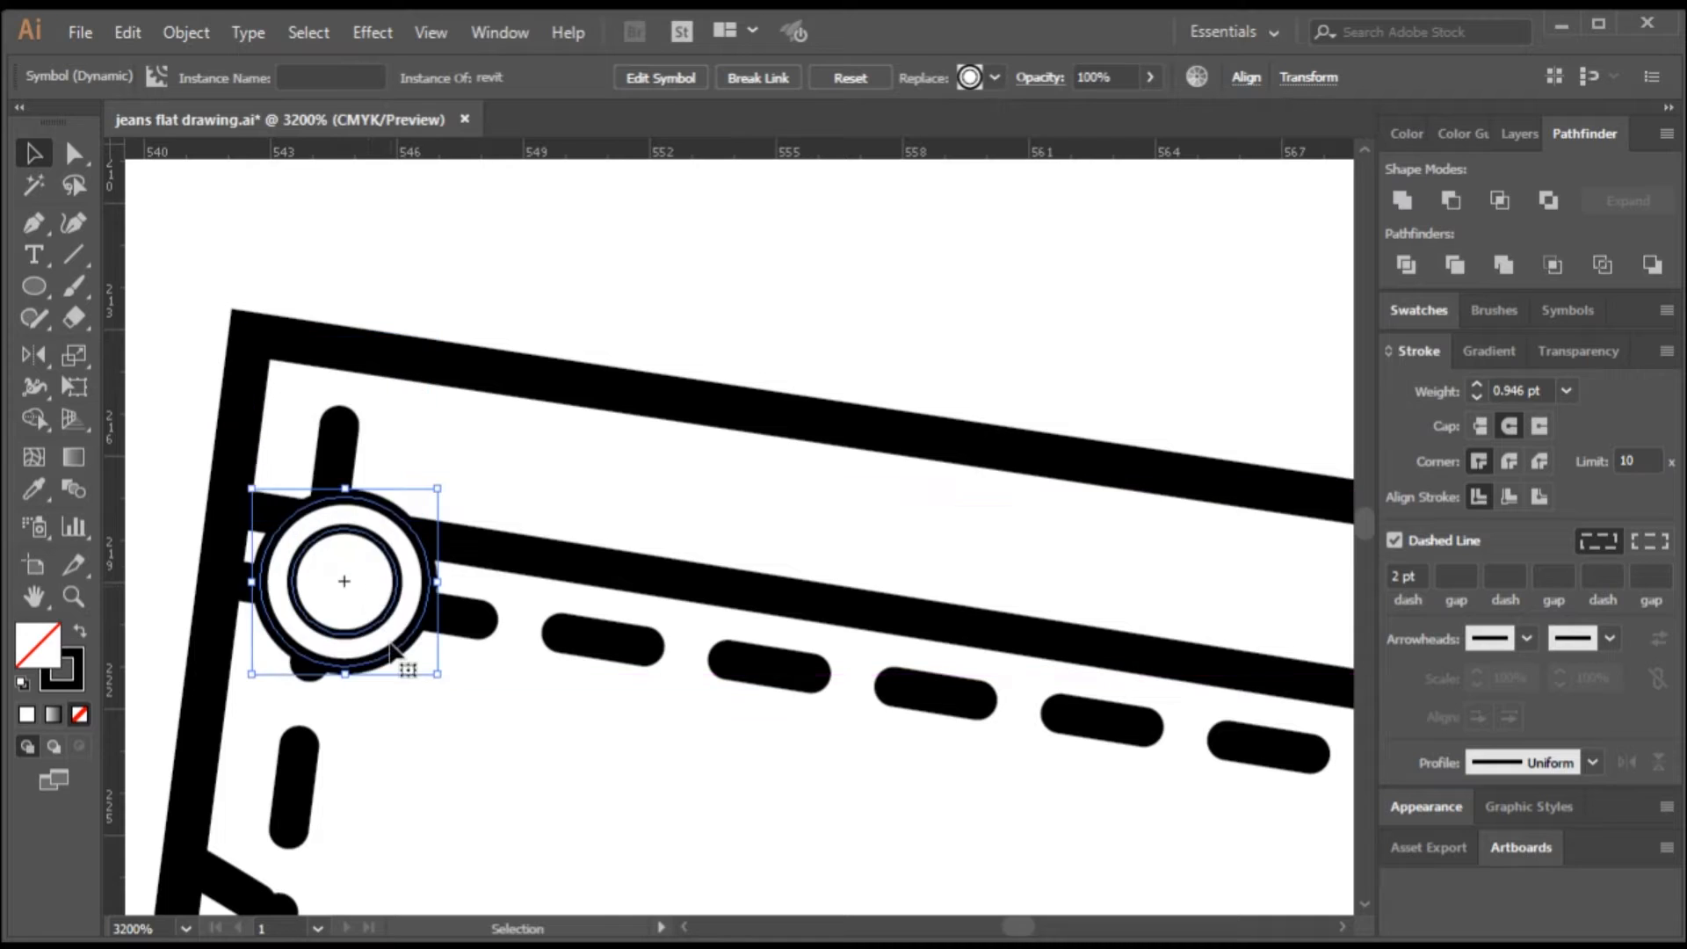
- Copy the rivet to the inner end of the pocket hem and to the pocket's lower inner corner
scroll(368, 599, down, 5)
drag(258, 607, 858, 701)
scroll(697, 715, down, 6)
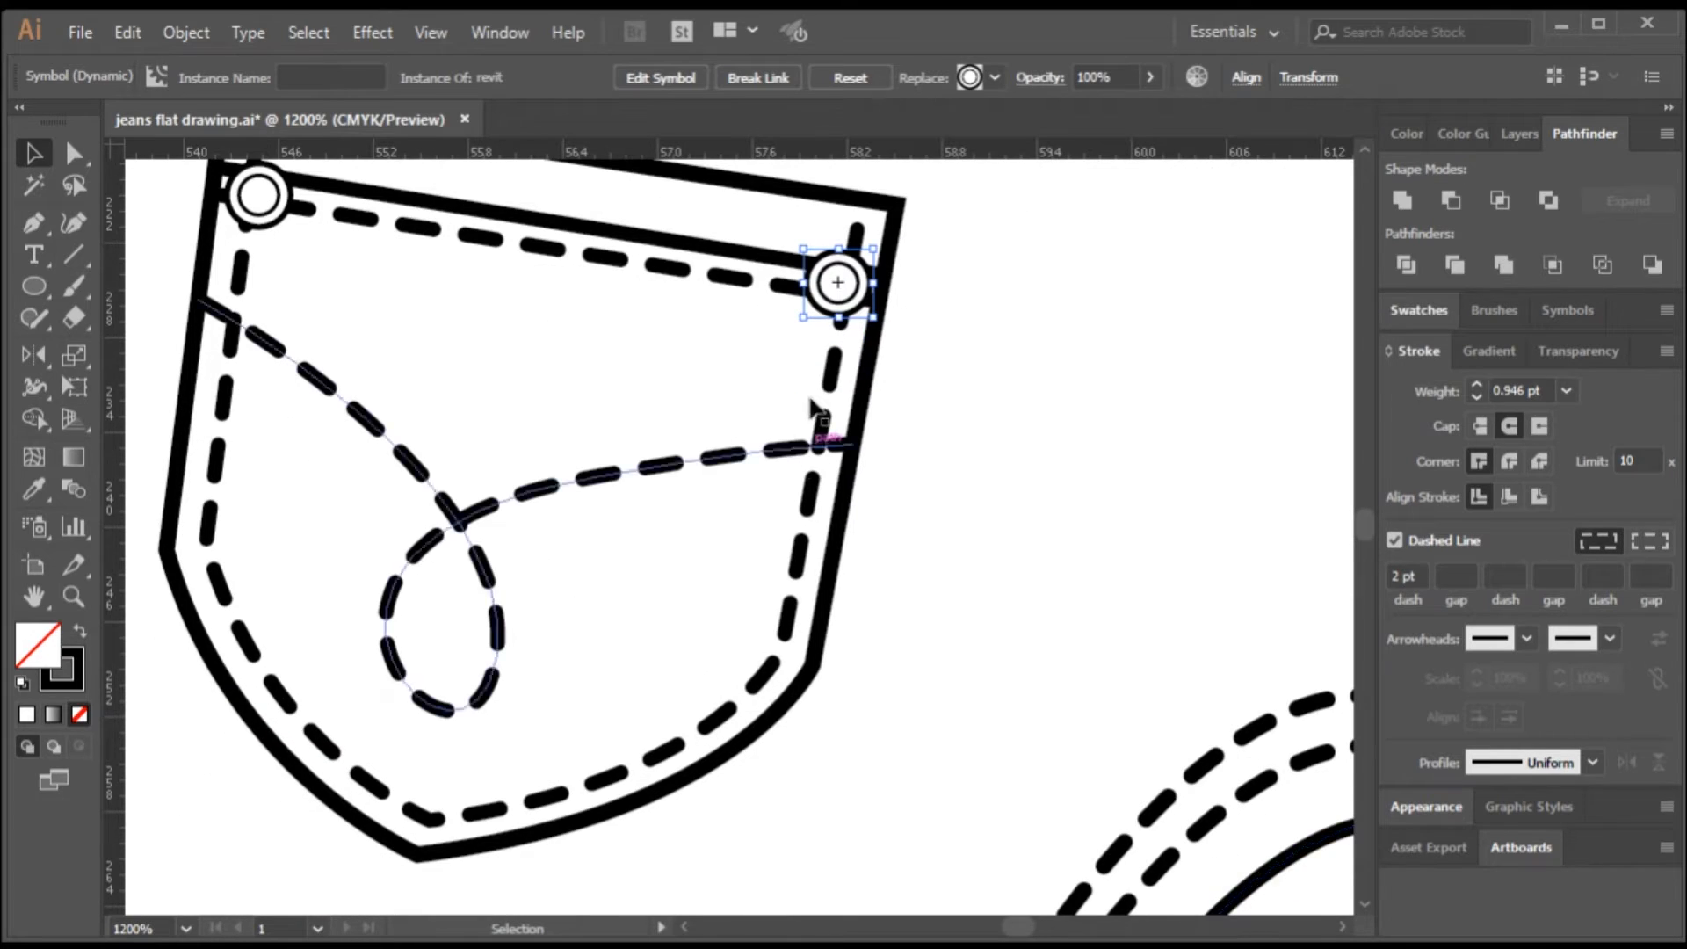
drag(831, 298, 765, 651)
scroll(545, 716, down, 5)
scroll(546, 715, left, 2)
scroll(538, 740, up, 1)
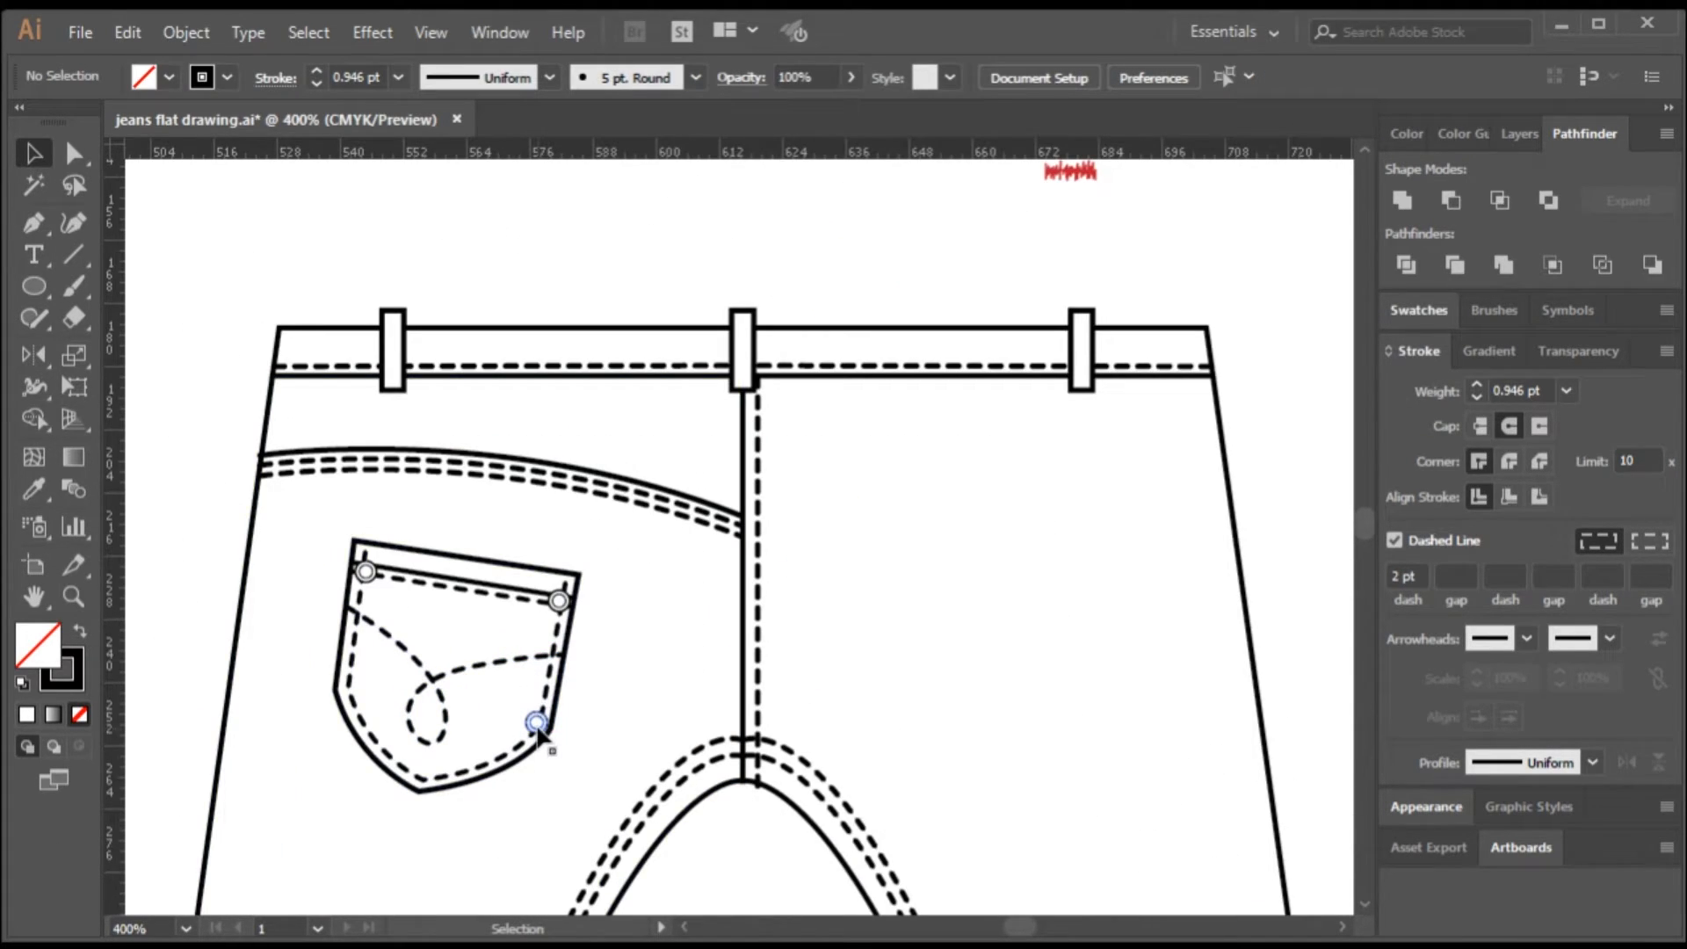
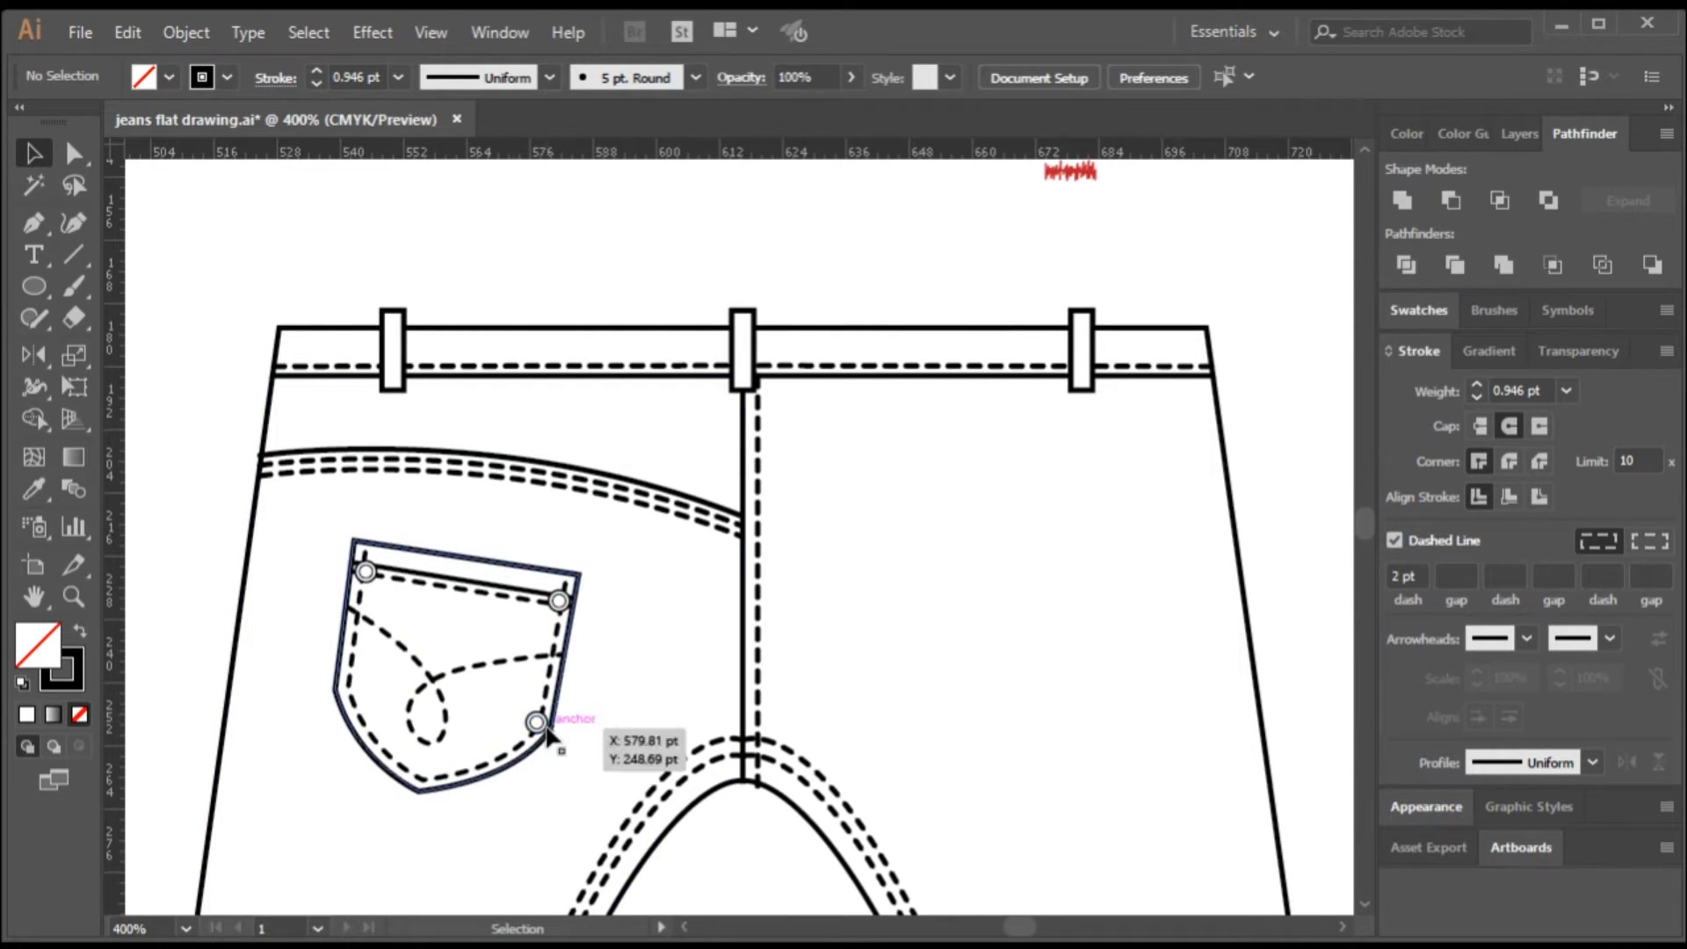
- Select the yoke seam lines and all back pocket parts with their rivets, excluding the leg panel, and group them
click(367, 573)
shift+click(559, 603)
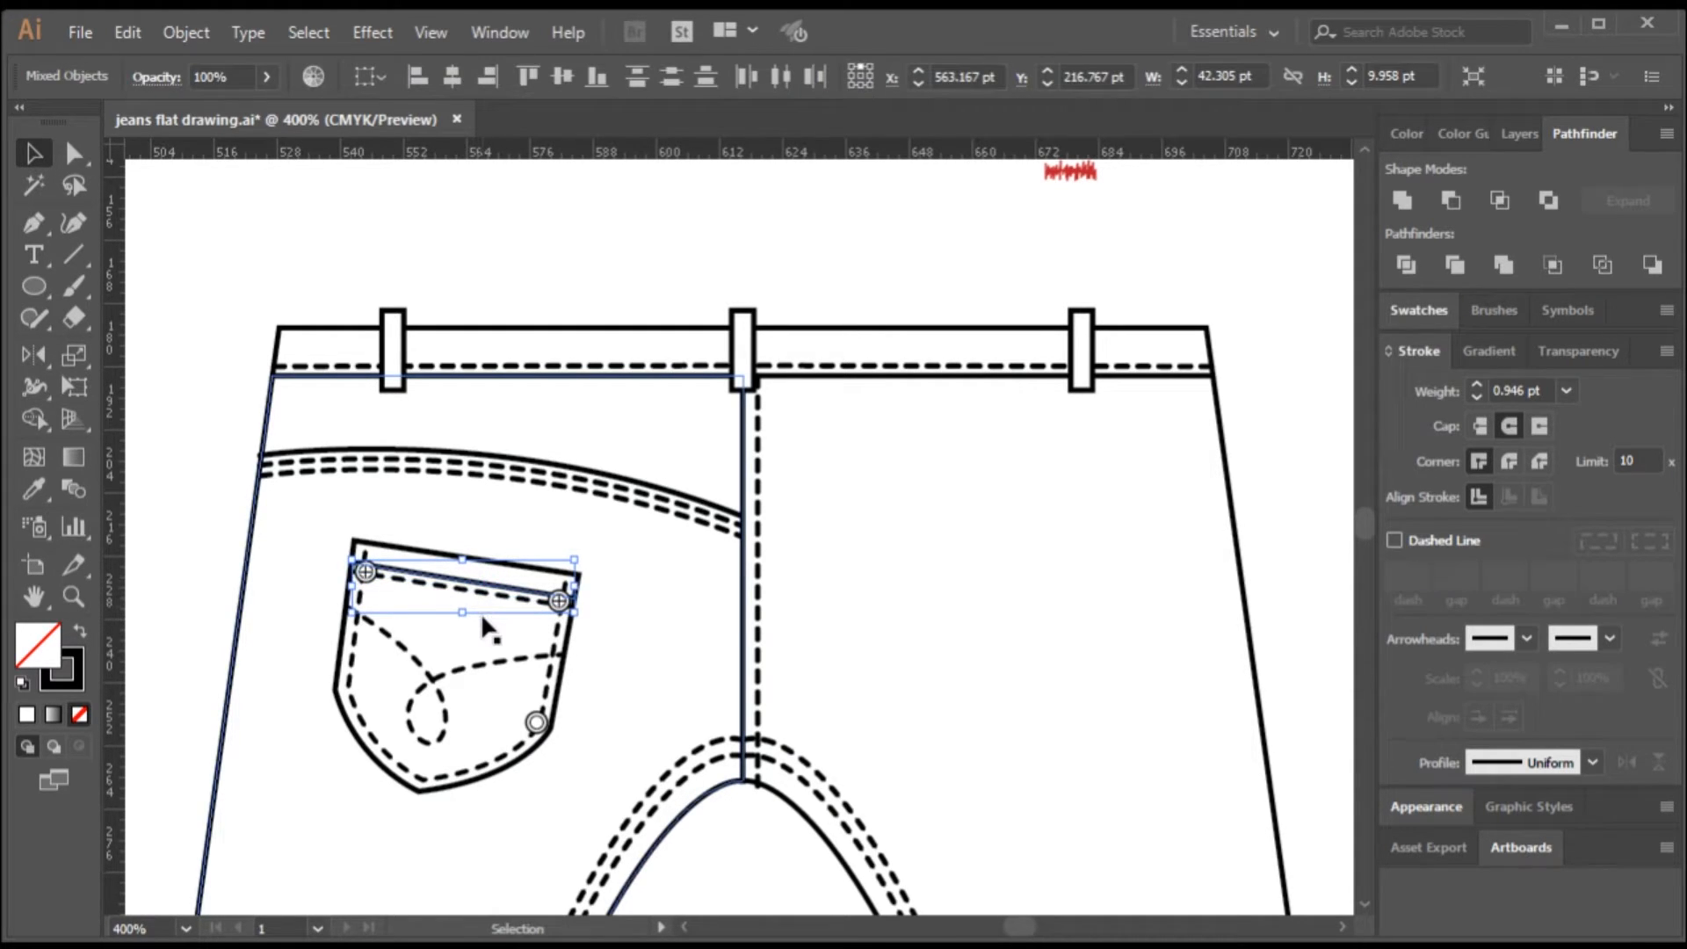
scroll(724, 670, down, 1)
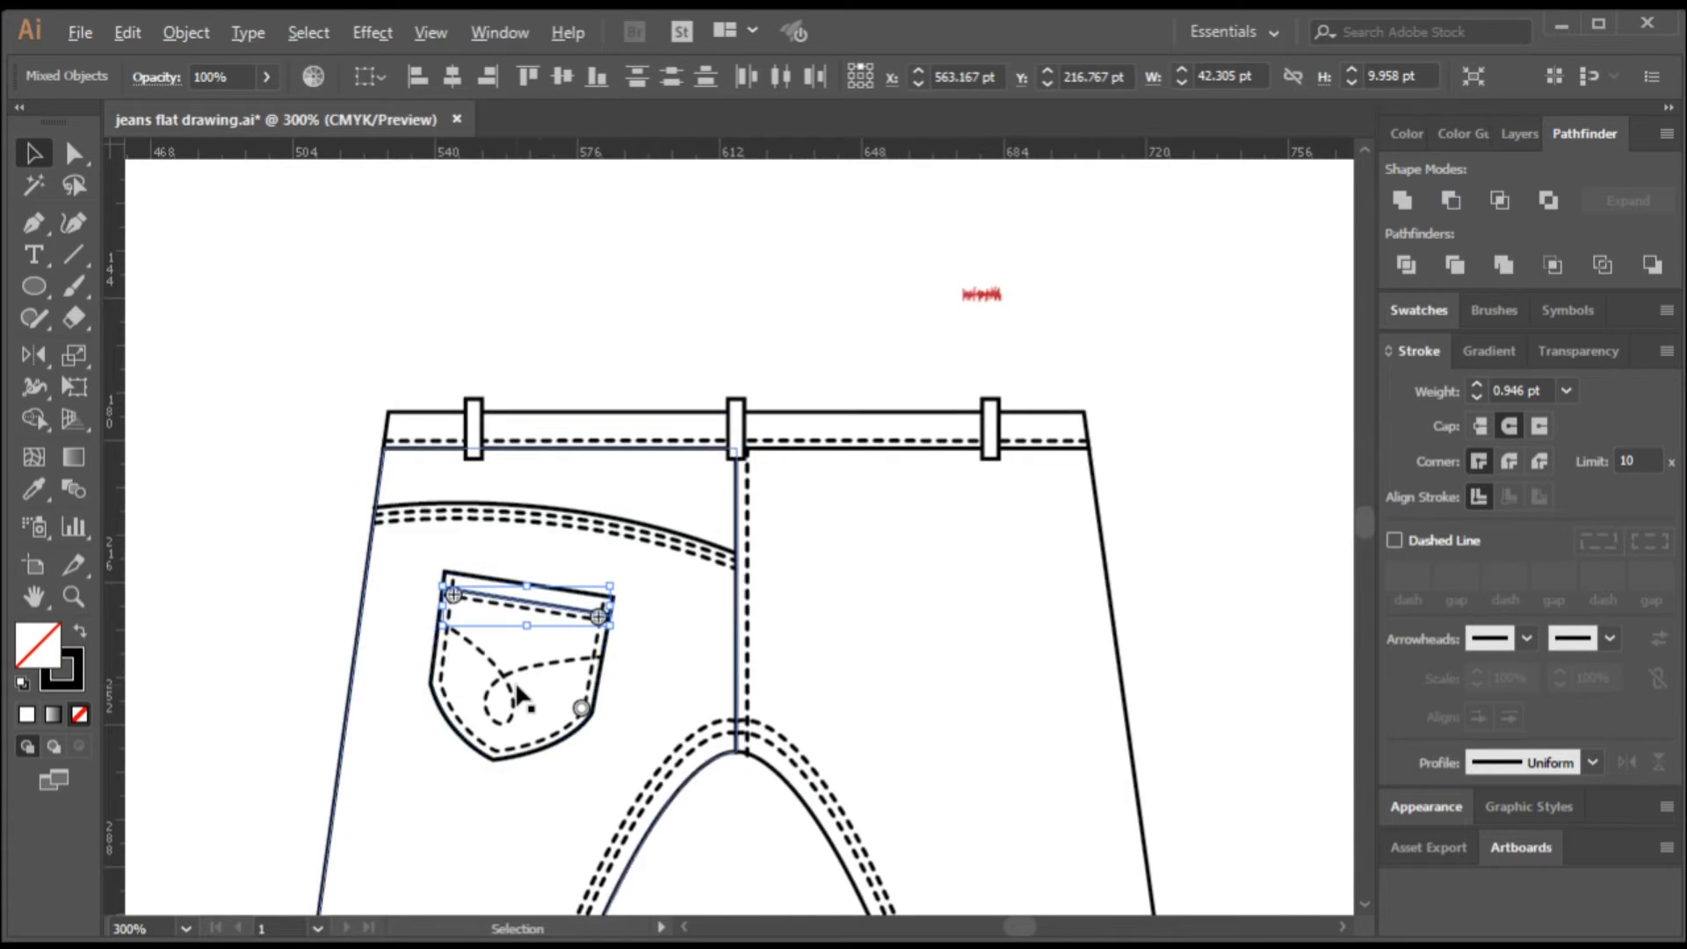
scroll(518, 690, up, 2)
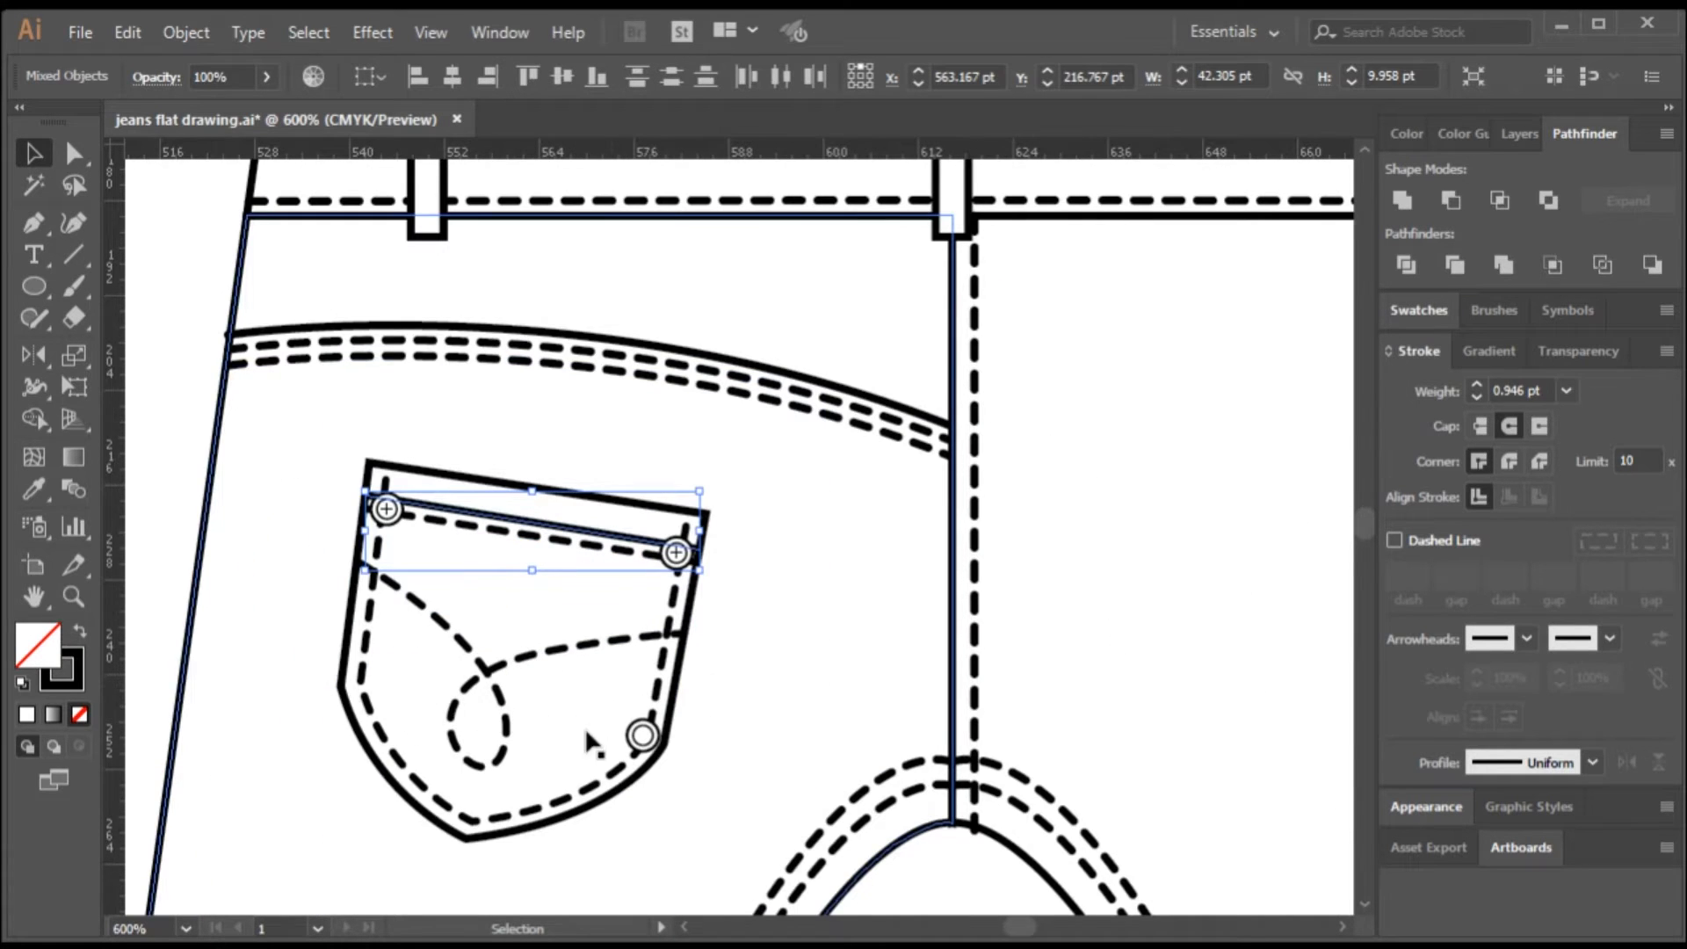
shift+click(644, 743)
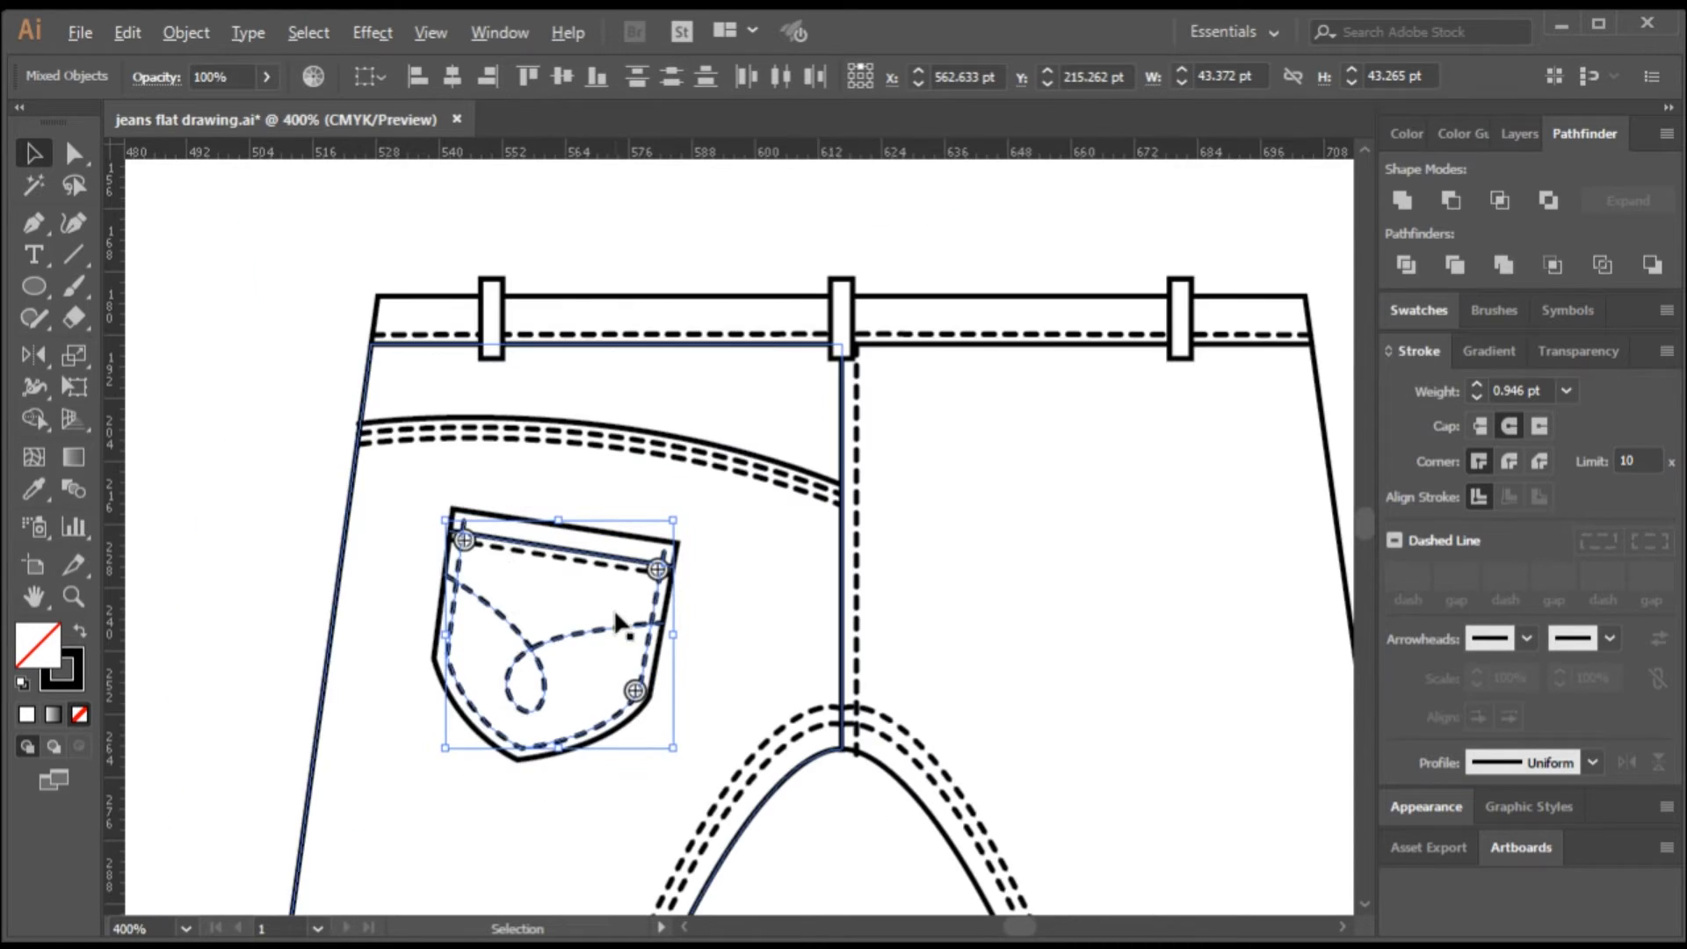
scroll(621, 602, down, 1)
drag(279, 397, 669, 803)
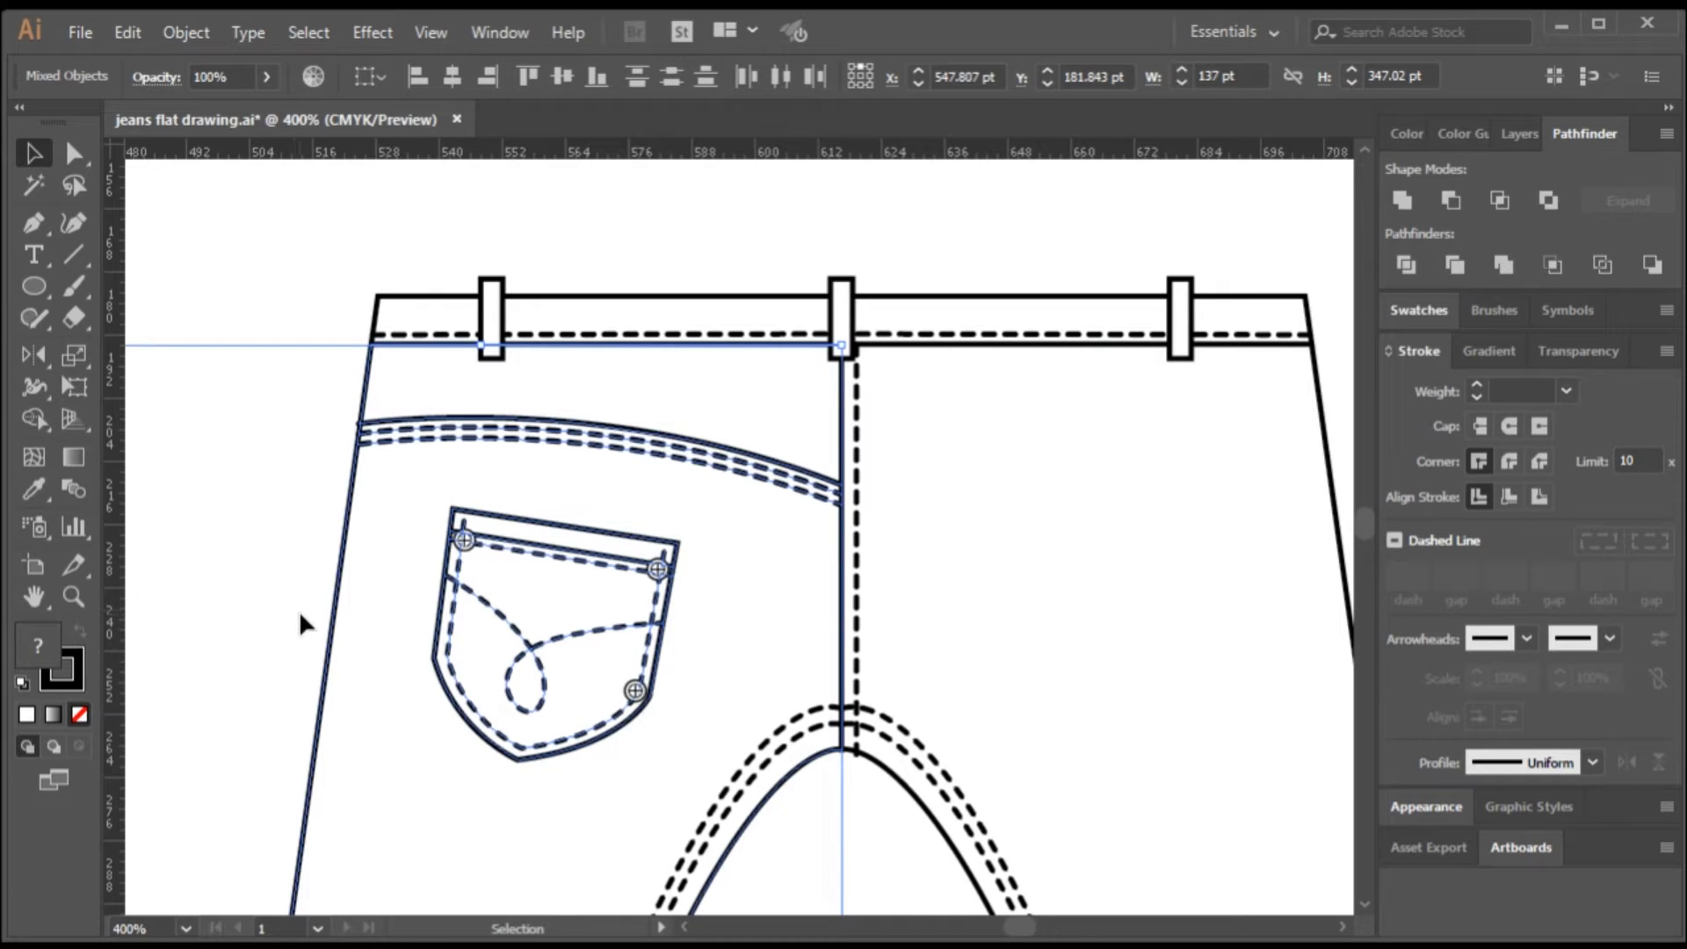
drag(285, 548, 377, 614)
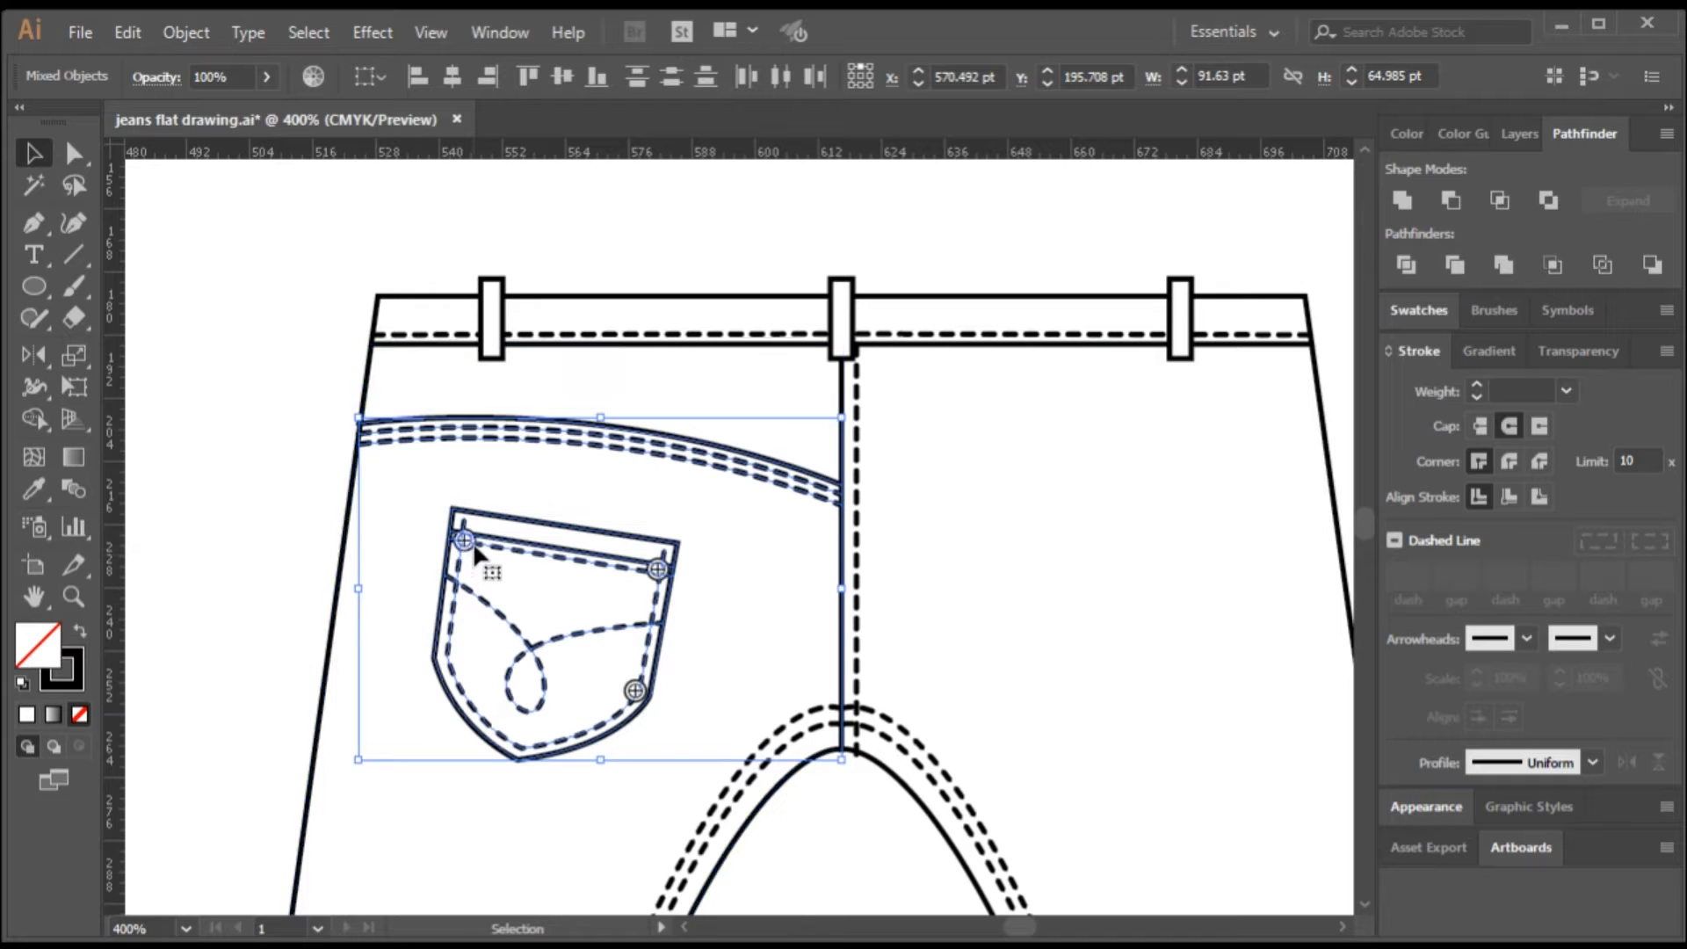
drag(450, 516, 249, 354)
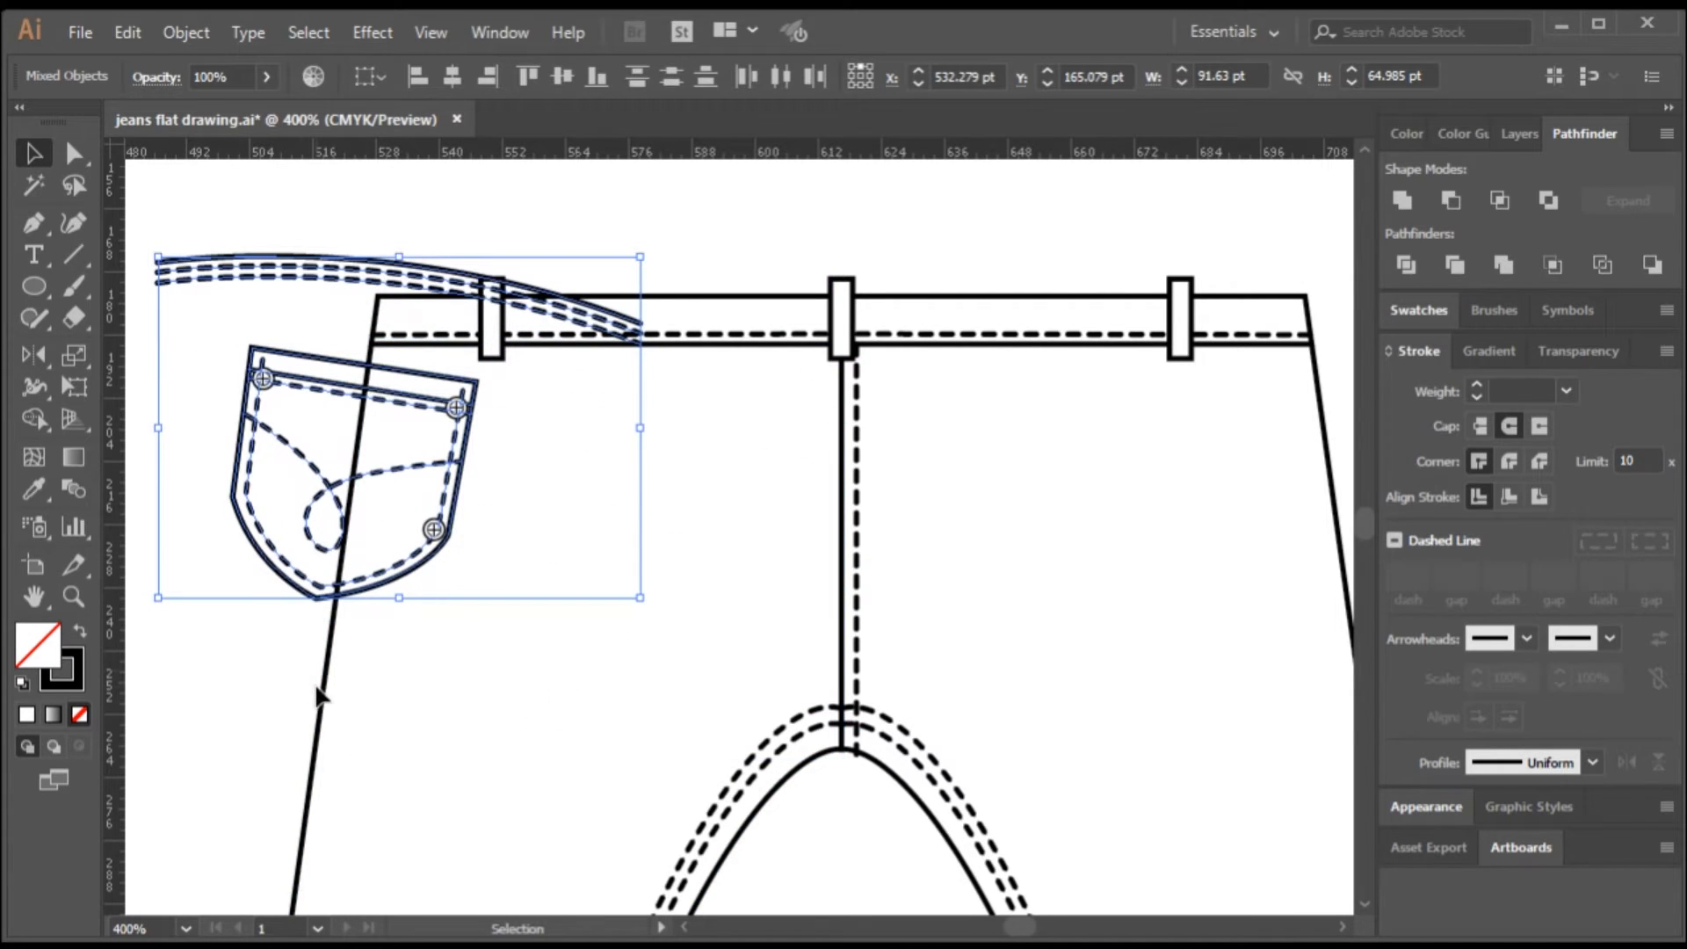
key(ctrl+z)
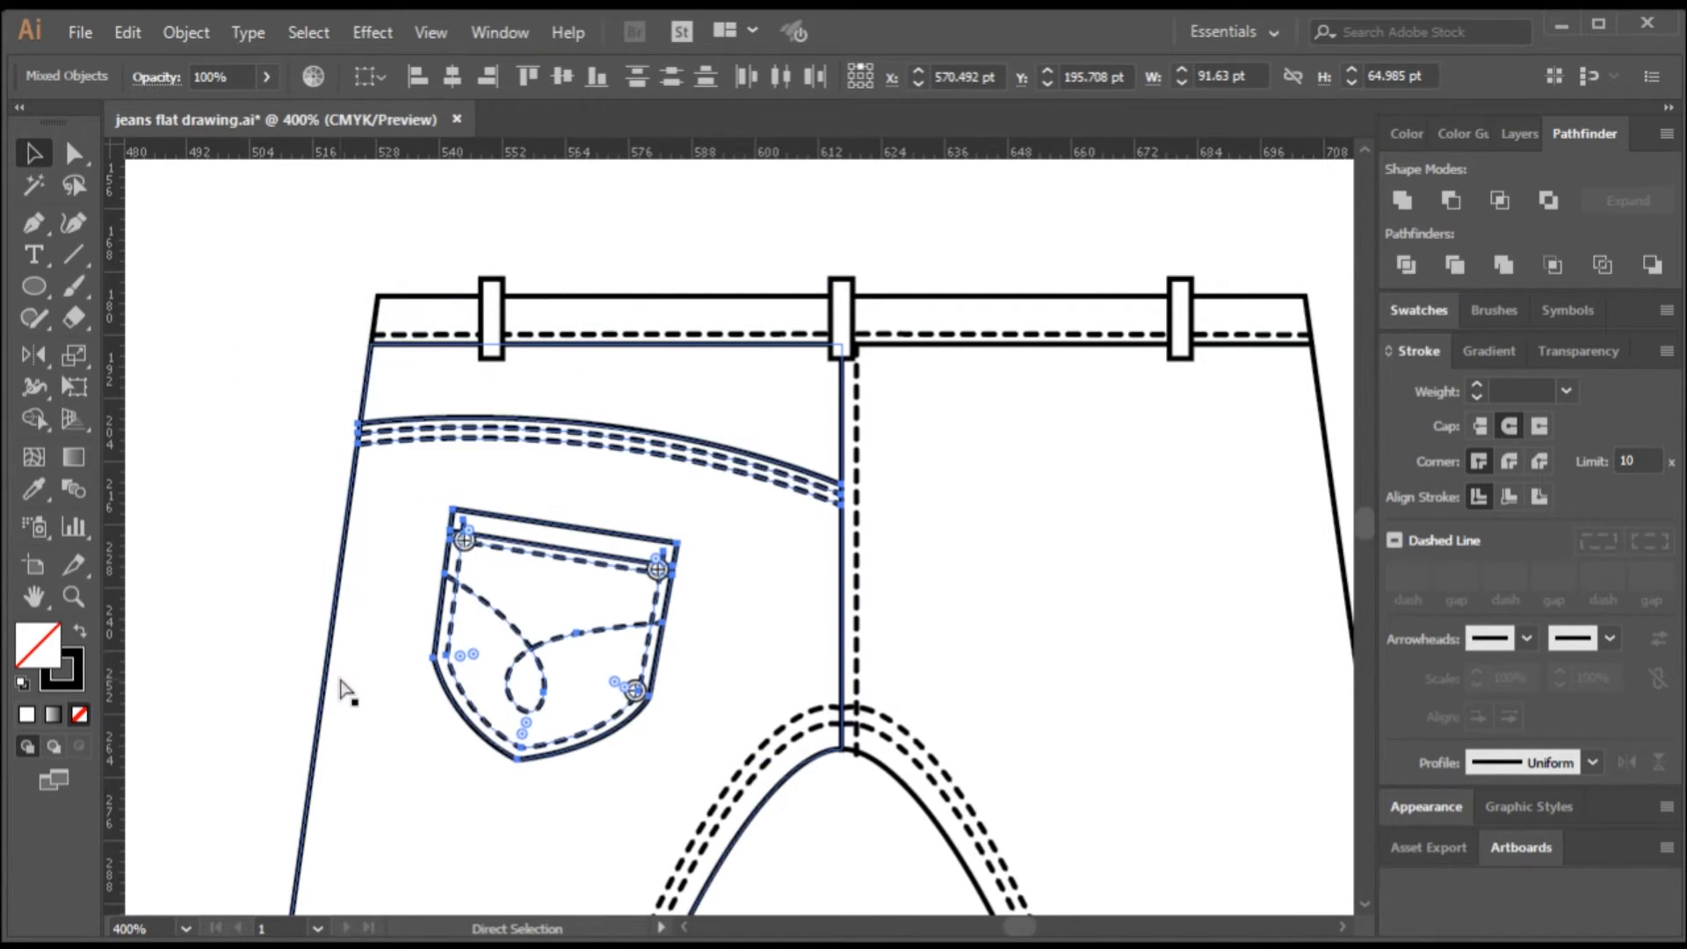
key(v)
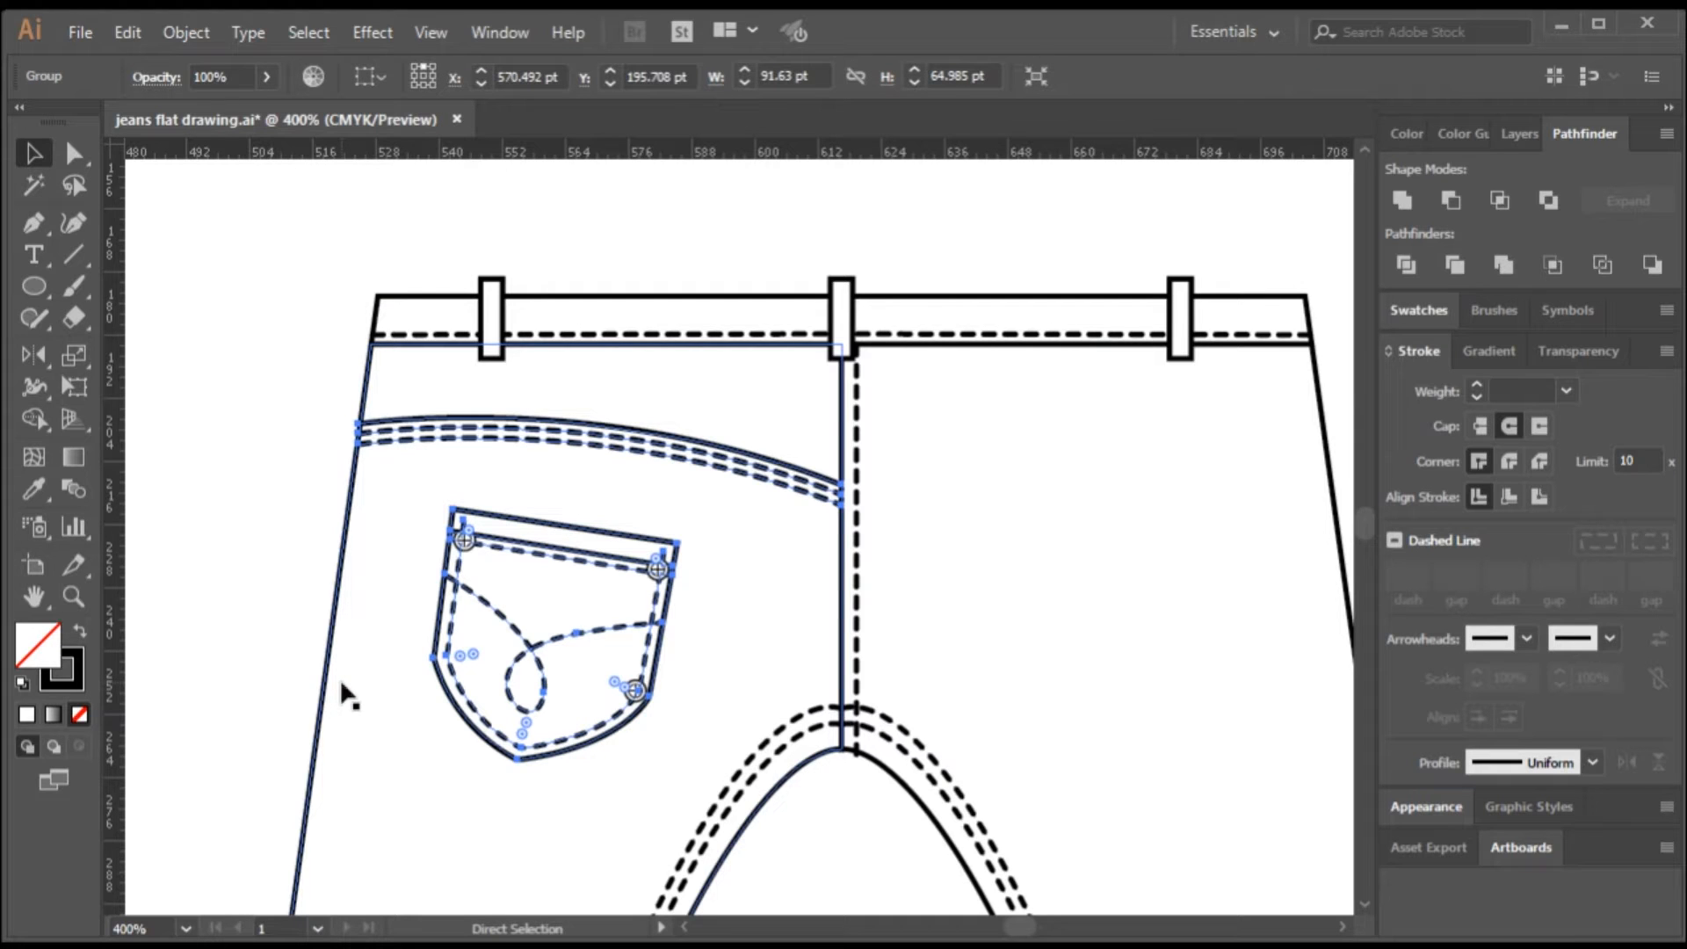
- Reflect a copy of the yoke and pocket group at 90° about the yoke seam's end on the centre back seam
scroll(316, 580, down, 2)
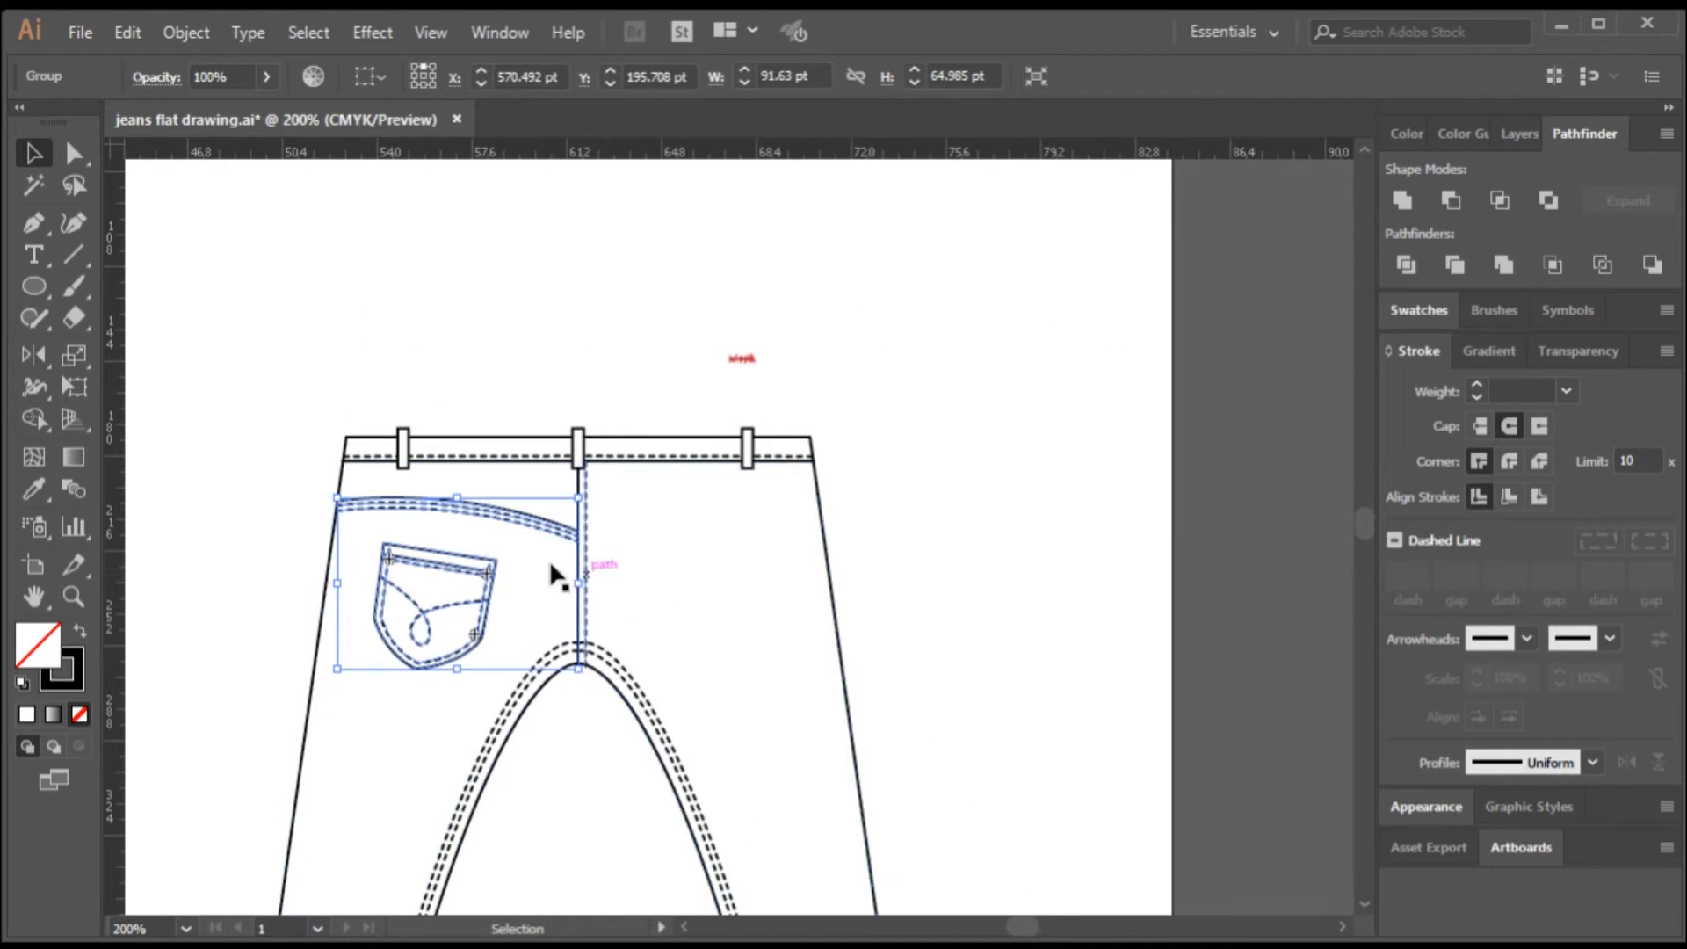
click(42, 369)
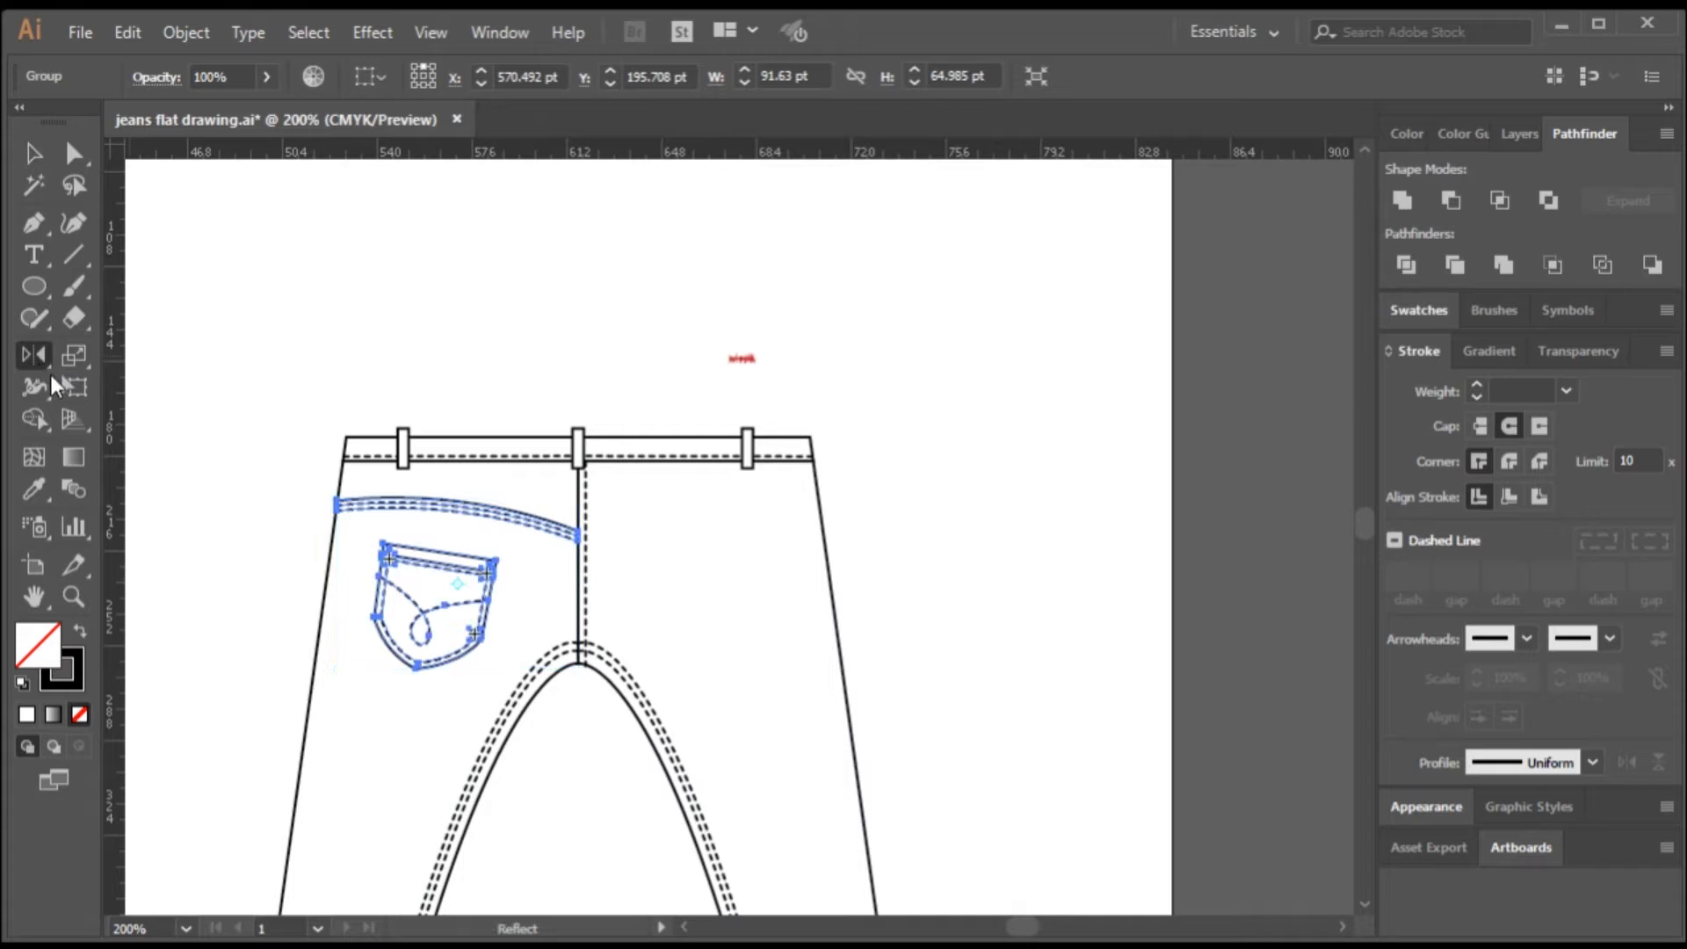
scroll(613, 576, up, 2)
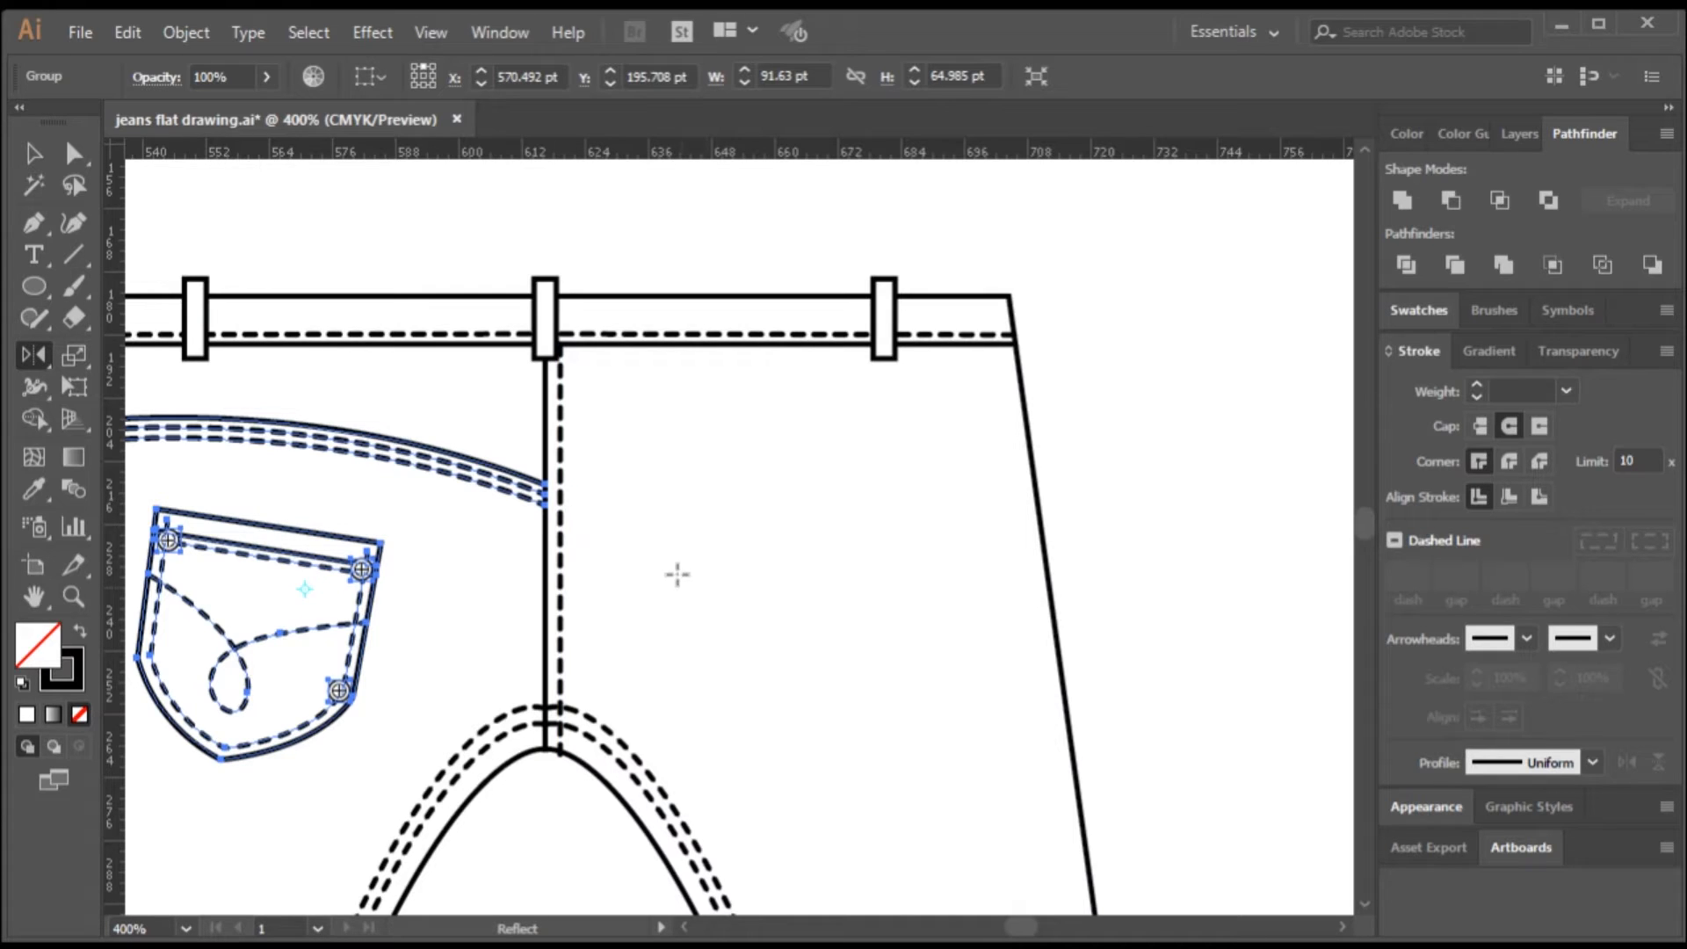
scroll(520, 527, down, 1)
scroll(584, 519, up, 3)
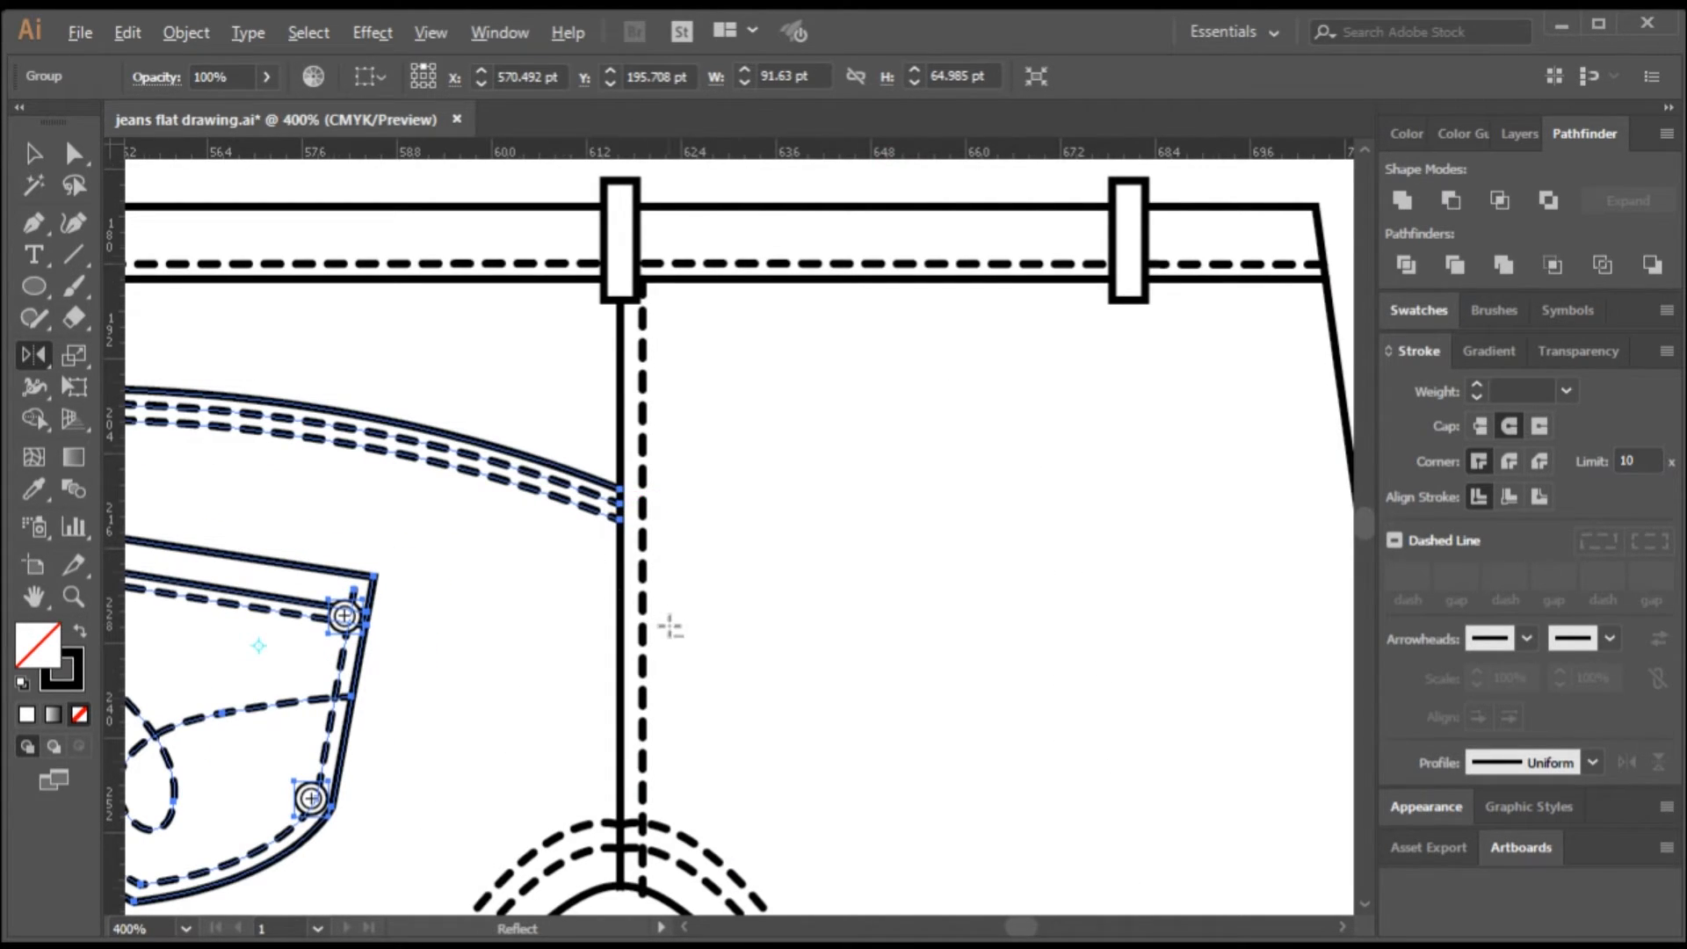
scroll(670, 627, down, 1)
drag(247, 595, 701, 585)
scroll(641, 563, up, 3)
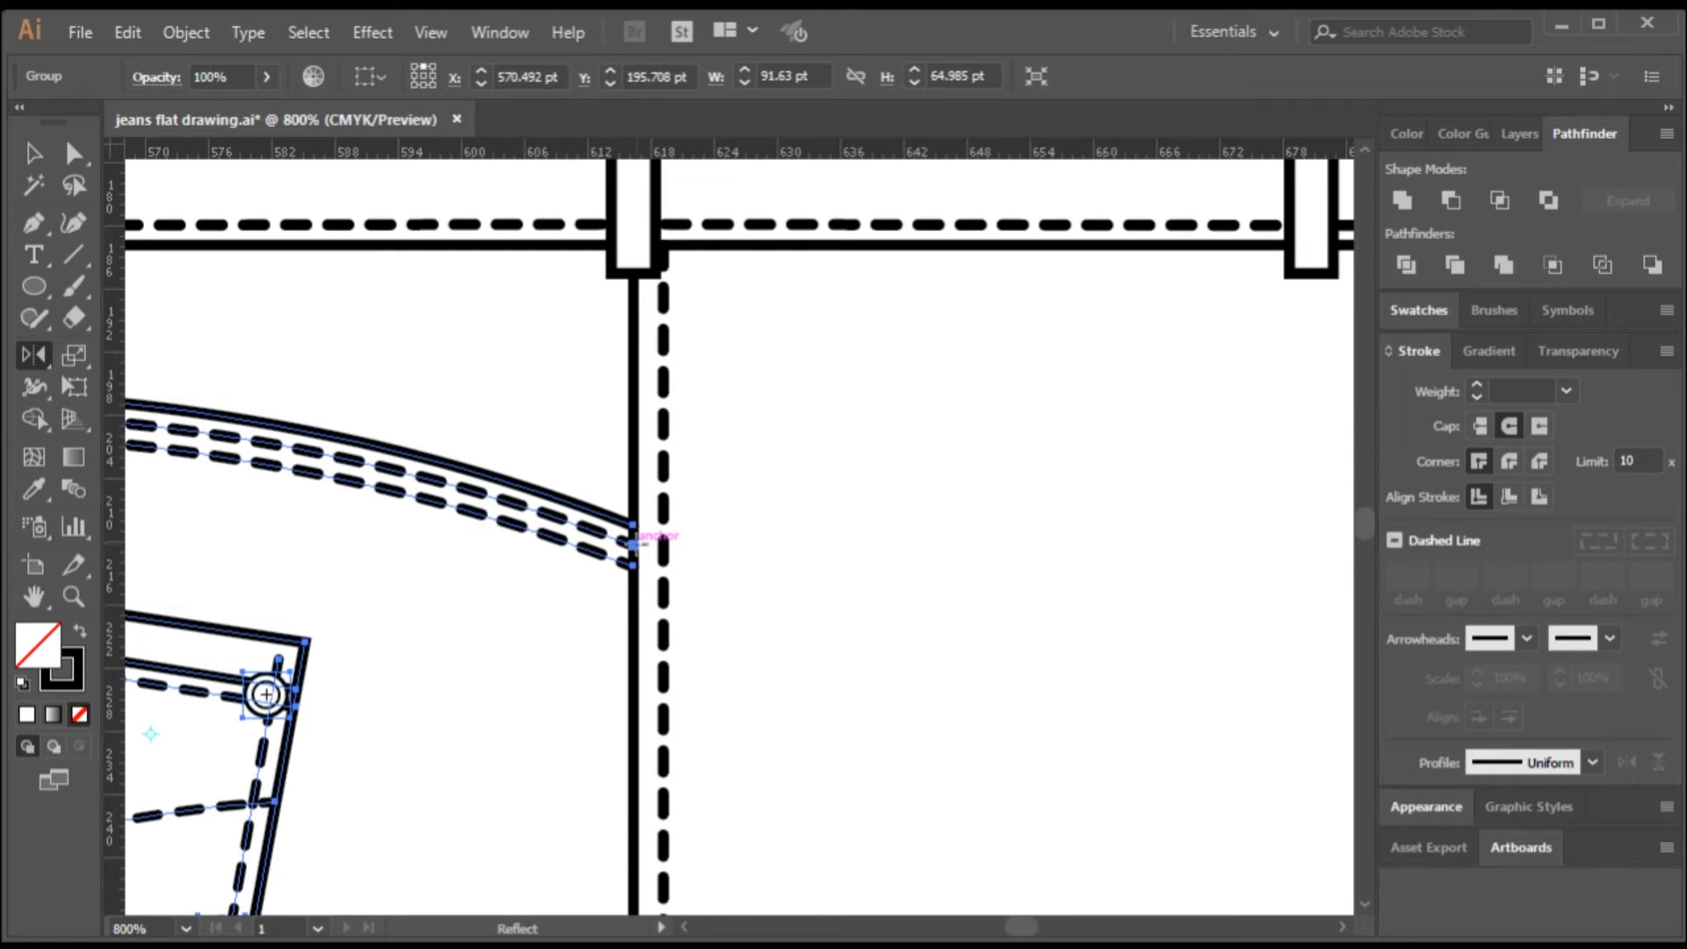
scroll(613, 652, down, 3)
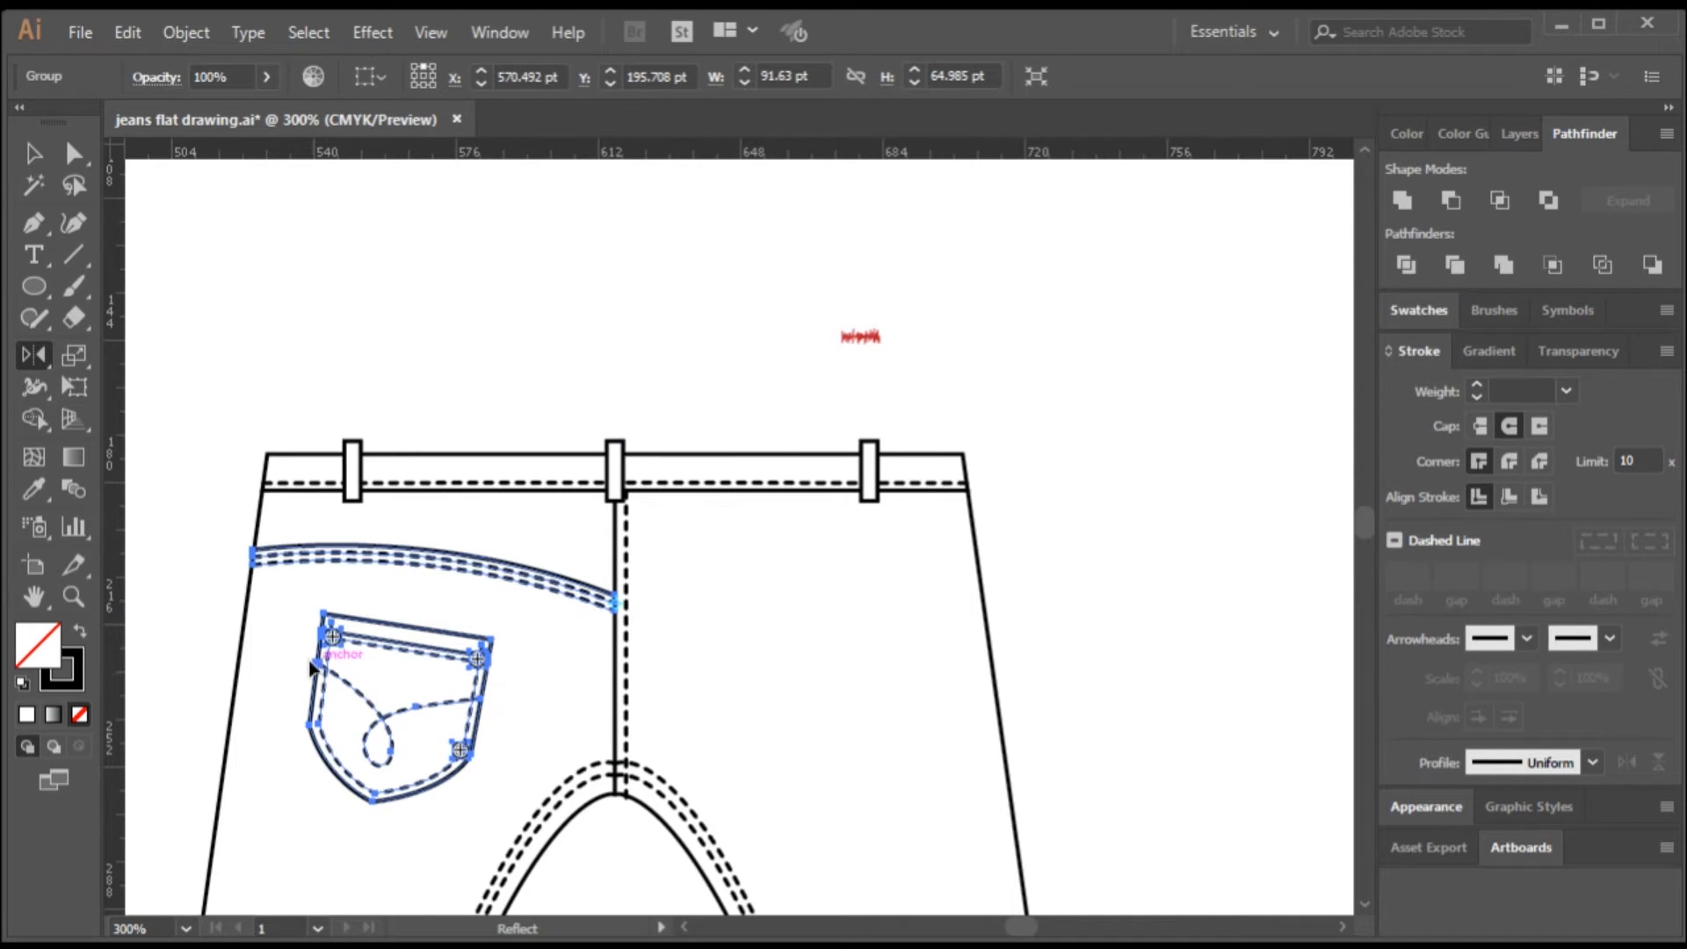
drag(203, 623, 721, 640)
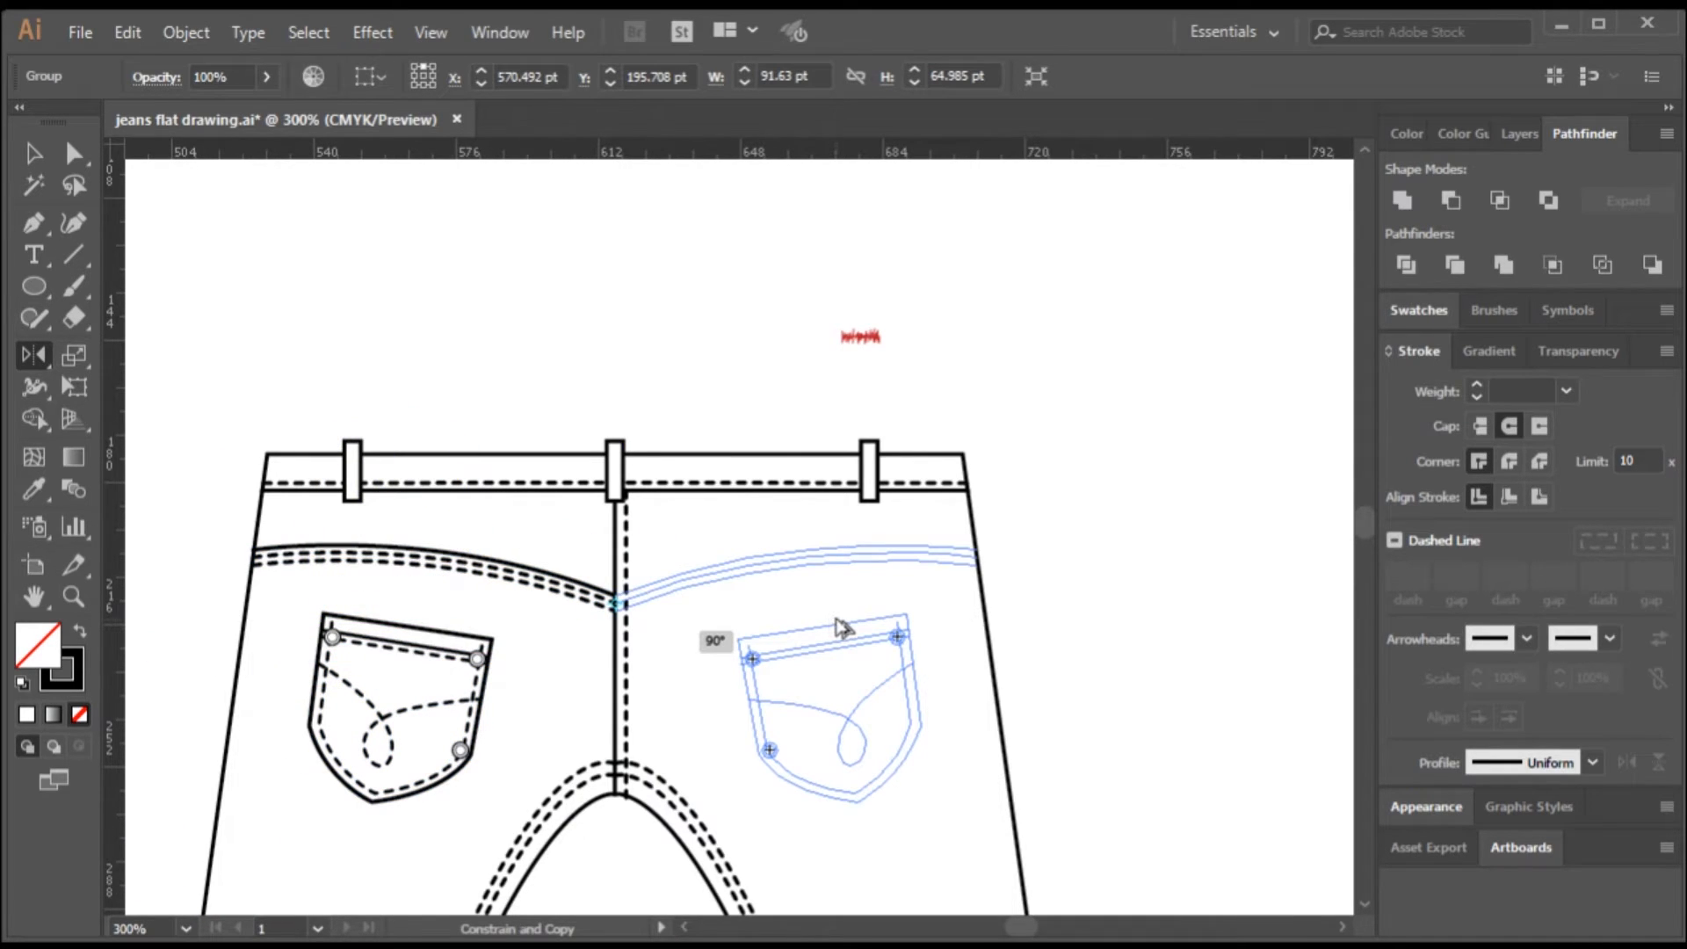
drag(841, 627, 830, 617)
click(33, 154)
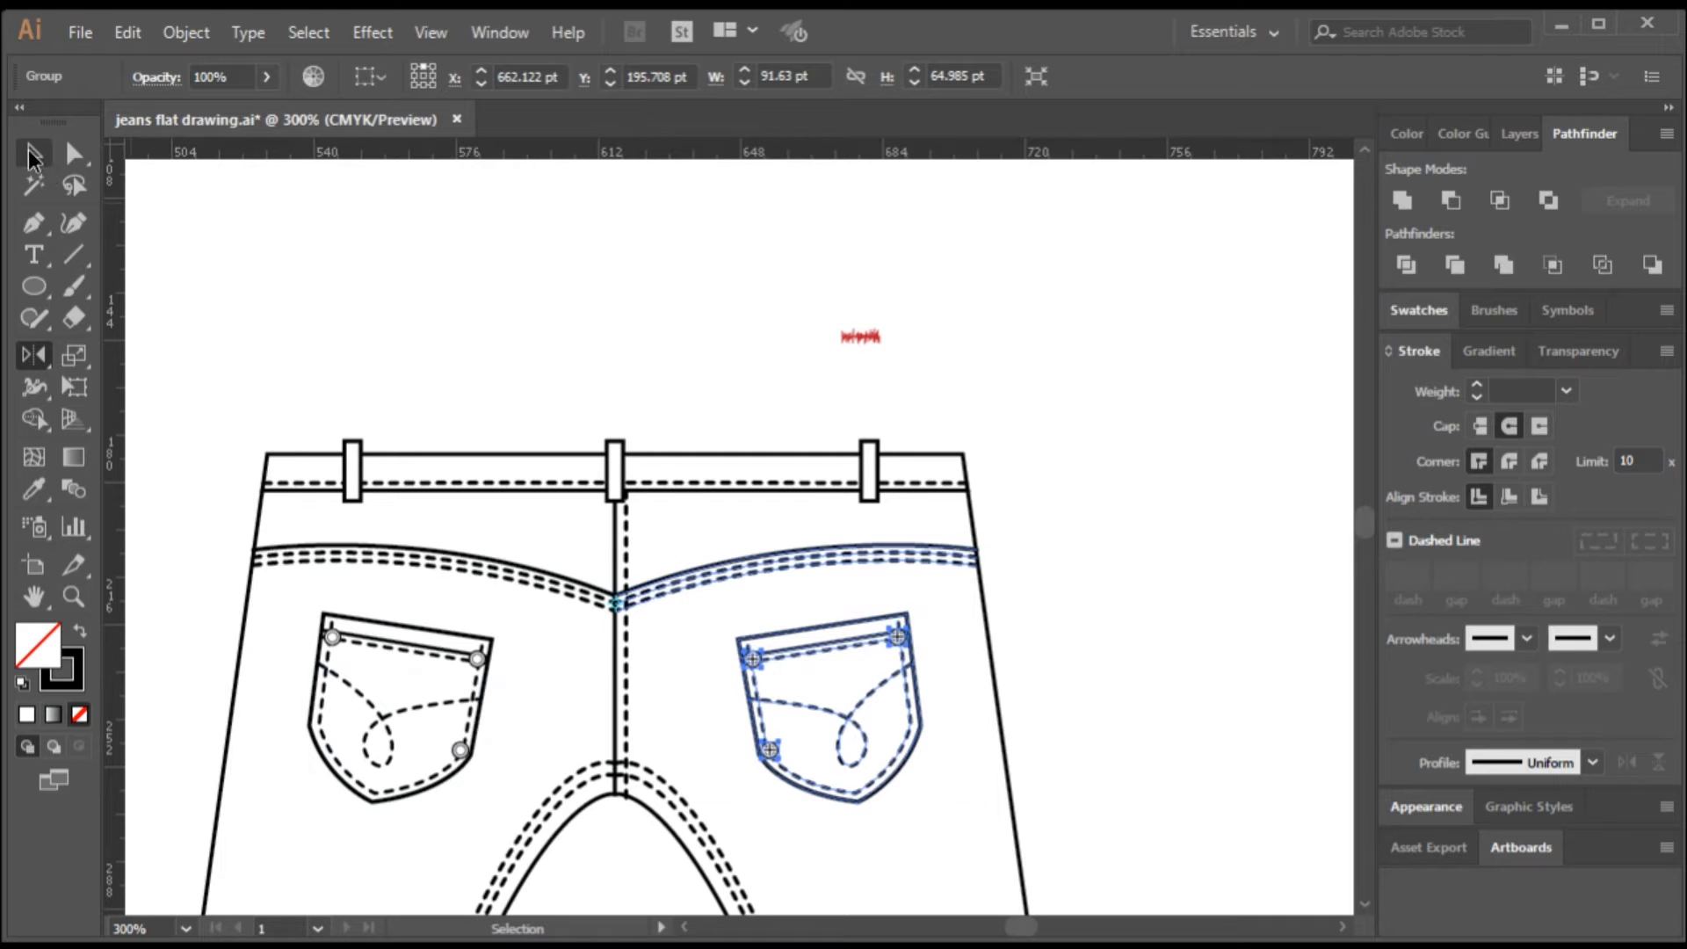
click(395, 302)
- Move the red zigzag bartack from above the waistband onto the lower end of the right-hand belt loop
scroll(833, 562, down, 1)
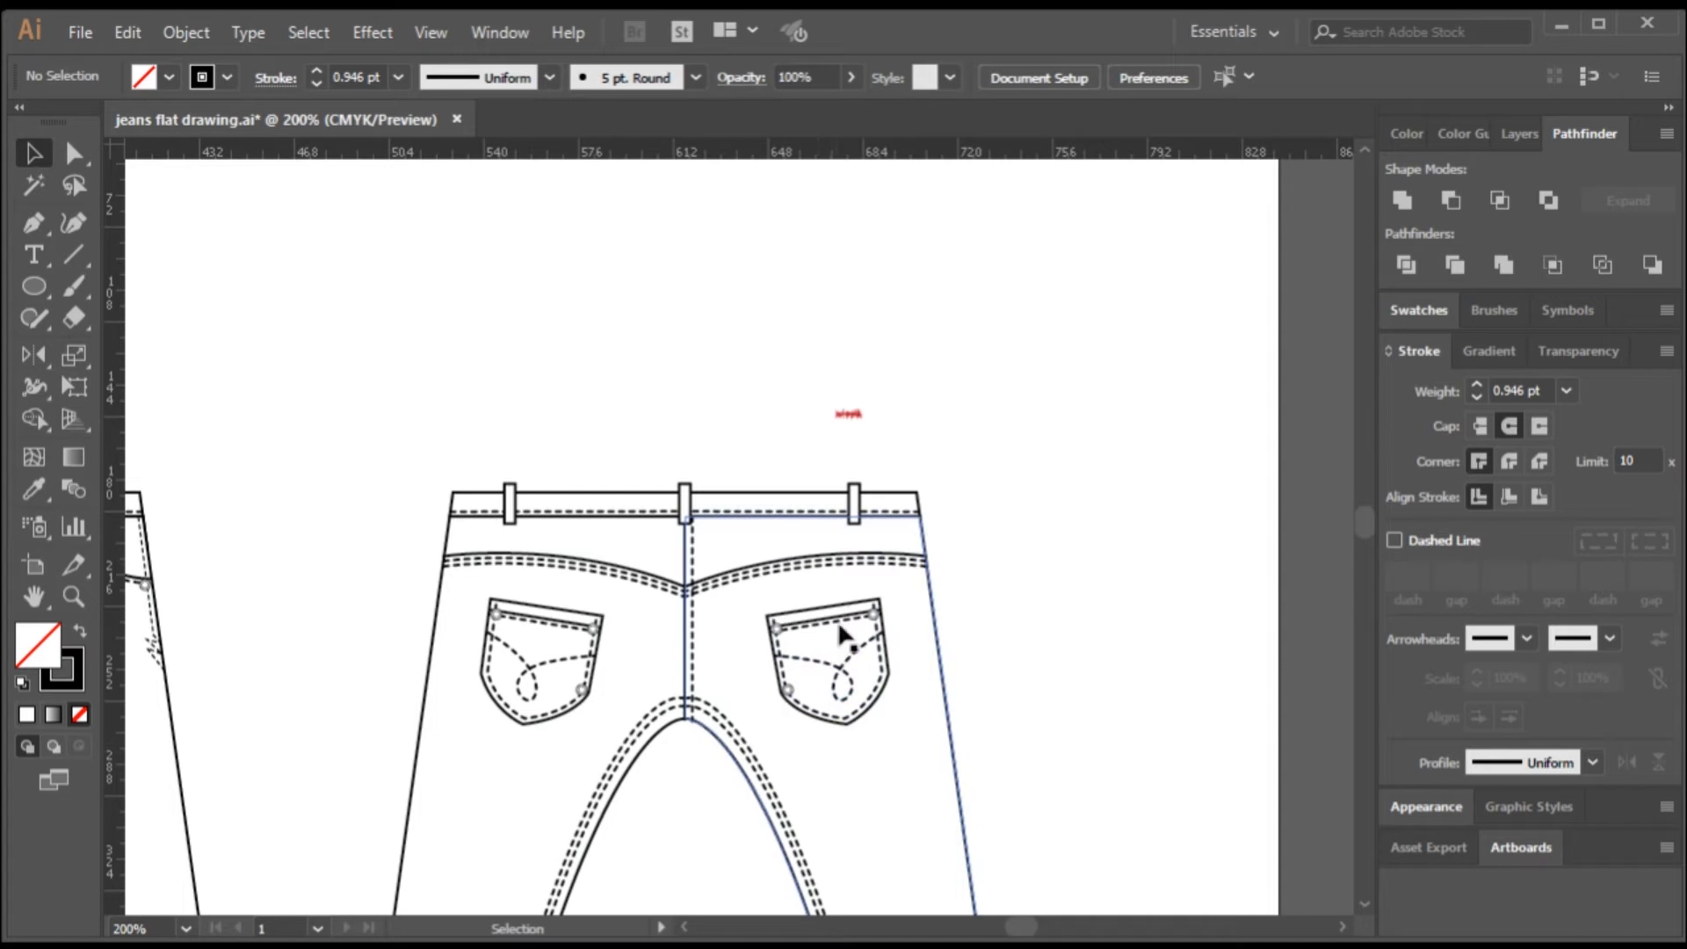
scroll(815, 513, up, 2)
mouse_move(876, 354)
mouse_down()
mouse_move(862, 435)
mouse_move(639, 576)
mouse_move(878, 560)
mouse_up()
scroll(878, 561, up, 4)
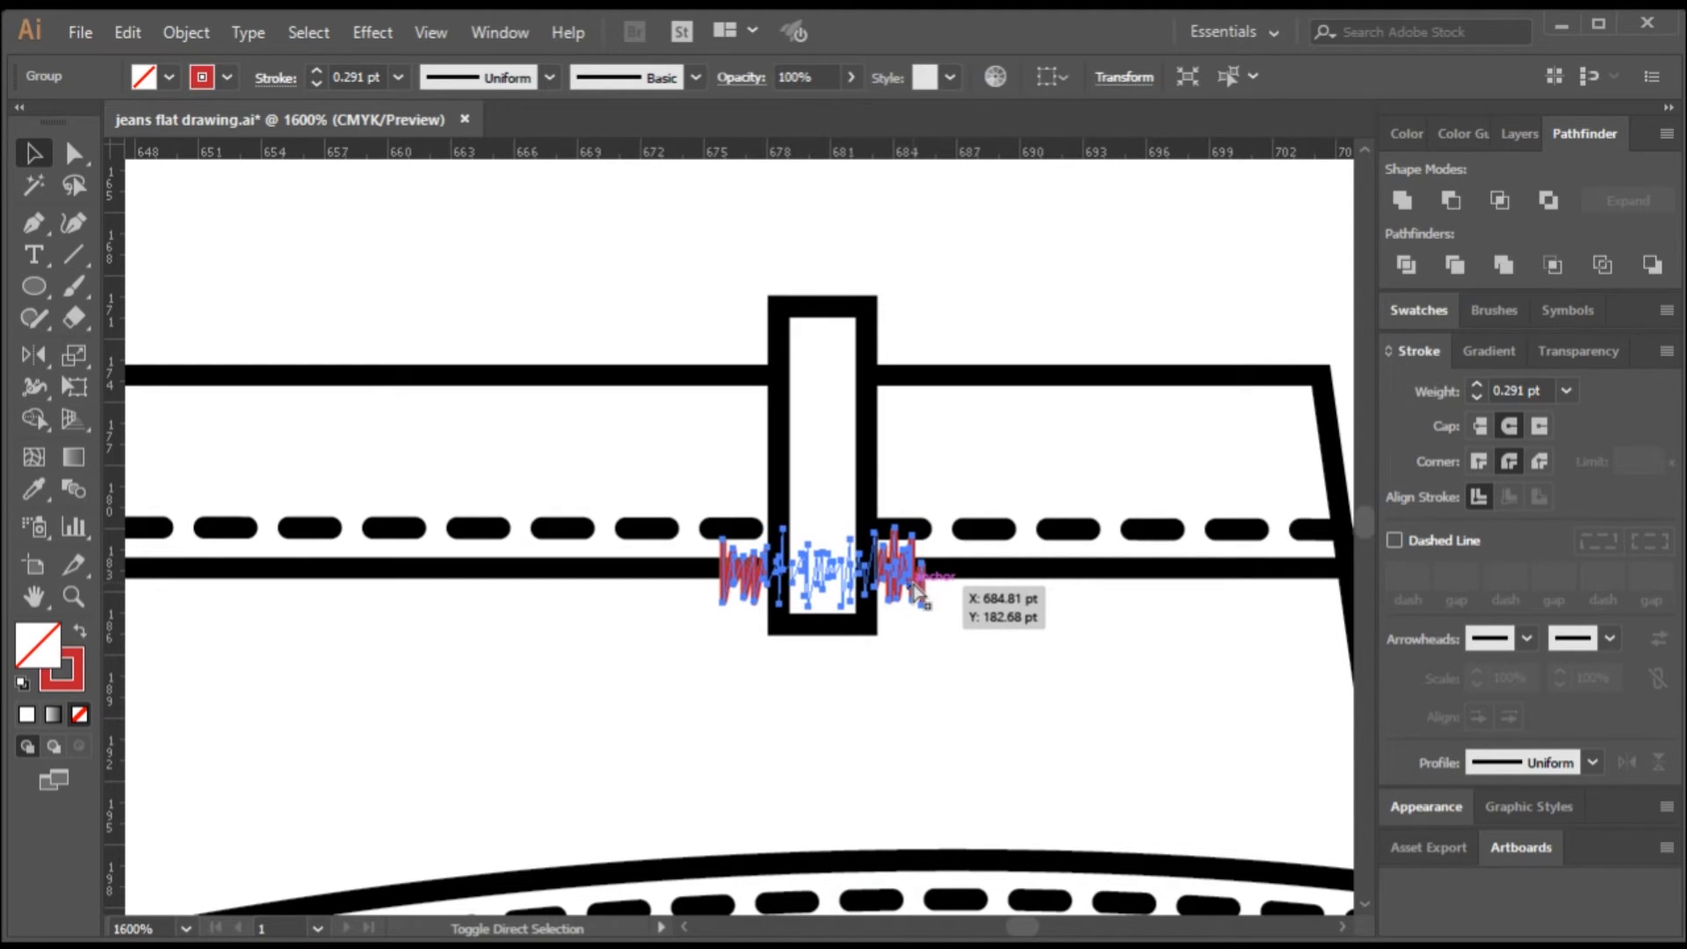
key(Down)
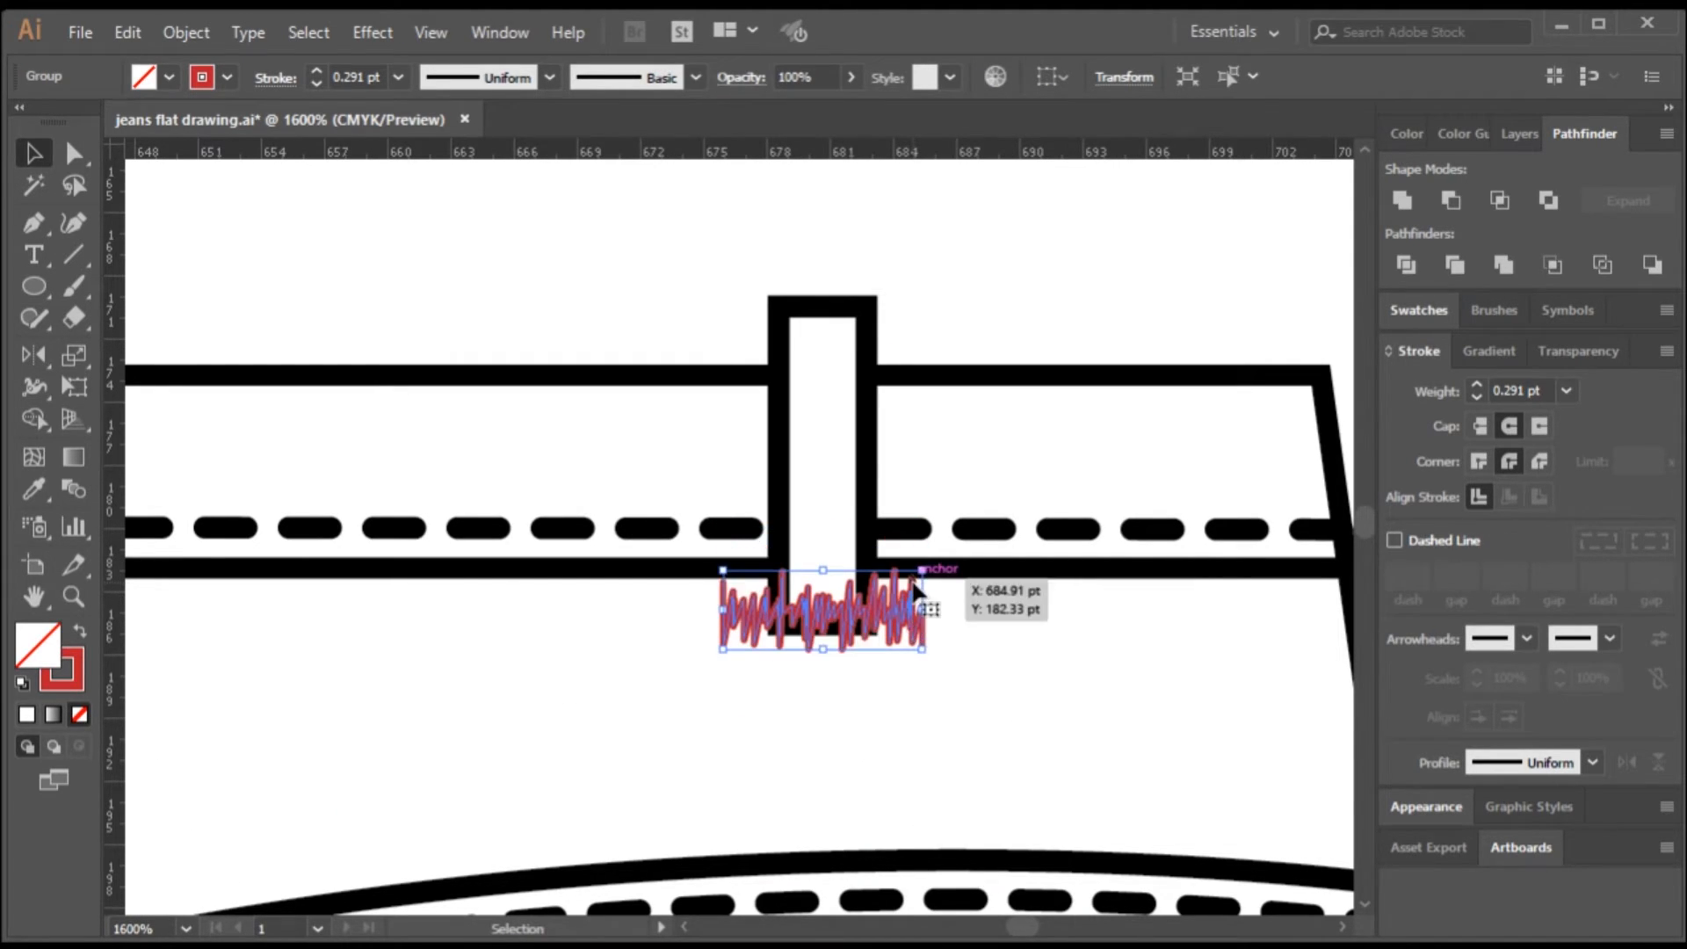
- Copy the red bartack onto the lower ends of the centre and left-hand belt loops
scroll(976, 663, down, 2)
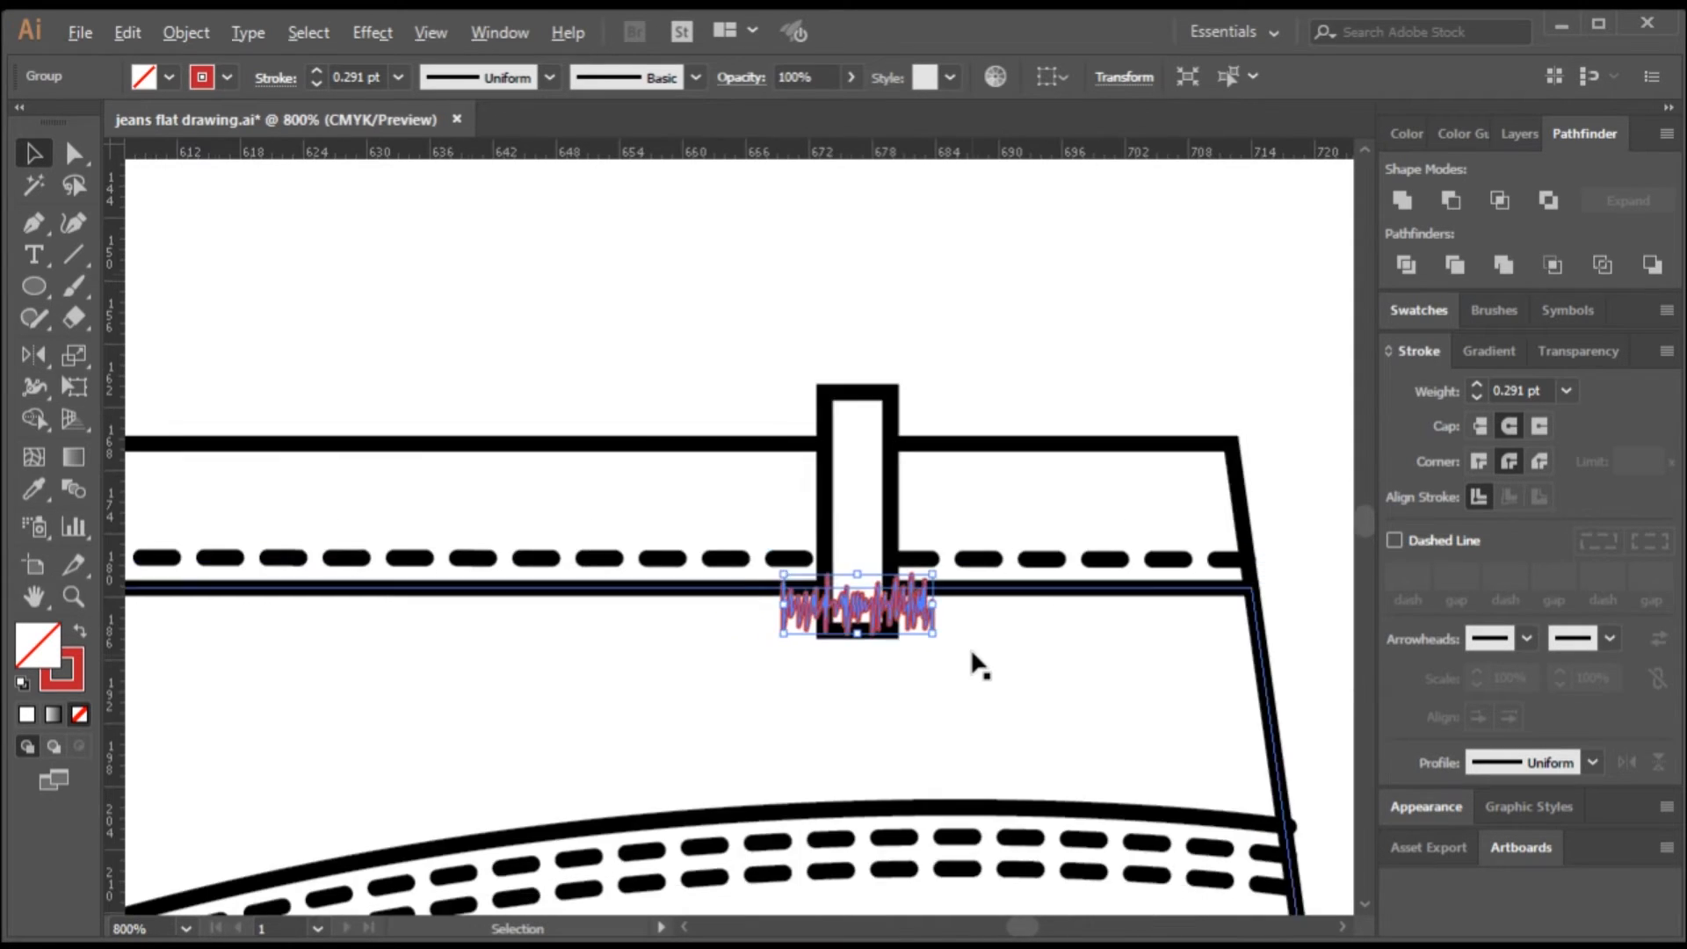
mouse_move(898, 652)
mouse_down()
mouse_move(682, 630)
mouse_move(223, 644)
mouse_up()
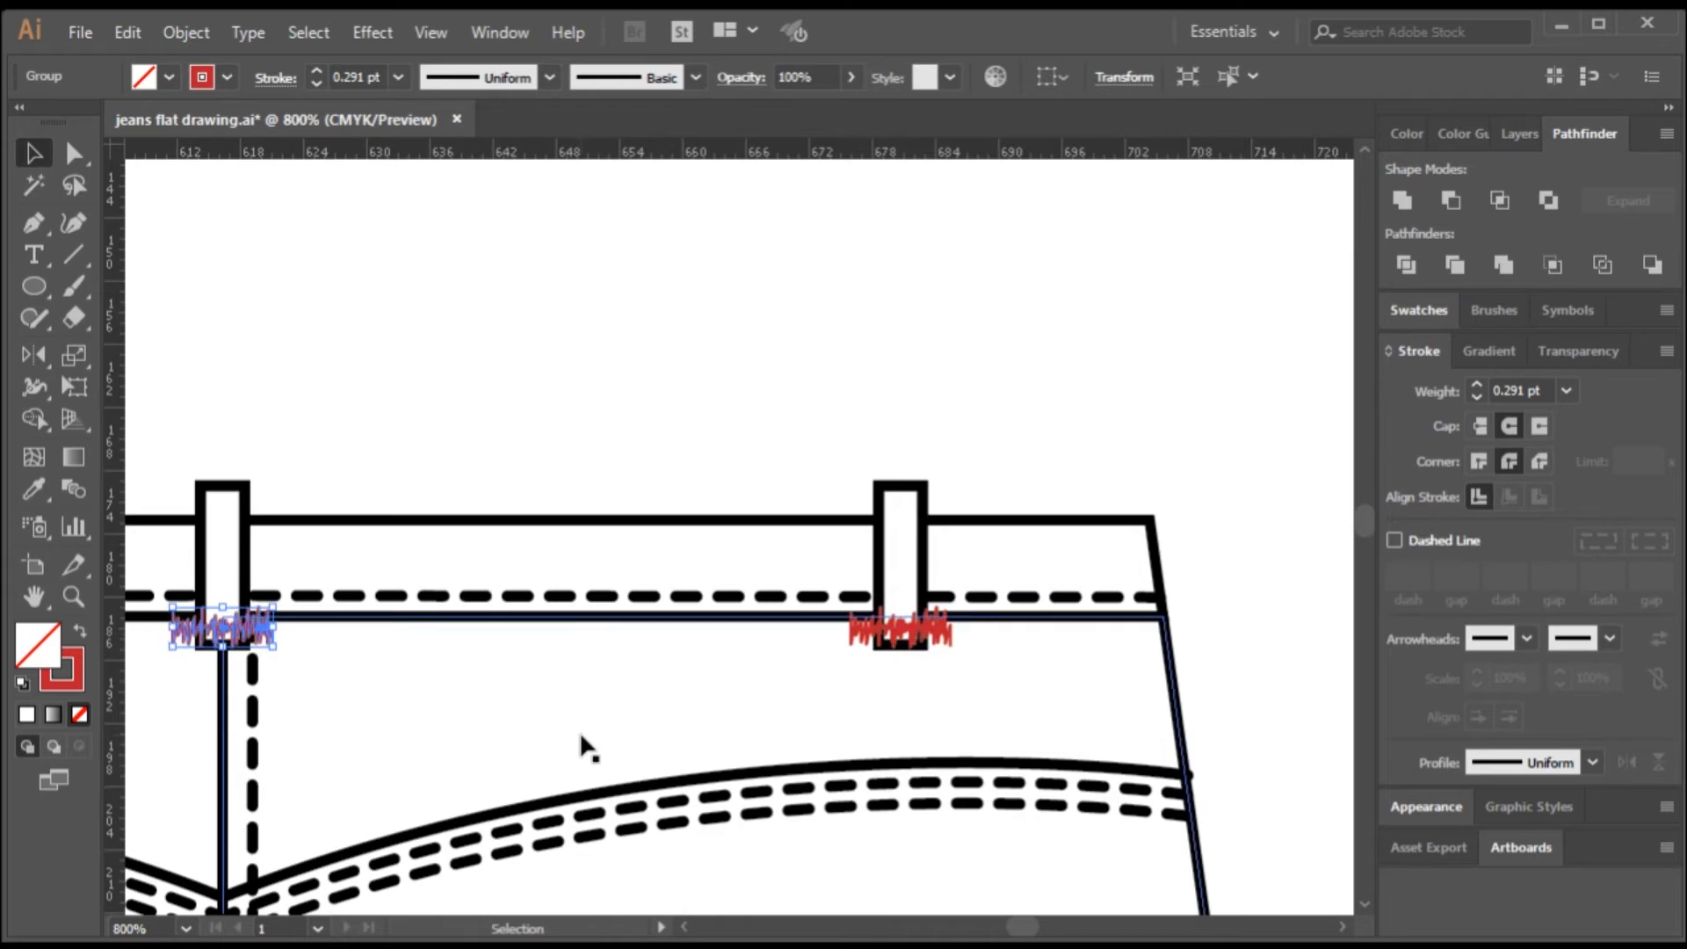
scroll(425, 727, down, 2)
scroll(463, 751, down, 3)
scroll(464, 752, up, 3)
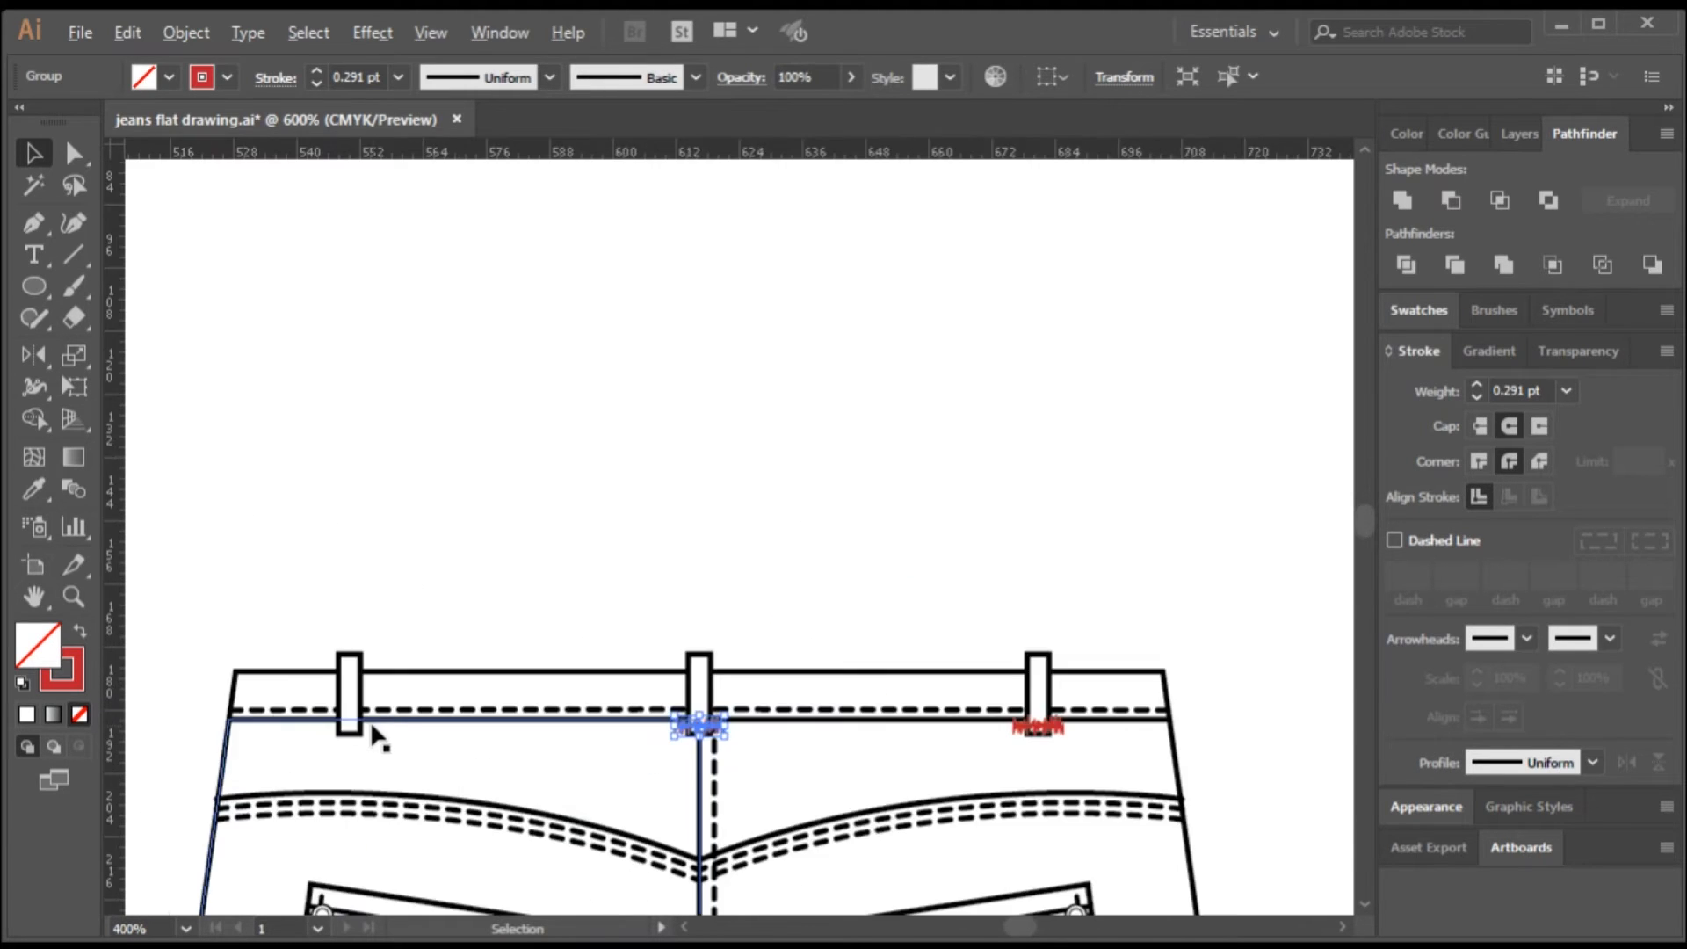
scroll(369, 734, up, 2)
mouse_move(1019, 723)
mouse_down()
mouse_move(1045, 739)
mouse_move(342, 743)
mouse_up()
click(461, 525)
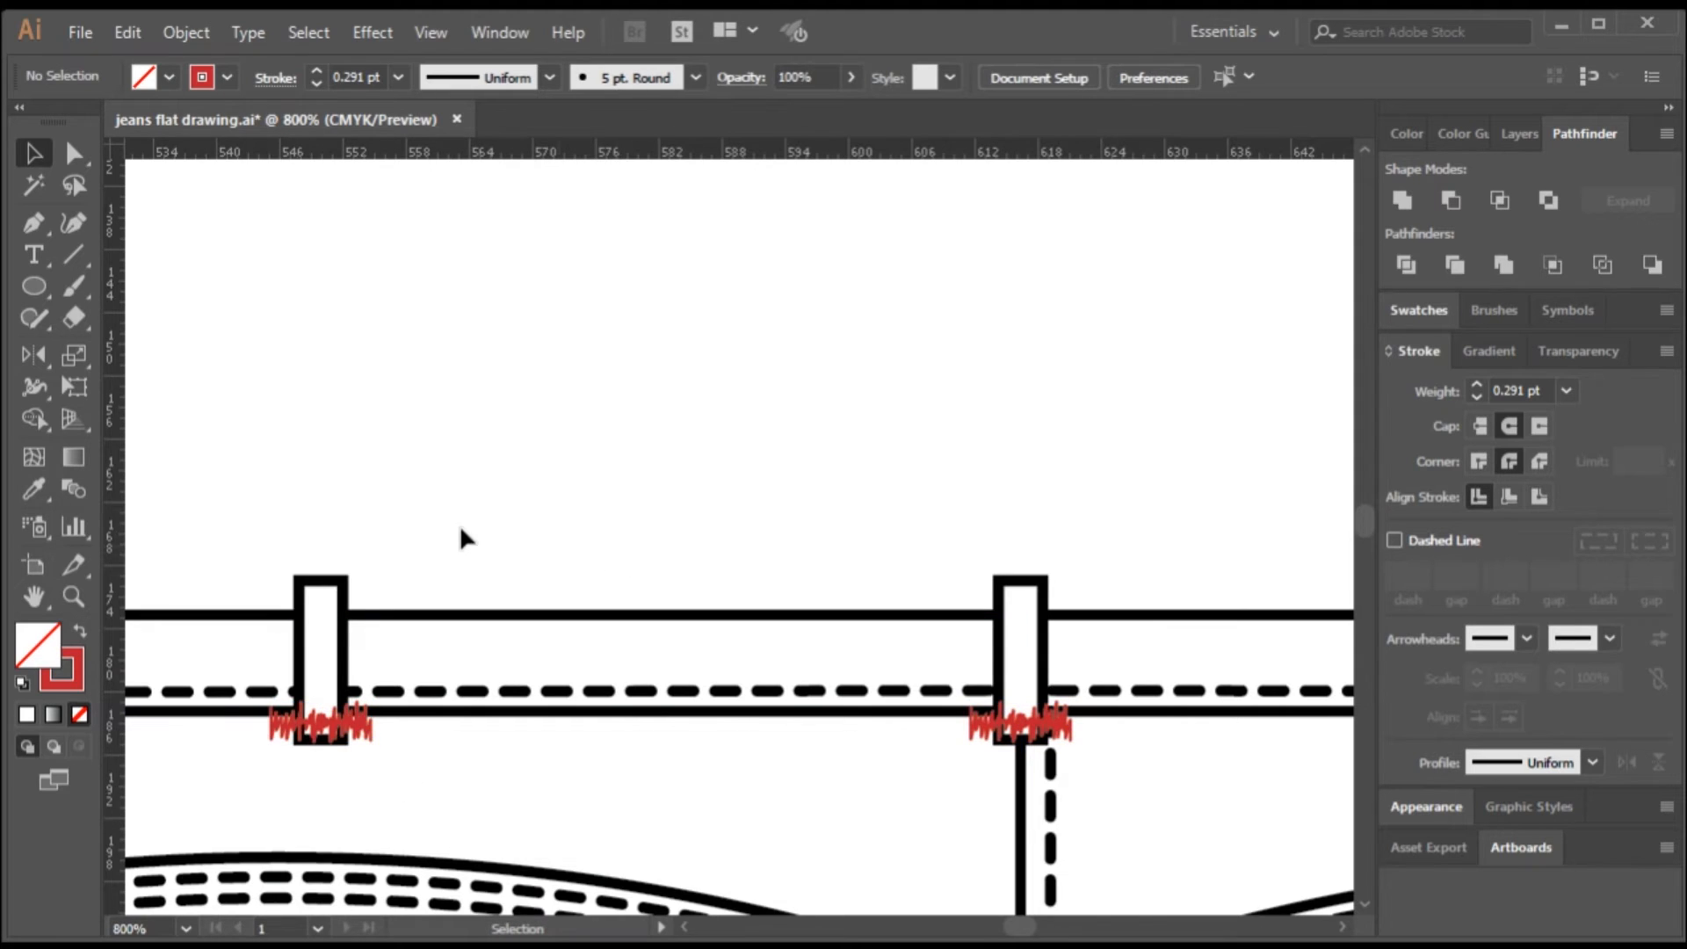
scroll(429, 520, down, 3)
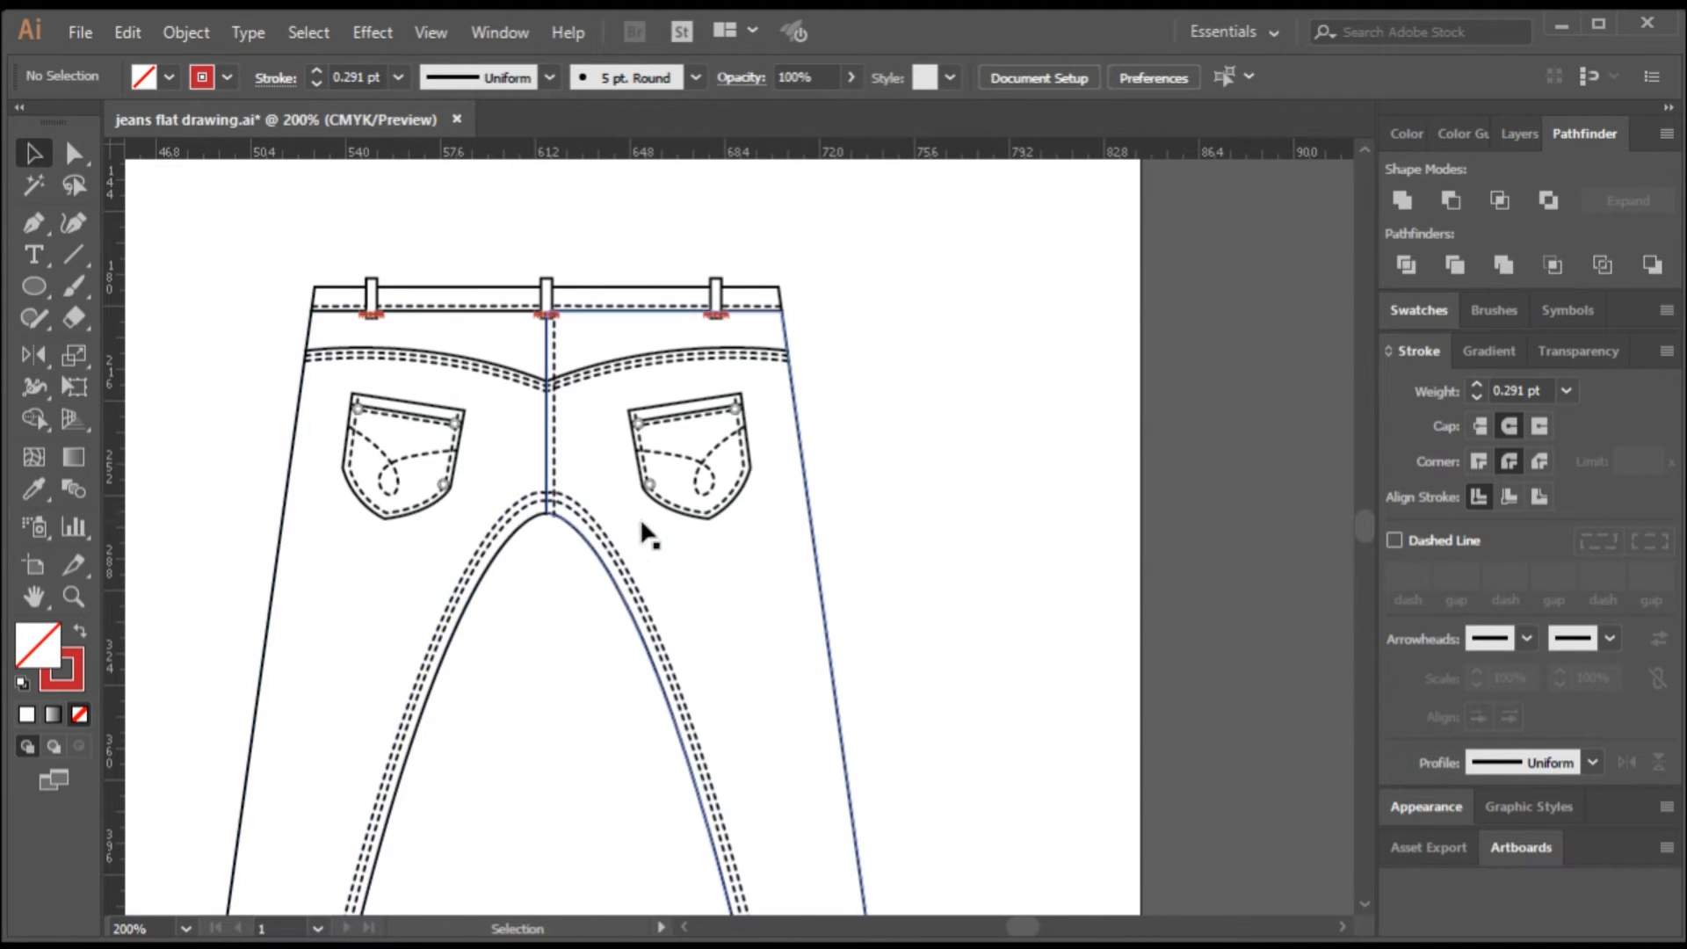
click(33, 223)
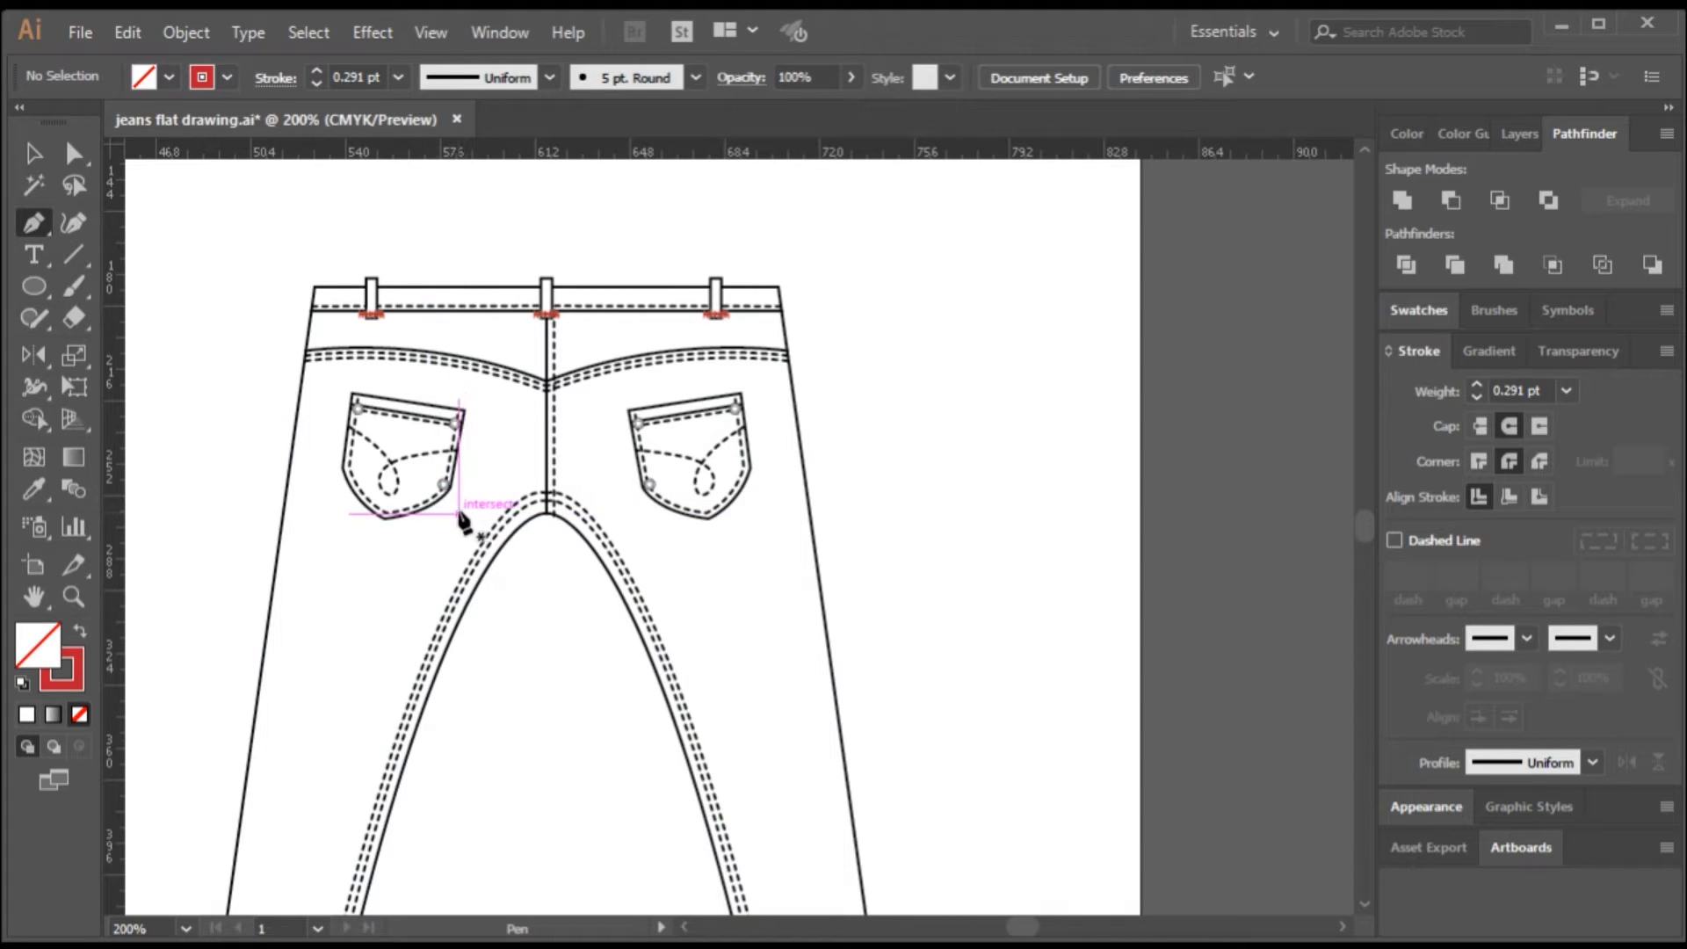
drag(458, 513, 590, 485)
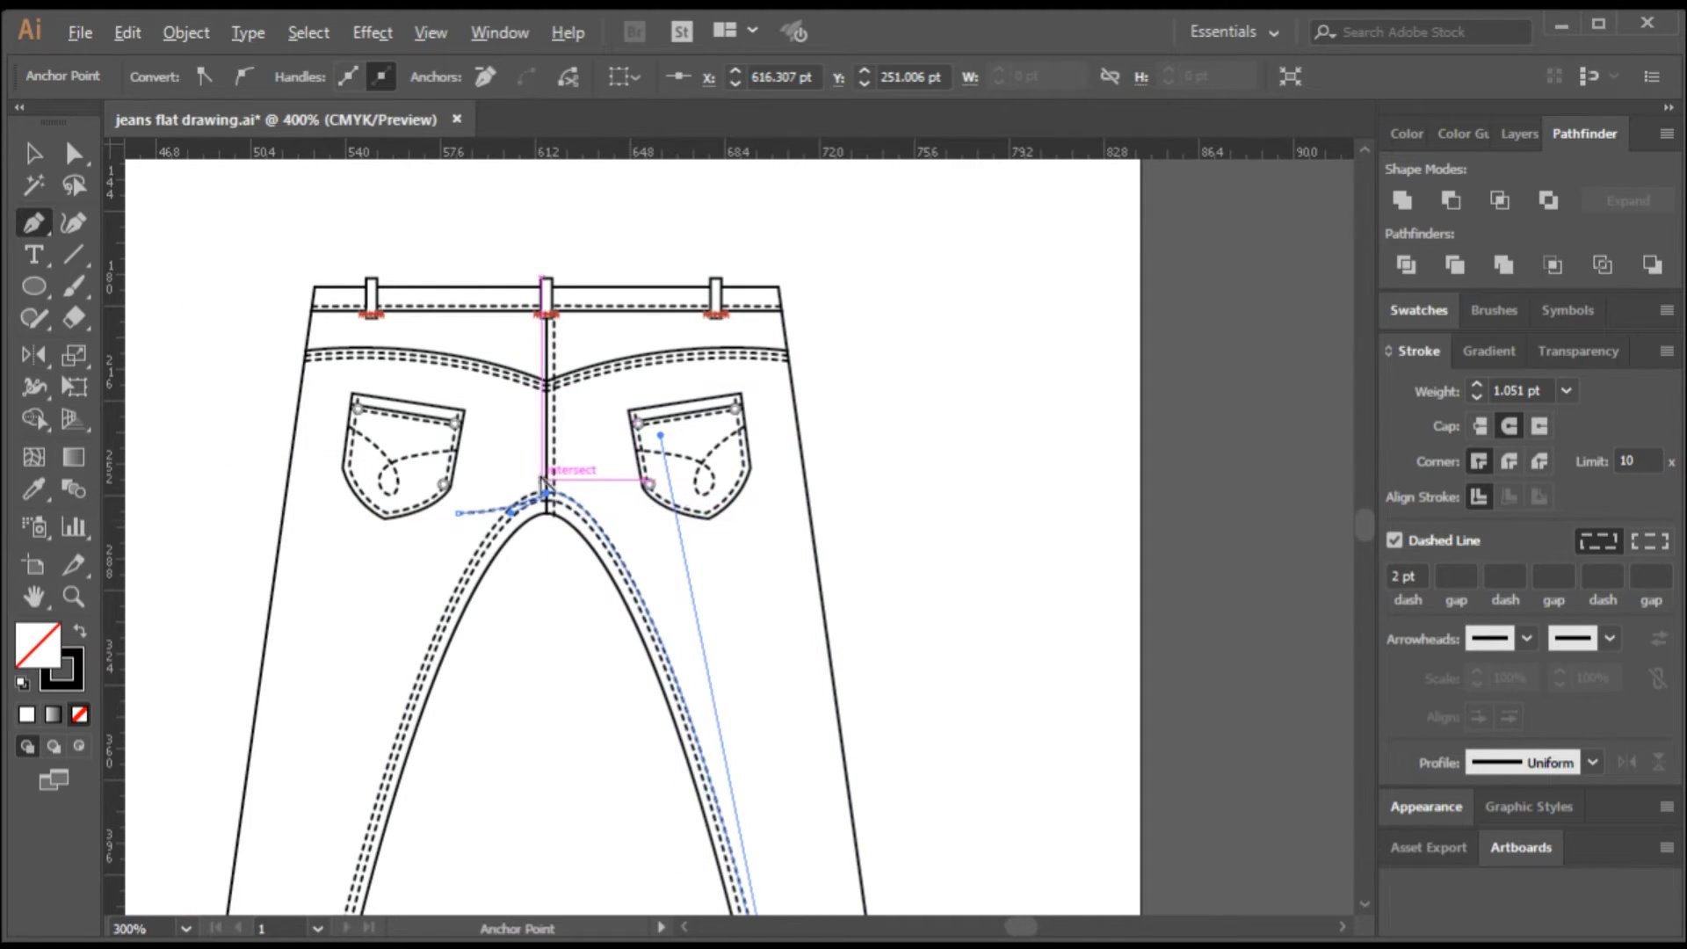
scroll(548, 480, up, 3)
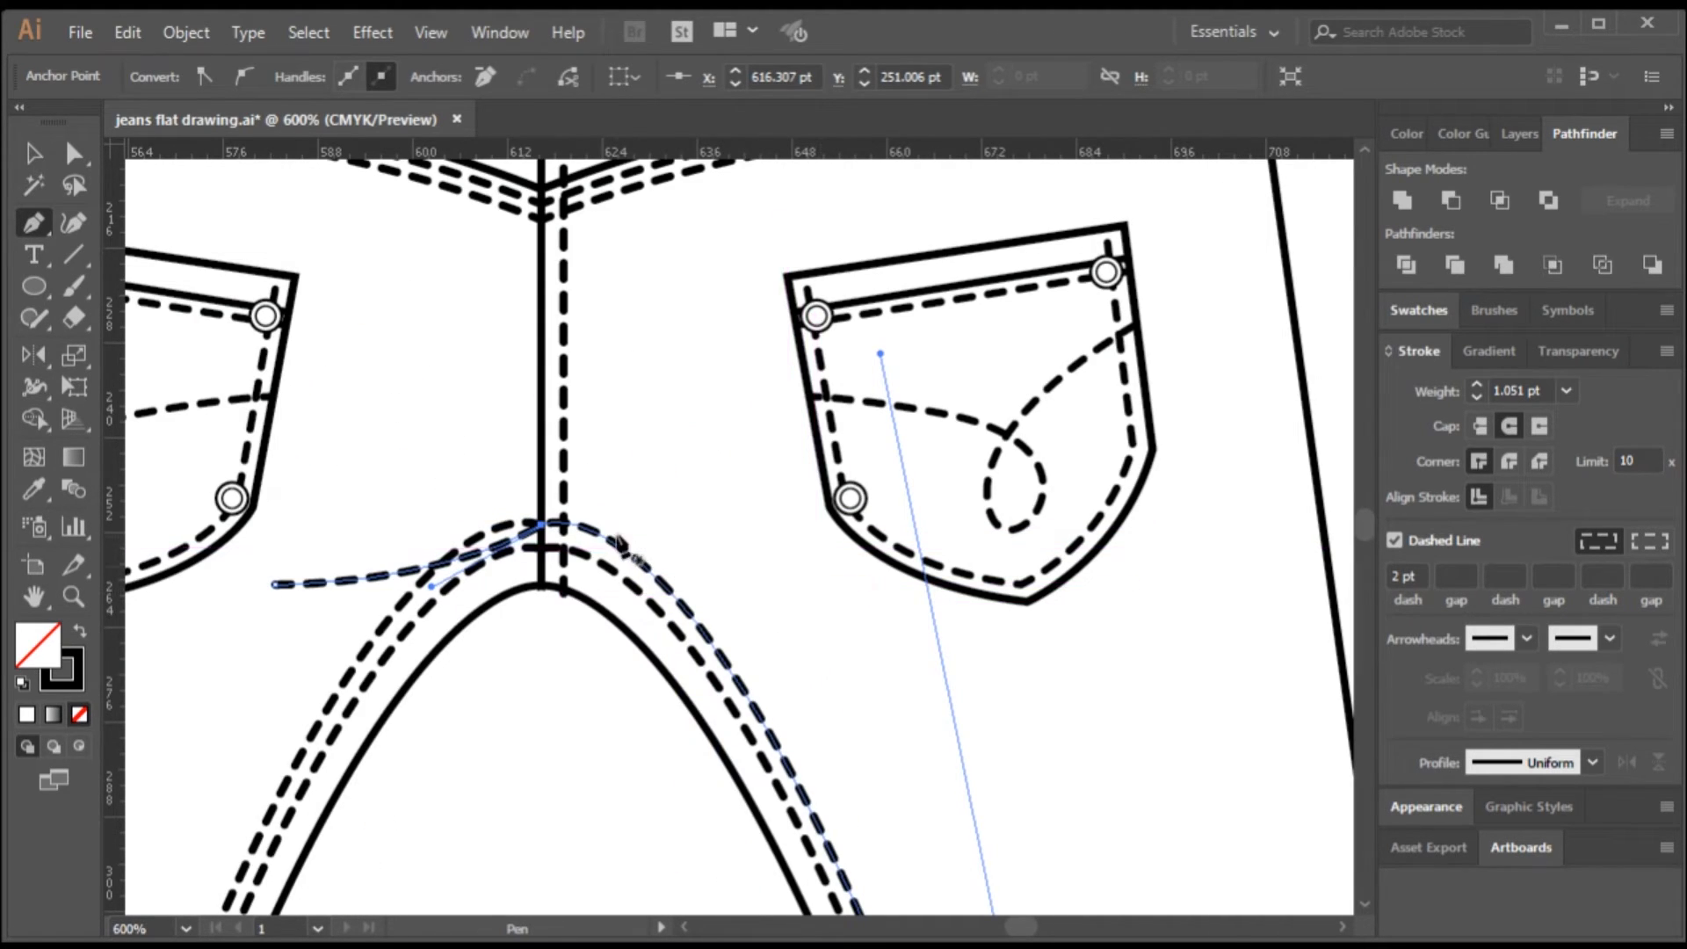
click(541, 524)
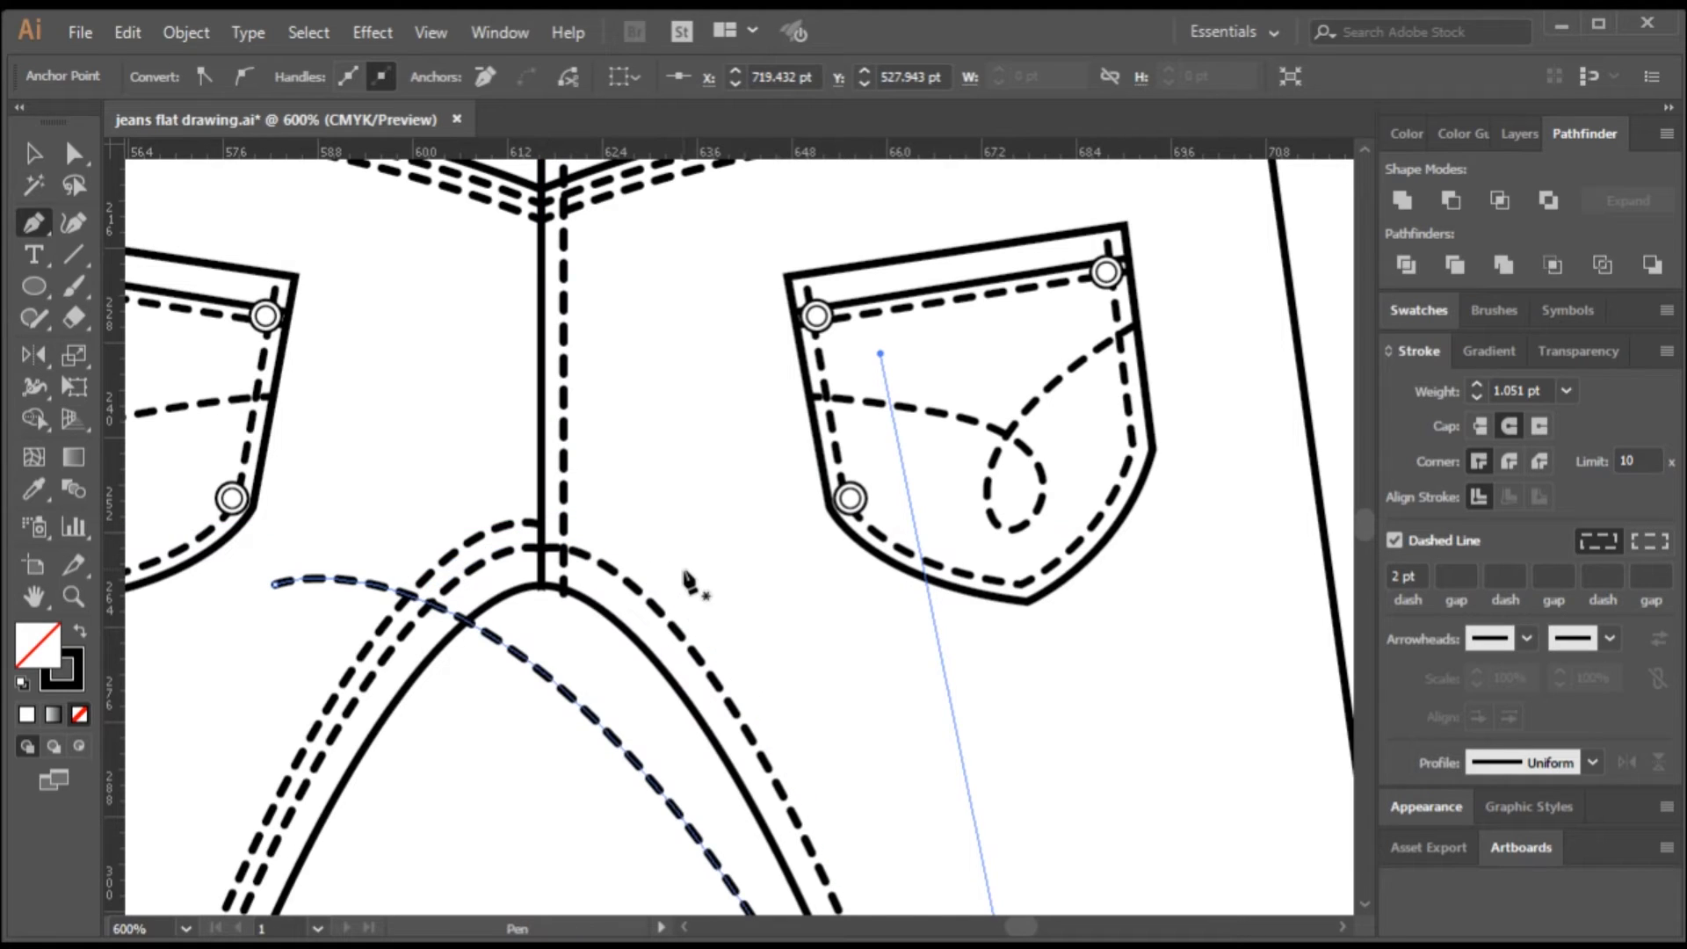
key(ctrl+z)
key(ctrl+z)
key(ctrl+z)
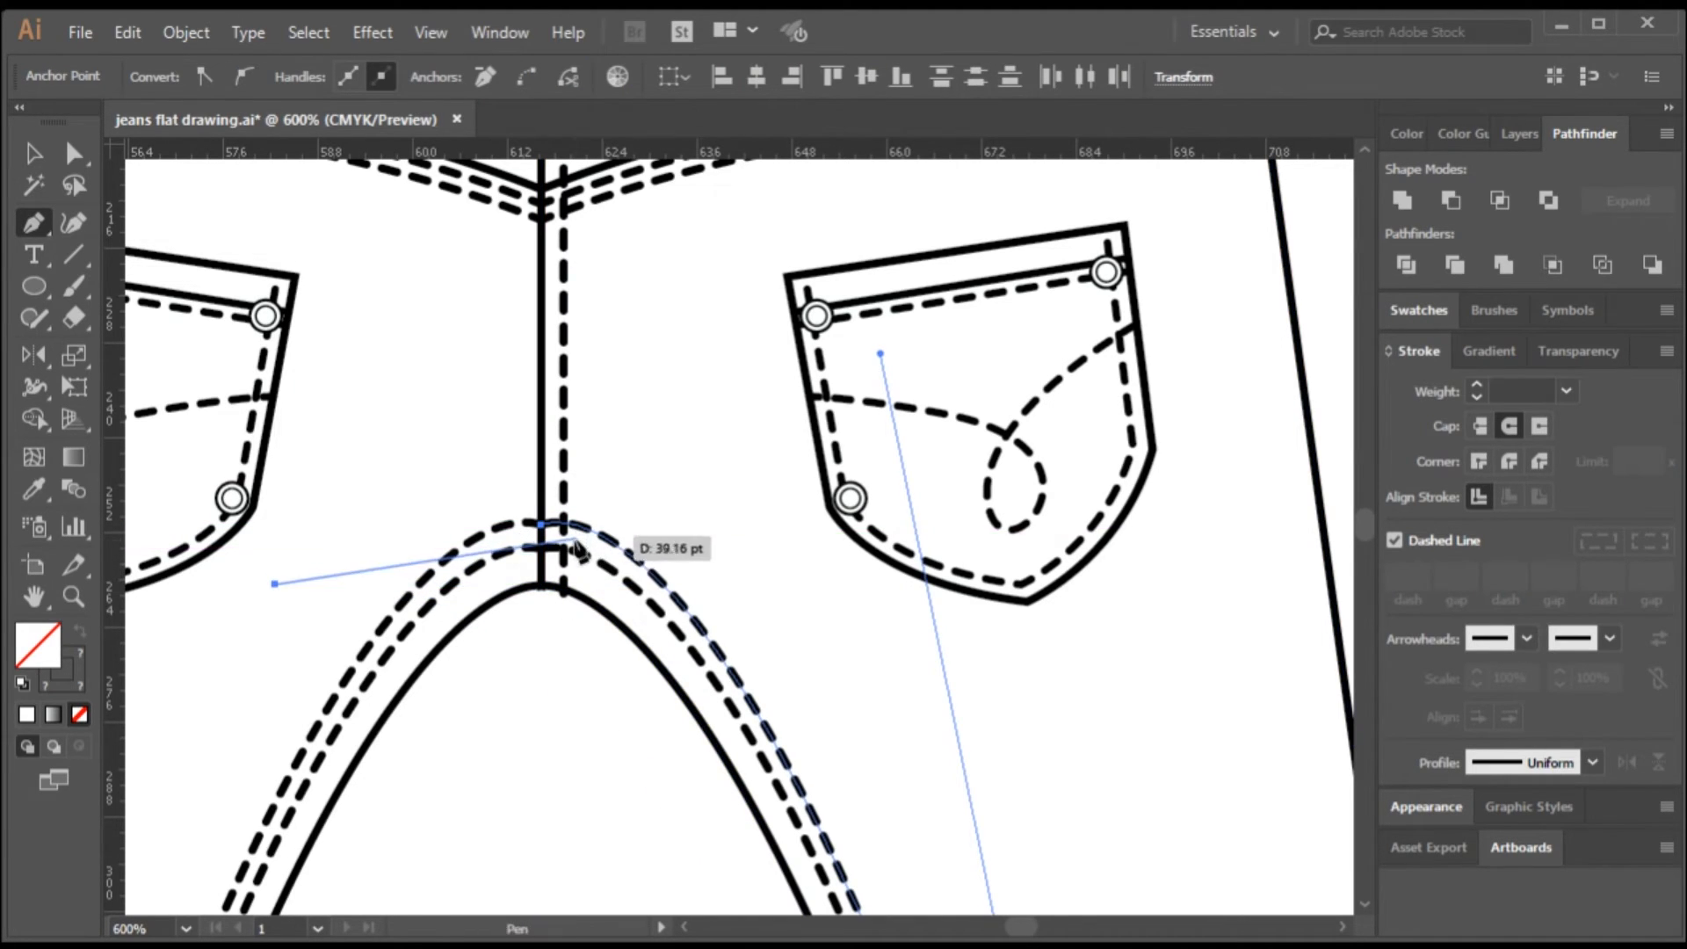
key(ctrl+z)
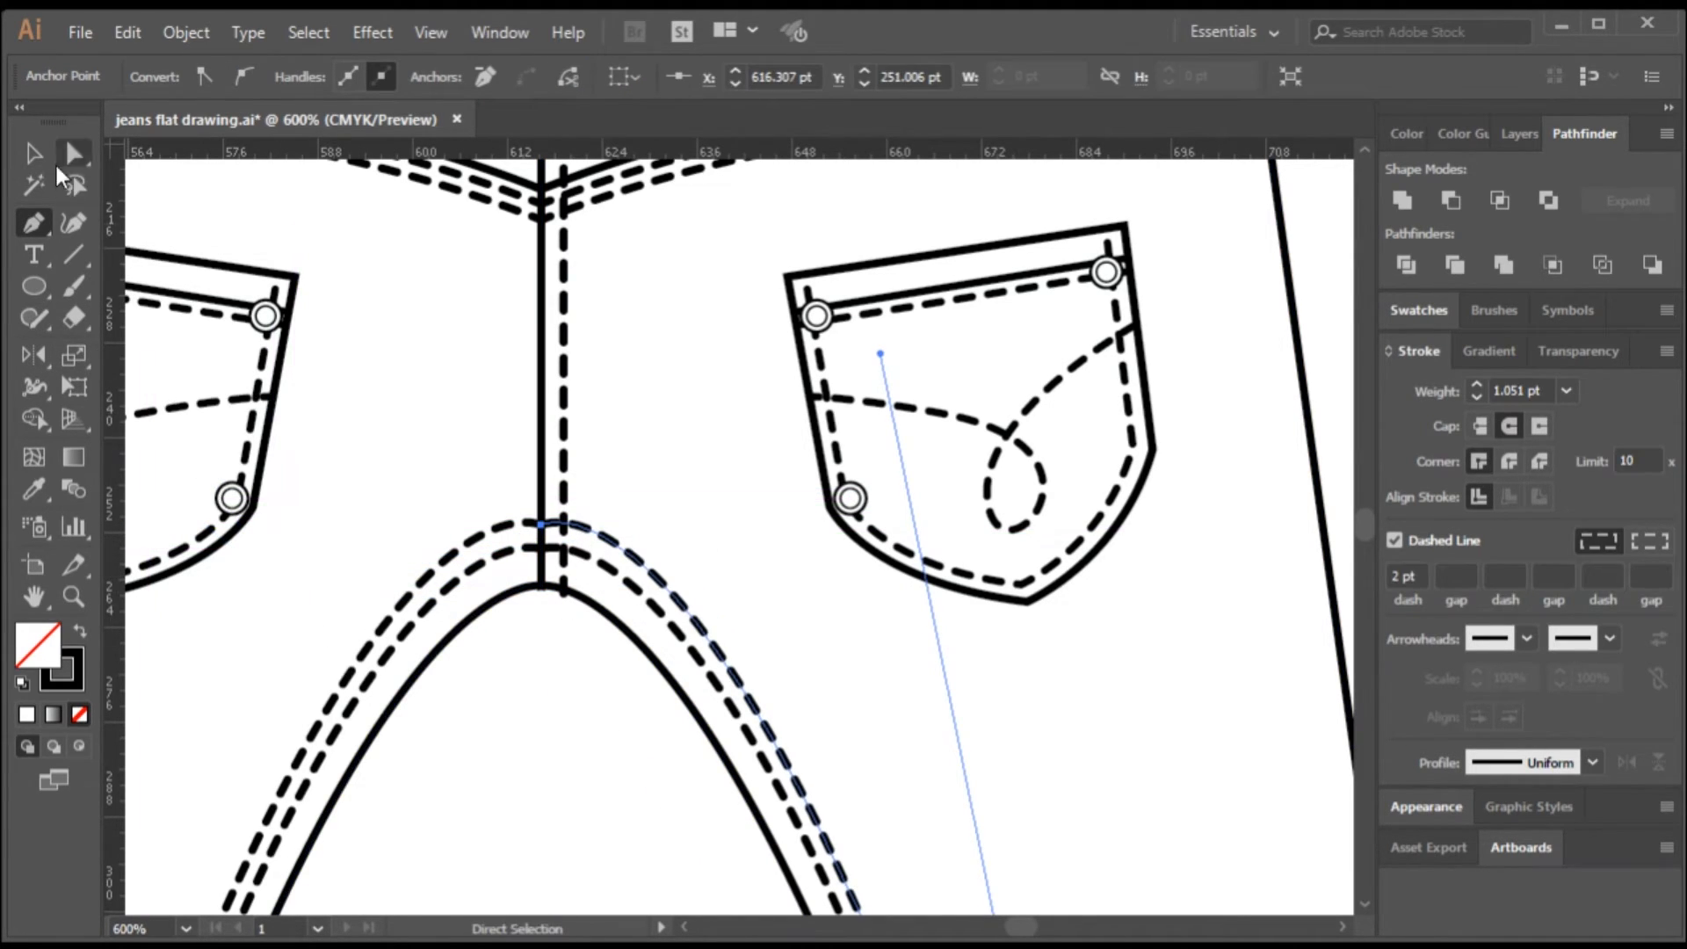
key(v)
scroll(640, 620, down, 1)
click(1147, 533)
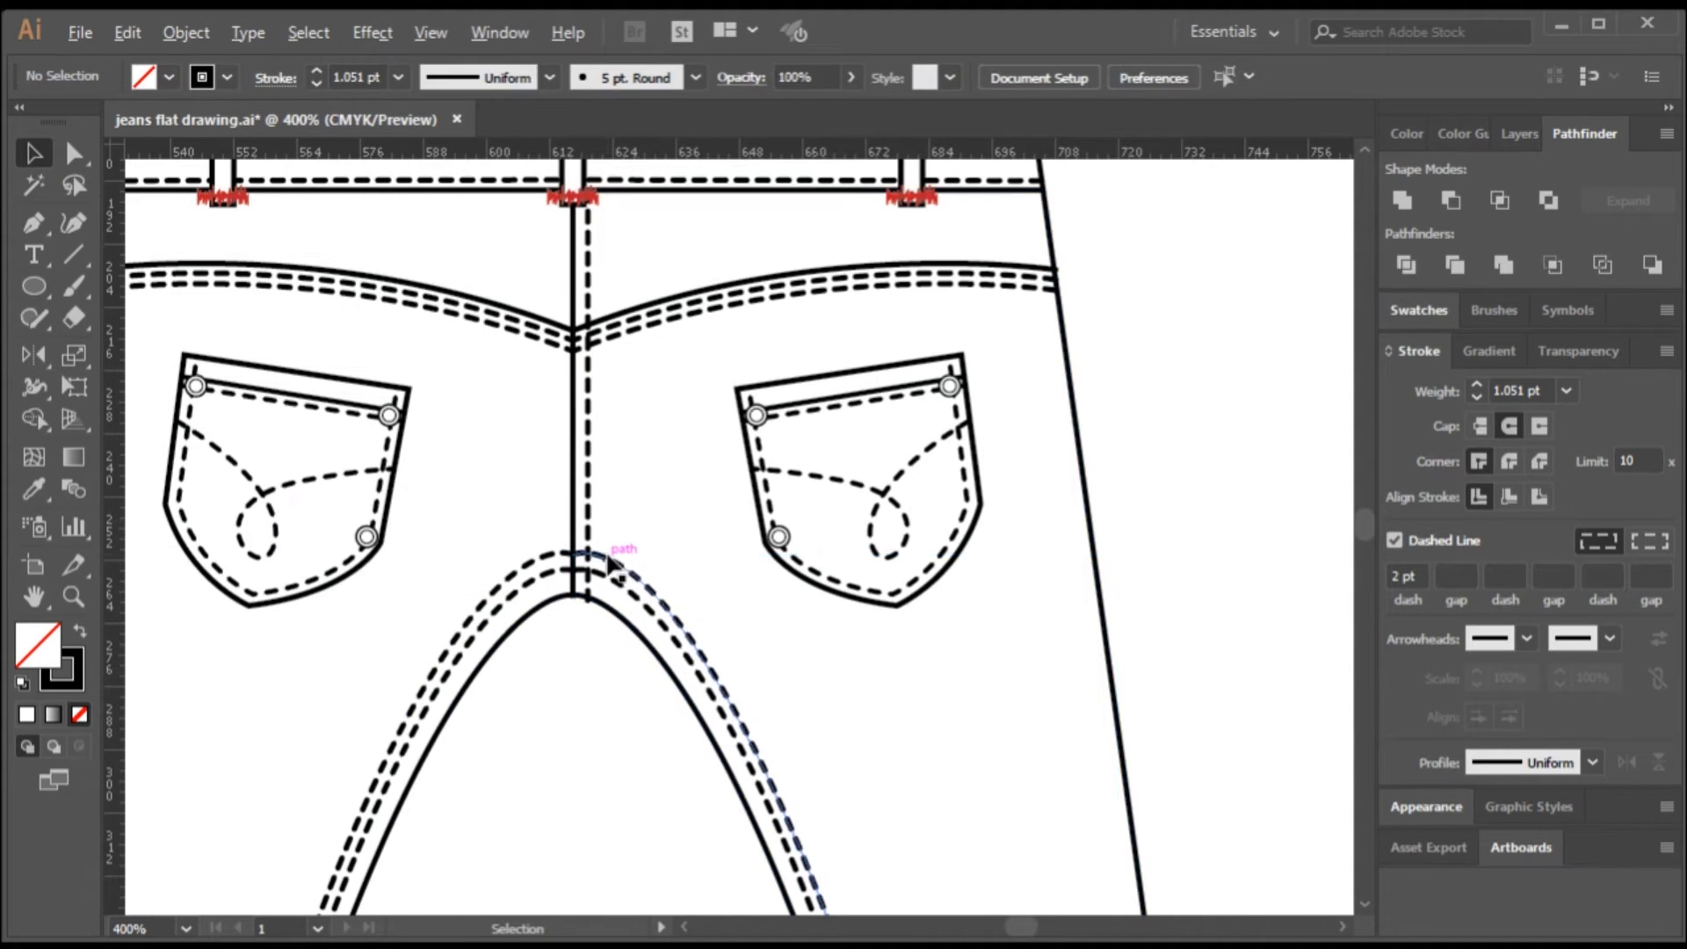
scroll(610, 599, down, 3)
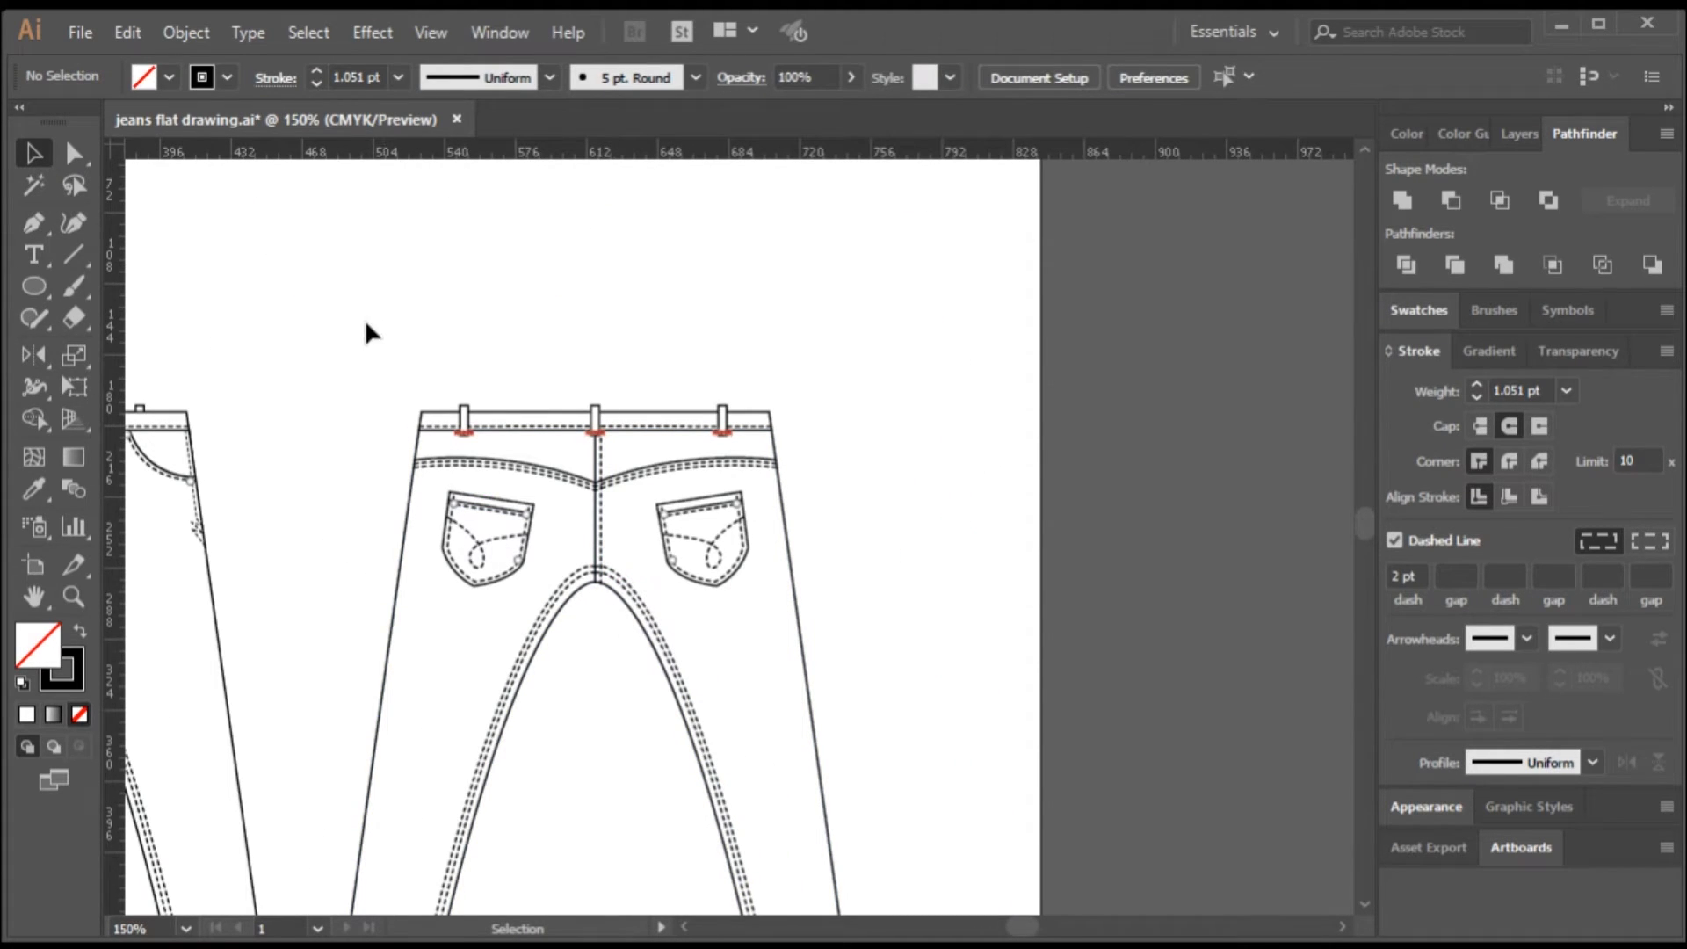
drag(366, 316, 880, 781)
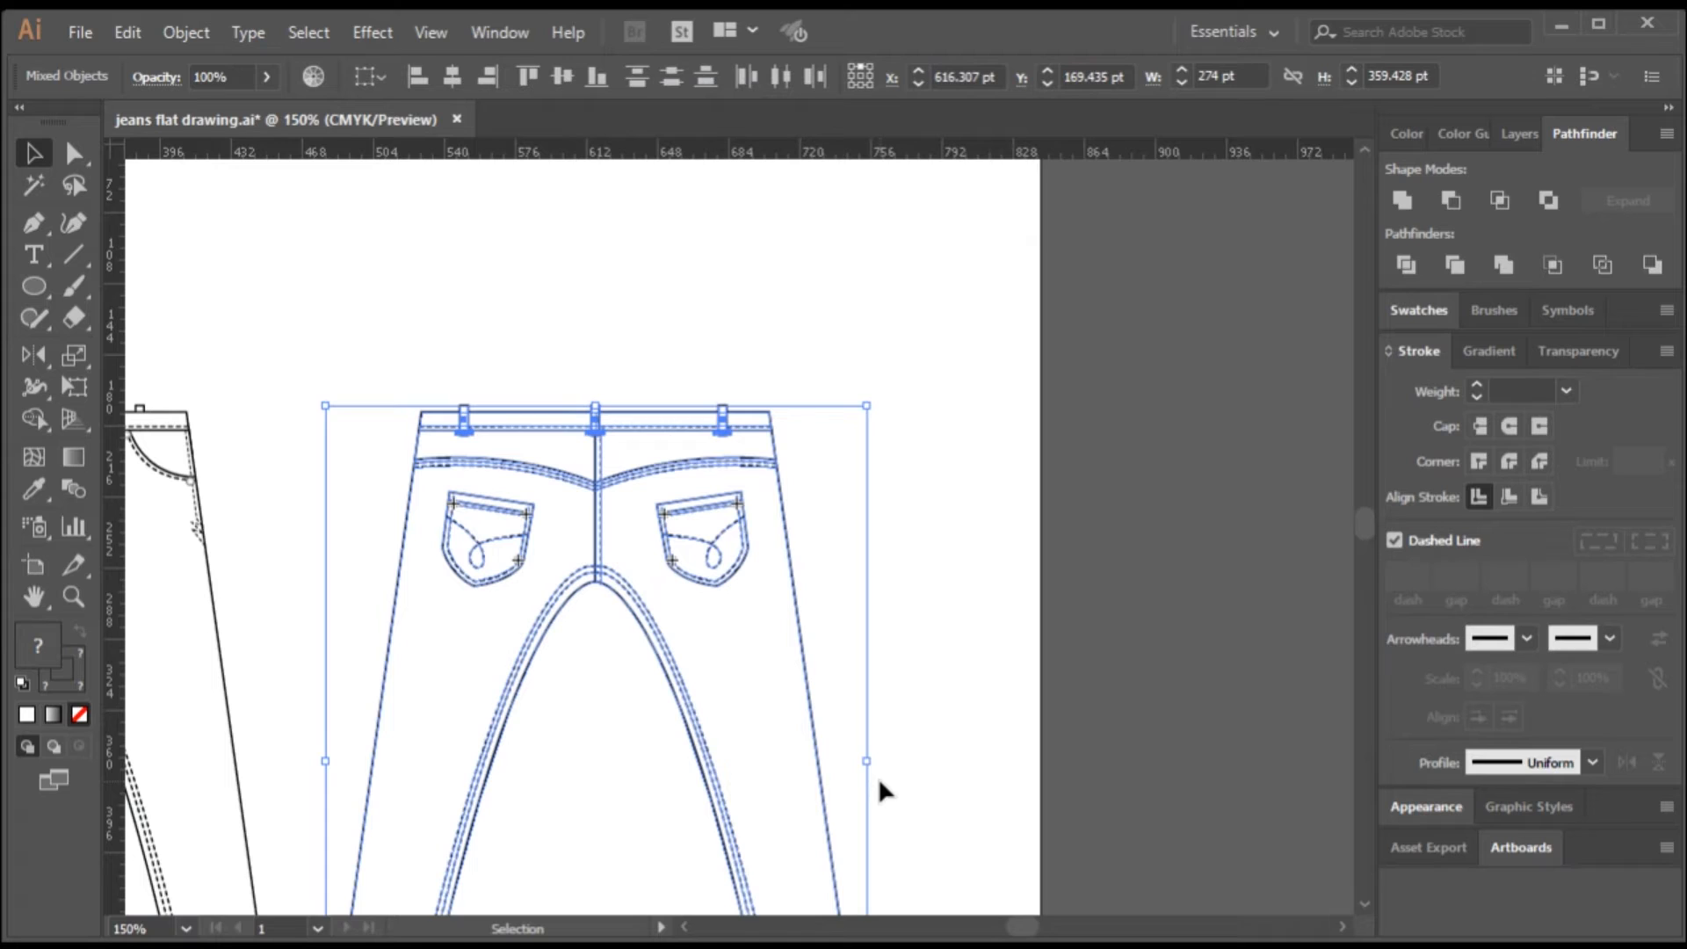
key(a)
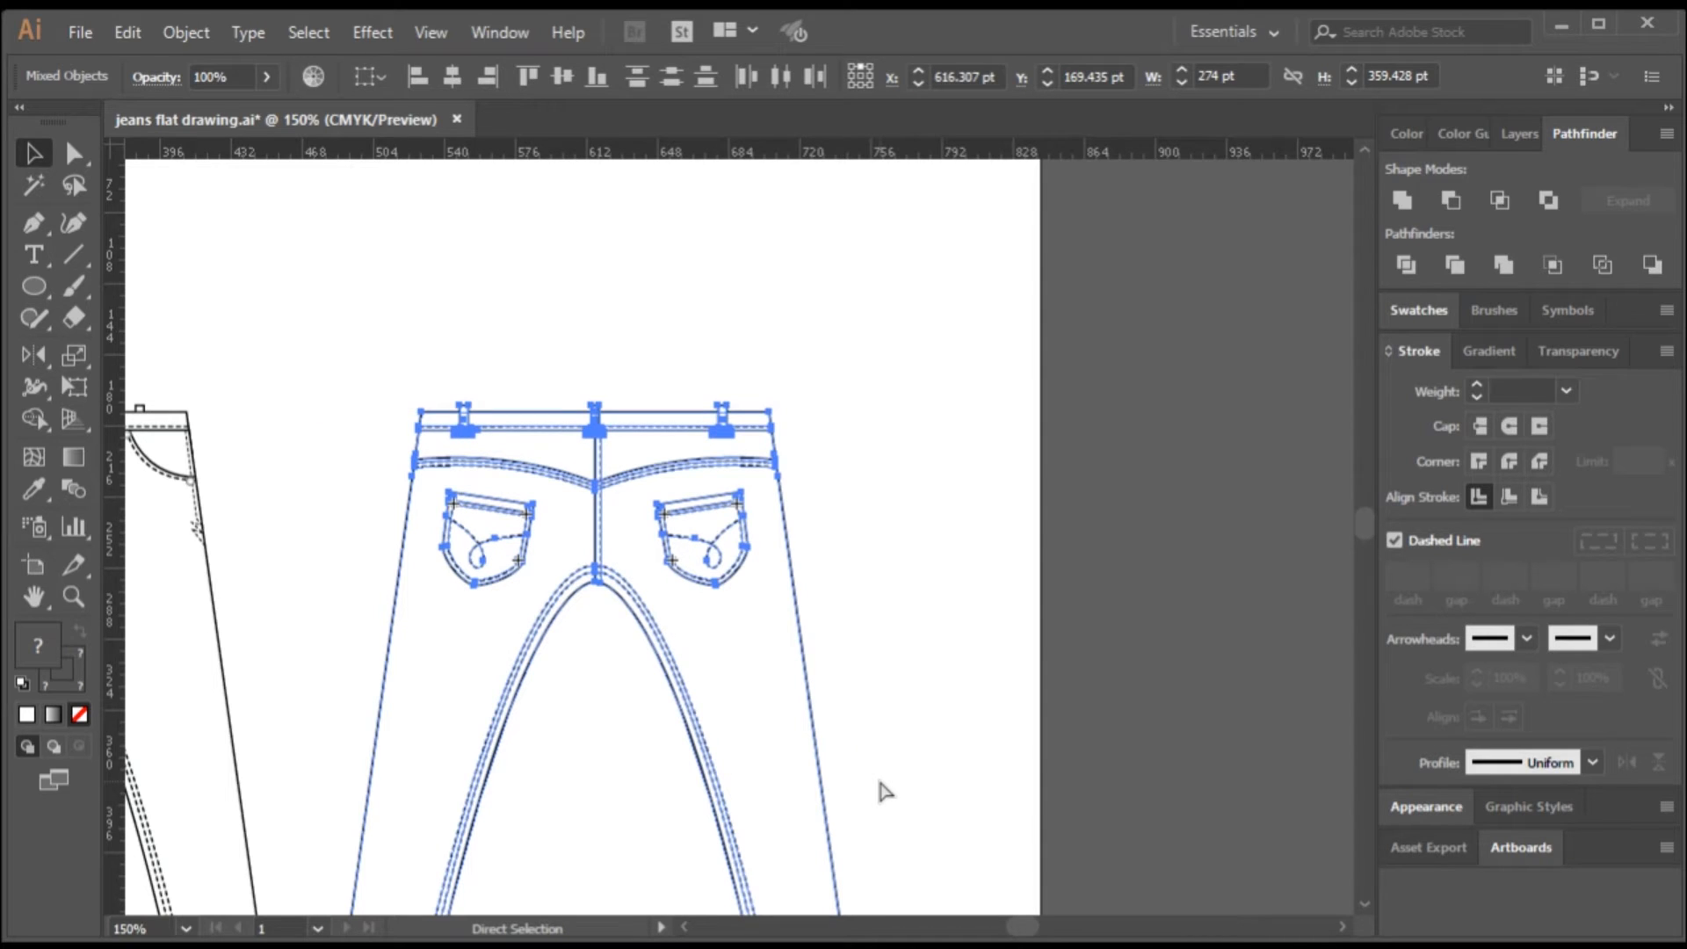
click(879, 781)
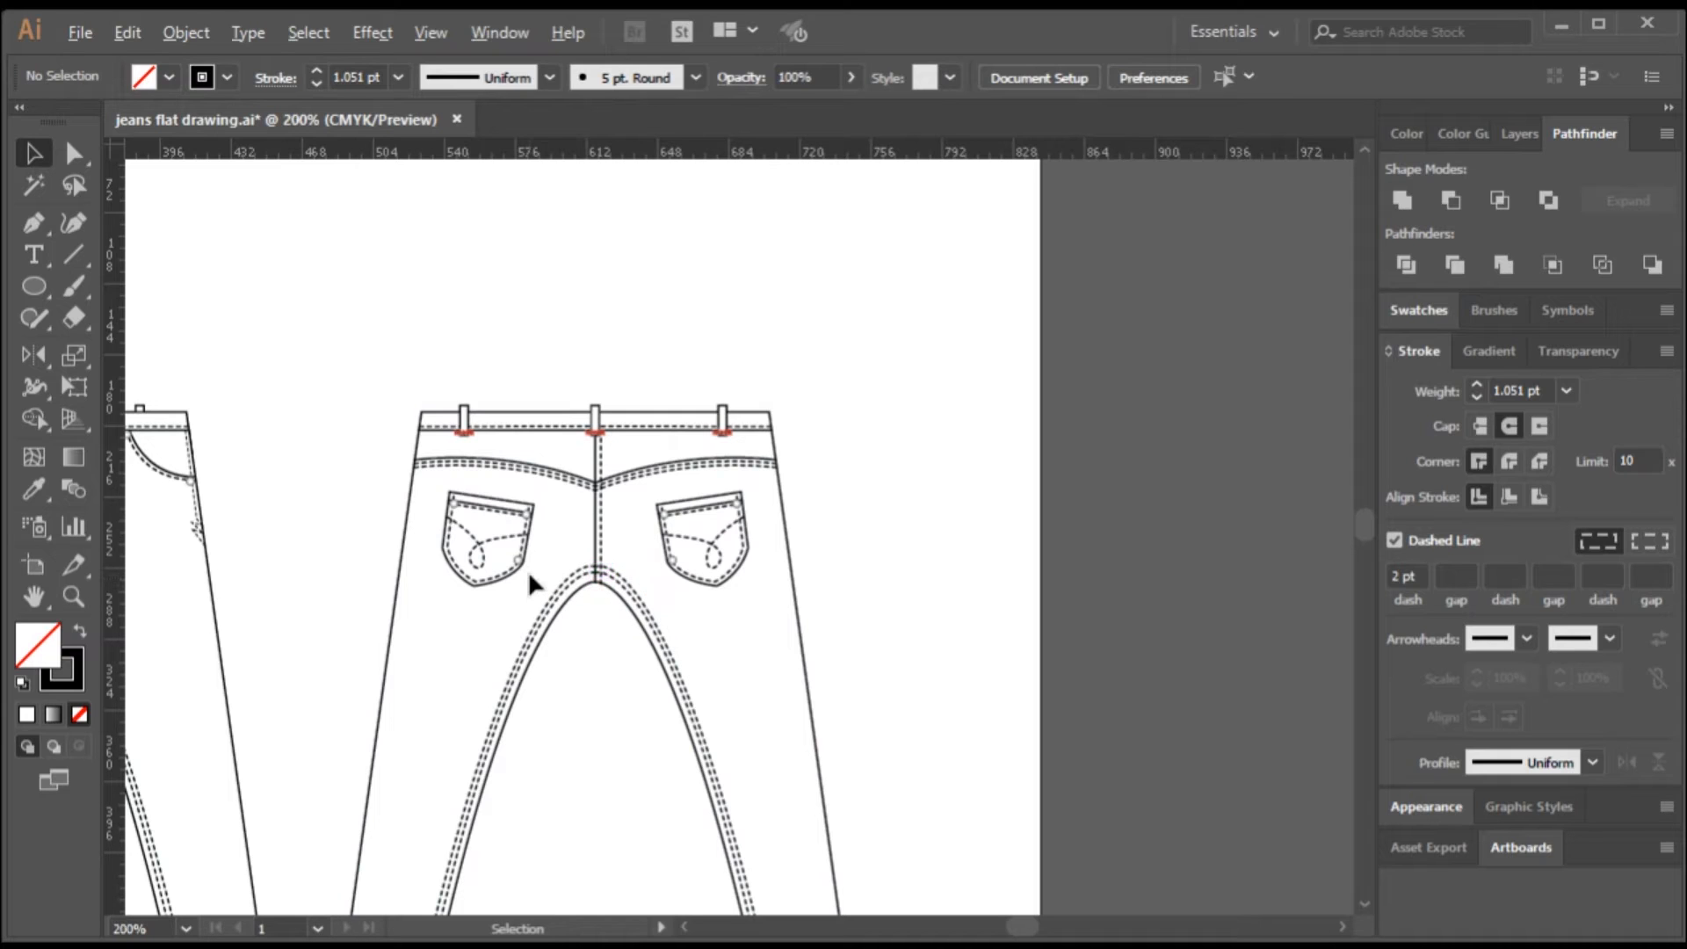
- Draw a crease with the Pen tool that peaks on the centre back seam just above the crotch and curves down to both sides
scroll(540, 580, up, 3)
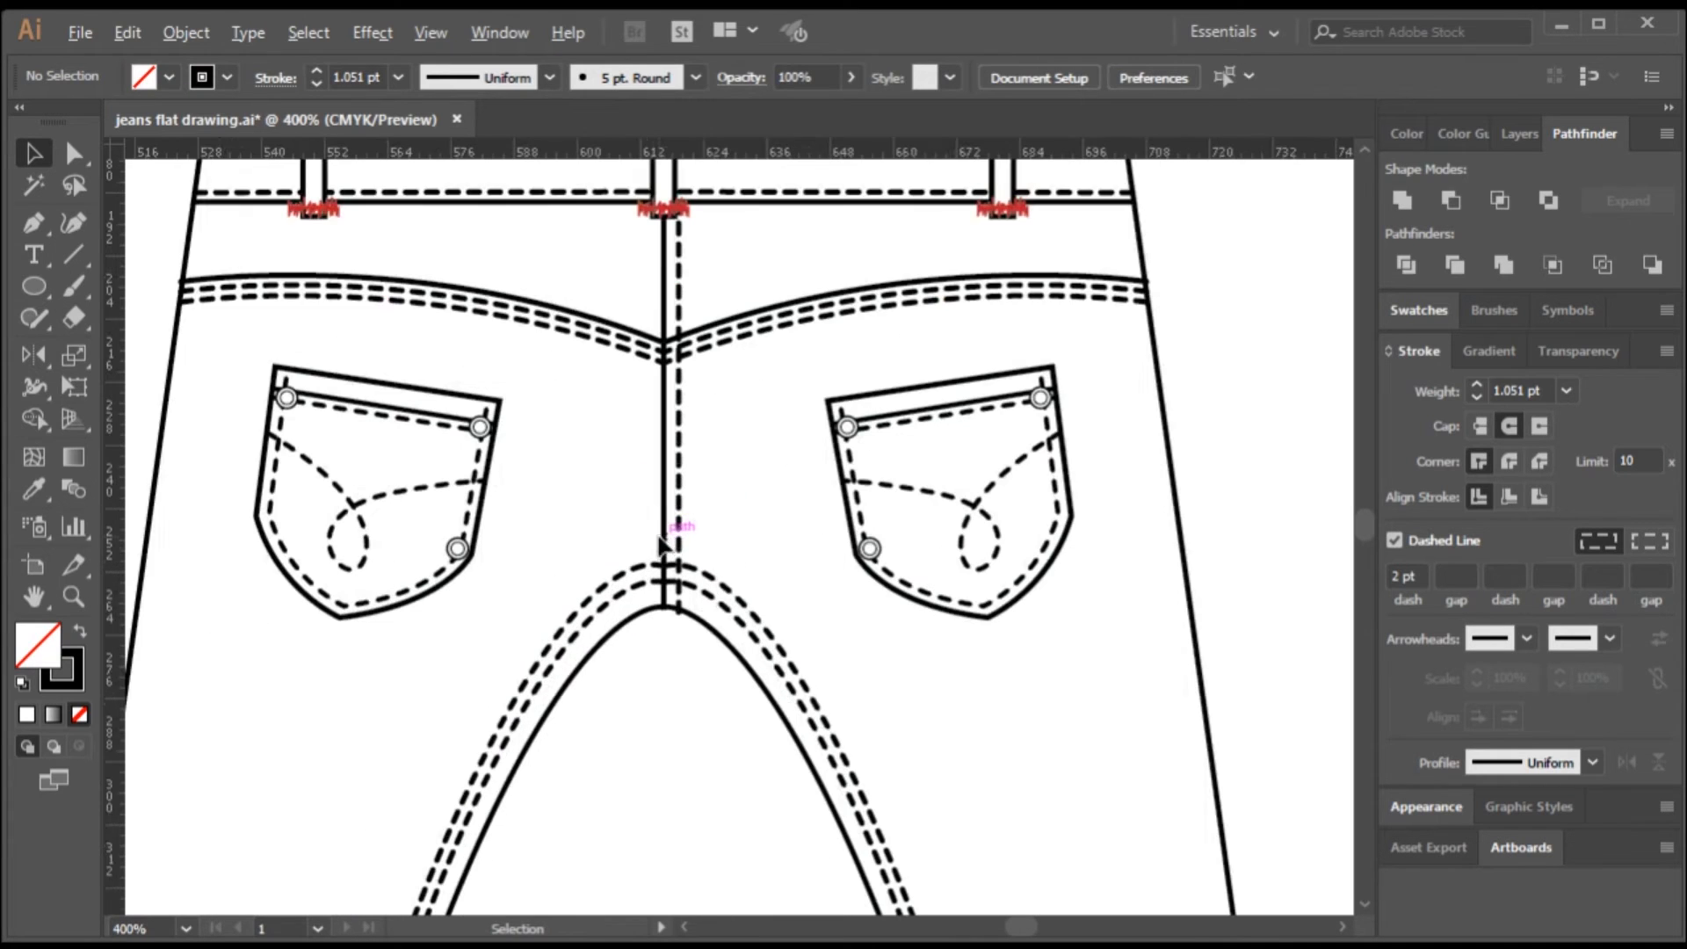
click(33, 234)
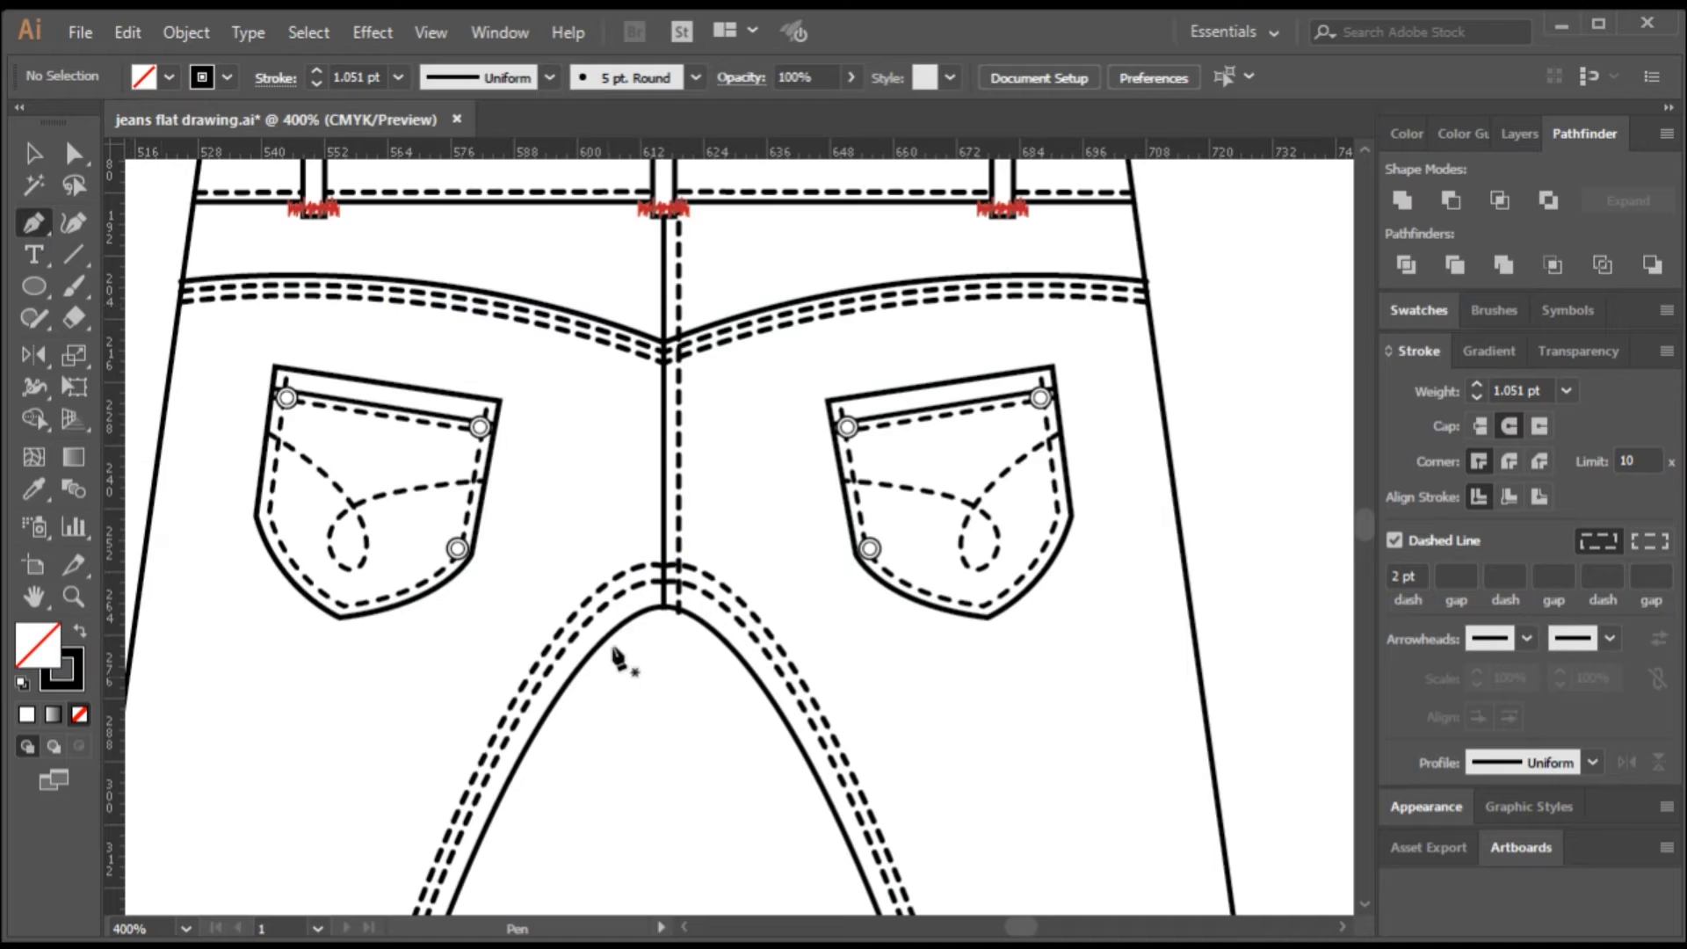
click(508, 605)
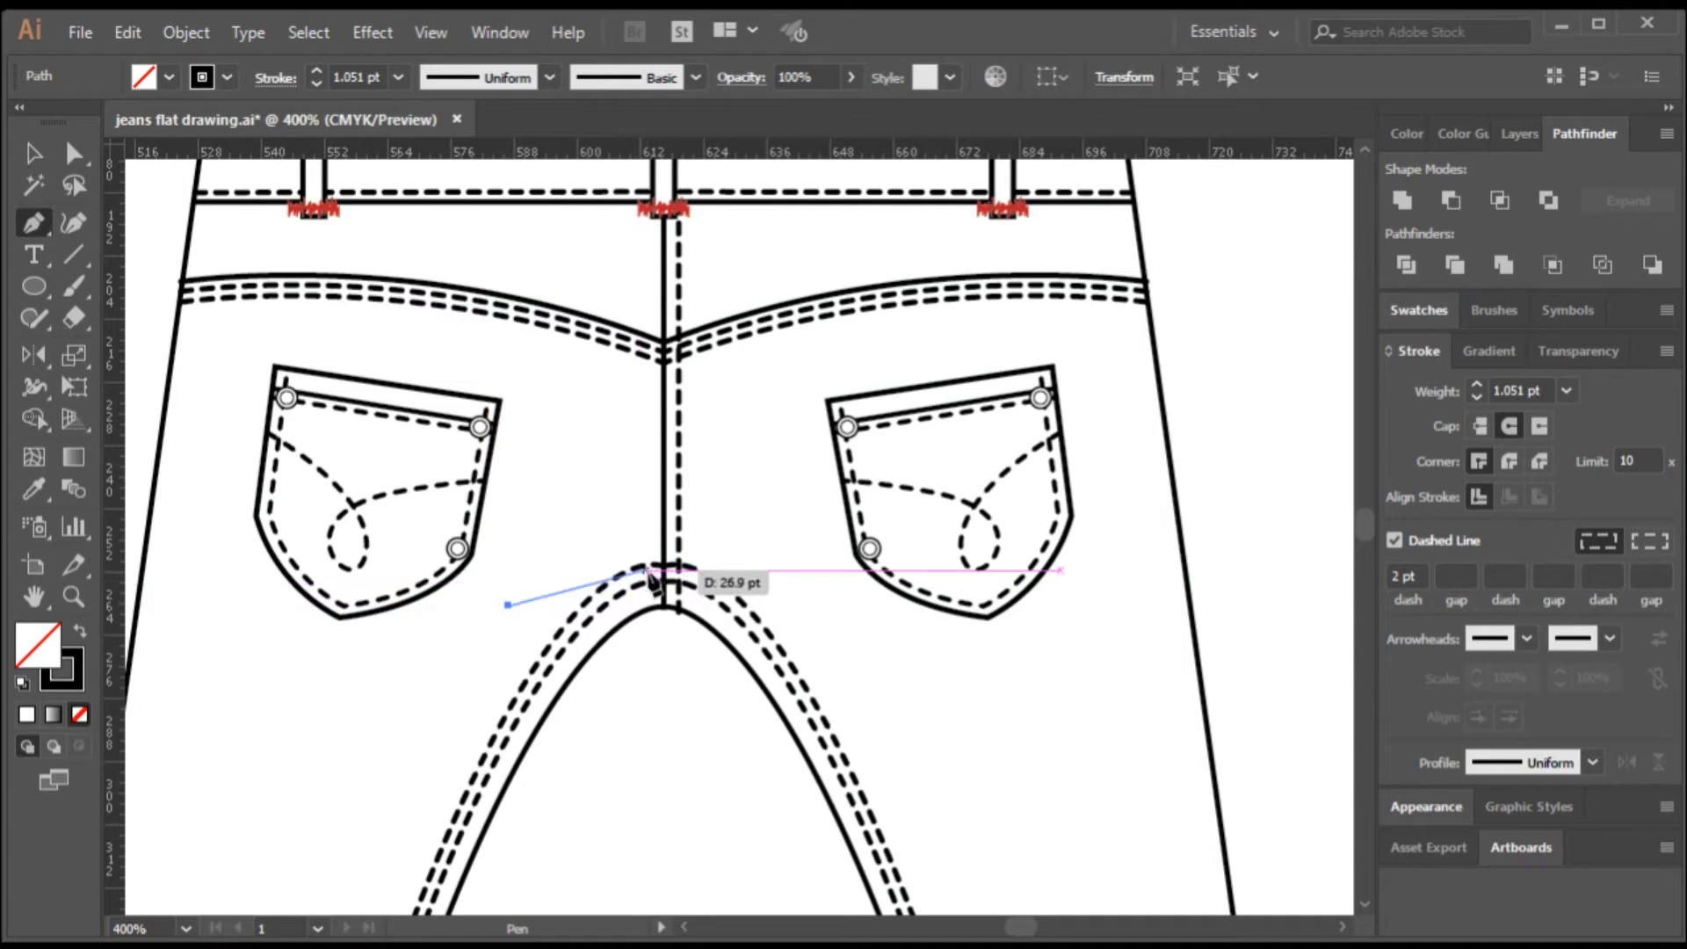
drag(665, 549, 754, 475)
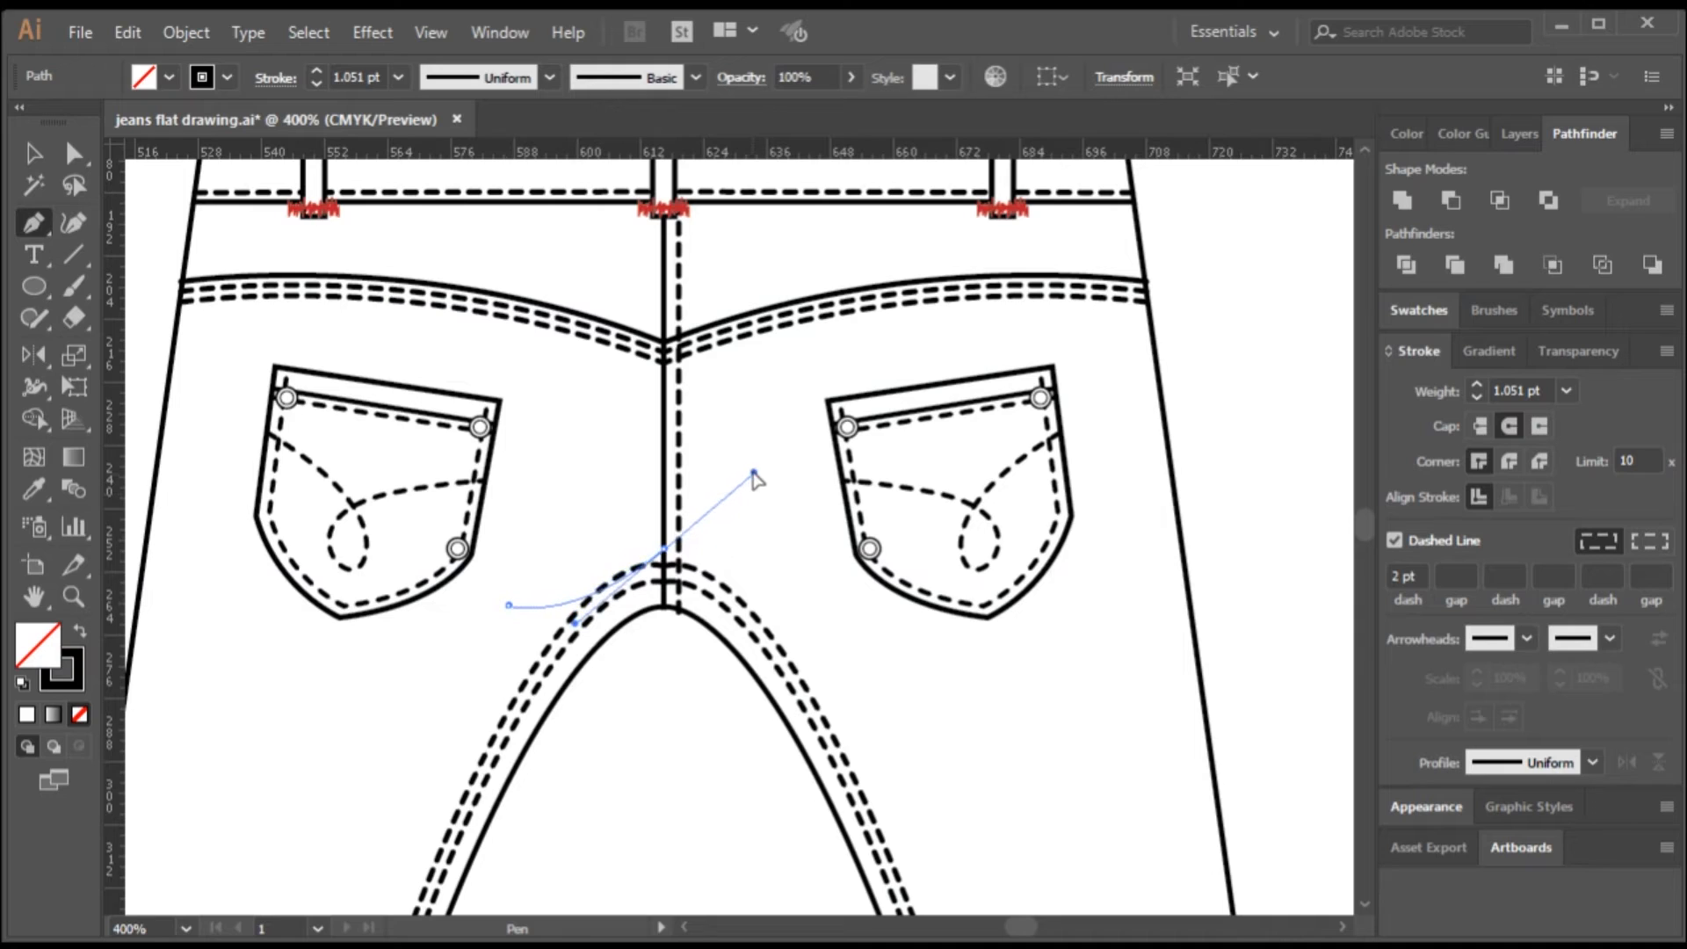
click(664, 550)
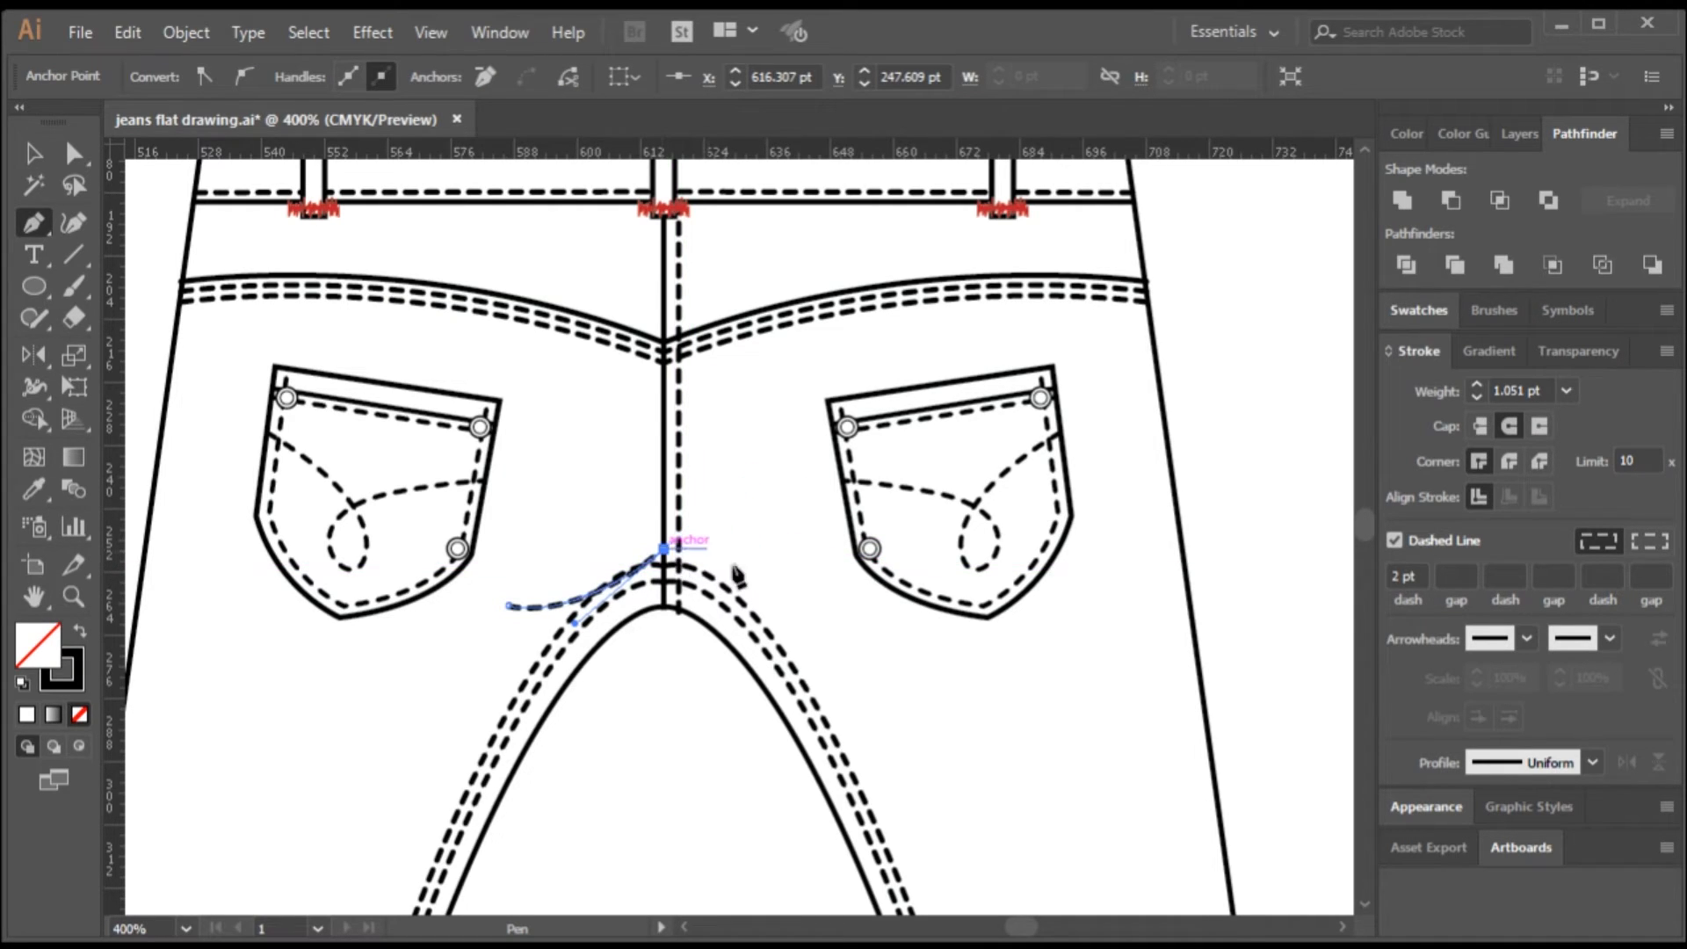
drag(813, 604, 912, 618)
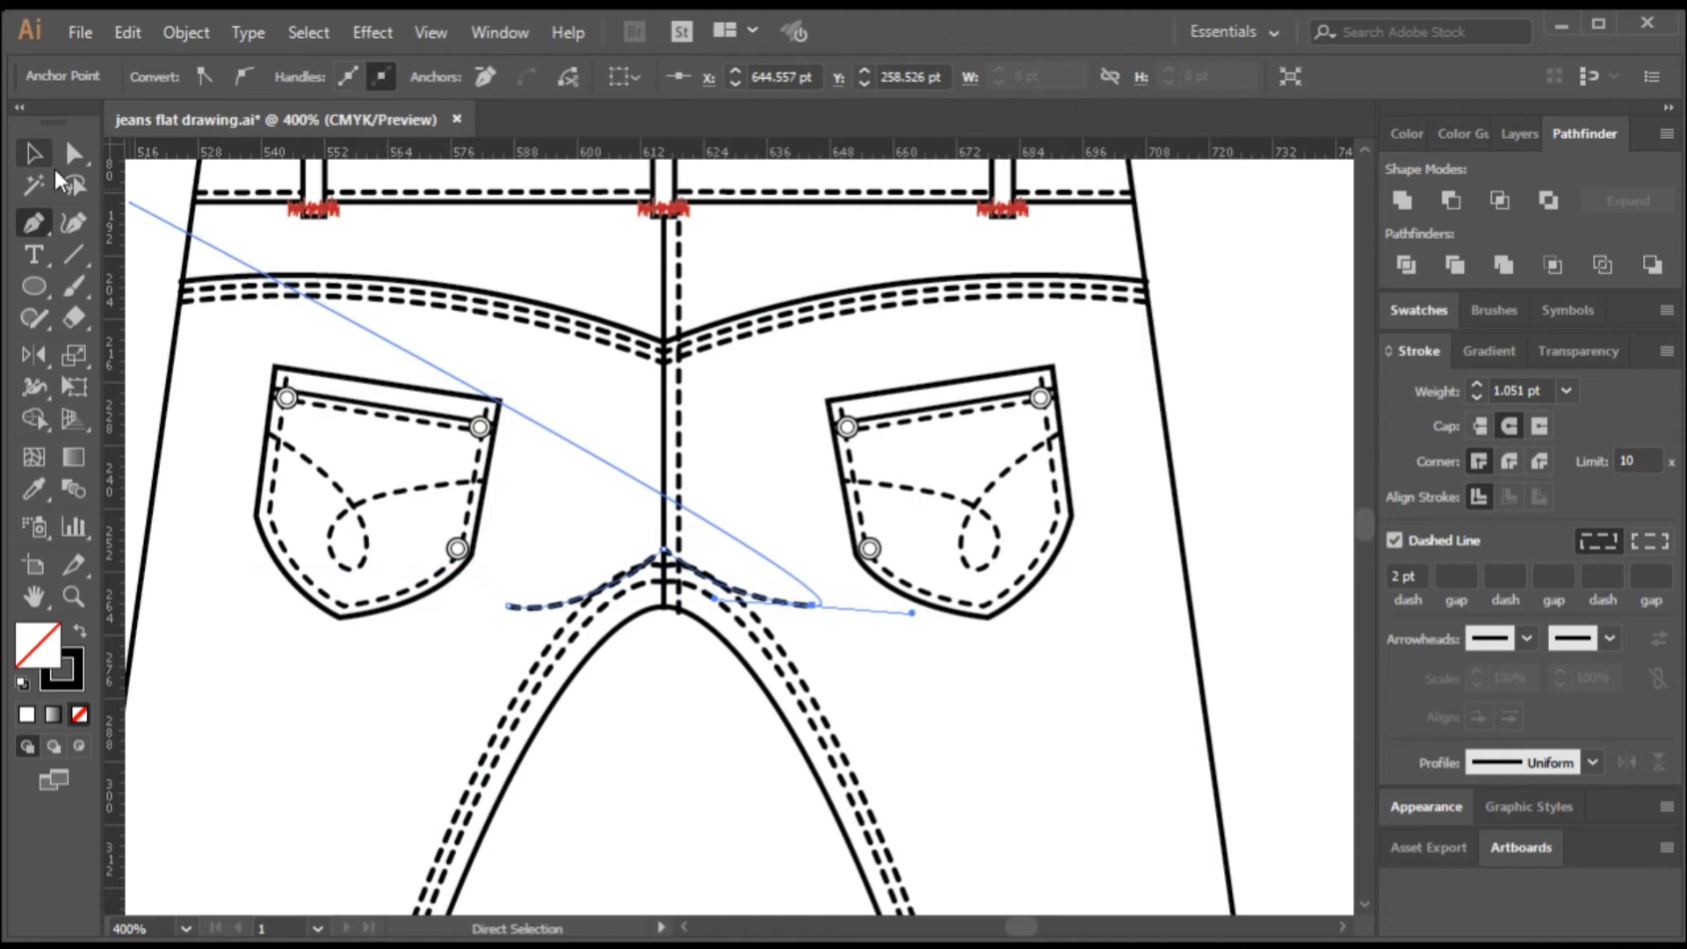
click(34, 153)
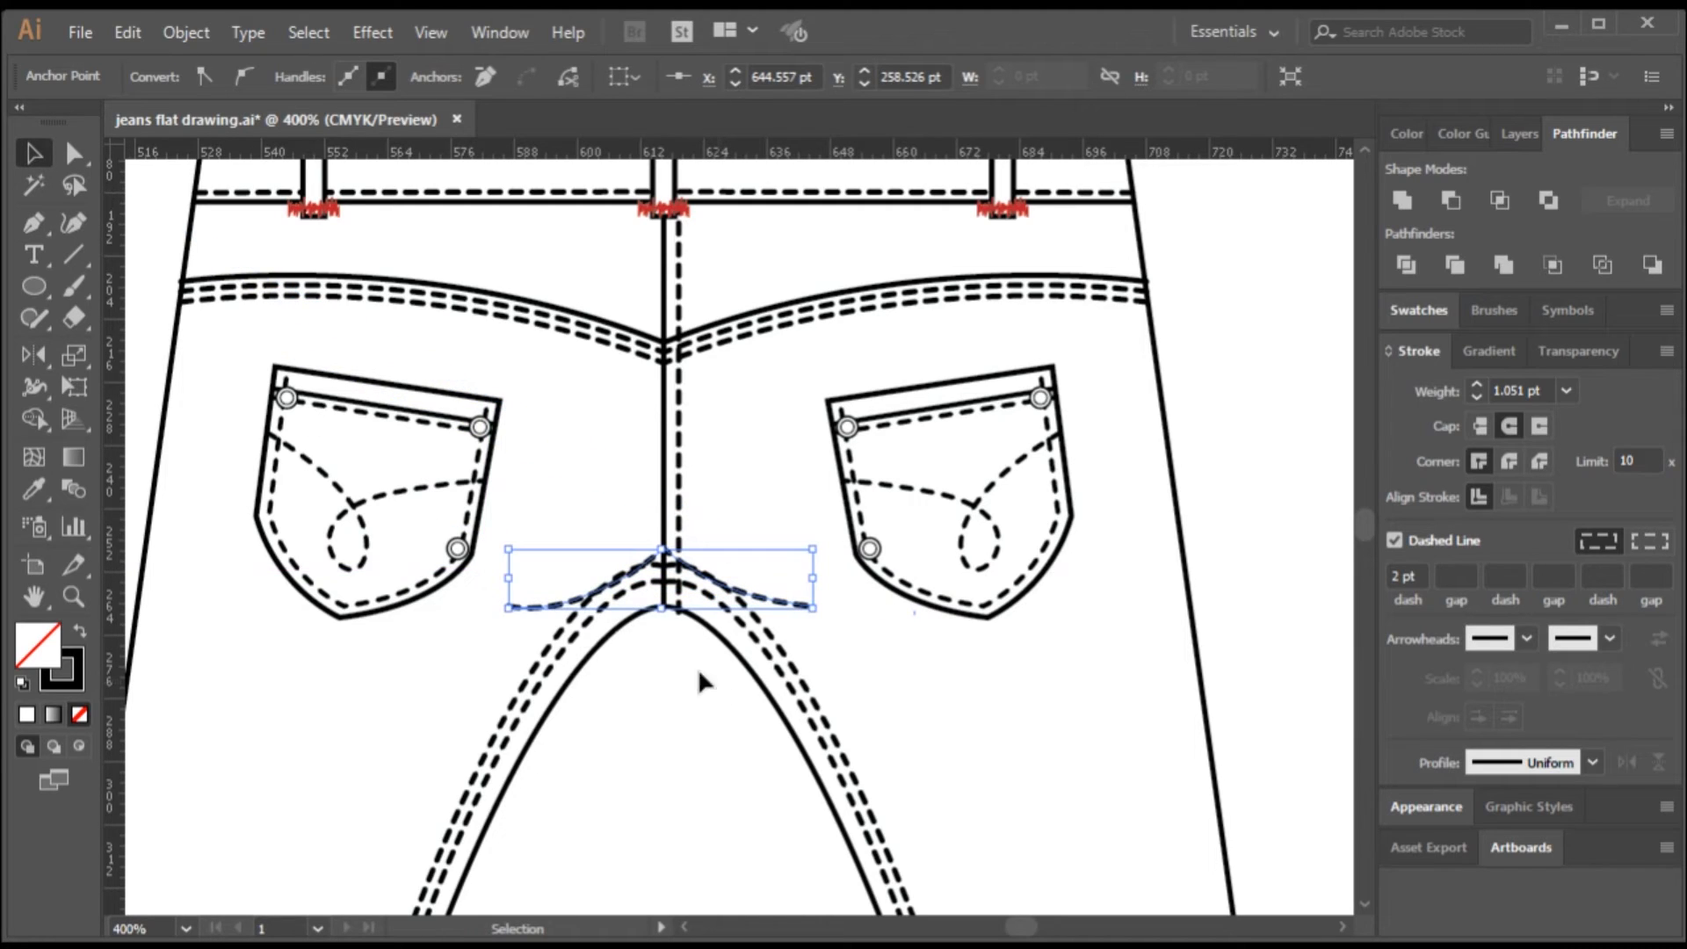
- Make the crotch crease a solid 2 pt stroke with the lens-shaped width profile that tapers at both ends
click(1393, 540)
click(1568, 390)
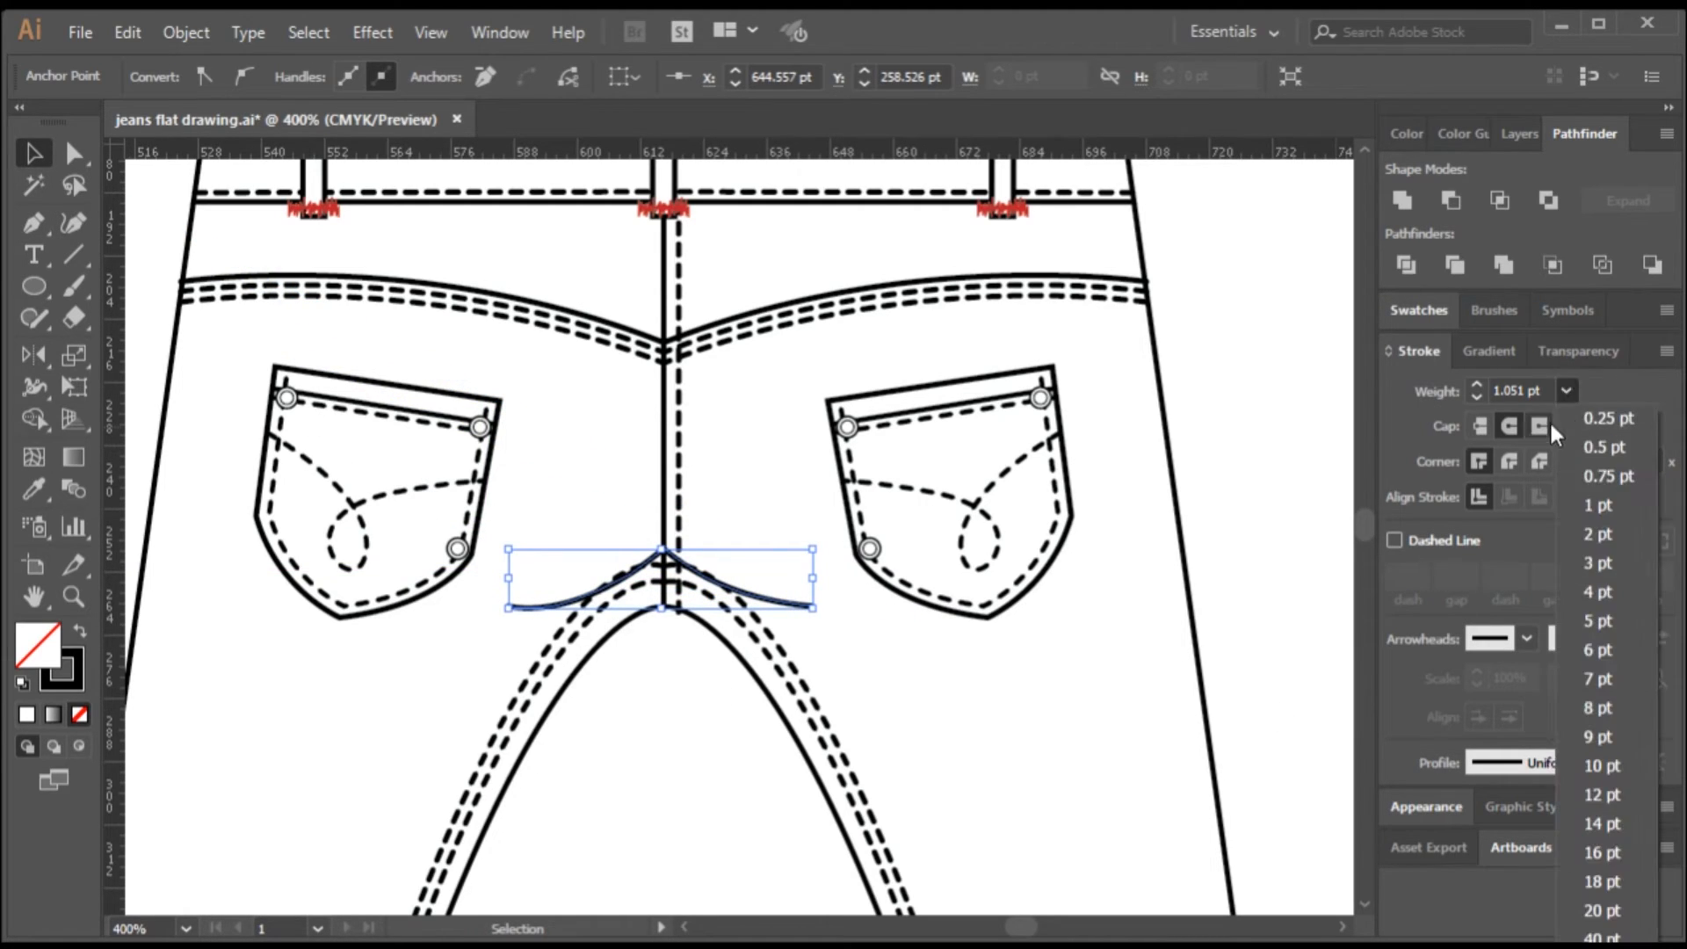
click(1592, 562)
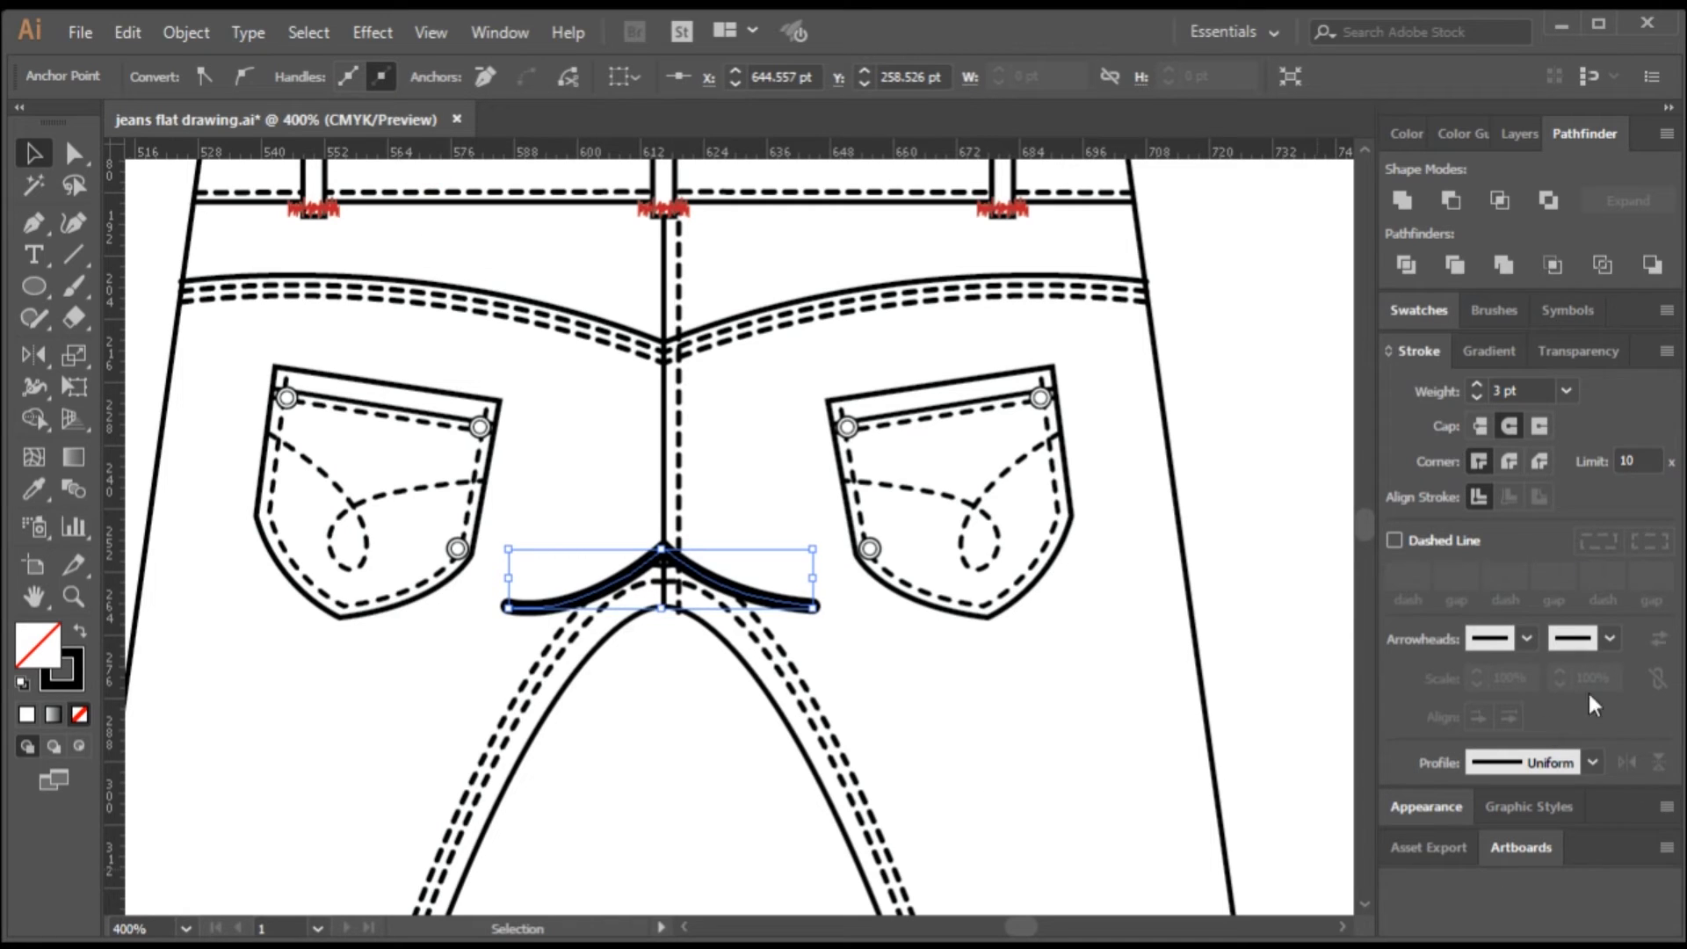
click(1593, 763)
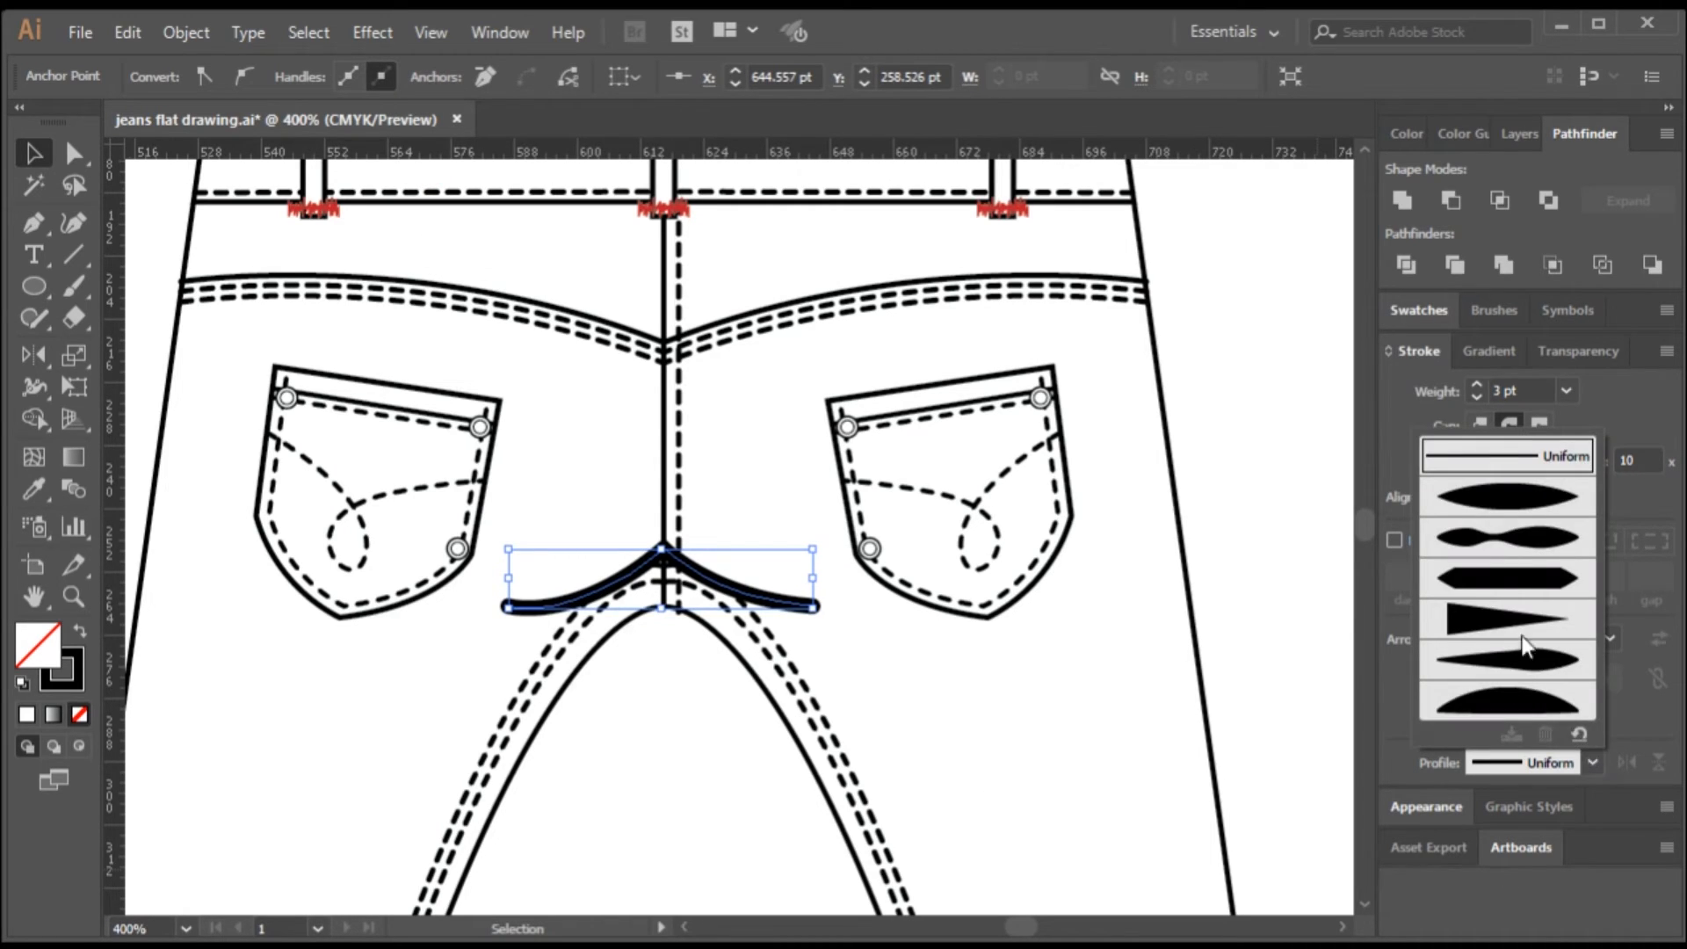
click(1509, 500)
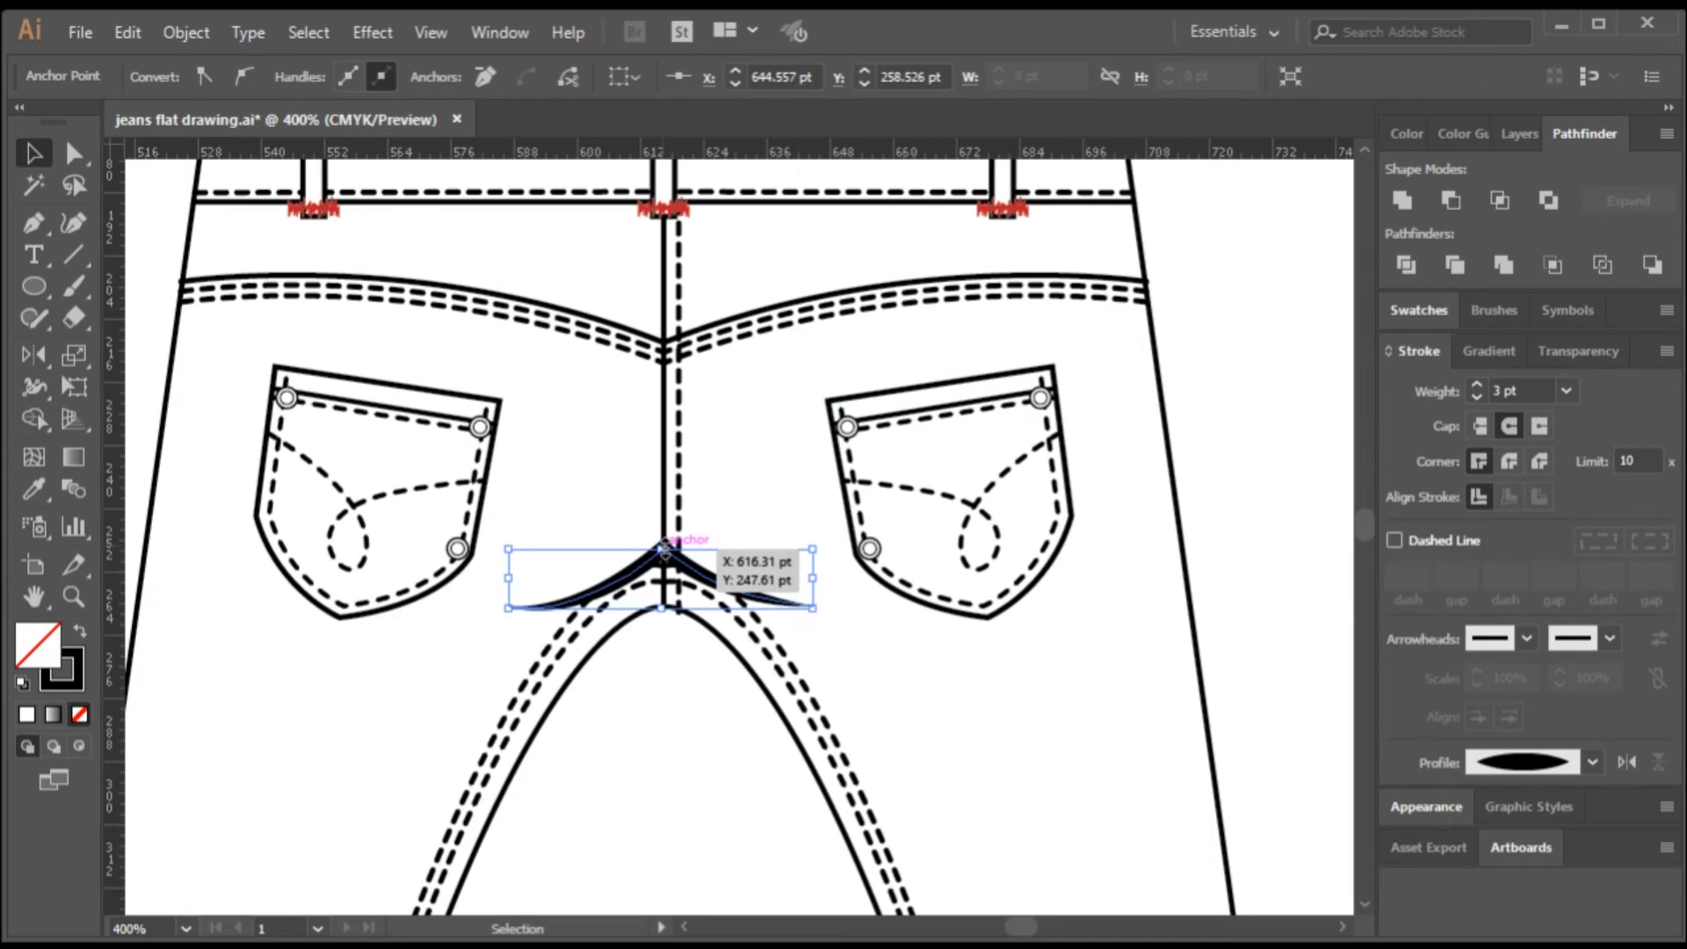
click(1567, 392)
click(1612, 527)
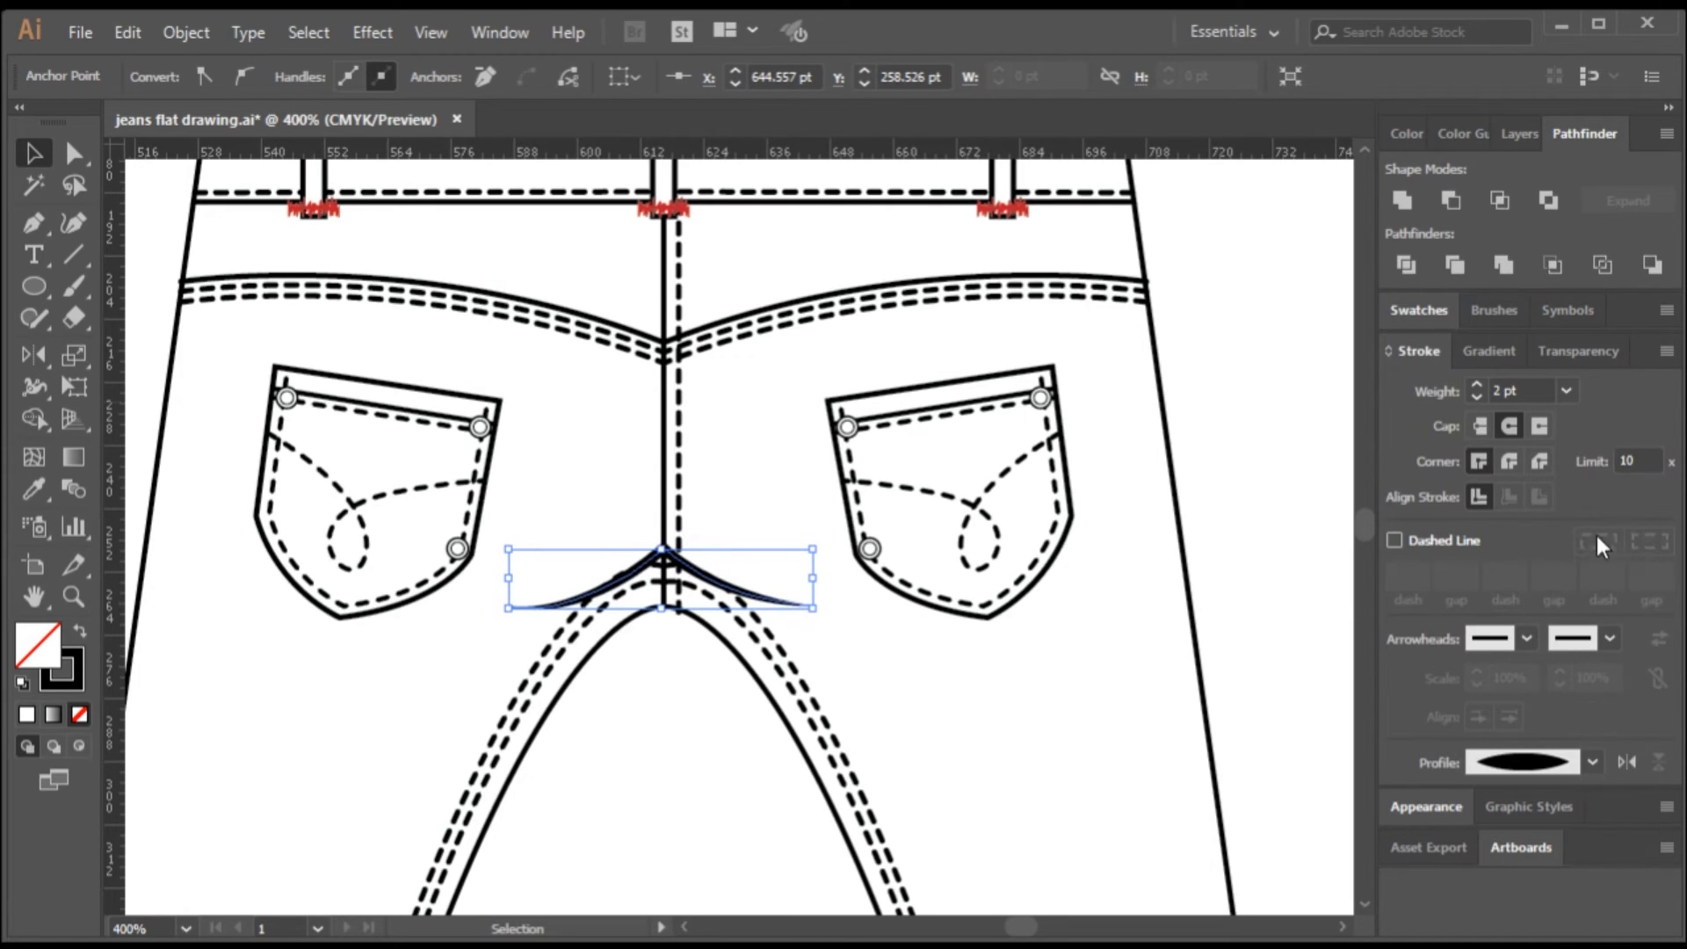
- Move the tapered crotch crease slightly upward along the centre back seam and deselect it
click(1228, 547)
drag(665, 560, 668, 552)
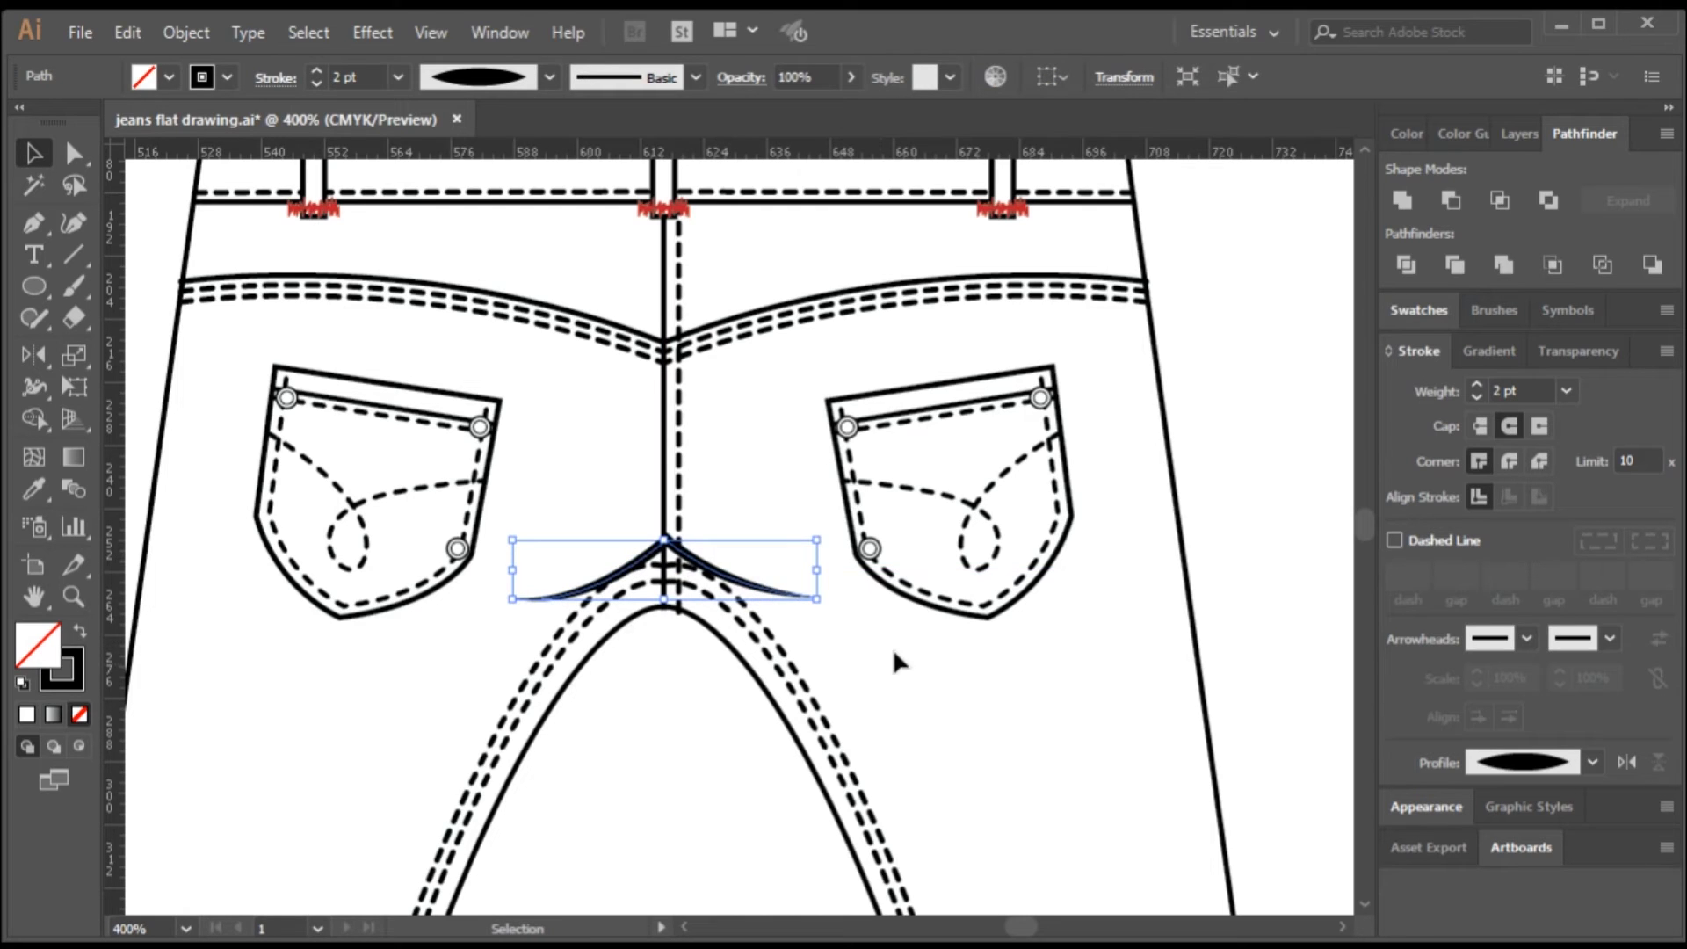
scroll(779, 677, down, 1)
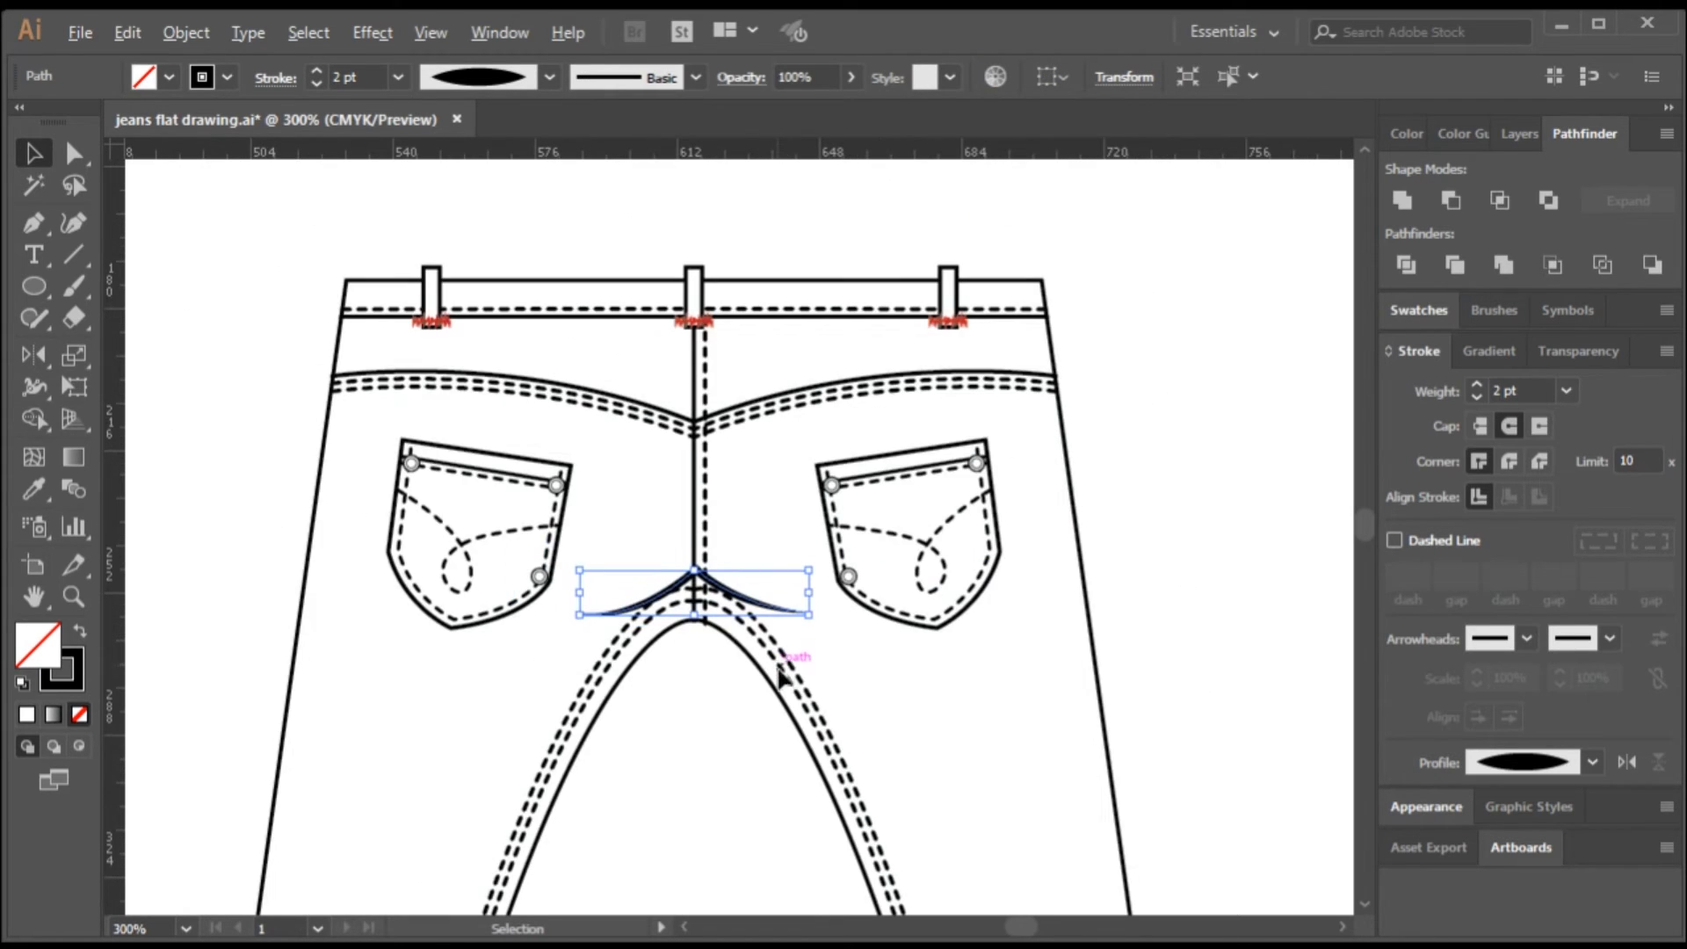
click(1185, 589)
- Draw a white-filled rectangular patch between the centre and right-hand belt loops, from the waistband's top edge to just below its lower seam
scroll(966, 343, up, 3)
scroll(787, 497, up, 2)
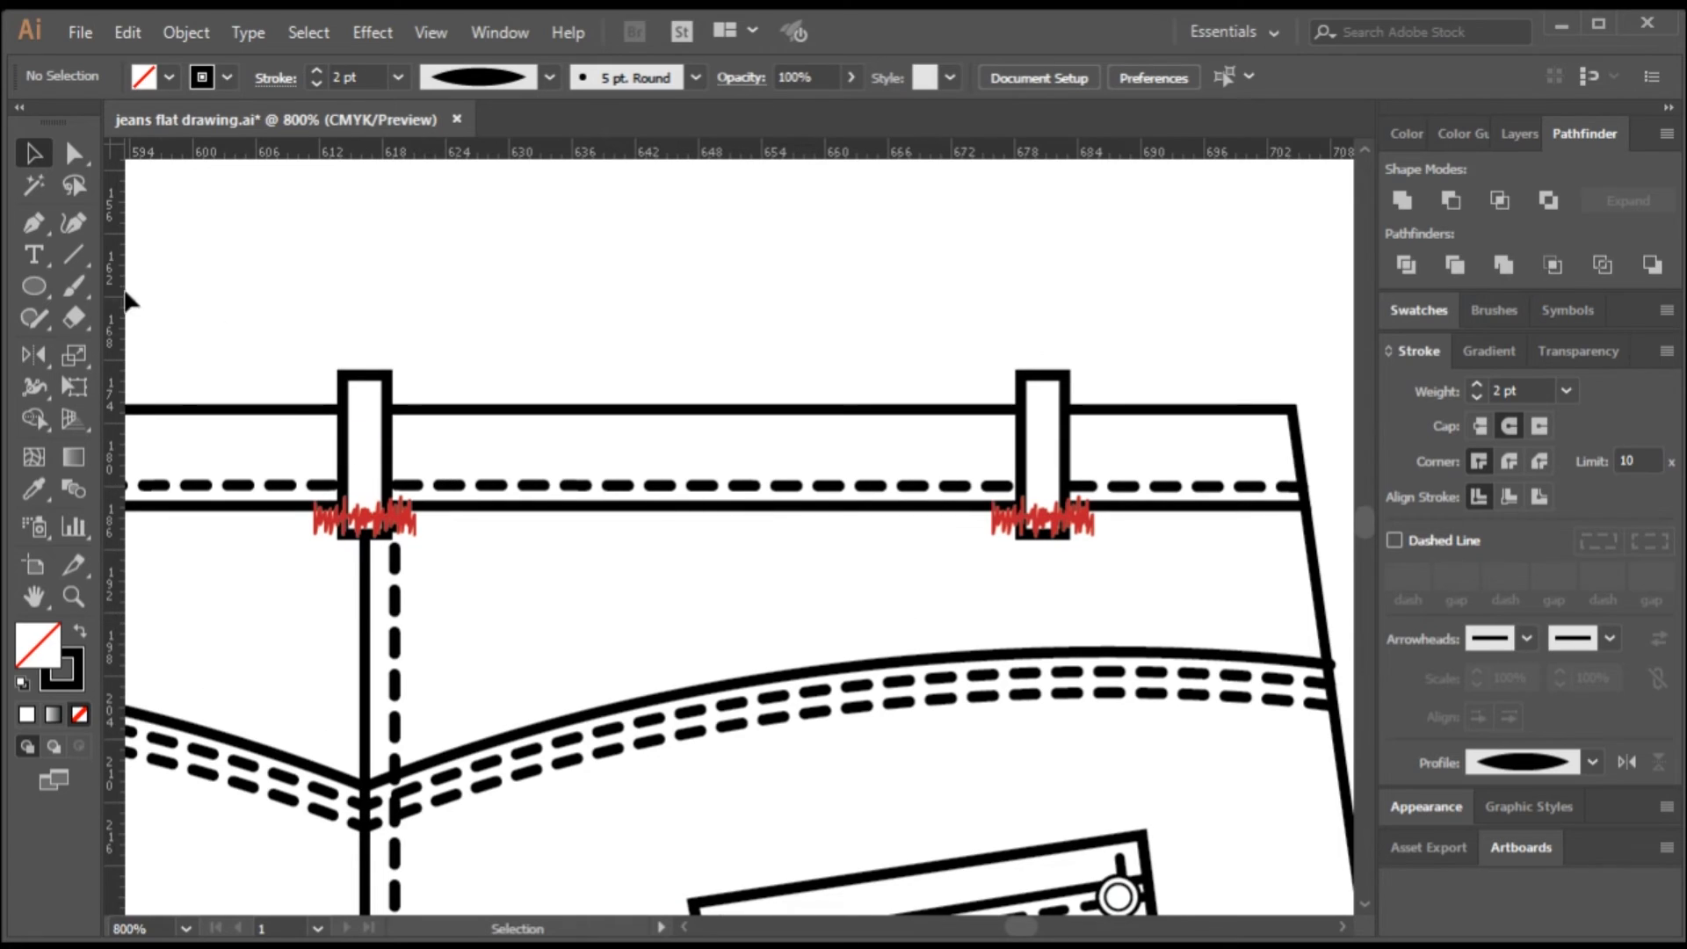
click(35, 285)
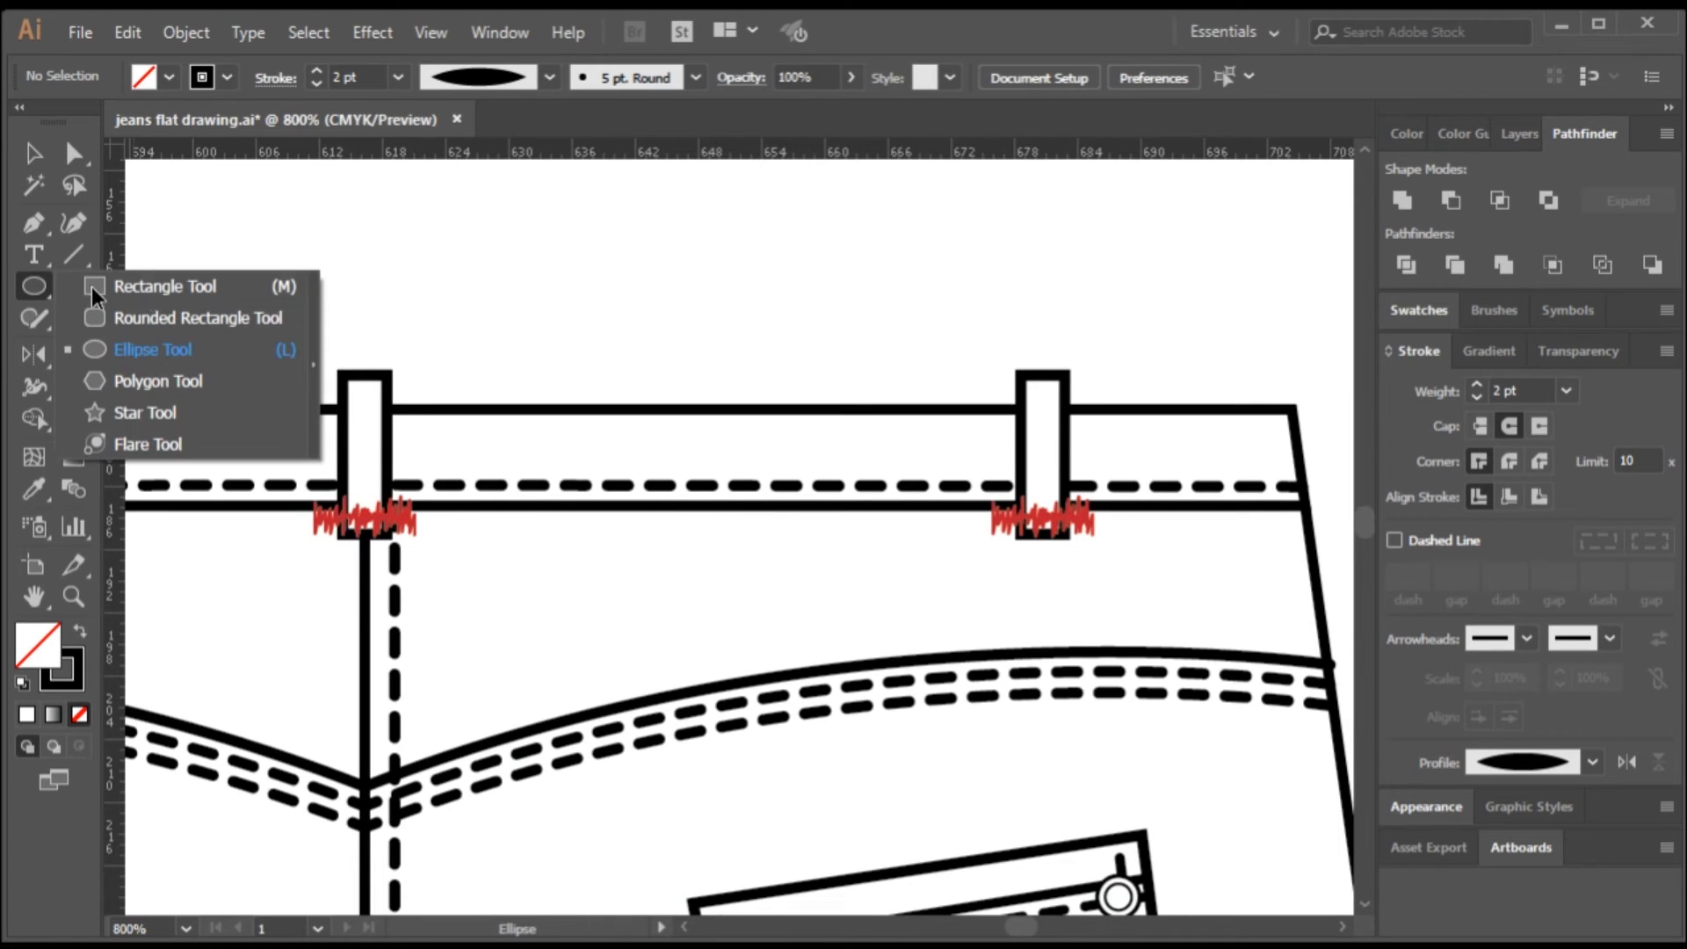
click(167, 288)
mouse_move(735, 408)
mouse_down()
mouse_move(859, 545)
mouse_move(965, 545)
mouse_up()
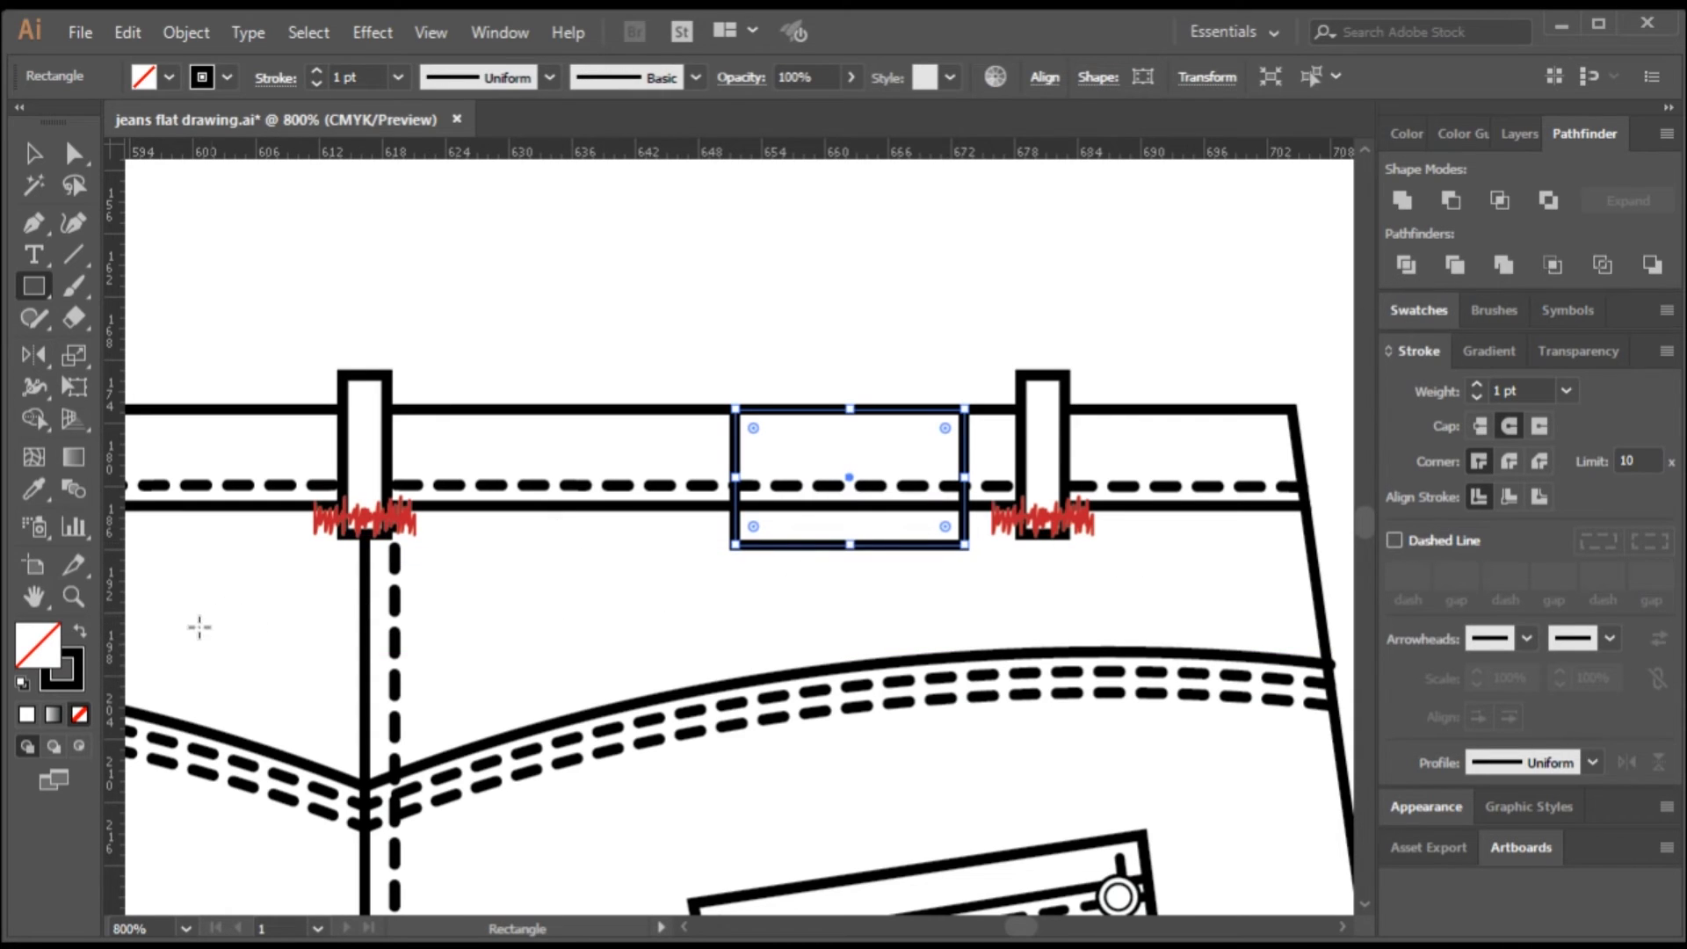
click(1407, 134)
click(1418, 311)
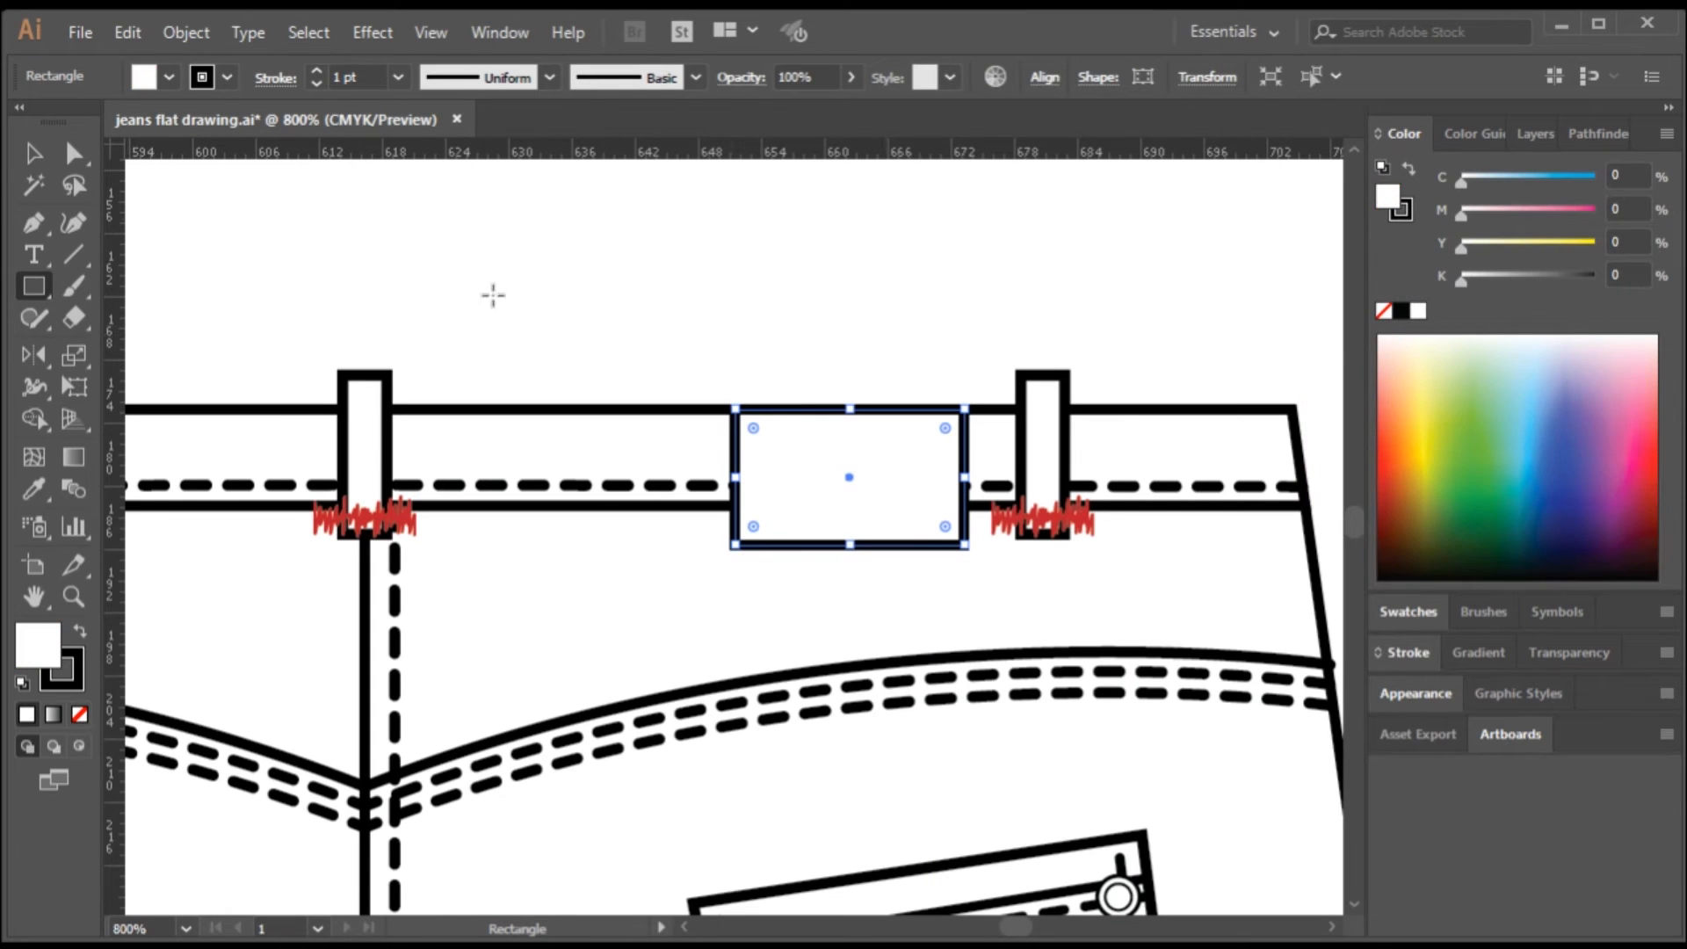
key(v)
click(669, 273)
- Examine the whole back view beside the front view, from the waistband down to the hems
scroll(965, 469, down, 3)
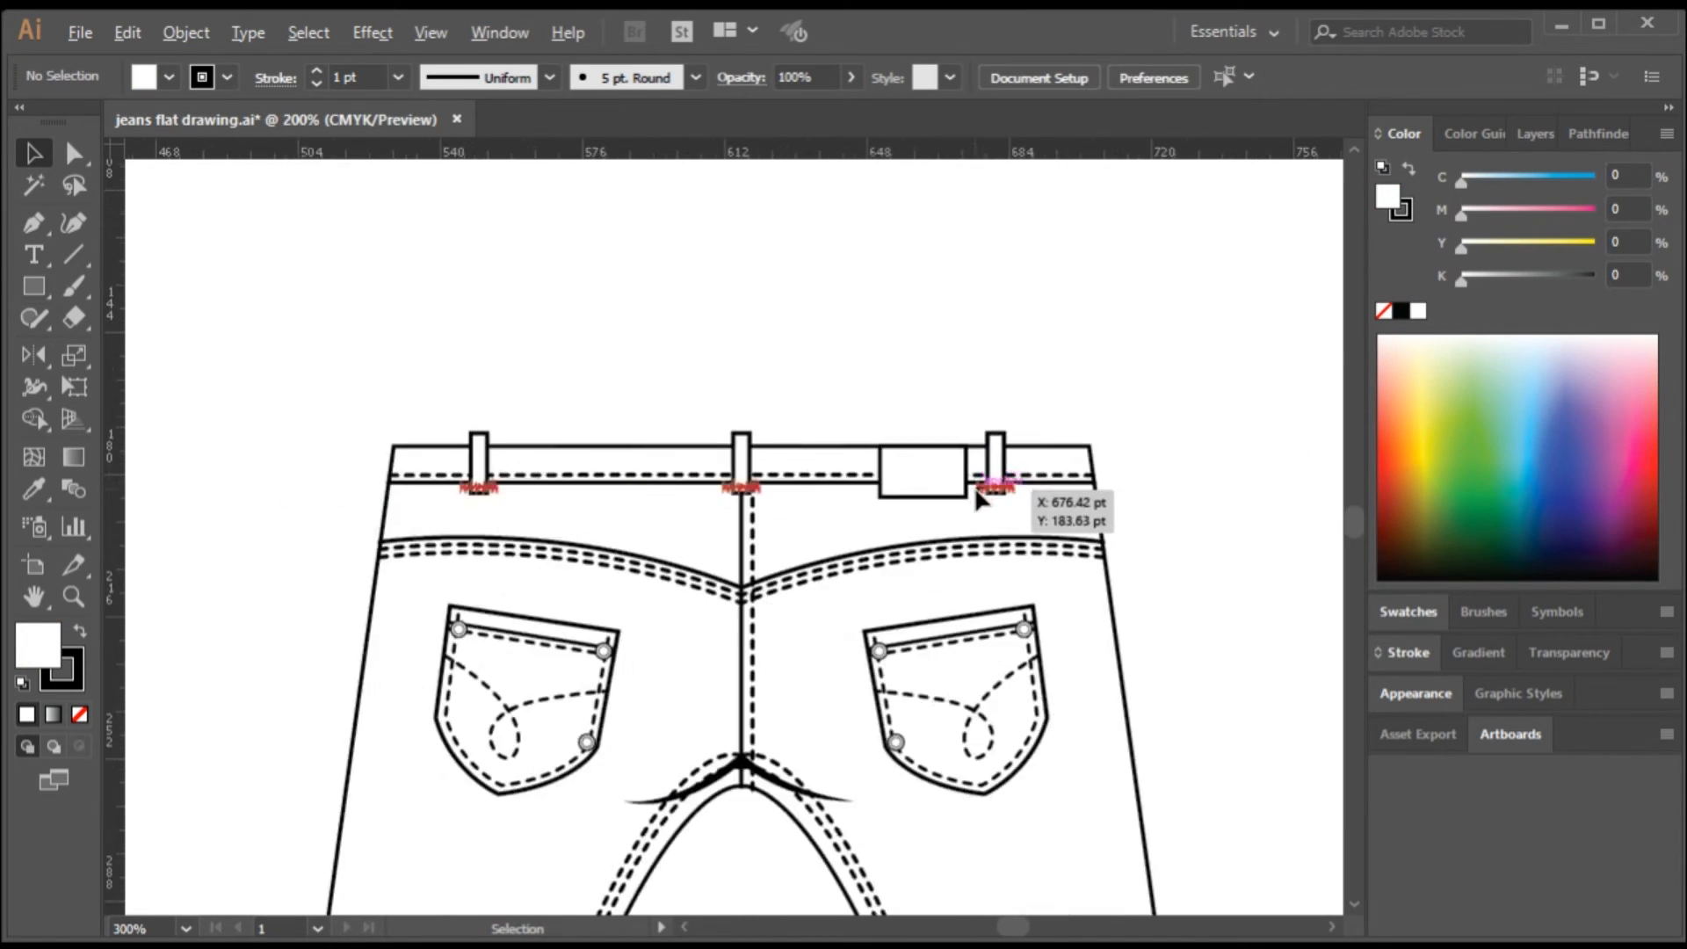
scroll(934, 501, down, 1)
scroll(934, 490, up, 1)
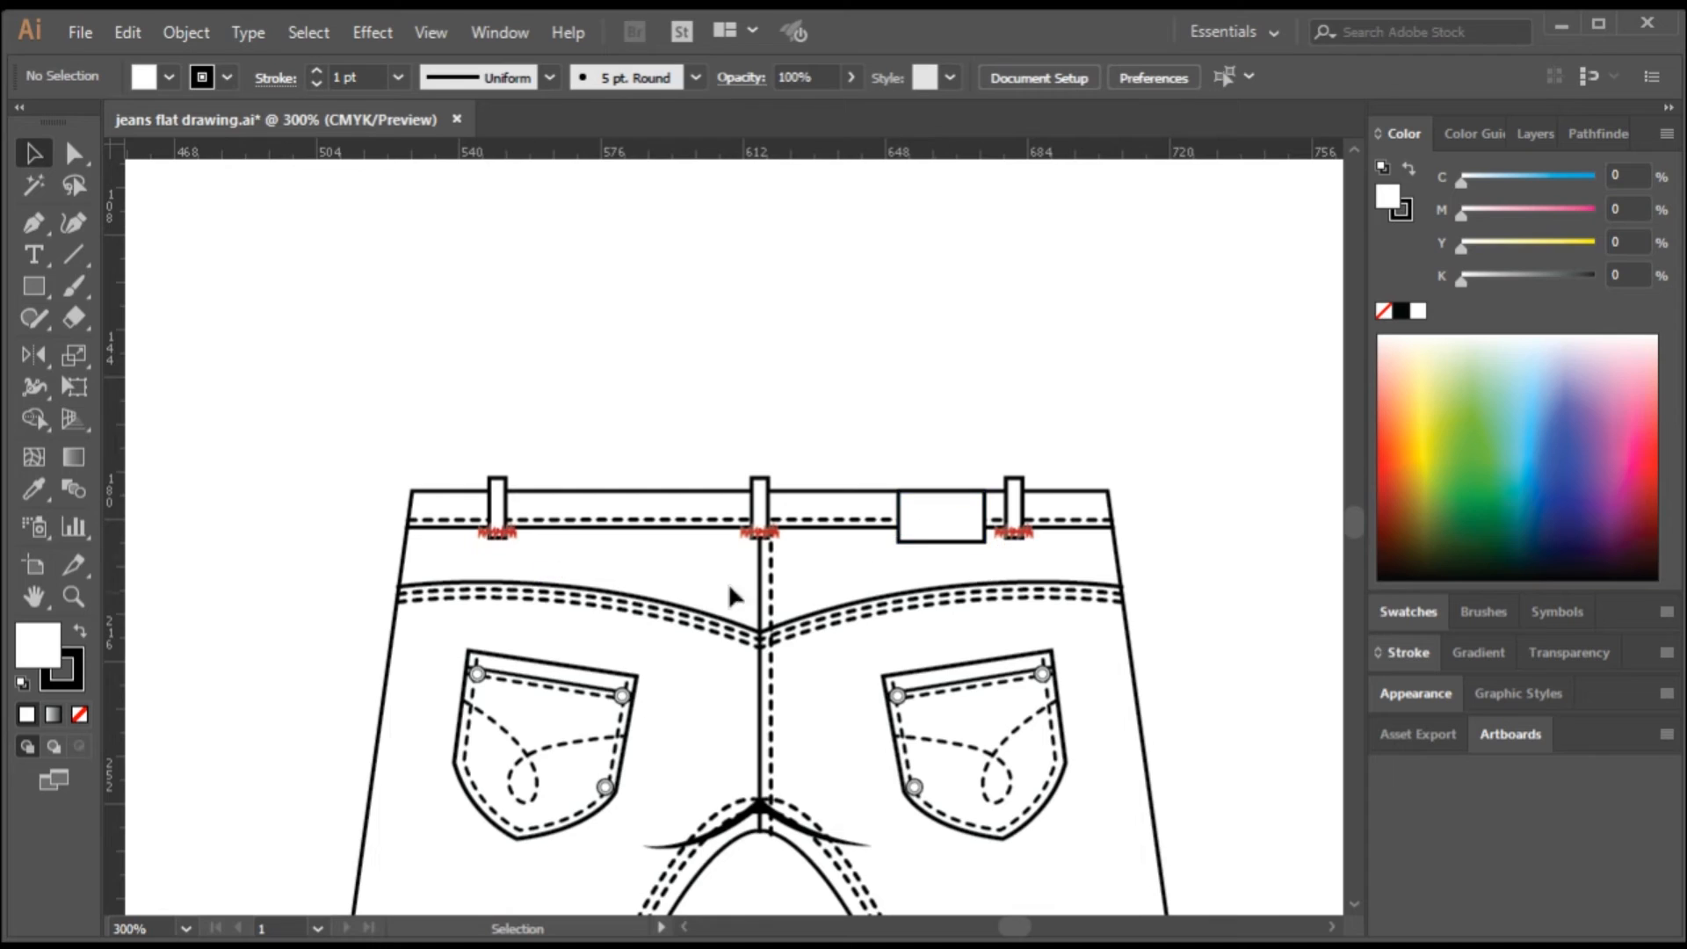
scroll(971, 554, down, 1)
scroll(703, 629, down, 1)
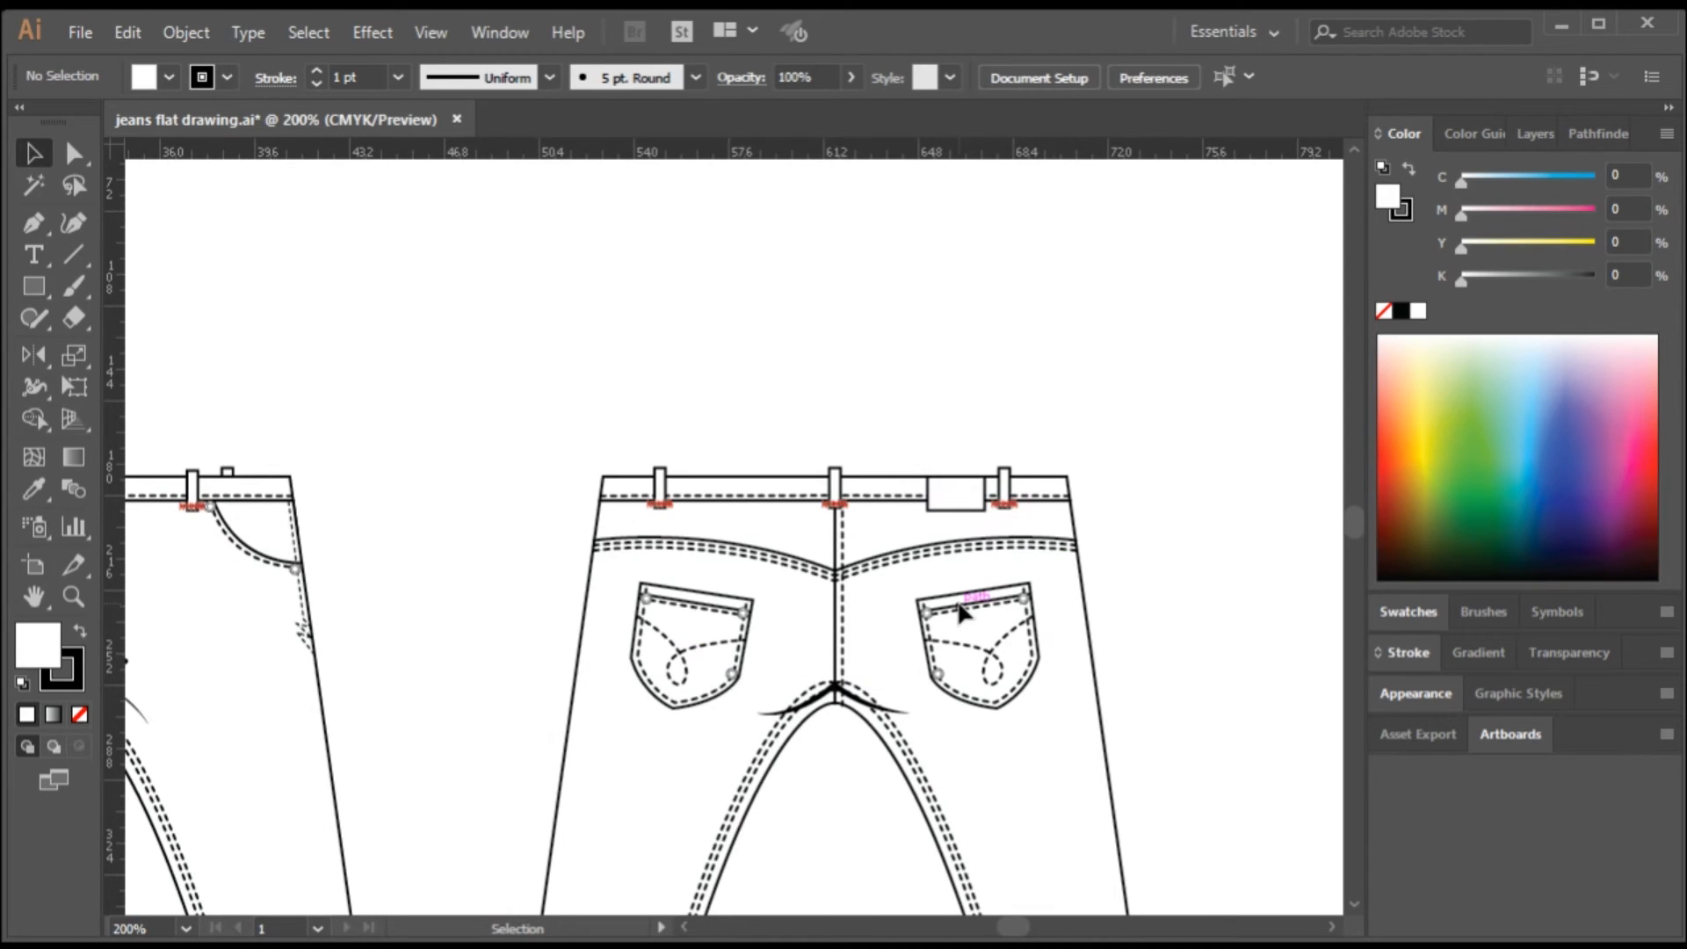
scroll(835, 607, down, 1)
scroll(869, 610, down, 5)
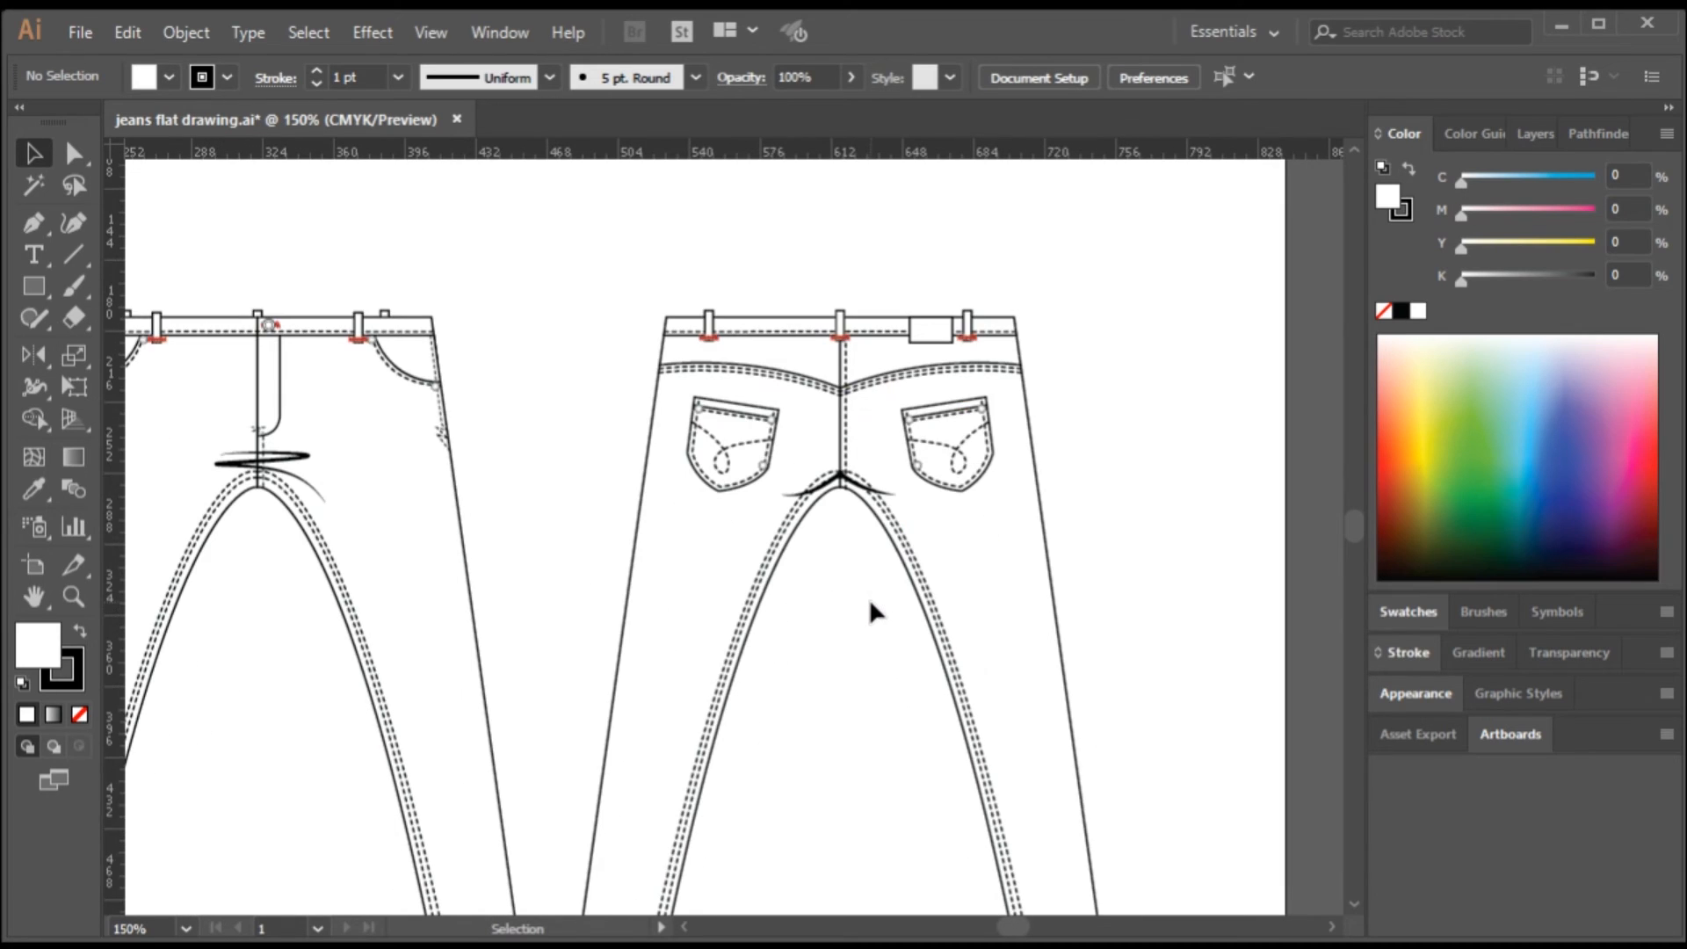
scroll(848, 563, down, 1)
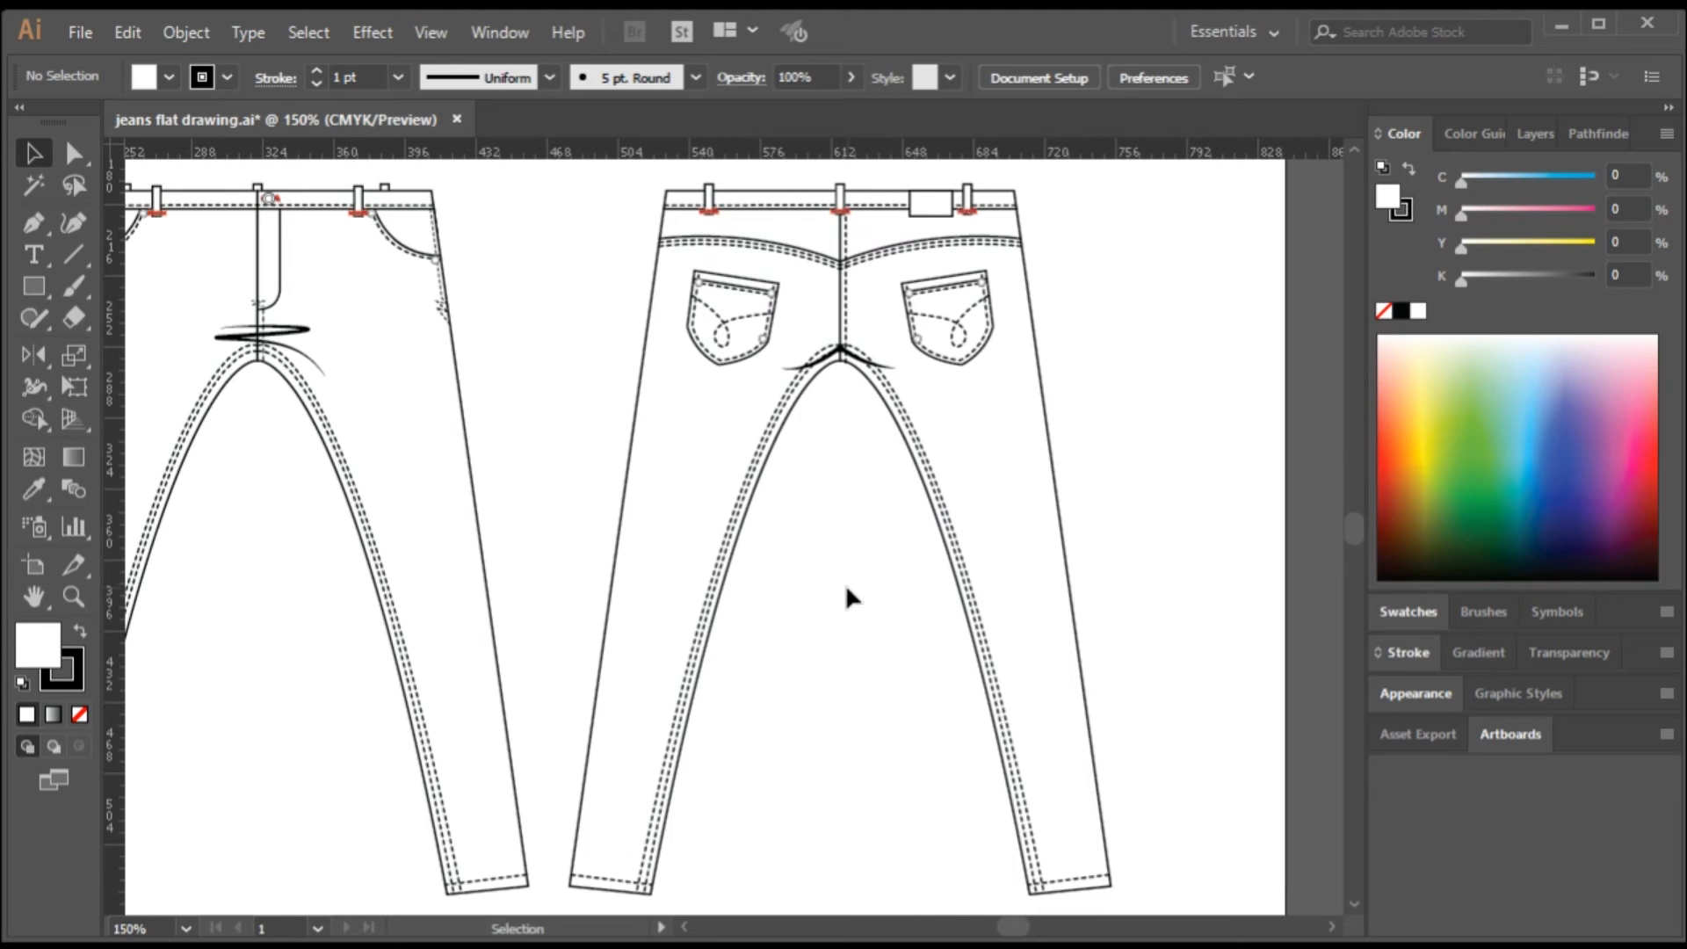
ctrl+alt+click(843, 610)
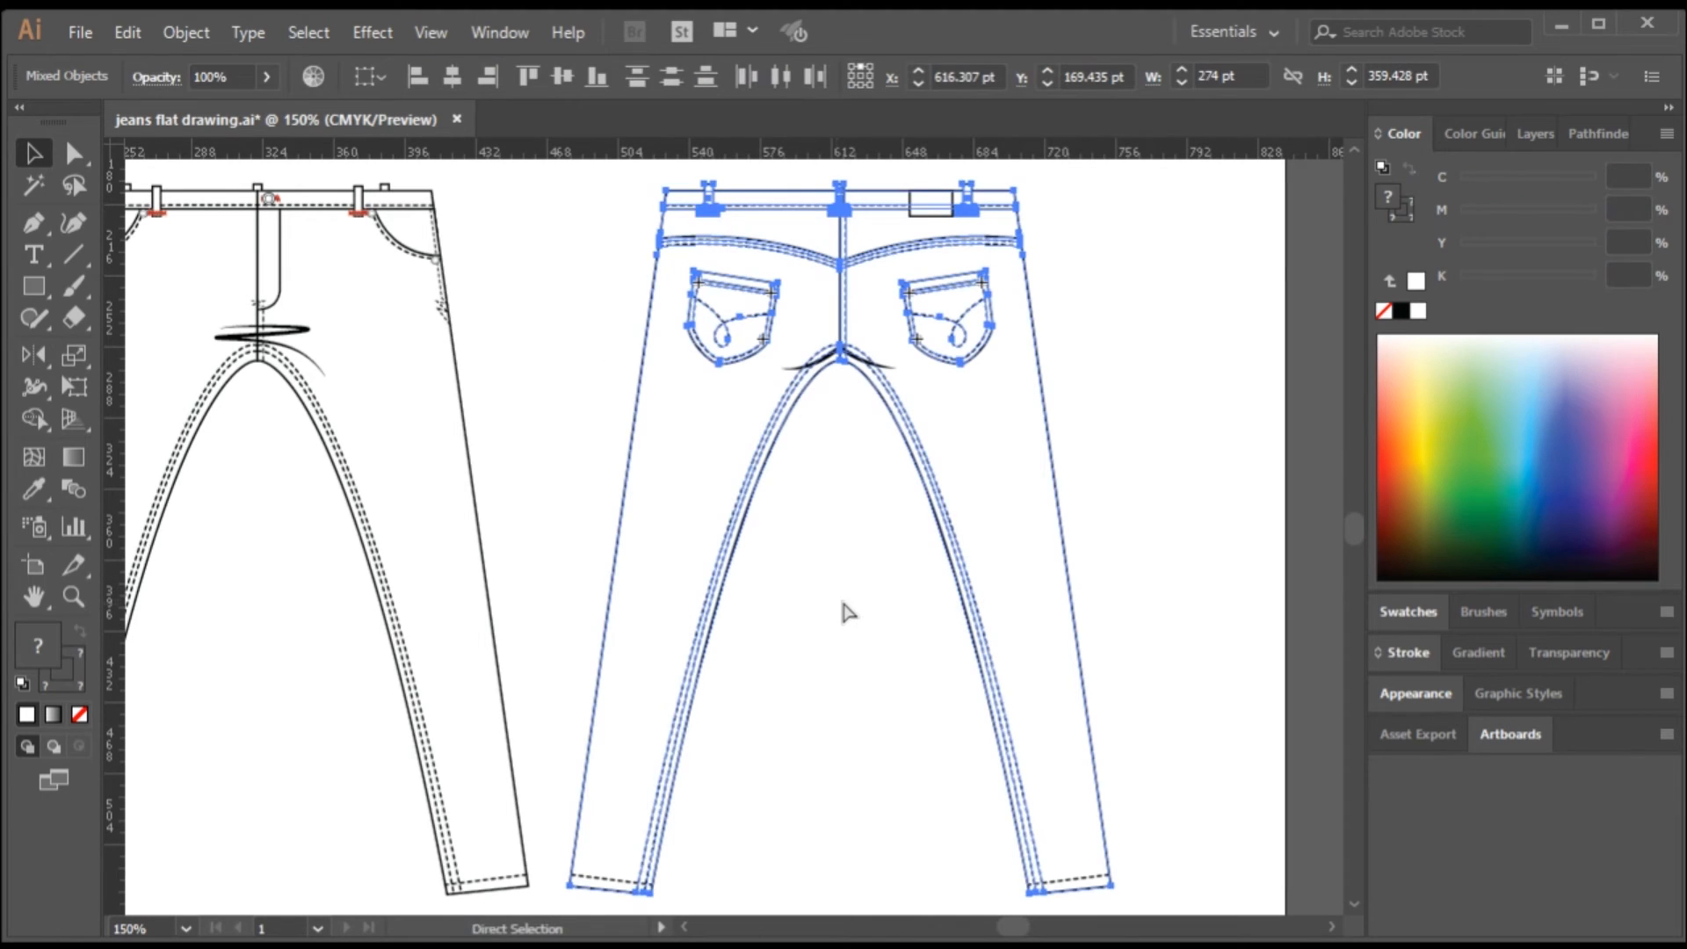
click(1165, 491)
scroll(865, 339, up, 1)
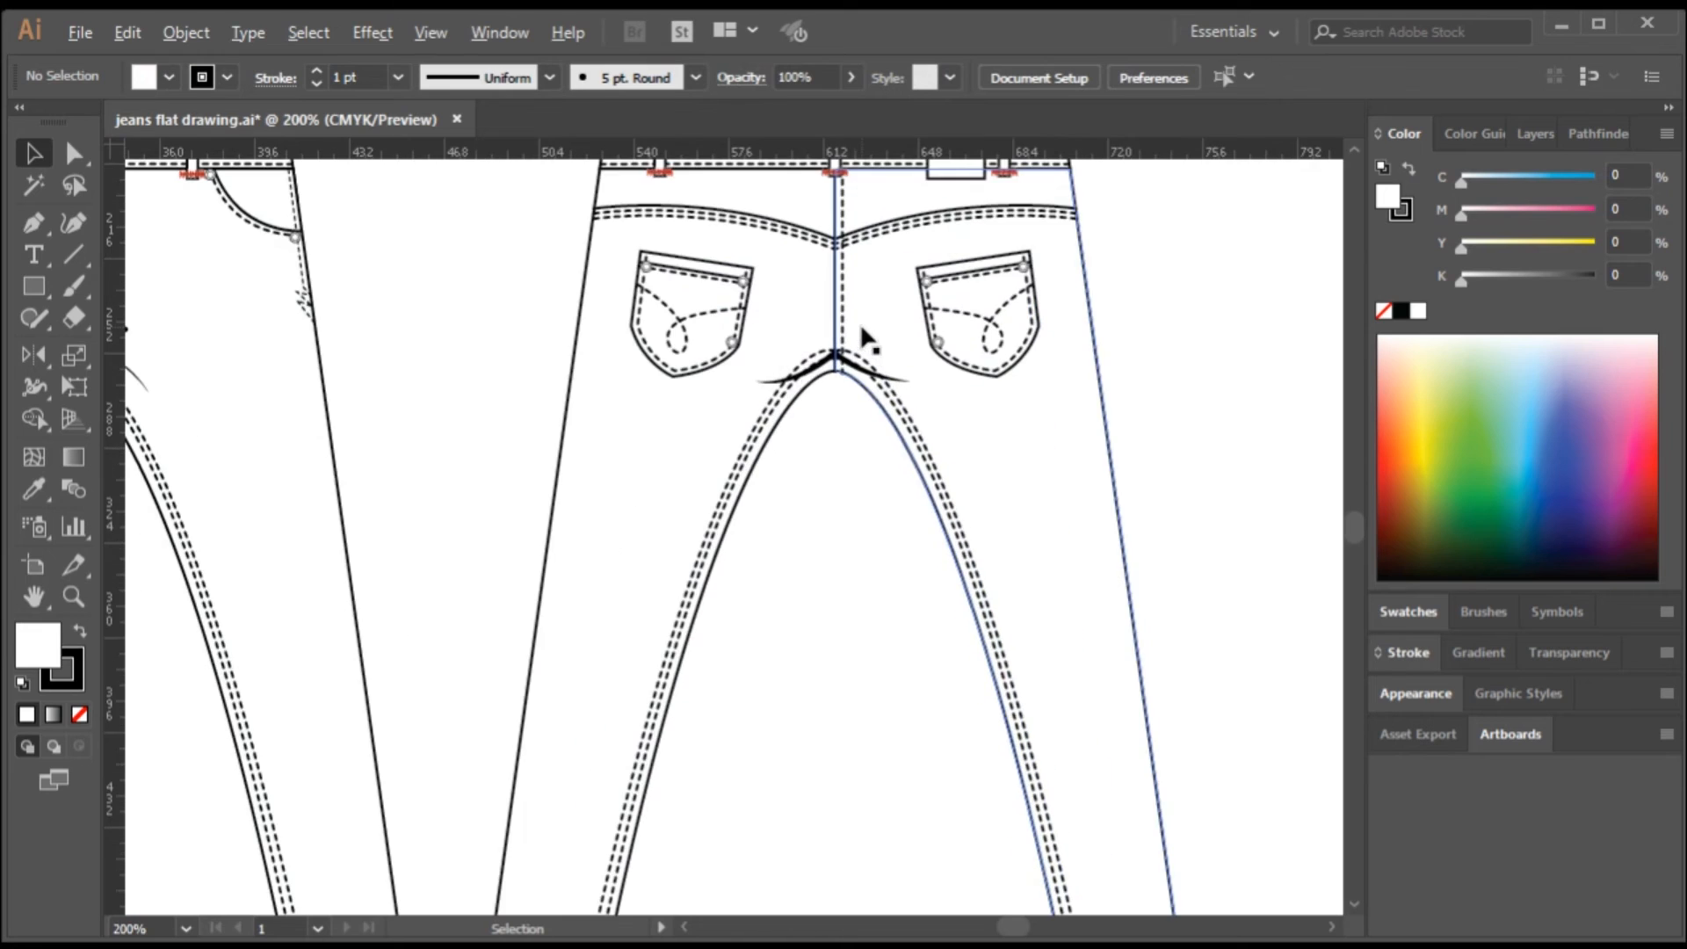
scroll(978, 527, down, 1)
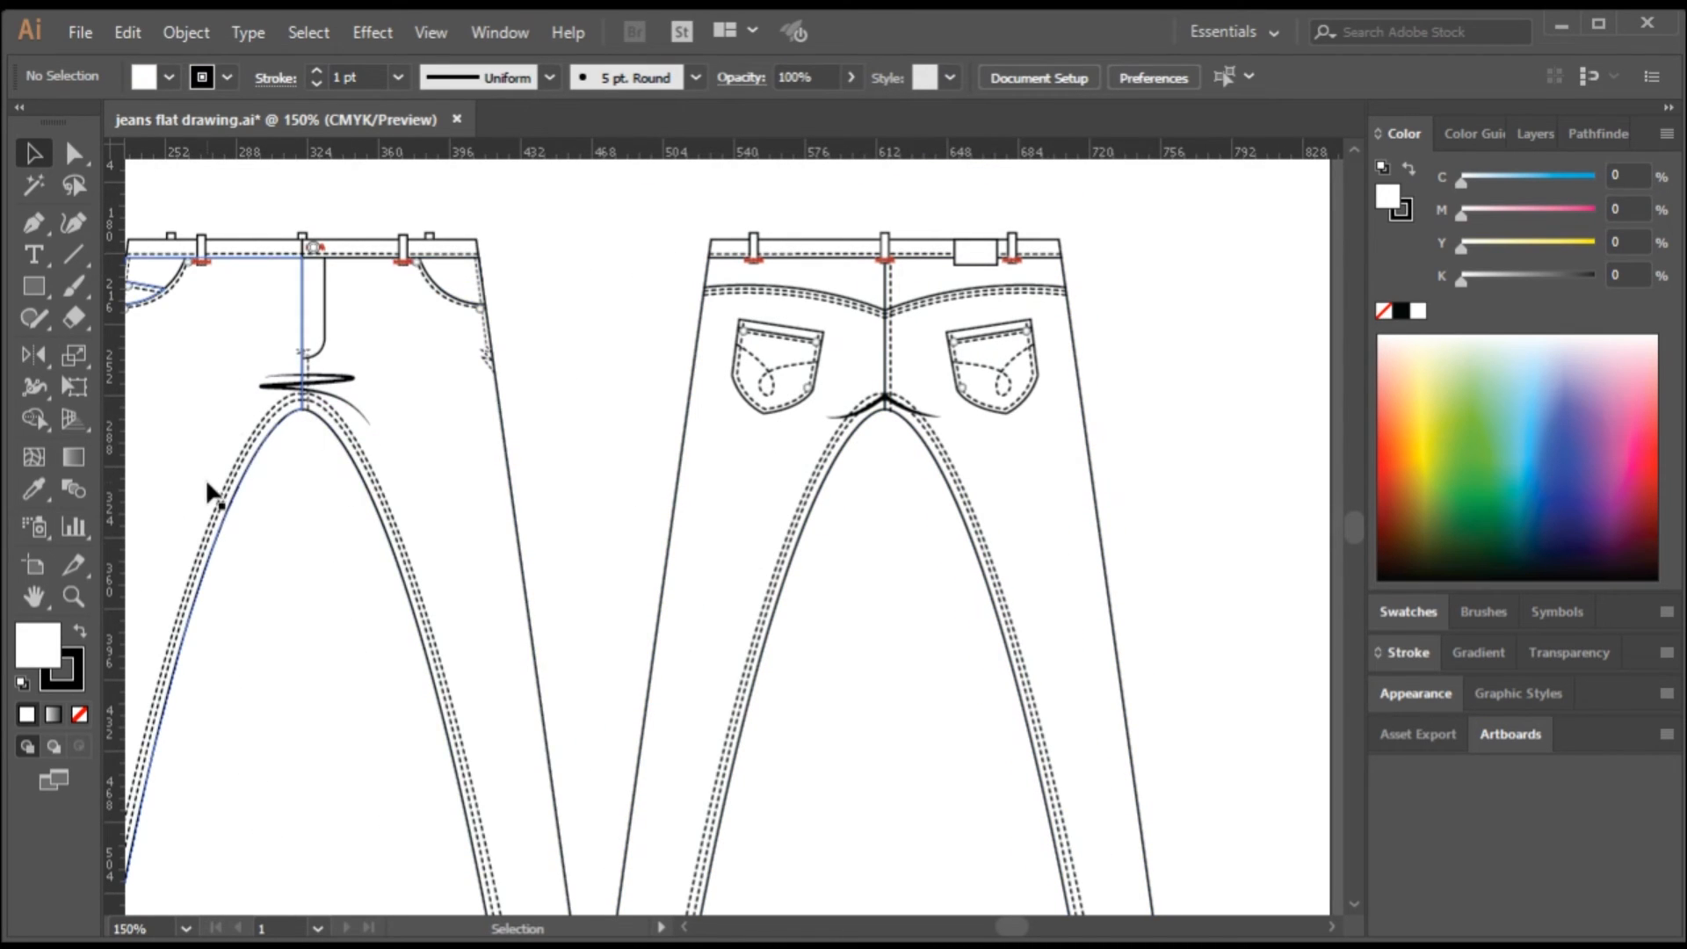
- Delete both rows of dashed inseam stitching from each leg of the back view
scroll(874, 399, up, 1)
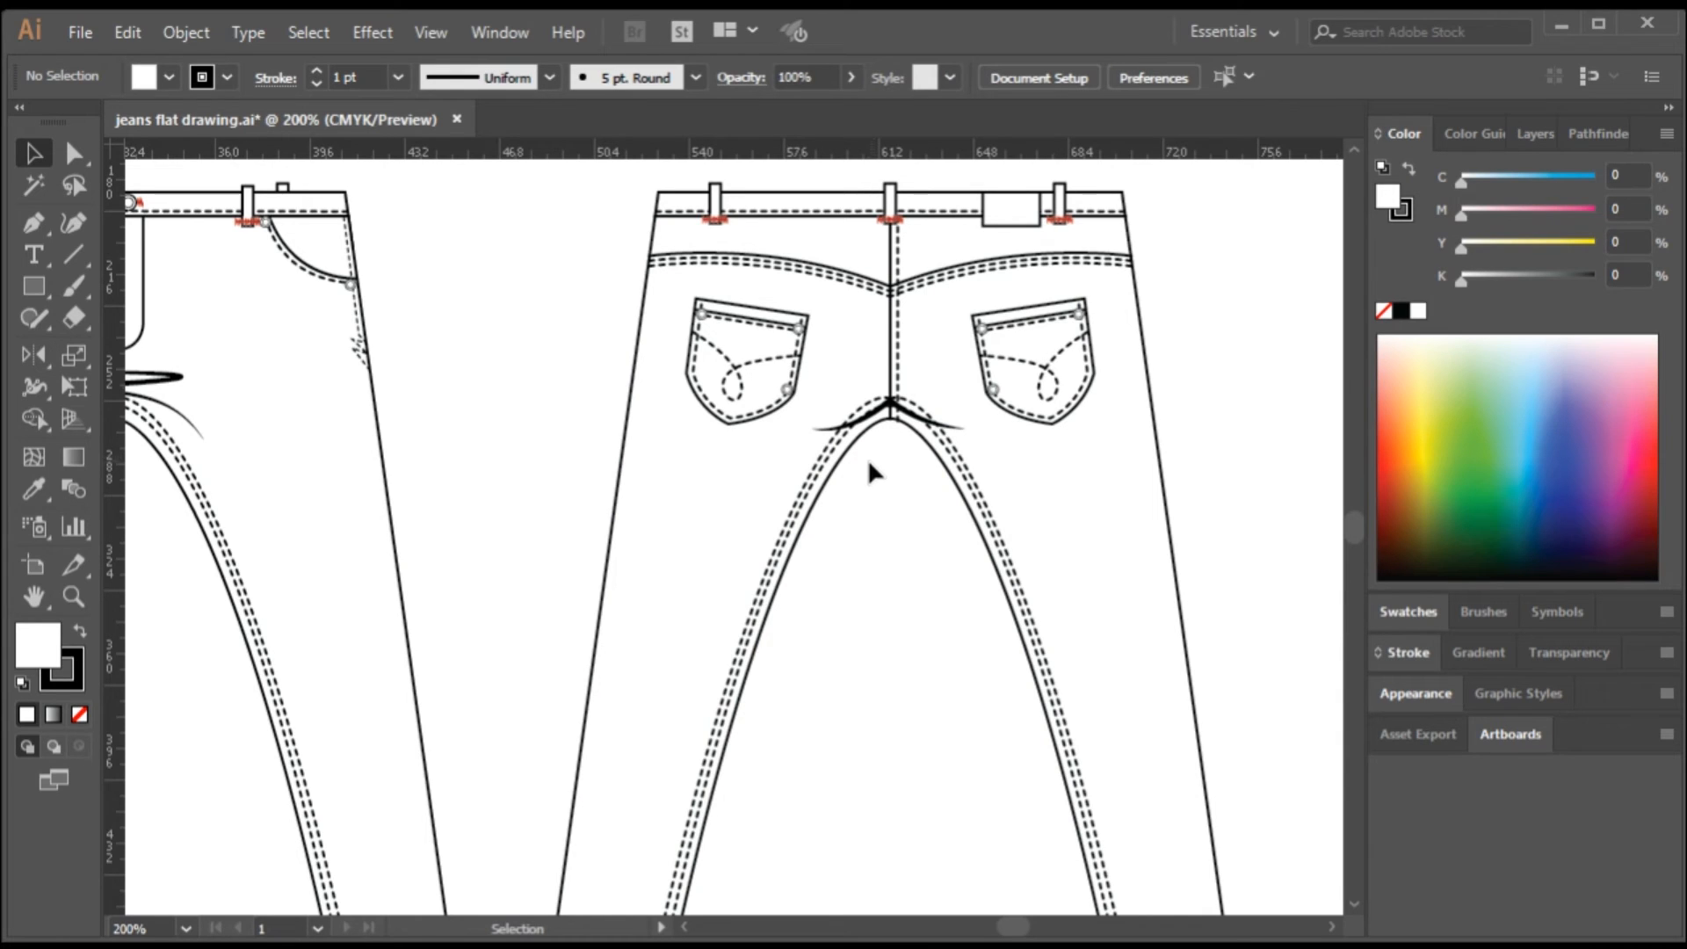
click(785, 548)
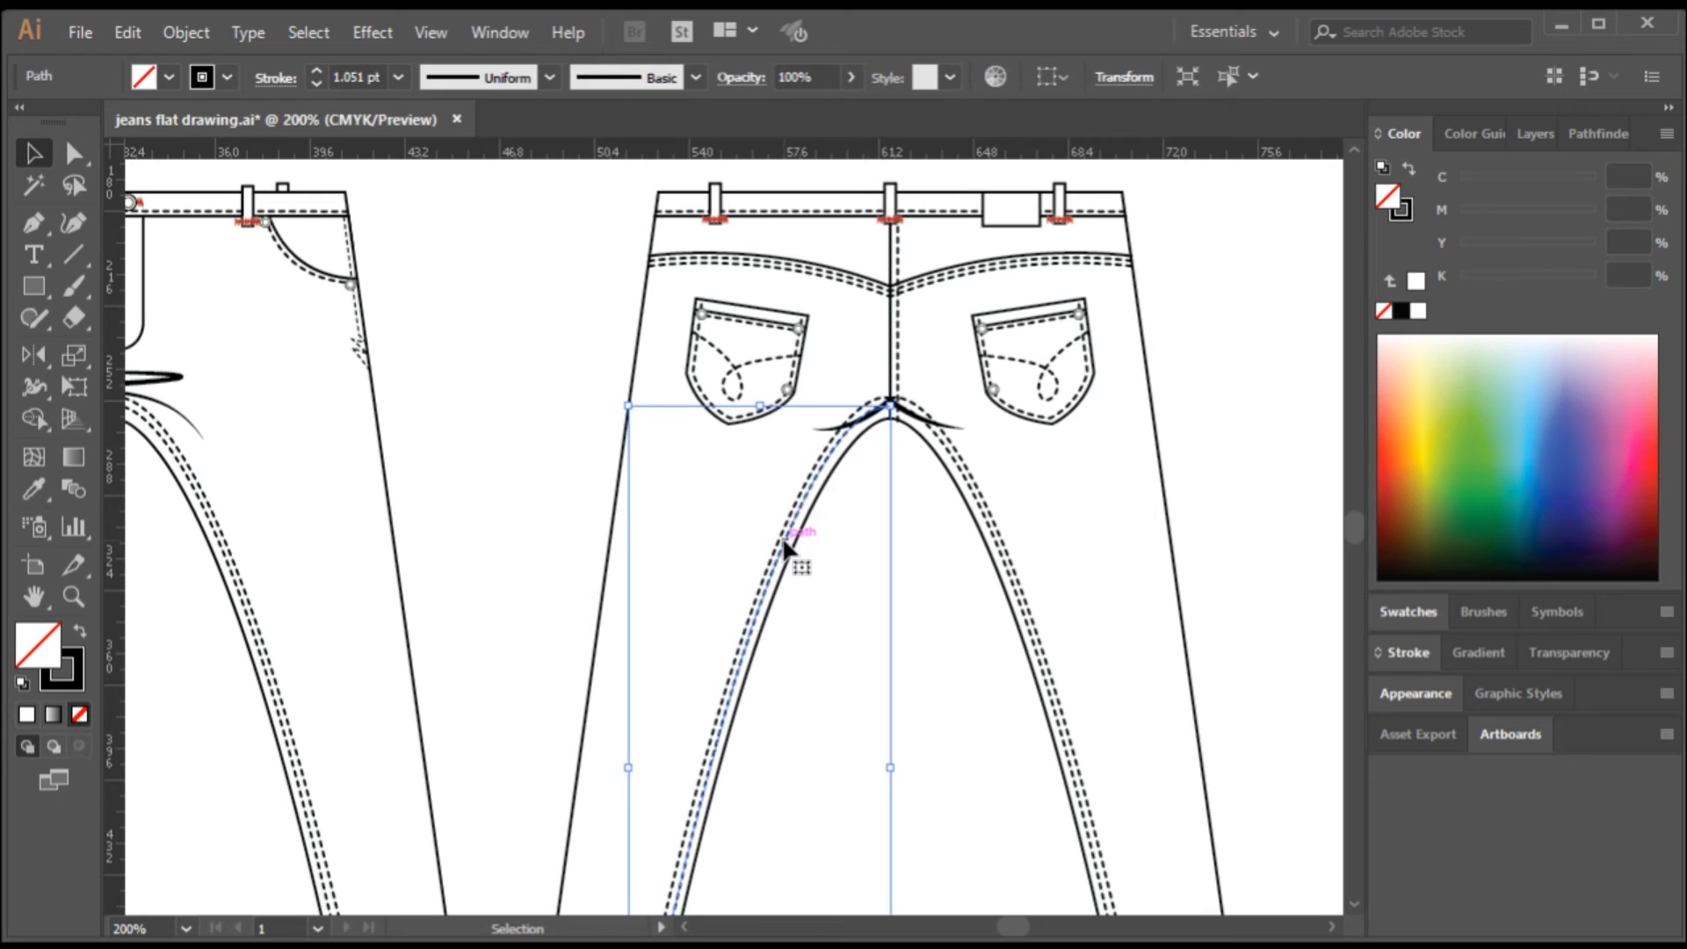
key(Delete)
click(784, 539)
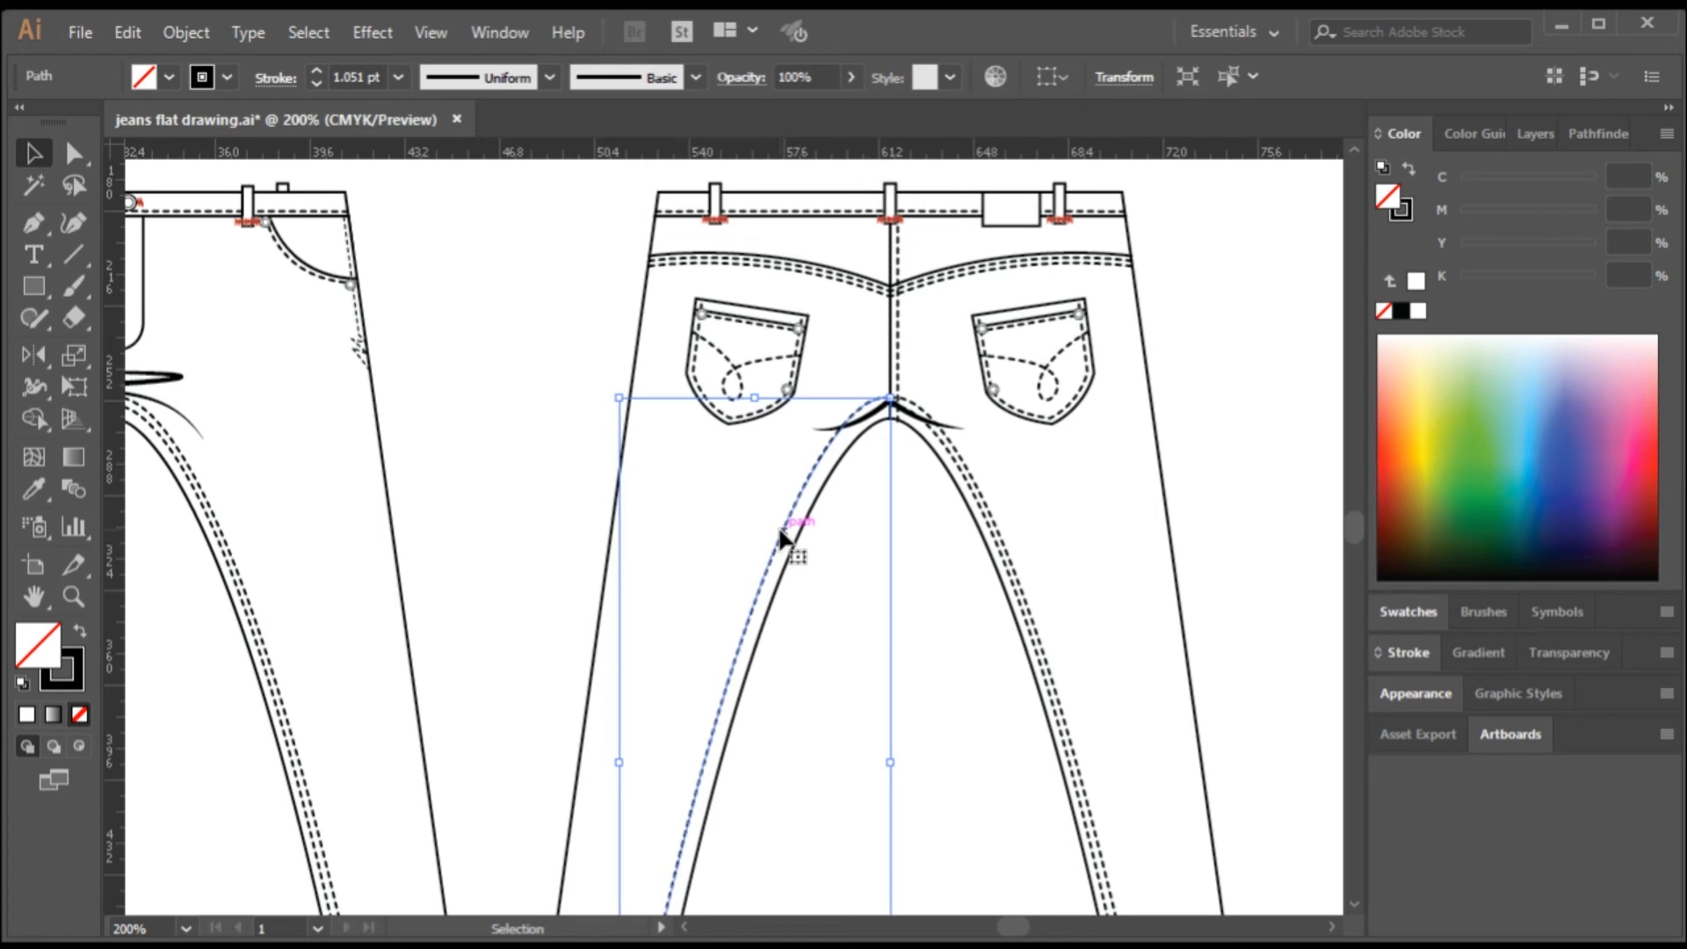
click(984, 507)
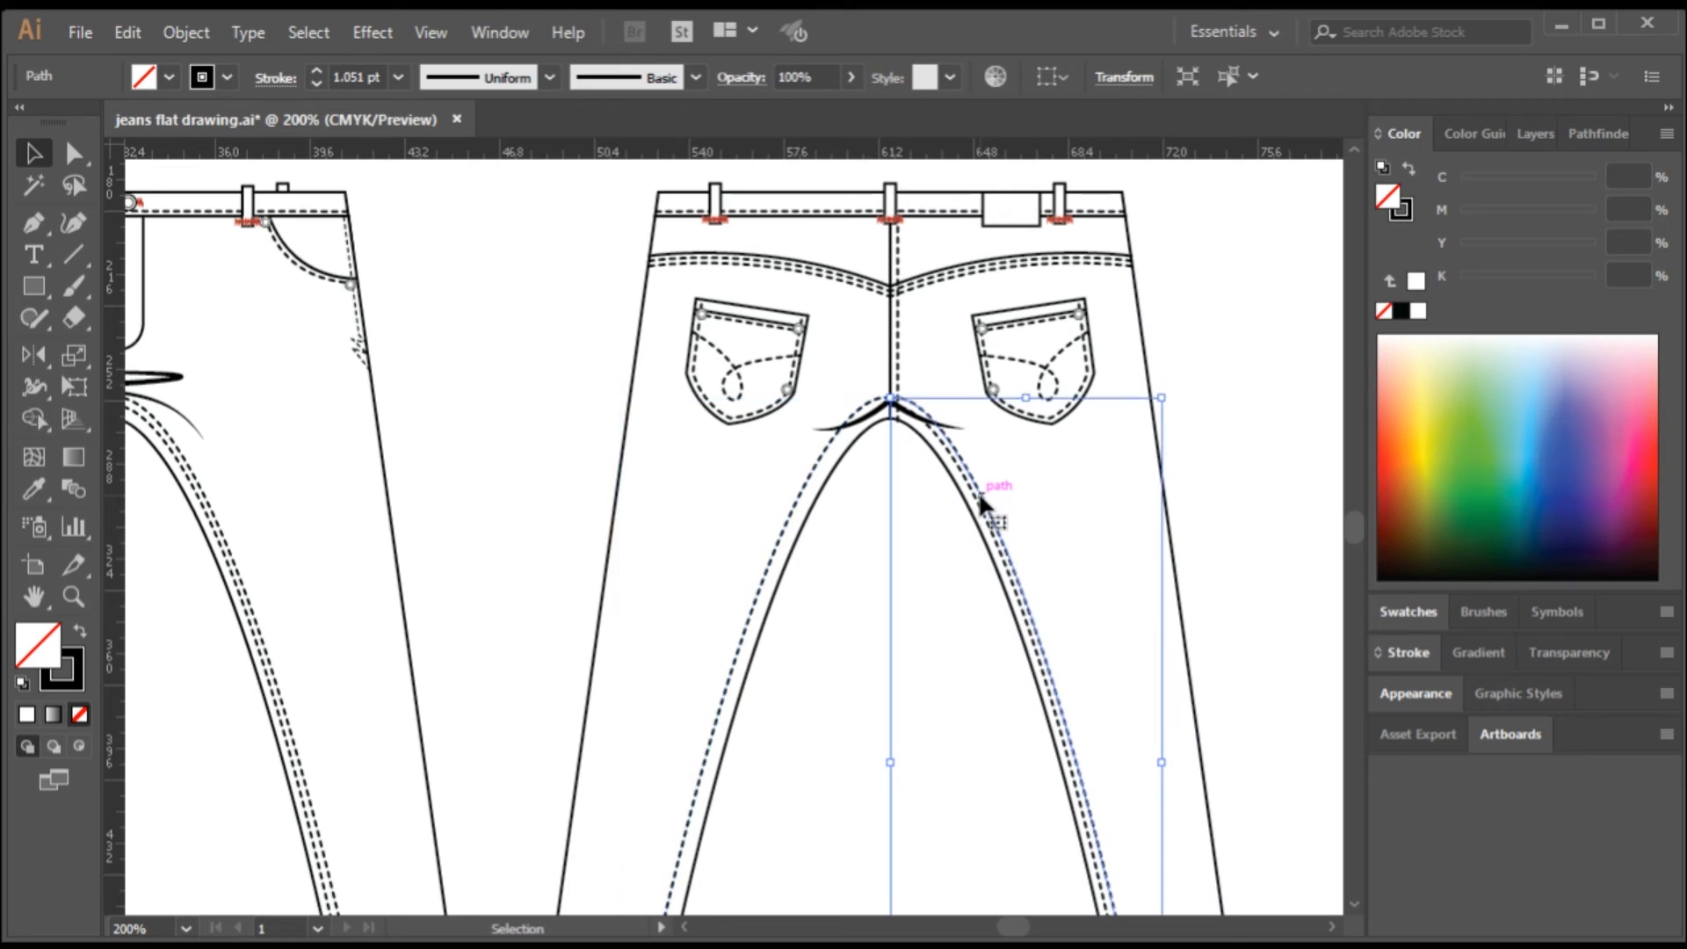
key(Delete)
click(985, 511)
key(Delete)
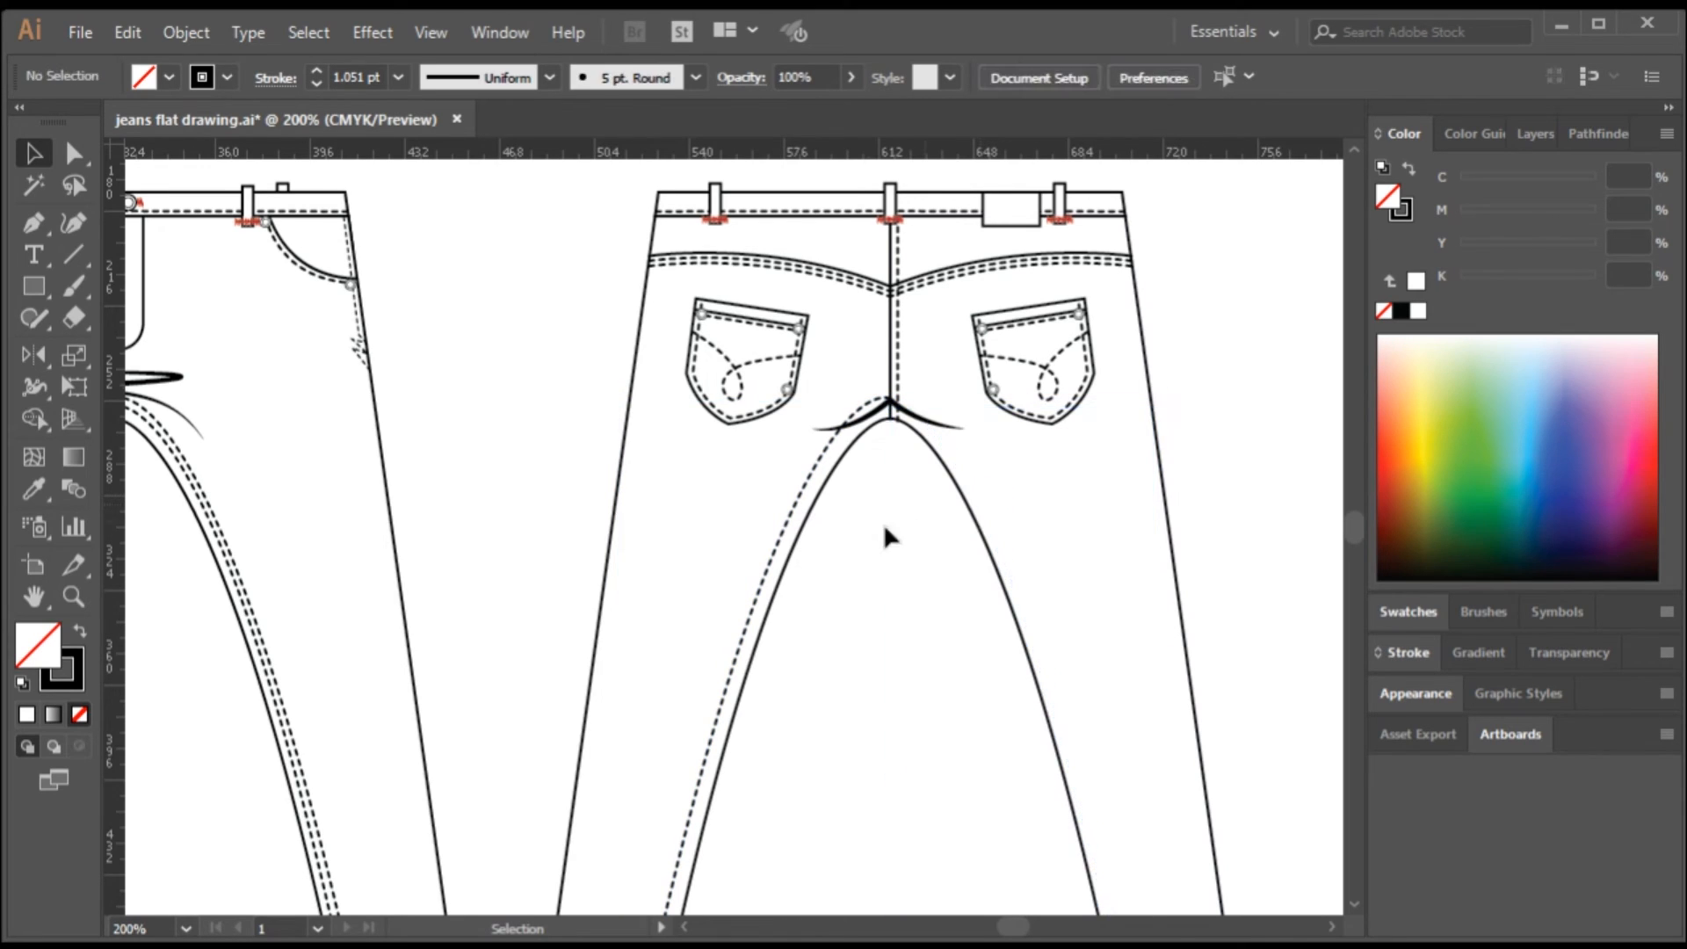
click(784, 539)
key(Delete)
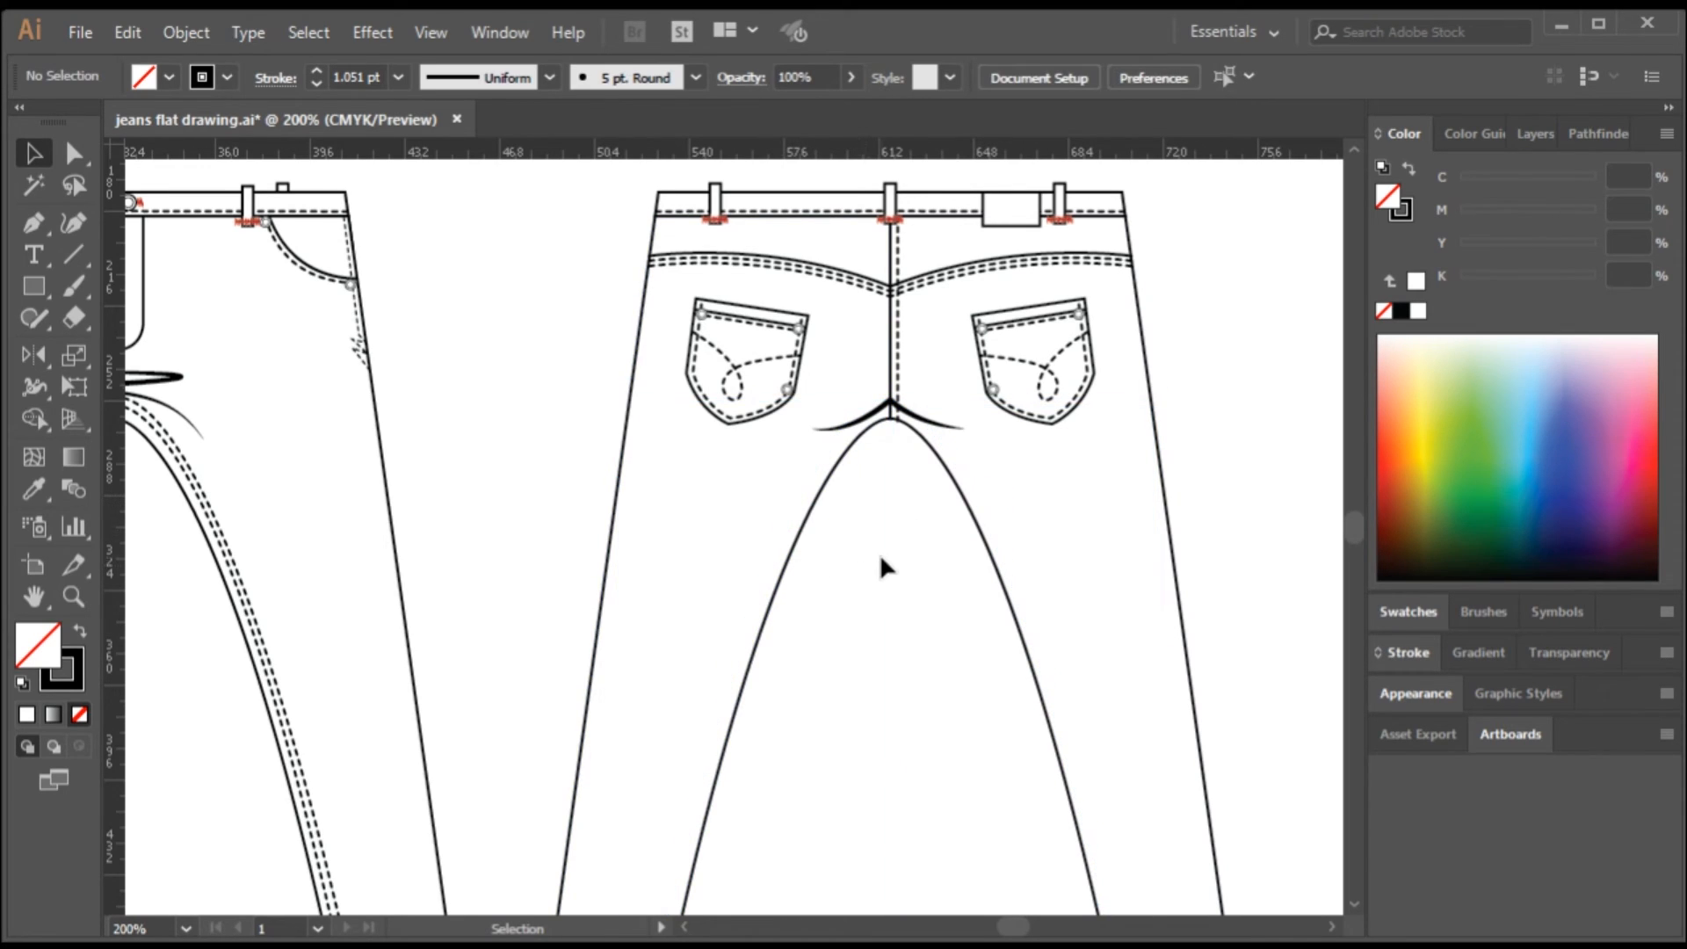
- Compare the back view with the front view, from the waistbands down to the hems
scroll(890, 519, down, 1)
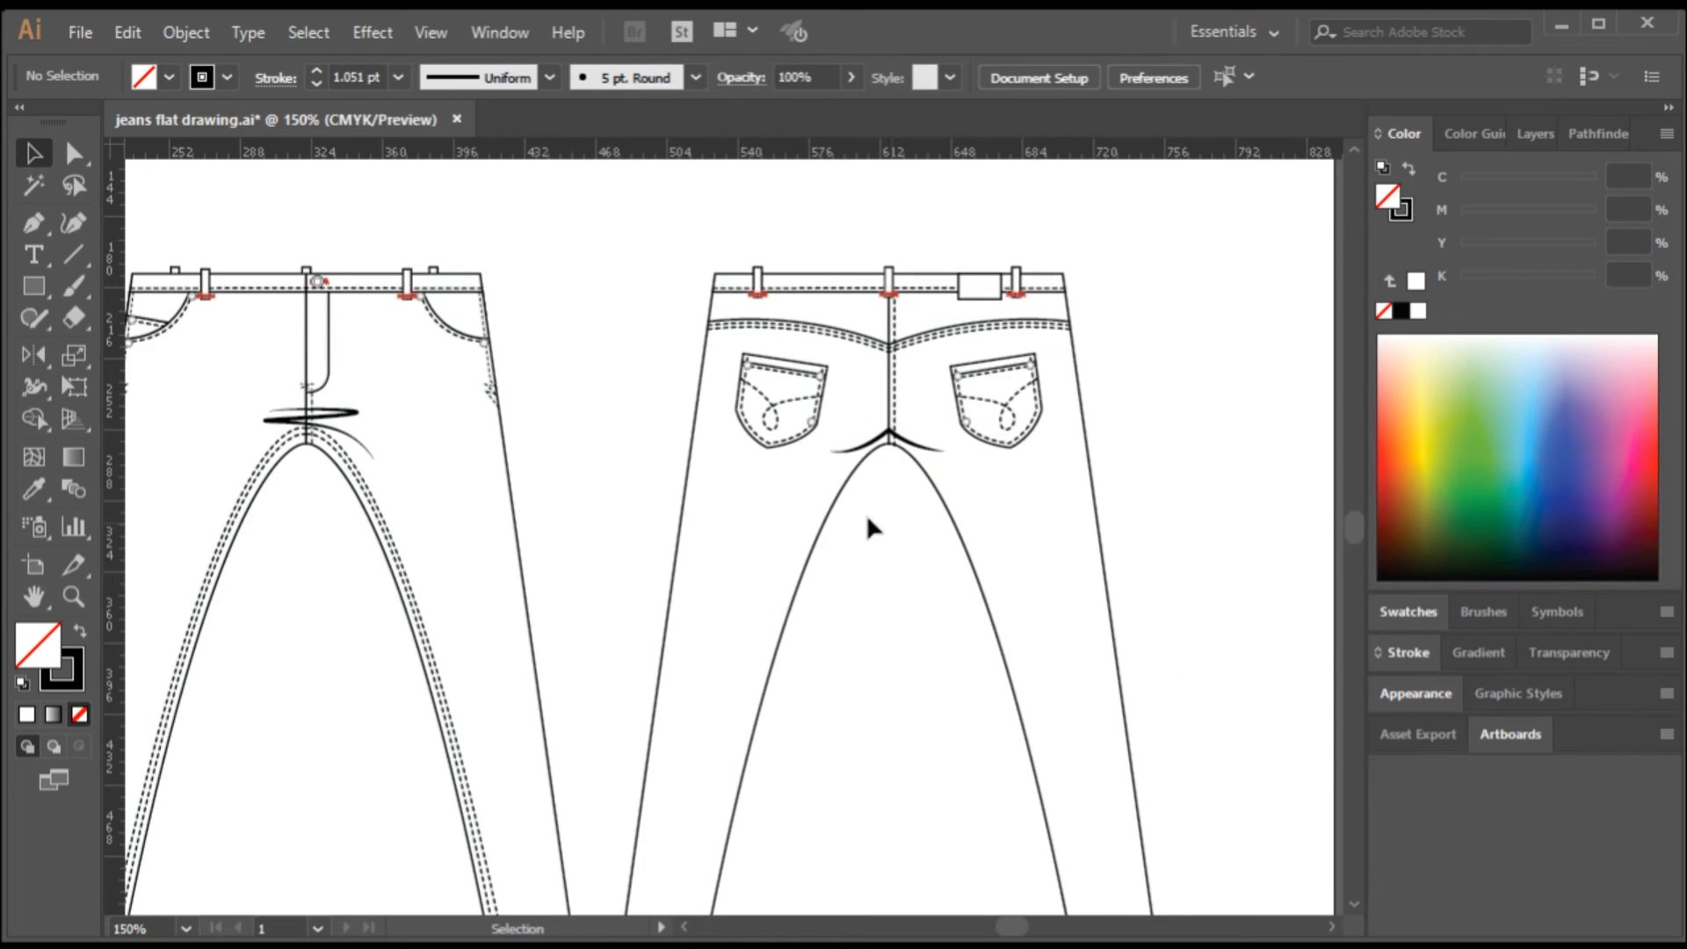
scroll(863, 517, down, 1)
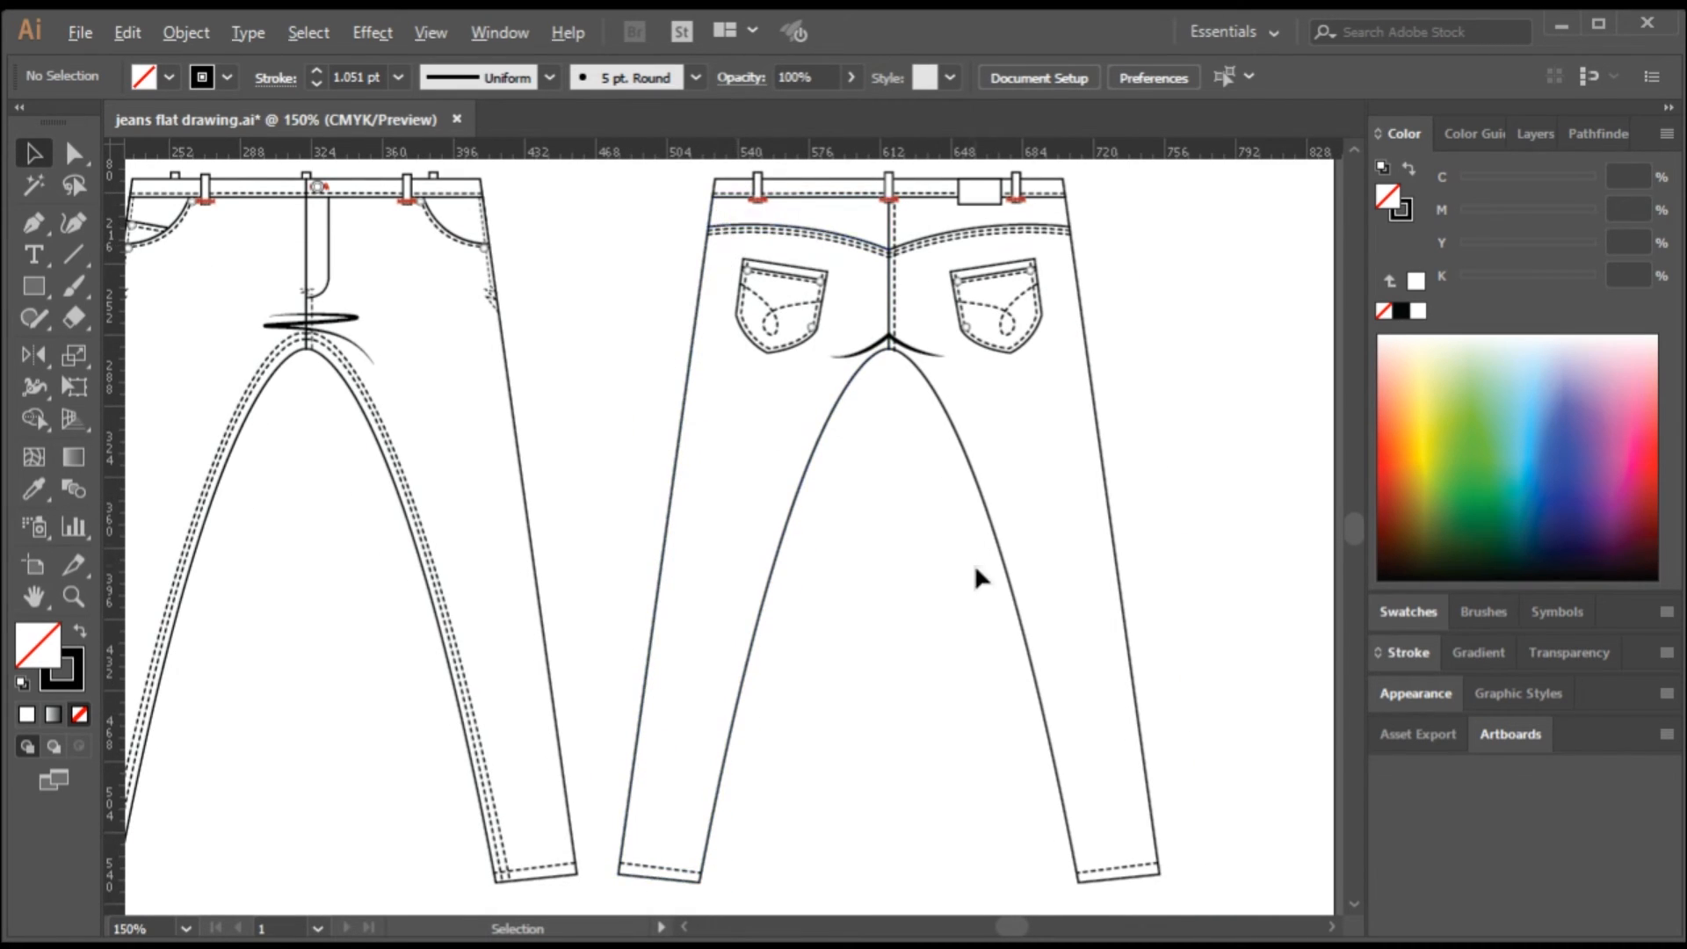
scroll(967, 575, down, 1)
scroll(844, 553, up, 1)
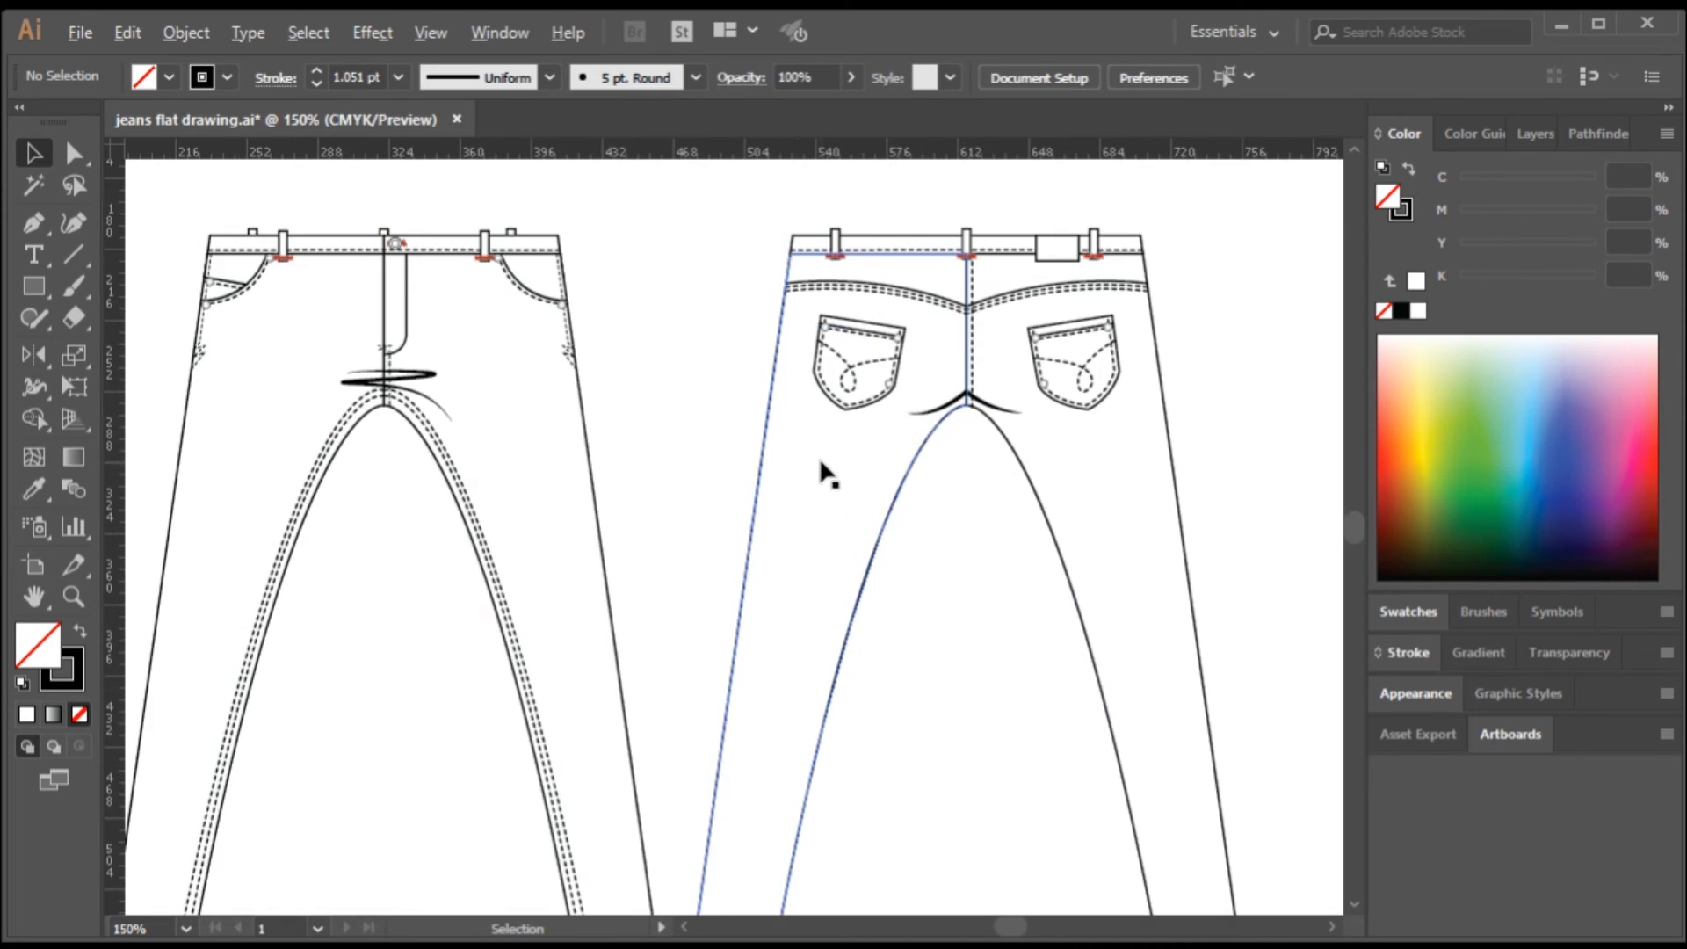
scroll(776, 418, up, 1)
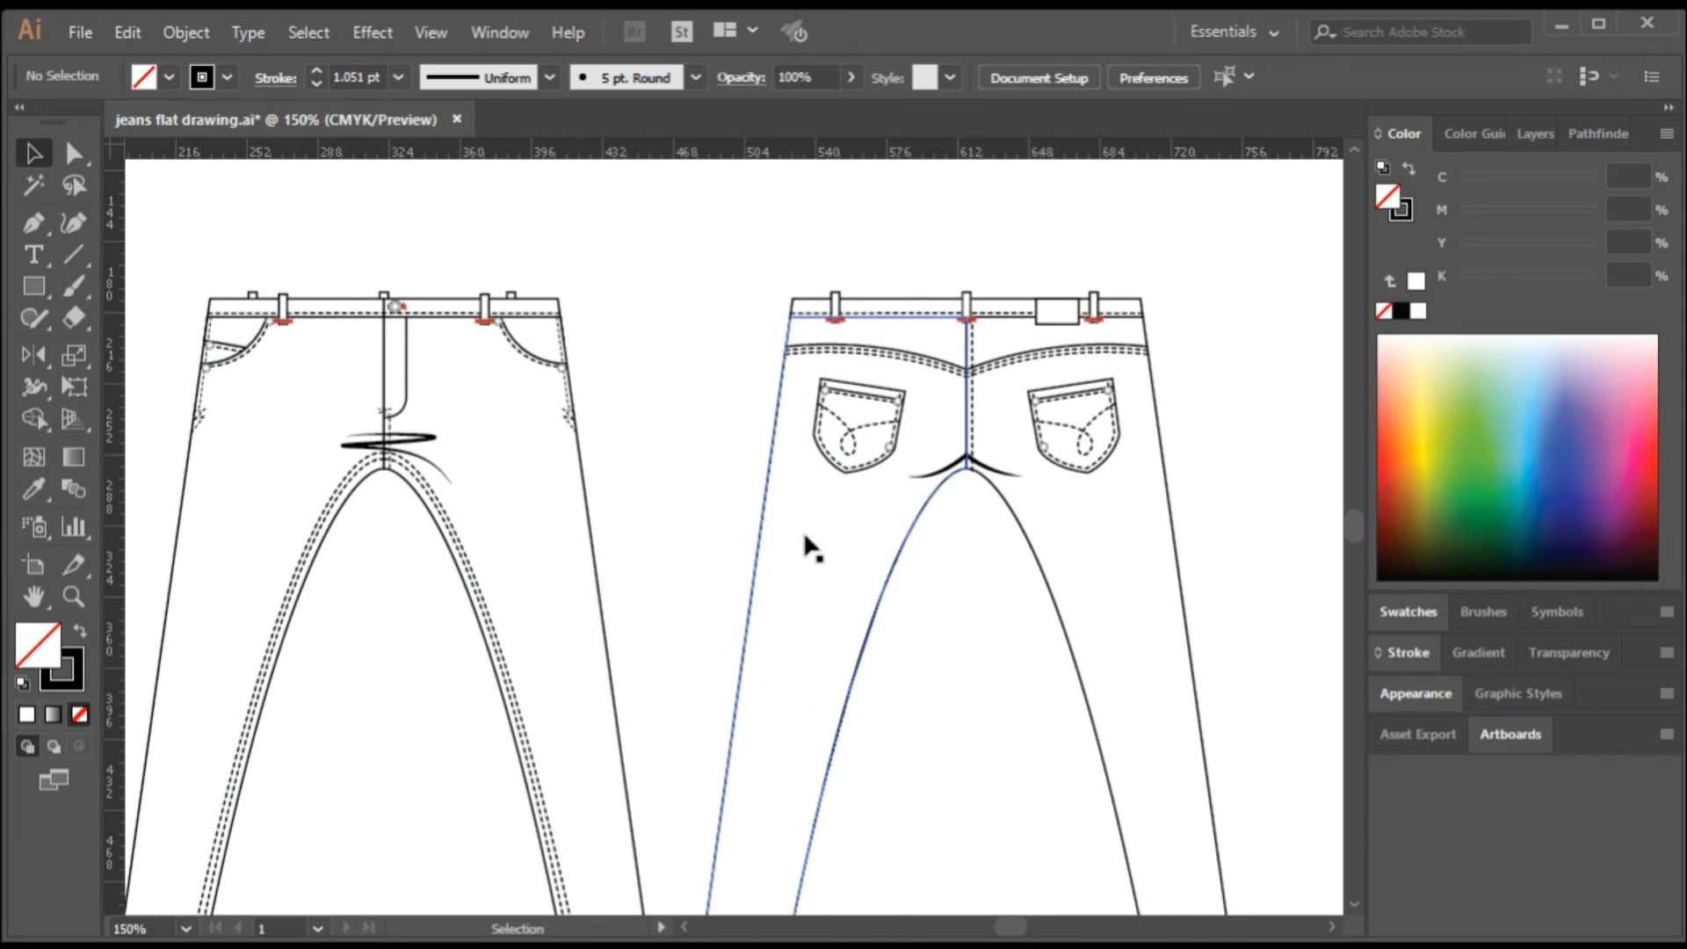
scroll(817, 546, down, 1)
scroll(1135, 603, down, 1)
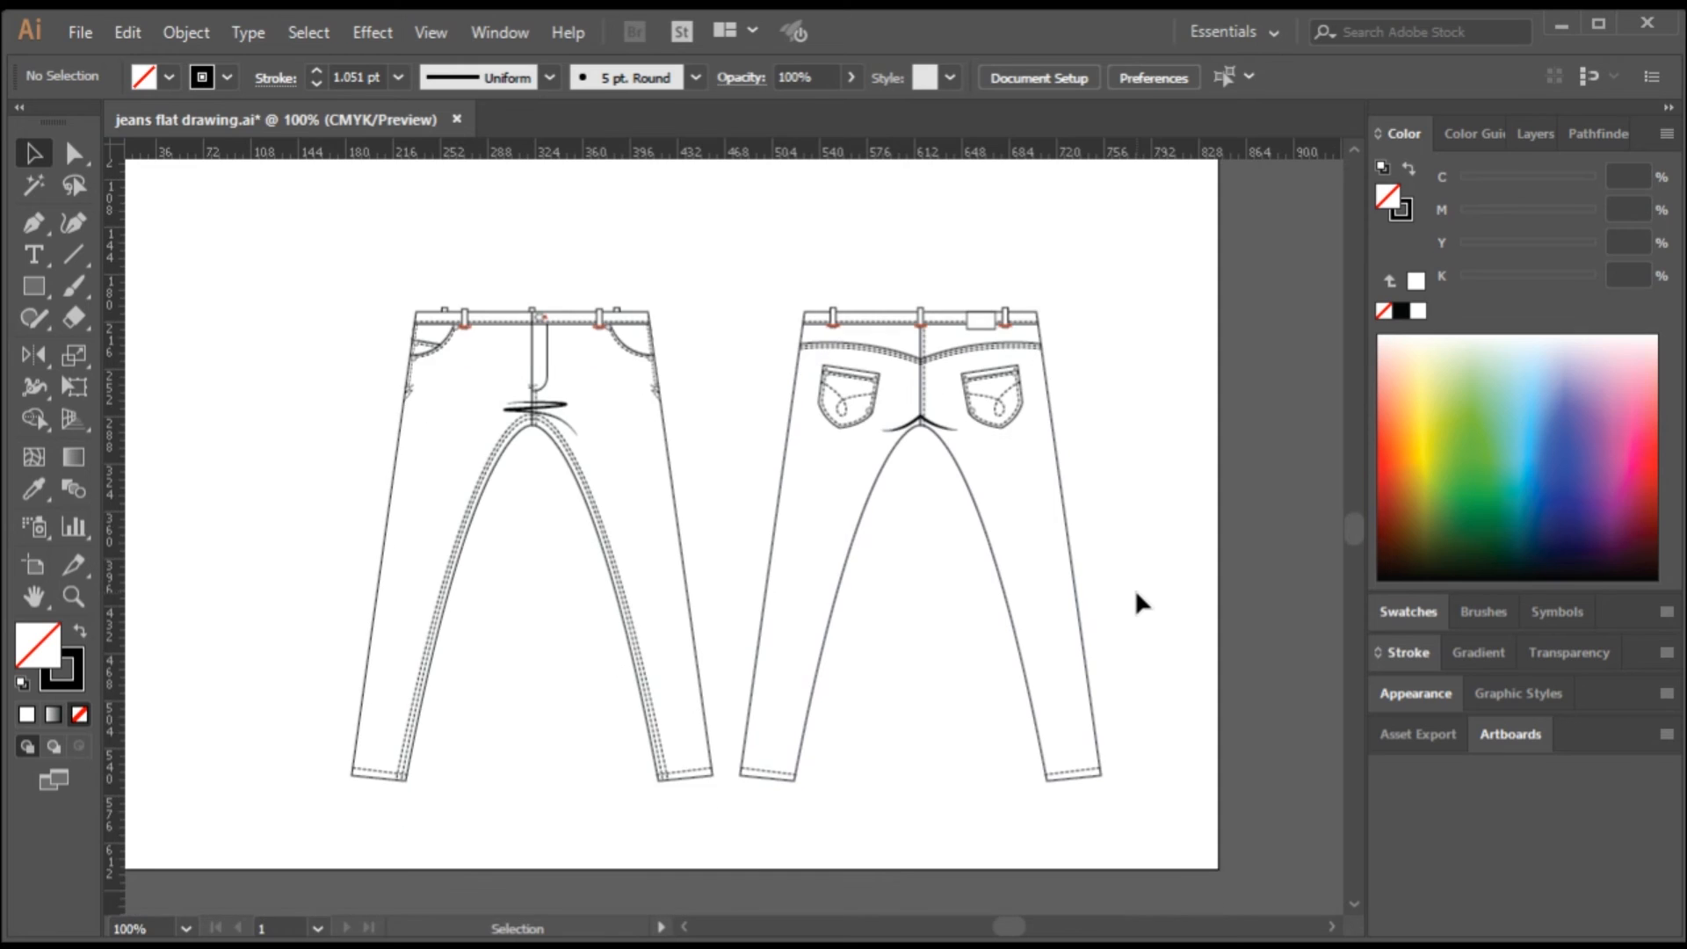
scroll(1134, 572, up, 1)
scroll(1147, 580, down, 1)
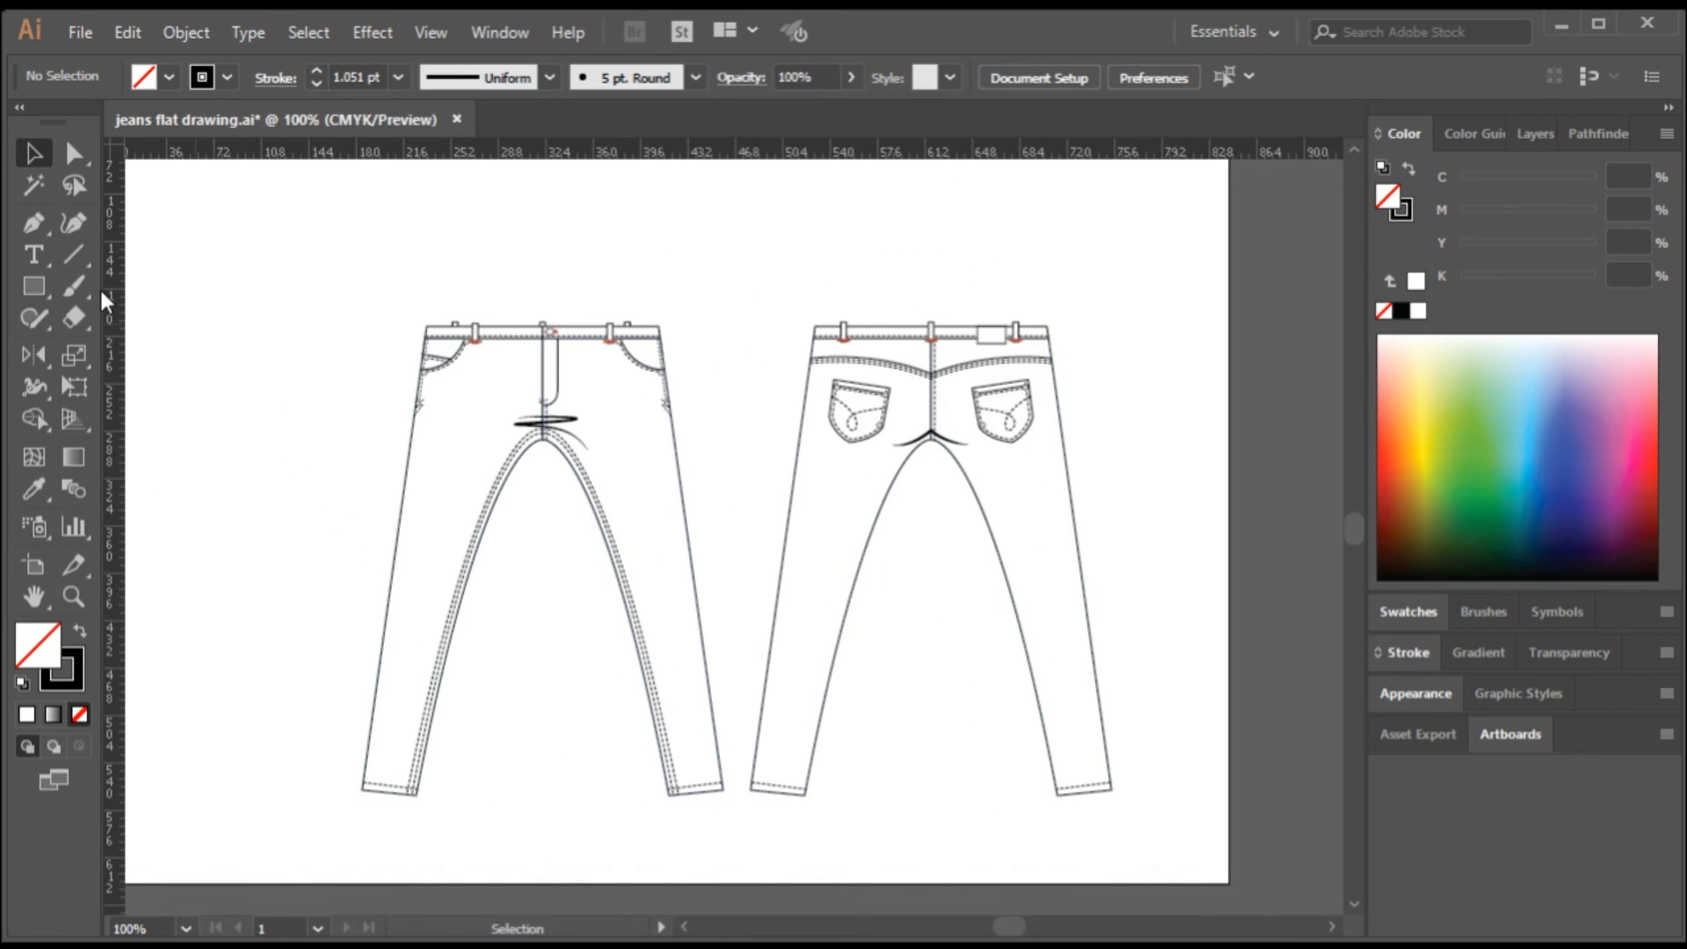
- Fill the leg panels of both the front and back views with light blue (C 41.18, M 0, Y 8.63, K 0)
key(z)
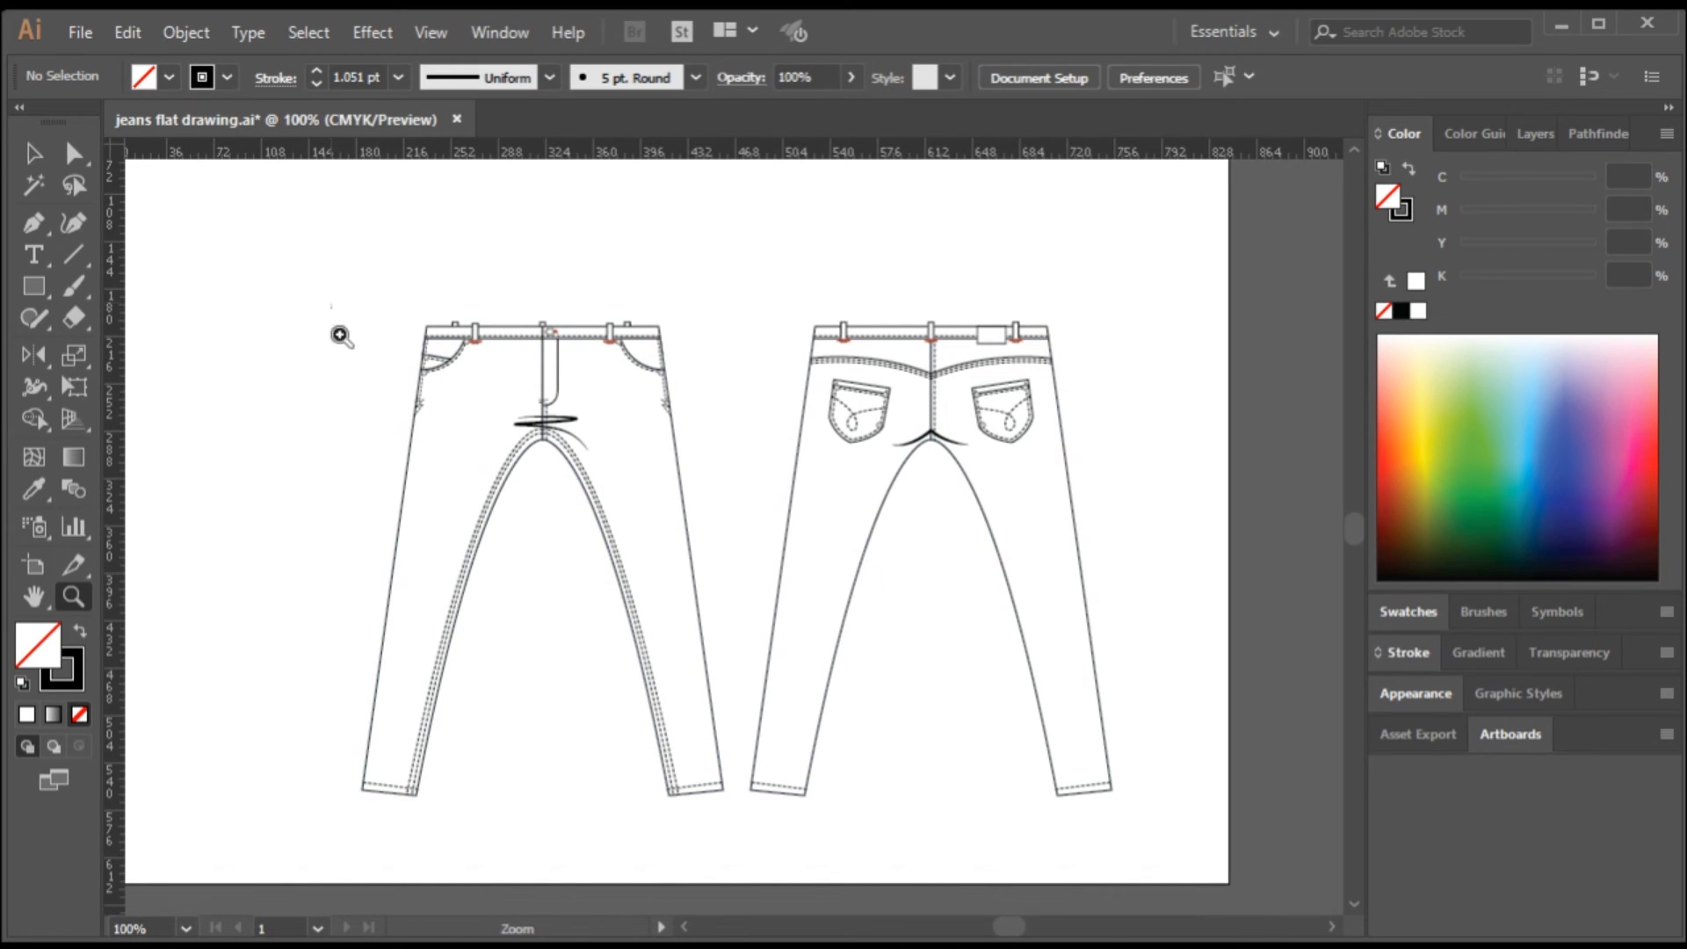
drag(331, 305, 1138, 820)
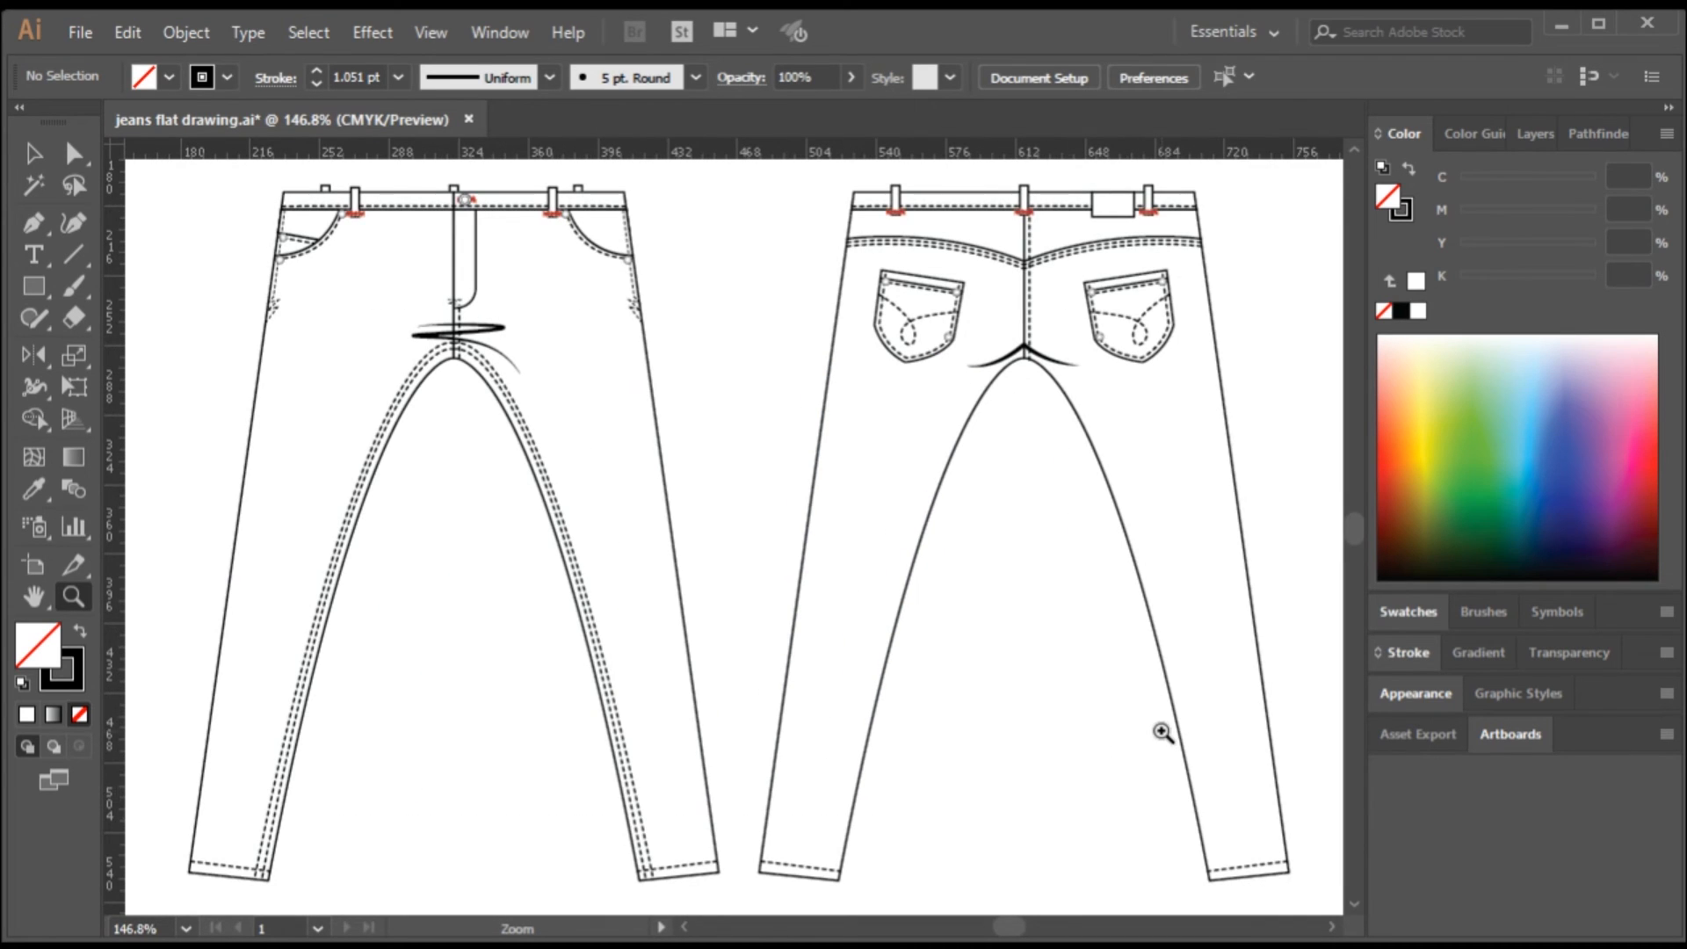
key(v)
key(space)
mouse_move(661, 272)
mouse_down()
mouse_move(701, 381)
mouse_move(646, 275)
mouse_up()
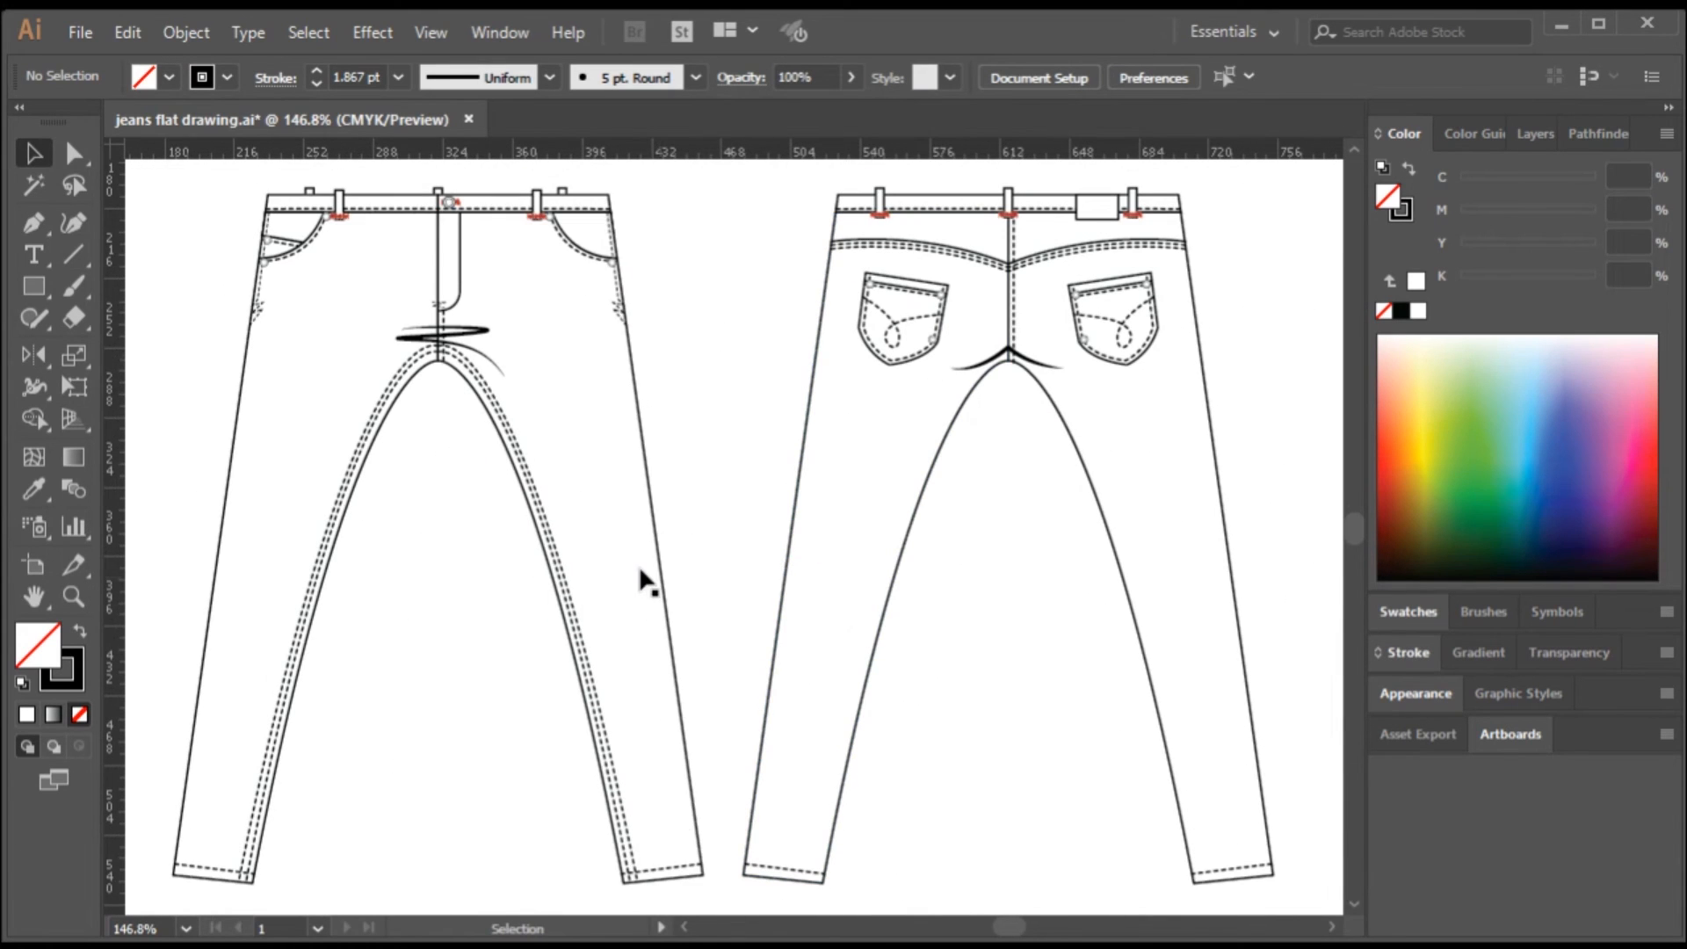
drag(693, 473, 634, 505)
drag(210, 409, 253, 449)
drag(763, 459, 816, 500)
drag(1255, 495, 1215, 531)
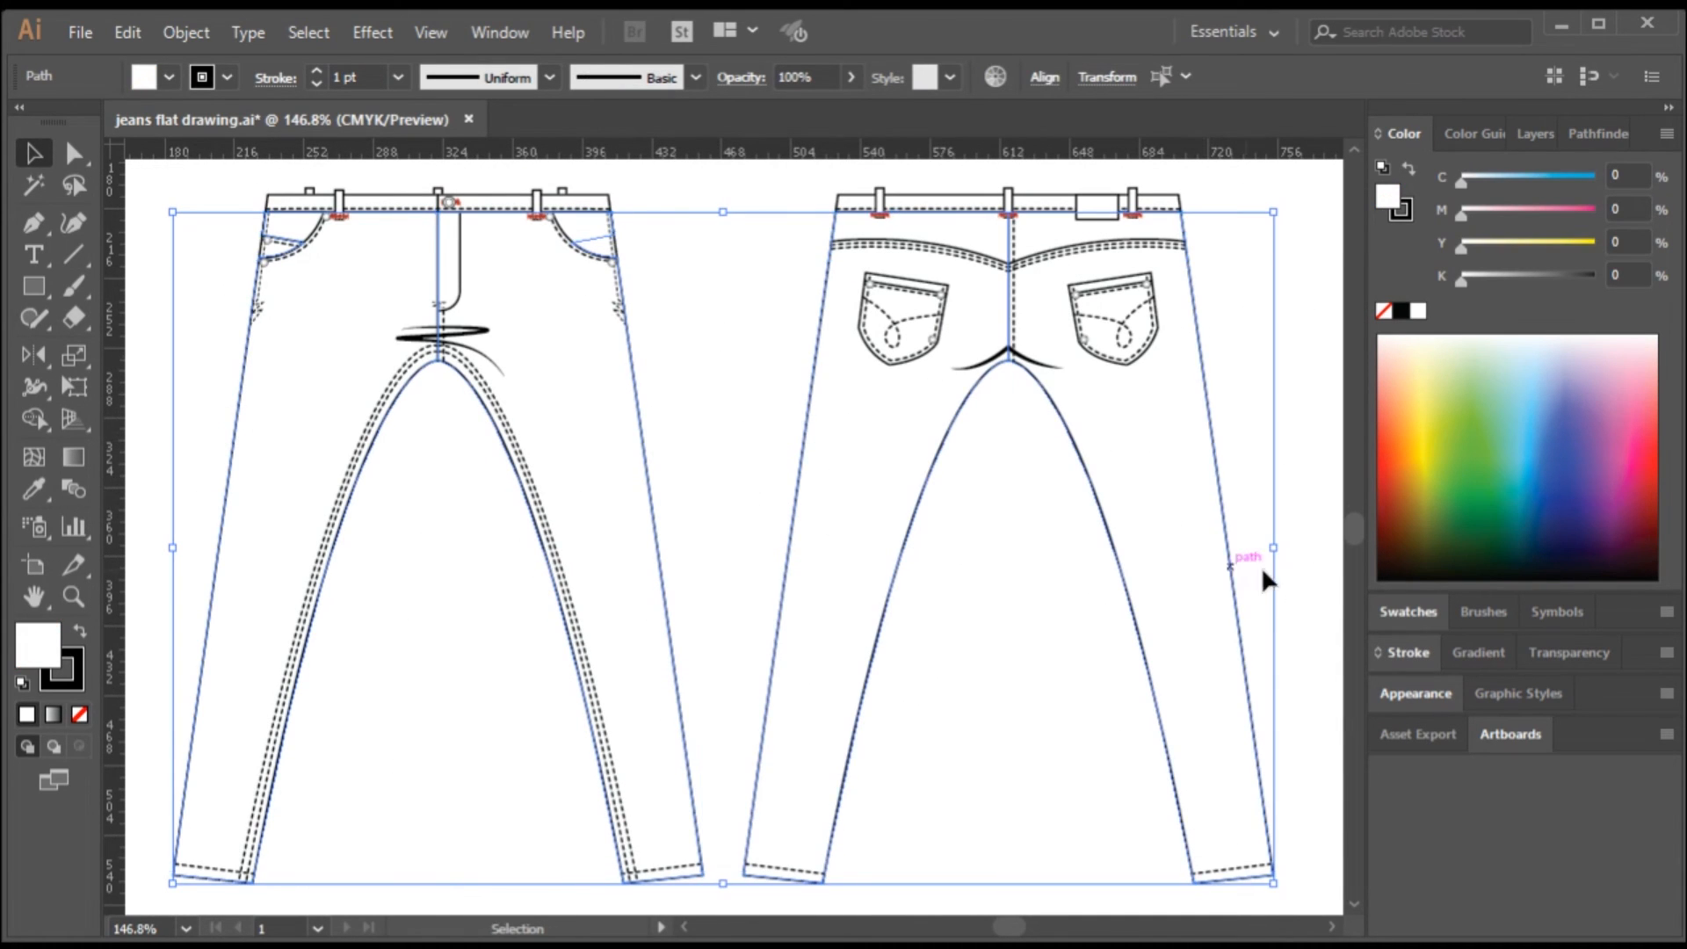
click(1523, 371)
click(1534, 392)
click(1523, 394)
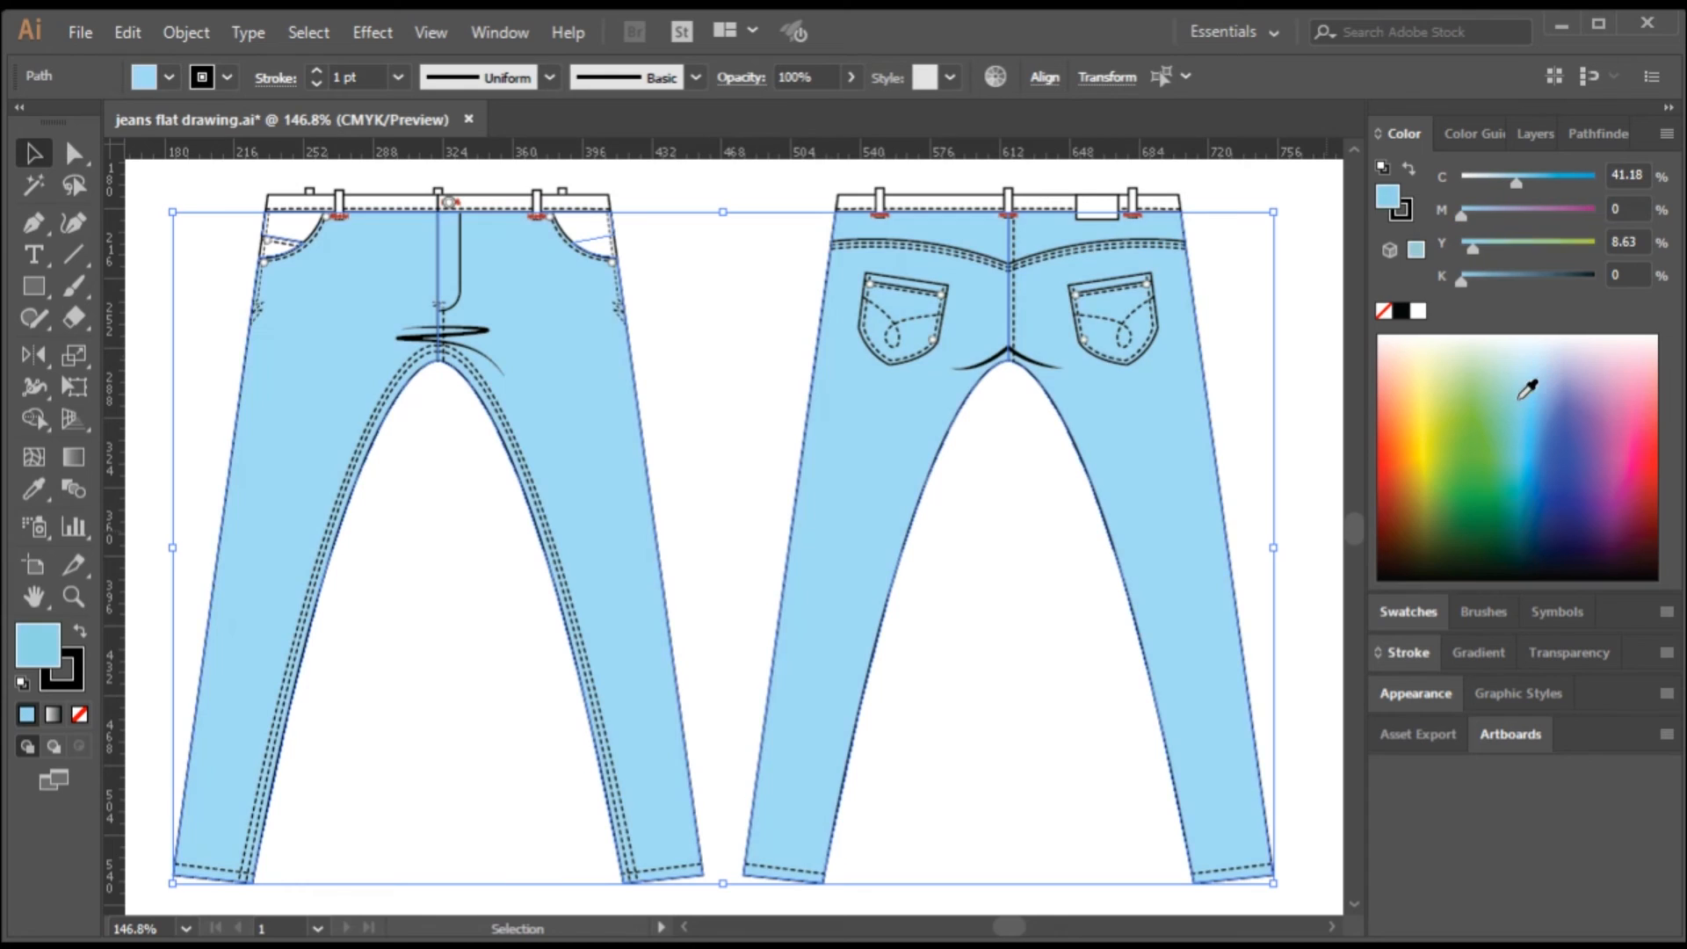
click(723, 303)
- Fill the front view's pocket pieces and both waistband halves with the light blue sampled from the legs
scroll(537, 314, up, 4)
scroll(291, 362, up, 4)
click(299, 377)
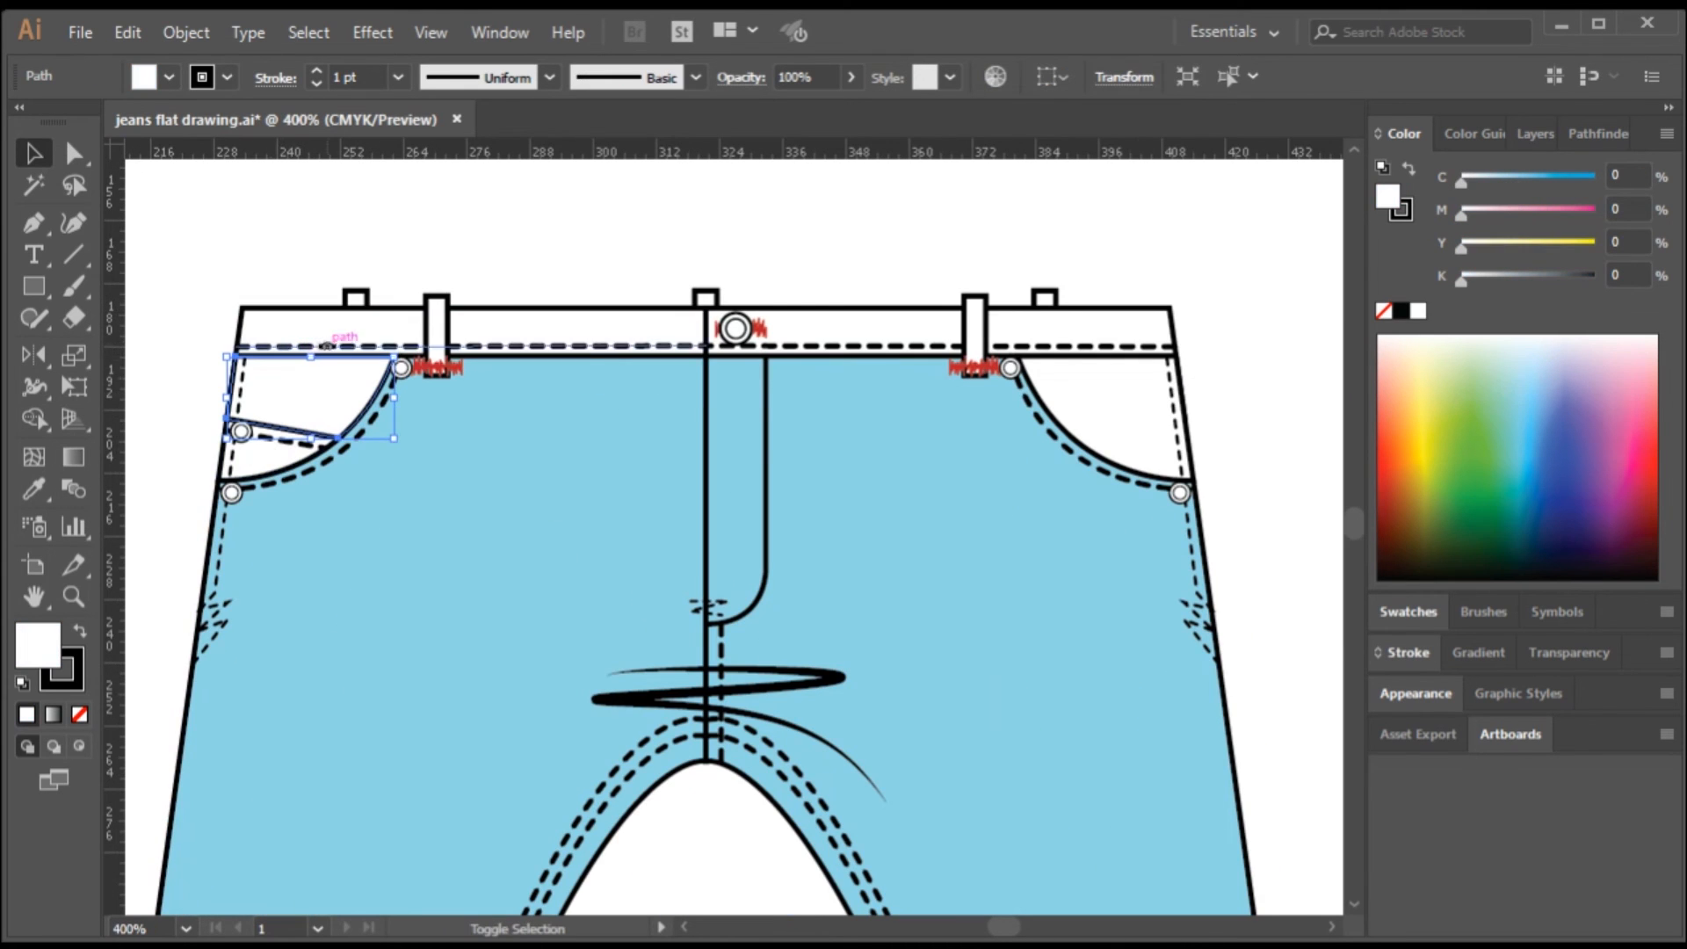
shift+click(283, 332)
shift+click(1198, 444)
key(i)
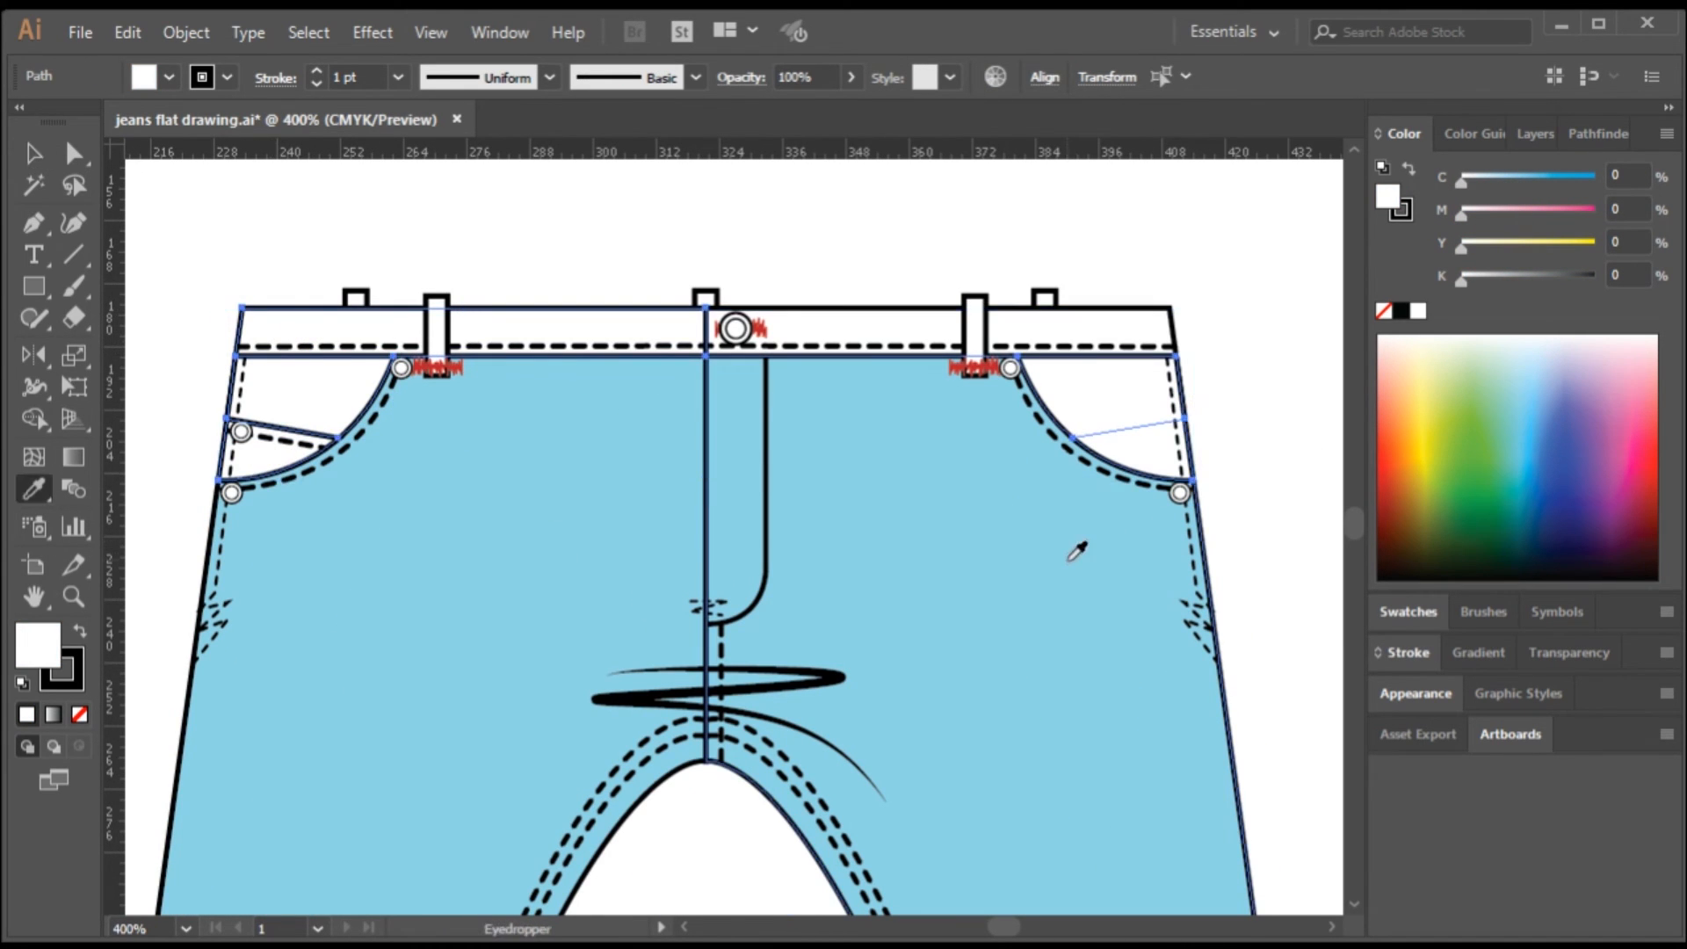
click(1003, 518)
key(v)
click(910, 263)
click(911, 332)
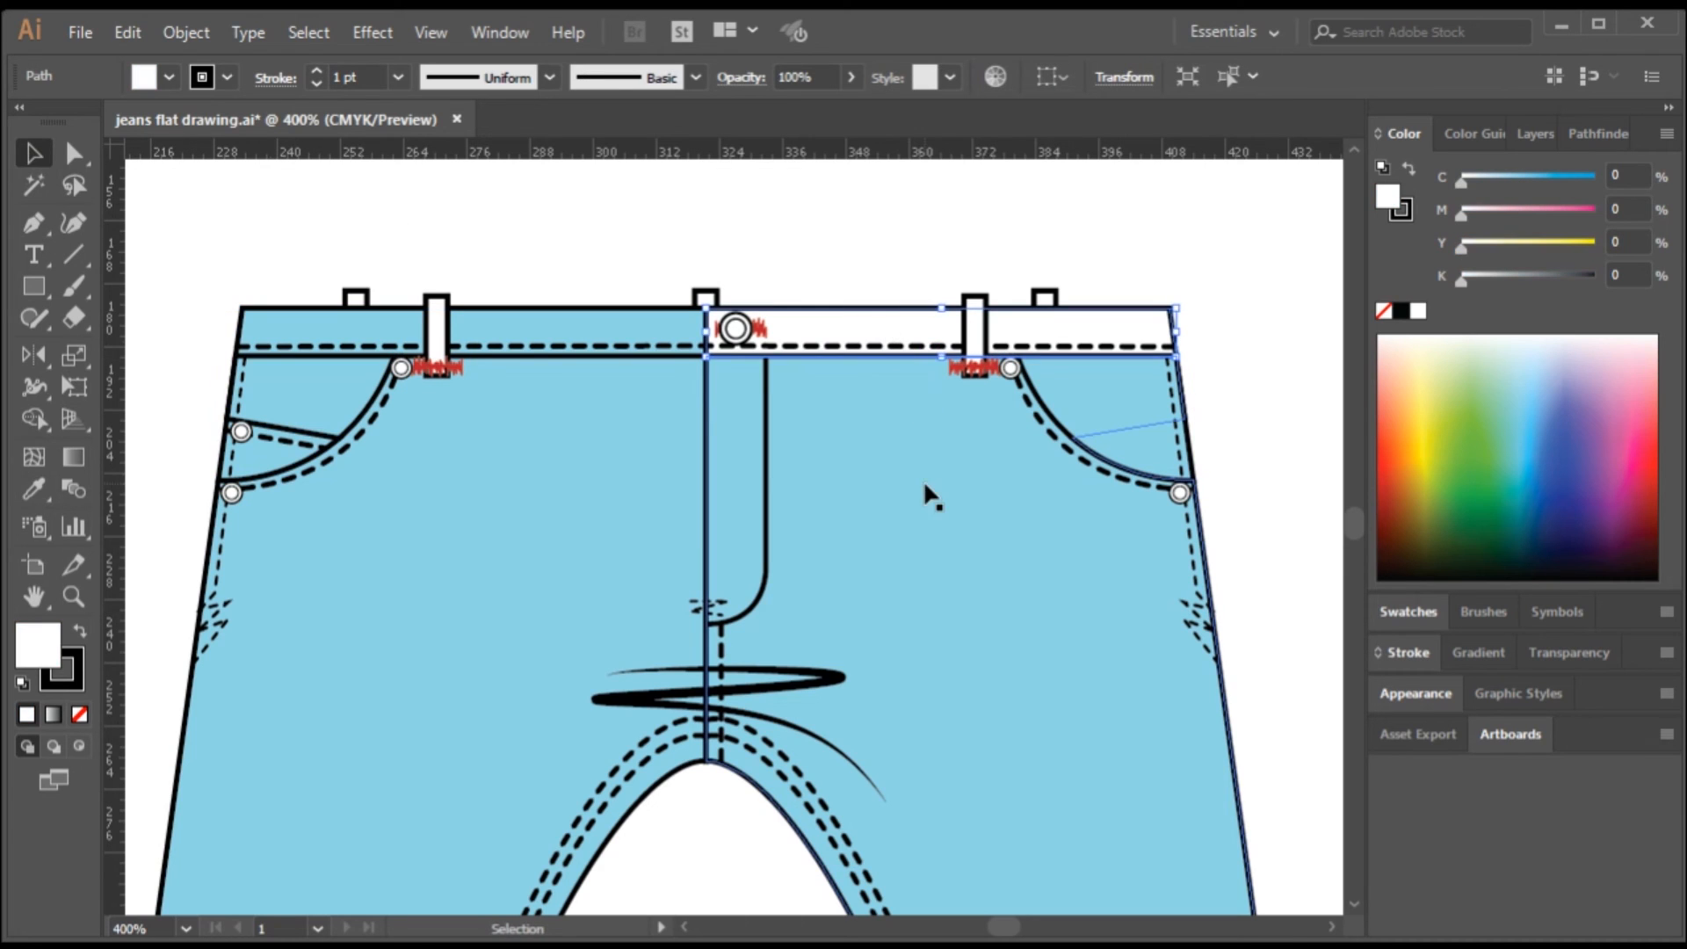
key(i)
click(976, 531)
- Fill both halves of the back view's waistband with the light blue sampled from the leg panels
drag(1221, 481, 559, 545)
key(v)
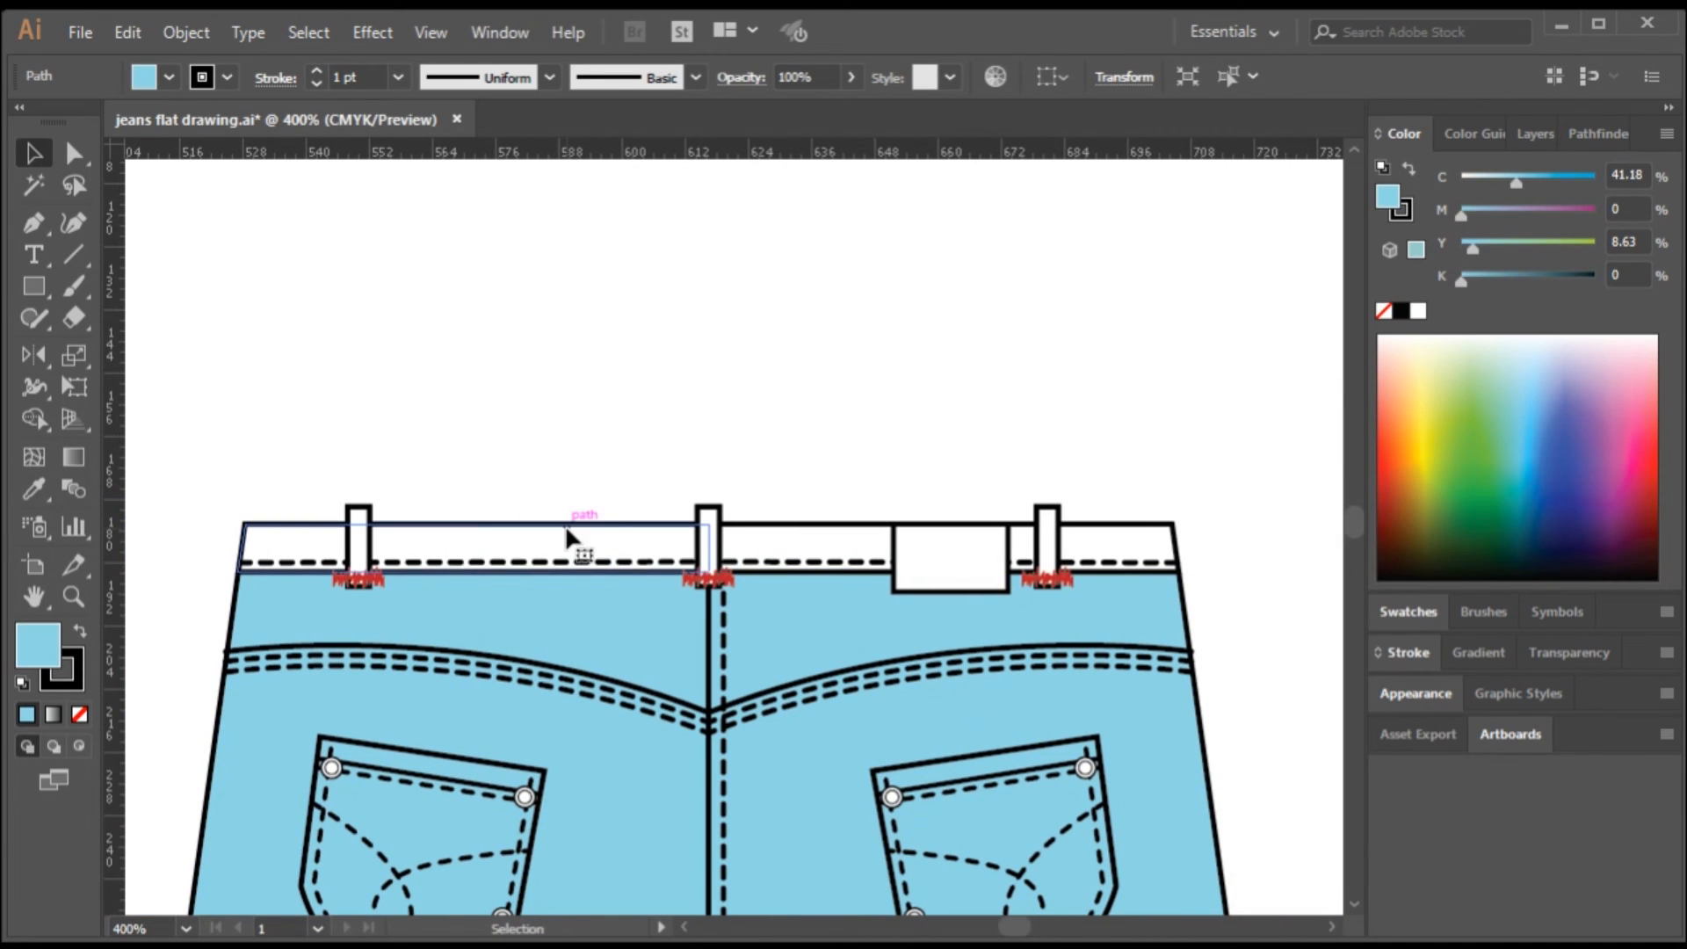
click(570, 527)
shift+click(810, 553)
key(i)
click(457, 607)
key(v)
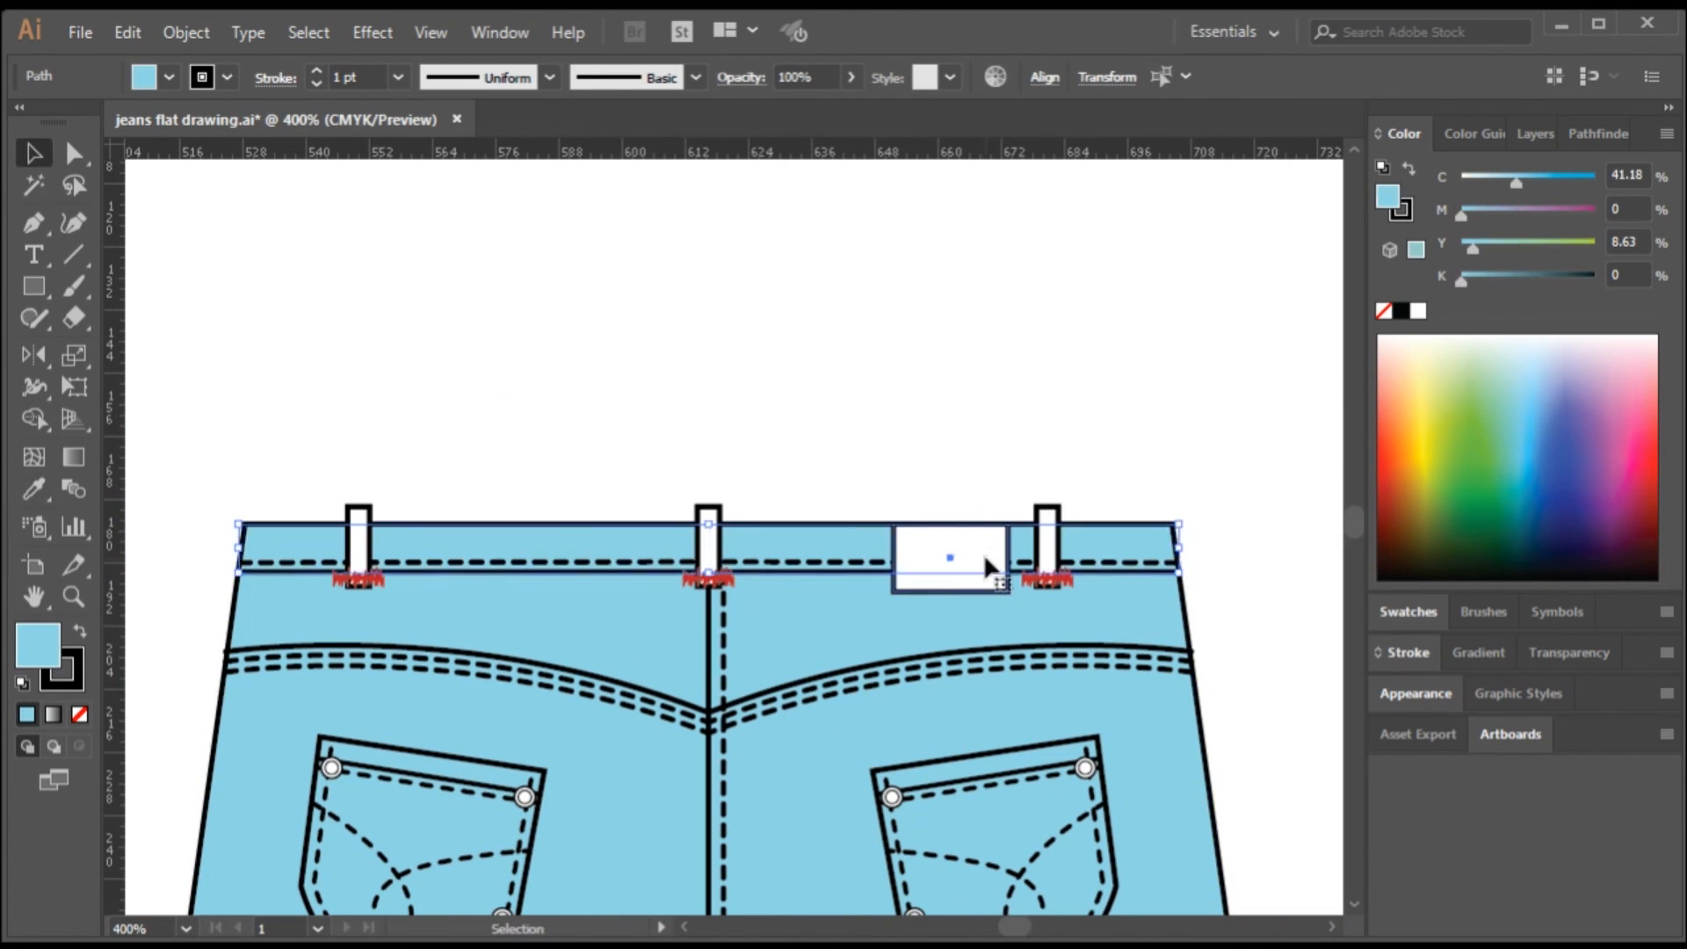
- Fill the waistband label patch with dark brown (C 48.63, M 71.76, Y 87.06, K 67.45)
click(983, 552)
drag(1637, 517, 1345, 567)
click(593, 448)
- Save the jeans flat drawing document
key(ctrl+minus)
key(ctrl+minus)
key(ctrl+minus)
key(ctrl+minus)
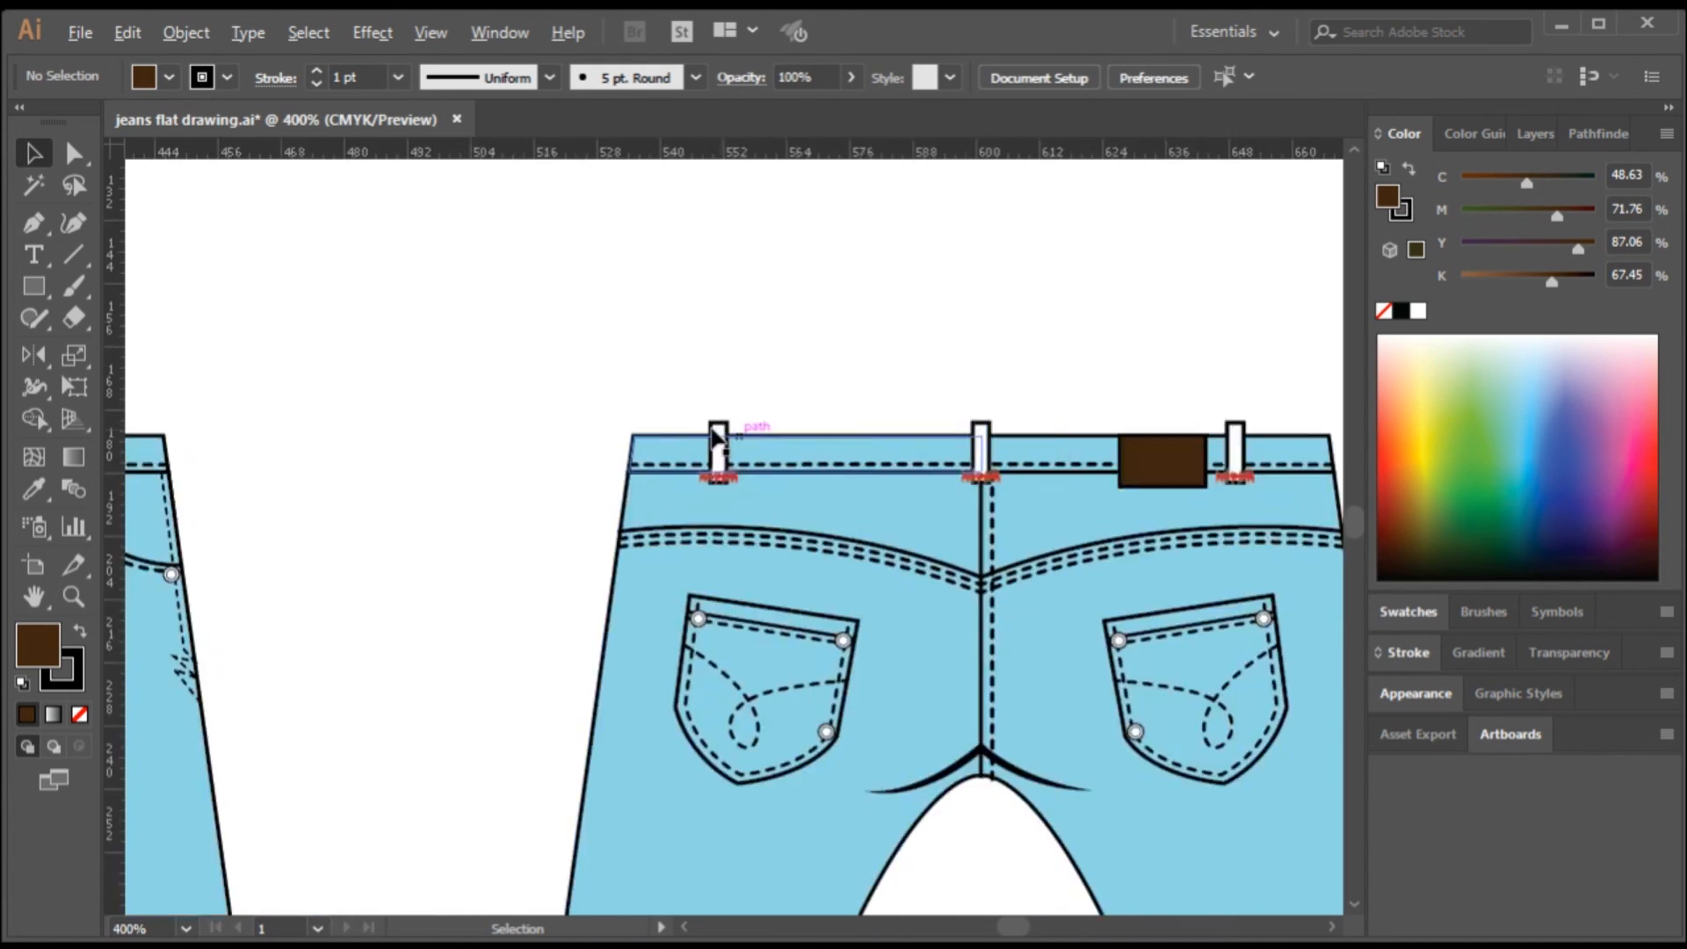
scroll(1046, 624, up, 5)
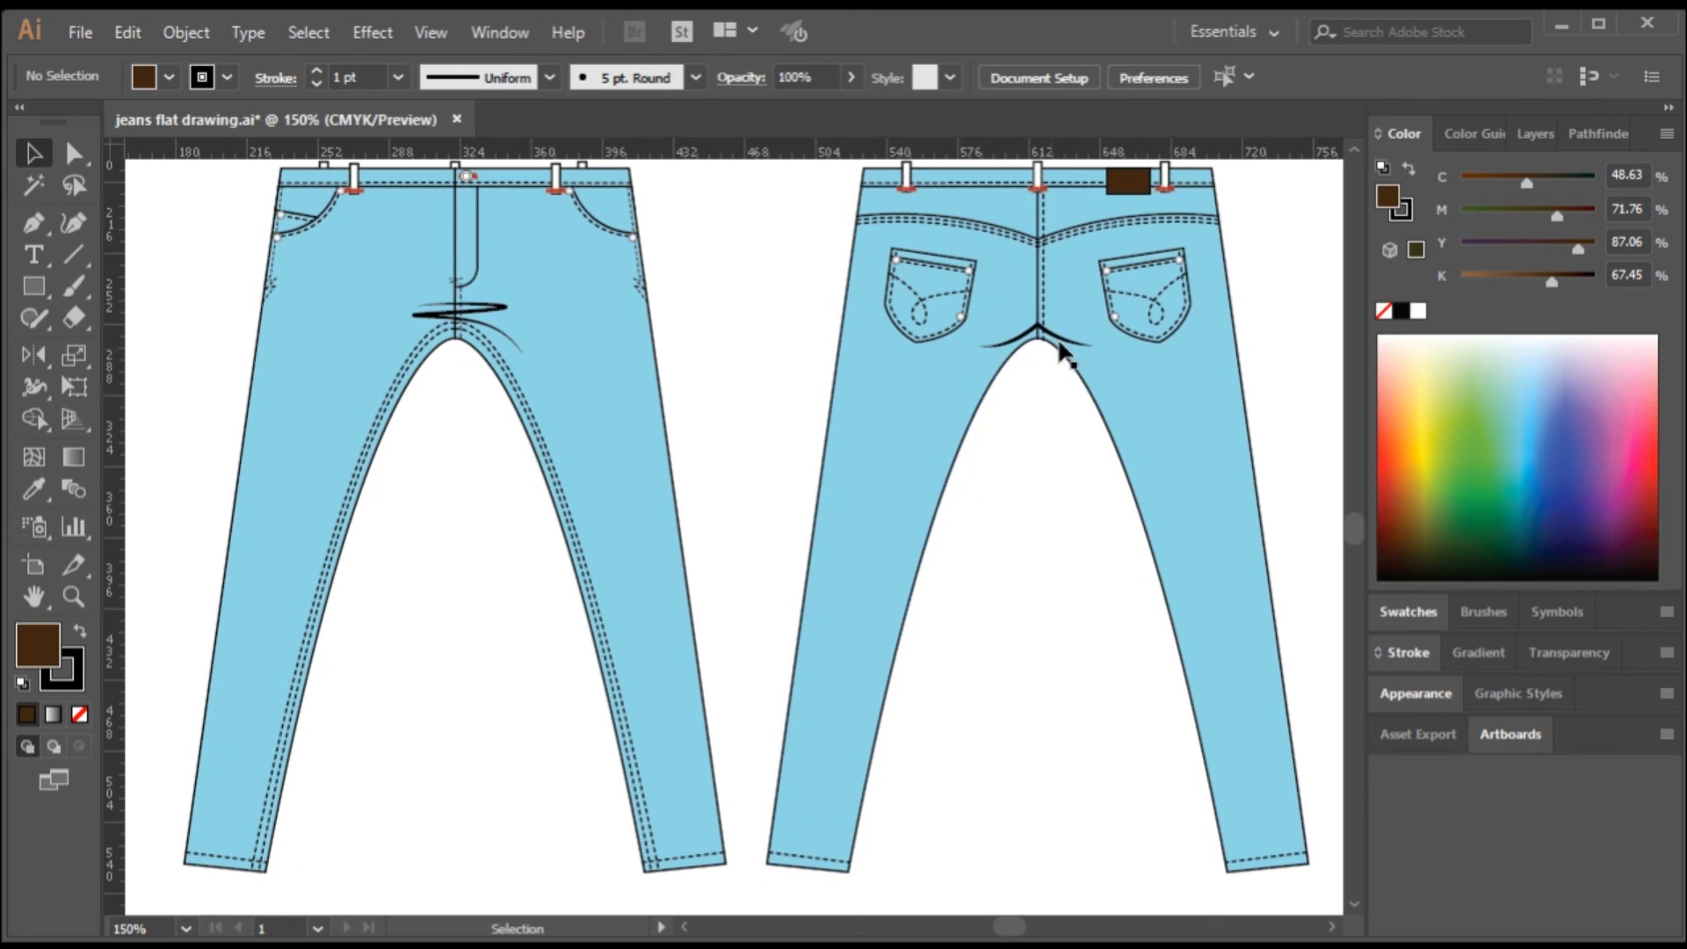
scroll(905, 470, down, 1)
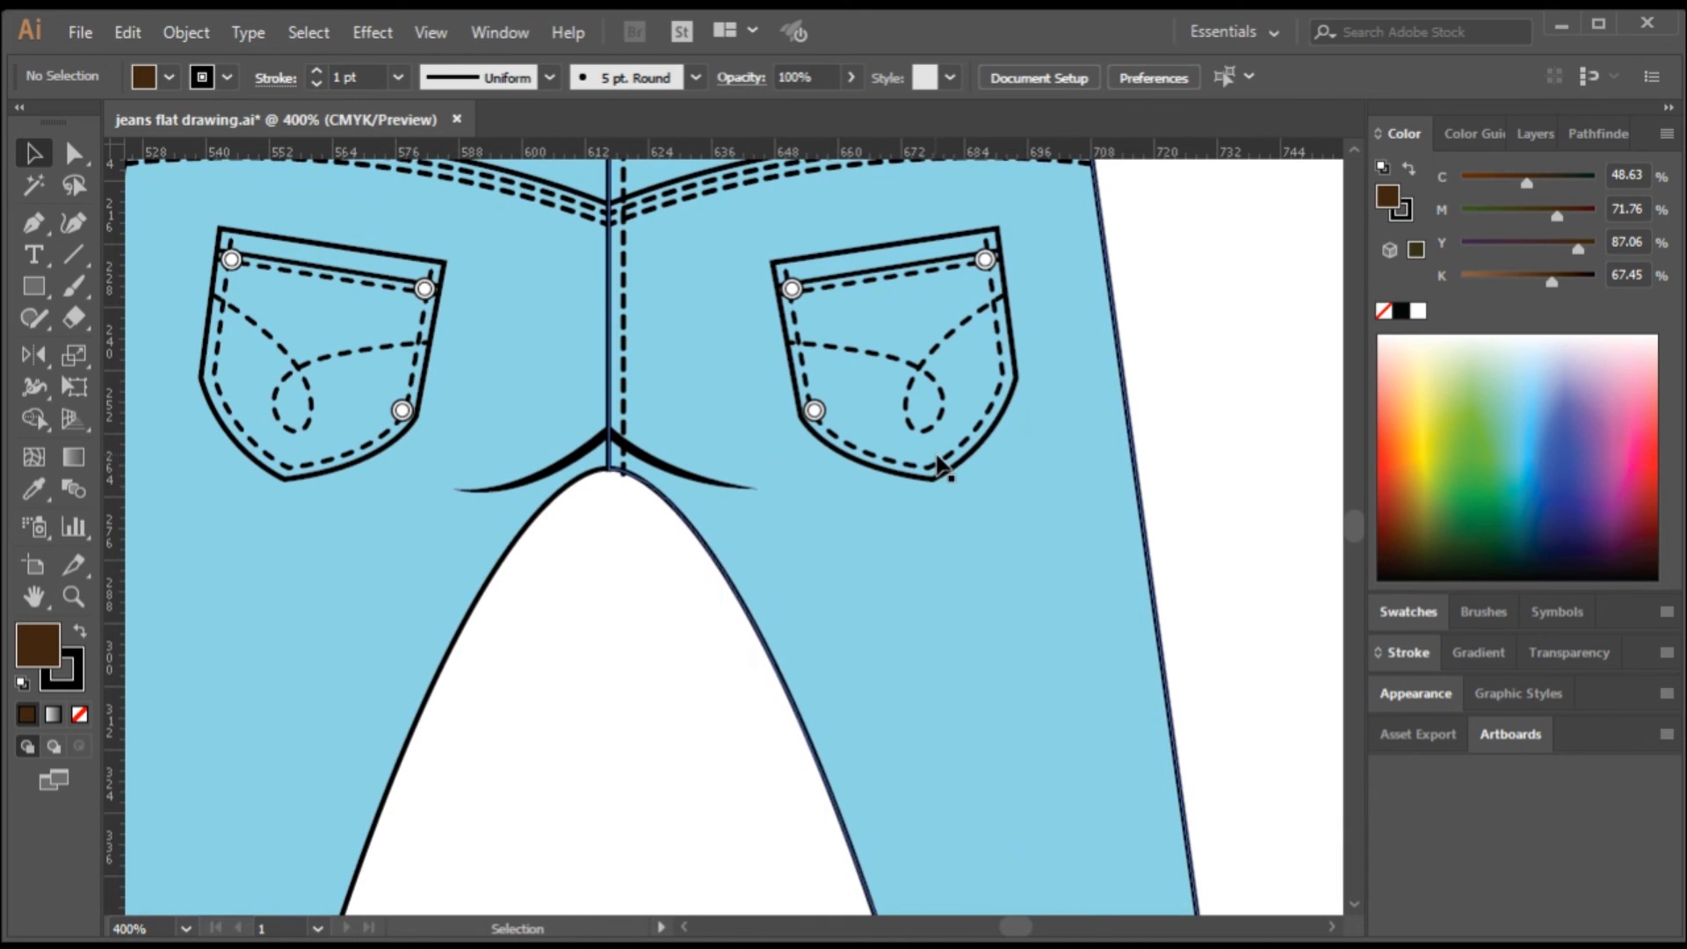
key(ctrl+s)
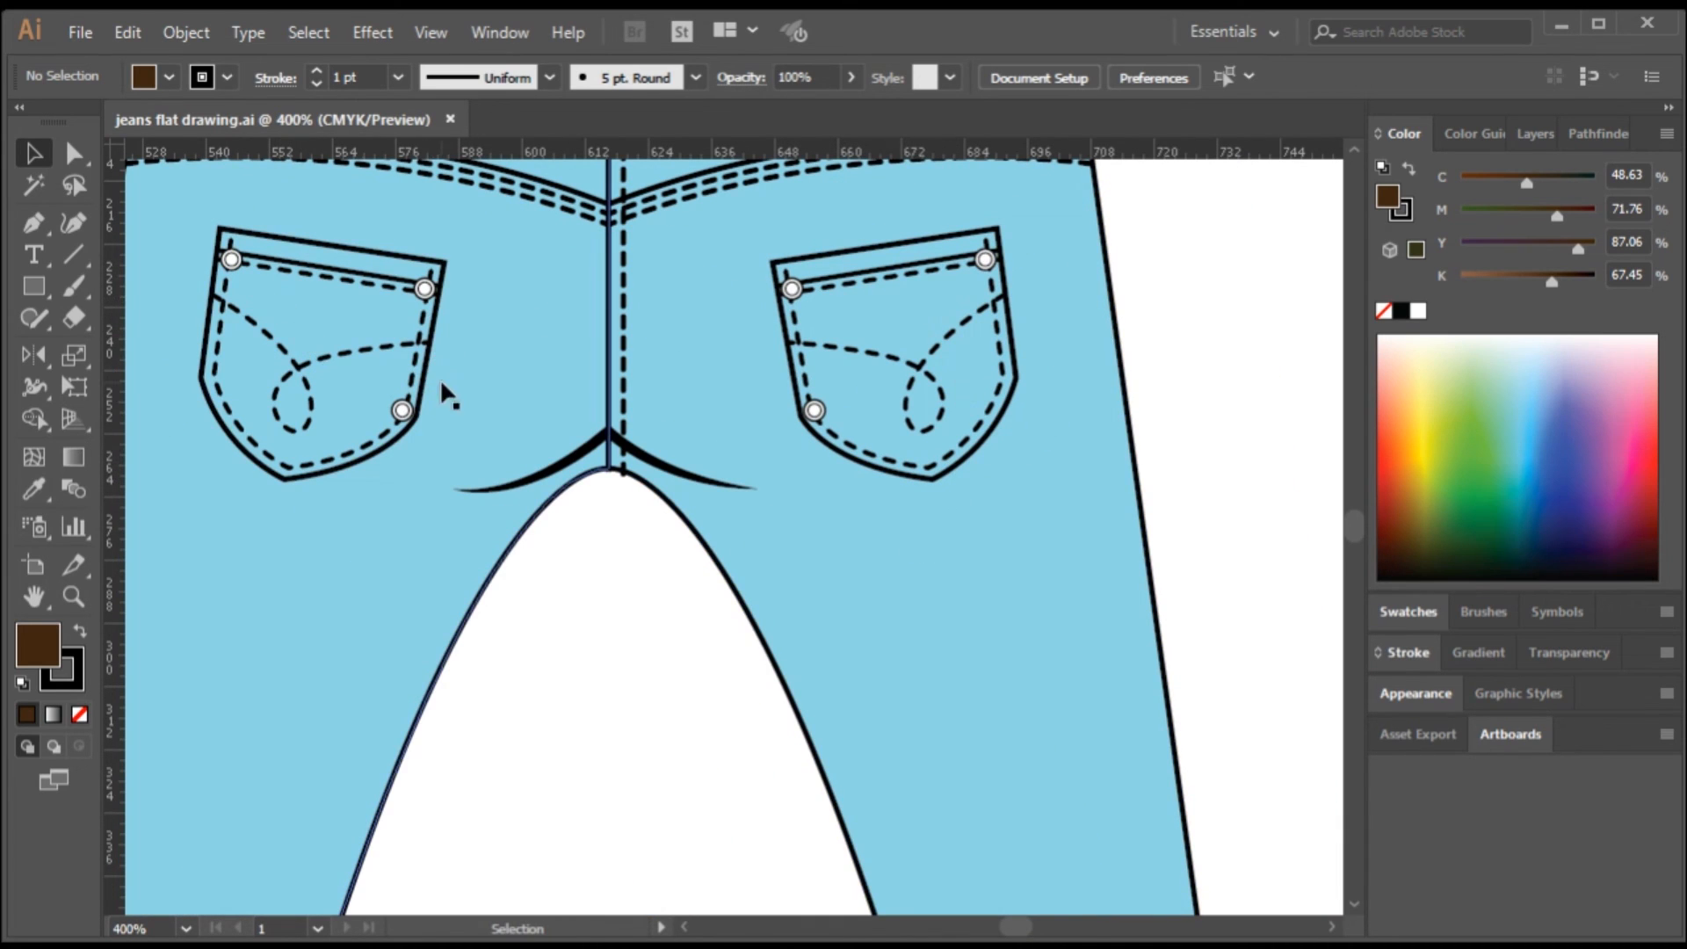
- Open the pocket rivet symbol for editing and fill its outer circle with dark navy blue
scroll(819, 457, up, 2)
scroll(803, 446, up, 3)
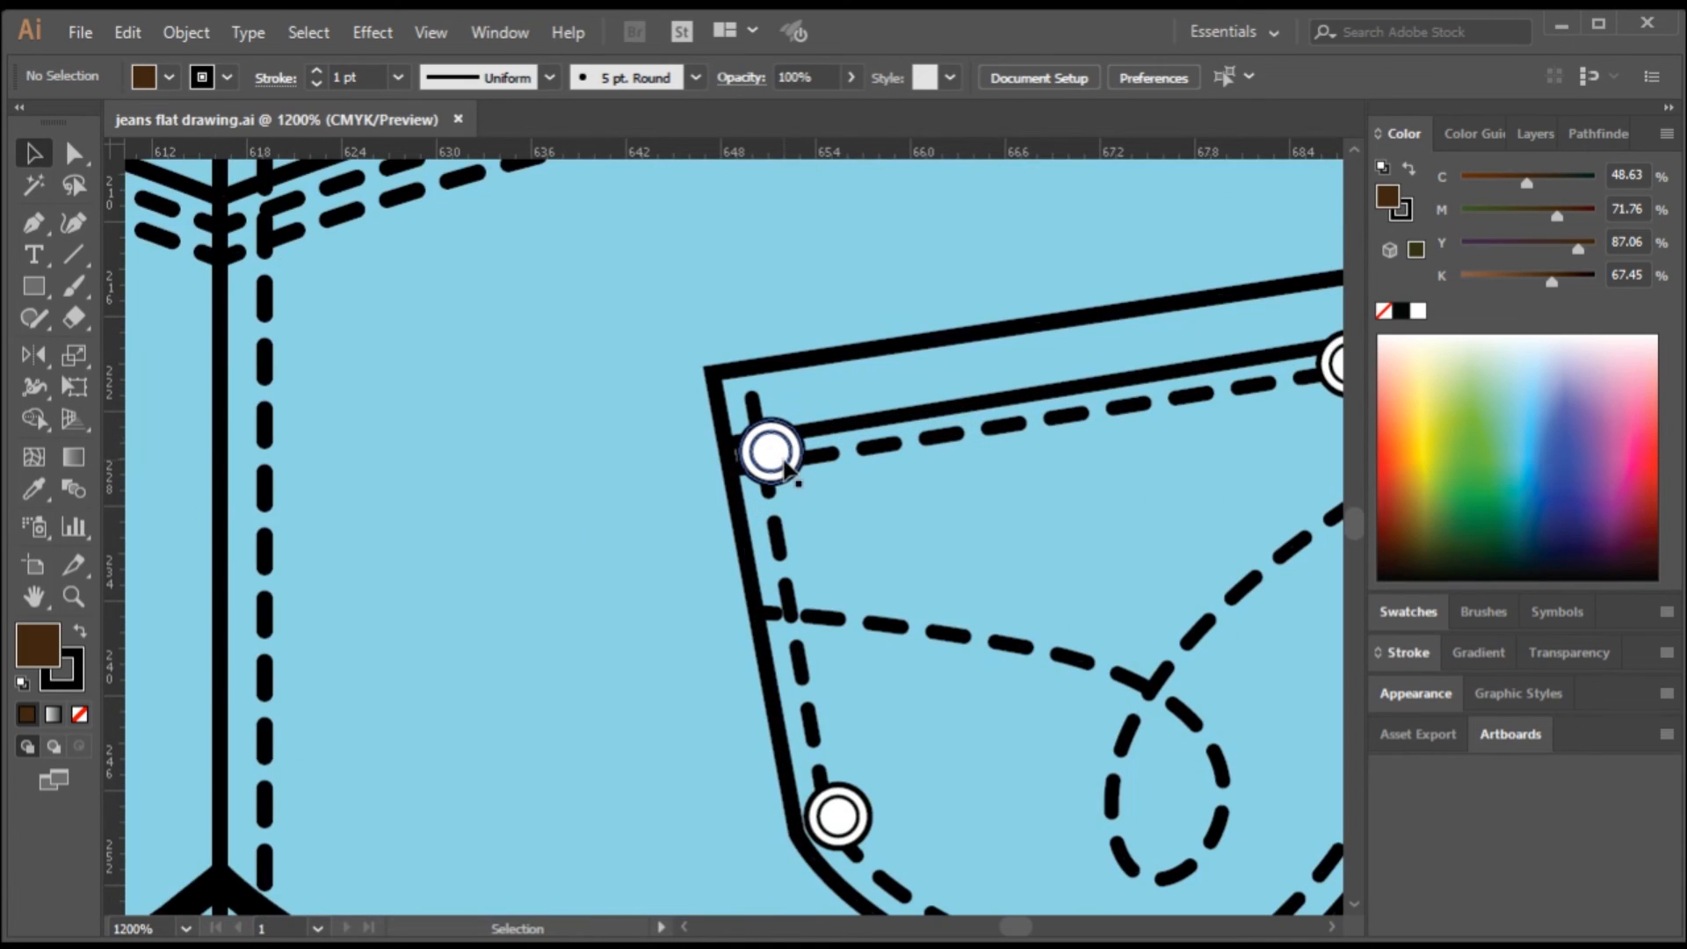
double_click(780, 459)
scroll(795, 429, up, 3)
click(763, 474)
double_click(763, 475)
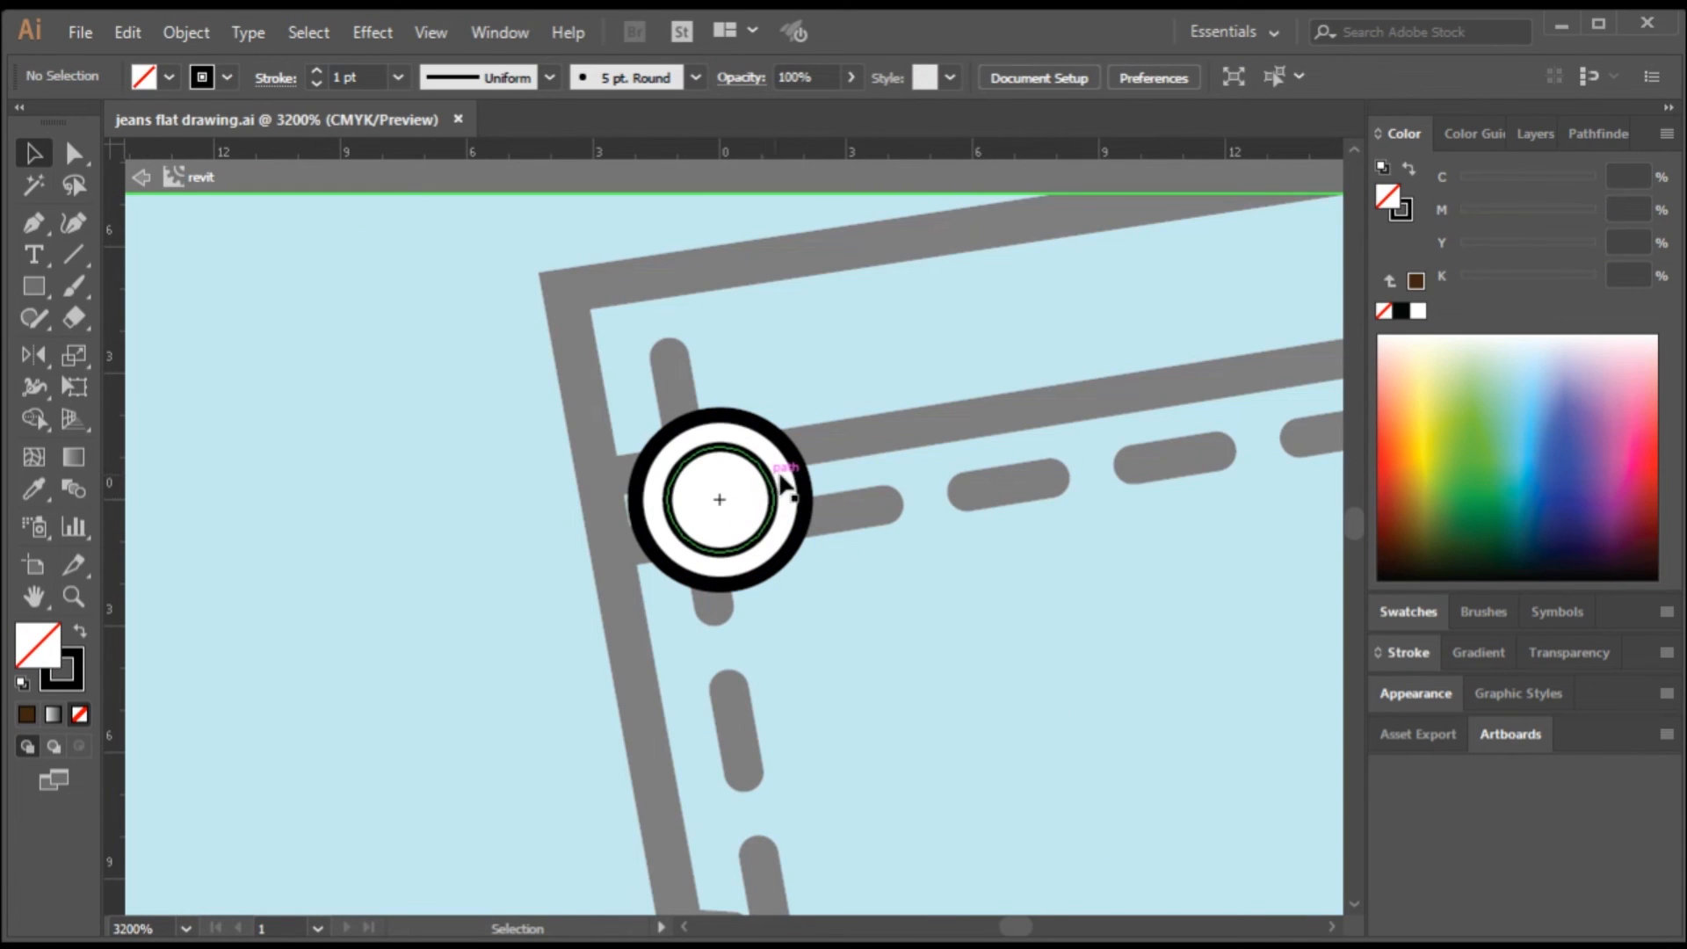
click(778, 478)
click(1552, 521)
- Fill the rivet symbol's inner circle with bright blue (C 76.08, M 25.1, Y 0, K 0) and leave symbol editing
click(718, 527)
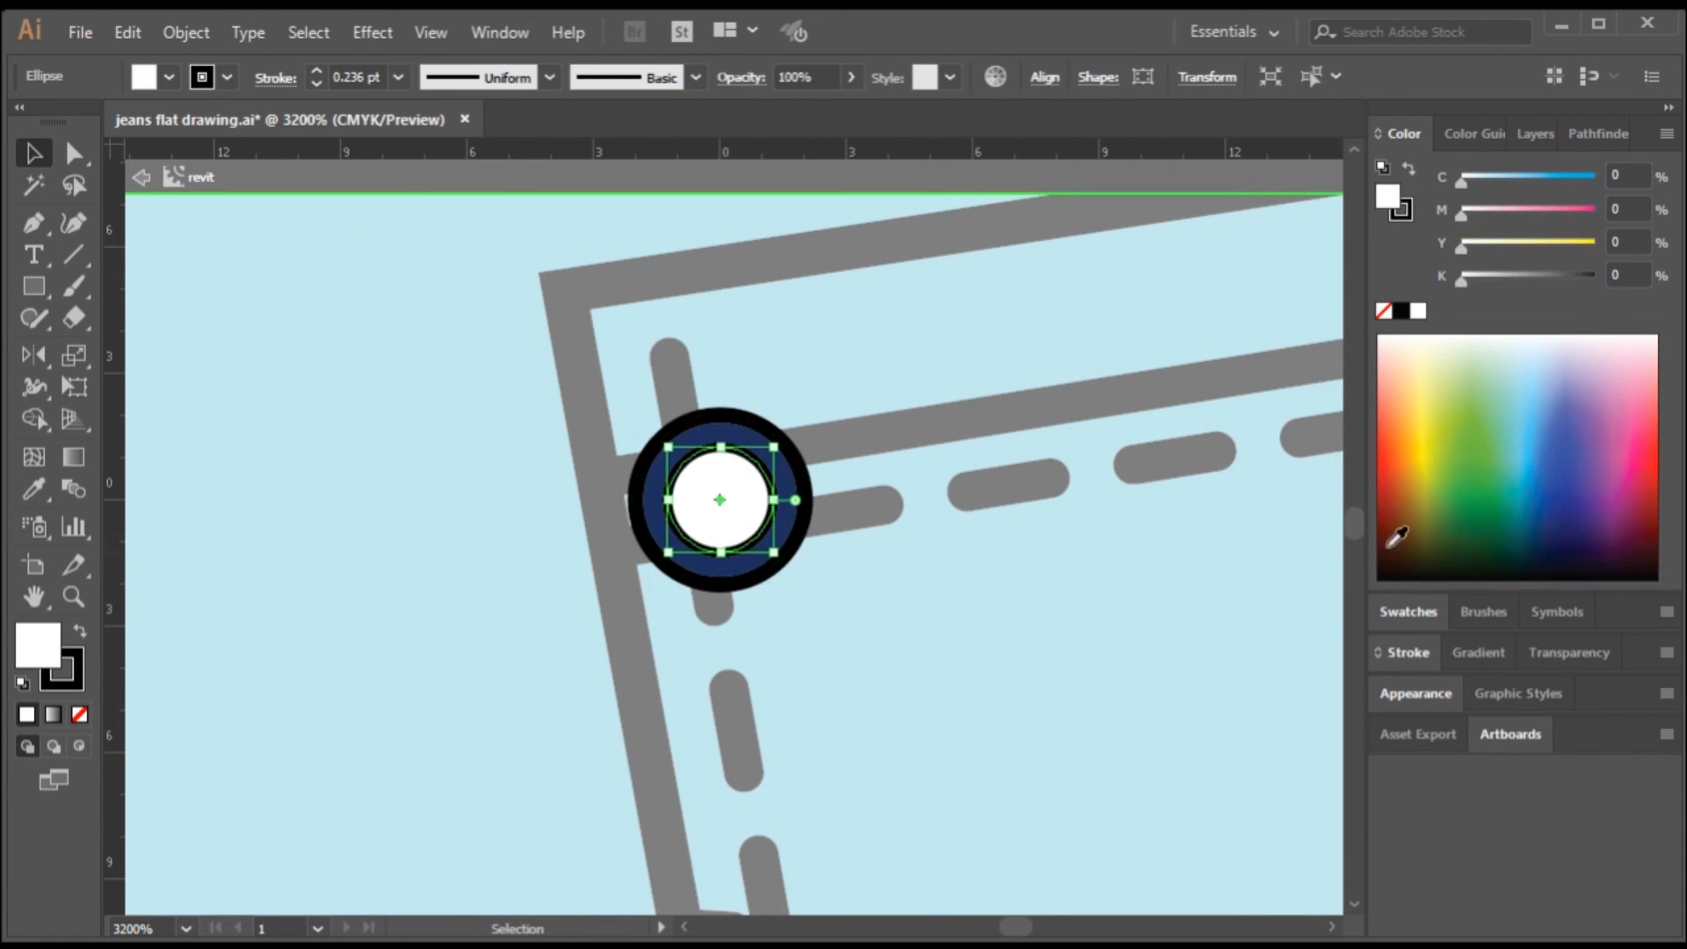
click(1536, 487)
click(1532, 461)
click(1543, 497)
click(1414, 474)
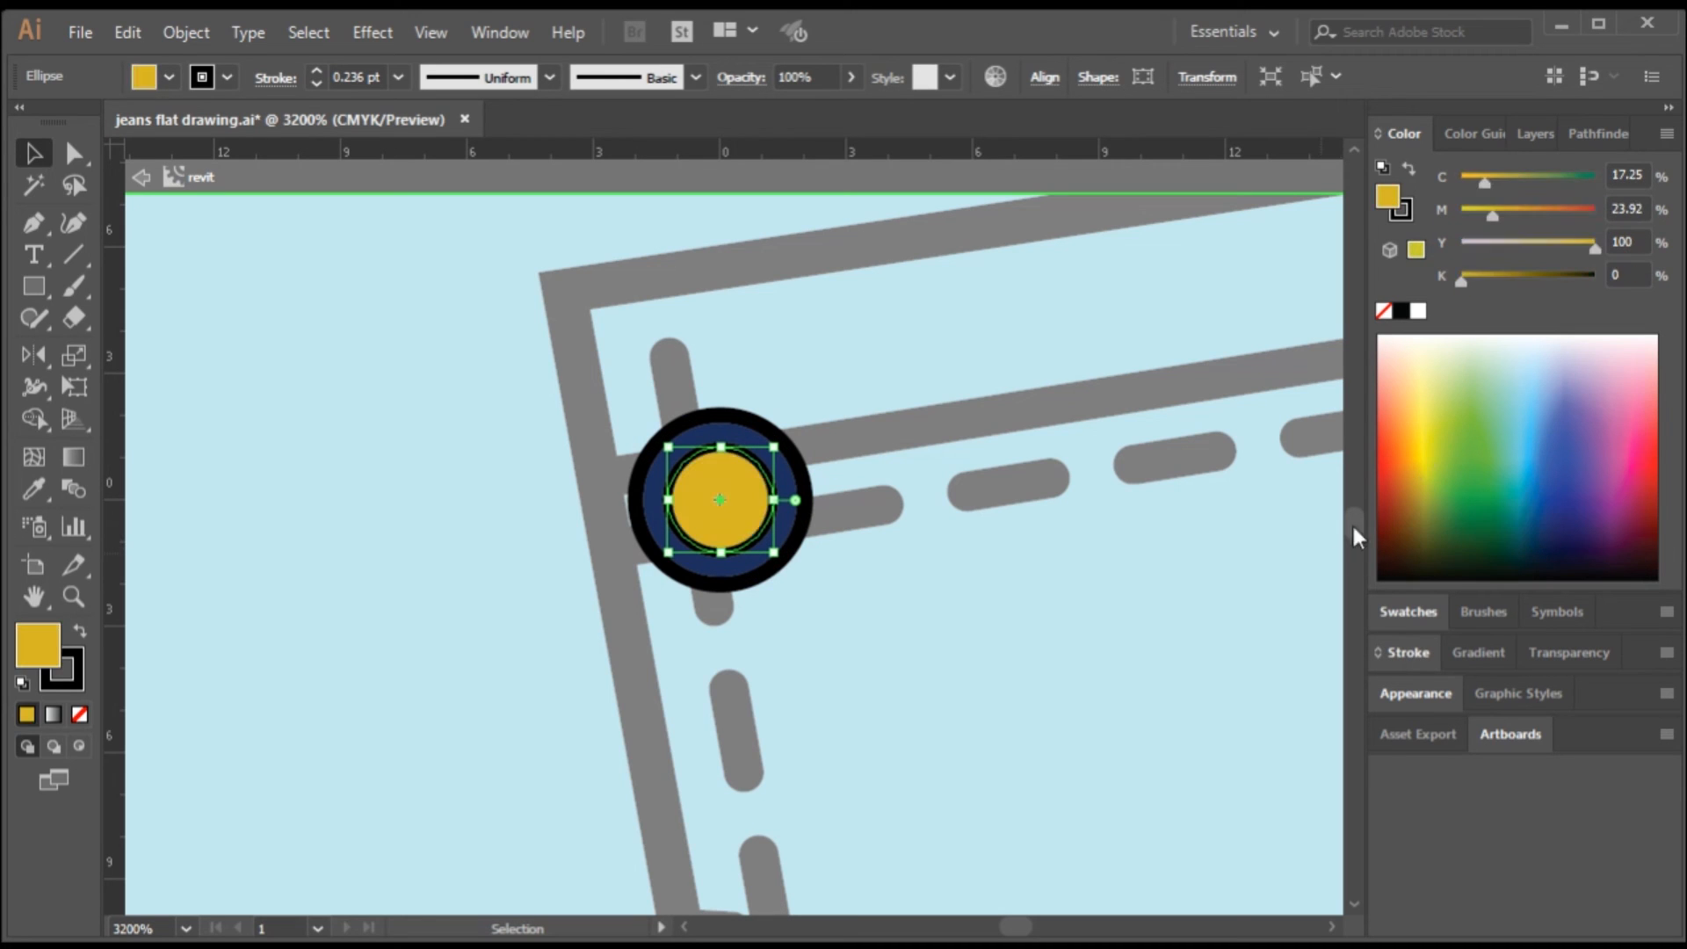
click(1540, 508)
click(1537, 452)
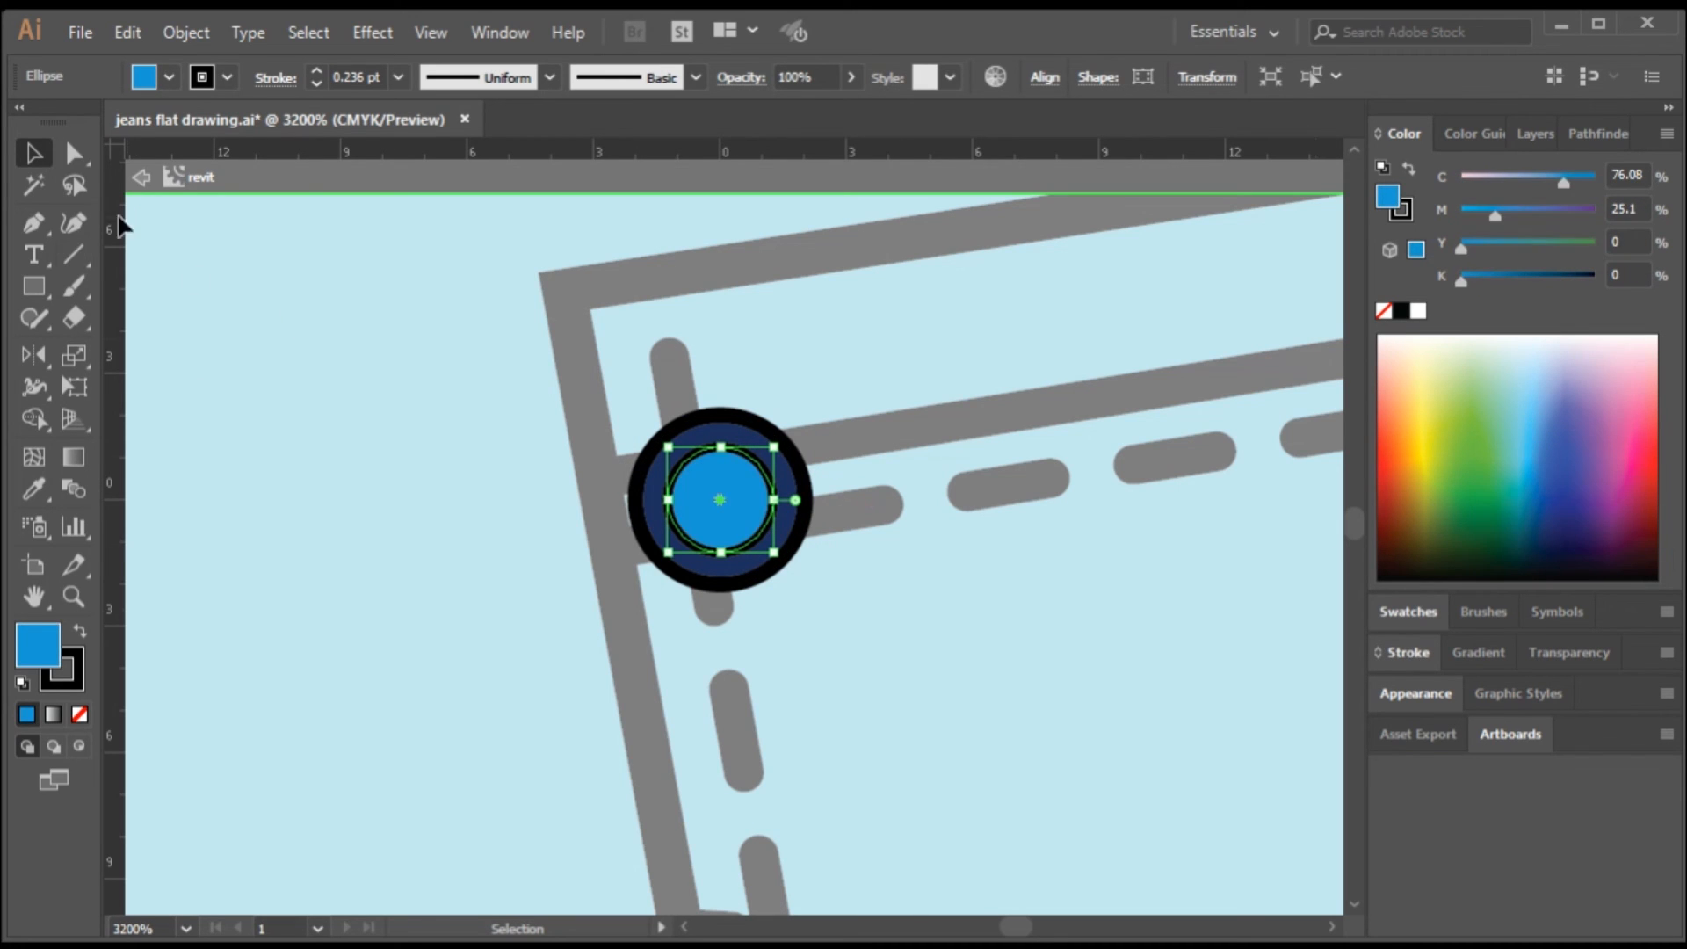
click(140, 177)
scroll(814, 568, down, 6)
scroll(914, 684, up, 2)
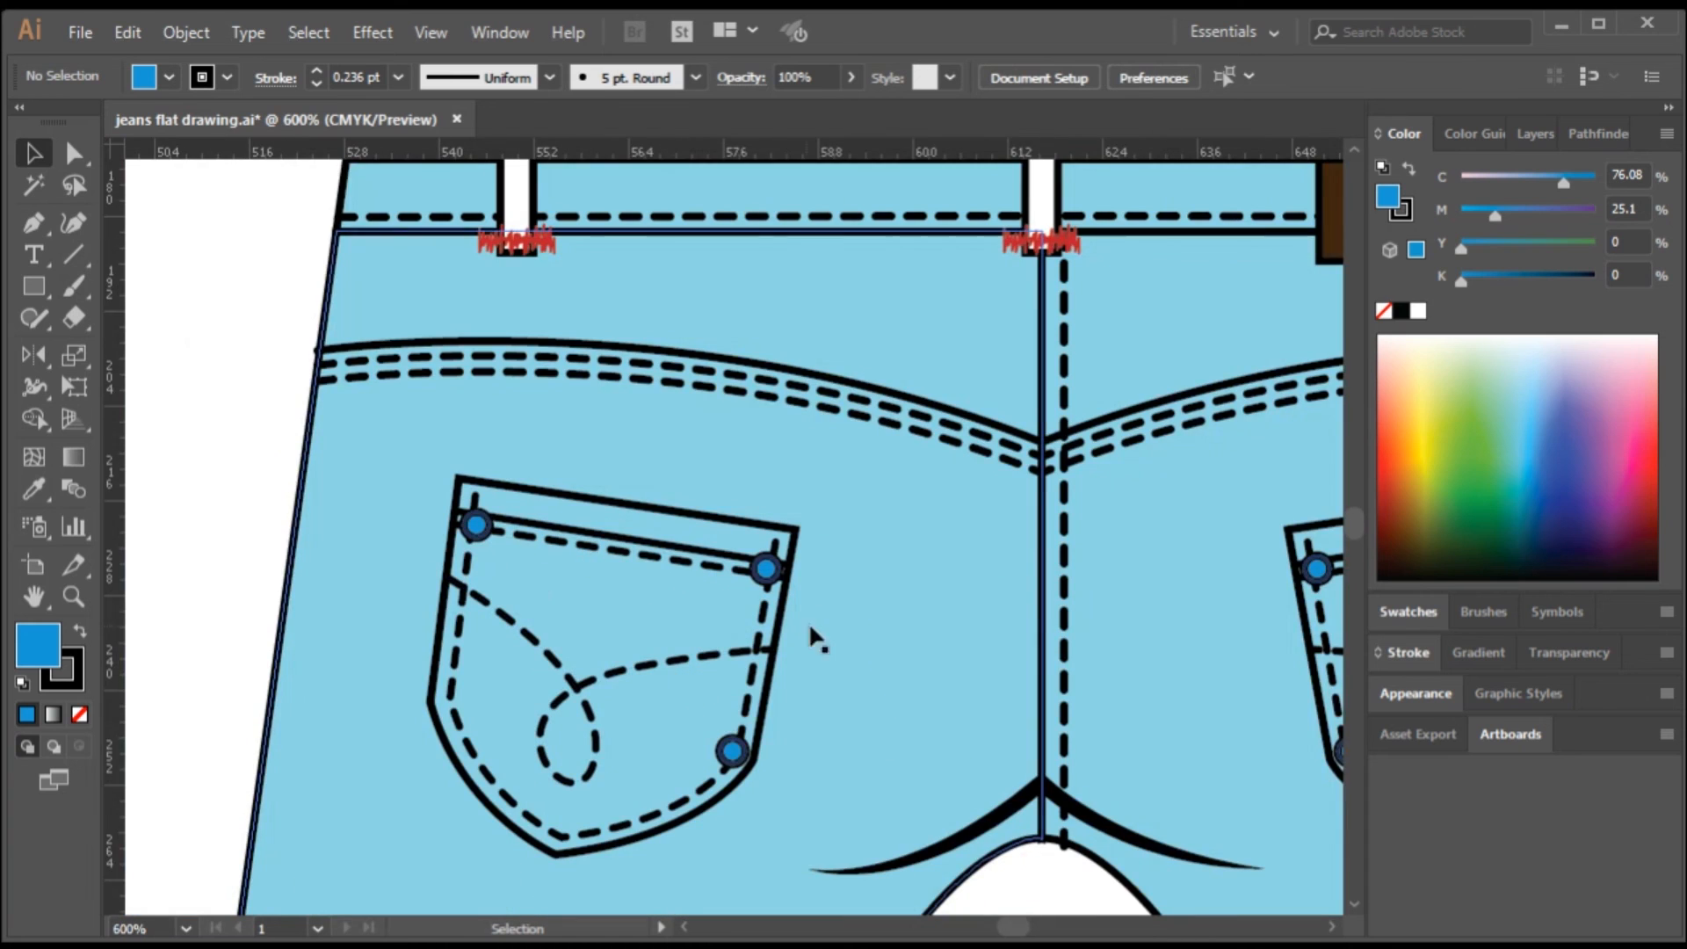
- Inspect the rivets, pockets and waistband details on the front and back jeans flats up close, ending with both complete flats framed together
scroll(493, 572, down, 6)
scroll(591, 697, up, 5)
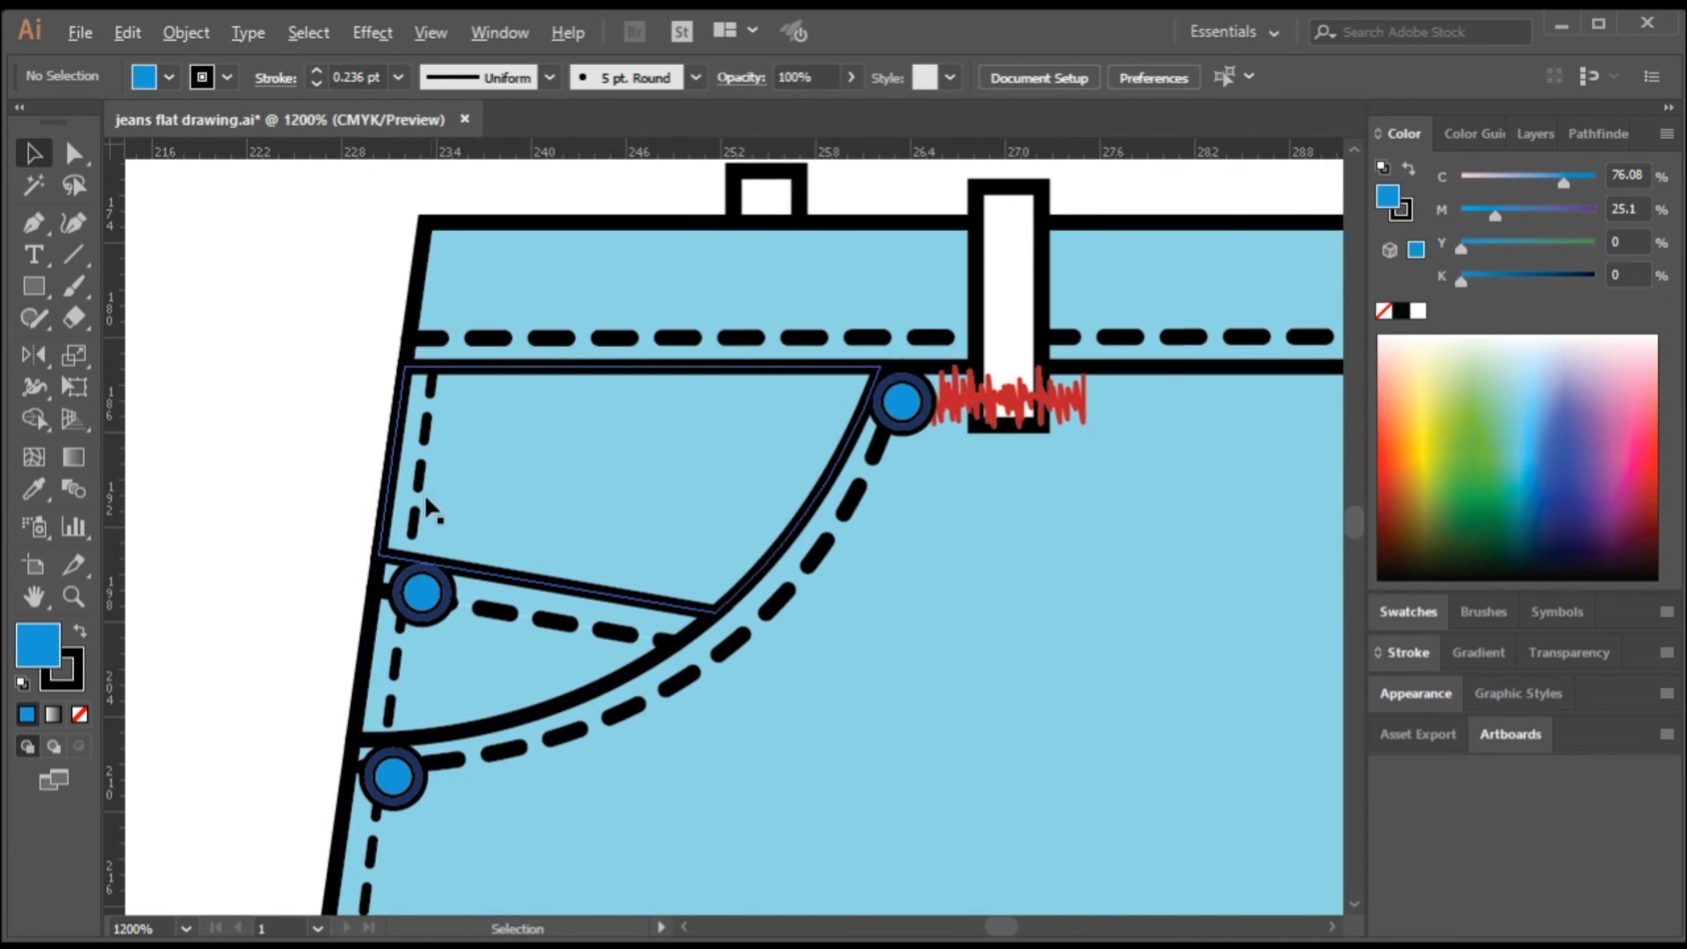
scroll(460, 562, down, 2)
scroll(462, 553, up, 4)
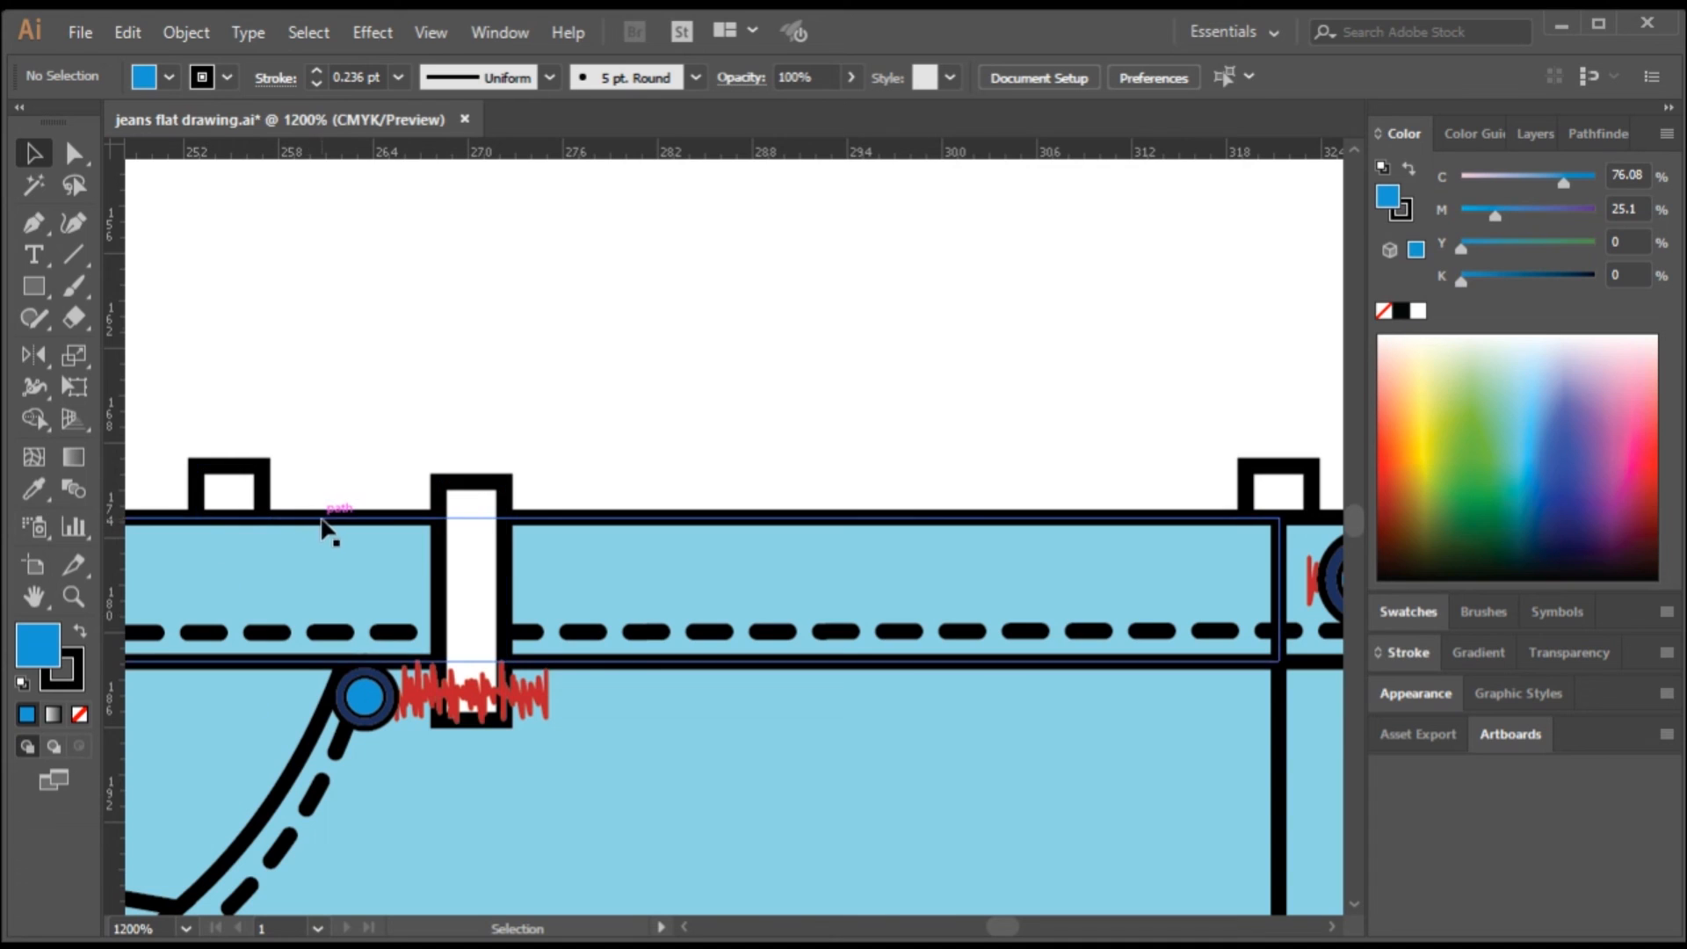
scroll(329, 536, down, 3)
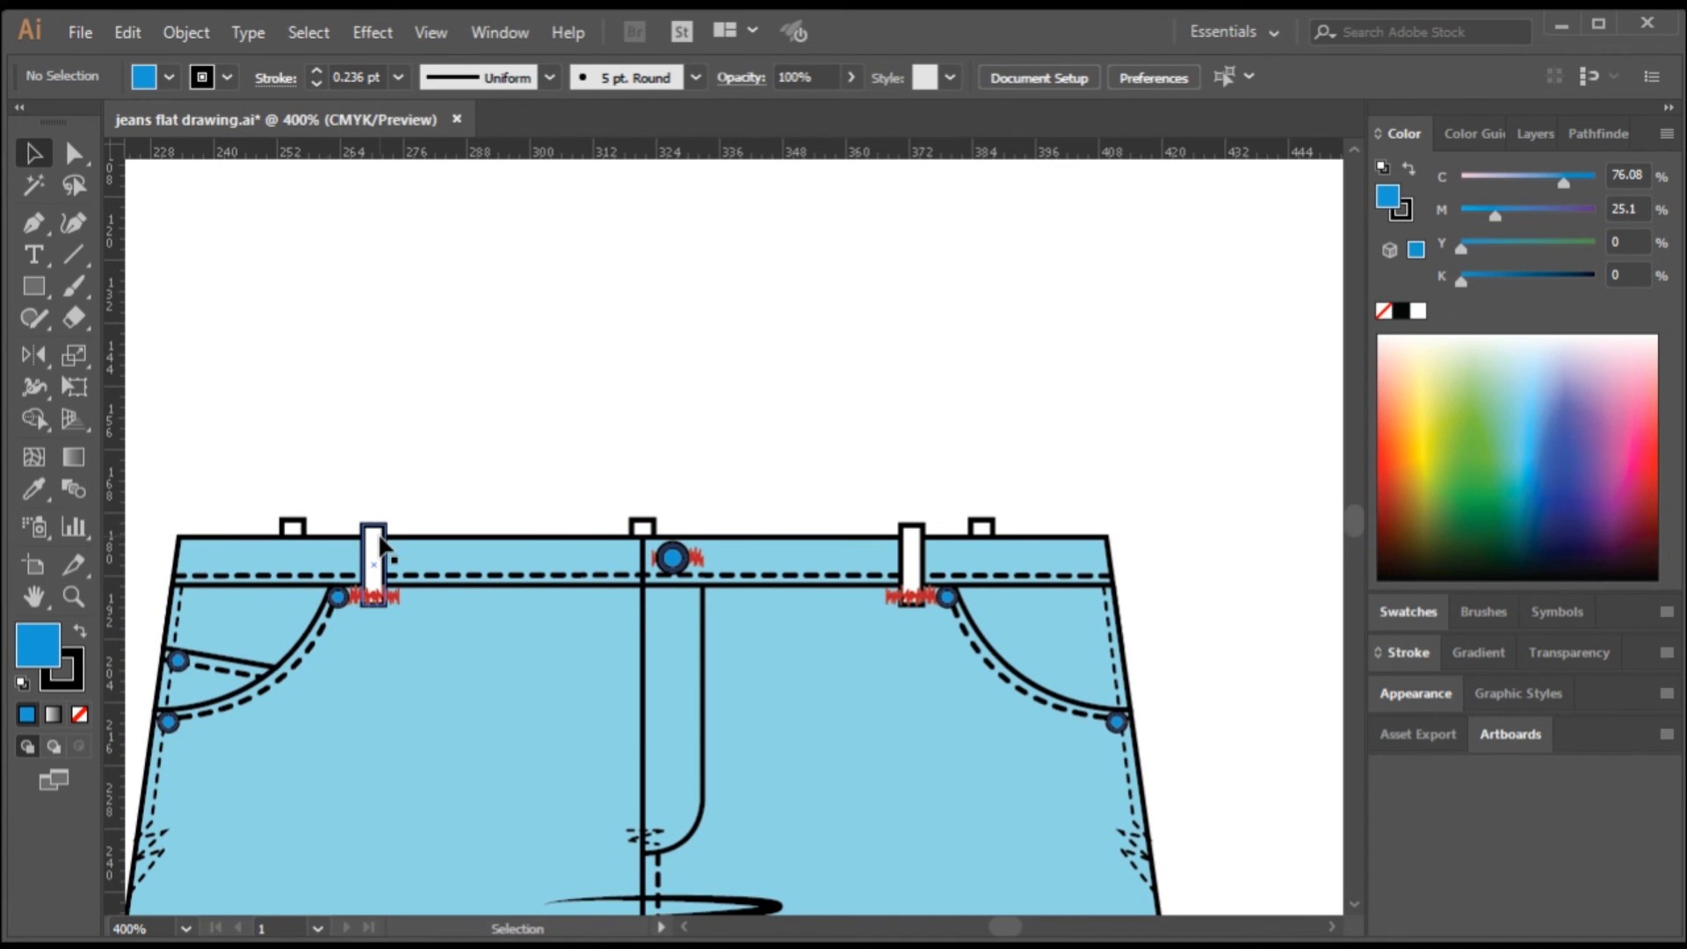
scroll(387, 639, down, 3)
scroll(682, 536, up, 3)
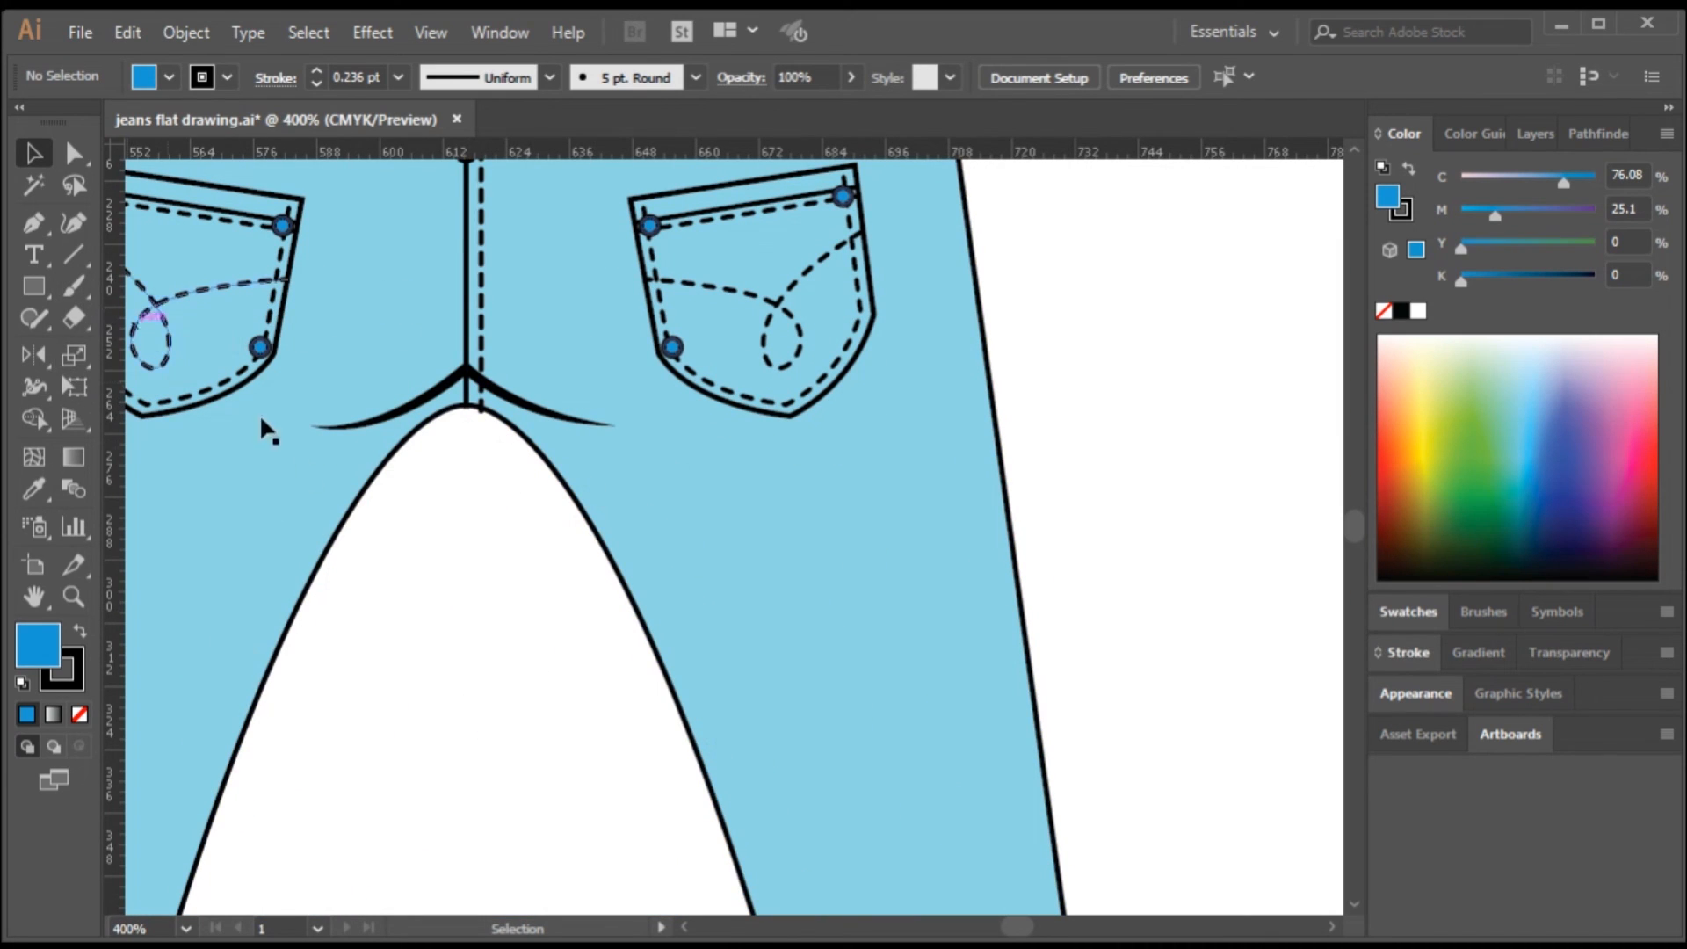
scroll(704, 647, down, 4)
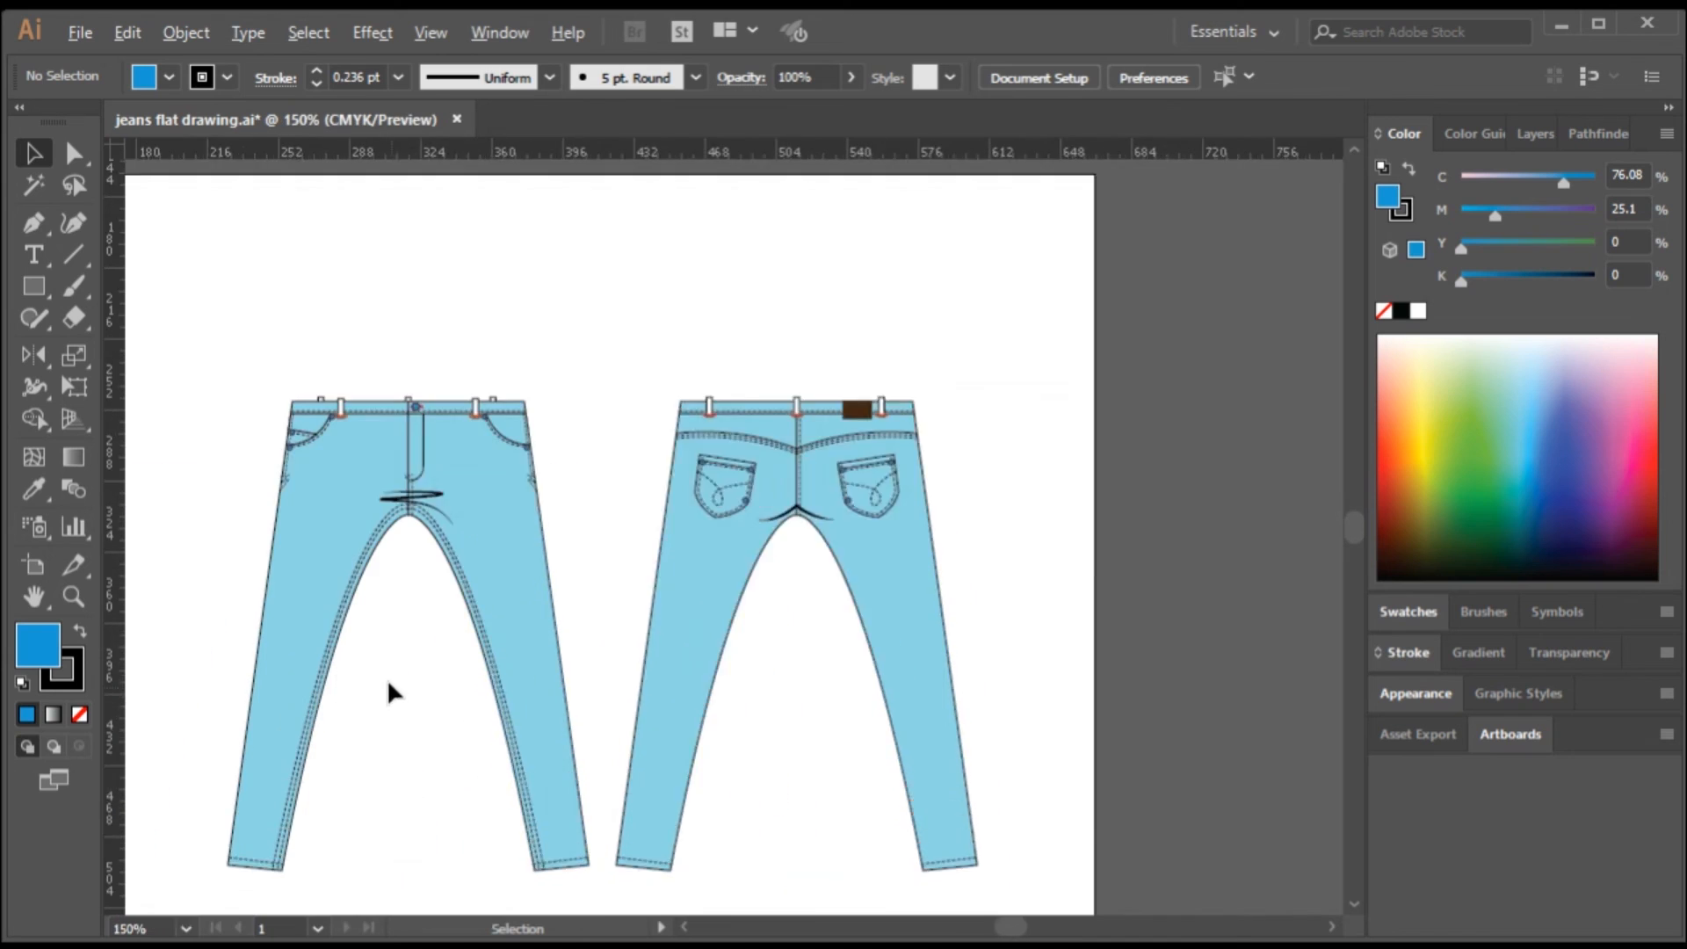
scroll(390, 685, down, 2)
key(z)
drag(290, 350, 1019, 879)
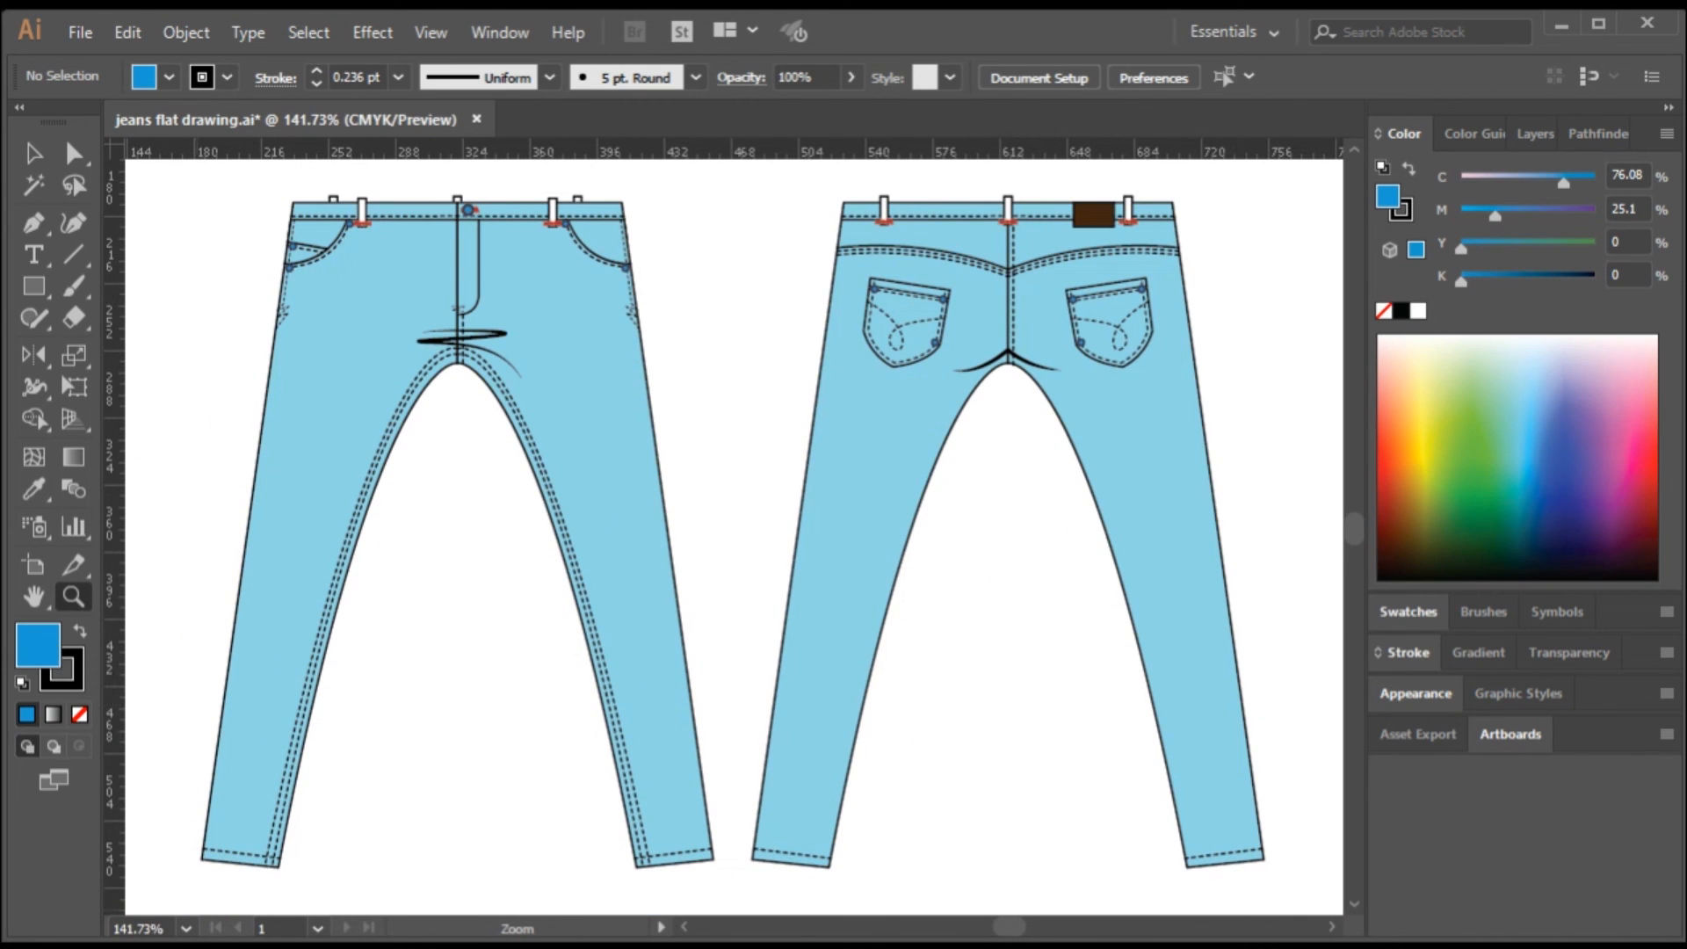
click(1126, 946)
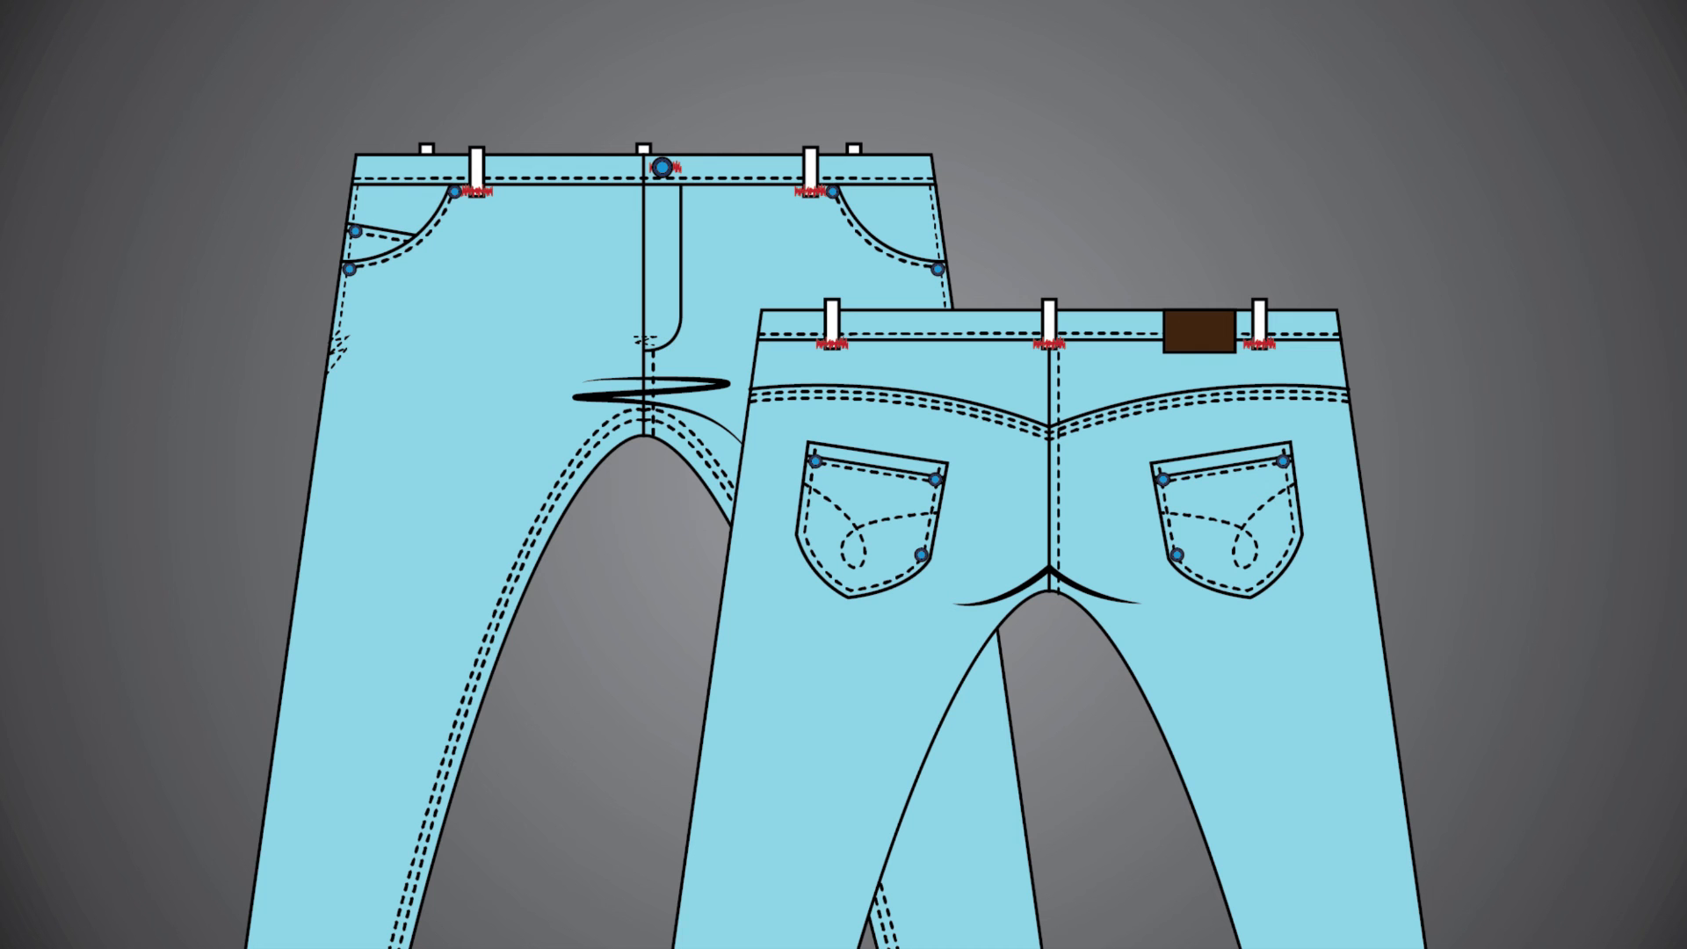